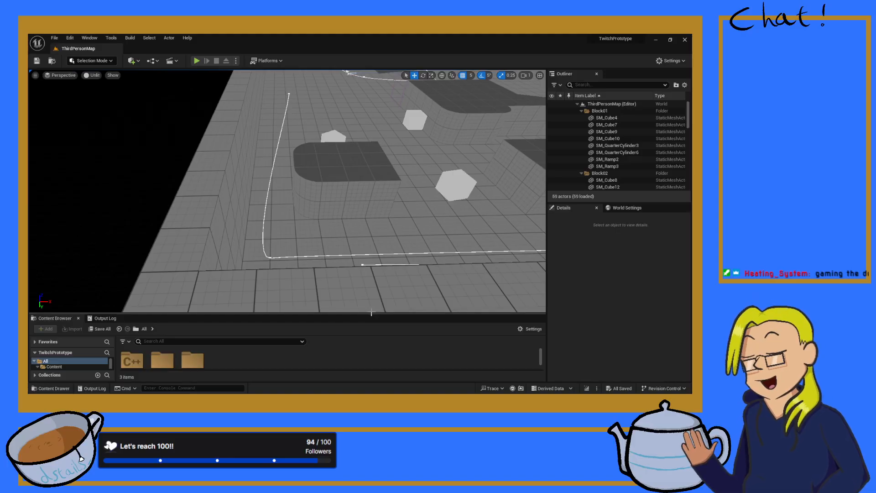
- Enlarge the Content Browser area beneath the viewport
drag(374, 313, 363, 230)
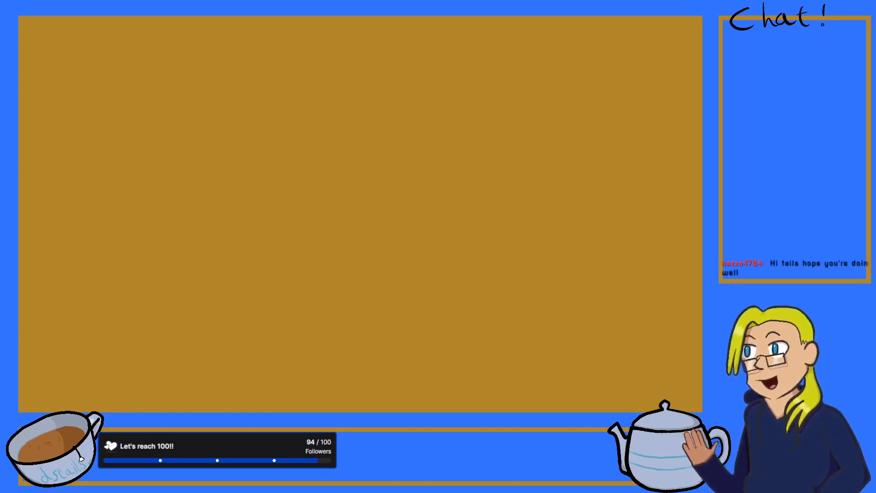
- Examine the hand-drawn level flow sketch in Clip Studio Paint, from the start through the sprint and air dash sections
scroll(453, 253, down, 1)
scroll(453, 253, up, 2)
scroll(453, 254, down, 2)
scroll(452, 254, up, 1)
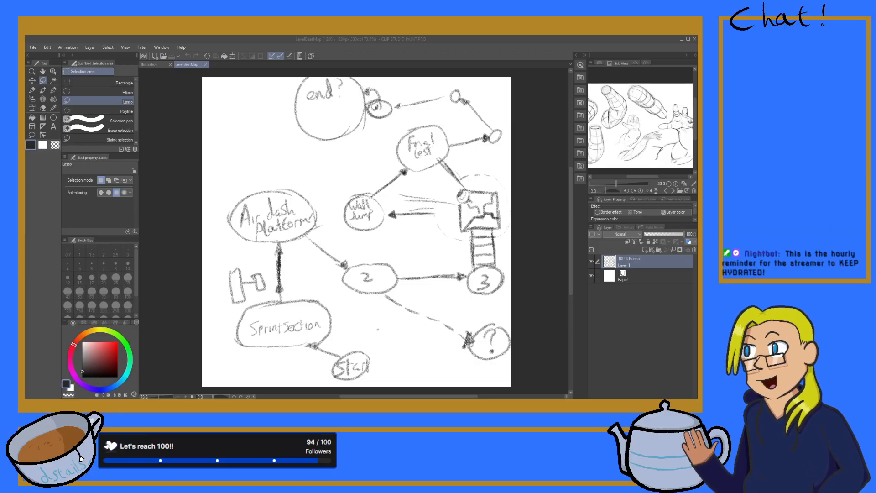
- Switch back to Unreal Editor, keep its window maximized and enlarge the viewport by shrinking the Content Browser
key(alt+Tab)
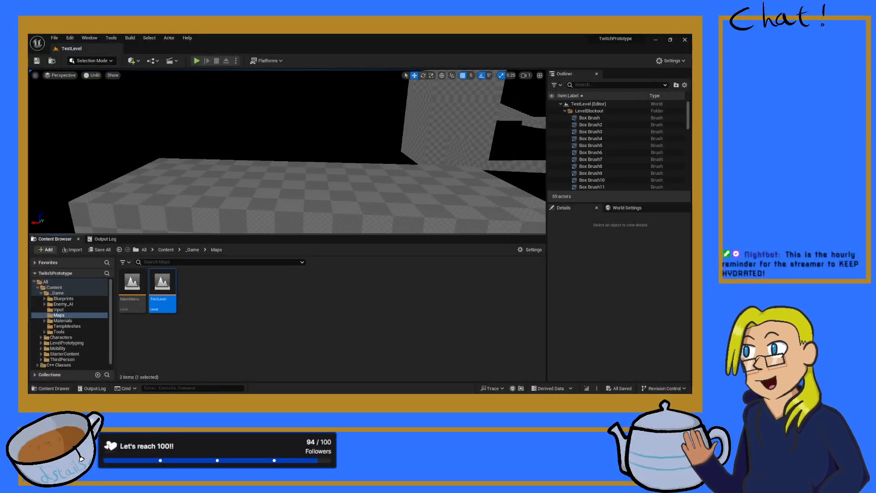
key(super+Down)
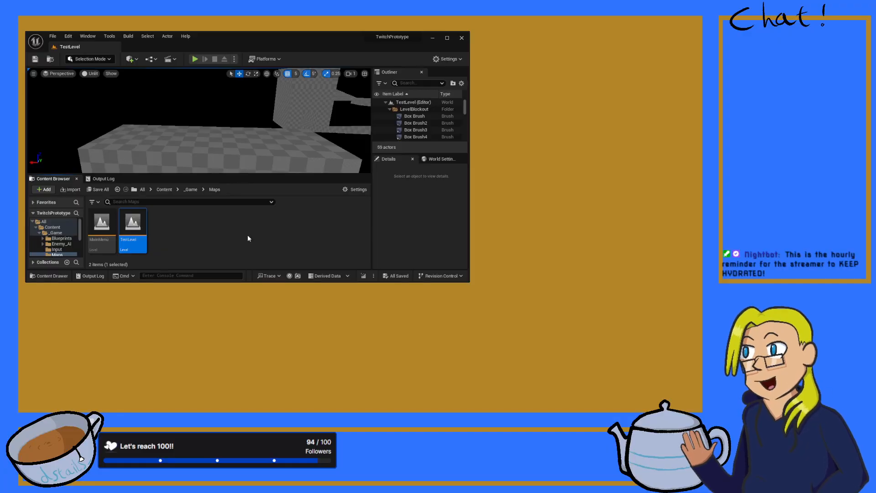
key(super+Up)
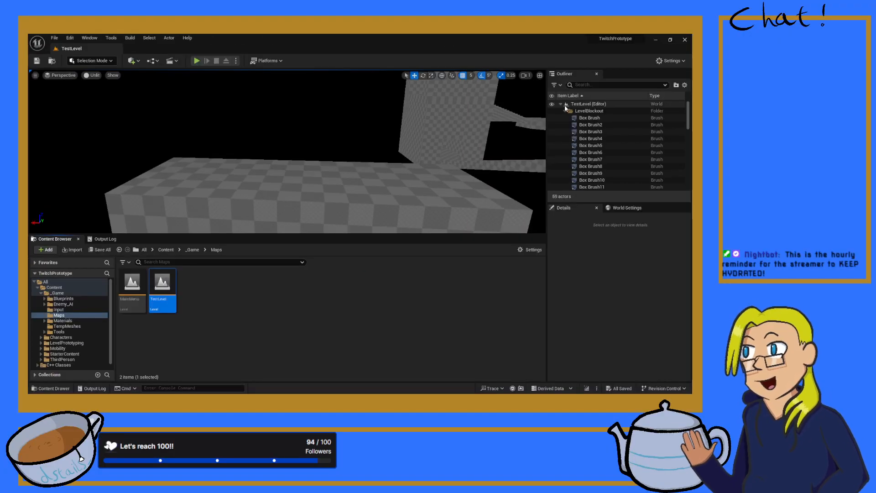
drag(347, 234, 338, 289)
- Inspect the TestLevel blockout from above and select the octagonal platform brush
right_drag(335, 228, 264, 290)
scroll(424, 210, up, 5)
right_drag(302, 175, 303, 178)
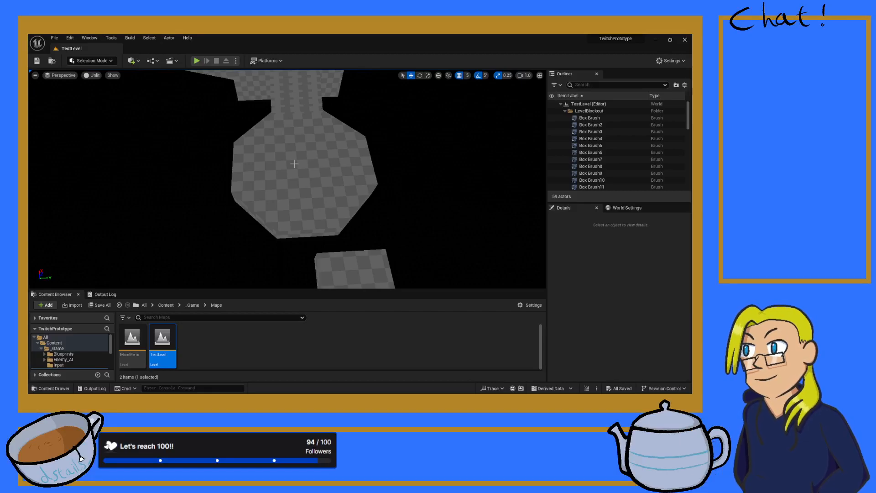
click(319, 202)
right_drag(119, 149, 50, 128)
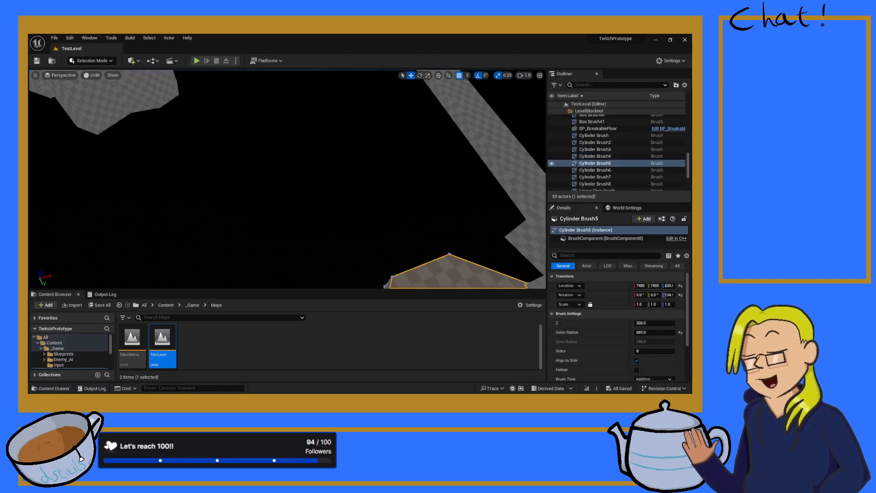
mouse_move(120, 136)
right_down()
mouse_move(87, 94)
mouse_move(121, 136)
right_up()
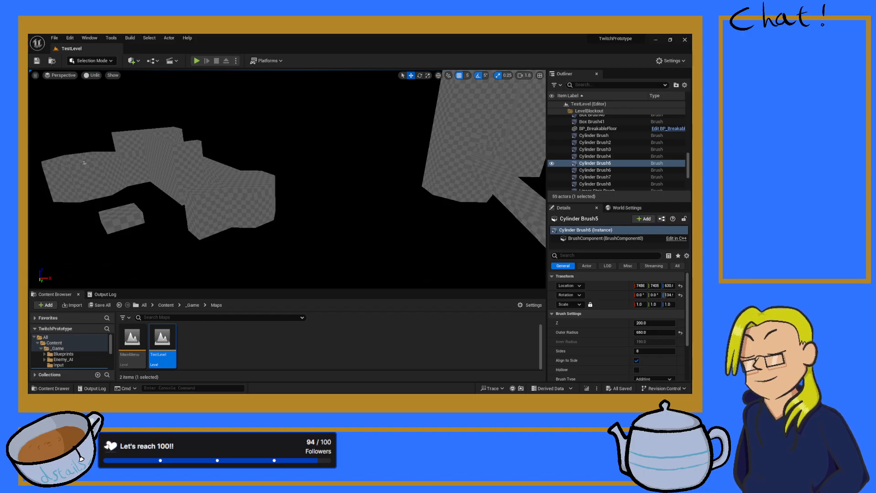
- Survey the blockout's enclosed rooms and select the starting room's large octagonal floor brush
right_drag(288, 178, 353, 155)
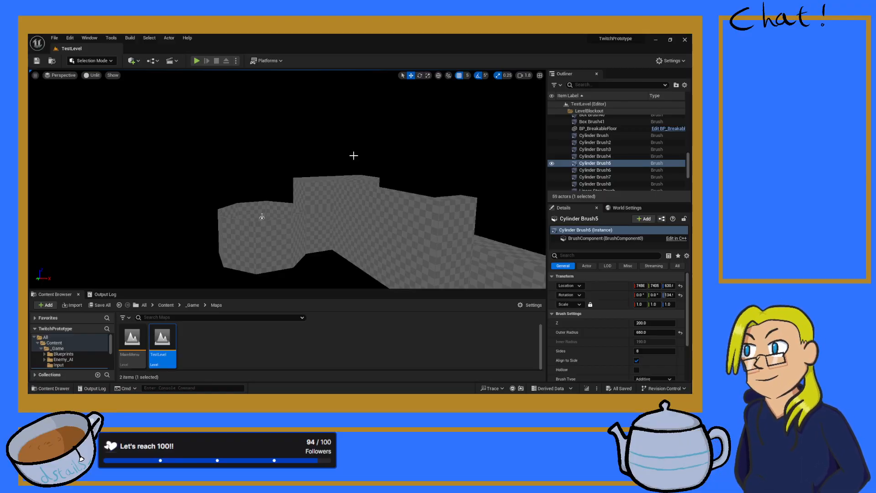
mouse_move(386, 163)
right_down()
mouse_move(356, 163)
mouse_move(357, 176)
right_up()
key(w)
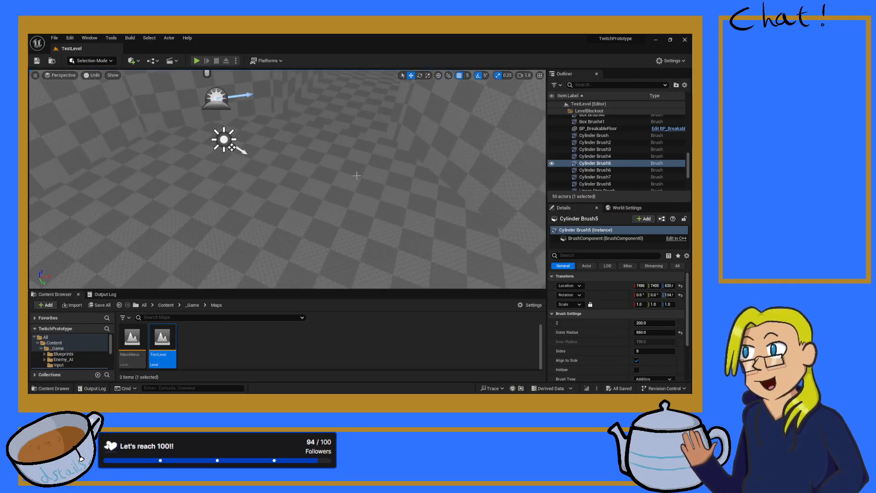
click(370, 213)
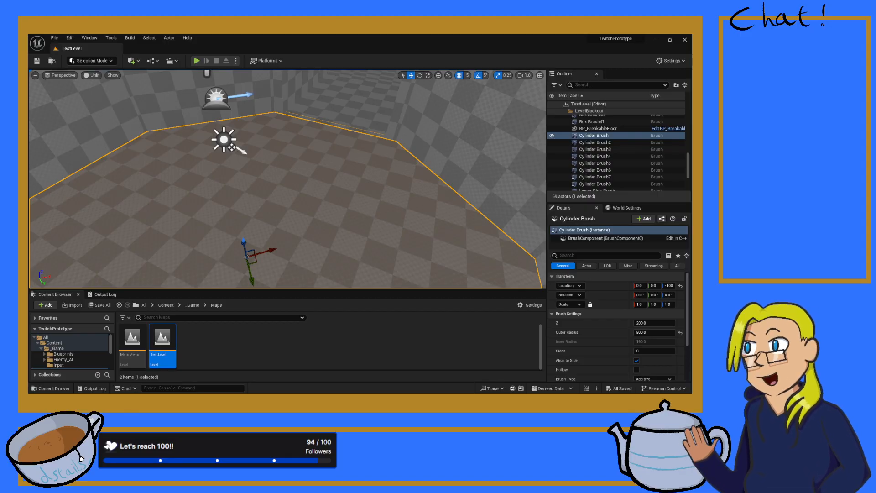
- Start a play test of TestLevel and try running and jumping around the starting room
key(alt+p)
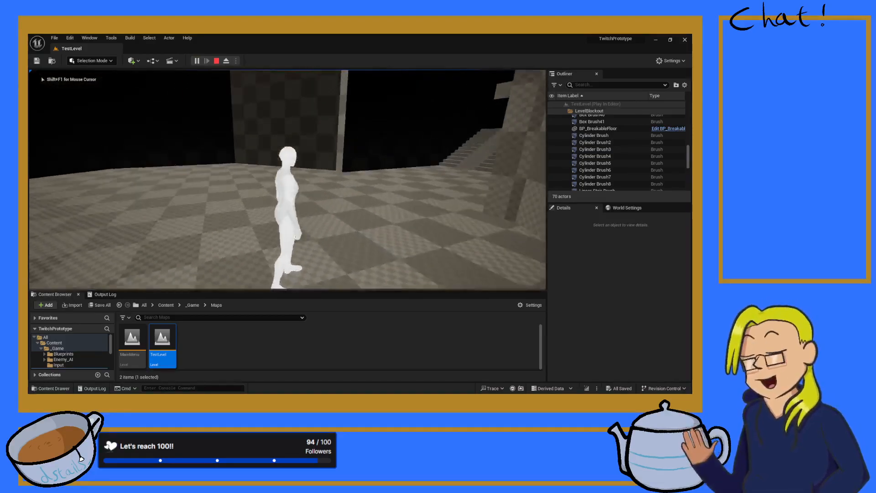
key(a)
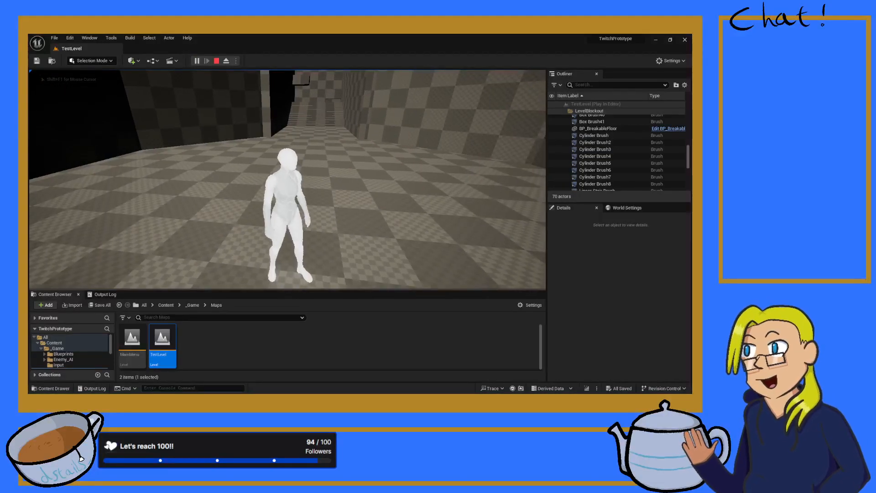
key(w)
key(space)
key(d)
key(s)
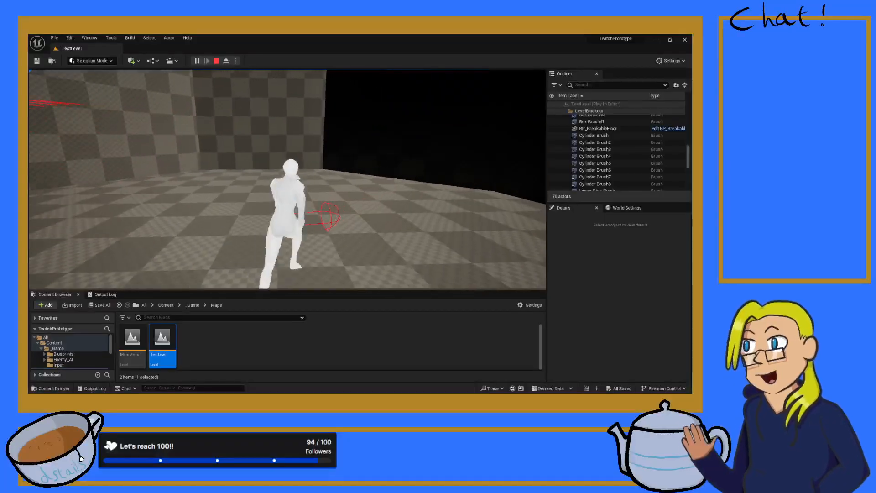
key(a)
key(s)
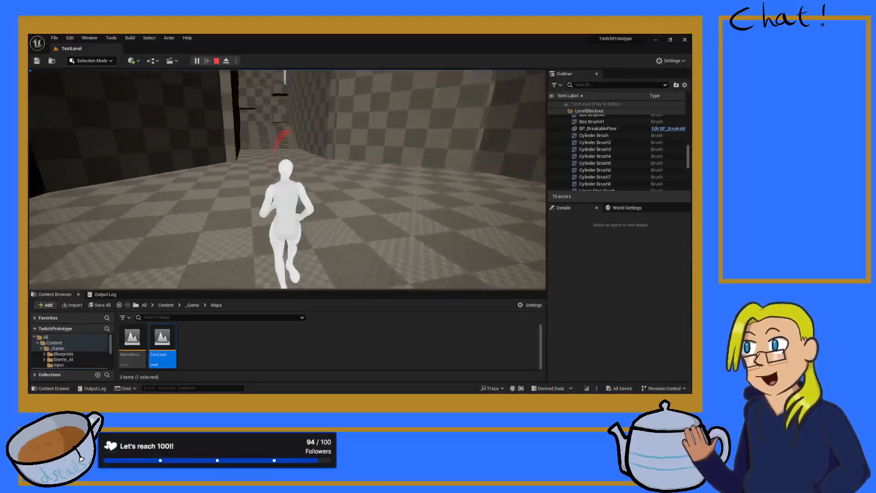
- Run the character up the staircase and jump across the blocks onto the long outdoor walkway
key(w)
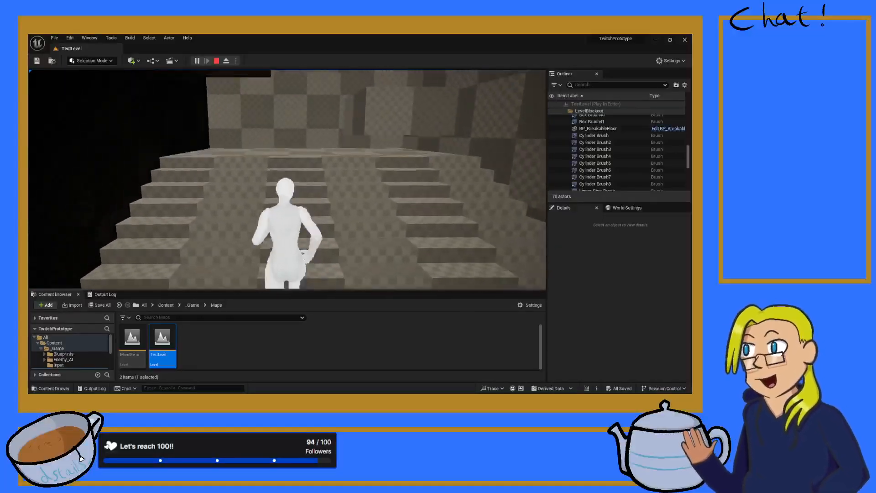
key(w)
key(space)
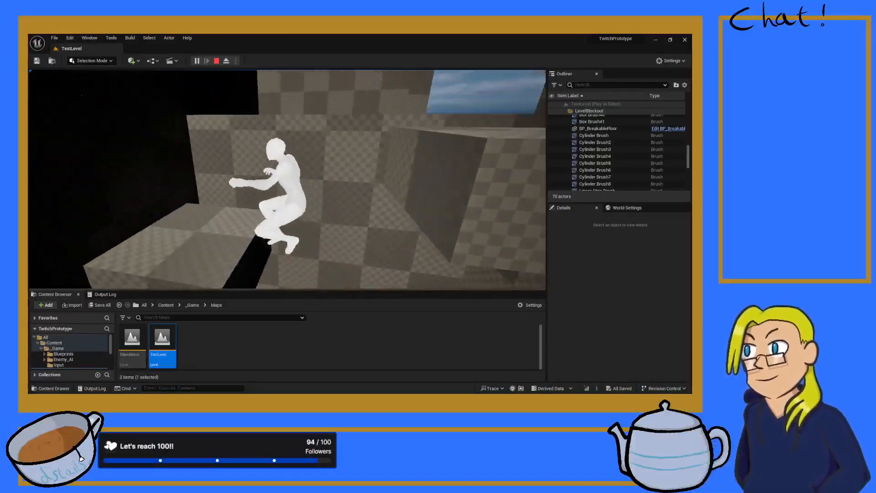
key(w)
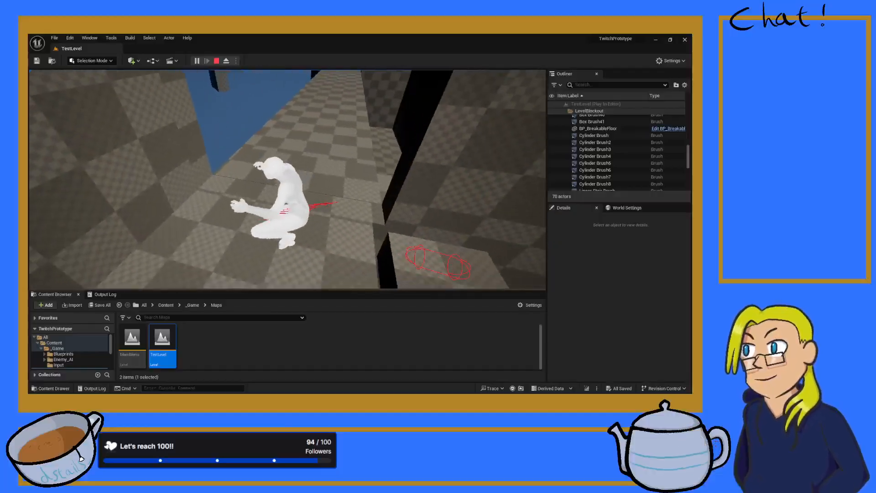
key(w)
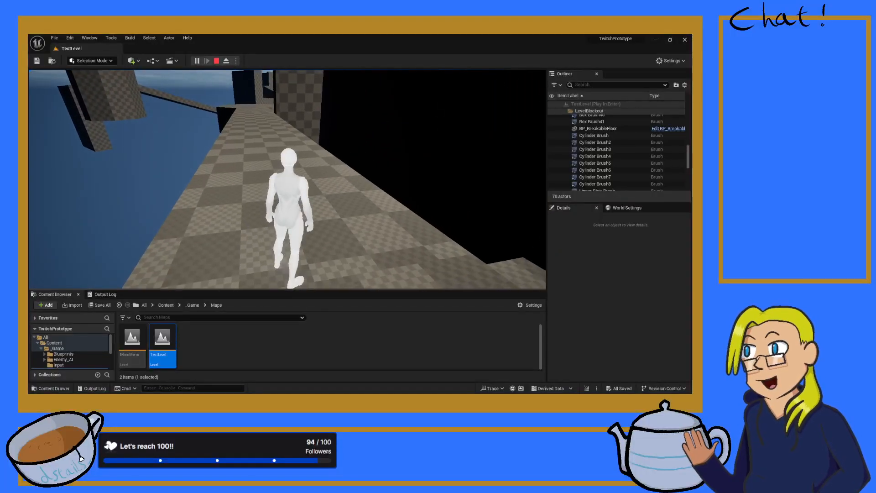
- Run back and forth along the walkway to examine its edge and adjoining walls
key(d)
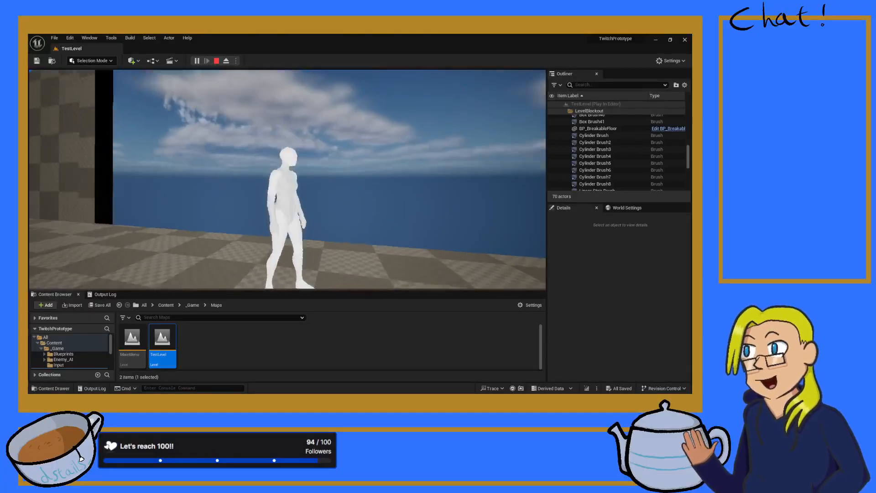
key(w)
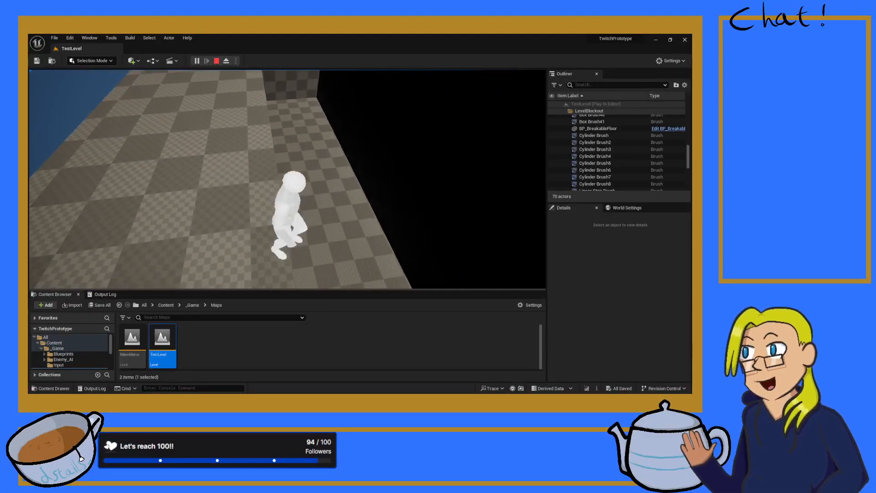
key(w)
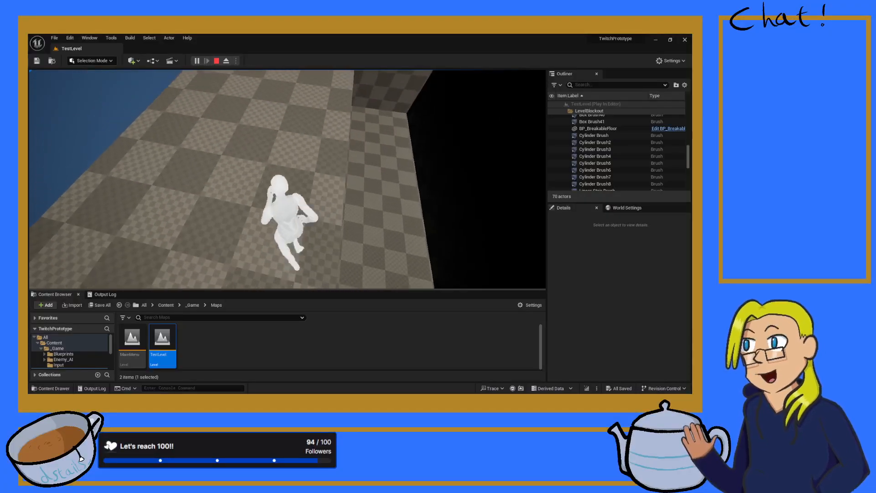
key(w)
key(w)
key(w)
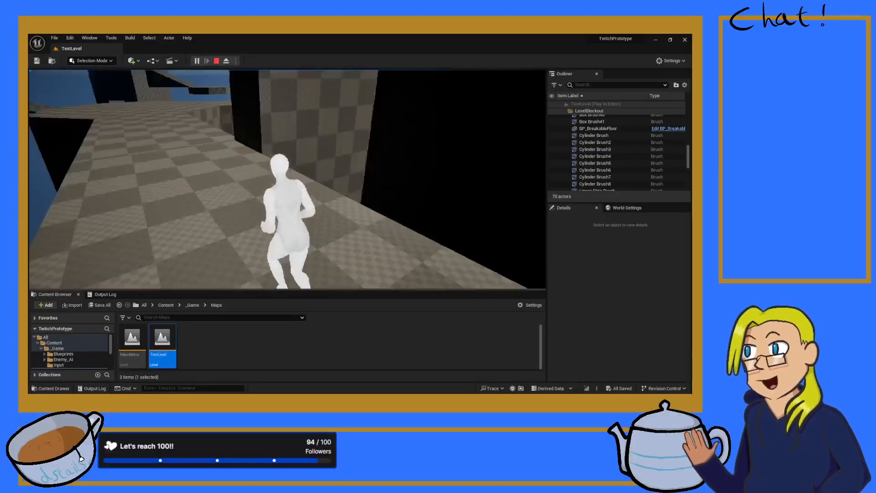
key(w)
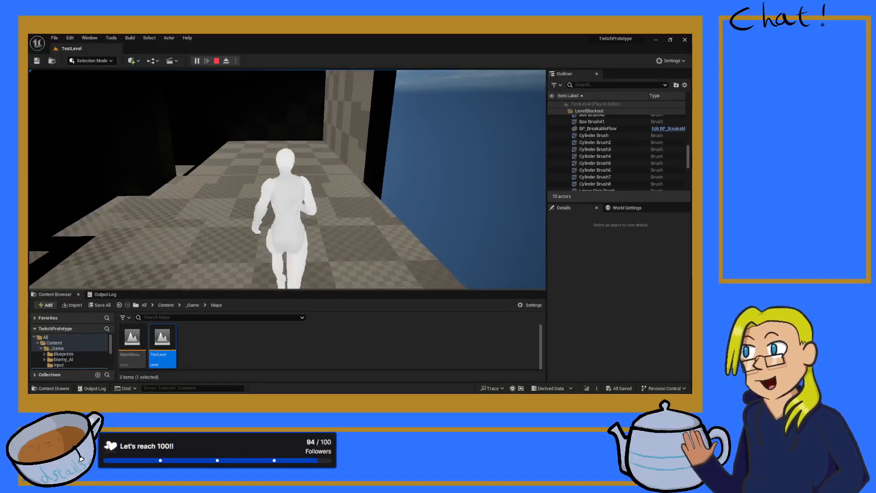
key(w)
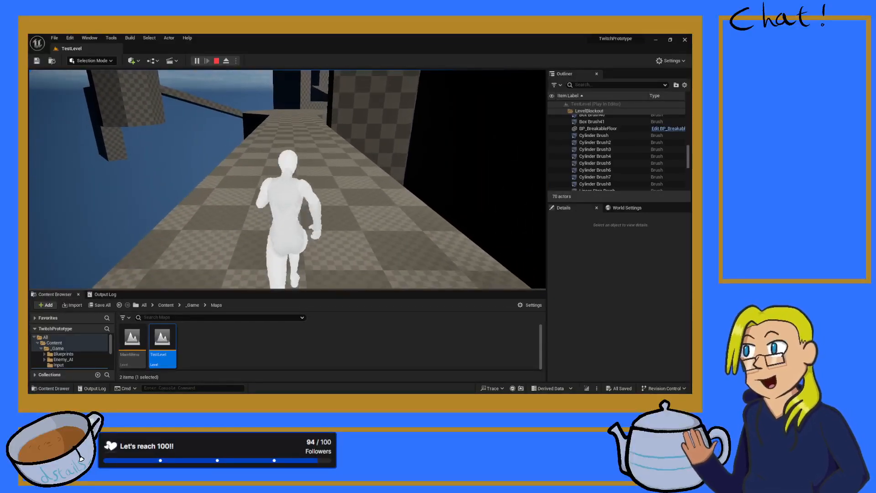
- Explore the dark lower area beside the walkway and jump across its blocks to get back up
key(w)
key(space)
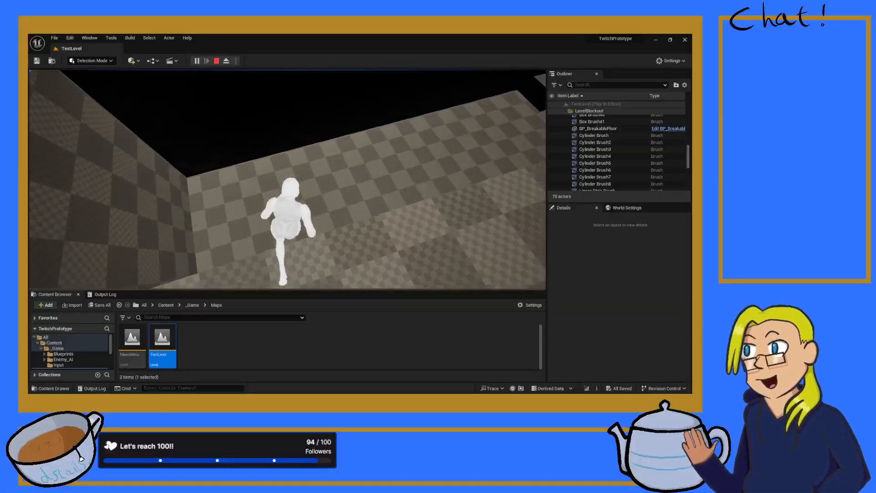
key(space)
key(w)
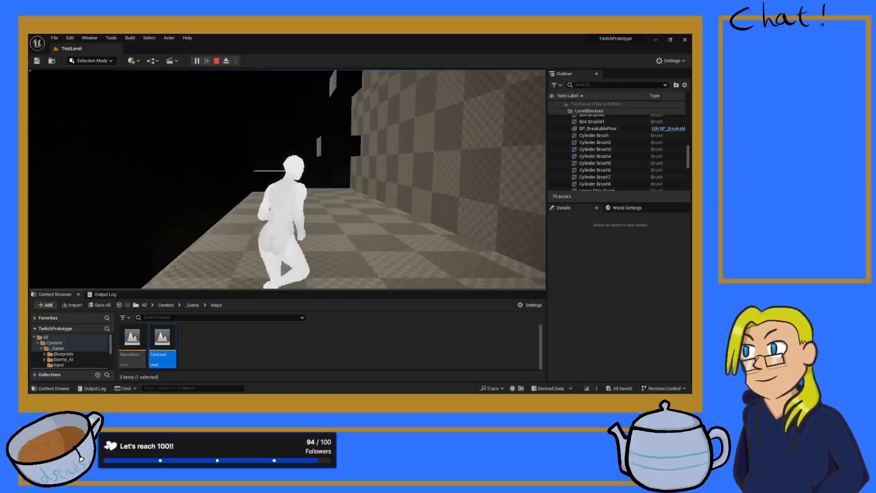
key(w)
key(space)
key(space)
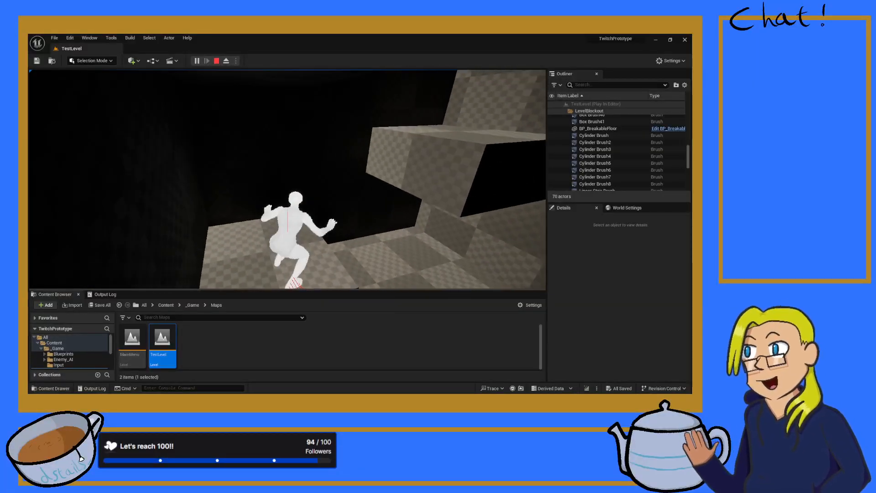
key(w)
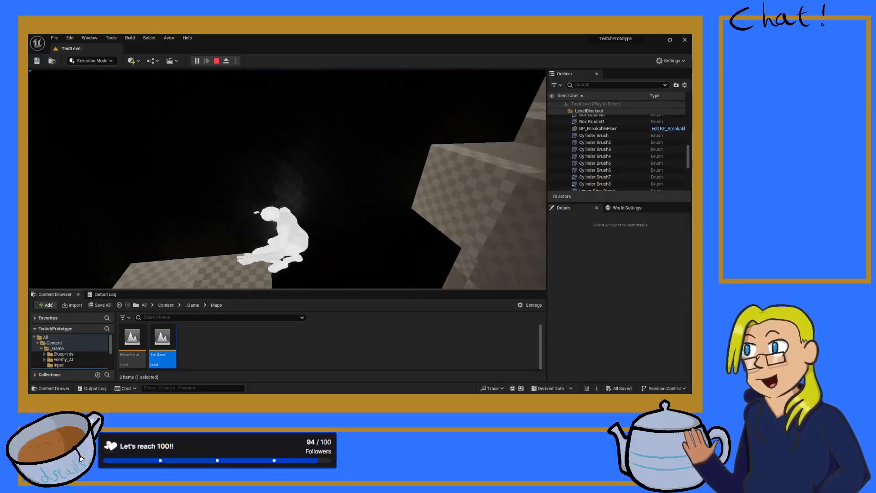
key(w)
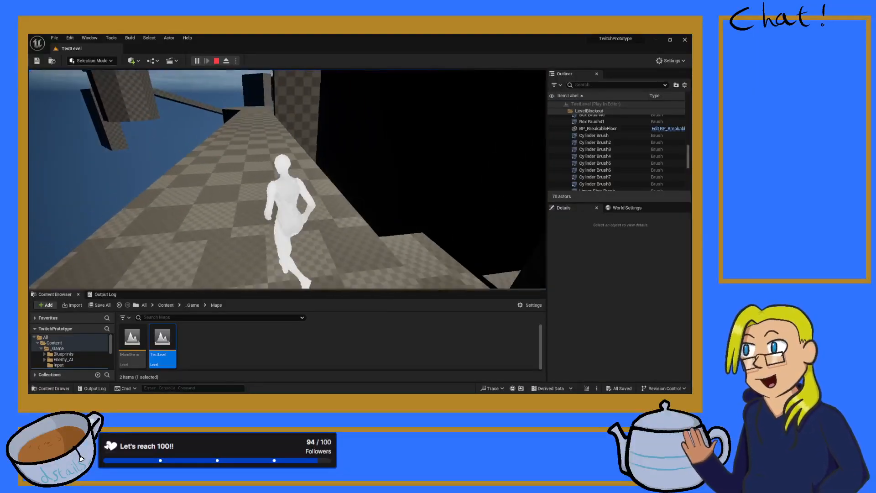
- Run the character along the outdoor walkway to its narrow far end and jump toward the floating platforms
key(w)
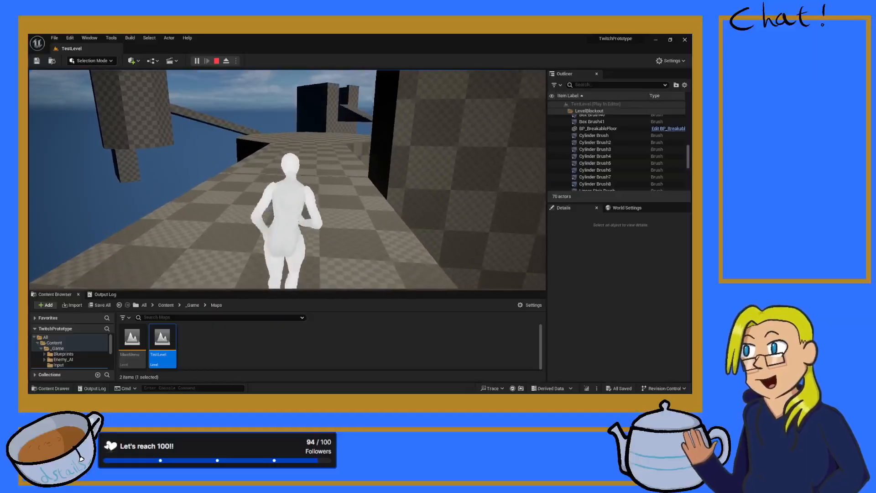
key(w)
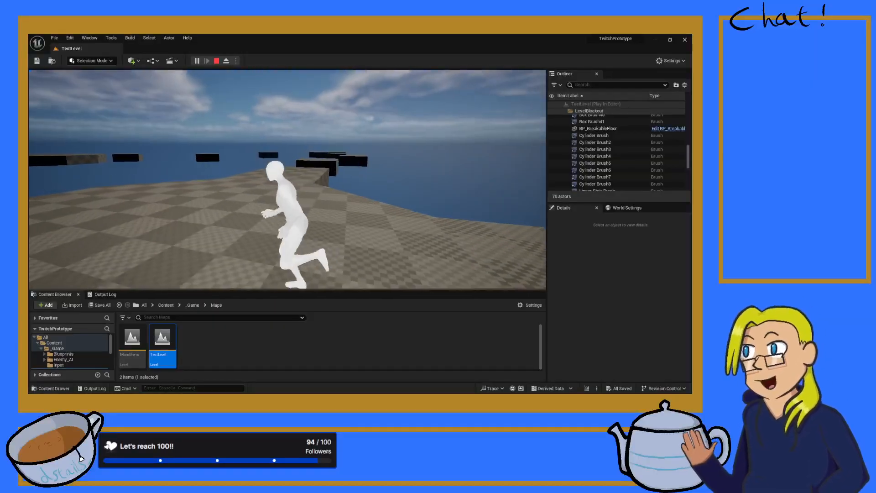
key(w)
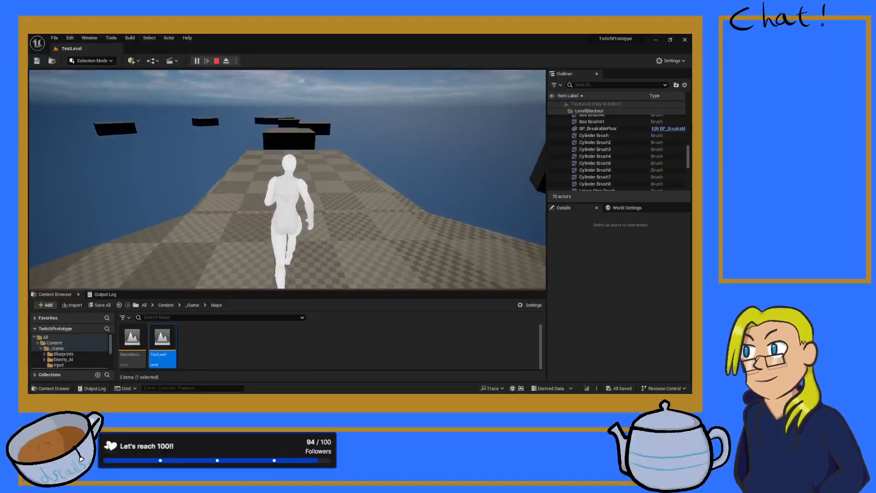
key(w)
key(space)
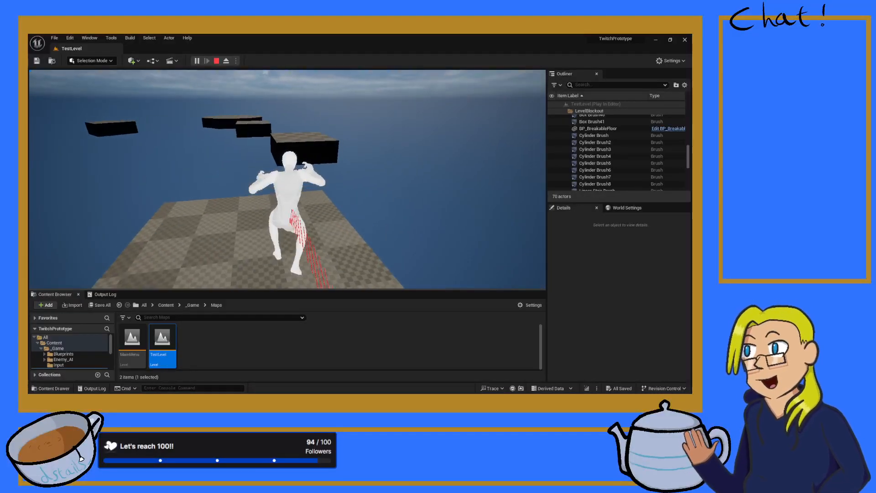
- Jump across the floating platforms beyond the walkway and run over the wide rounded platform
key(space)
key(w)
key(space)
key(space)
key(w)
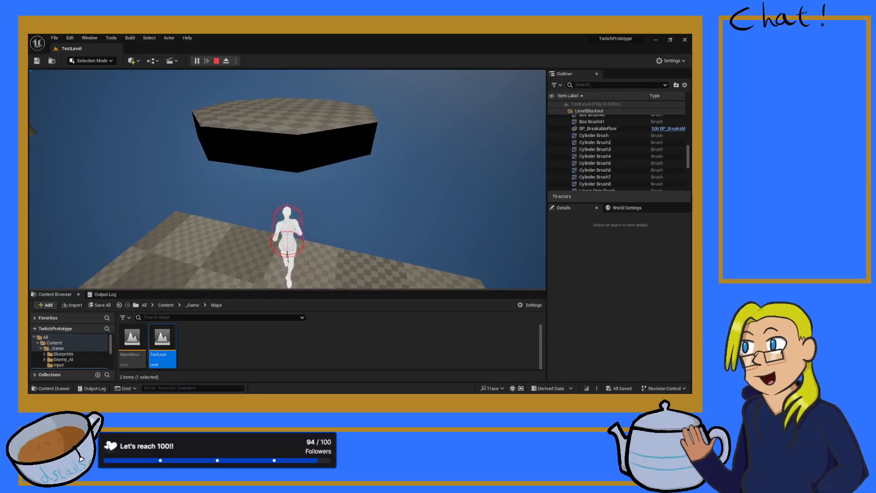
key(w)
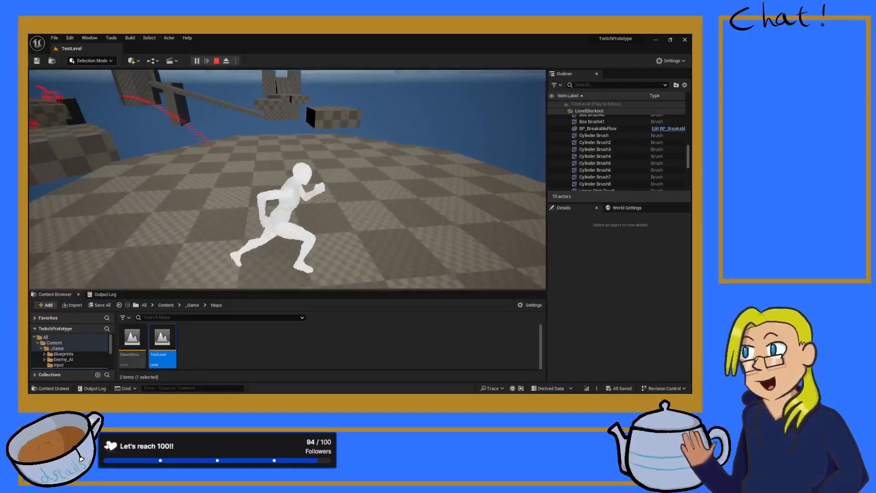
- Jump across the gaps between the remaining platforms onto the rounded platform at the foot of the wide staircase
key(space)
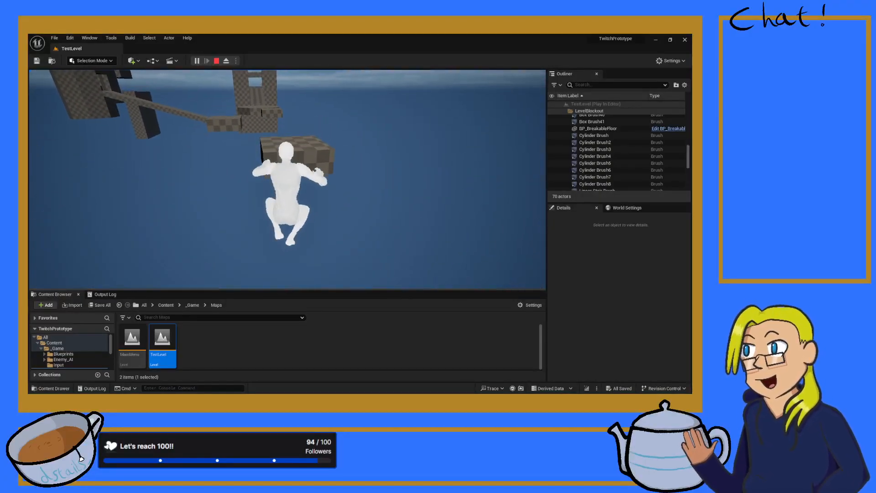
key(space)
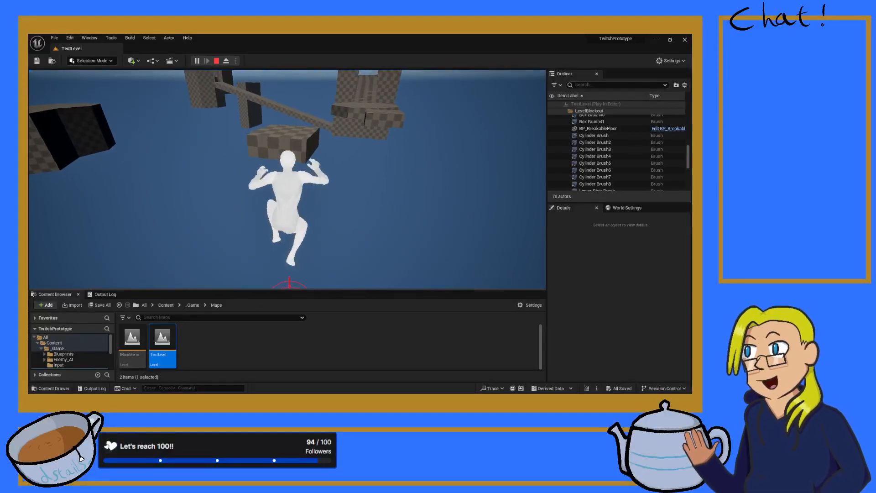
key(w)
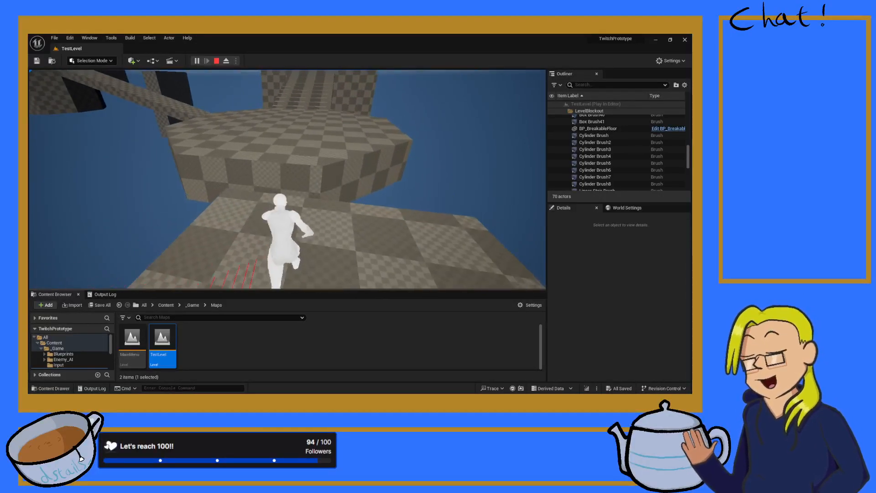
key(space)
key(w)
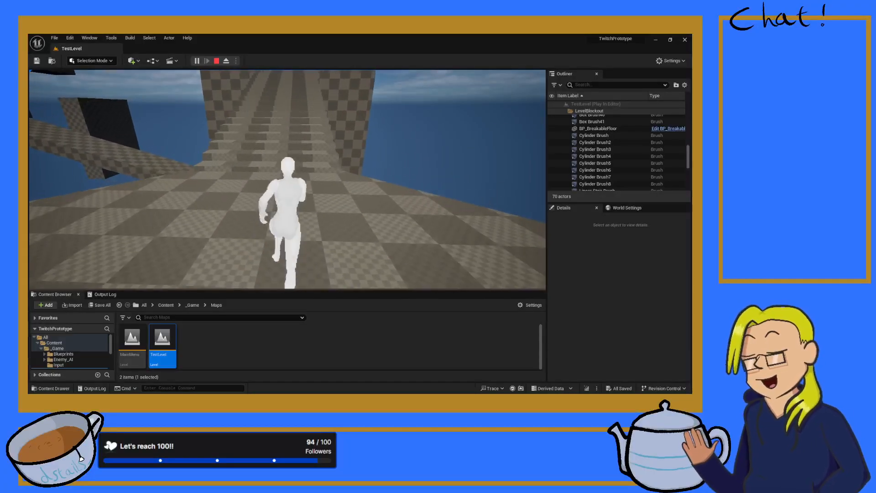
- Run up the wide staircase into the large room and over to its window opening
key(w)
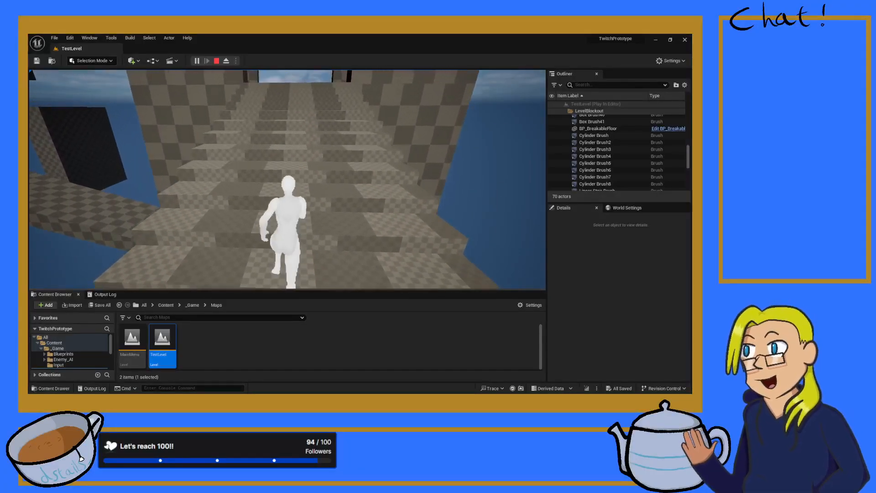
key(w)
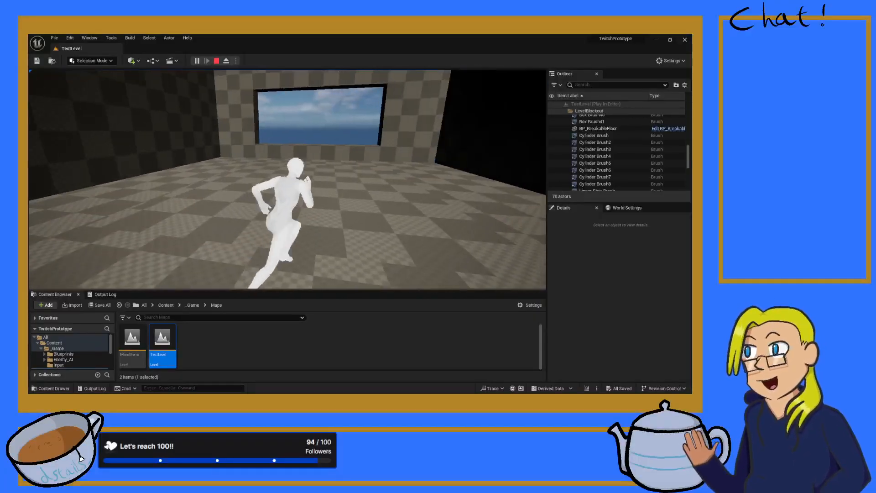
key(w)
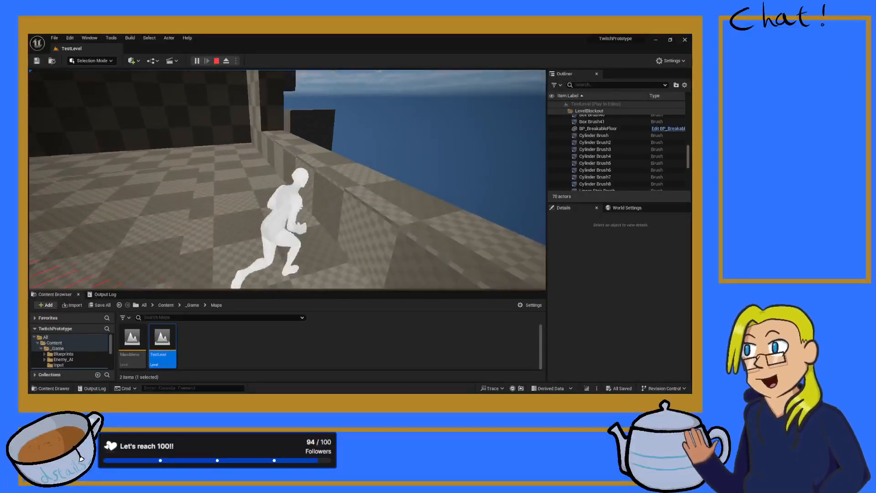
- Test jumping onto the room's window ledge and look out at the blocks outside
key(space)
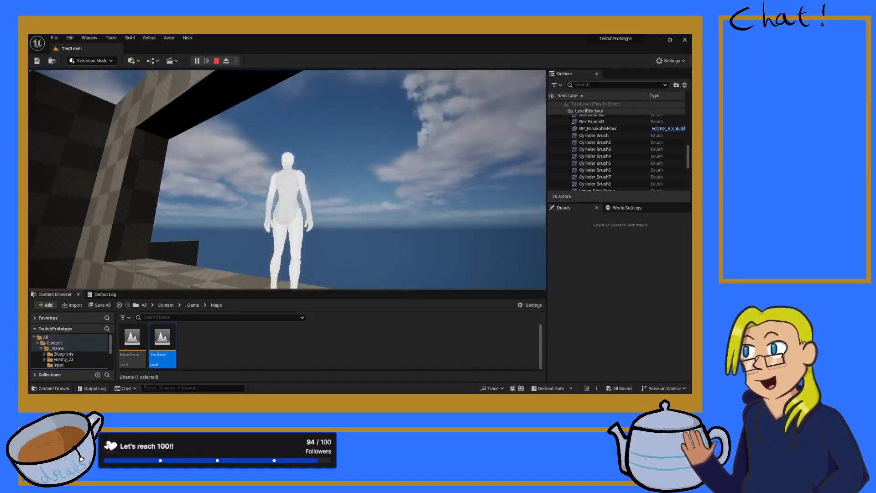
key(a)
key(w)
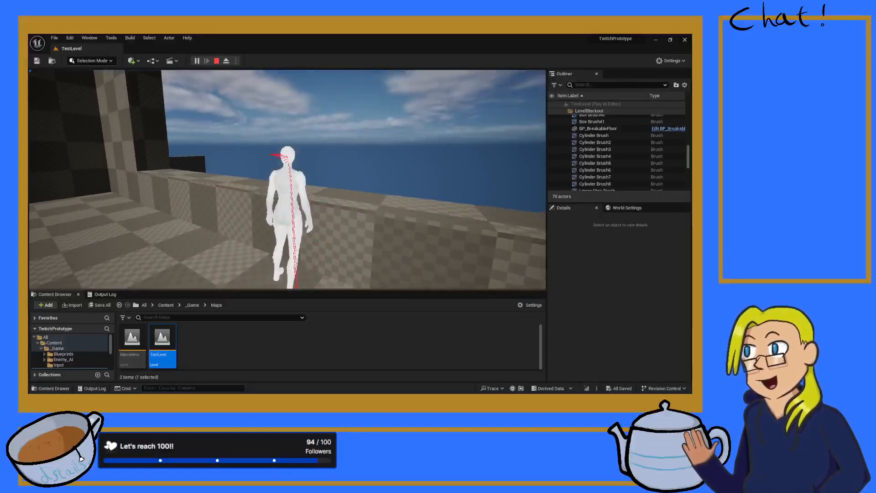
key(space)
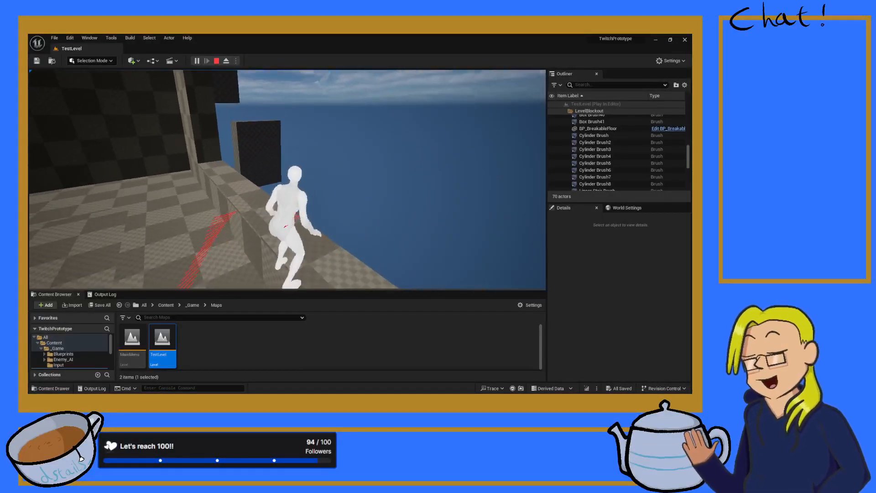
key(w)
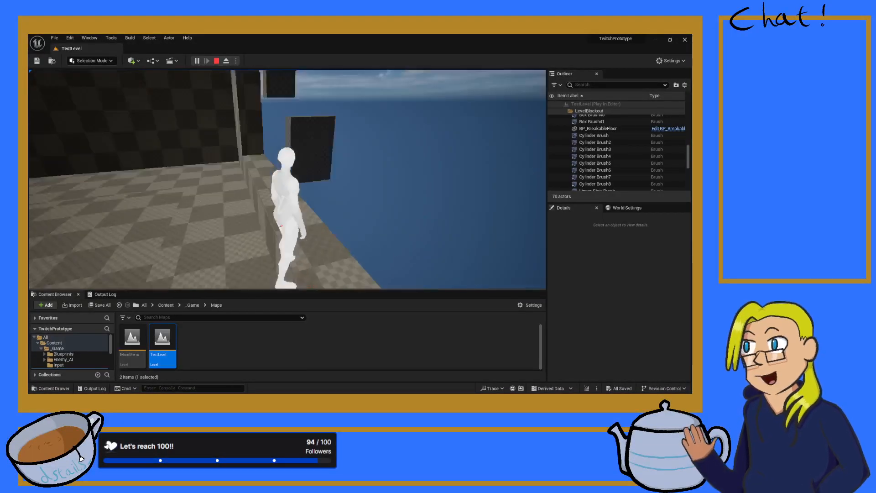
key(s)
key(w)
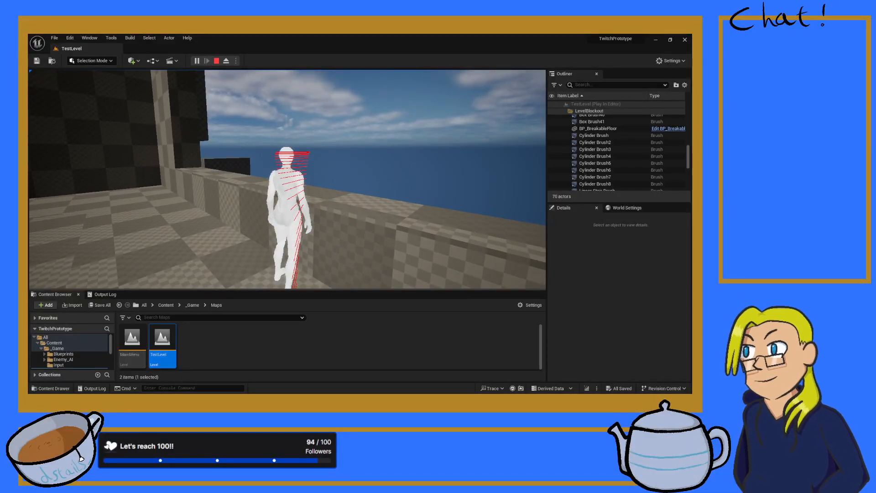
key(space)
key(w)
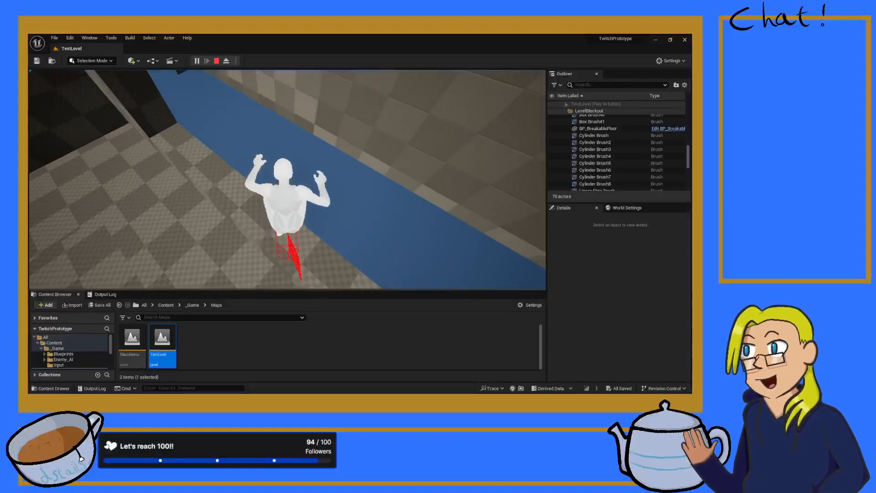
- Move back into the middle of the large room and test crouched movement across its floor
key(w)
key(a)
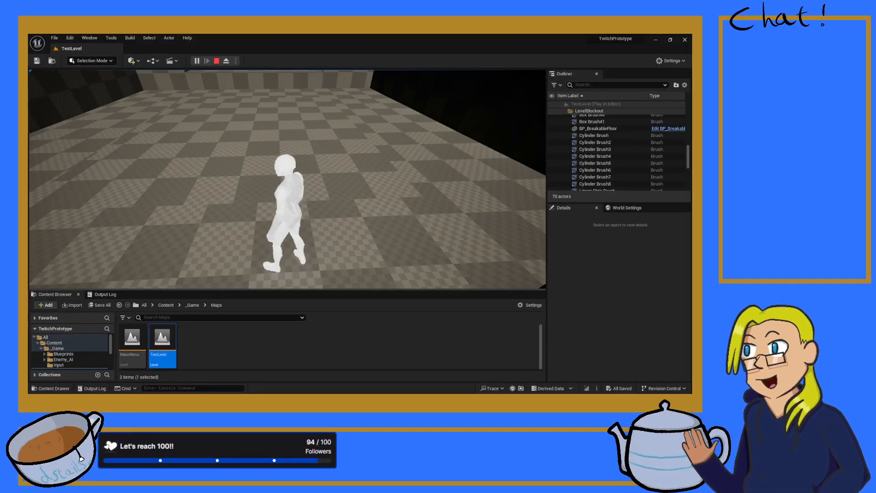
key(a)
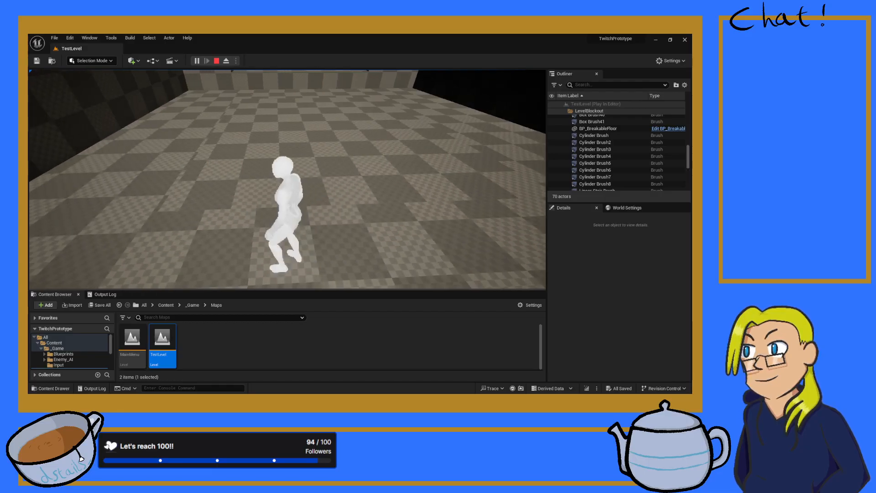
key(d)
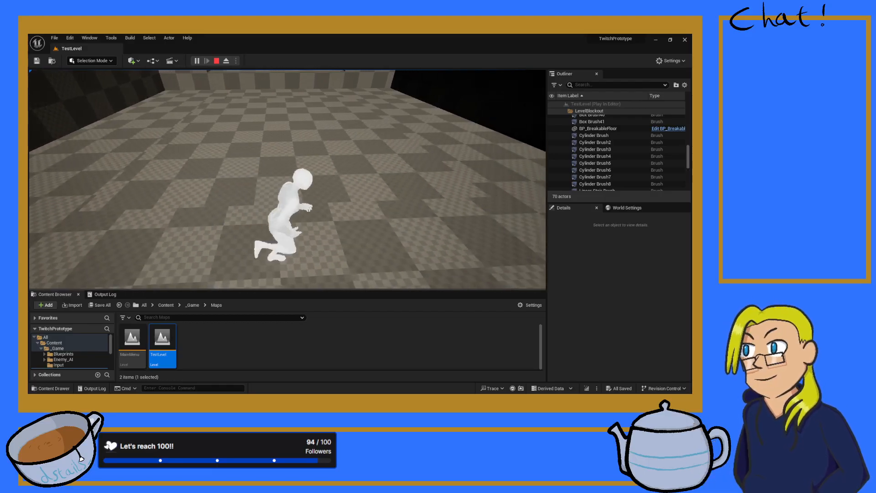
key(w)
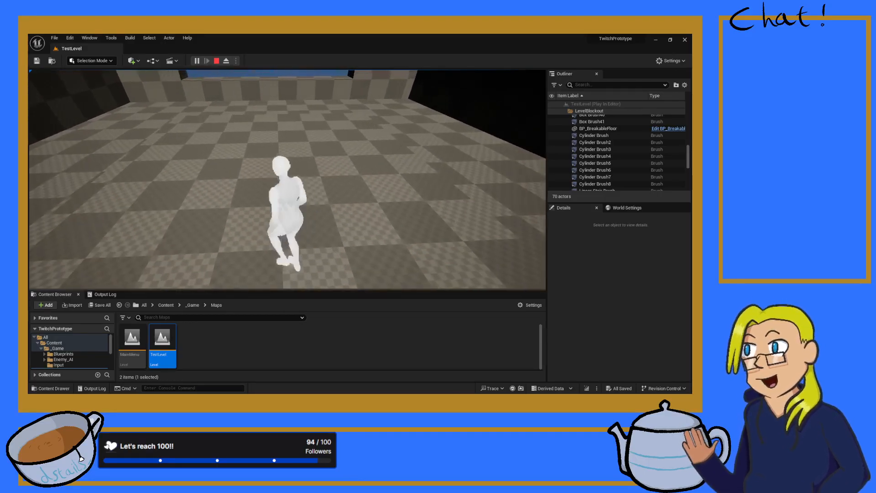
key(s)
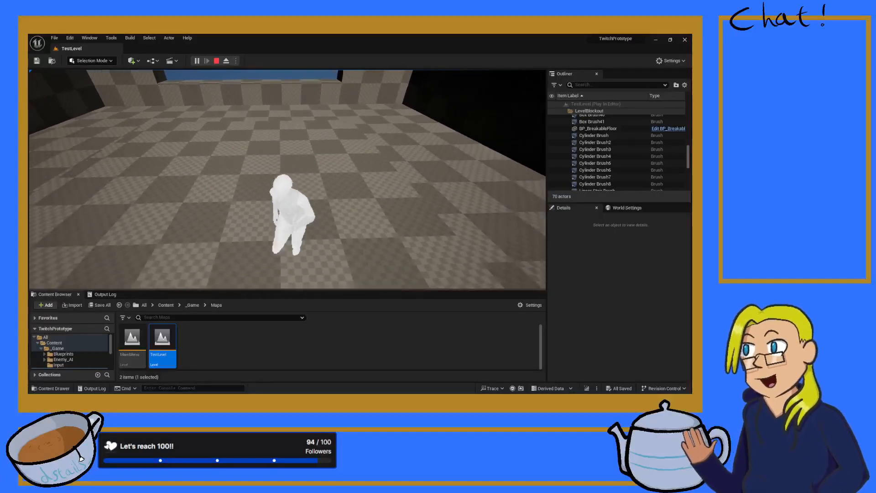
key(d)
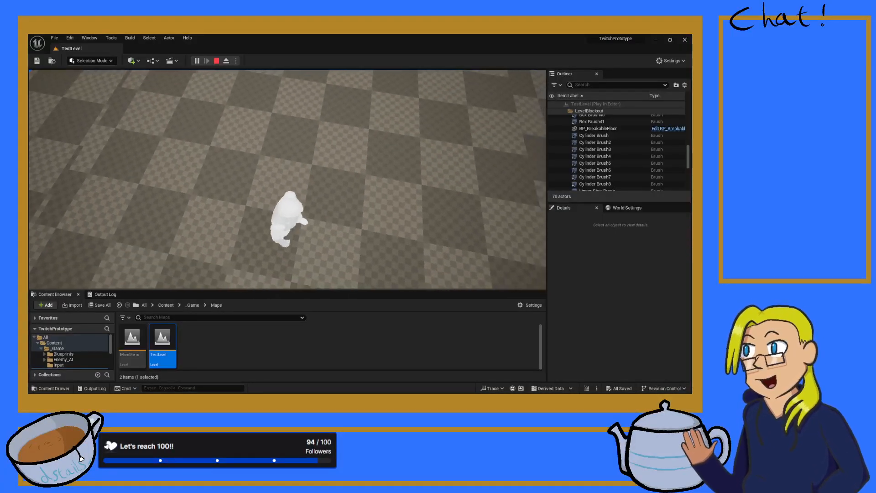
- Jump in the large room and break through its breakable floor to the area below
key(w)
key(space)
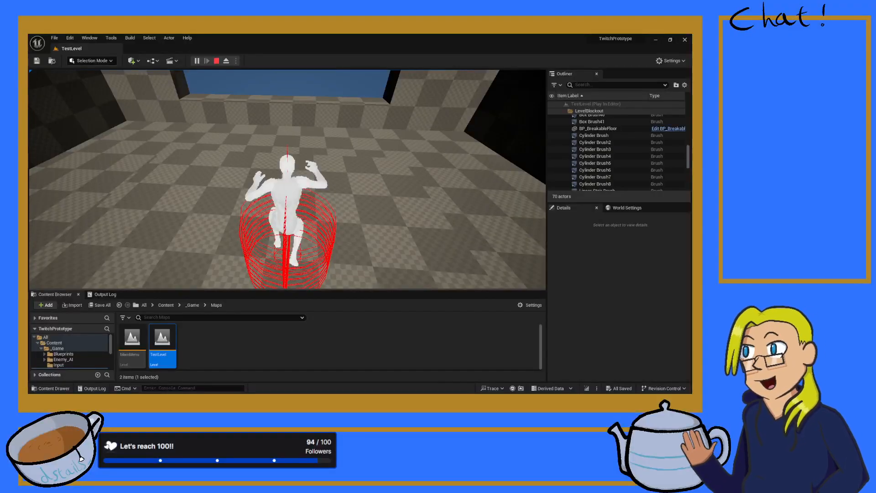
key(d)
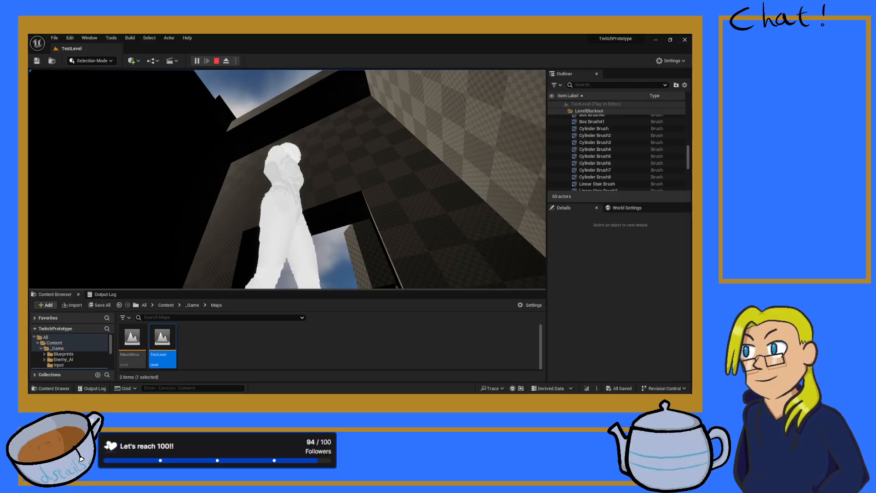
- Leave the lower area and run along the long straight walkway to the tower at its far end
key(w)
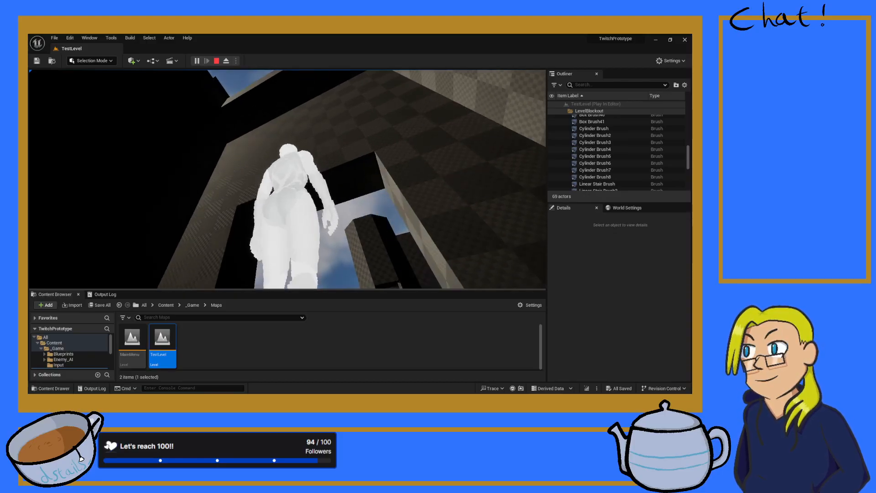
key(w)
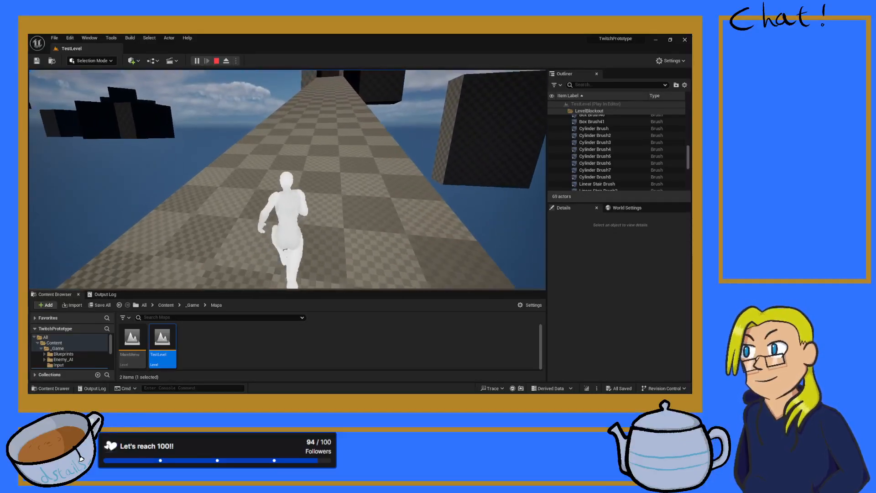
key(w)
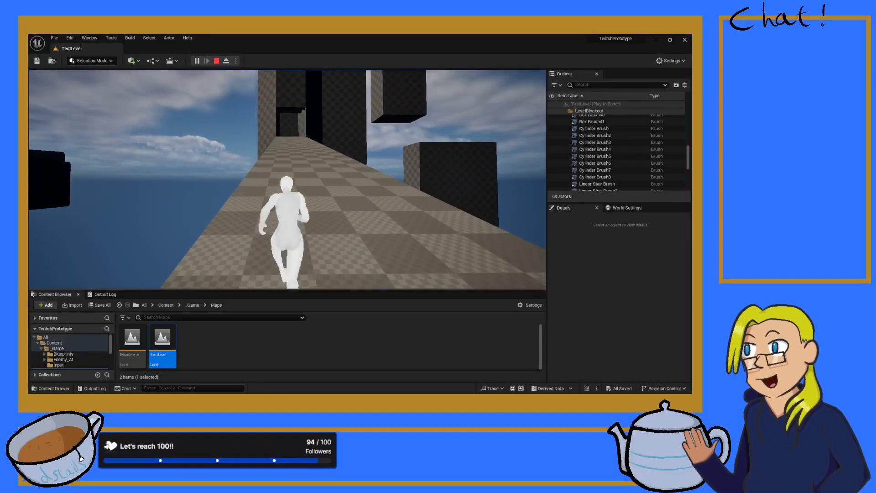
key(w)
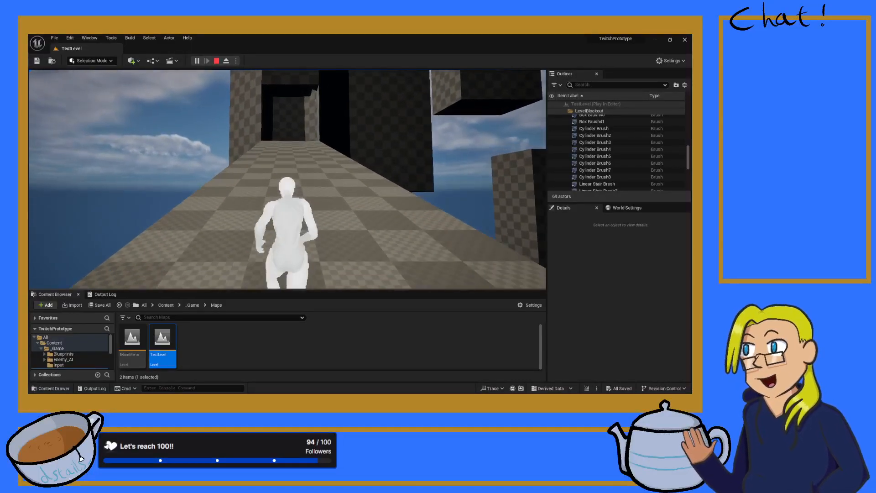
key(w)
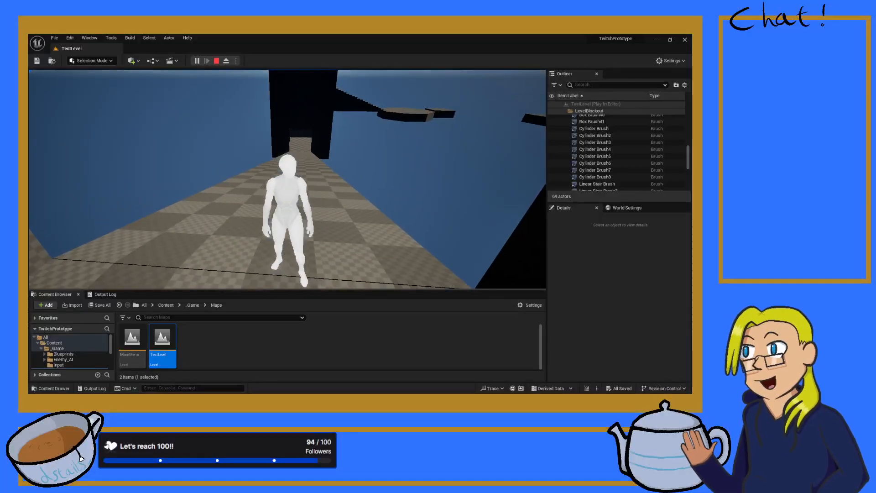
- Switch to the LevelBeatMap sketch in Clip Studio Paint to review the level flow, and return to the Unreal play test
key(shift+F1)
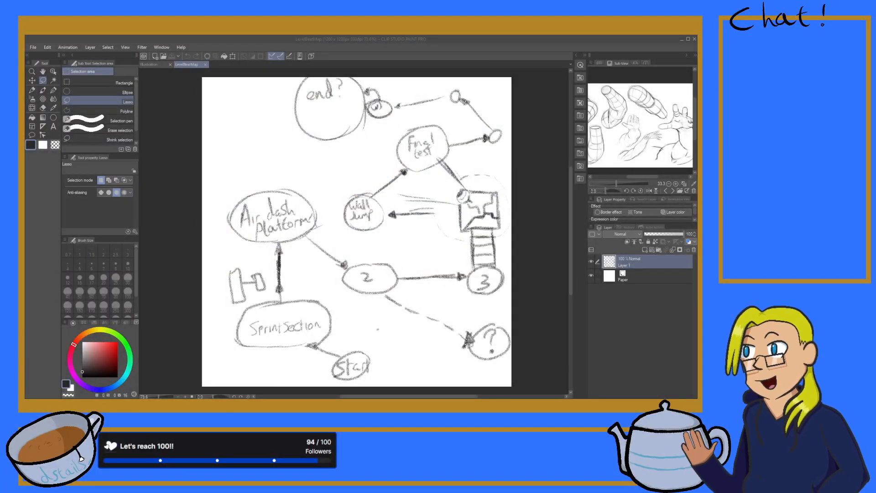
key(alt+Tab)
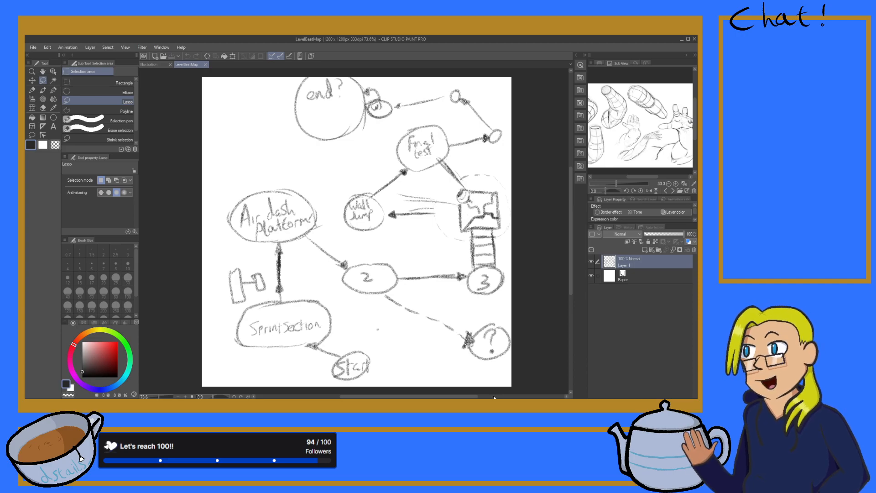
key(alt+Tab)
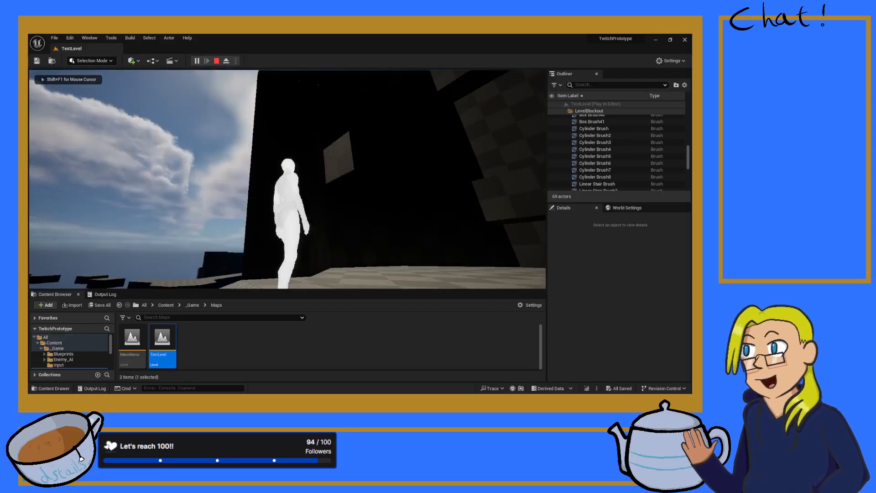
- Enter the tower at the end of the walkway and jump up its lower interior ledges
key(w)
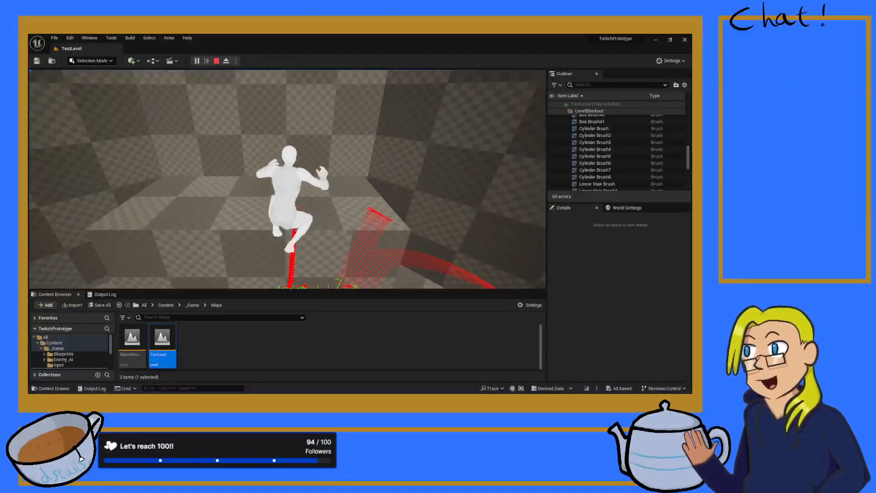
key(space)
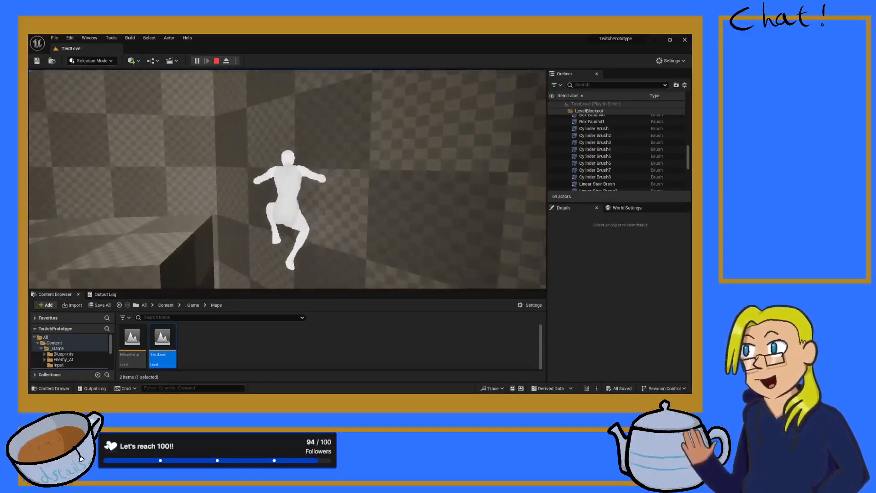
key(space)
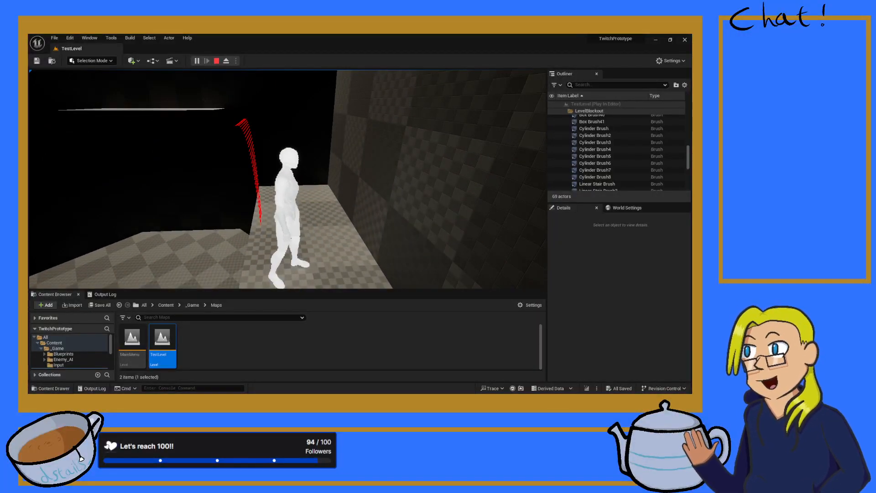
key(space)
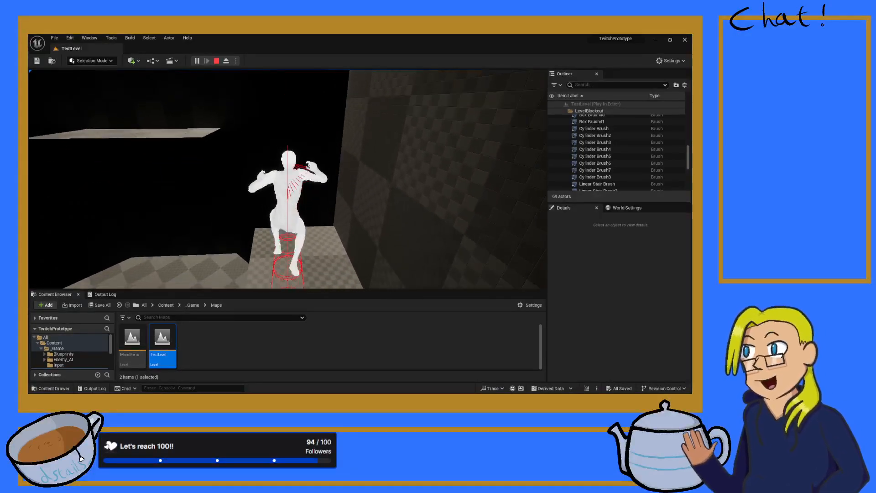
key(space)
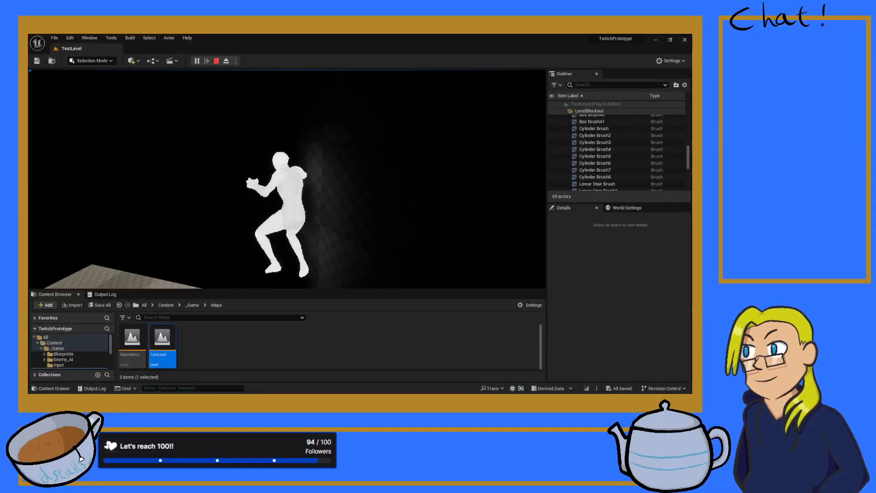
key(space)
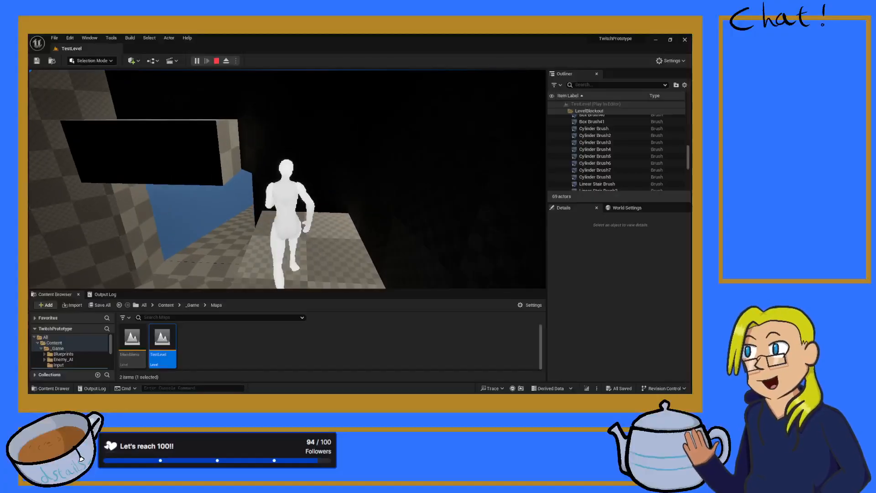
key(space)
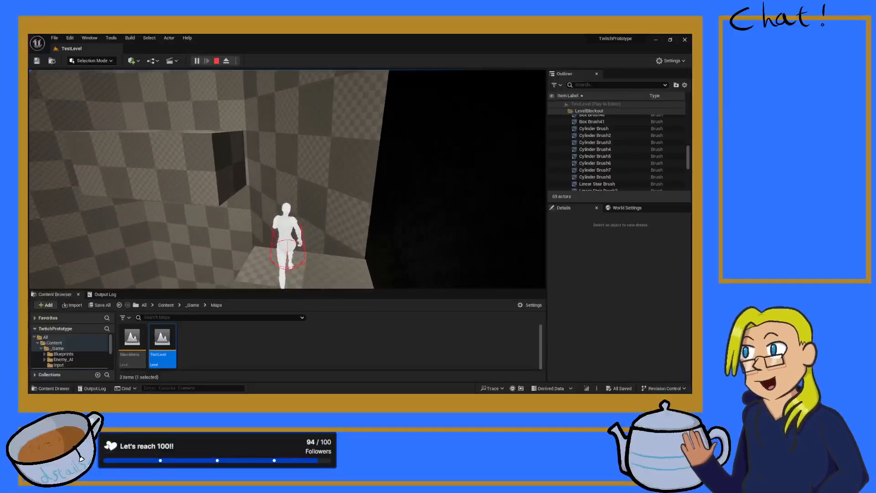
- Climb the remaining tower ledges with wall jumps to reach the walkway at the upper level
key(space)
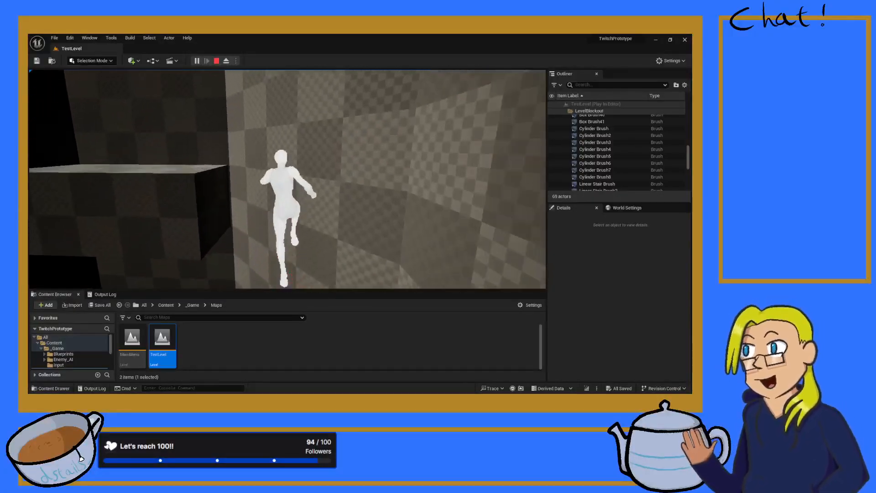
key(space)
key(space)
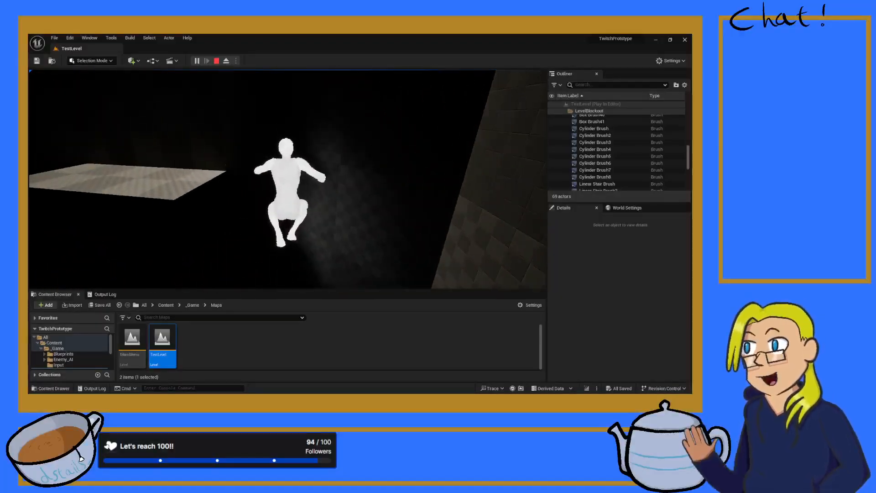
key(space)
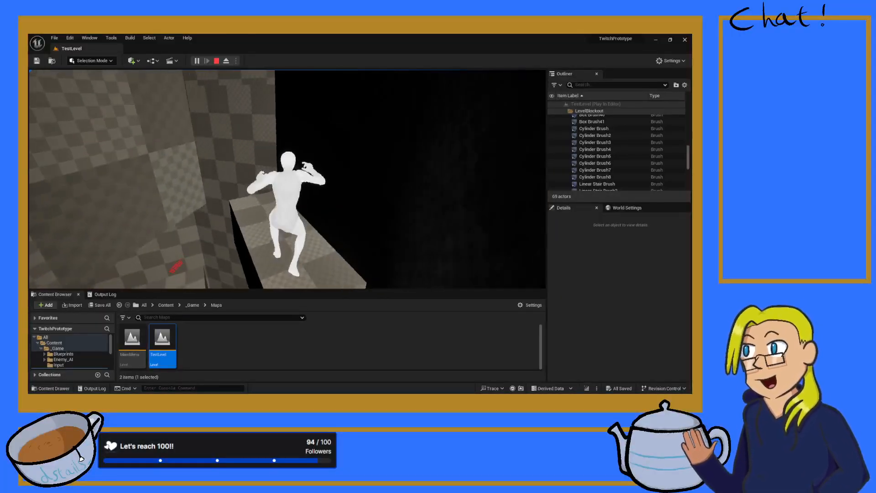
key(space)
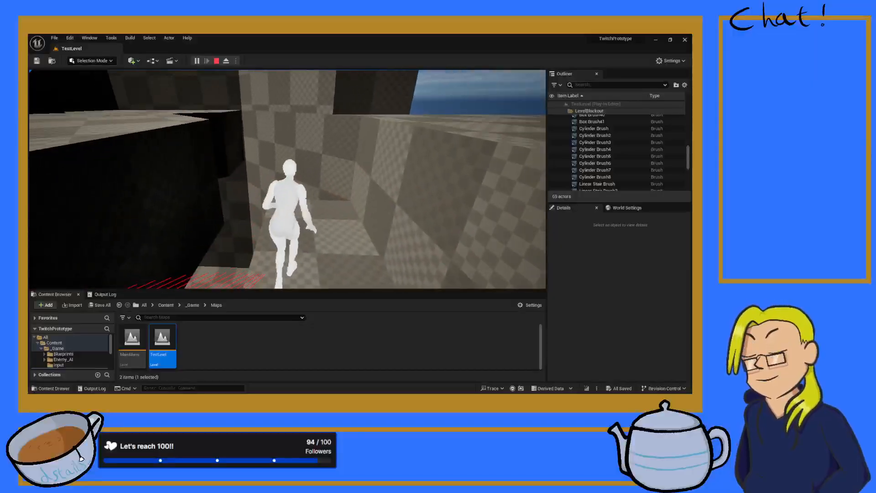
key(space)
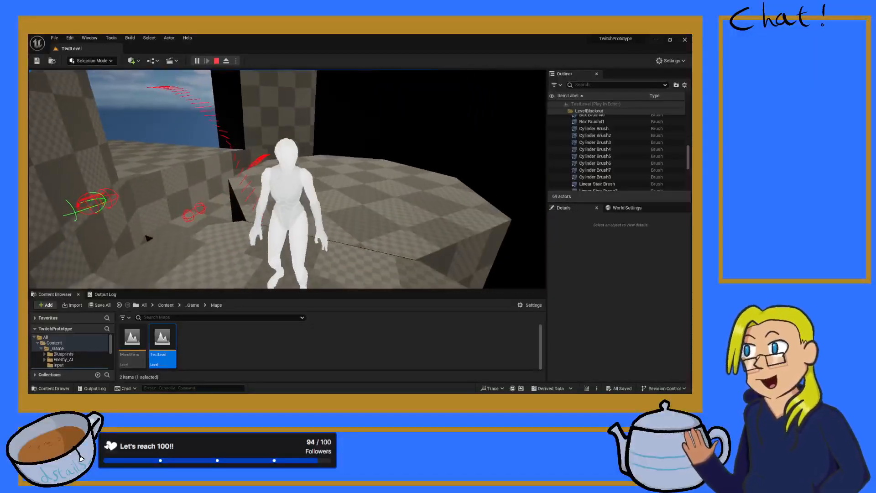
key(space)
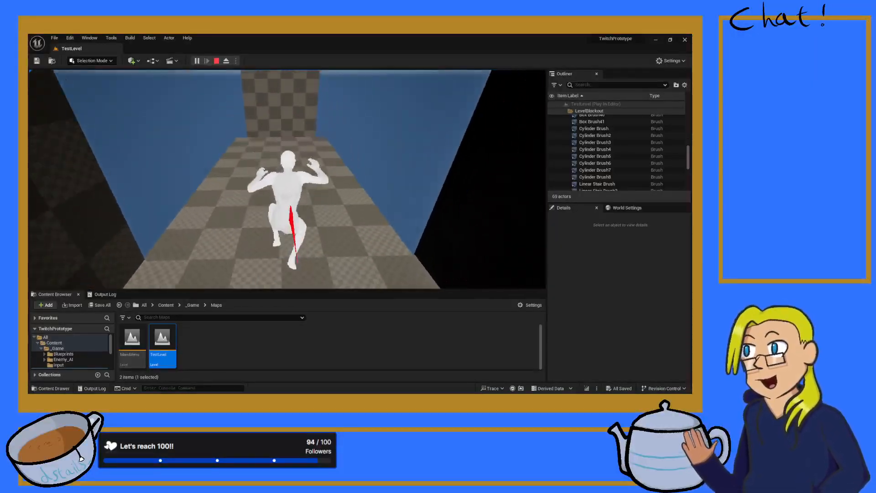
key(space)
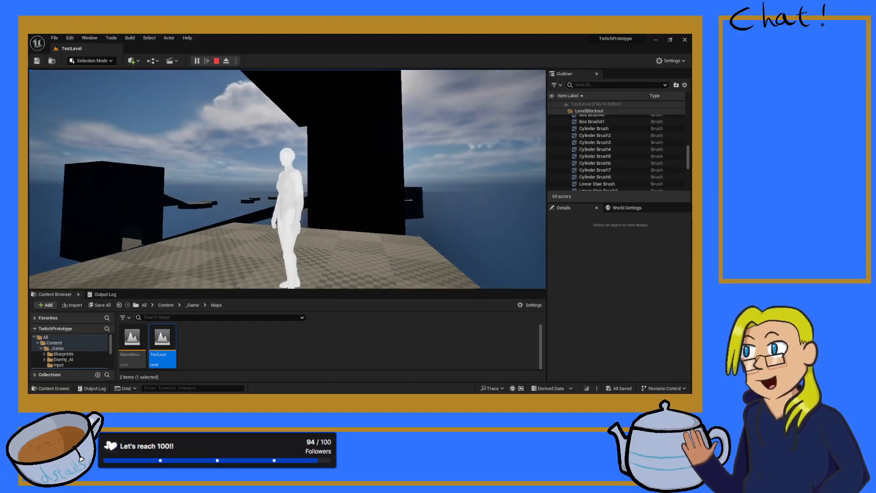
- Test movement across the large open platform beyond the tower and end the play test
key(w)
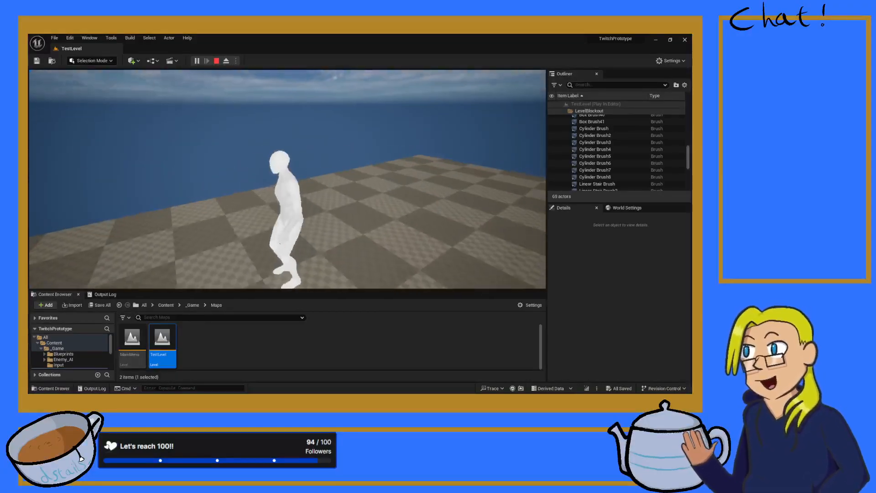
click(288, 179)
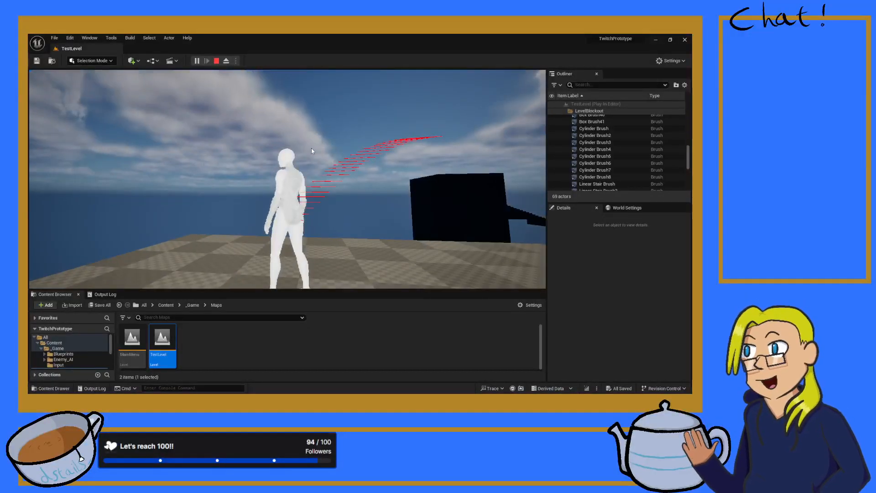
key(Escape)
mouse_move(342, 211)
right_down()
mouse_move(374, 199)
mouse_move(475, 201)
mouse_move(351, 209)
right_up()
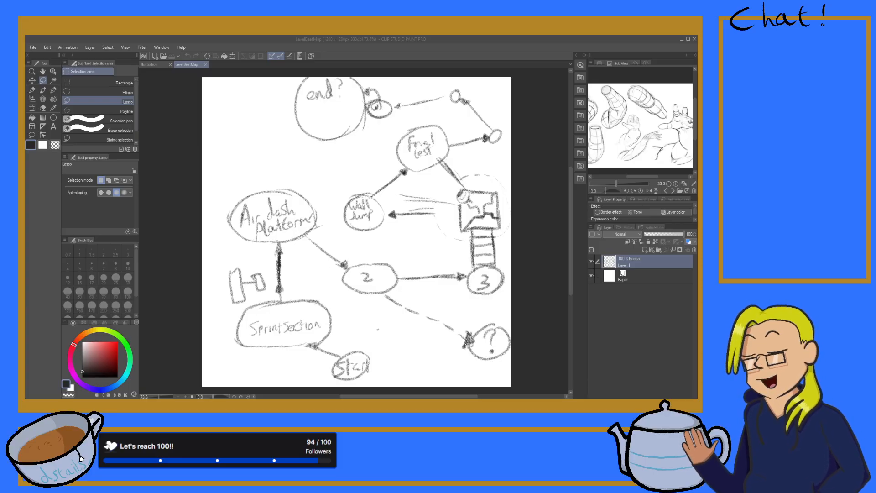
- Review the mechanics timeline sketch from Start to end in Clip Studio Paint, and return to the Unreal level
double_click(450, 210)
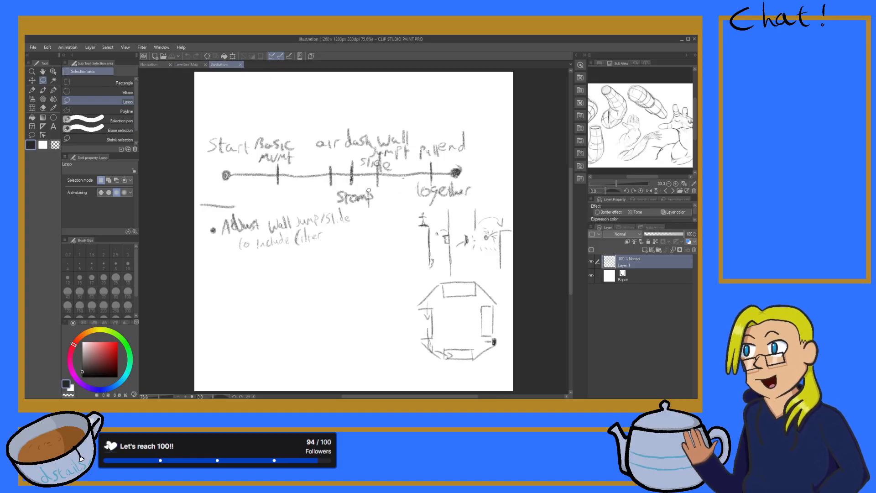
scroll(365, 188, up, 1)
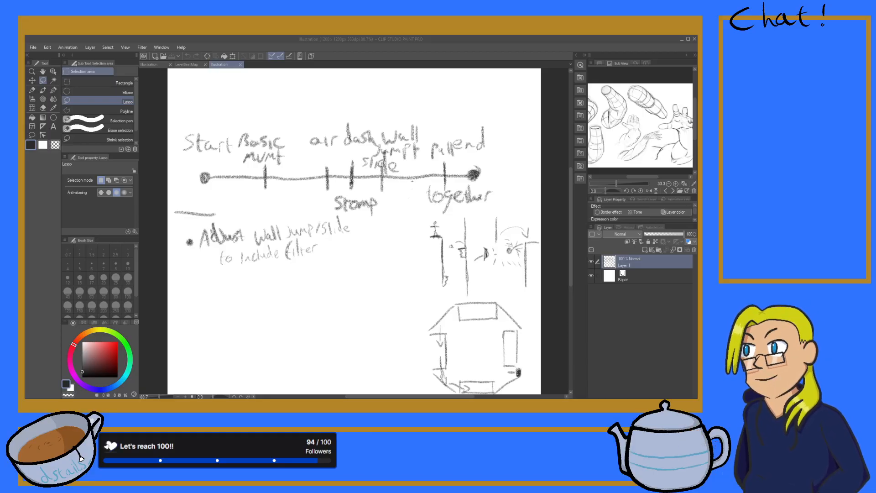
click(393, 230)
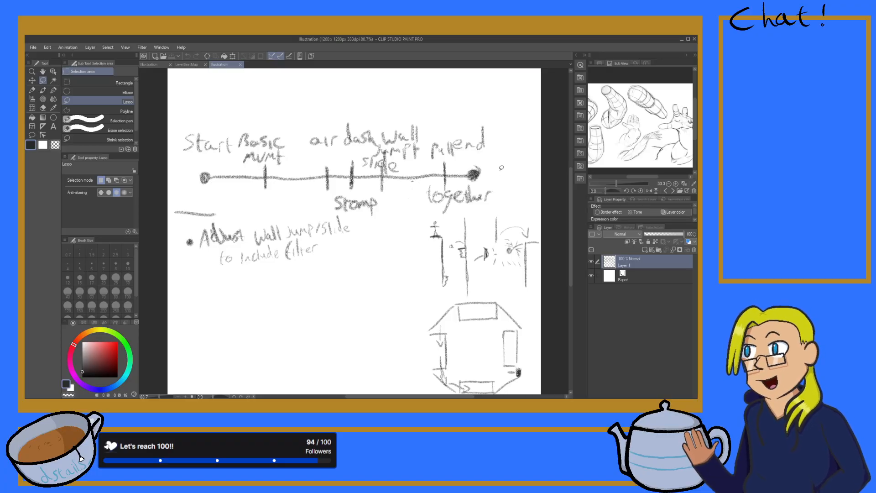
scroll(398, 182, down, 1)
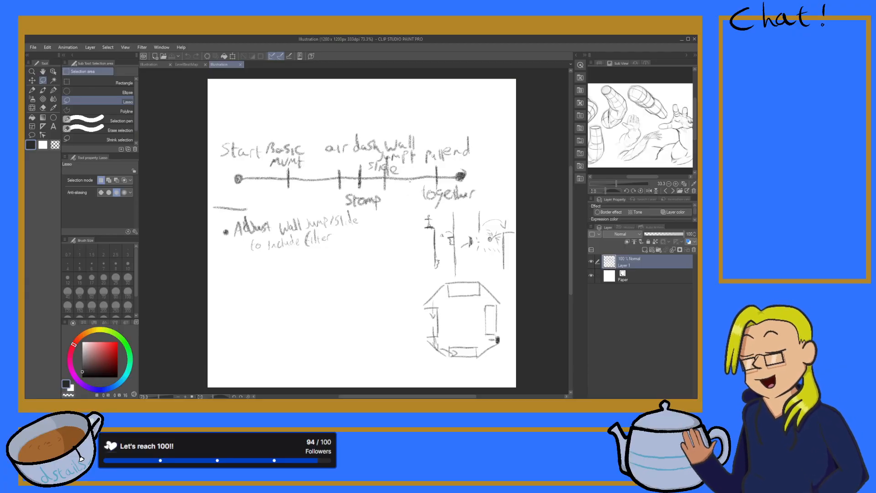
key(alt+Tab)
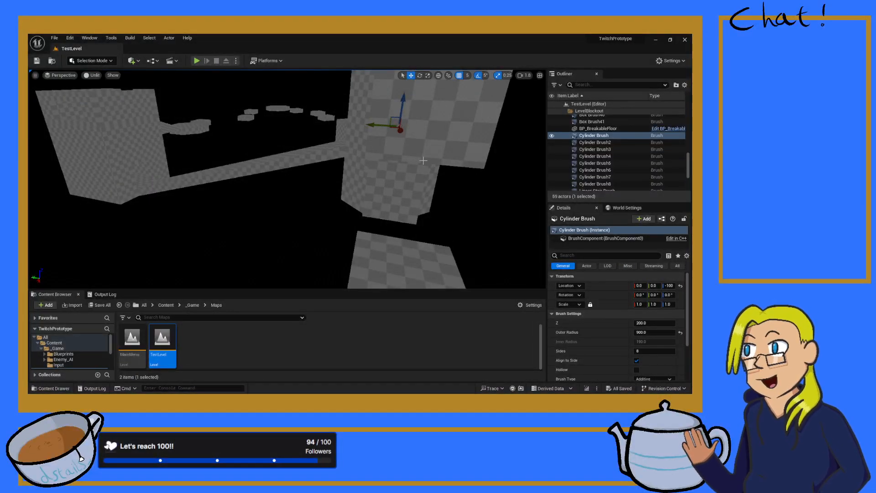
- Set the level viewport to Lit shading and bring the raised blocks of the blockout into view
right_drag(412, 155, 253, 153)
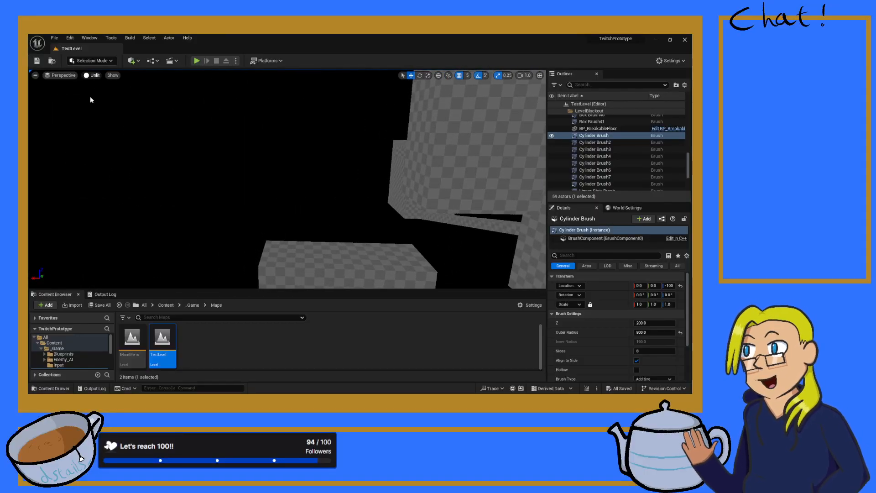
key(alt+4)
mouse_move(91, 99)
right_down()
mouse_move(238, 101)
mouse_move(244, 126)
mouse_move(283, 155)
mouse_move(273, 160)
mouse_move(248, 144)
mouse_move(283, 207)
mouse_move(249, 180)
mouse_move(274, 181)
mouse_move(196, 183)
mouse_move(212, 183)
right_up()
key(s)
key(w)
- Select Box Brush6, check its brush settings, and inspect the tall towers of the blockout
click(282, 208)
scroll(609, 346, down, 3)
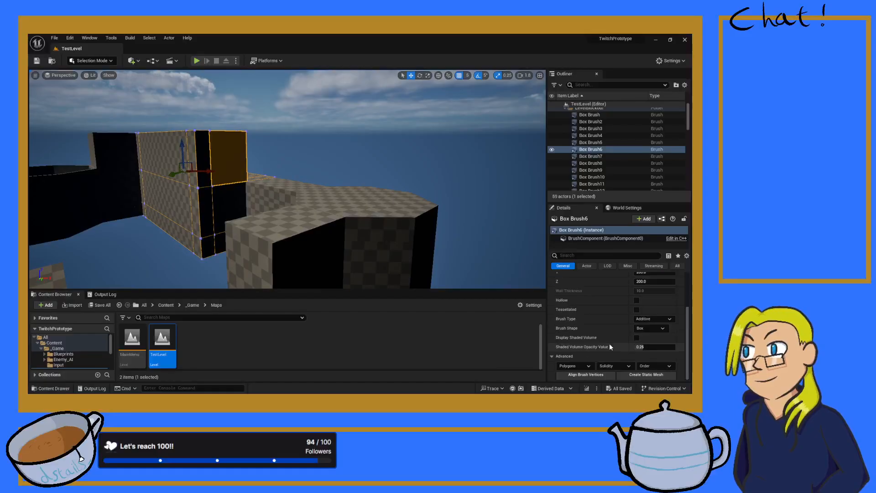
scroll(608, 339, up, 3)
right_drag(282, 182, 421, 166)
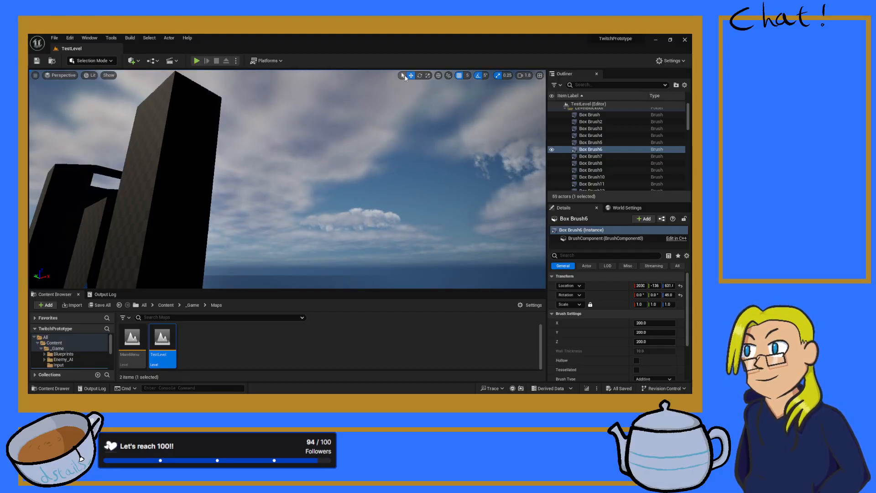
right_drag(391, 163, 415, 141)
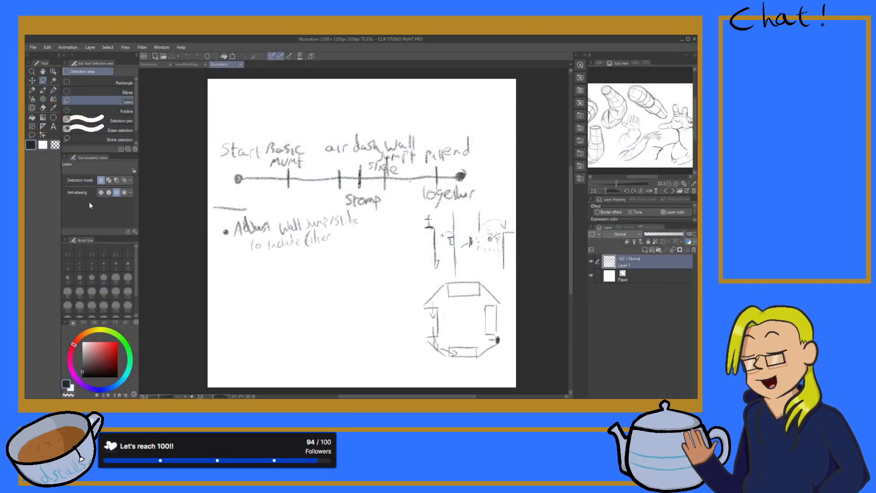
- Create a new blank 800 x 800 px canvas in Clip Studio Paint and choose the Pen tool
click(36, 59)
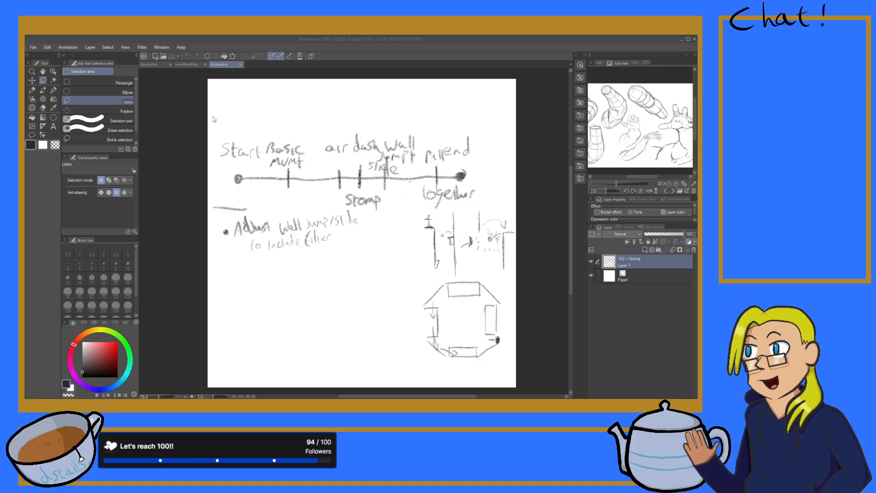
click(396, 136)
scroll(307, 173, down, 2)
scroll(307, 165, up, 3)
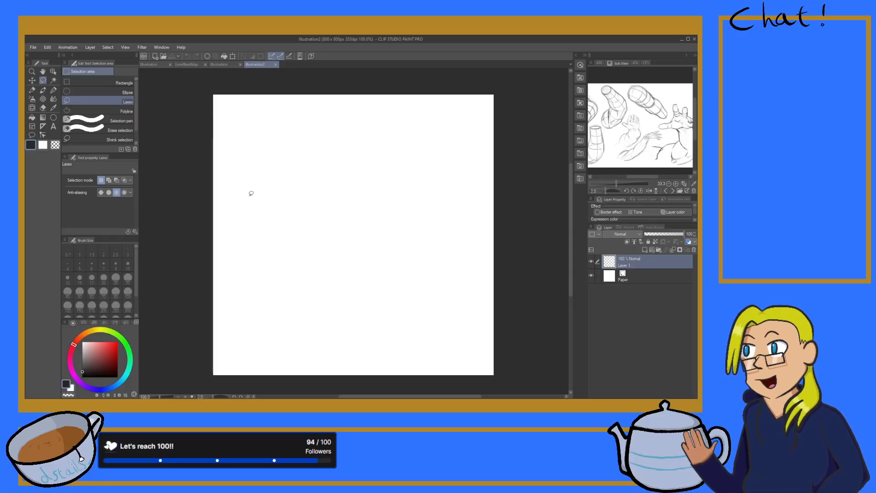
click(32, 90)
scroll(364, 210, up, 1)
scroll(315, 197, down, 1)
scroll(280, 185, up, 1)
scroll(280, 185, down, 2)
scroll(280, 185, up, 2)
scroll(269, 187, down, 1)
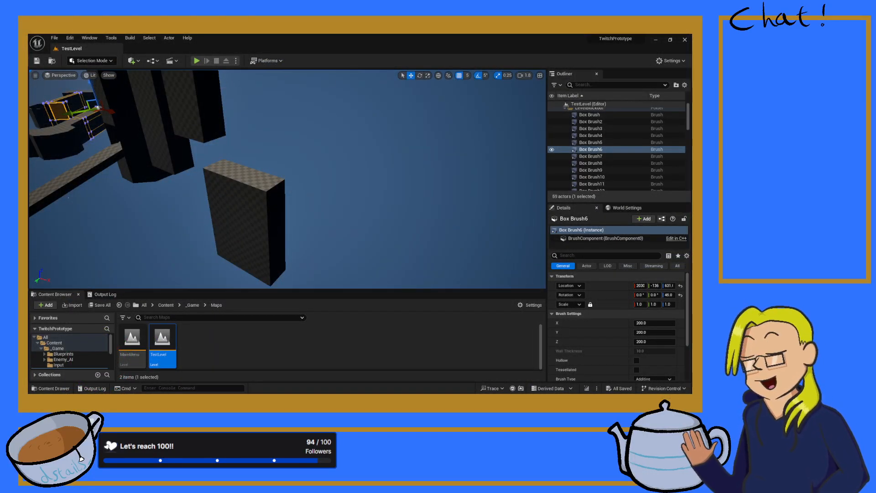
- Return to the Unreal level and examine the tall wall blocks beside the tower and the gaps between them
key(w)
right_drag(392, 179, 371, 181)
key(w)
key(s)
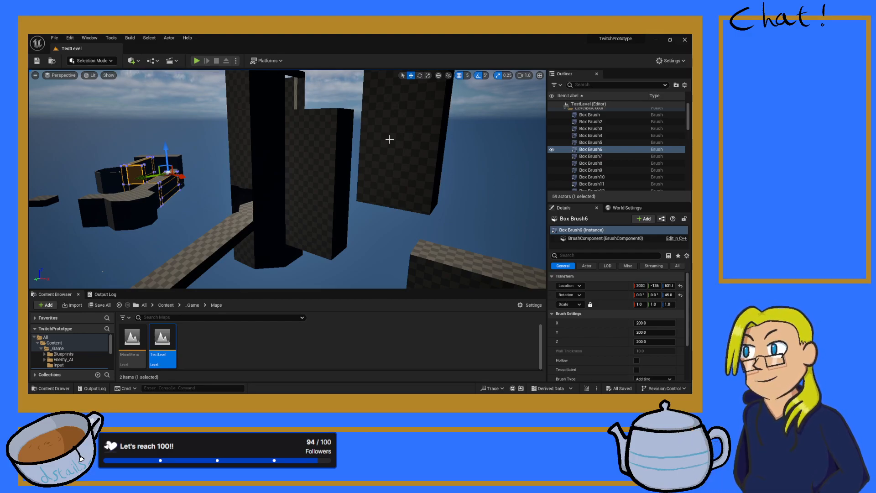
right_drag(390, 139, 289, 172)
key(w)
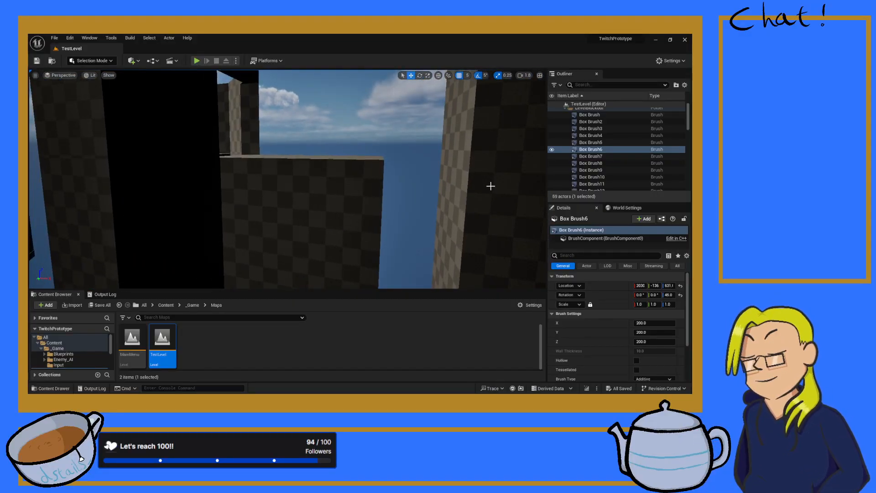
right_drag(400, 229, 403, 206)
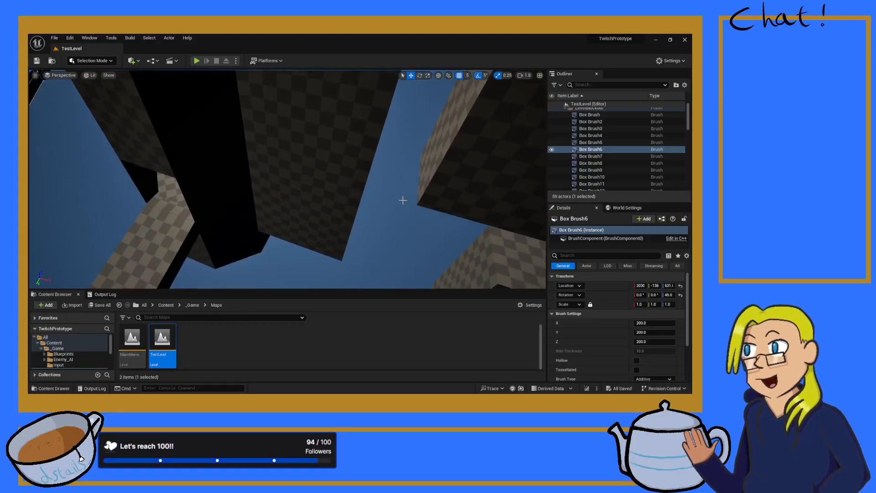
mouse_move(357, 137)
right_down()
mouse_move(338, 137)
mouse_move(358, 159)
mouse_move(349, 148)
mouse_move(353, 114)
mouse_move(415, 155)
right_up()
right_drag(268, 202, 297, 181)
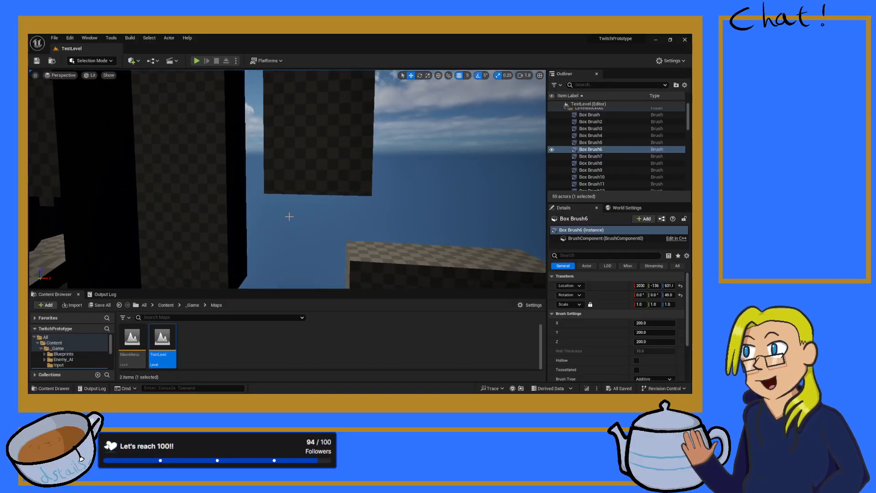
right_drag(380, 215, 381, 215)
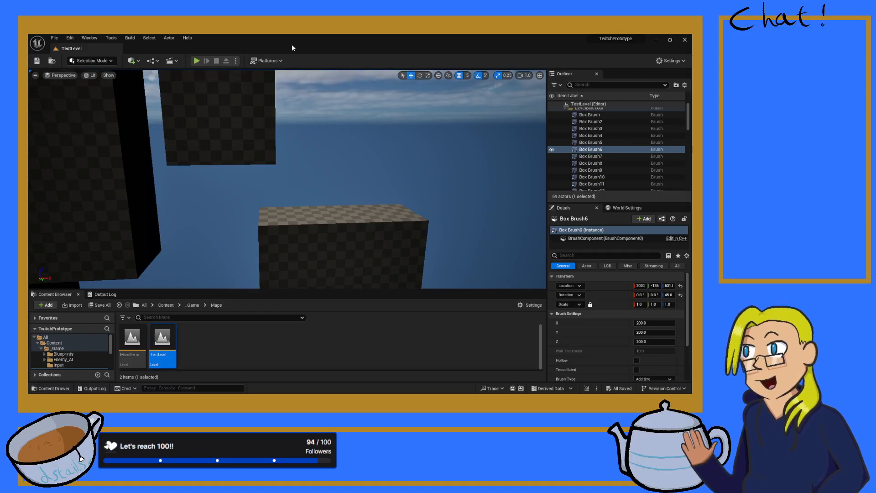
- Play test TestLevel by running and jumping the character around the open checkered floor, and end the play session
click(199, 61)
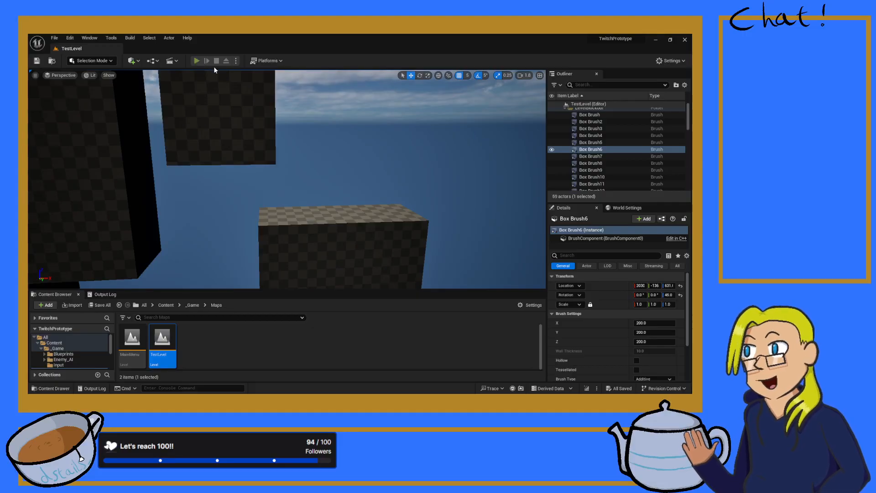
key(w)
key(space)
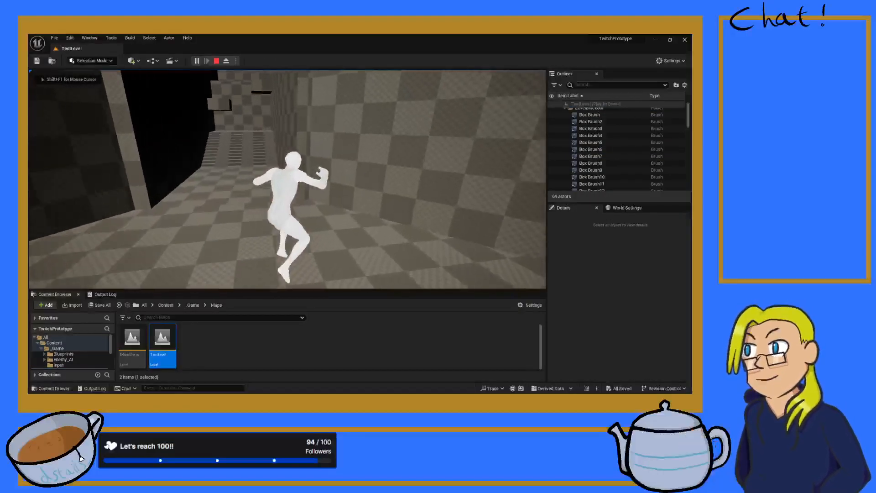
key(w)
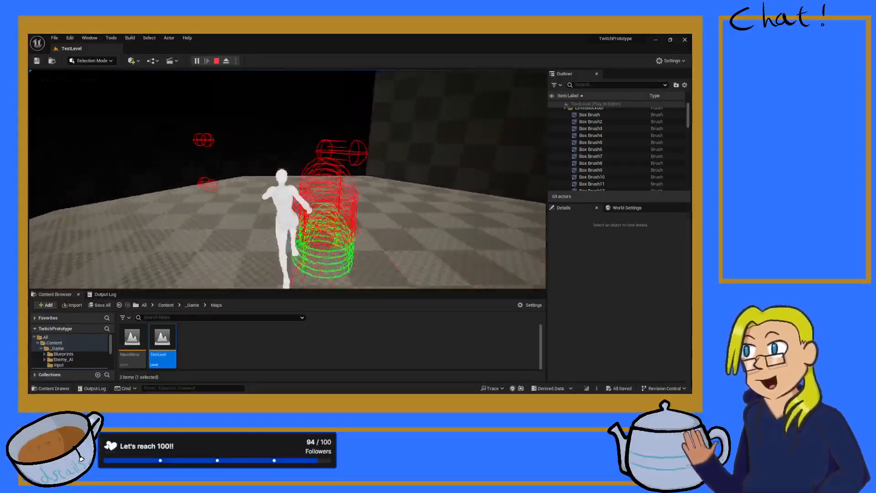
key(space)
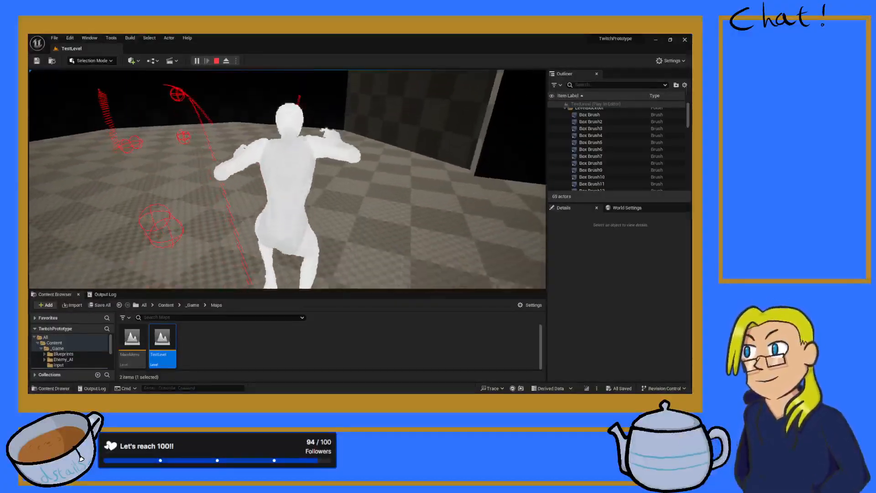
key(space)
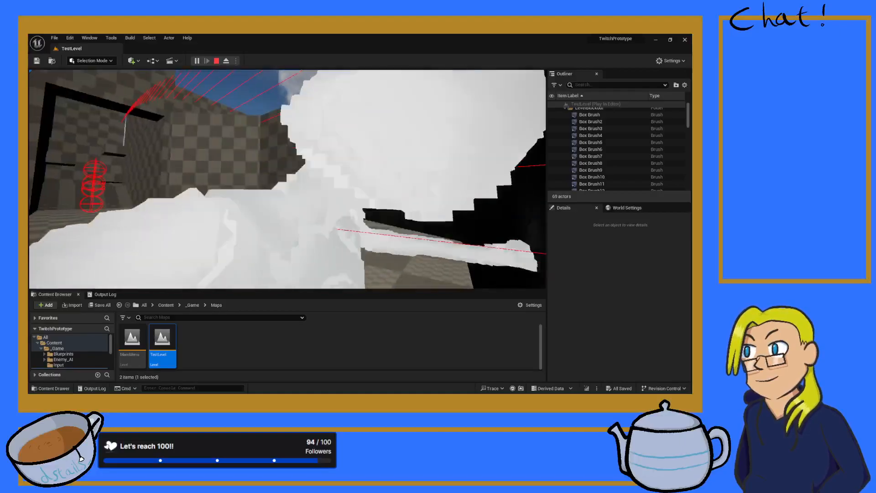
key(w)
key(space)
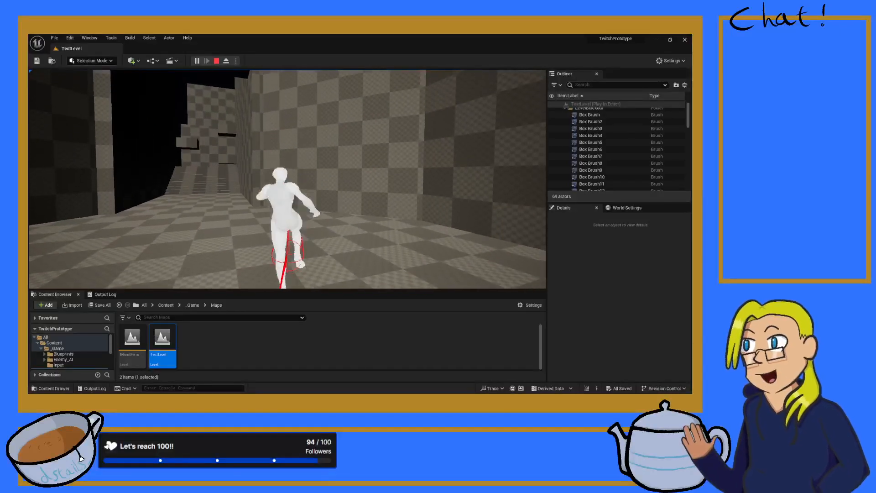
key(space)
key(w)
key(space)
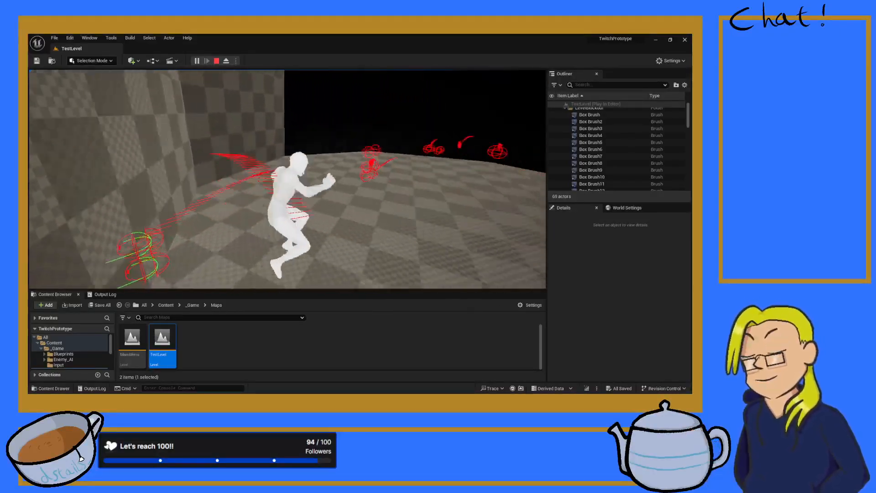
key(w)
key(space)
key(space)
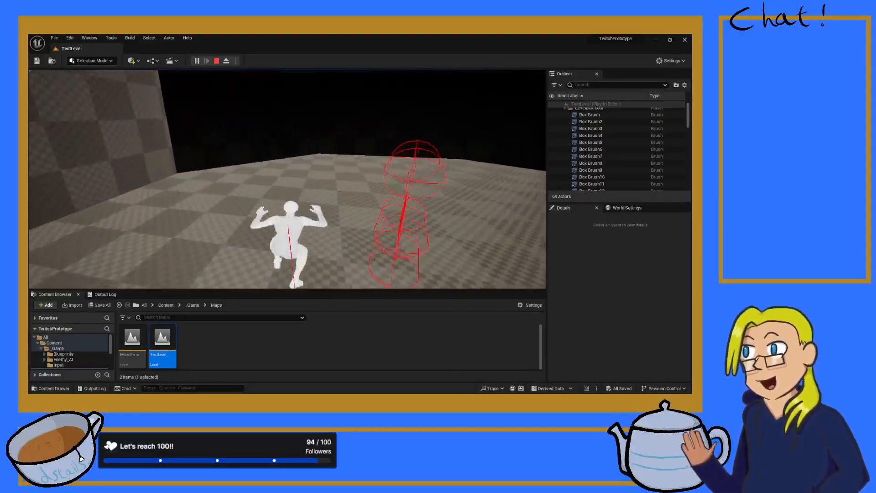
key(w)
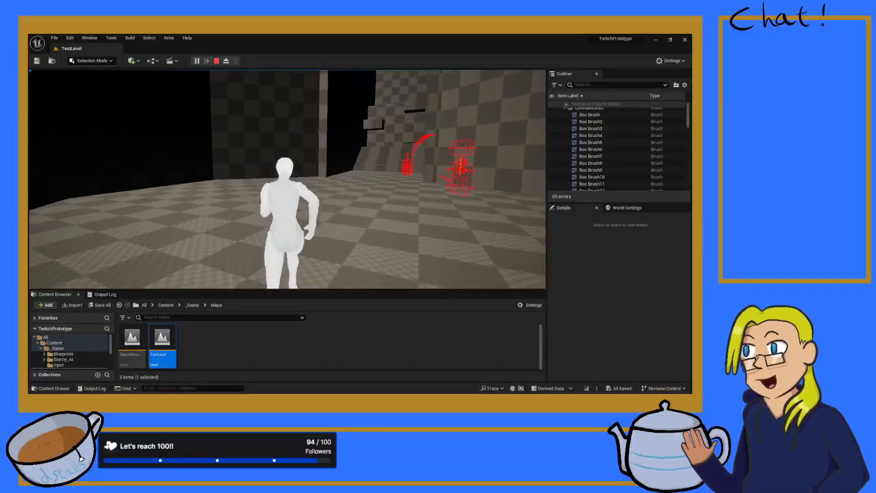
key(Escape)
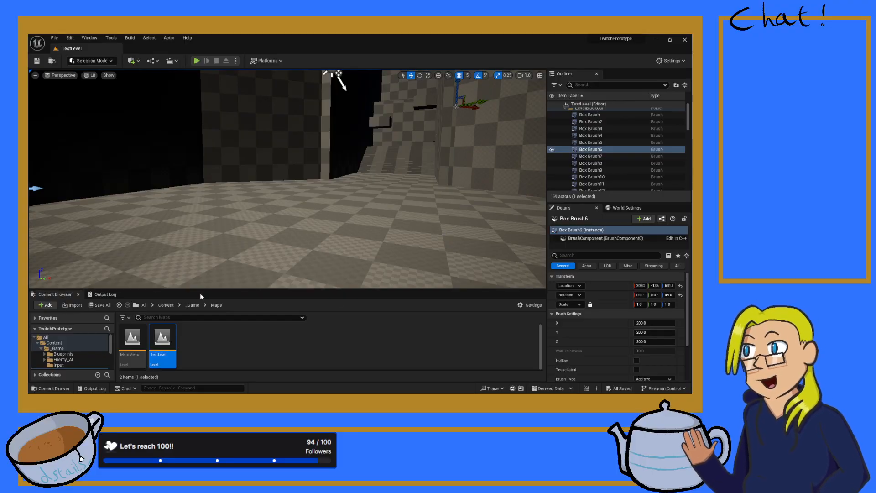
- Enlarge the Content Browser and open the BP_Player blueprint from the Blueprints/Player folder
drag(208, 290, 232, 211)
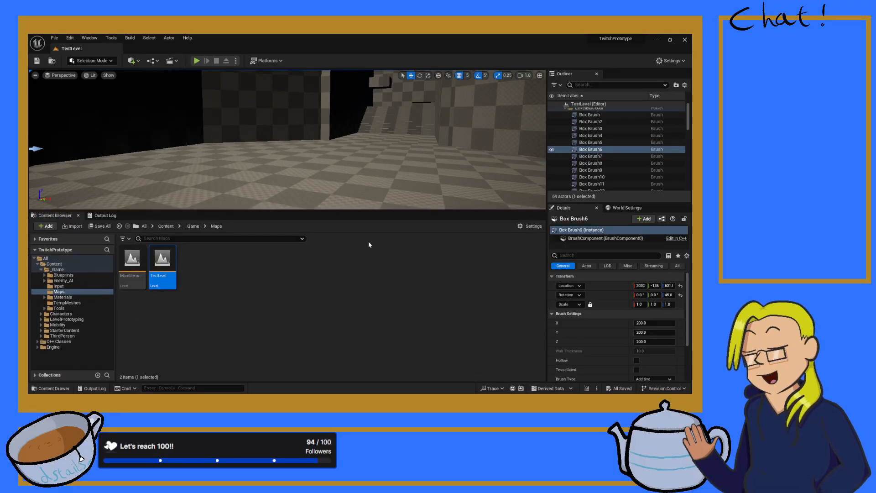
click(69, 275)
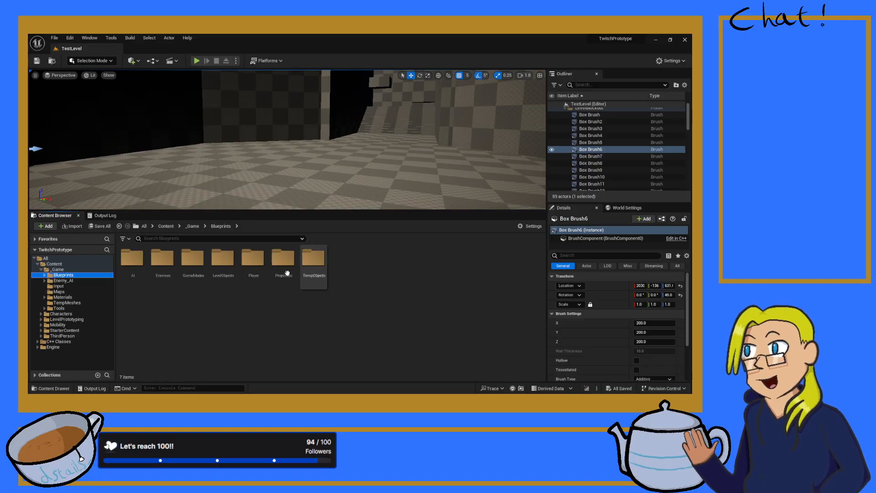
double_click(250, 257)
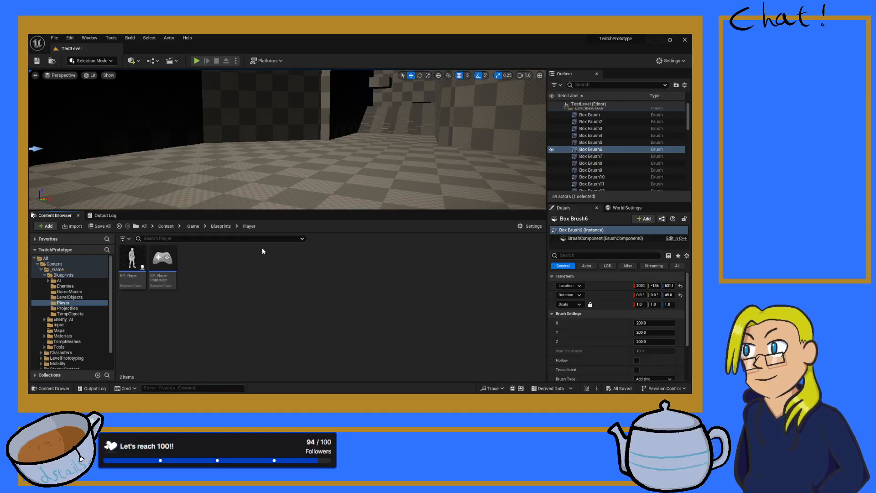
click(128, 271)
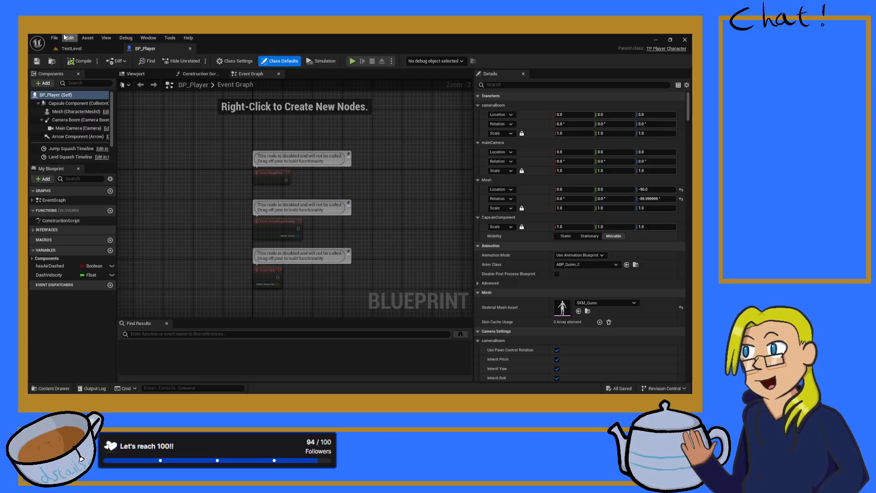
- Return to TestLevel, briefly start and stop a play session, and enlarge the level viewport by shrinking the Content Browser
click(64, 49)
click(197, 61)
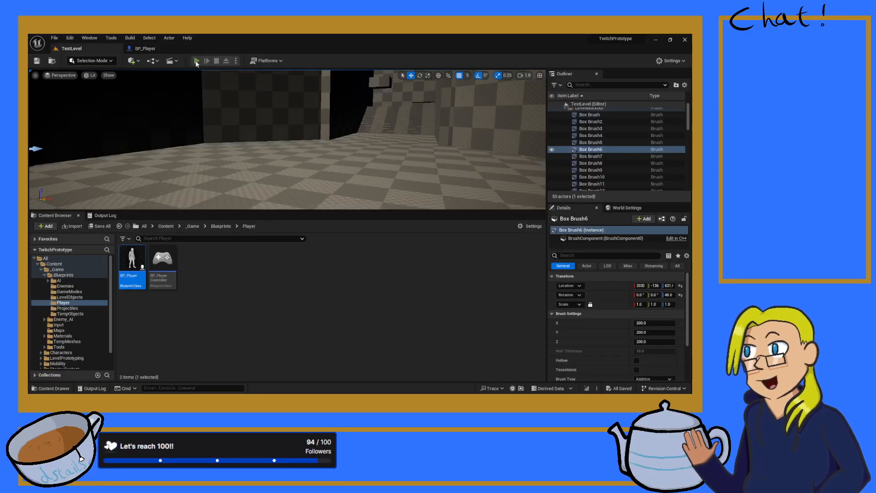
key(Escape)
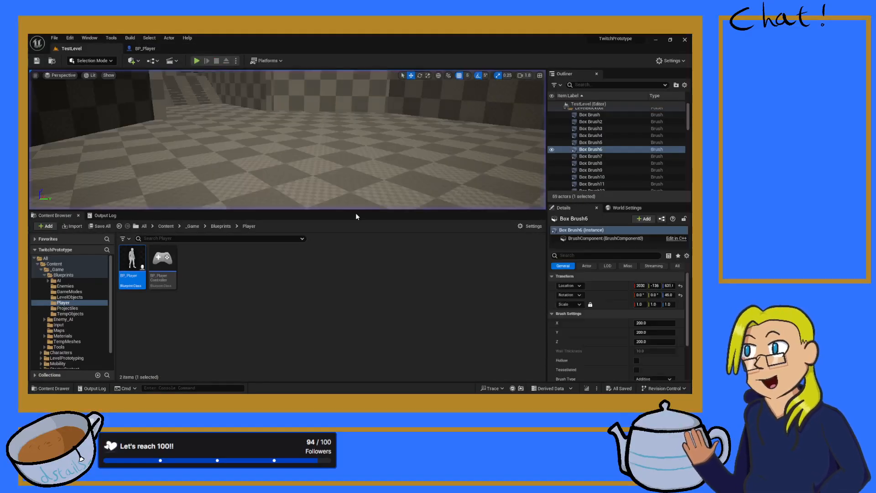
drag(334, 210, 335, 315)
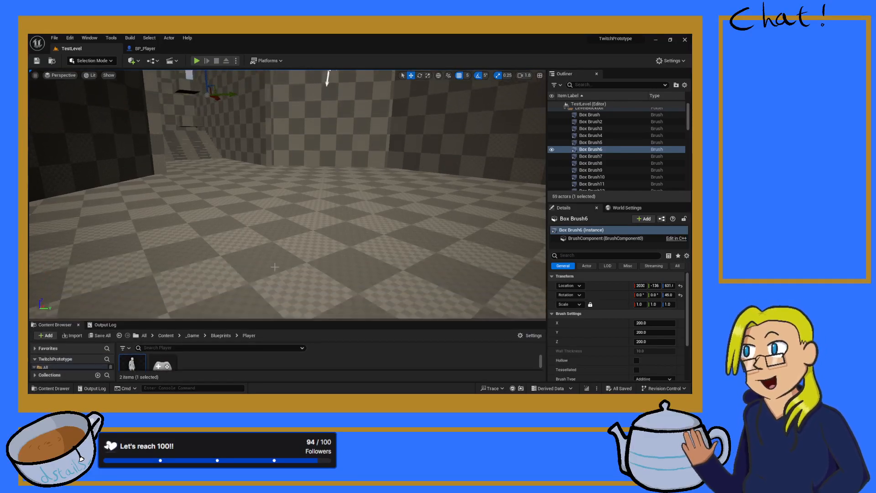
- Start a play session in TestLevel and run the character across the checkered floor between the tall walls and the staircase corridor
click(196, 60)
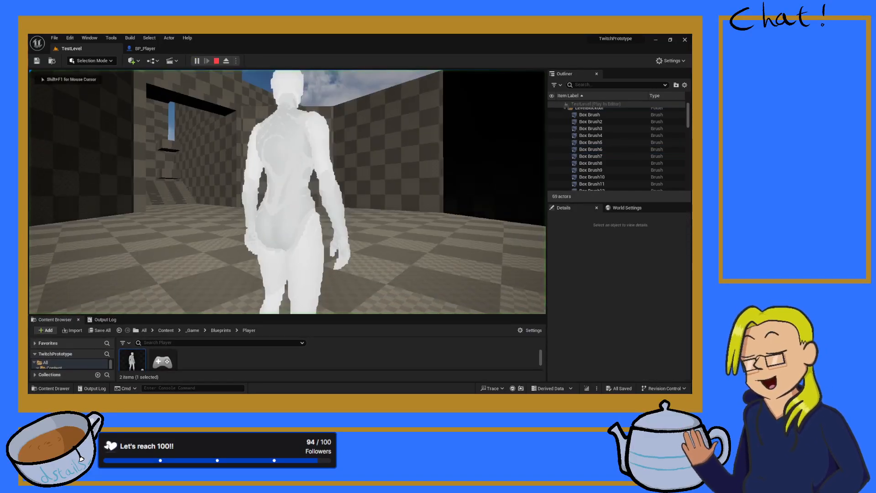
key(w)
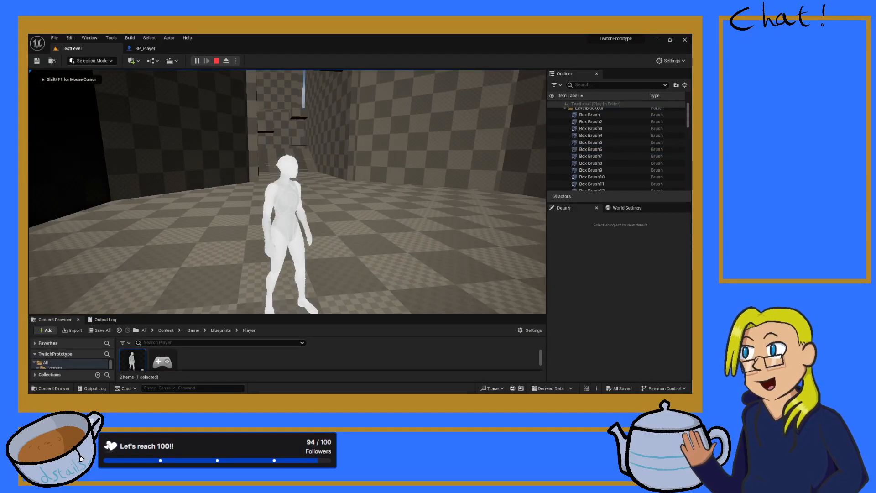
key(w)
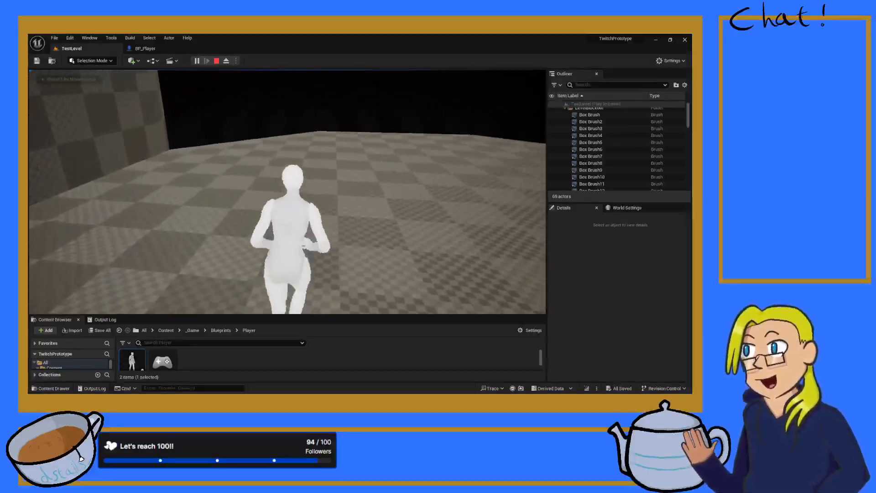
key(w)
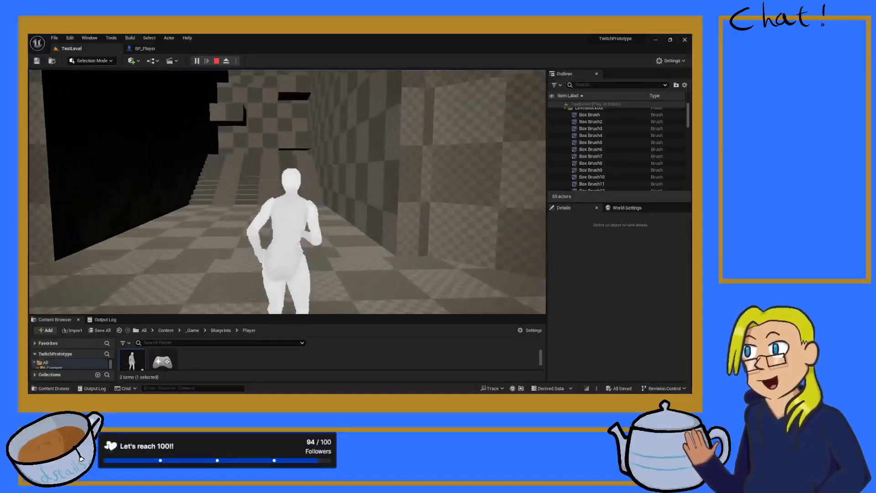
key(w)
key(space)
key(w)
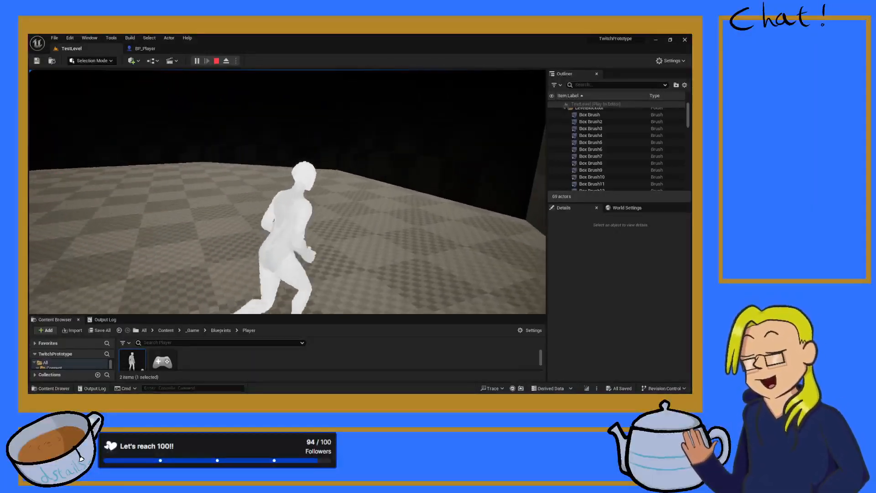
key(w)
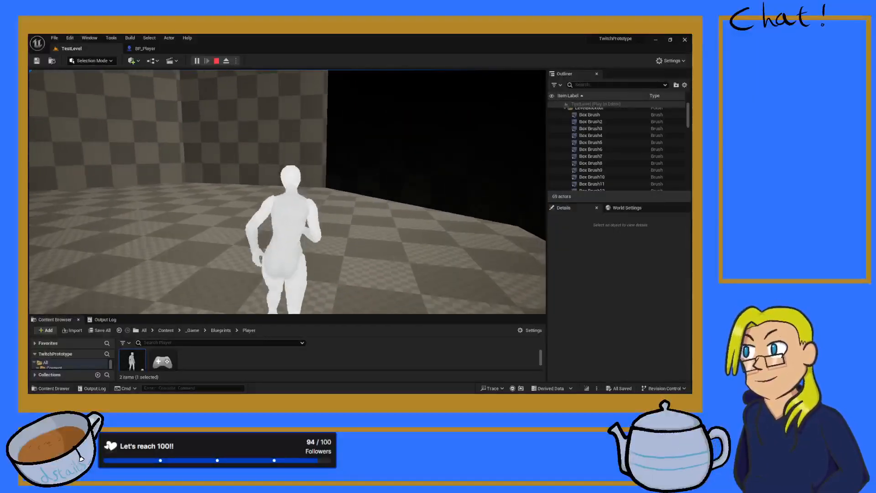
key(w)
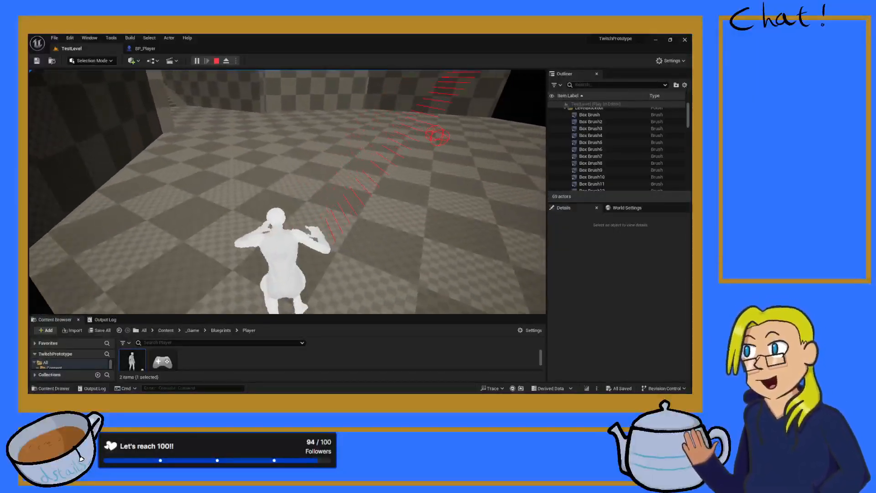
- Test running jumps across the open floor, alternating sprints and single jumps near the walls and the staircase corridor
key(space)
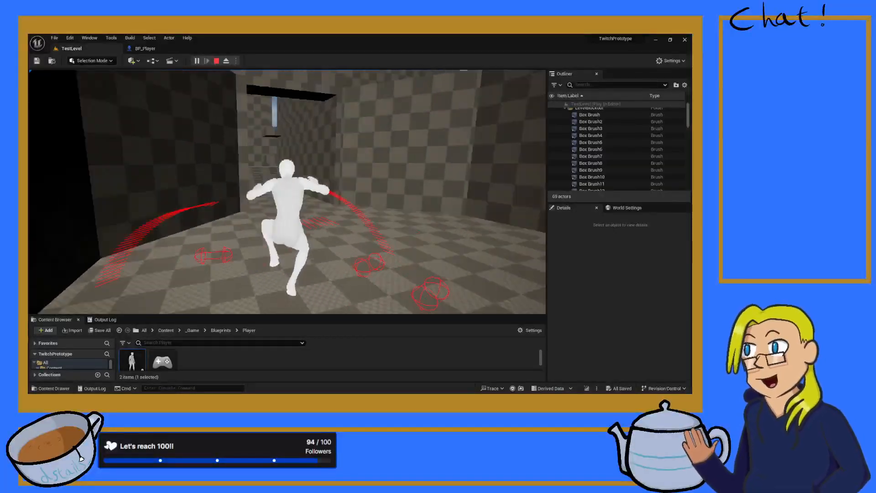
key(w)
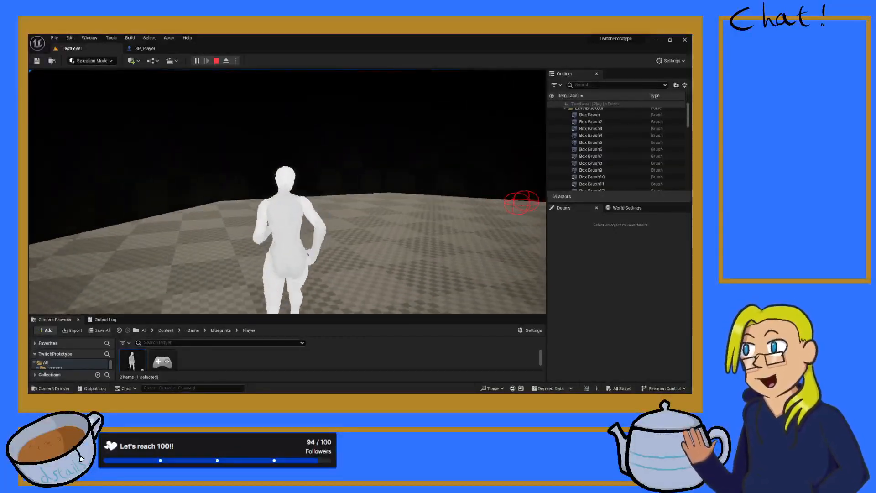
key(w)
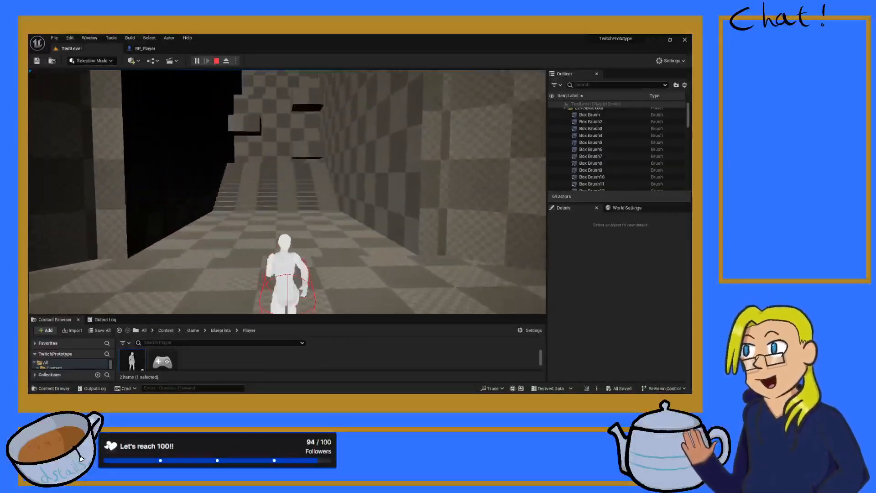
key(space)
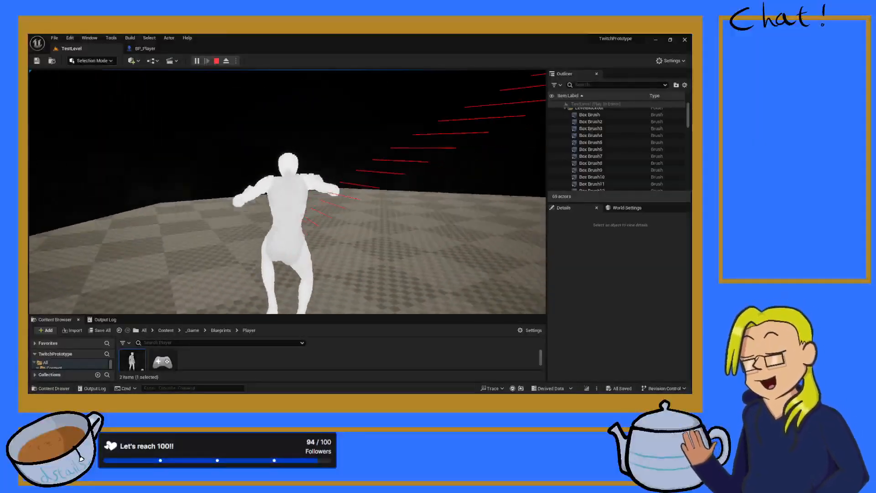
key(w)
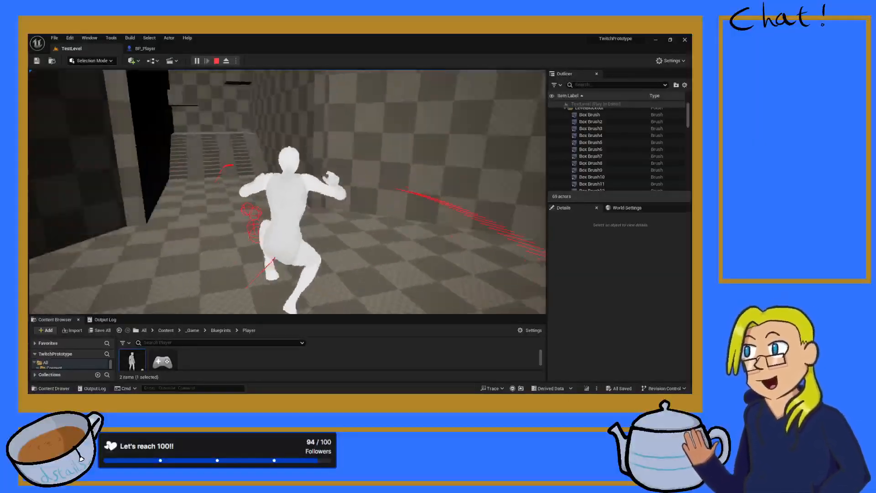
key(space)
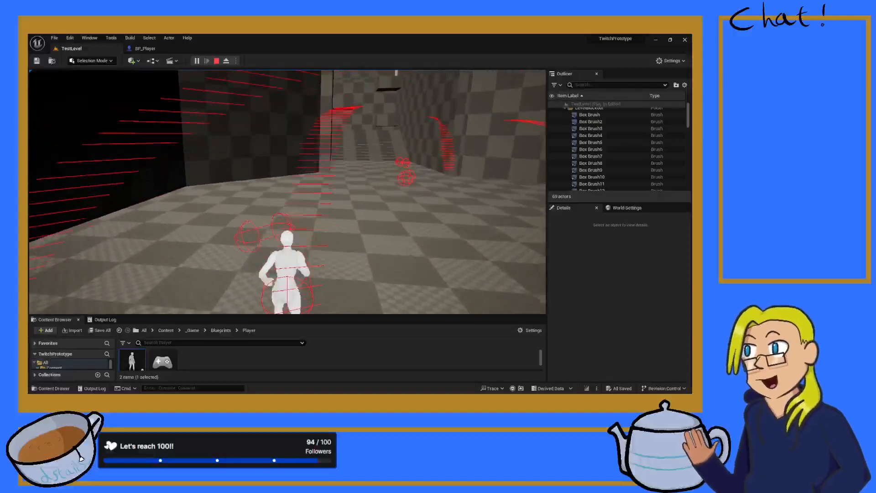
key(w)
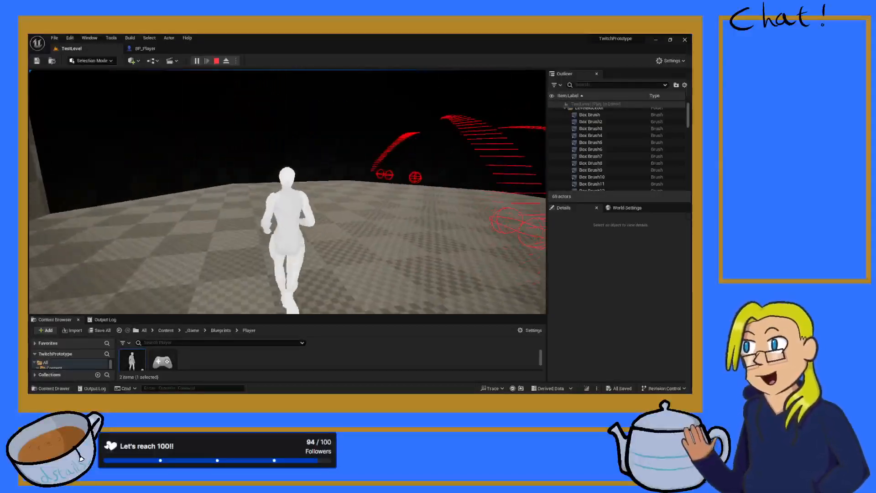
key(w)
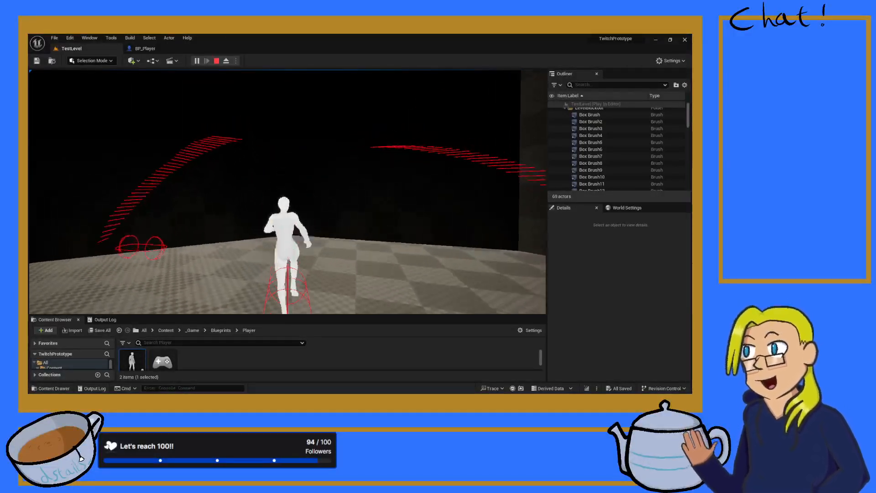
key(w)
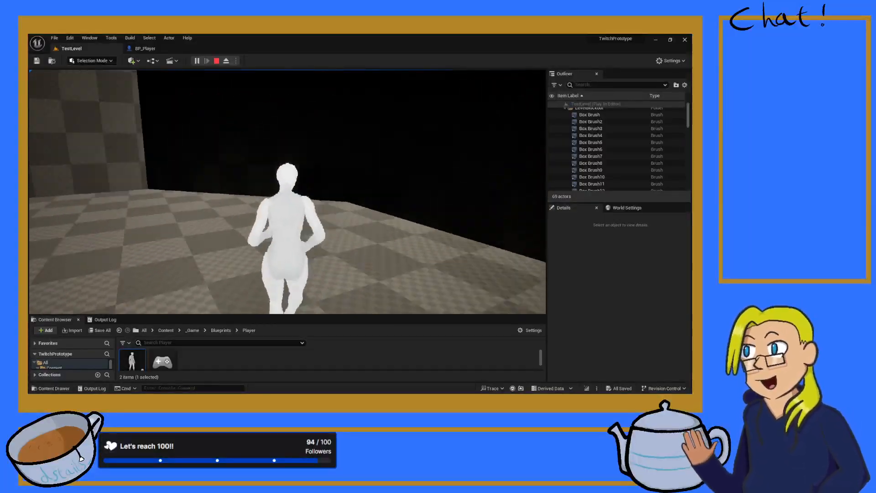
key(w)
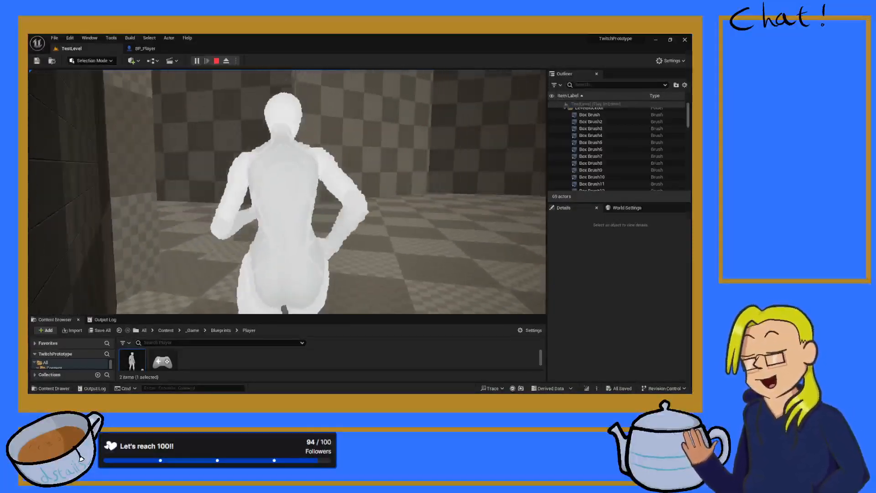
key(w)
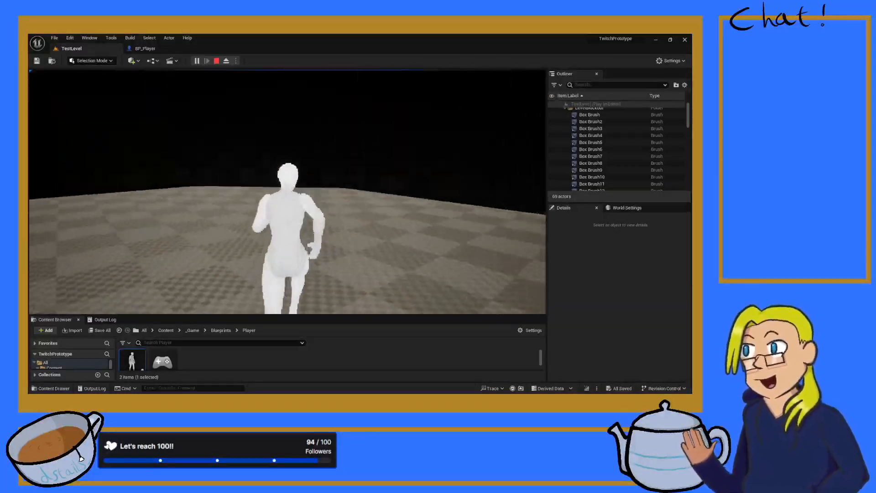
- Test several jumps in quick succession on the open floor, changing direction between them, and run on
key(space)
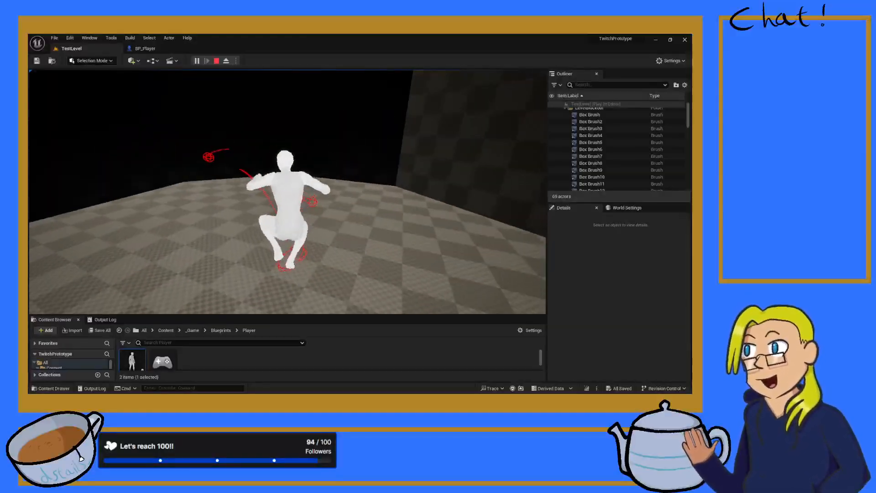
key(space)
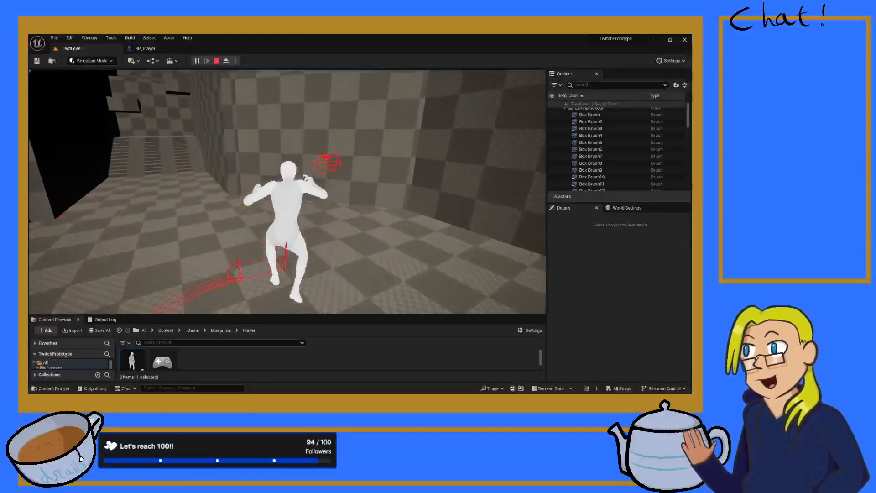
key(space)
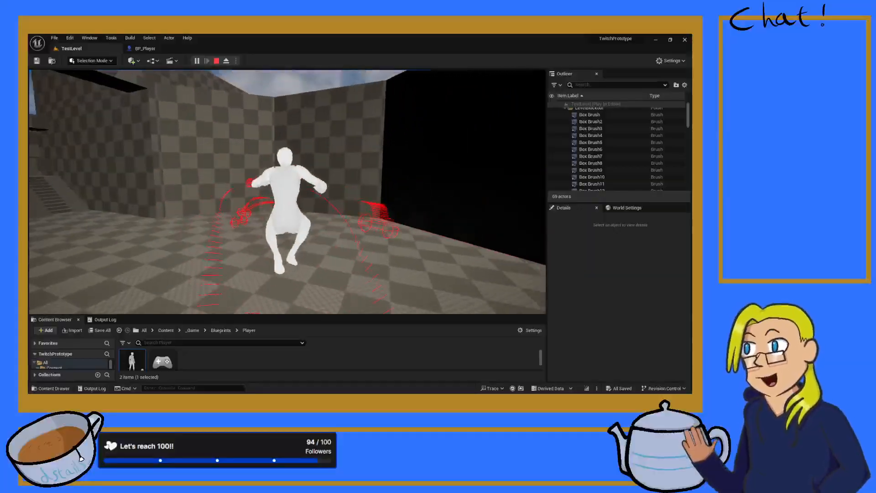
key(space)
key(space)
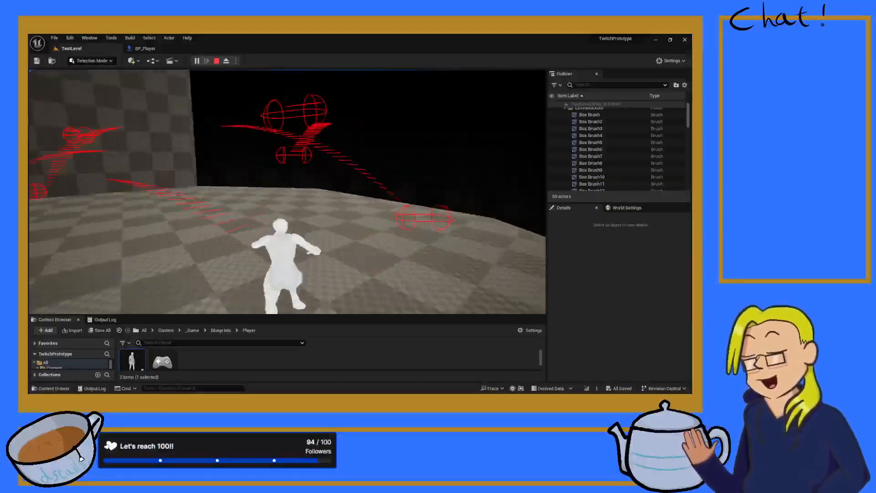
key(space)
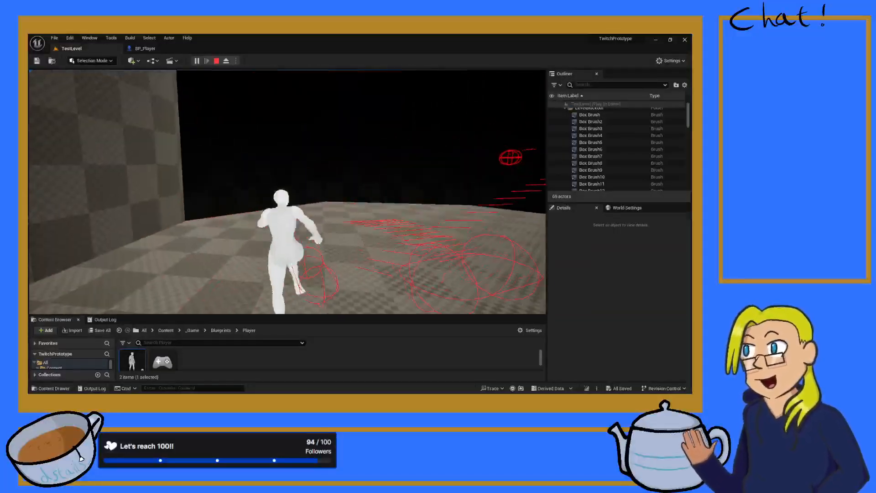
key(space)
key(w)
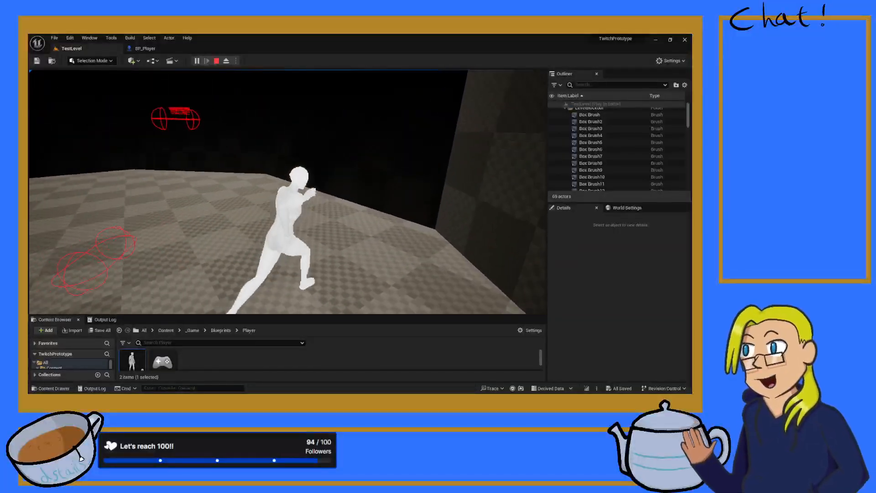
key(w)
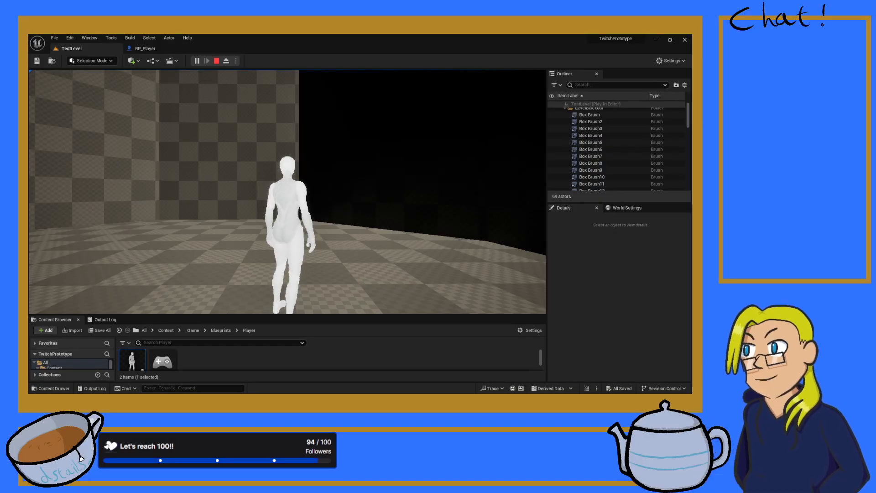
- Run the character at the tall checkered walls and test repeated jumps against and off them
key(w)
key(space)
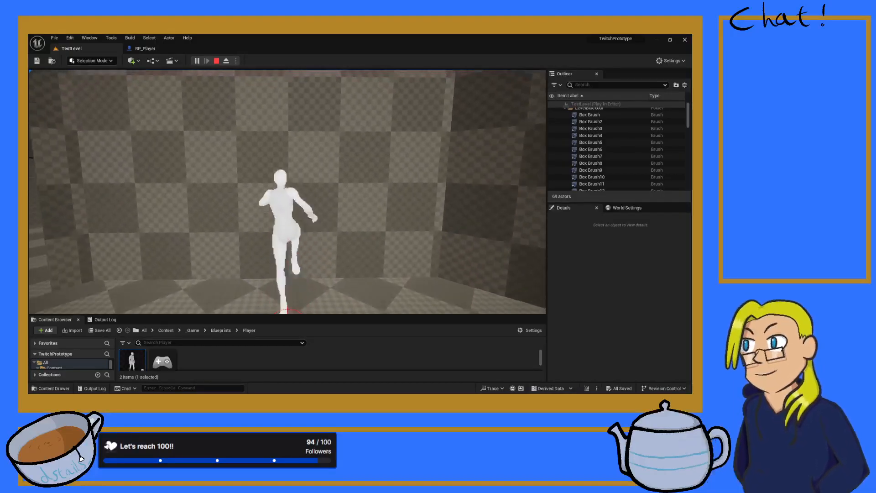
key(space)
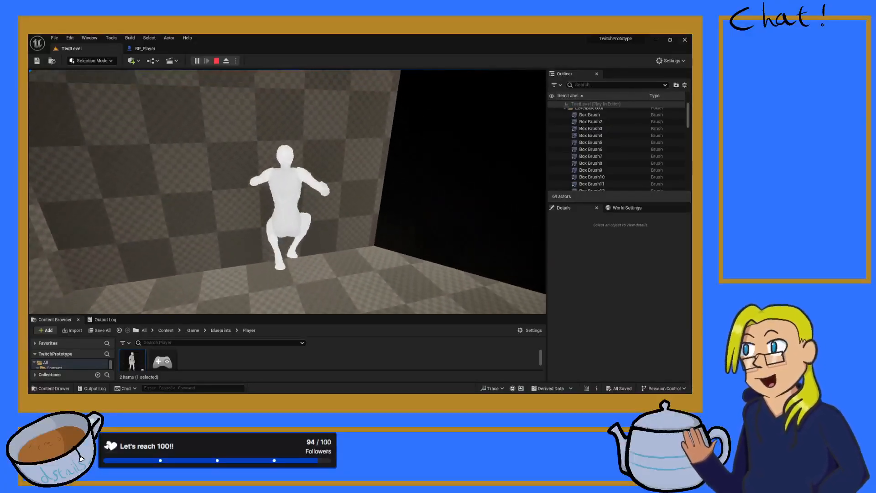
key(space)
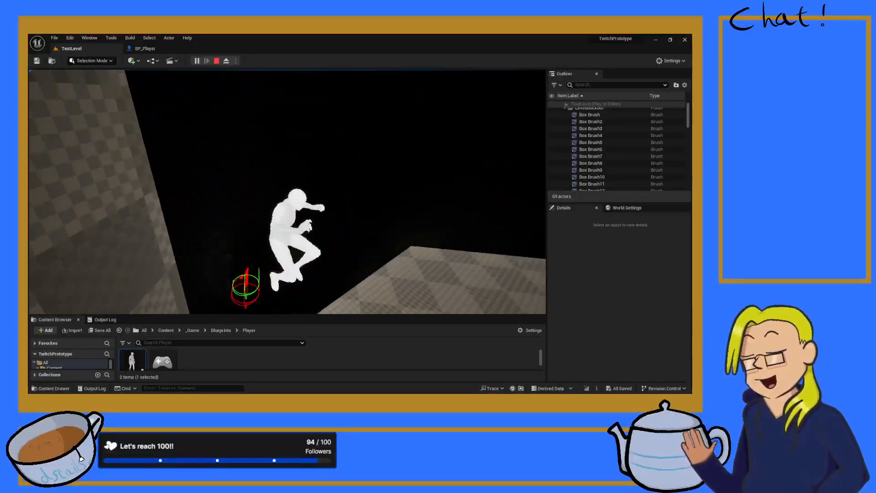
key(space)
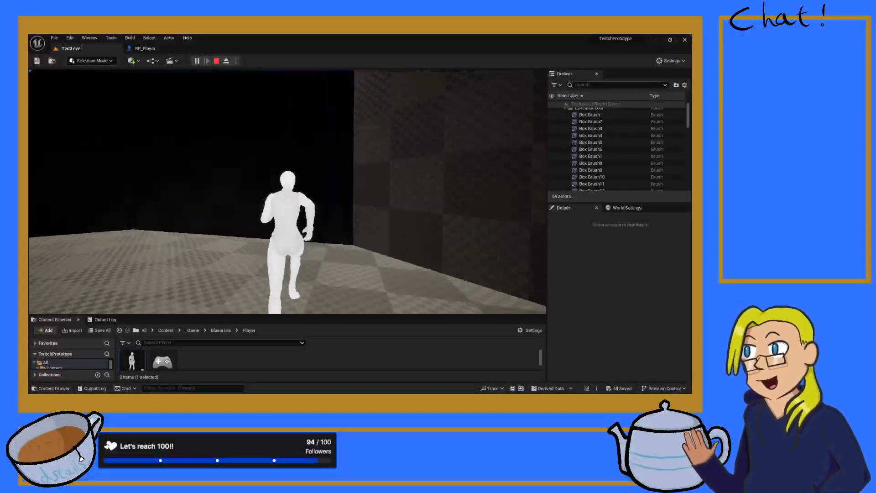
key(space)
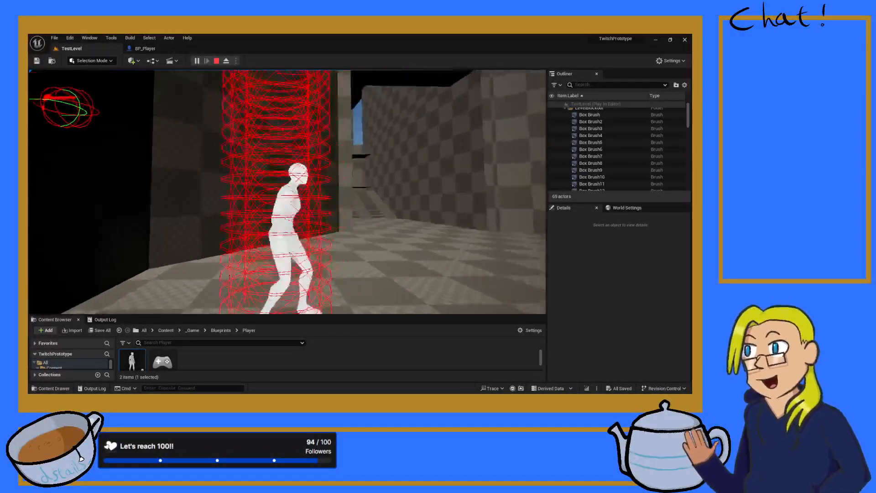
key(space)
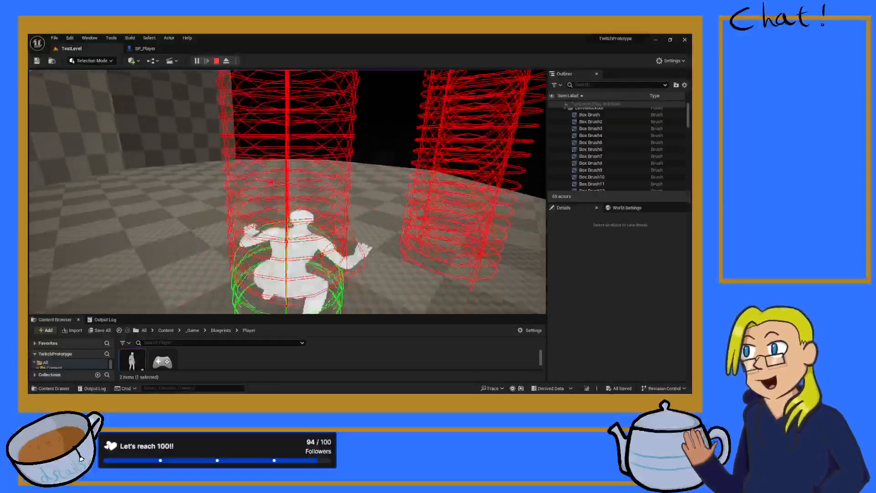
key(space)
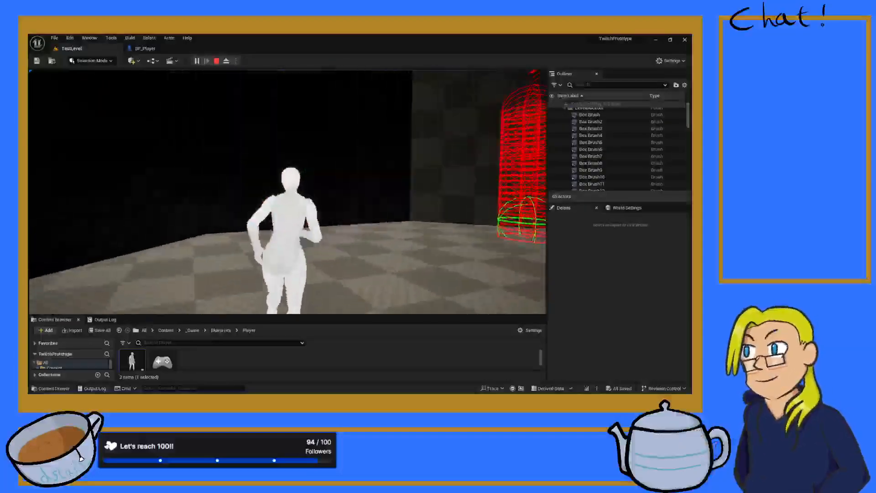
key(space)
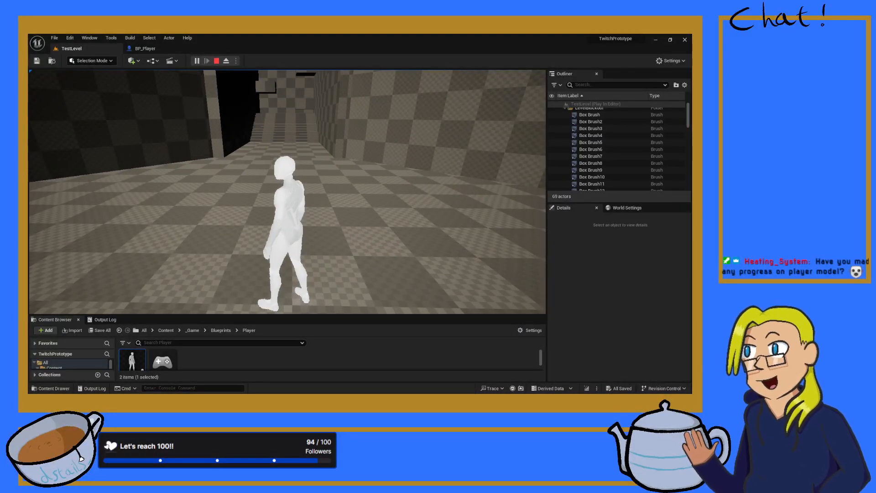
- End the play session and enlarge the Content Browser to expose the project's folder tree
key(Escape)
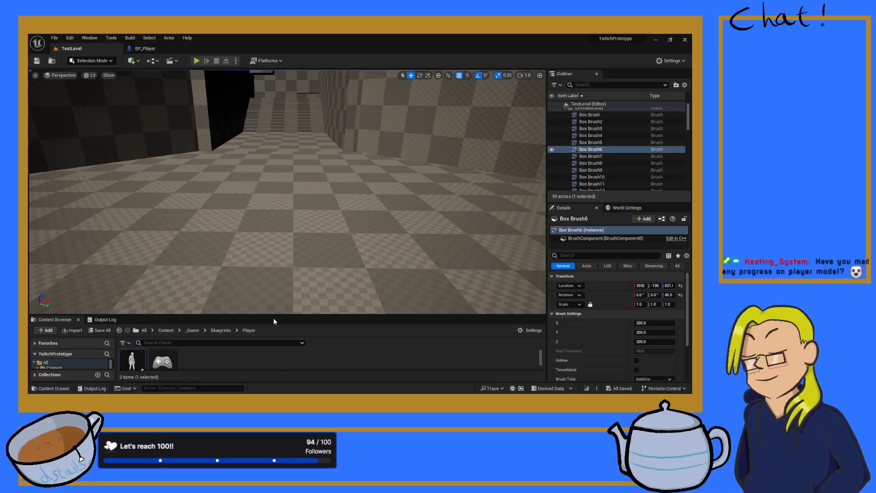
drag(273, 315, 281, 179)
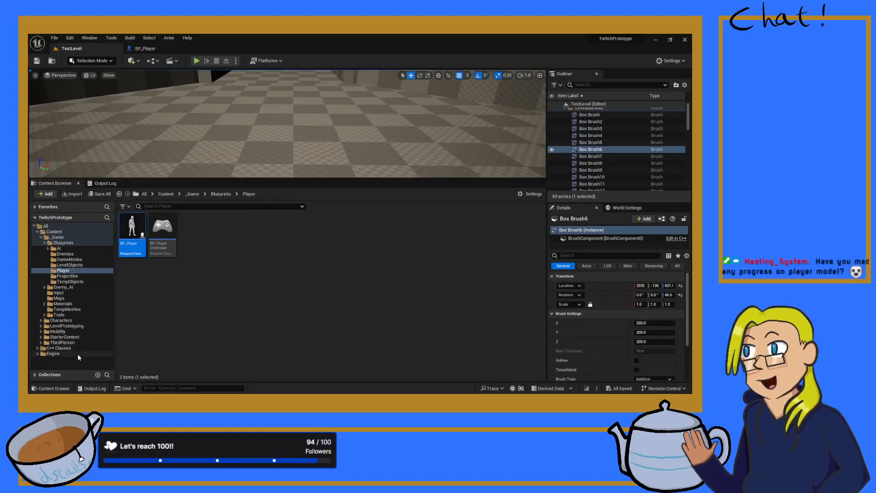
- Open the RatPlat skeletal mesh from the Temp_Model folder under Characters
click(64, 321)
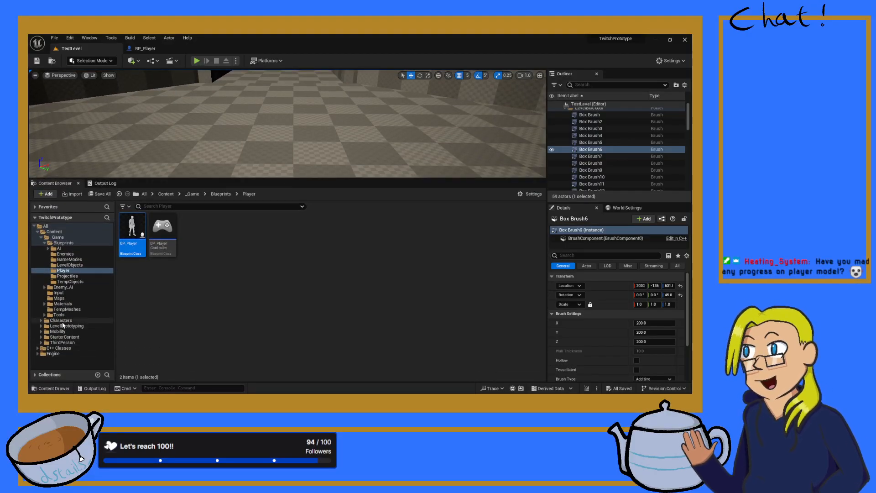
double_click(192, 225)
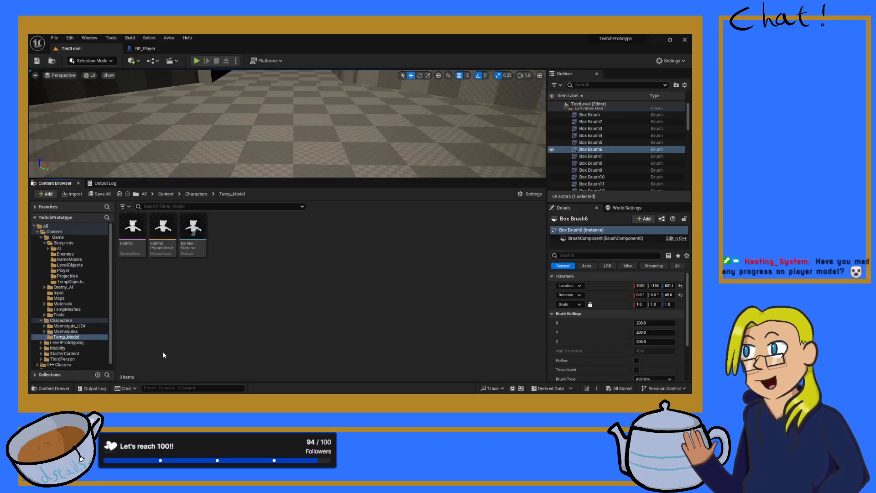
click(133, 237)
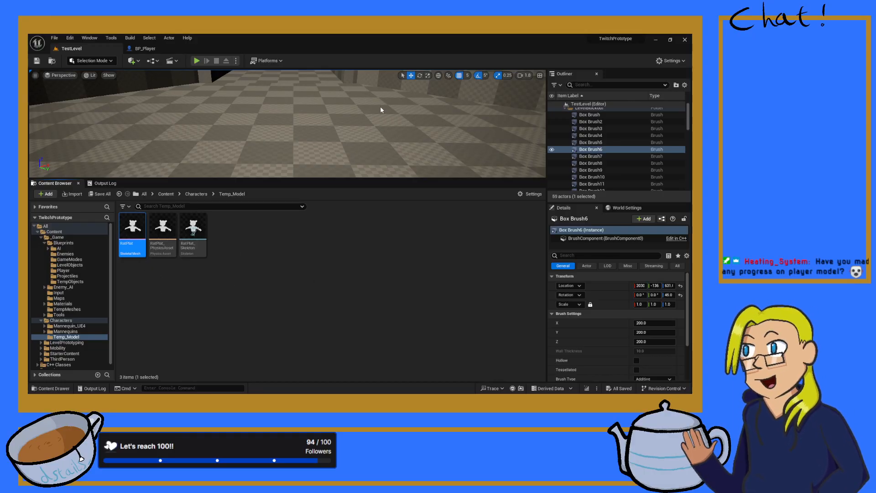
double_click(133, 228)
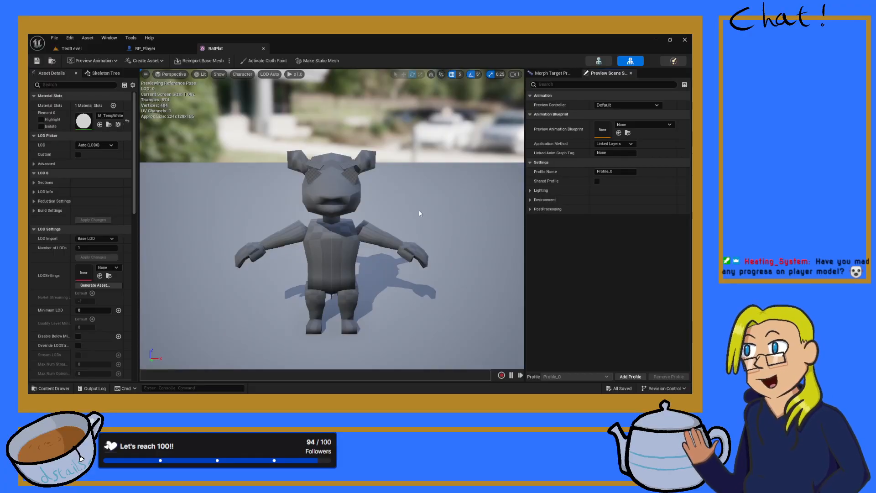
- Examine the RatPlat rat character model in the preview scene from several sides and distances
right_drag(381, 190, 365, 141)
key(a)
key(w)
key(d)
key(w)
key(s)
key(w)
key(s)
key(w)
mouse_move(290, 196)
right_down()
mouse_move(262, 160)
mouse_move(262, 205)
mouse_move(255, 114)
mouse_move(274, 150)
mouse_move(242, 151)
mouse_move(261, 212)
mouse_move(263, 167)
mouse_move(253, 200)
mouse_move(308, 207)
mouse_move(344, 201)
mouse_move(366, 181)
mouse_move(351, 212)
mouse_move(315, 215)
mouse_move(290, 203)
mouse_move(256, 212)
mouse_move(280, 196)
mouse_move(292, 208)
right_up()
key(s)
key(w)
key(w)
key(a)
key(w)
key(w)
key(s)
key(d)
key(w)
key(w)
key(s)
key(a)
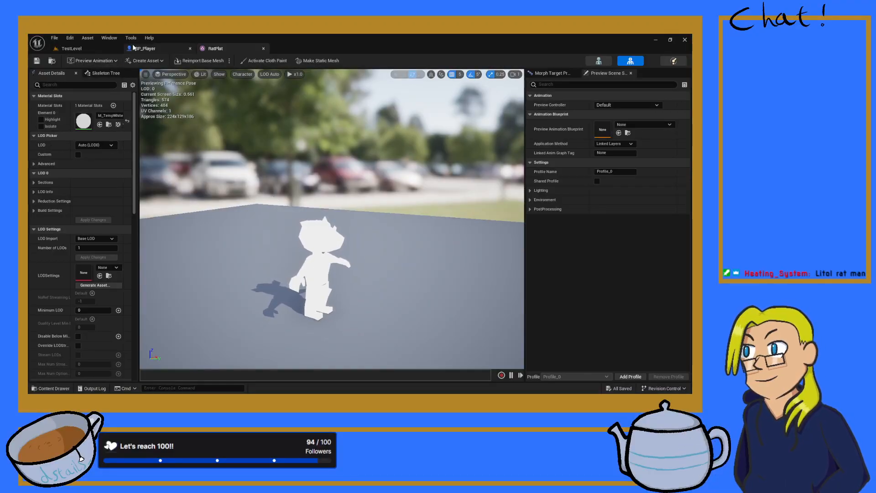
- Return to TestLevel, enlarging the viewport over the Content Browser, and start a play session
click(62, 49)
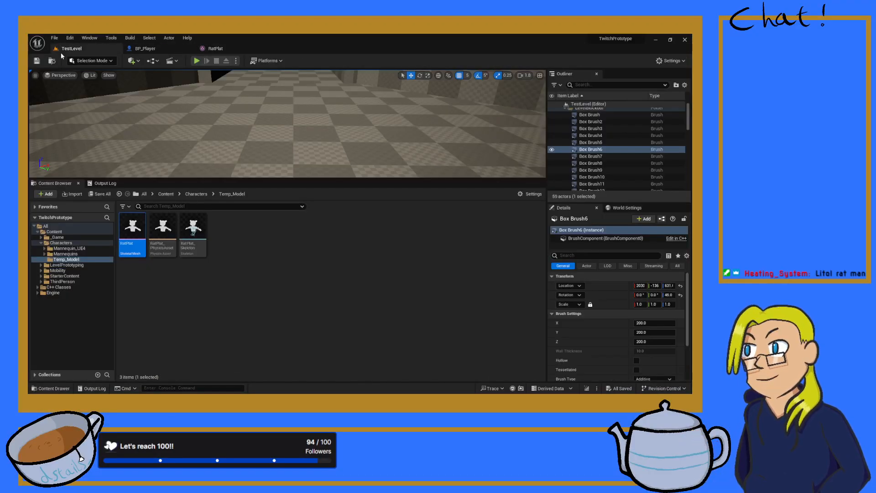
drag(286, 178, 260, 341)
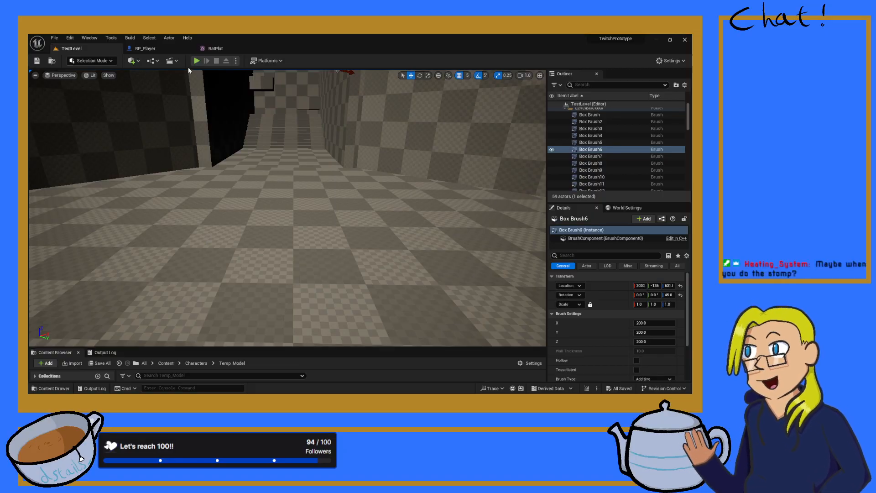
click(334, 208)
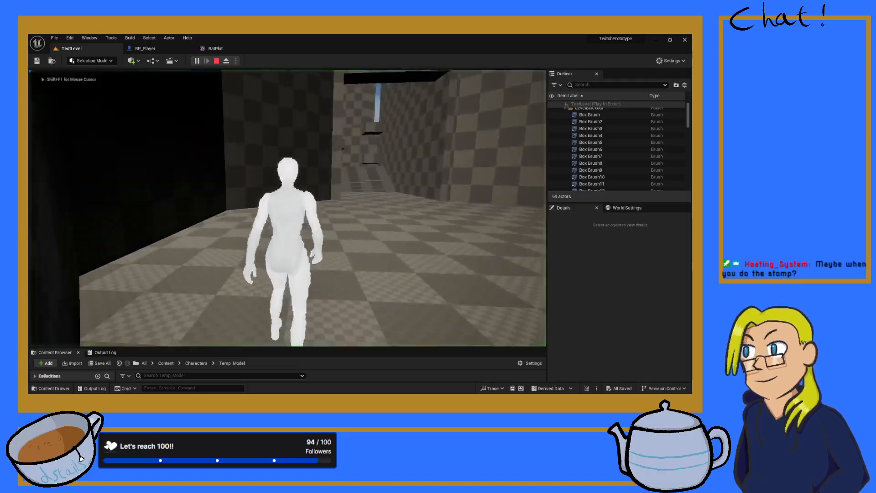
- Run the character across the open floor with single jumps between the runs, testing landings away from the walls
key(w)
key(space)
key(w)
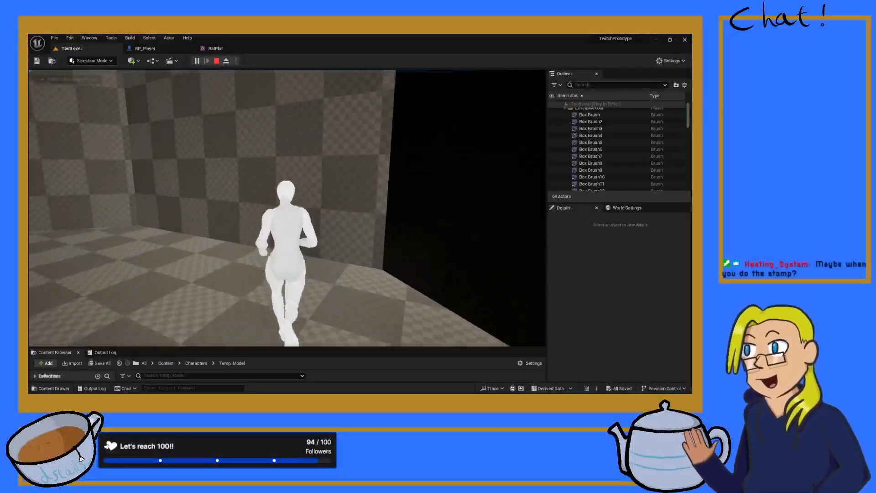
key(space)
key(w)
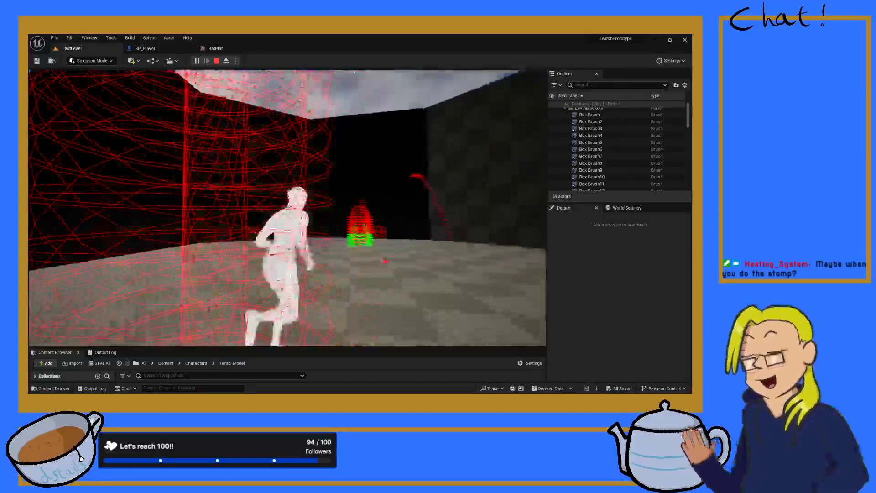
key(space)
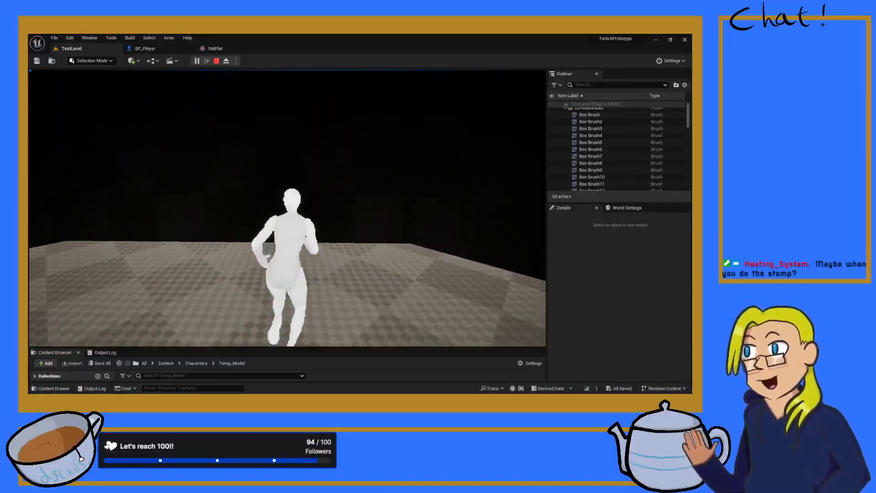
key(w)
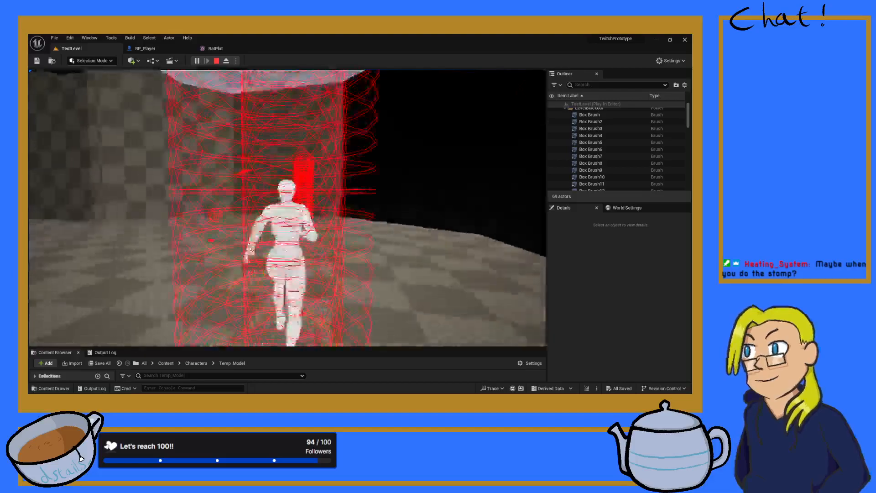
- Test repeated jumps up against the tall checkered wall
key(space)
key(w)
key(space)
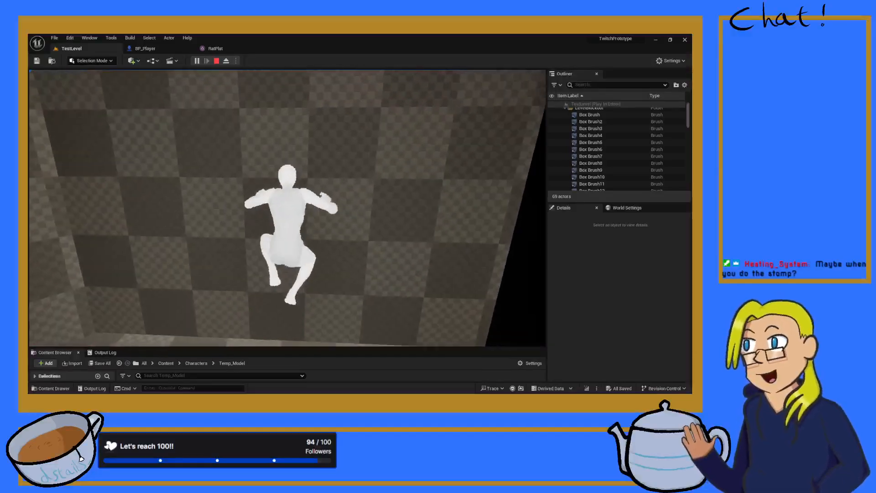
key(w)
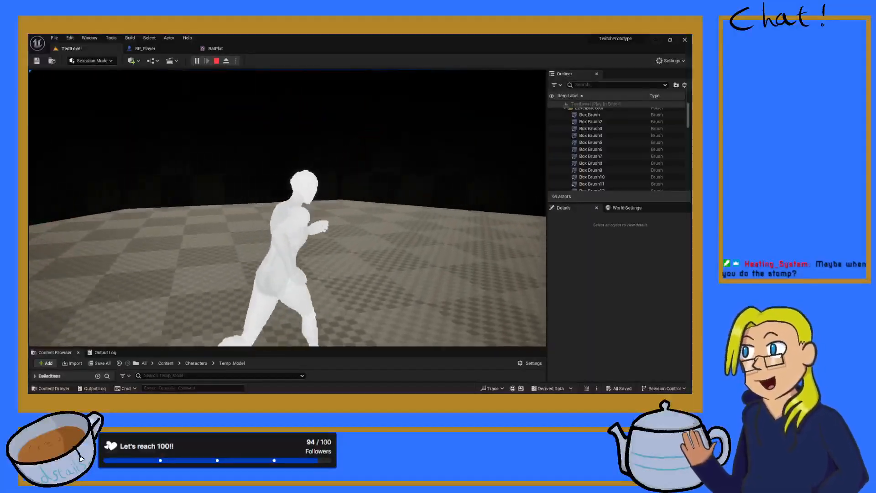
- Run the character around the dark side of the room with one jump, heading back to the checkered walls
key(w)
key(space)
key(w)
key(w)
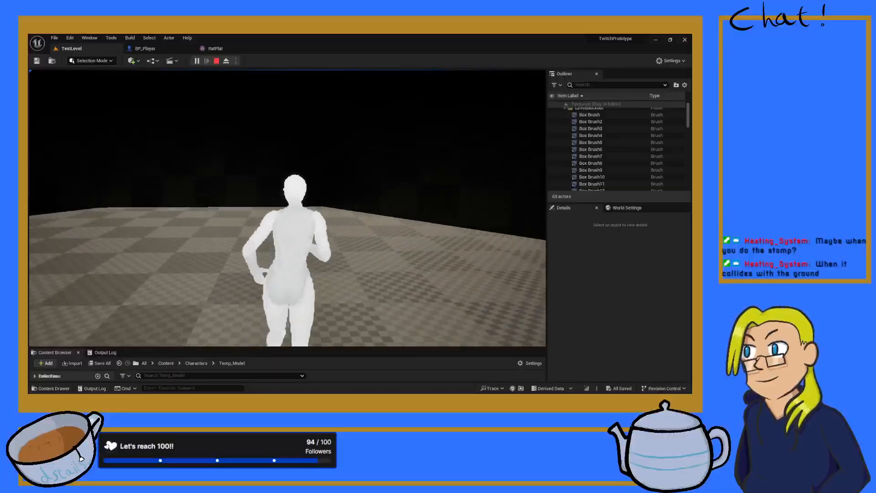
key(w)
key(w)
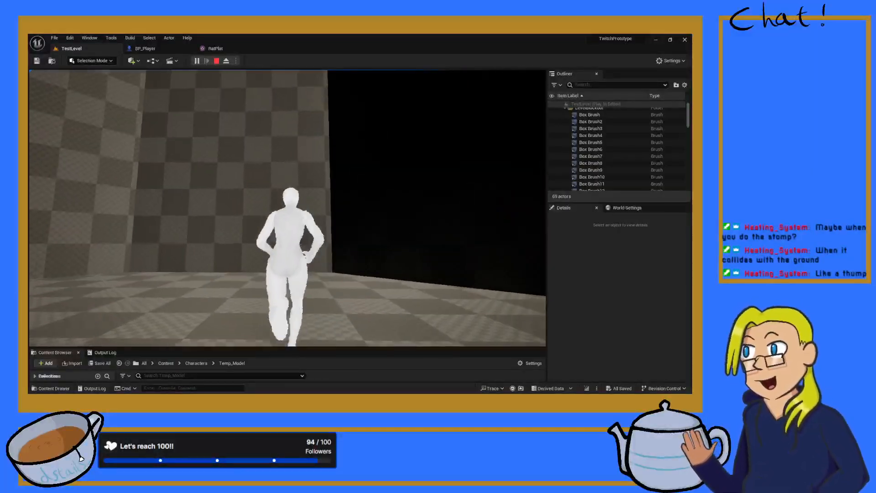
key(w)
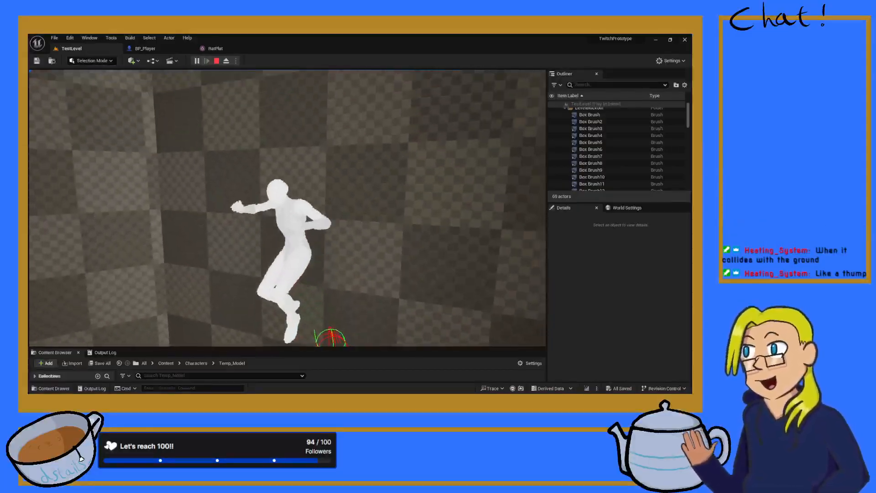
- Test more jumps off the checkered walls and drops onto the floor, and end the play session
key(space)
key(w)
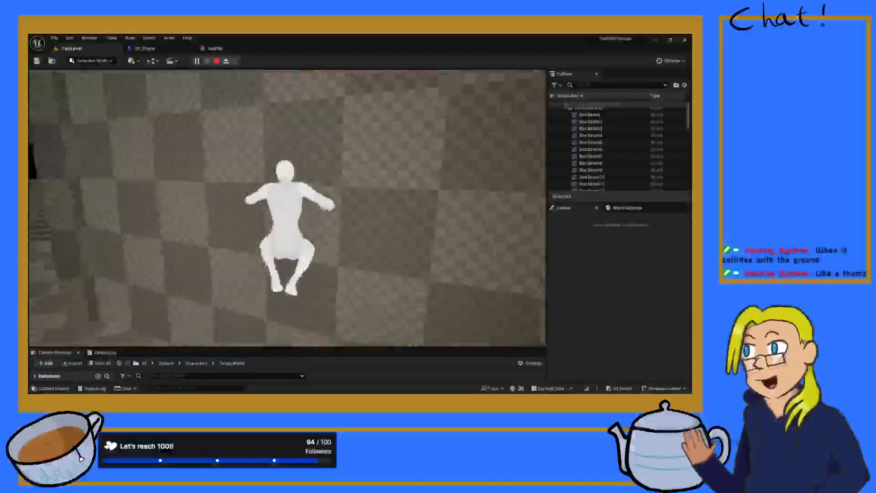
key(space)
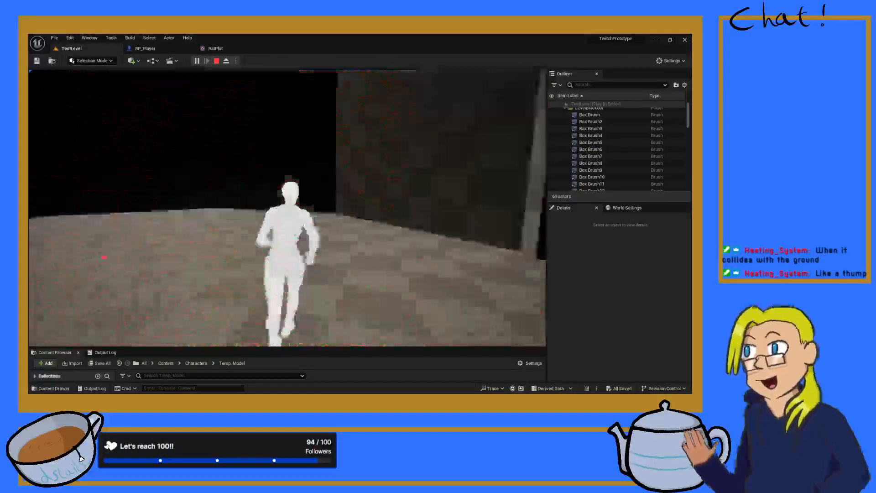
key(space)
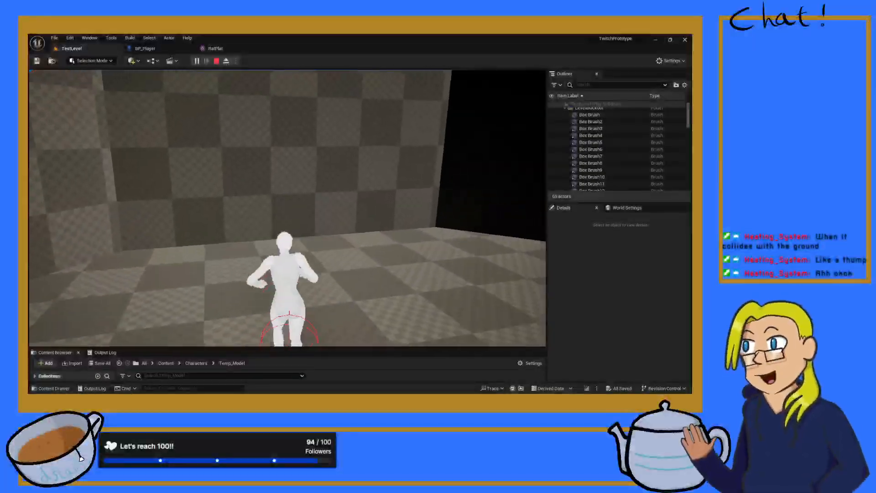
key(space)
key(w)
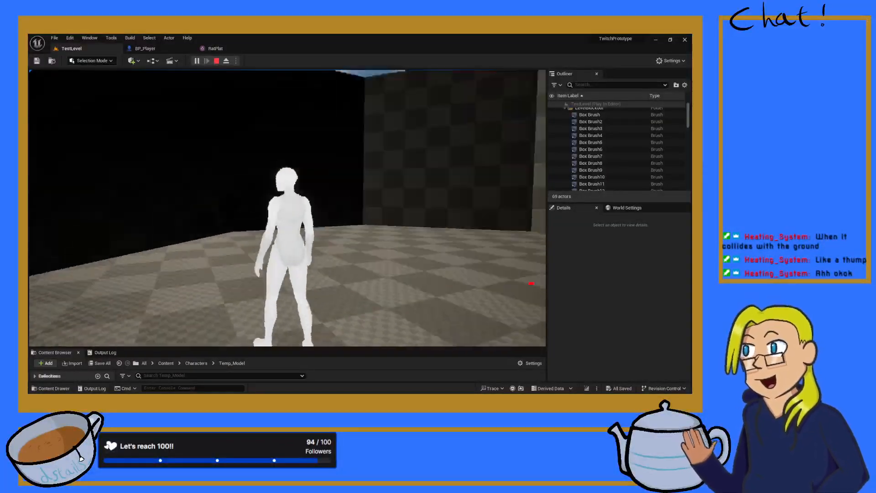
key(w)
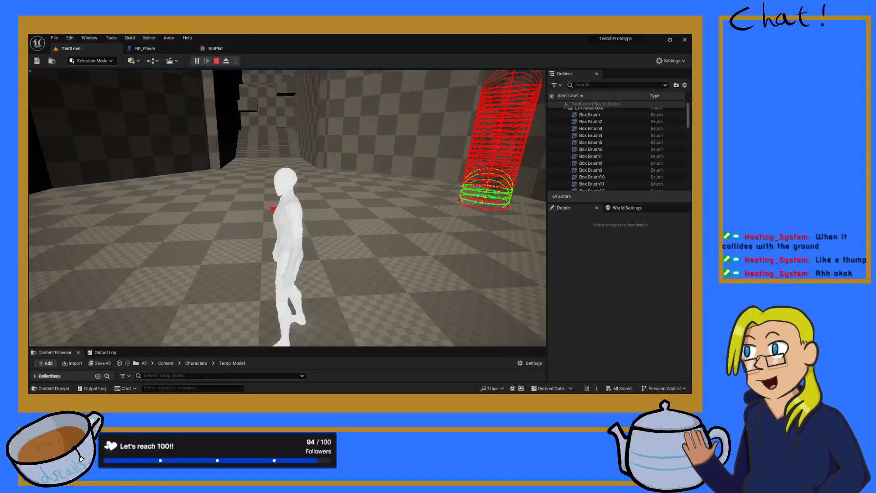
key(Escape)
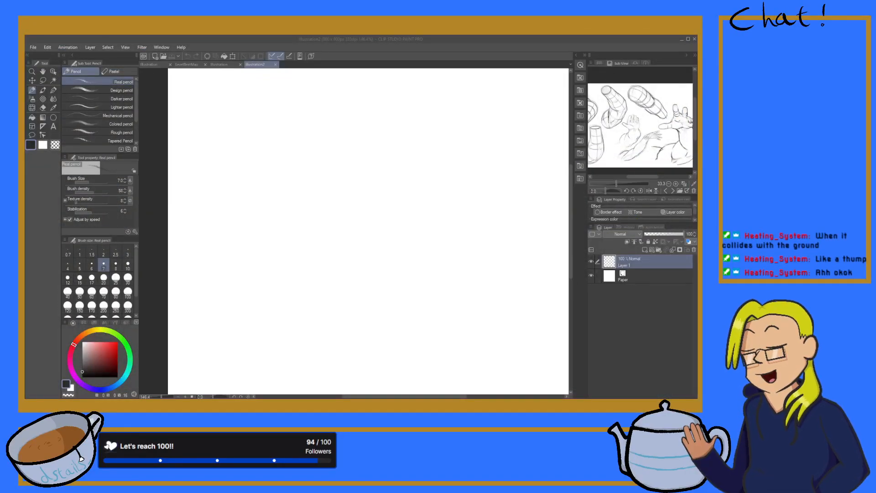
- Switch to Clip Studio Paint and pencil a bullet dot near the lower-left corner of the blank Illustration2 canvas
key(alt+Tab)
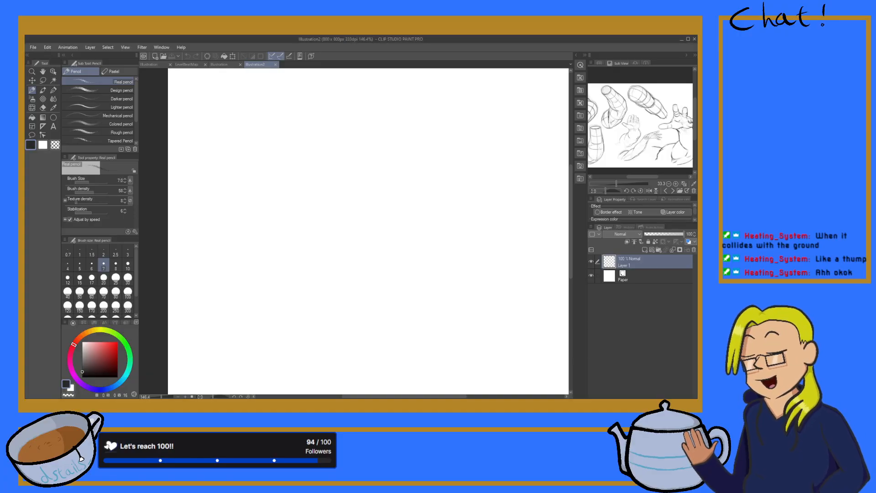
scroll(470, 288, down, 6)
scroll(372, 375, up, 4)
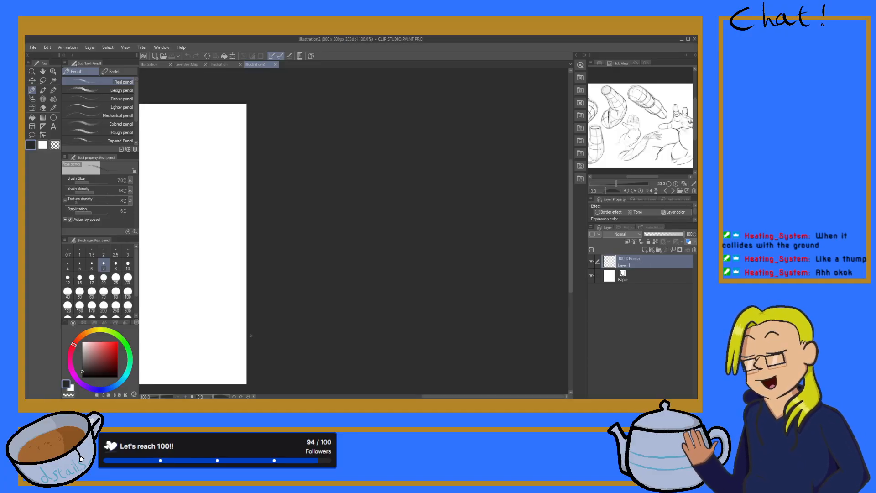
scroll(248, 324, down, 10)
drag(419, 396, 359, 396)
drag(569, 254, 558, 286)
scroll(301, 288, up, 6)
scroll(352, 254, up, 2)
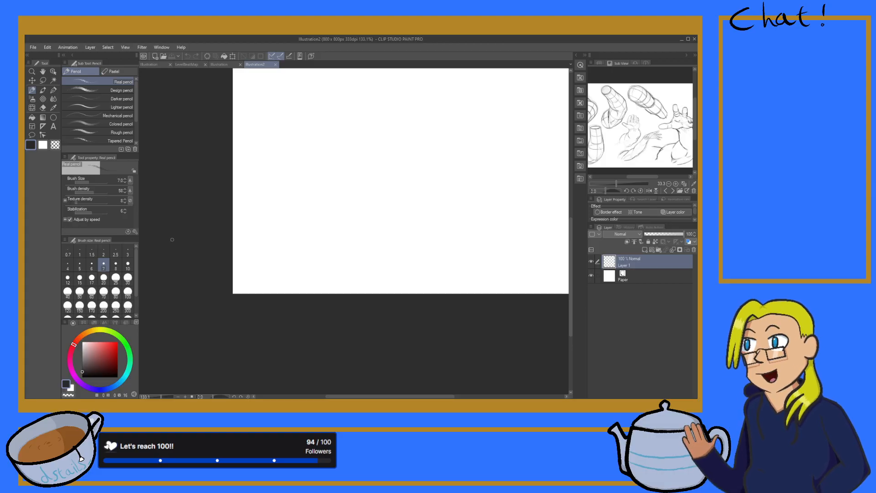
scroll(172, 239, up, 3)
scroll(240, 245, up, 1)
drag(285, 222, 287, 223)
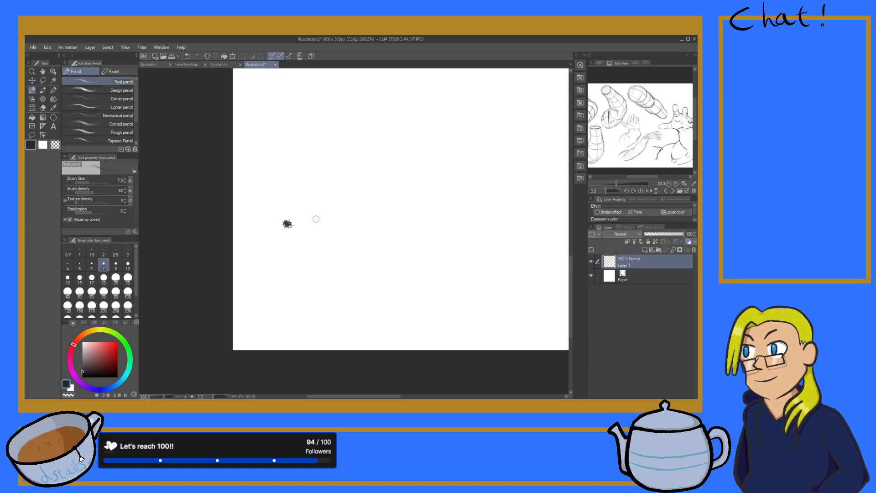
- Handwrite the note "Puffs of Dust On Stomp/Airdash/Sprint" on two lines beside the bullet dot
mouse_move(314, 223)
mouse_down()
mouse_move(371, 212)
mouse_move(382, 225)
mouse_move(419, 214)
mouse_move(431, 225)
mouse_move(474, 207)
mouse_move(525, 219)
mouse_up()
mouse_move(532, 196)
mouse_down()
mouse_move(532, 223)
mouse_move(538, 209)
mouse_up()
mouse_move(327, 236)
mouse_down()
mouse_move(319, 253)
mouse_move(351, 247)
mouse_move(378, 255)
mouse_move(426, 238)
mouse_move(432, 246)
mouse_up()
mouse_move(438, 230)
mouse_down()
mouse_move(436, 258)
mouse_move(439, 241)
mouse_move(483, 226)
mouse_move(474, 251)
mouse_up()
mouse_move(491, 222)
mouse_down()
mouse_move(502, 250)
mouse_move(512, 232)
mouse_move(523, 232)
mouse_up()
mouse_move(528, 243)
mouse_down()
mouse_move(539, 228)
mouse_move(533, 249)
mouse_up()
mouse_move(542, 211)
mouse_down()
mouse_move(541, 249)
mouse_move(562, 243)
mouse_up()
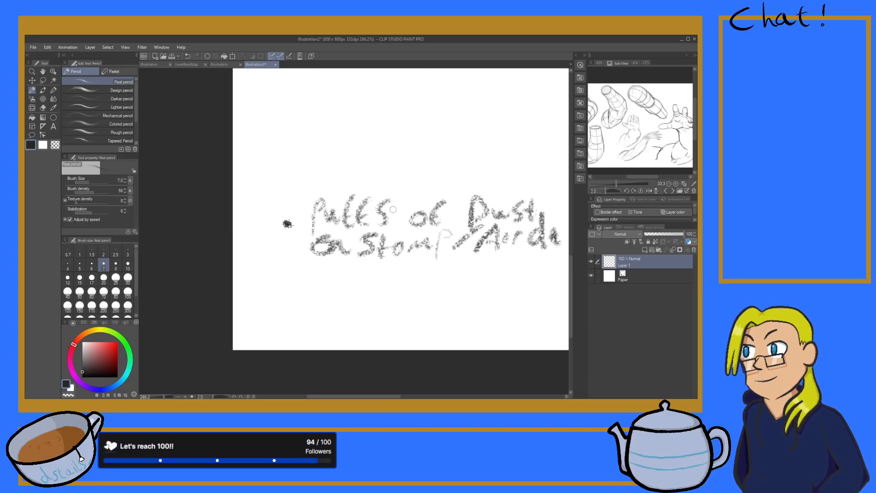
scroll(406, 208, down, 13)
scroll(494, 210, up, 10)
scroll(368, 214, up, 1)
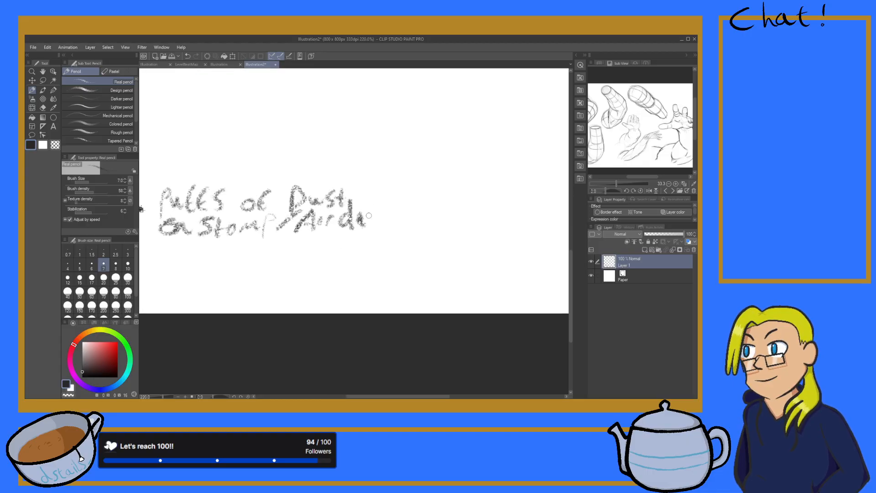
scroll(369, 214, up, 1)
mouse_move(375, 210)
mouse_down()
mouse_move(366, 227)
mouse_move(388, 229)
mouse_move(410, 202)
mouse_move(409, 224)
mouse_move(422, 232)
mouse_move(440, 214)
mouse_move(438, 223)
mouse_move(462, 212)
mouse_move(473, 218)
mouse_move(482, 204)
mouse_up()
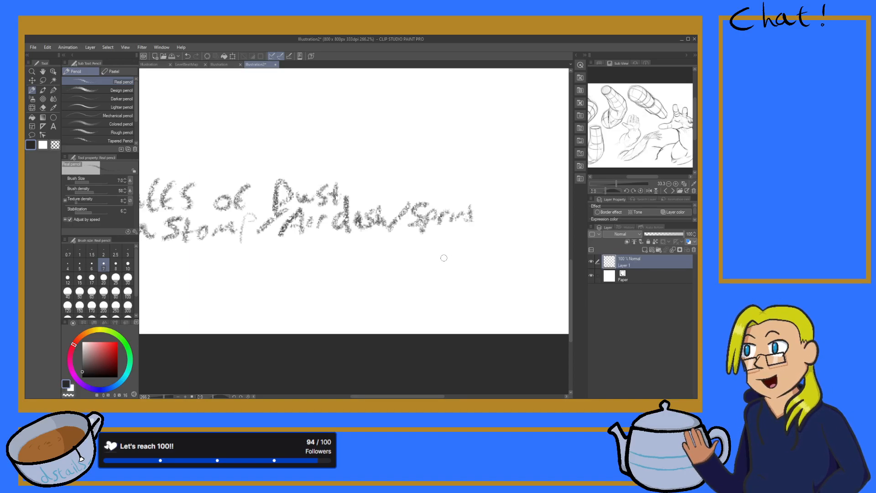
- Add a second bullet below the dust note and handwrite "Slight Camera Shake" beside it
scroll(414, 236, down, 12)
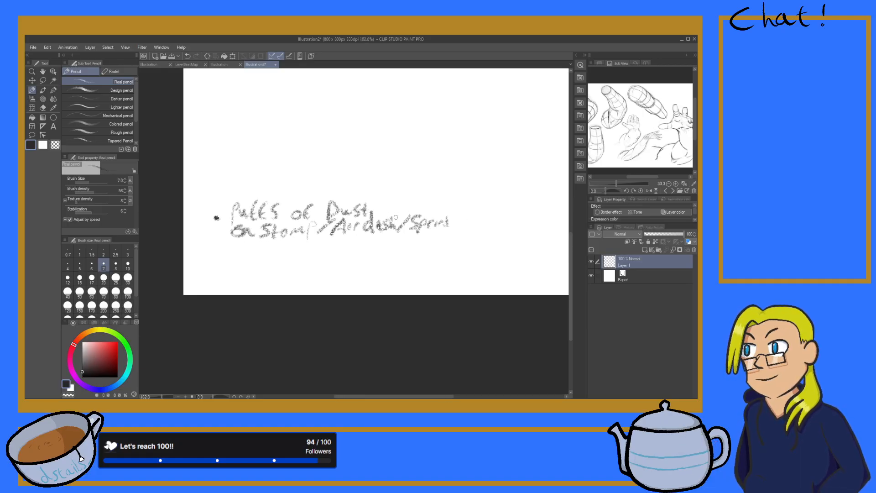
scroll(313, 237, up, 9)
scroll(262, 185, up, 2)
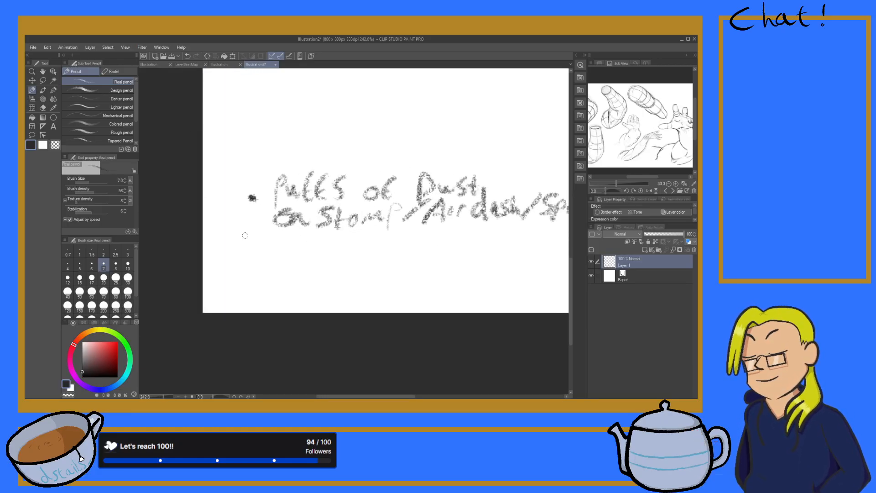
click(255, 250)
mouse_move(276, 233)
mouse_down()
mouse_move(268, 255)
mouse_move(299, 264)
mouse_move(324, 254)
mouse_up()
mouse_move(318, 247)
mouse_down()
mouse_move(425, 239)
mouse_move(515, 254)
mouse_up()
mouse_move(525, 230)
mouse_down()
mouse_move(523, 252)
mouse_move(541, 237)
mouse_up()
drag(534, 242, 549, 238)
- Extend the camera shake note with the words "On Stomp"
scroll(537, 233, down, 2)
scroll(537, 233, down, 3)
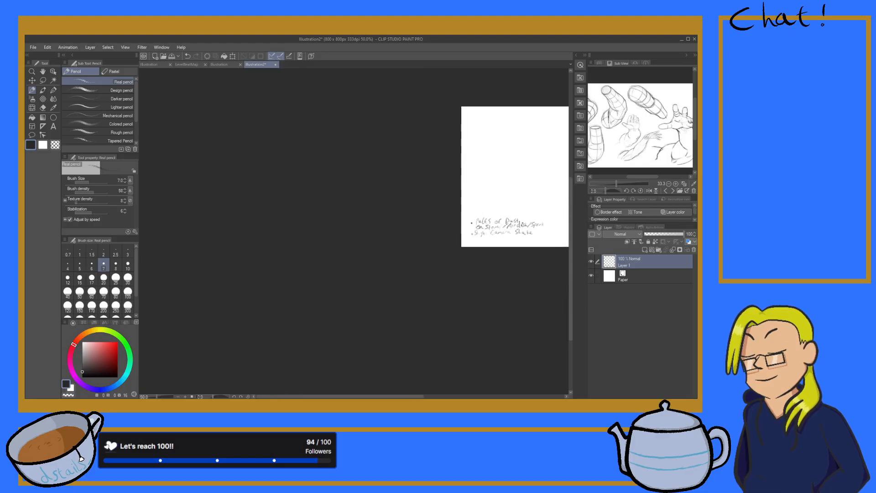
scroll(538, 233, up, 4)
mouse_move(422, 186)
mouse_down()
mouse_move(417, 198)
mouse_move(434, 200)
mouse_move(506, 189)
mouse_up()
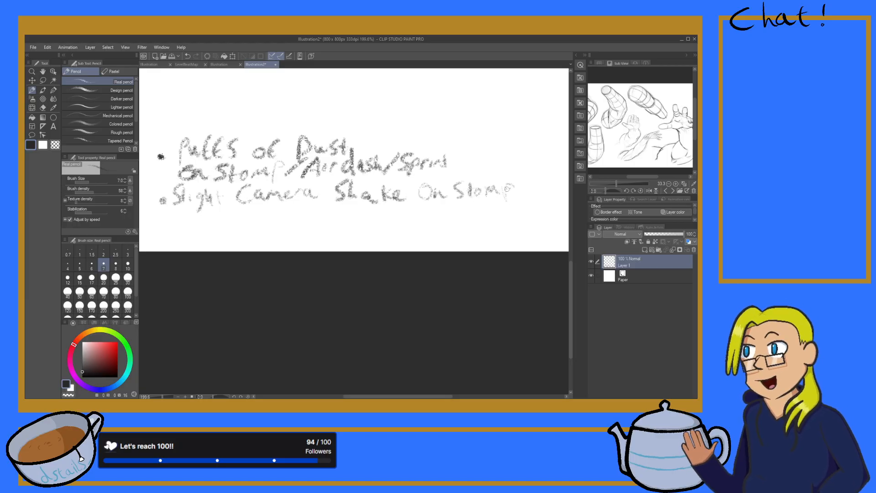
scroll(515, 190, down, 8)
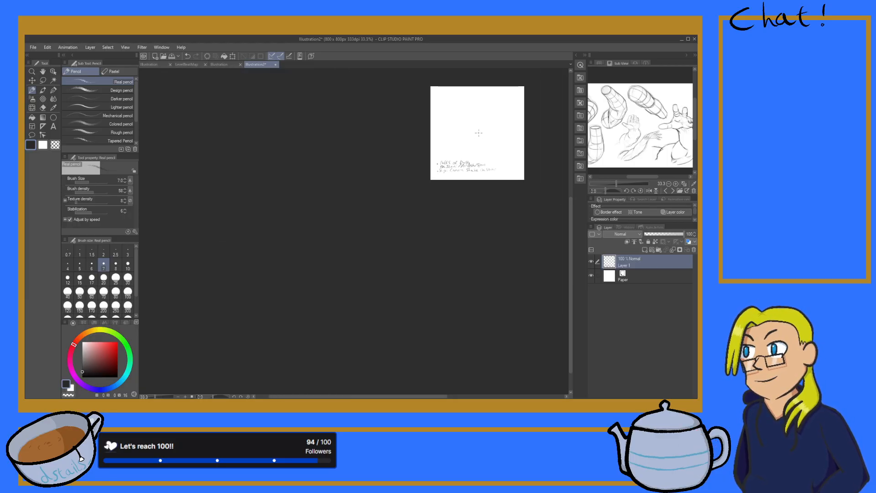
scroll(473, 120, up, 2)
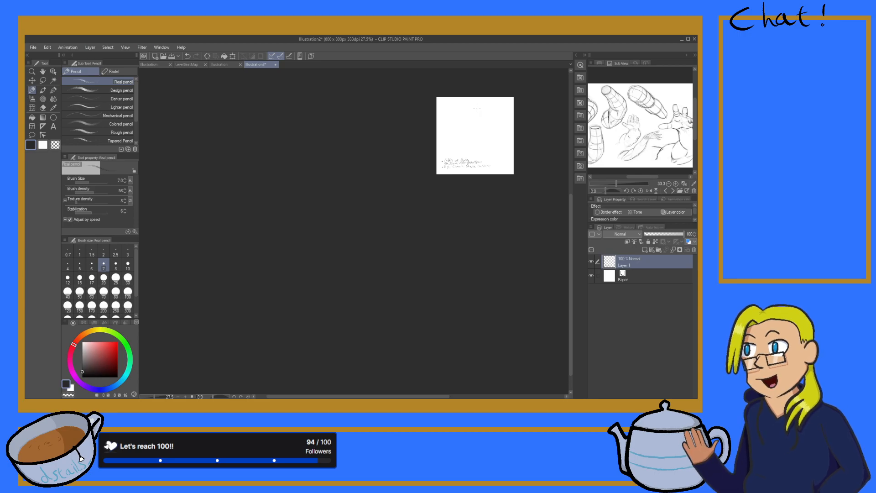
scroll(477, 108, up, 1)
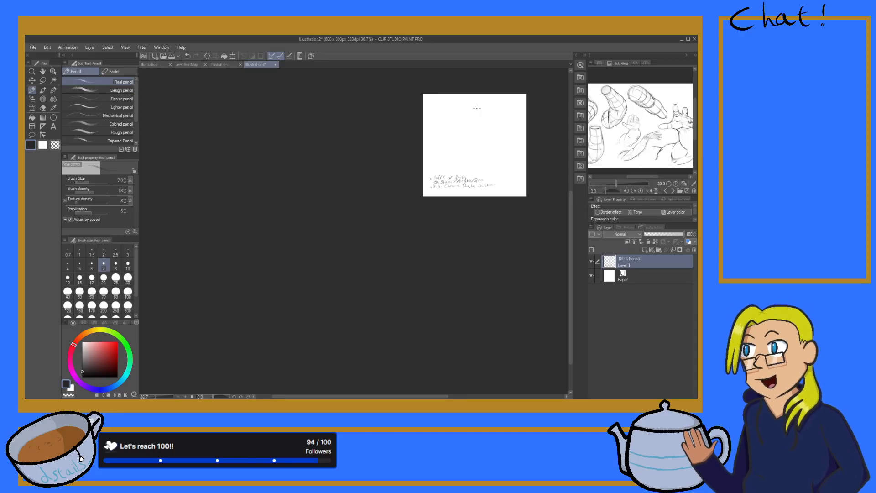
scroll(484, 71, up, 3)
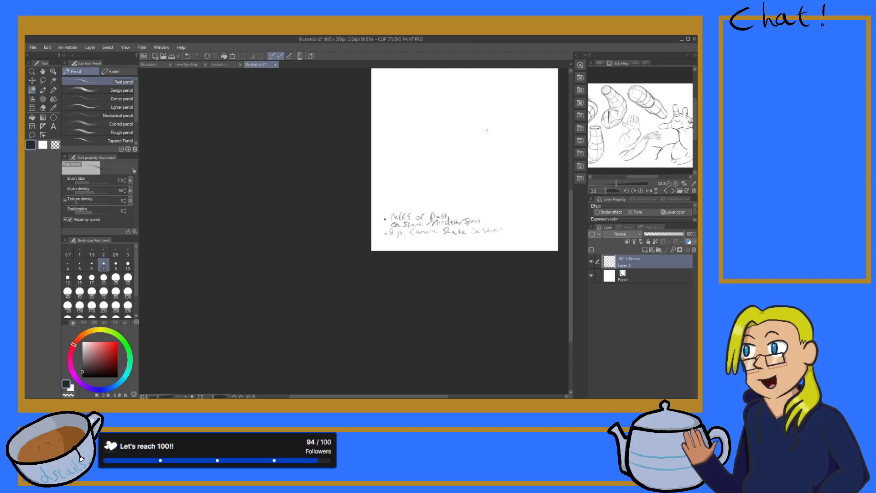
scroll(485, 71, up, 3)
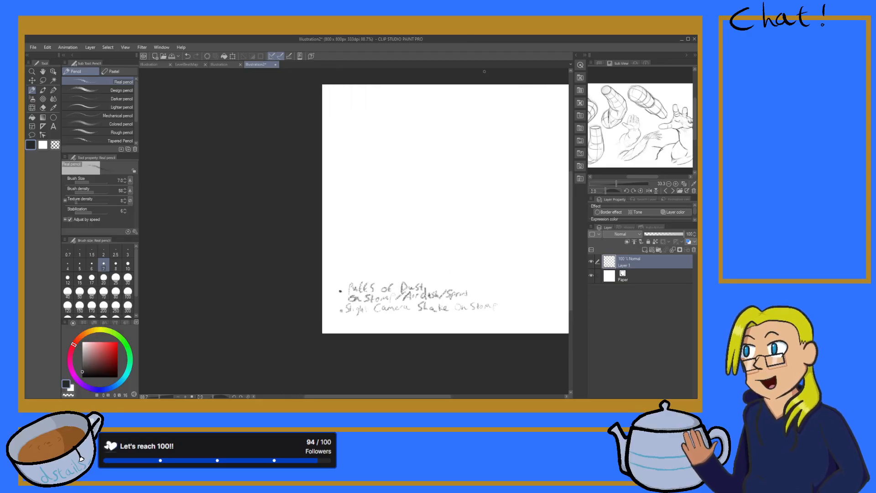
scroll(475, 150, down, 4)
scroll(481, 161, up, 2)
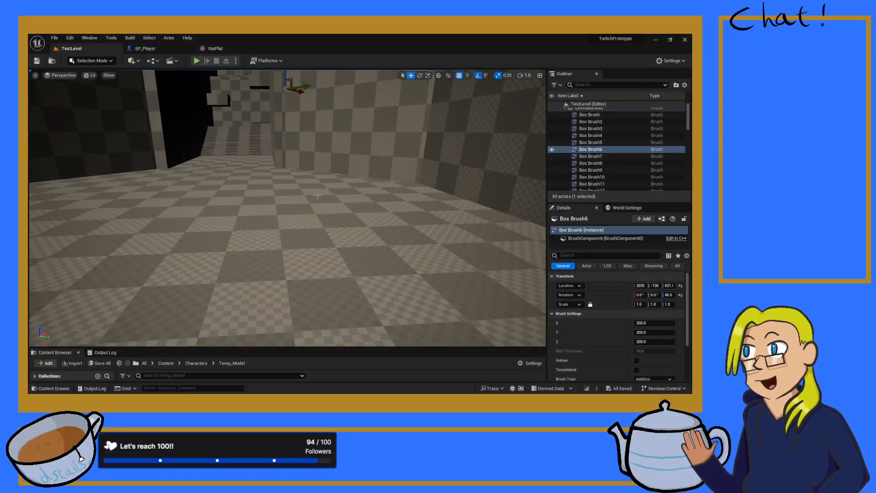
- Switch to Unreal Editor and fly the viewport through TestLevel to examine its corridor, walls and floating blocks
right_drag(356, 186, 323, 179)
key(w)
key(d)
key(w)
key(d)
key(d)
key(w)
right_drag(175, 202, 199, 194)
right_drag(286, 166, 322, 176)
right_drag(313, 251, 283, 276)
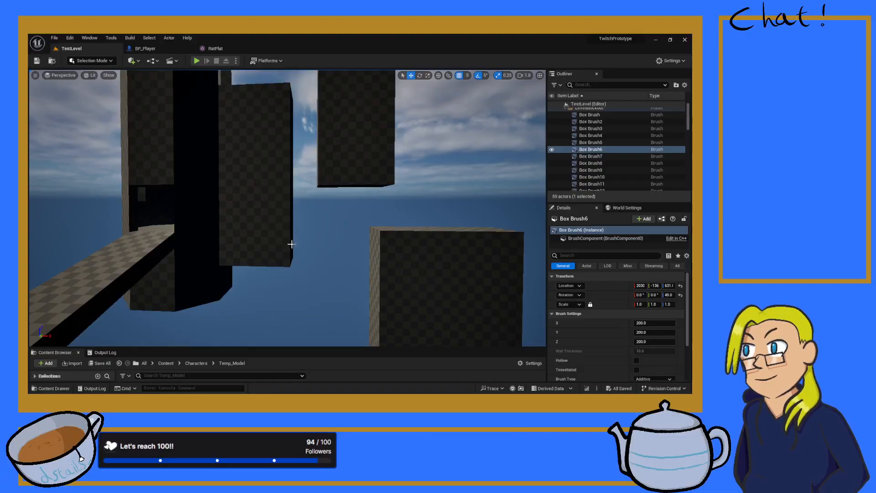
key(d)
right_drag(438, 215, 497, 234)
key(w)
key(d)
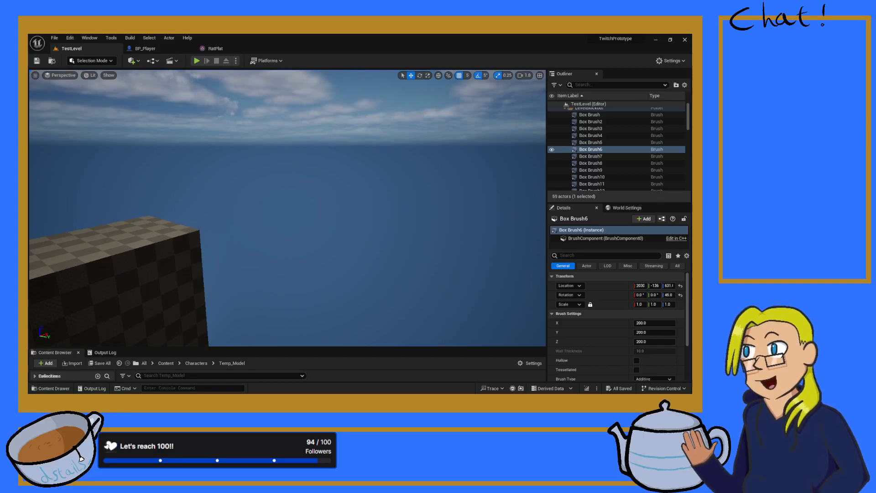
- Switch to Clip Studio Paint and sketch a stick figure against a shaded wall near the canvas top, with an arrow pointing to a second wall
key(alt+Tab)
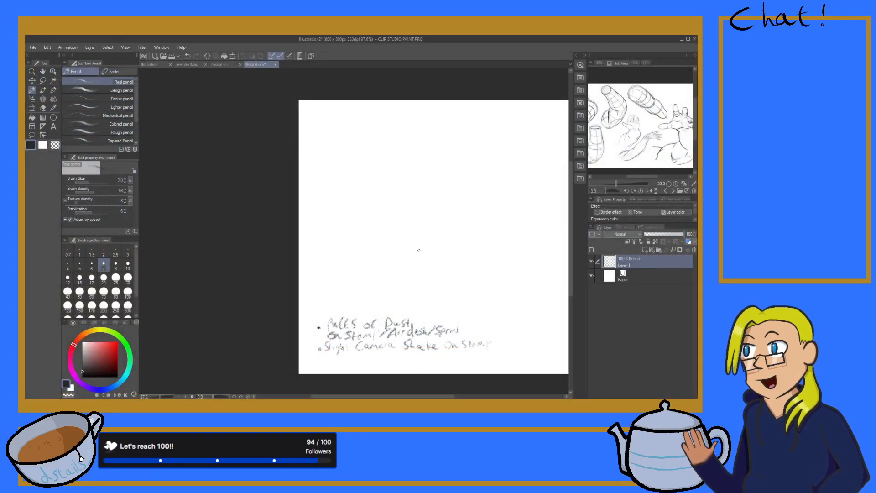
scroll(418, 250, down, 7)
scroll(484, 200, up, 12)
scroll(382, 223, down, 6)
scroll(368, 201, up, 6)
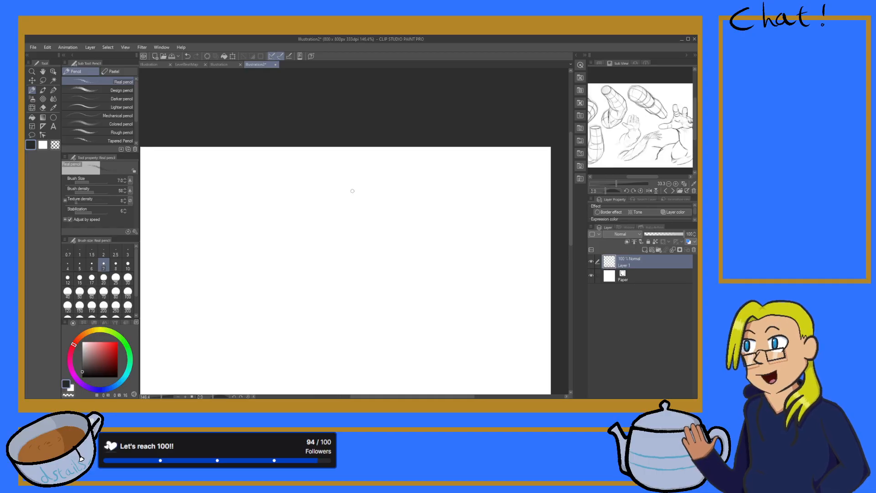
scroll(251, 227, down, 5)
scroll(196, 258, up, 6)
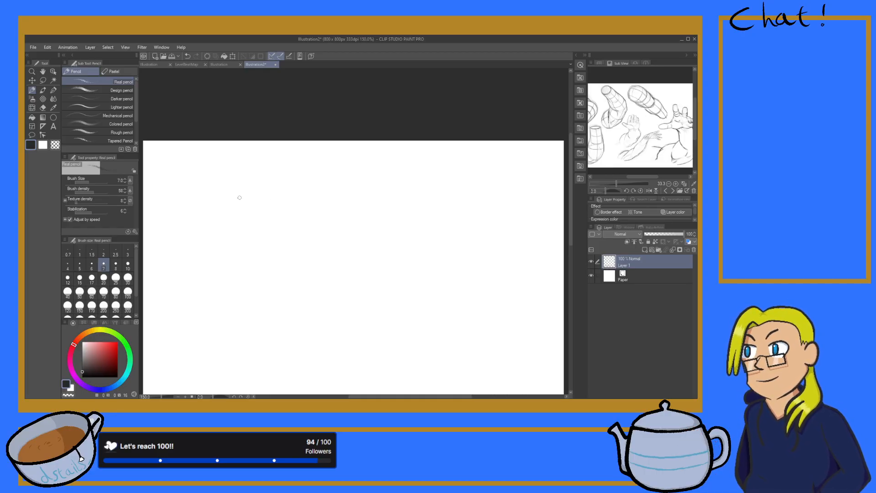
mouse_move(237, 154)
mouse_down()
mouse_move(239, 212)
mouse_move(242, 160)
mouse_move(251, 176)
mouse_move(242, 194)
mouse_move(252, 194)
mouse_up()
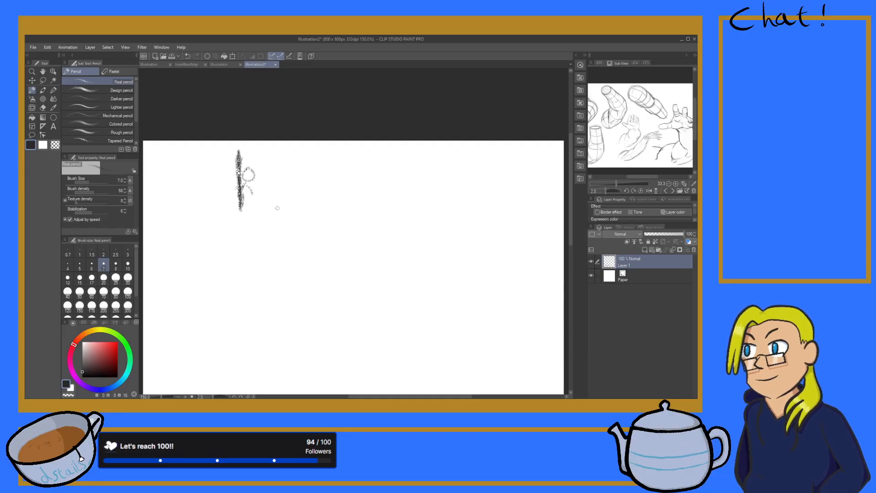
mouse_move(273, 182)
mouse_down()
mouse_move(299, 172)
mouse_move(292, 183)
mouse_up()
drag(319, 144, 325, 209)
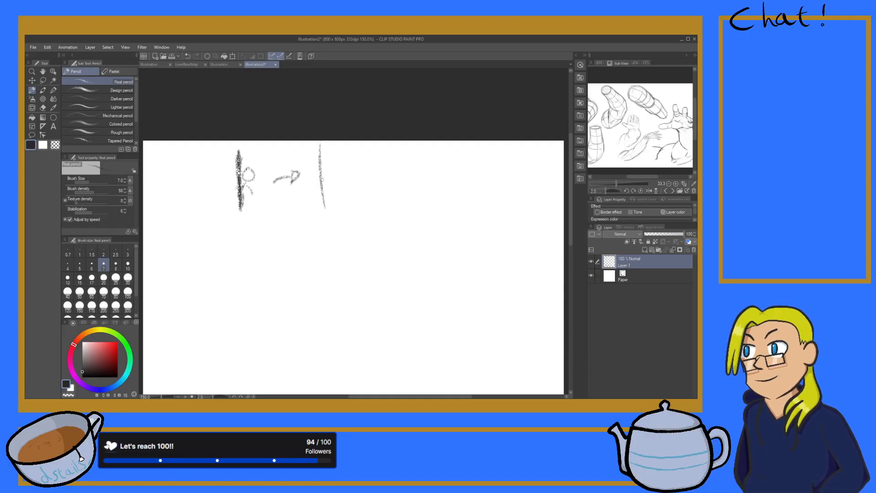
- Sketch a wall-jump sequence near the upper-right corner: a figure against a wall, an upright figure, and a dashing figure with speed lines, linked by arrows
mouse_move(415, 145)
mouse_down()
mouse_move(416, 208)
mouse_move(422, 174)
mouse_move(418, 205)
mouse_move(449, 190)
mouse_up()
mouse_move(480, 159)
mouse_down()
mouse_move(478, 202)
mouse_move(463, 210)
mouse_up()
mouse_move(479, 178)
mouse_down()
mouse_move(464, 191)
mouse_move(514, 175)
mouse_up()
drag(511, 169, 511, 179)
mouse_move(546, 156)
mouse_down()
mouse_move(530, 179)
mouse_move(544, 182)
mouse_move(519, 197)
mouse_move(517, 156)
mouse_up()
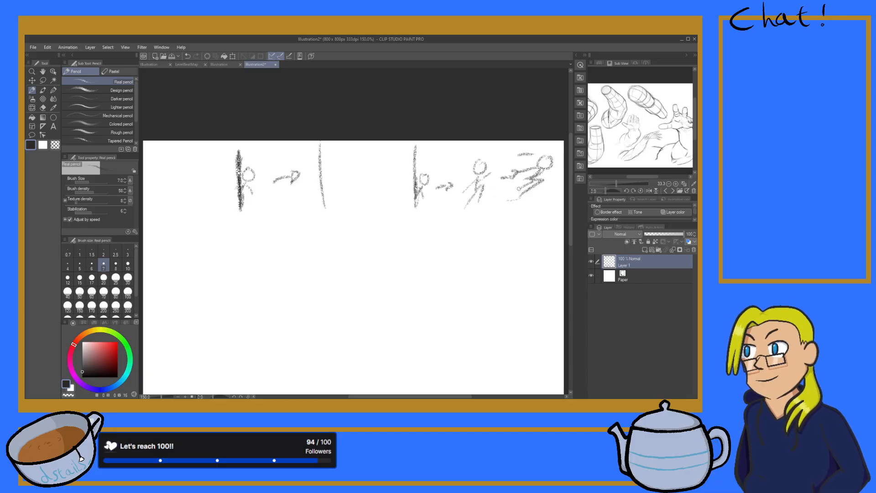
- Sketch a leaning, dashing stick figure below the first row at the canvas's left side, followed by a short right-pointing arrow
scroll(442, 191, down, 6)
scroll(369, 229, up, 6)
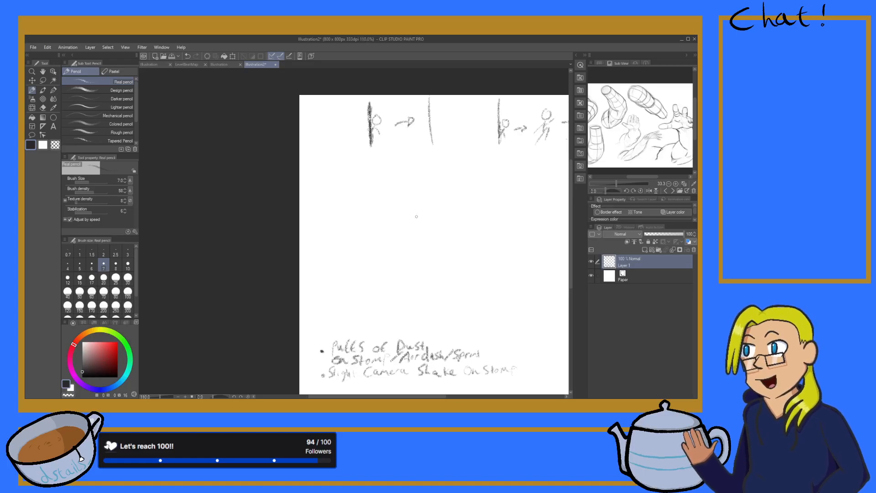
scroll(428, 218, down, 3)
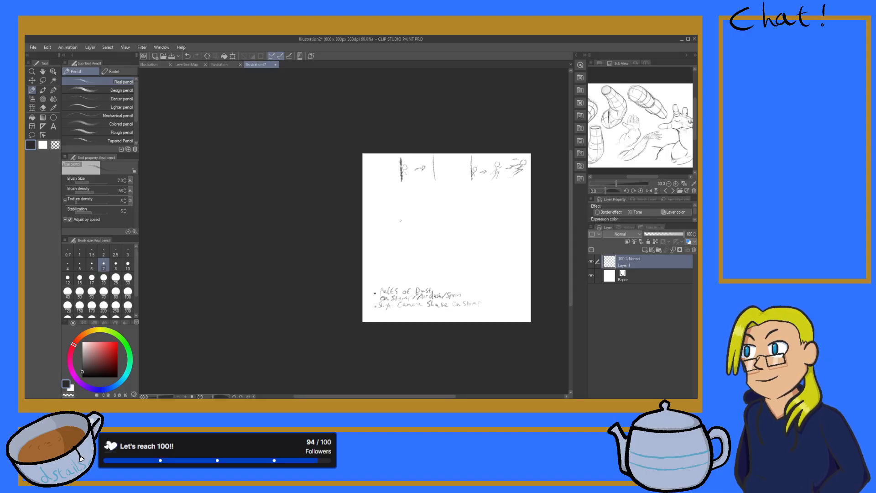
scroll(403, 218, up, 4)
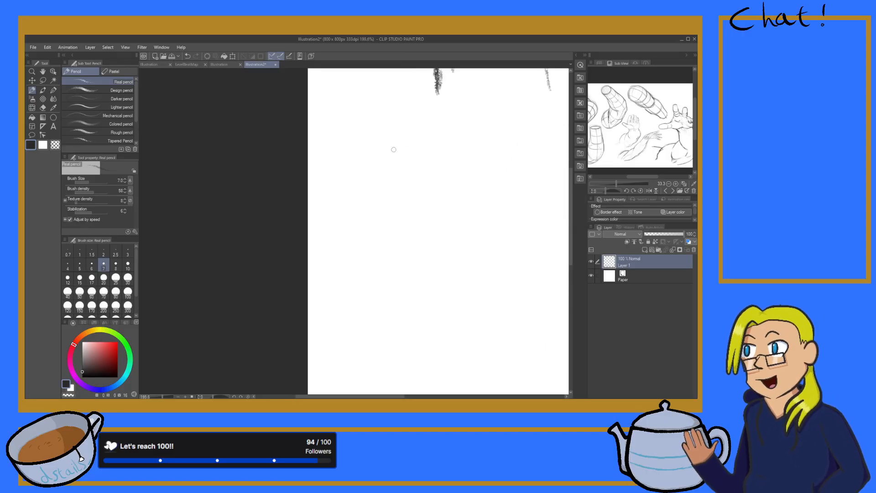
mouse_move(378, 133)
mouse_down()
mouse_move(387, 135)
mouse_move(349, 185)
mouse_move(337, 185)
mouse_up()
drag(372, 146, 333, 161)
mouse_move(408, 162)
mouse_down()
mouse_move(400, 161)
mouse_move(415, 161)
mouse_up()
mouse_move(419, 158)
mouse_down()
mouse_move(429, 161)
mouse_move(419, 167)
mouse_up()
- Sketch an upright stick figure with extended legs after the arrow and add three vertical motion lines around its head
drag(478, 135, 474, 211)
drag(476, 176, 448, 228)
mouse_move(475, 153)
mouse_down()
mouse_move(455, 168)
mouse_move(494, 158)
mouse_up()
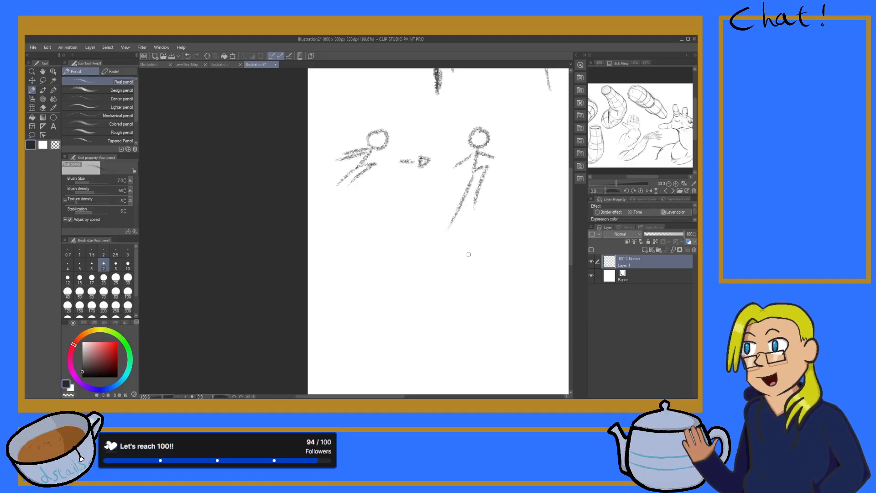
drag(454, 140, 454, 119)
mouse_move(505, 133)
mouse_down()
mouse_move(507, 109)
mouse_move(477, 101)
mouse_move(480, 93)
mouse_up()
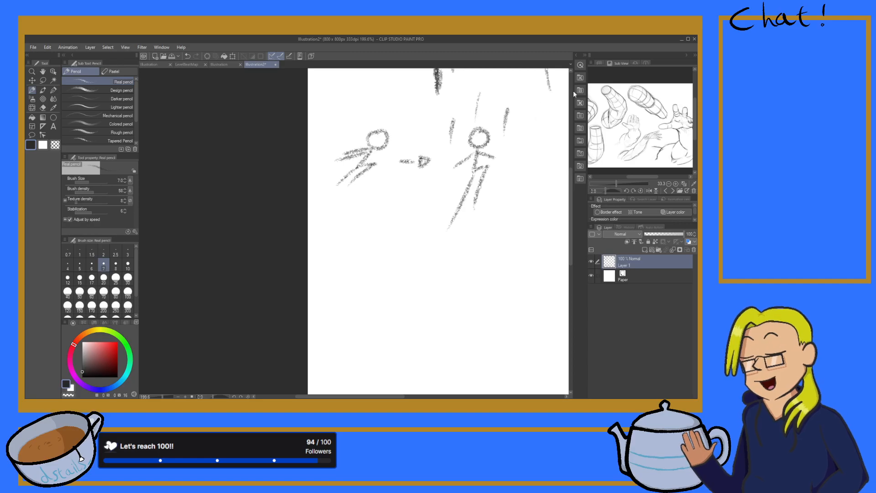
- Sketch another dashing stick figure with horizontal speed lines to the right of the upright figure, followed by a right-pointing arrow
scroll(471, 195, down, 5)
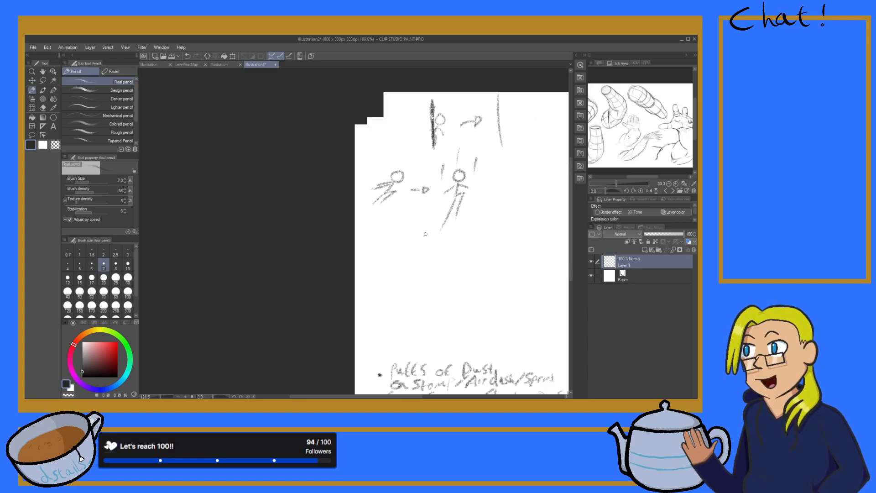
scroll(471, 194, up, 3)
scroll(471, 194, down, 4)
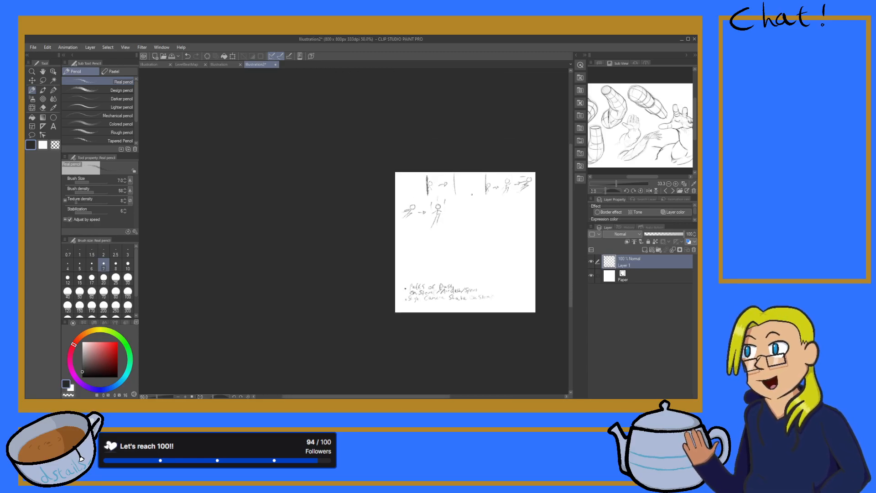
scroll(467, 200, up, 3)
scroll(465, 203, down, 3)
scroll(465, 204, up, 3)
scroll(479, 214, down, 2)
scroll(496, 227, up, 3)
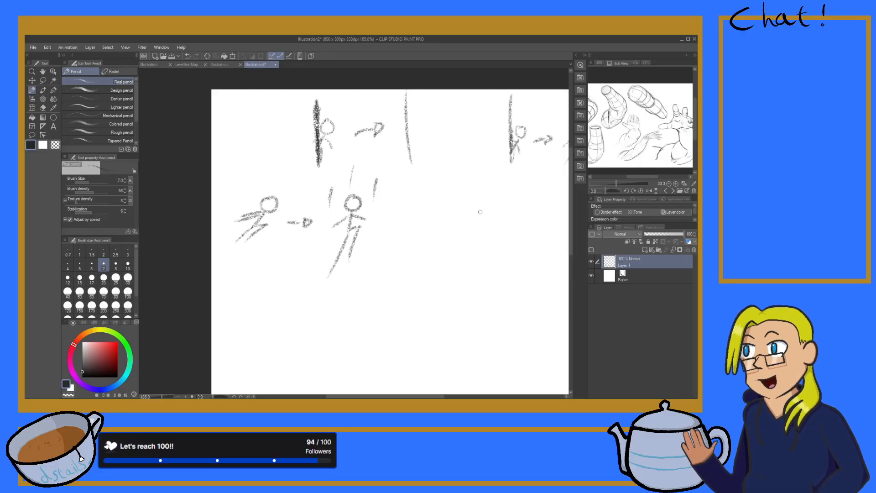
scroll(452, 171, down, 2)
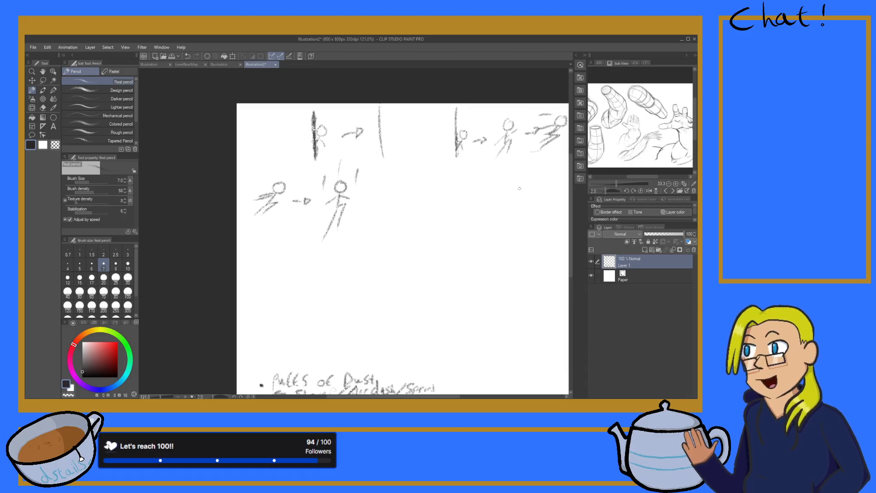
scroll(437, 201, up, 3)
mouse_move(361, 152)
mouse_down()
mouse_move(347, 192)
mouse_move(372, 184)
mouse_up()
mouse_move(371, 186)
mouse_down()
mouse_move(335, 222)
mouse_move(331, 208)
mouse_move(323, 216)
mouse_move(332, 187)
mouse_up()
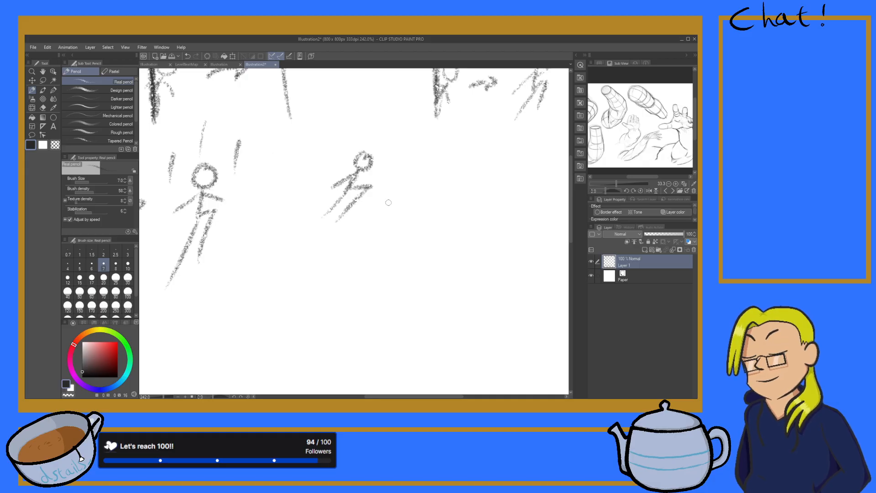
drag(344, 149, 310, 156)
drag(337, 219, 295, 224)
drag(392, 185, 413, 185)
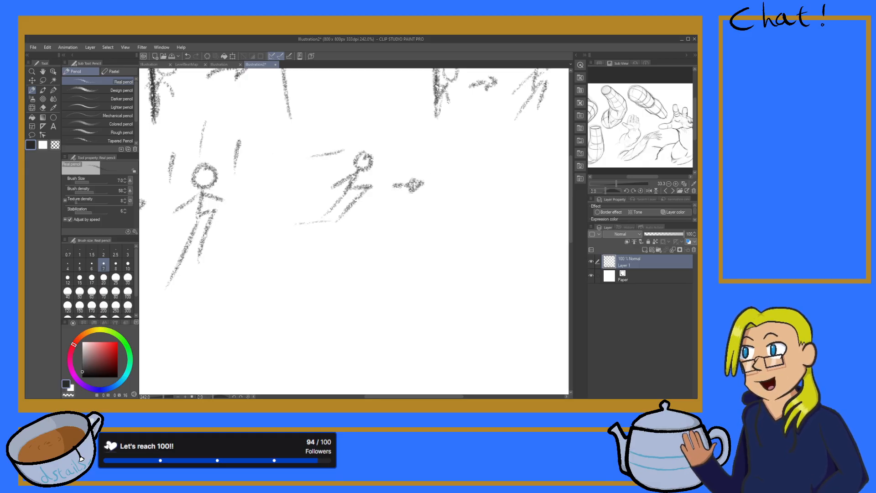
- Sketch a vertical wall after the arrow and a stick figure bracing its arm and leg against it
mouse_move(487, 153)
mouse_down()
mouse_move(478, 156)
mouse_move(495, 161)
mouse_up()
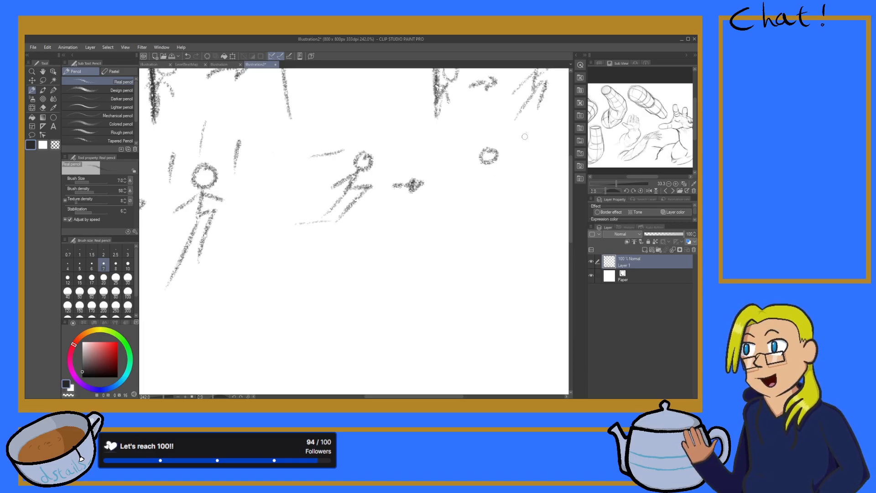
drag(525, 133, 526, 232)
mouse_move(496, 167)
mouse_down()
mouse_move(533, 203)
mouse_move(509, 179)
mouse_move(499, 189)
mouse_up()
drag(505, 188, 519, 202)
mouse_move(500, 166)
mouse_down()
mouse_move(525, 162)
mouse_move(491, 199)
mouse_up()
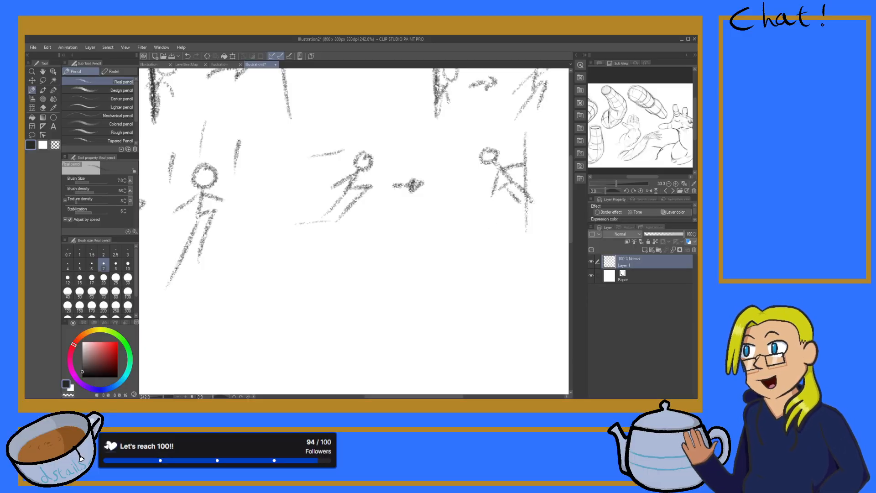
scroll(435, 164, down, 5)
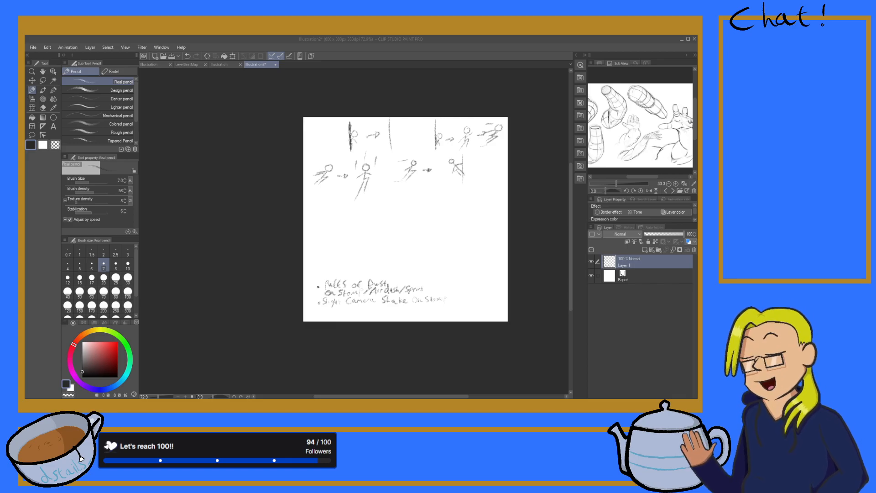
scroll(363, 180, down, 6)
scroll(371, 182, up, 12)
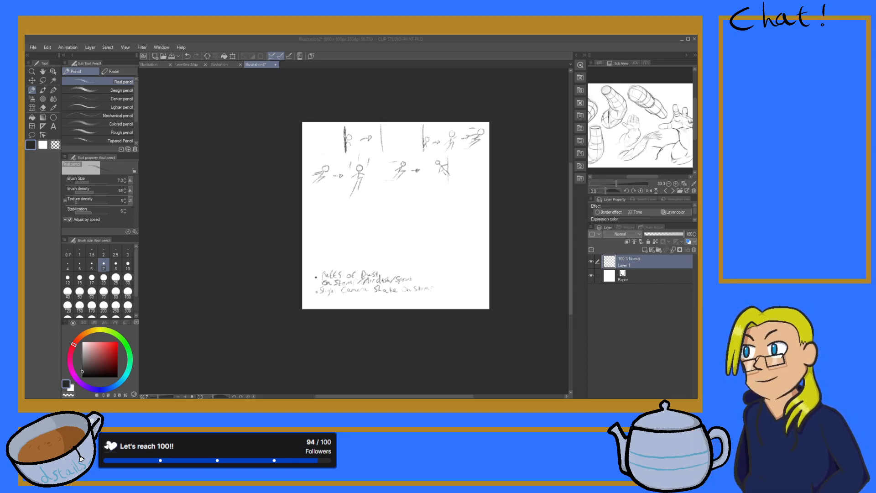
scroll(374, 179, down, 5)
scroll(375, 177, up, 6)
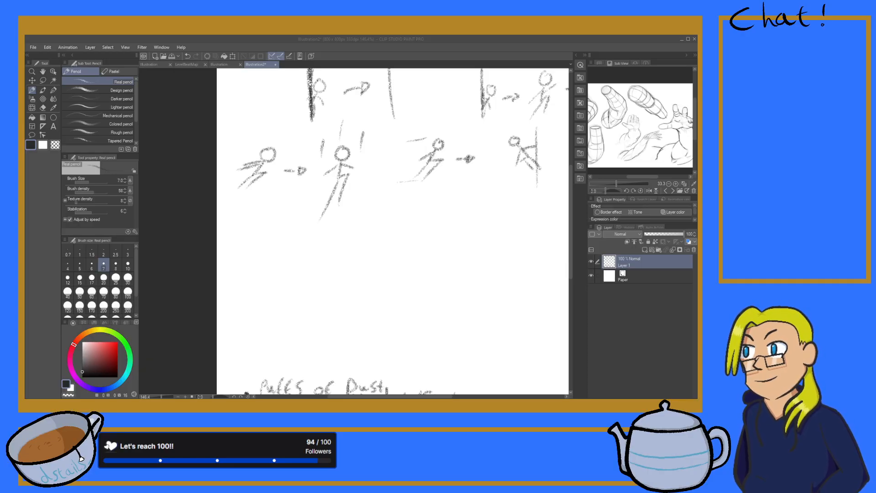
scroll(375, 178, down, 6)
scroll(375, 178, up, 5)
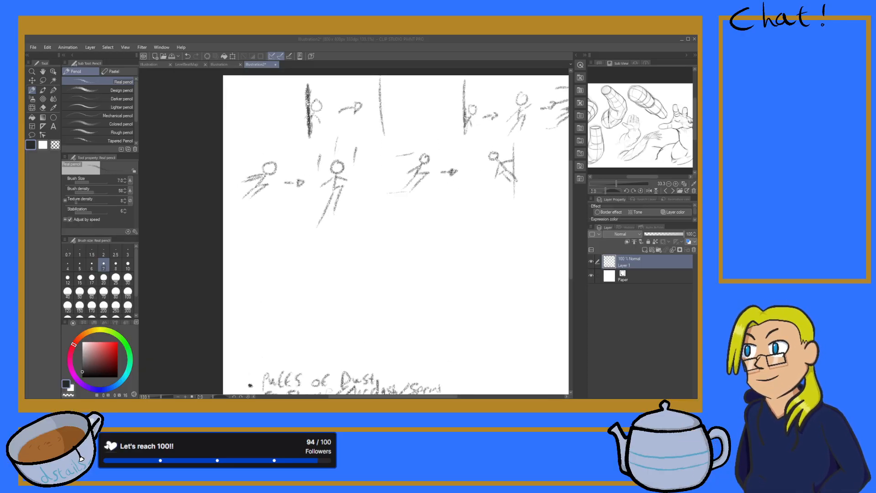
scroll(385, 285, down, 1)
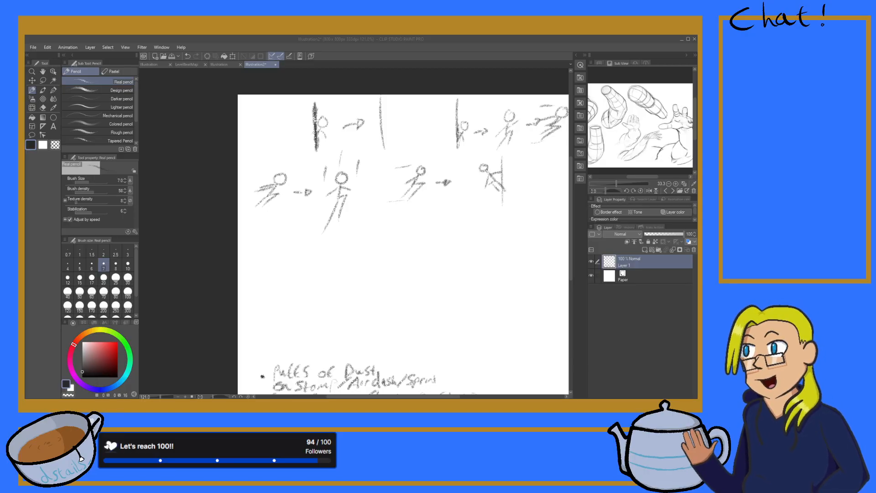
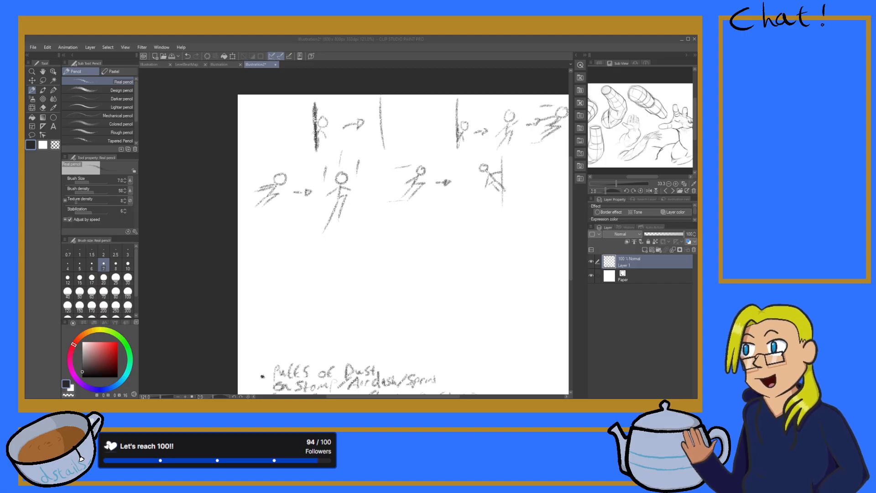
- Try sketching a column of three upward arrows in the blank area below the second row of figures
scroll(403, 244, down, 5)
scroll(373, 227, up, 5)
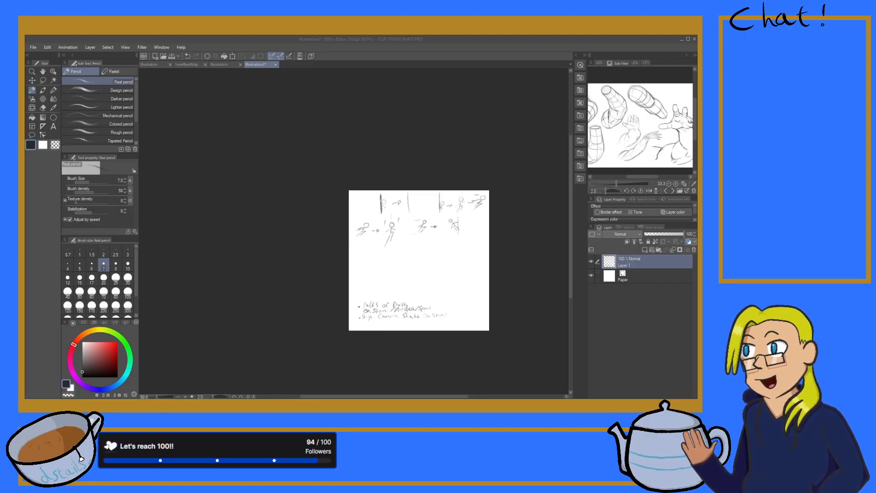
click(353, 240)
mouse_move(396, 262)
mouse_down()
mouse_move(406, 249)
mouse_move(391, 252)
mouse_move(398, 182)
mouse_move(406, 194)
mouse_up()
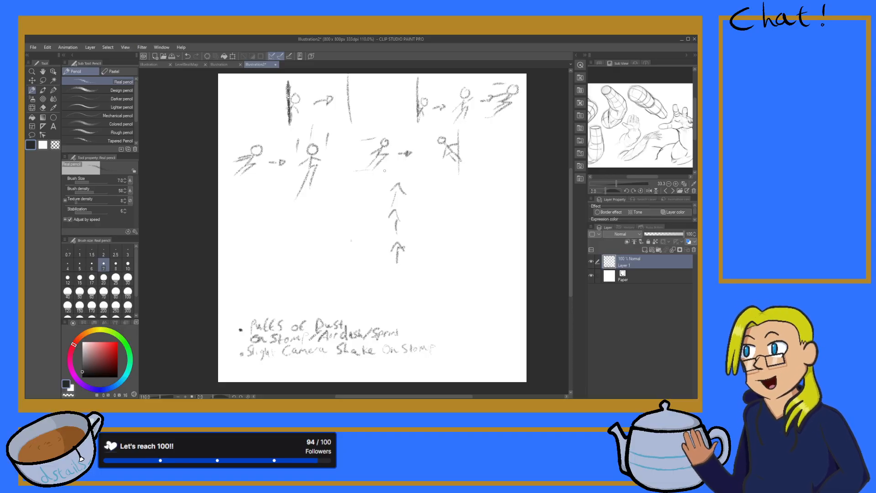
- Undo the upward arrow strokes back to the first vertical line
key(ctrl+z)
key(ctrl+z)
key(ctrl+z)
key(ctrl+z)
key(ctrl+z)
key(ctrl+z)
key(ctrl+z)
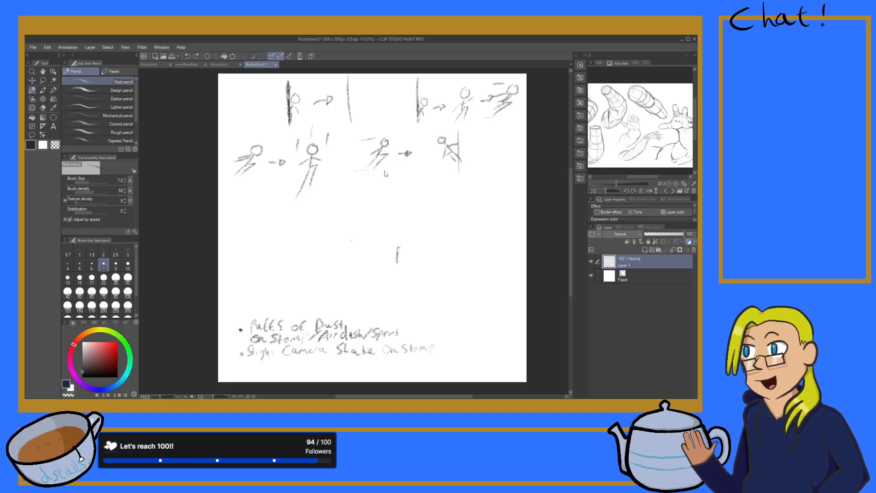
- Undo the remaining vertical line in the blank area below the second row of figures
key(ctrl+z)
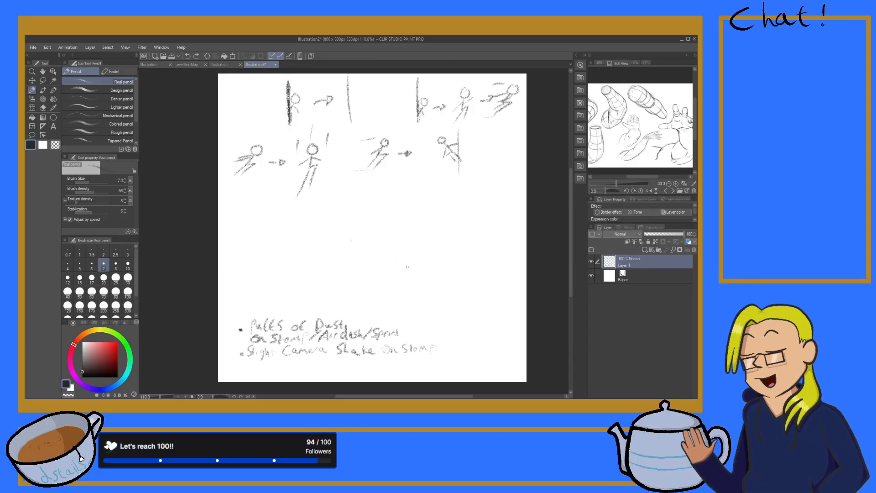
mouse_move(391, 246)
mouse_down()
mouse_move(419, 255)
mouse_move(414, 262)
mouse_move(470, 222)
mouse_move(440, 181)
mouse_move(448, 184)
mouse_move(402, 192)
mouse_move(404, 169)
mouse_up()
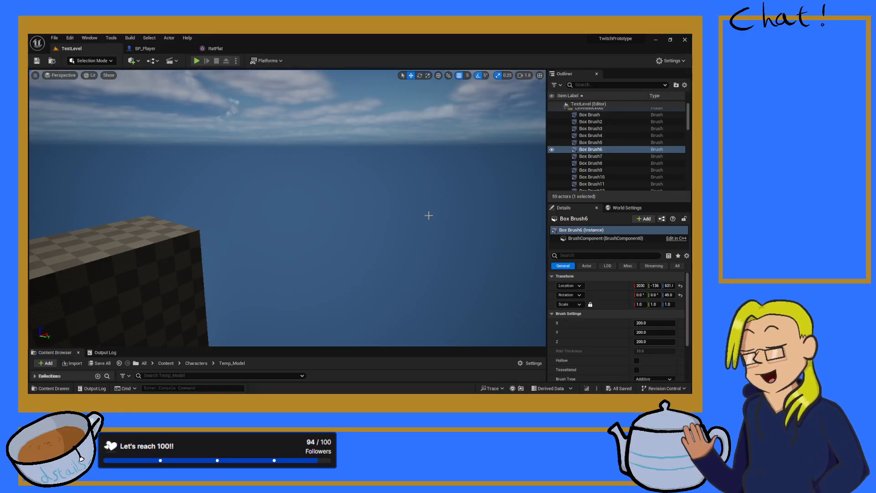
- Switch to Unreal Editor and survey TestLevel's blockout and the open space around its towers and floating blocks
right_drag(428, 215, 524, 214)
key(w)
key(w)
right_drag(389, 190, 389, 190)
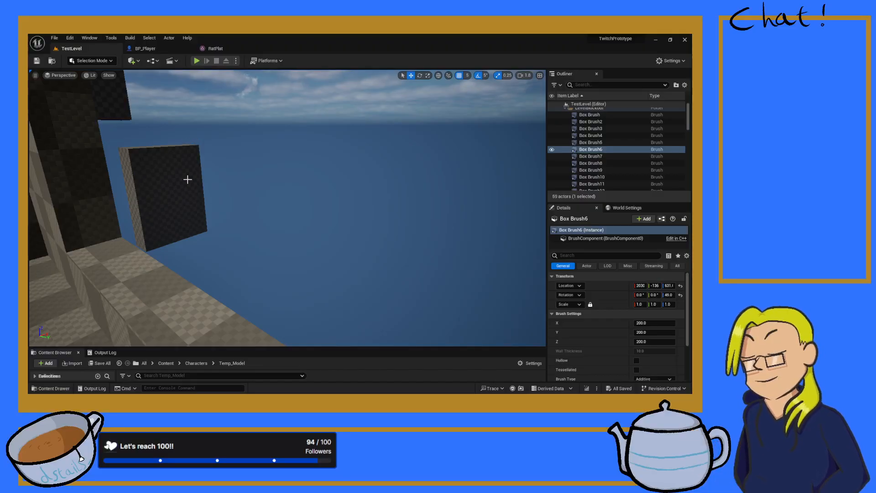
right_drag(342, 182, 275, 198)
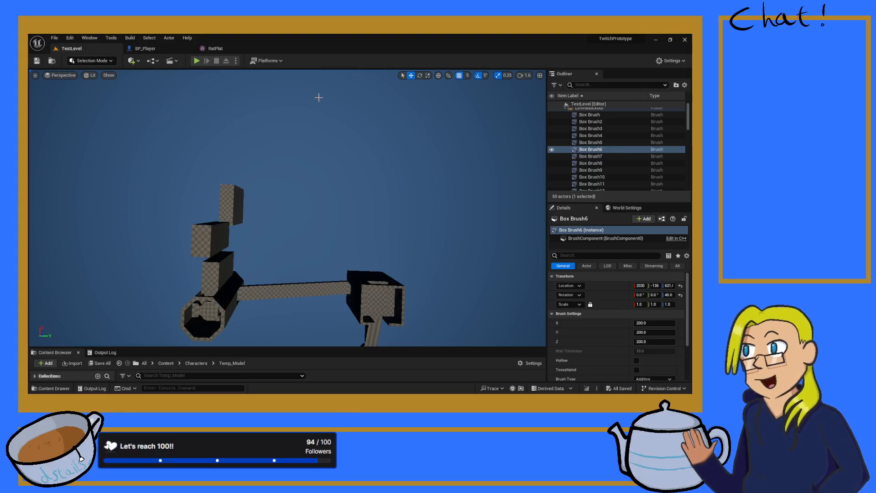
mouse_move(266, 106)
right_down()
mouse_move(223, 91)
mouse_move(272, 107)
mouse_move(438, 103)
mouse_move(484, 59)
mouse_move(422, 60)
mouse_move(419, 82)
mouse_move(506, 118)
mouse_move(529, 85)
right_up()
key(w)
key(w)
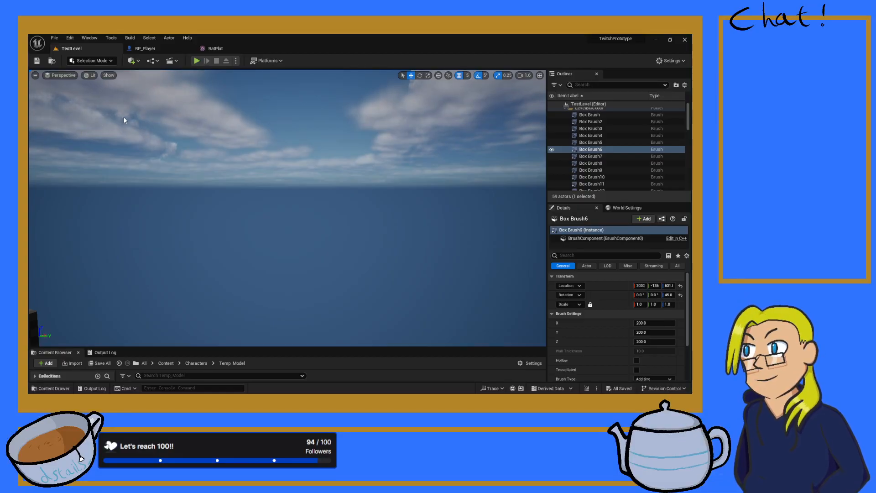
- Switch to Brush Editing mode and bring up the geometry shapes available for placing
key(shift+7)
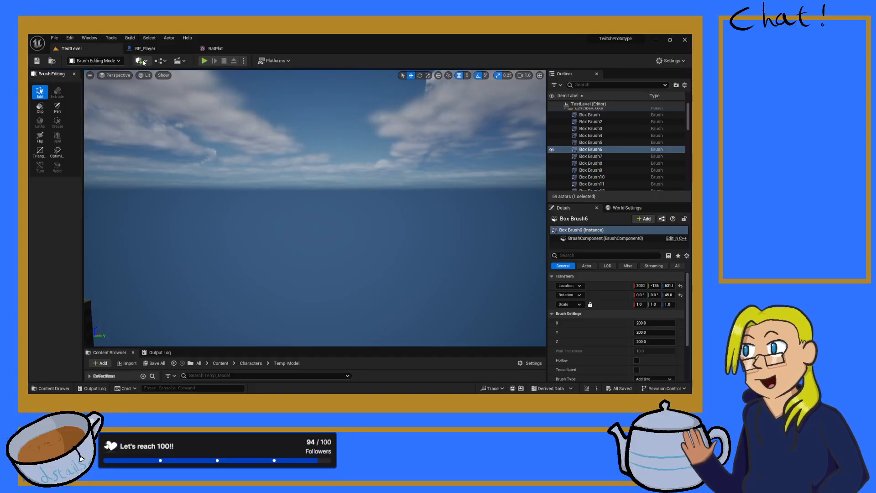
click(165, 181)
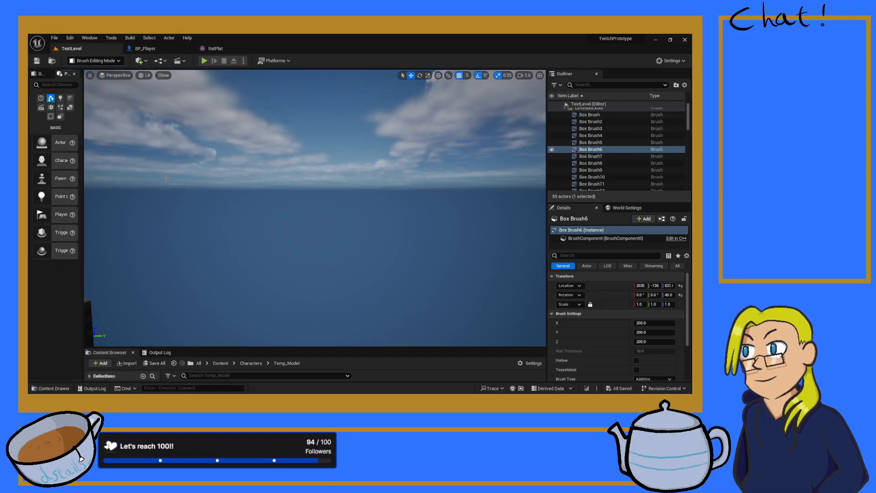
click(70, 107)
- Place a new cylinder brush in the open space beside the existing blockout structures
right_drag(273, 191, 210, 233)
key(s)
scroll(192, 239, up, 2)
mouse_move(167, 207)
right_down()
mouse_move(179, 208)
mouse_move(91, 194)
mouse_move(110, 201)
right_up()
key(w)
mouse_move(44, 183)
mouse_down()
mouse_move(351, 251)
mouse_move(364, 267)
mouse_move(334, 233)
mouse_up()
key(s)
mouse_move(436, 256)
right_down()
mouse_move(497, 239)
mouse_move(479, 237)
mouse_move(504, 250)
mouse_move(506, 283)
mouse_move(484, 244)
mouse_move(502, 245)
right_up()
key(a)
key(w)
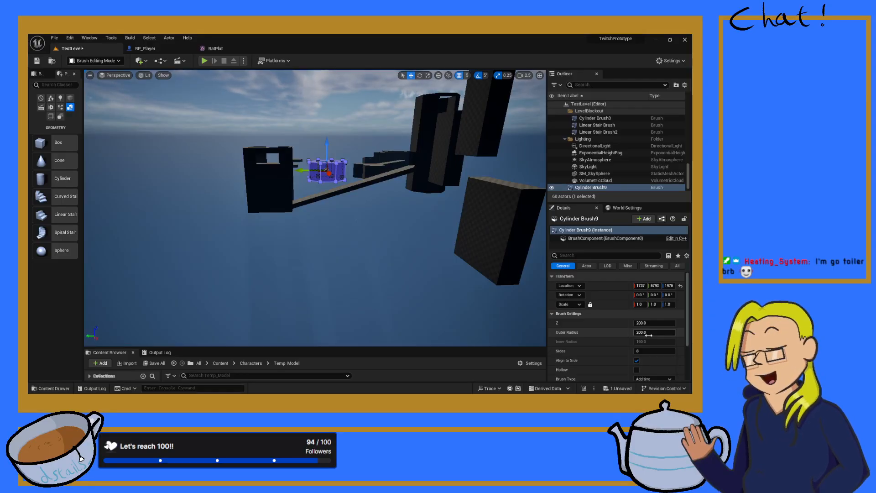
- Set the new cylinder brush's Outer Radius to 3000
click(642, 334)
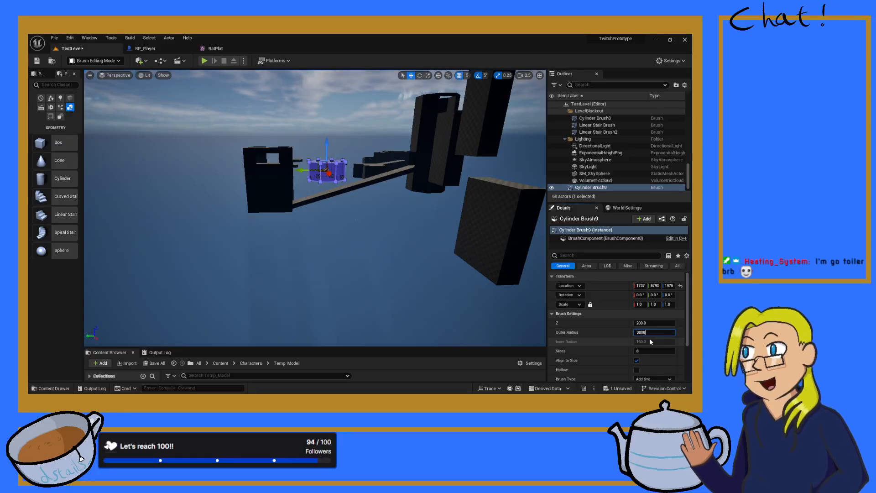
key(Return)
key(s)
mouse_move(392, 218)
right_down()
mouse_move(461, 256)
mouse_move(529, 269)
mouse_move(506, 268)
mouse_move(498, 242)
mouse_move(488, 266)
mouse_move(447, 268)
right_up()
key(a)
key(w)
key(s)
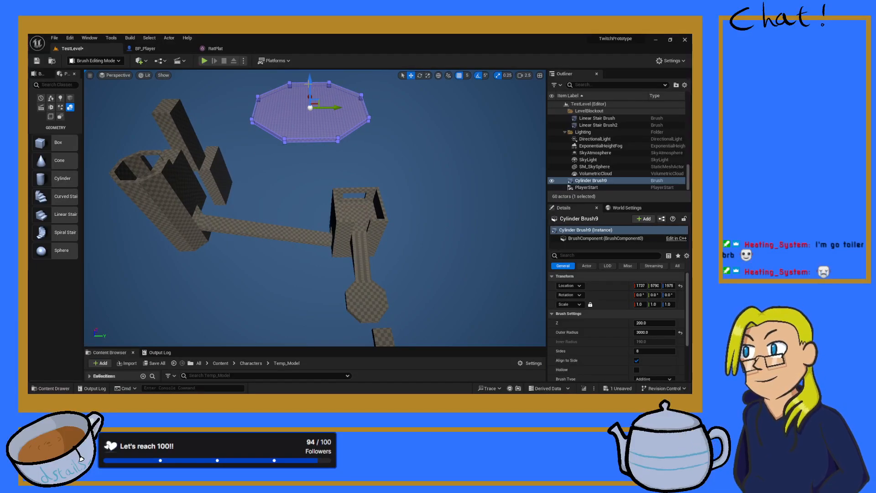
- Lower the wide cylinder brush and shift it along Y and X into the open space beside the floating blocks
drag(308, 84, 306, 145)
mouse_move(306, 144)
right_down()
mouse_move(237, 146)
mouse_move(293, 177)
right_up()
key(w)
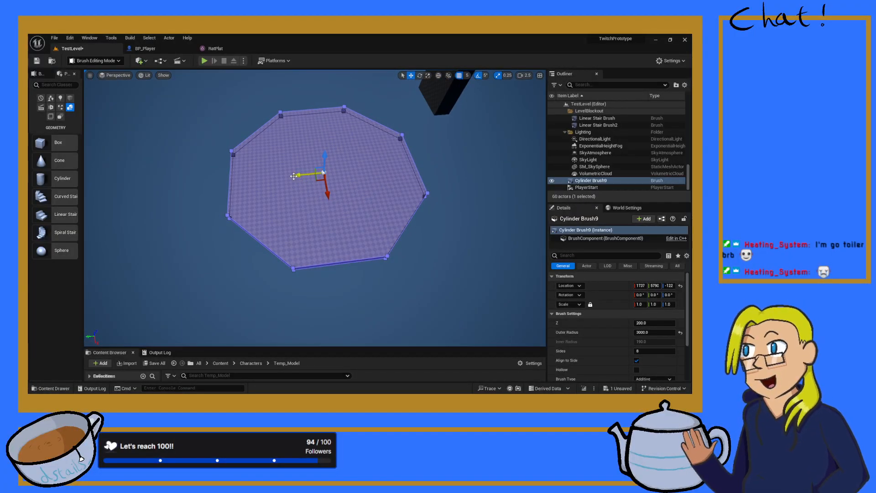
mouse_move(293, 176)
mouse_down()
mouse_move(323, 173)
mouse_move(360, 200)
mouse_move(370, 170)
mouse_up()
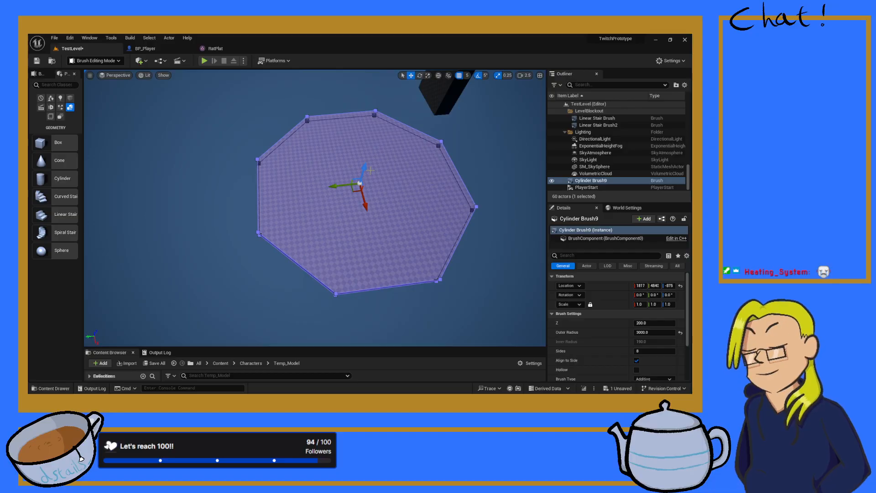
mouse_move(365, 169)
right_down()
mouse_move(367, 153)
mouse_move(447, 124)
mouse_move(507, 121)
mouse_move(469, 121)
mouse_move(470, 101)
mouse_move(470, 151)
mouse_move(483, 158)
mouse_move(475, 160)
right_up()
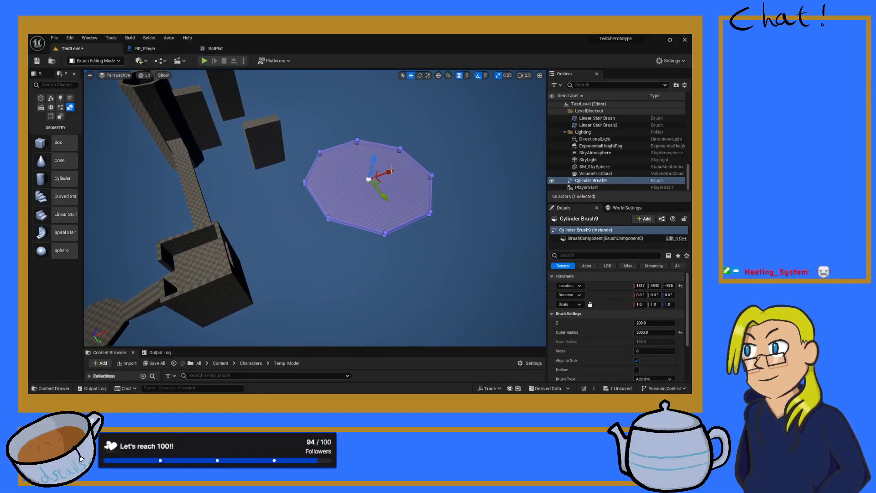
drag(391, 171, 438, 158)
- Set the cylinder brush's Z height to 9000, trying 800 and 2000 first
click(641, 323)
text(800)
key(Return)
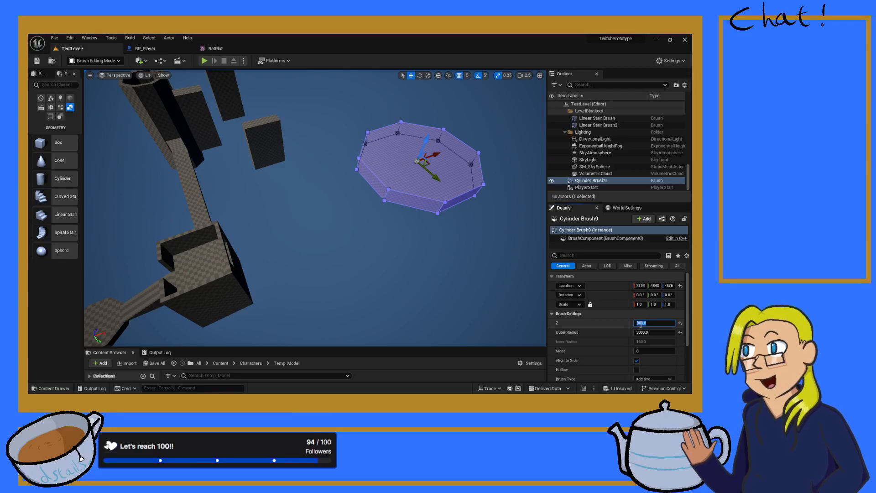
text(2000)
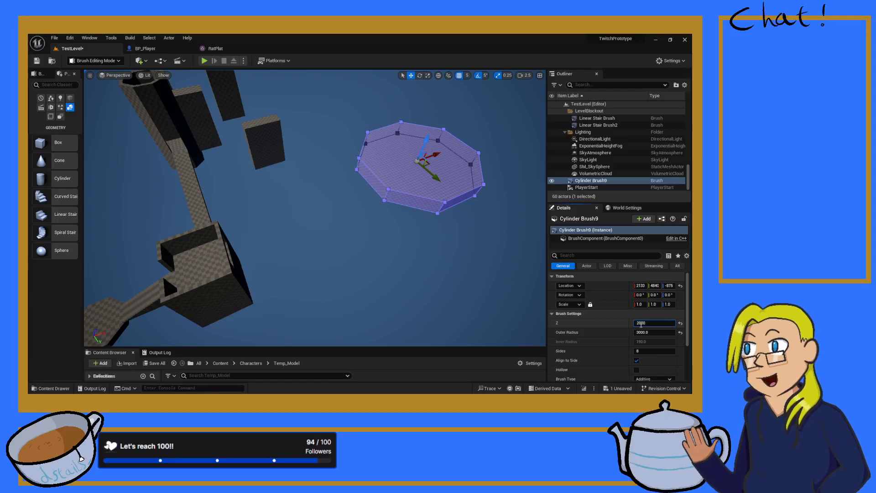
key(Return)
key(BackSpace)
text(9000)
key(Return)
- Raise the tall cylinder brush vertically so it stands as a tower beside the blockout
right_drag(219, 178, 219, 178)
right_drag(391, 174, 391, 174)
drag(353, 160, 356, 102)
right_drag(357, 102, 356, 102)
- Playtest from the breakable-floor room and view the new cylinder tower through the wall opening
right_drag(272, 190, 272, 191)
click(272, 190)
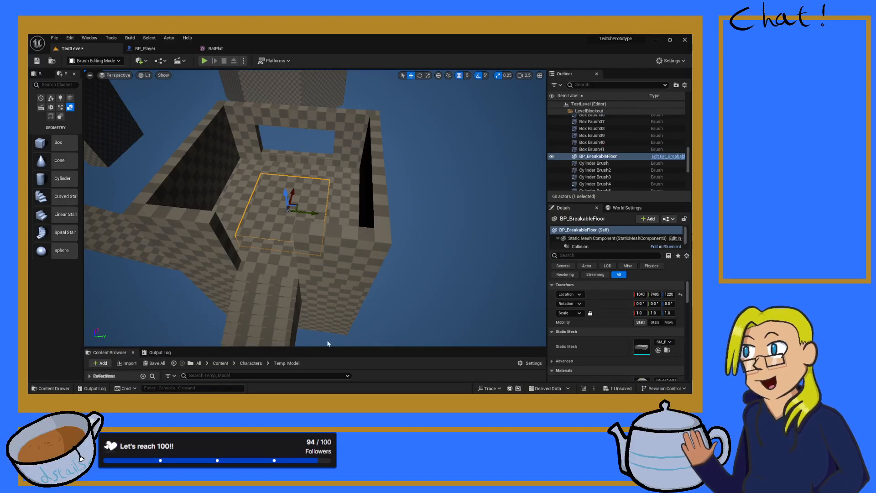
key(alt+p)
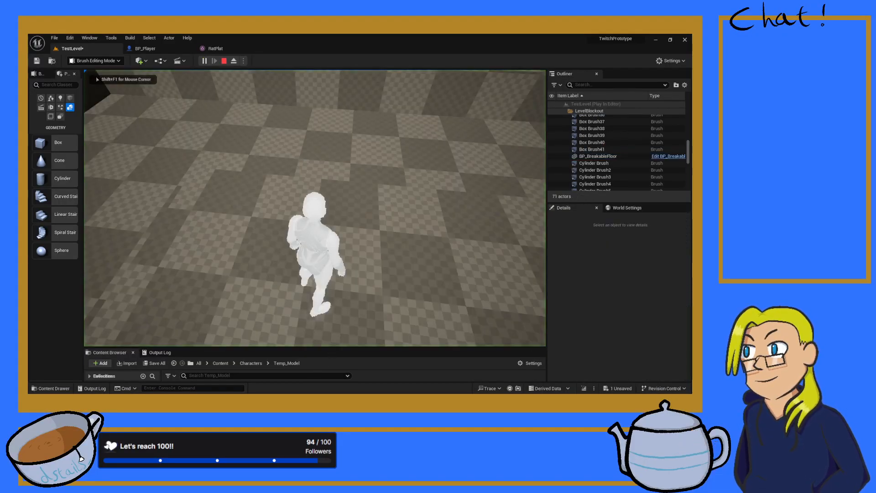
key(w)
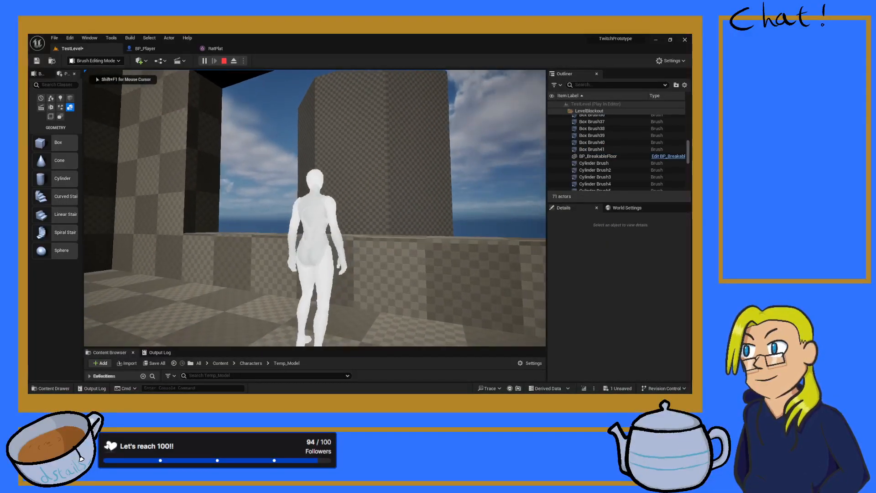
key(shift+F1)
key(Escape)
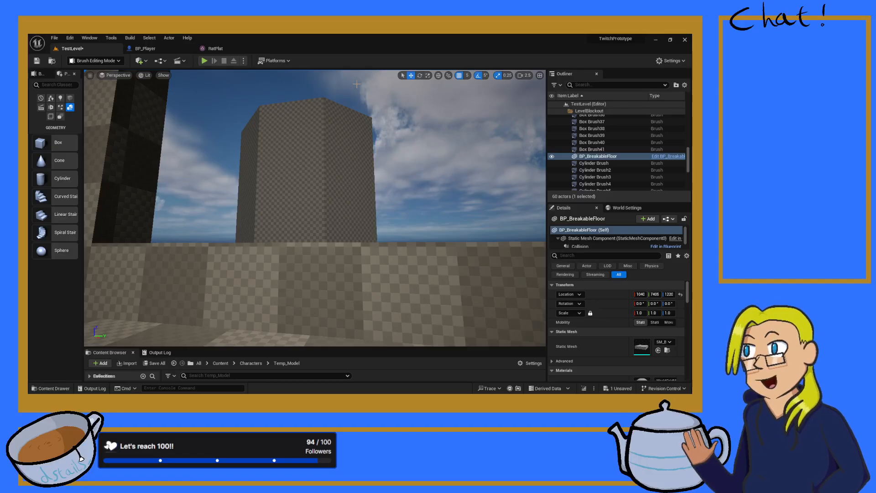
- Playtest the character's repeated jumps inside the walled room, ending the session when done
right_drag(334, 161, 292, 157)
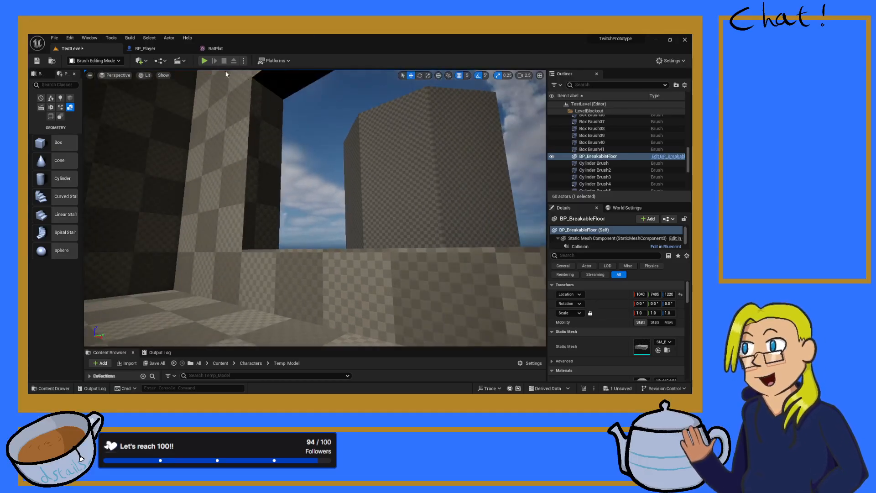
click(199, 62)
key(space)
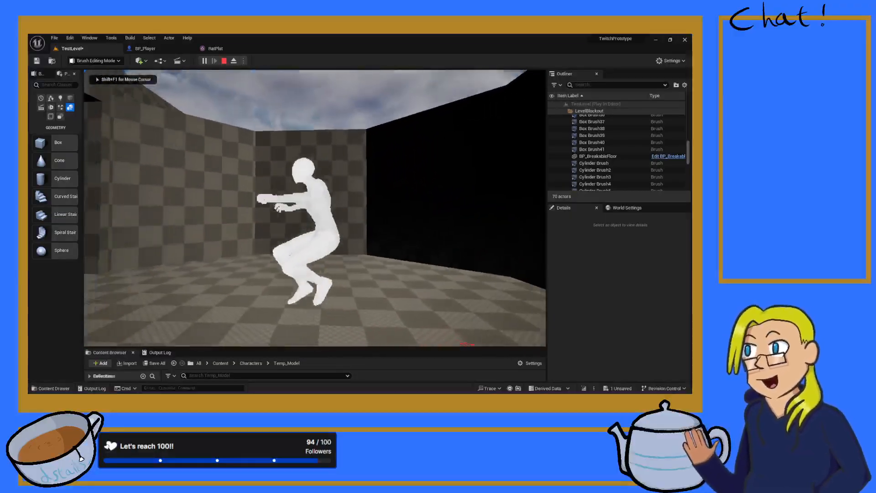
key(d)
key(space)
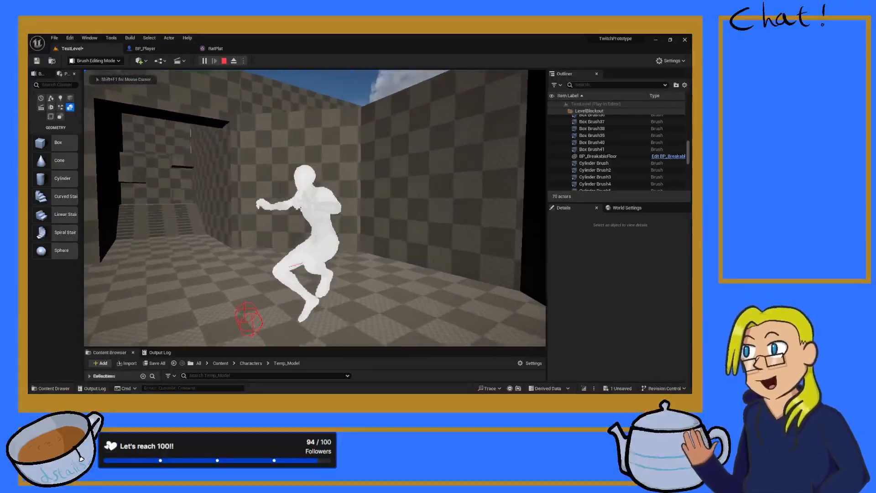
key(space)
key(space)
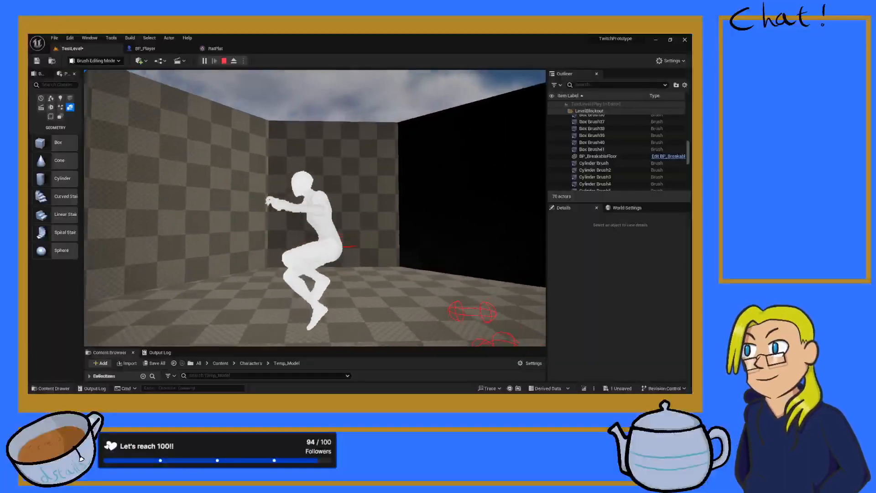
key(space)
key(Escape)
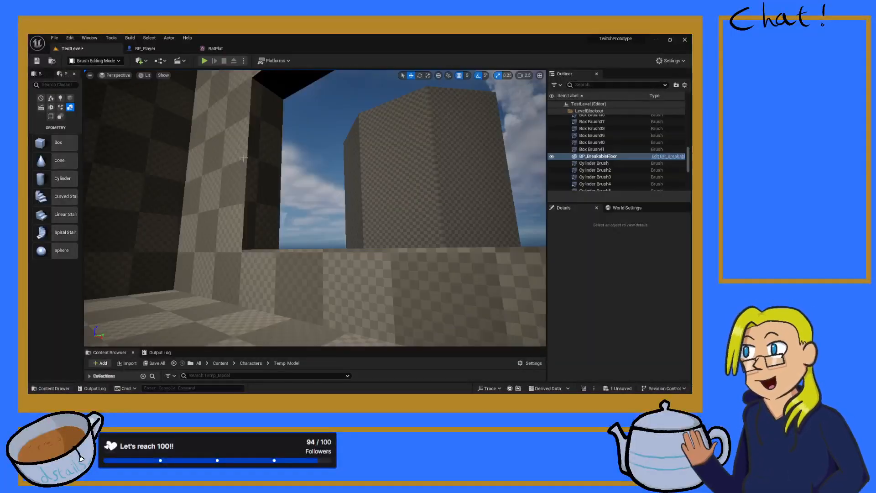
- Playtest a run up the staircase, jump to the upper level and follow the outdoor walkway
key(w)
right_drag(243, 159, 157, 142)
key(alt+p)
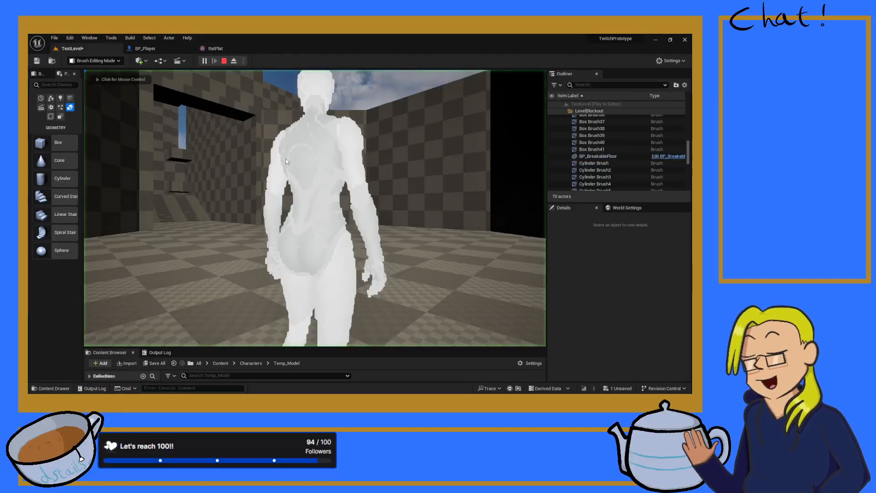
key(w)
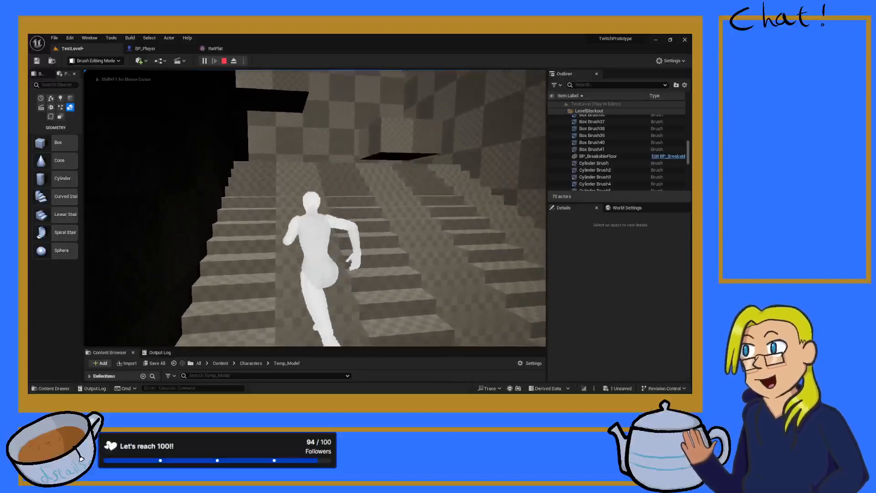
key(space)
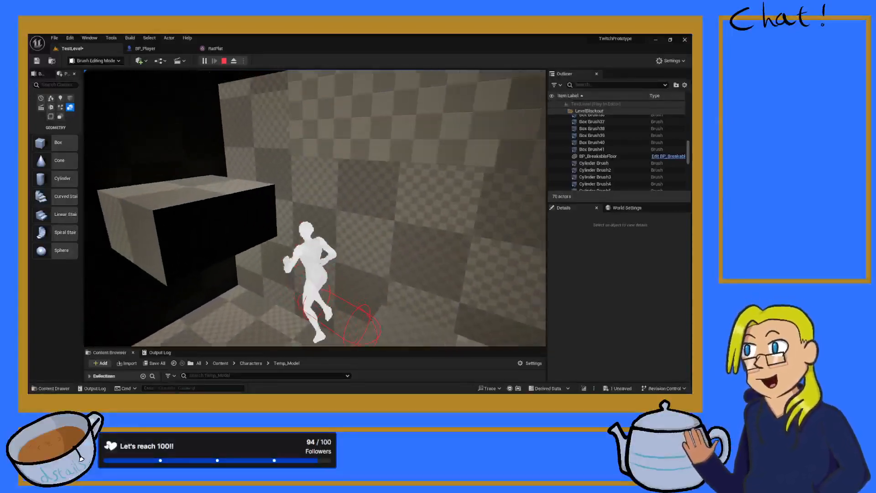
key(space)
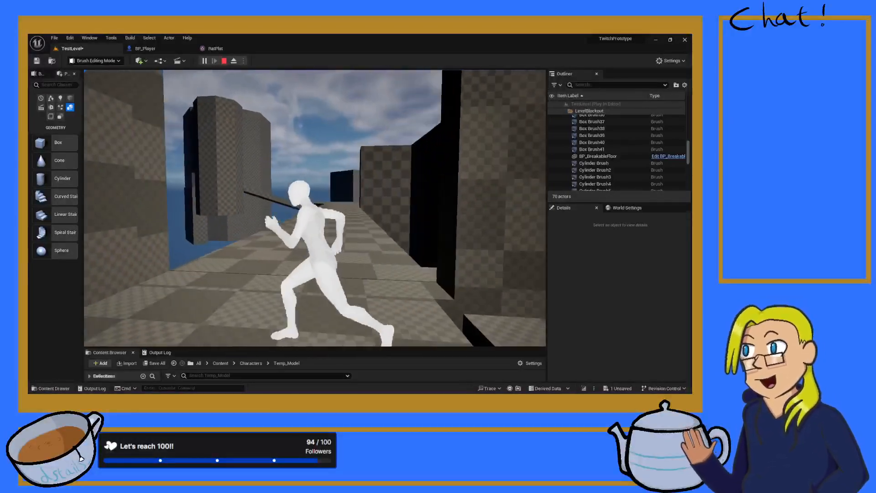
key(w)
key(w)
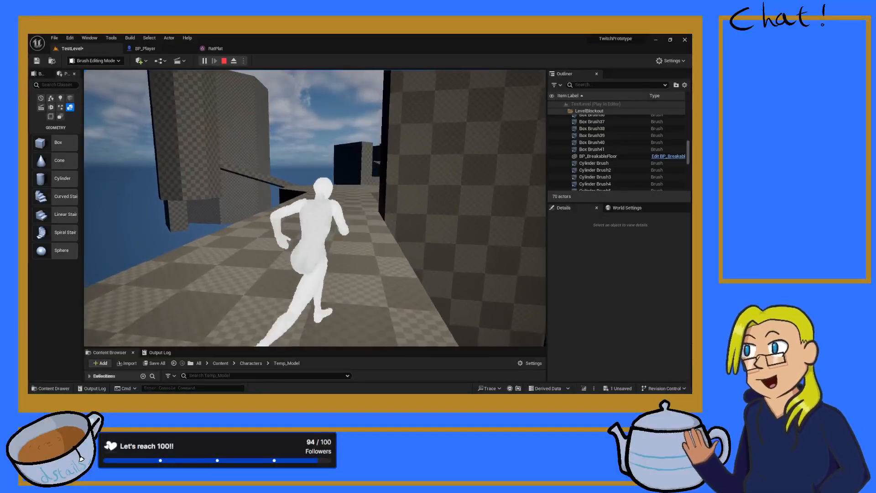
key(Escape)
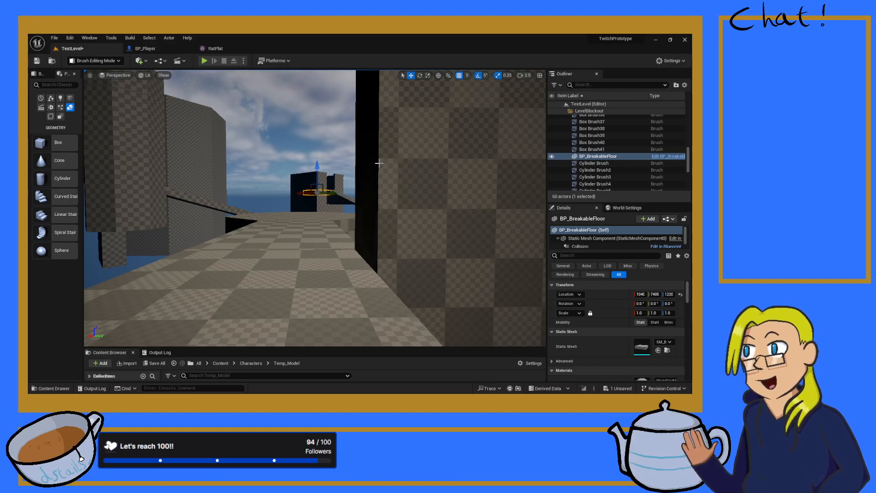
- Inspect the blockout from several angles, checking the spacing between the tall cylinder, the breakable-floor room and the floating blocks
alt+drag(300, 176, 466, 180)
key(w)
right_drag(315, 208, 274, 167)
key(f)
key(w)
key(s)
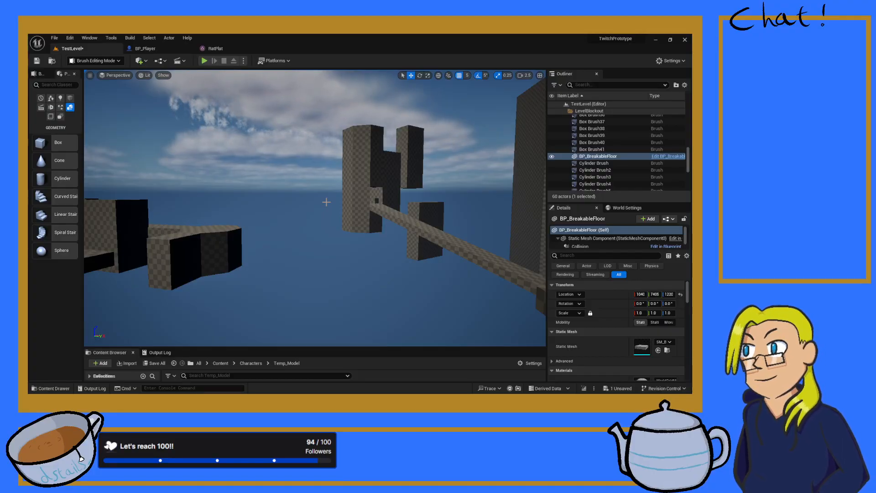
key(w)
mouse_move(296, 201)
right_down()
mouse_move(369, 201)
mouse_move(371, 209)
mouse_move(338, 209)
mouse_move(292, 231)
mouse_move(310, 229)
mouse_move(309, 191)
right_up()
key(s)
key(w)
key(s)
key(d)
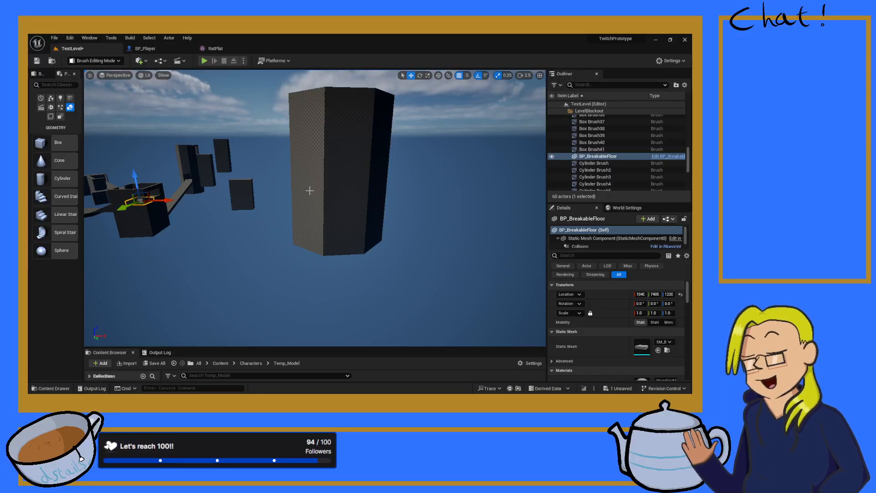
right_drag(310, 190, 387, 185)
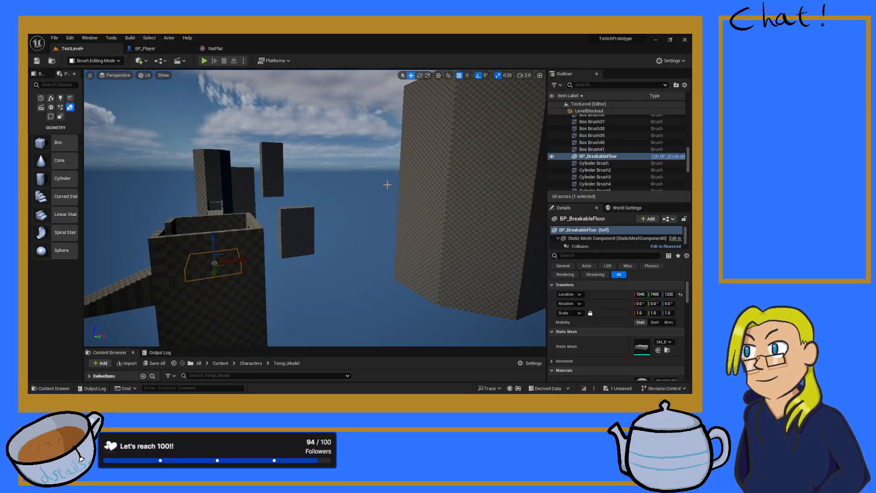
right_drag(387, 180, 364, 238)
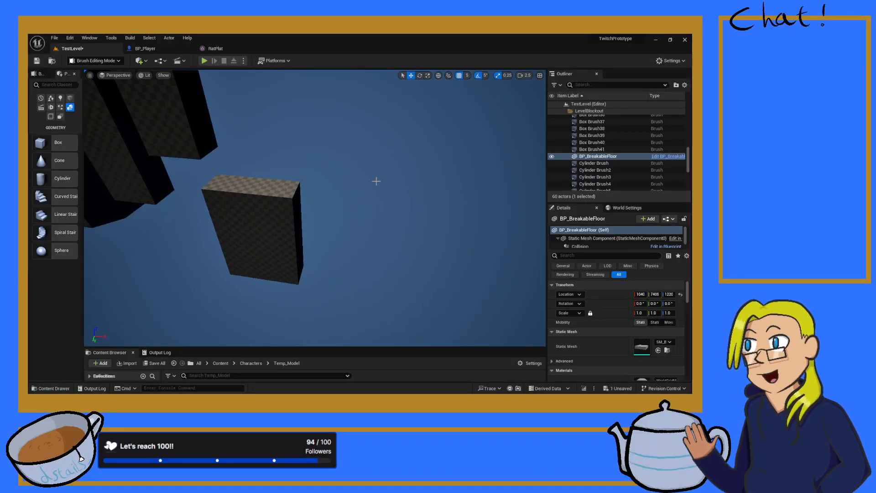
right_drag(387, 181, 396, 187)
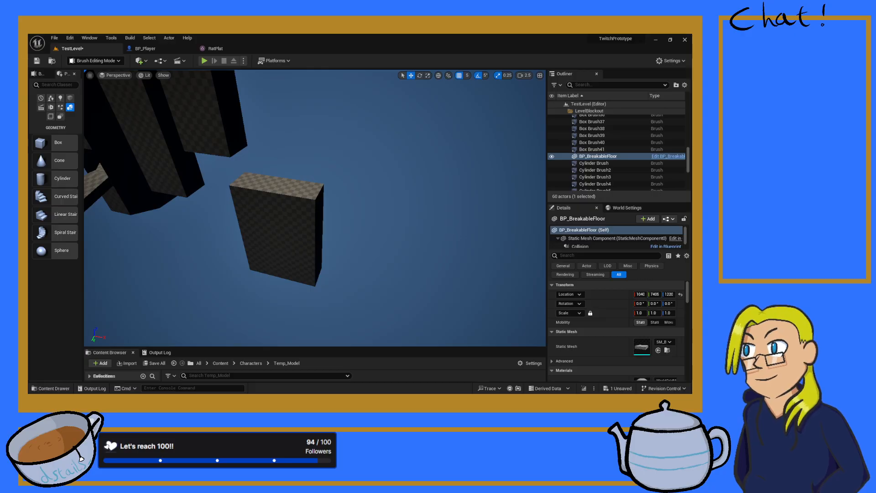
- Extrude the end face of the lone floating box brush, Box Brush41, outward along X to add a short end section
right_drag(320, 206, 265, 192)
right_drag(493, 176, 493, 203)
key(w)
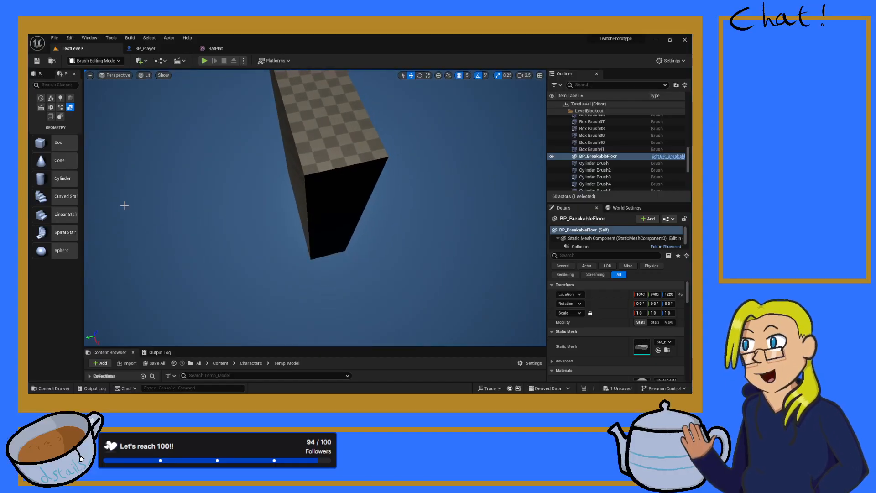
click(38, 74)
click(343, 199)
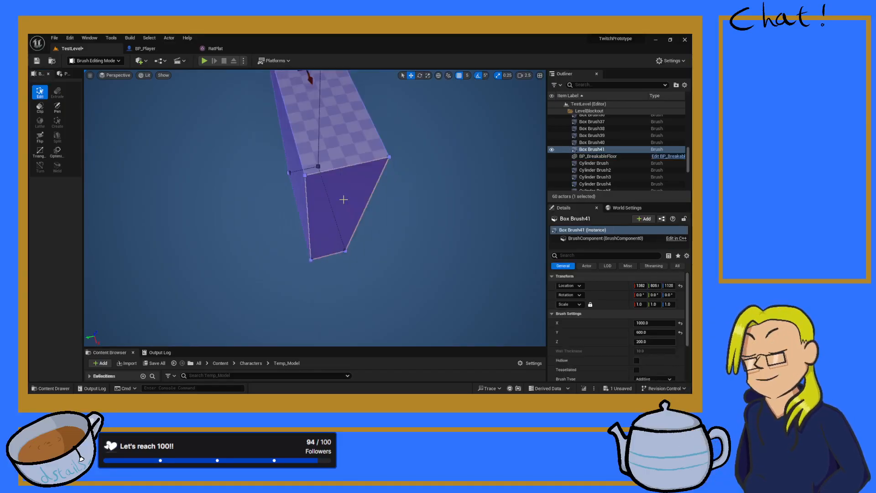
click(332, 205)
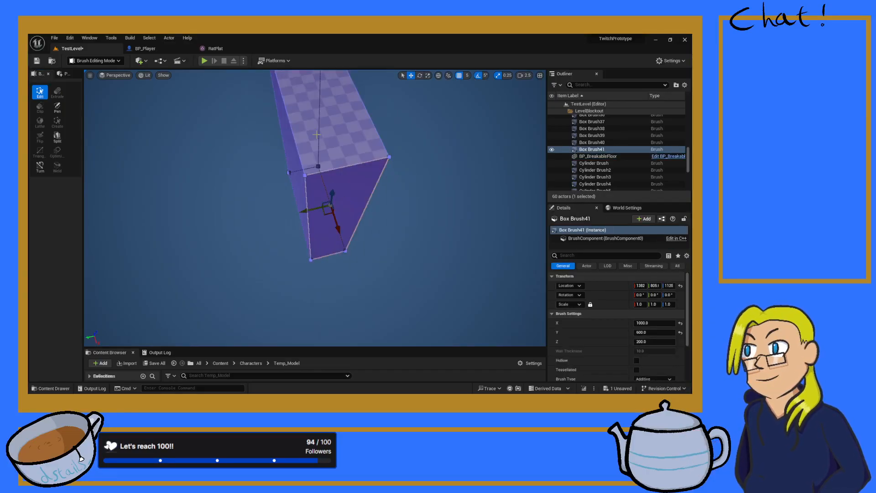
click(317, 135)
click(324, 195)
mouse_move(372, 224)
right_down()
mouse_move(335, 205)
mouse_move(346, 213)
right_up()
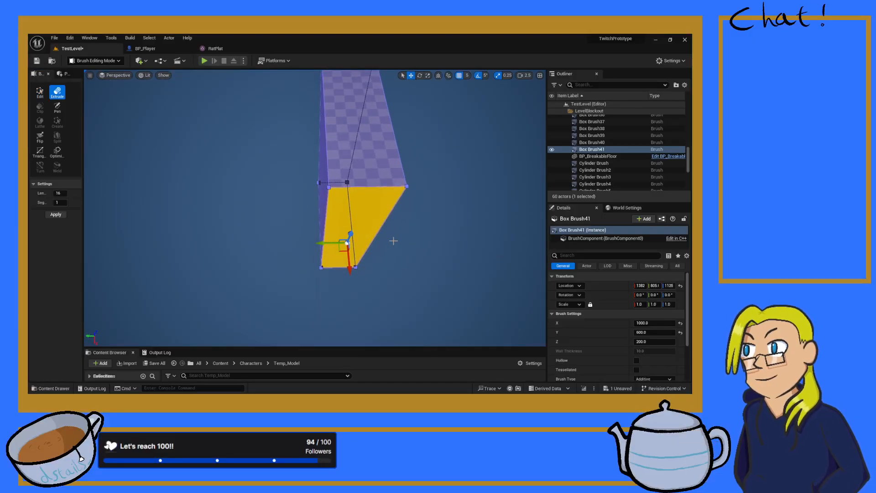
drag(351, 269, 359, 321)
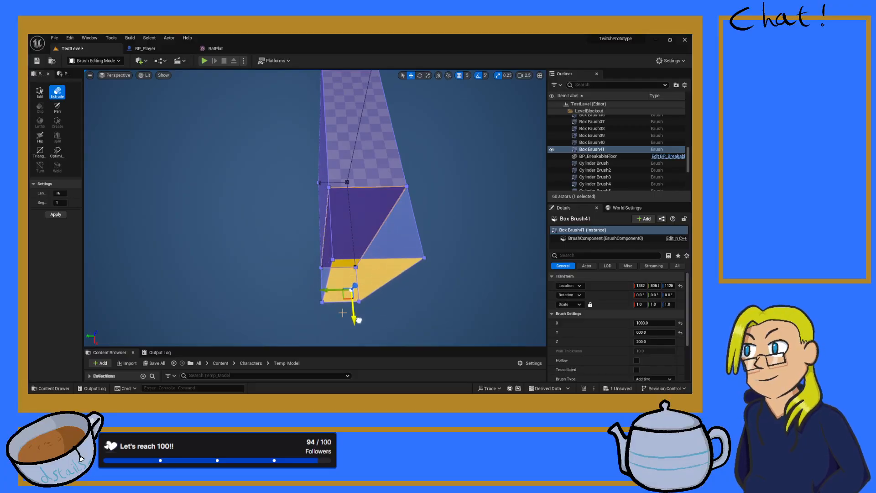
- Try to rotate the extruded end face and its near vertical edge on Box Brush41
right_drag(289, 227, 466, 227)
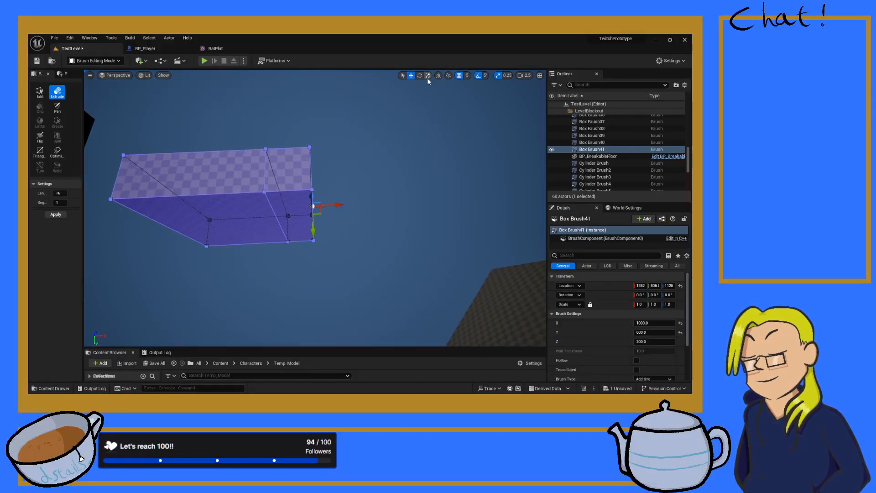
key(Escape)
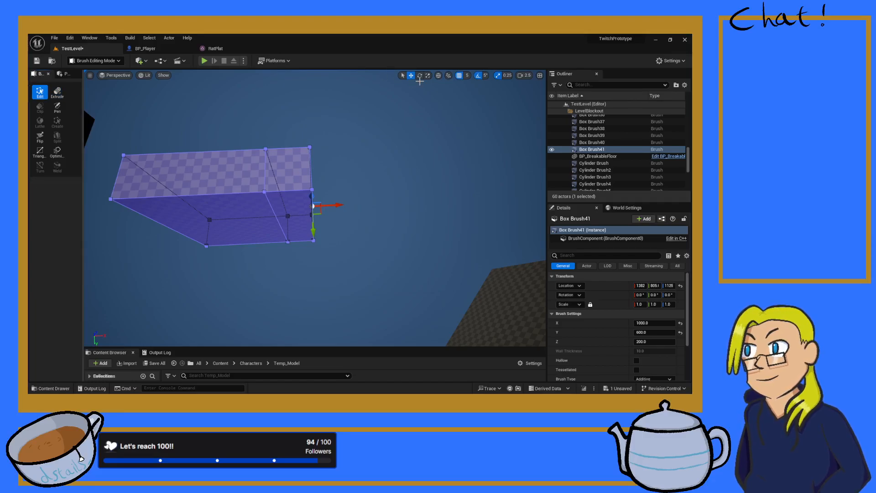
click(420, 76)
drag(353, 206, 345, 239)
right_drag(372, 245, 425, 249)
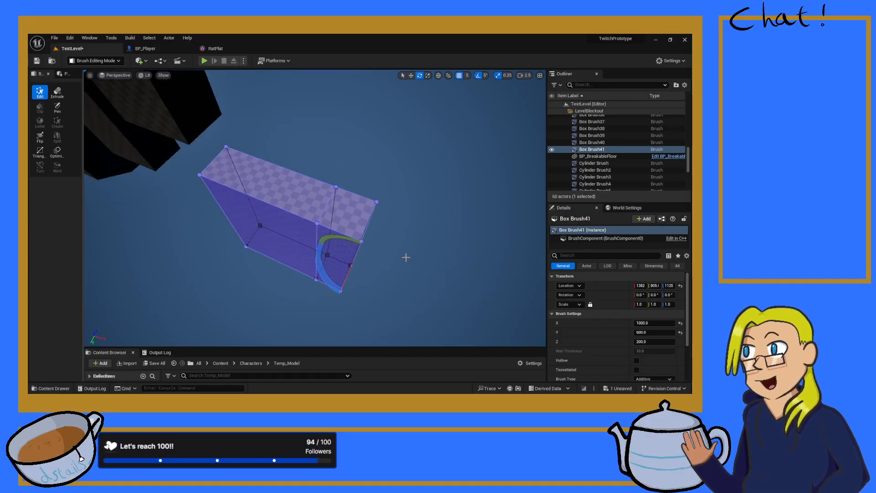
mouse_move(415, 258)
right_down()
mouse_move(374, 255)
mouse_move(381, 252)
right_up()
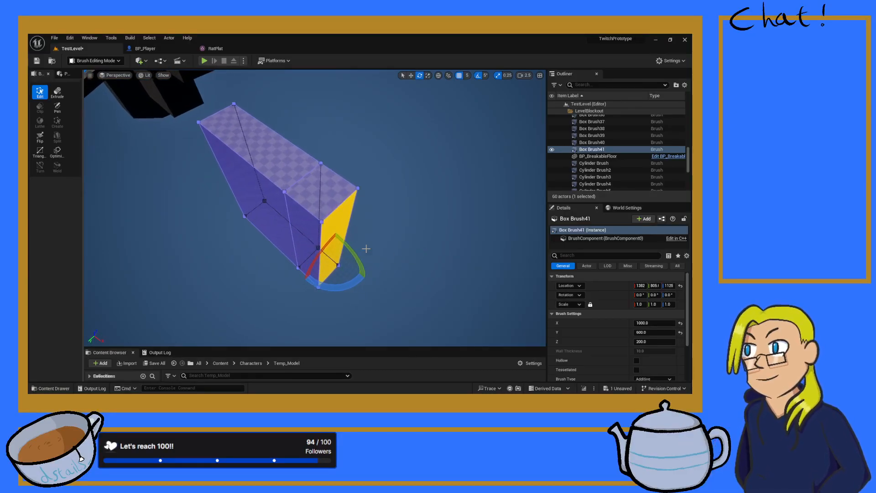
click(320, 235)
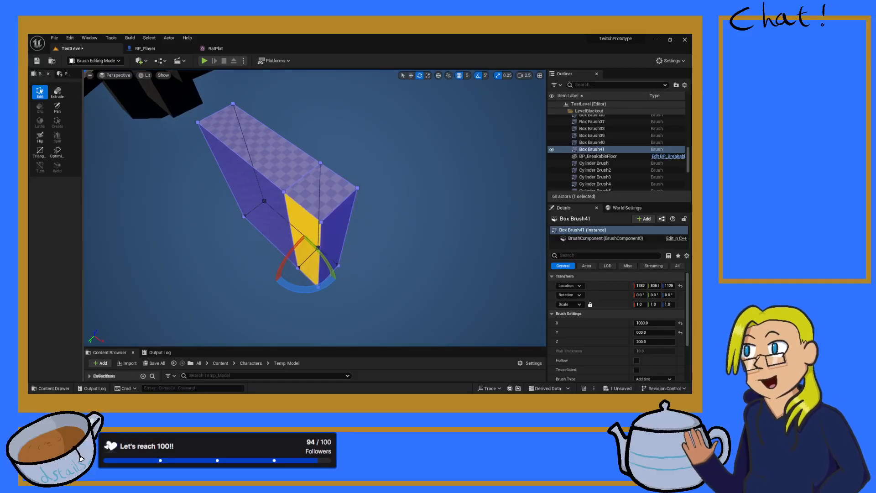
click(321, 237)
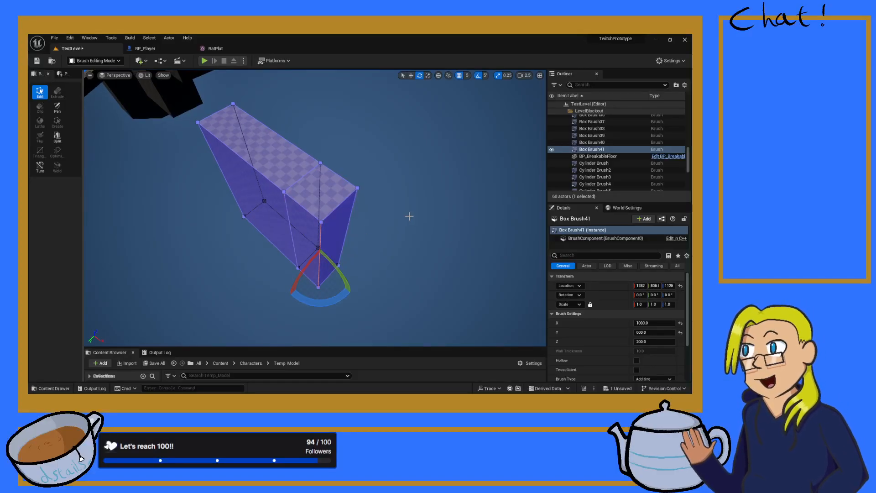
mouse_move(328, 306)
mouse_down()
mouse_move(343, 316)
mouse_move(358, 254)
mouse_move(315, 309)
mouse_up()
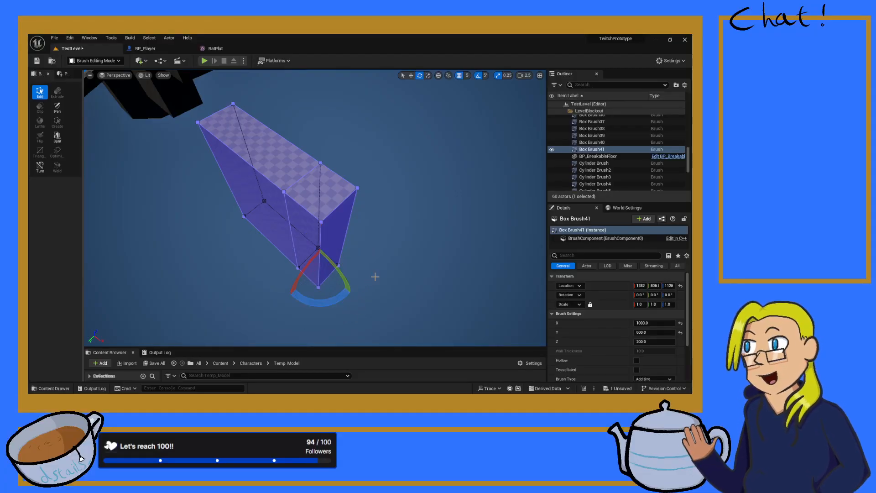
- Move the near vertical edge of Box Brush41's extruded end back along X to the original end corner
click(411, 75)
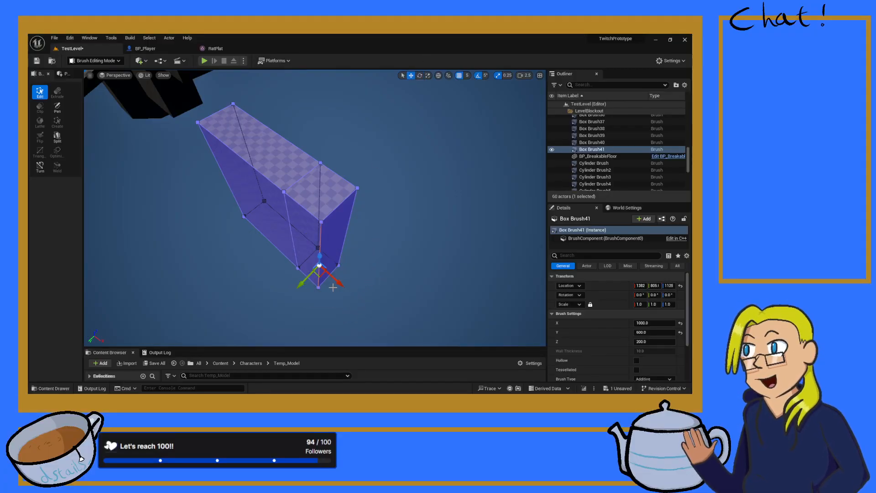
drag(342, 281, 313, 252)
mouse_move(364, 255)
right_down()
mouse_move(296, 257)
mouse_move(319, 255)
mouse_move(296, 249)
mouse_move(358, 305)
right_up()
key(d)
key(w)
key(a)
drag(332, 287, 319, 286)
scroll(390, 258, down, 6)
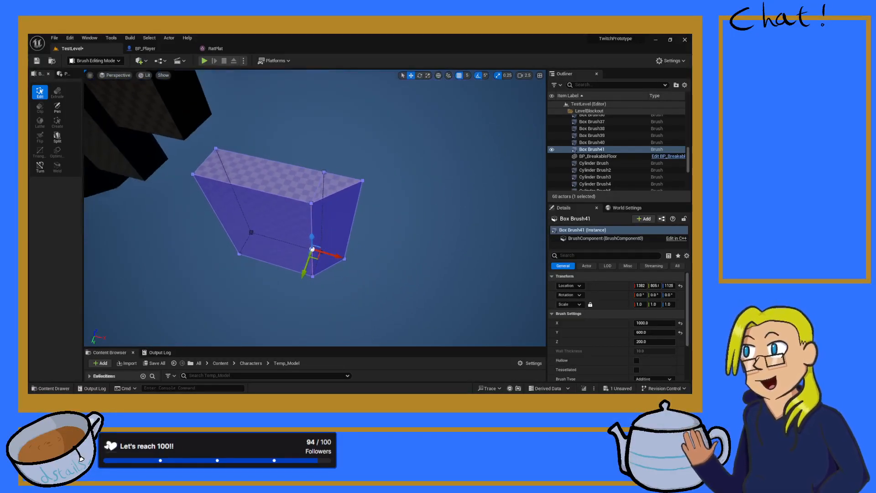
- Pull the outer vertical edge of the brush's tapered end along Y to form an angled end
click(306, 224)
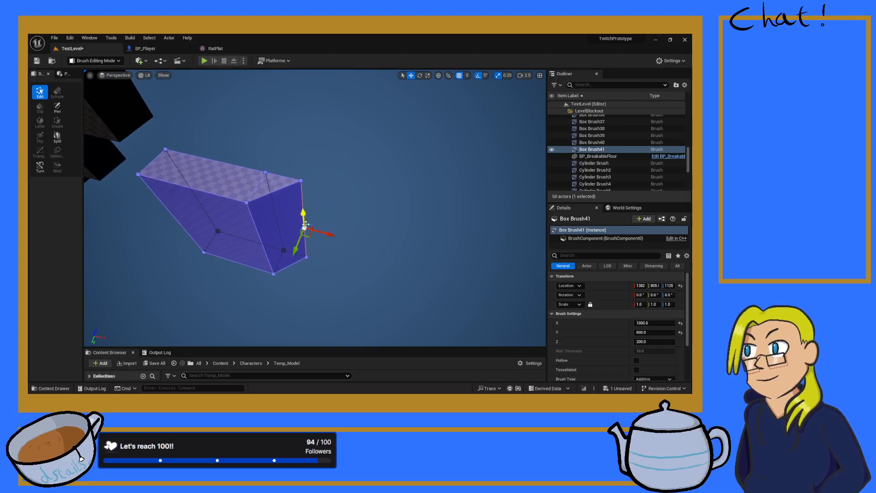
drag(295, 250, 250, 303)
mouse_move(250, 302)
right_down()
mouse_move(424, 294)
mouse_move(469, 278)
mouse_move(492, 299)
mouse_move(498, 338)
mouse_move(574, 308)
mouse_move(249, 301)
right_up()
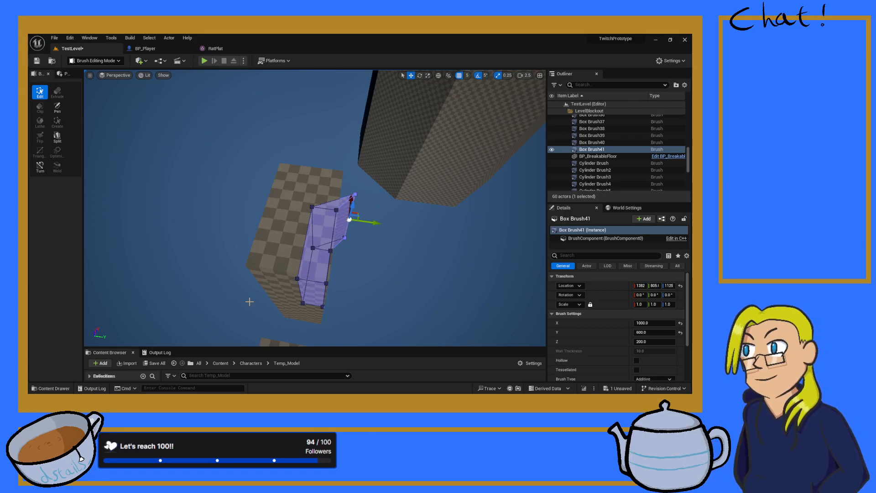
mouse_move(259, 283)
right_down()
mouse_move(194, 258)
mouse_move(238, 246)
mouse_move(260, 228)
mouse_move(201, 237)
mouse_move(253, 218)
mouse_move(356, 205)
mouse_move(330, 182)
right_up()
key(w)
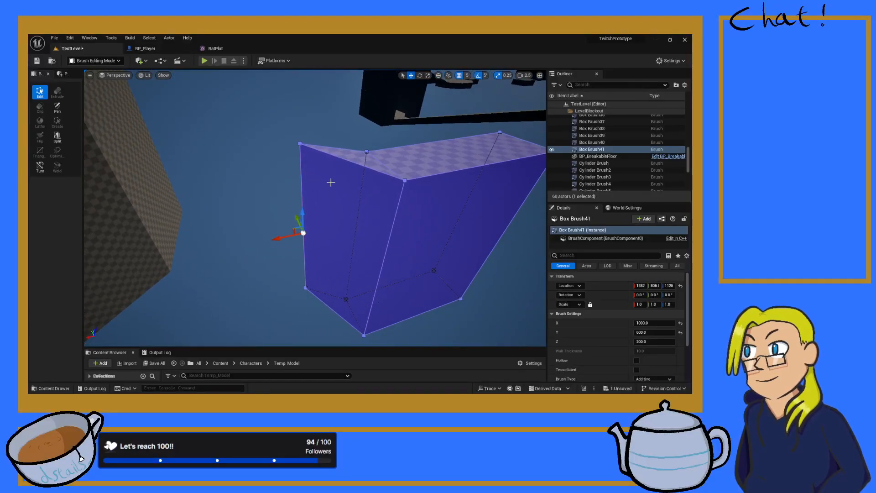
click(299, 144)
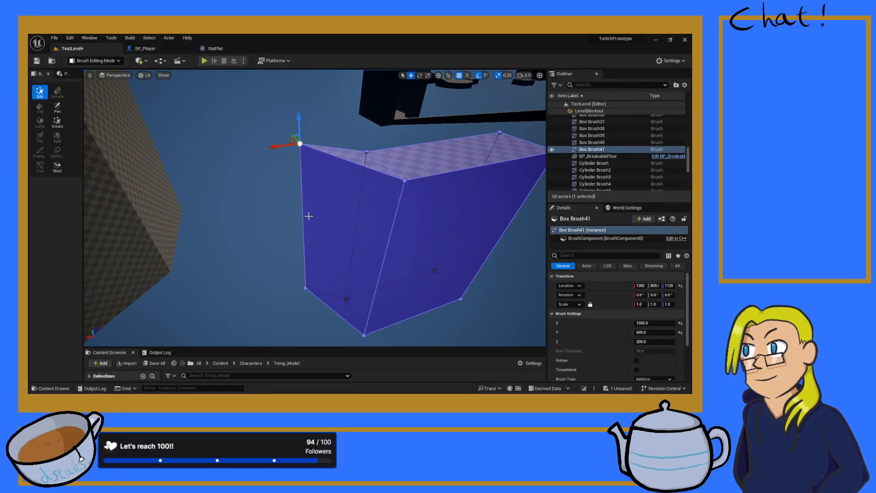
click(305, 288)
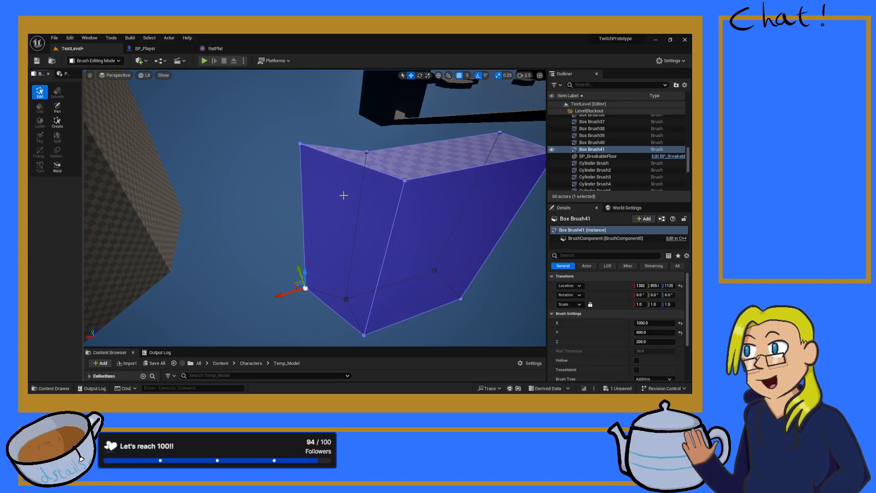
click(332, 210)
right_drag(332, 211, 338, 212)
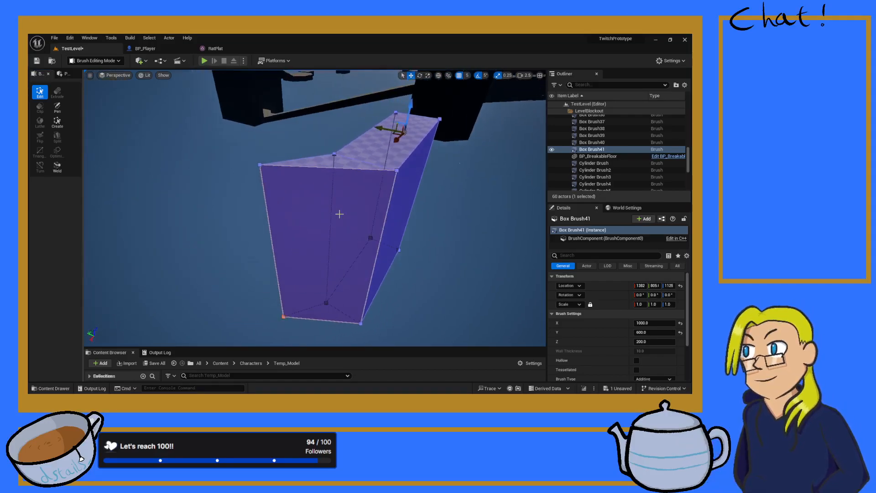
click(424, 190)
click(390, 190)
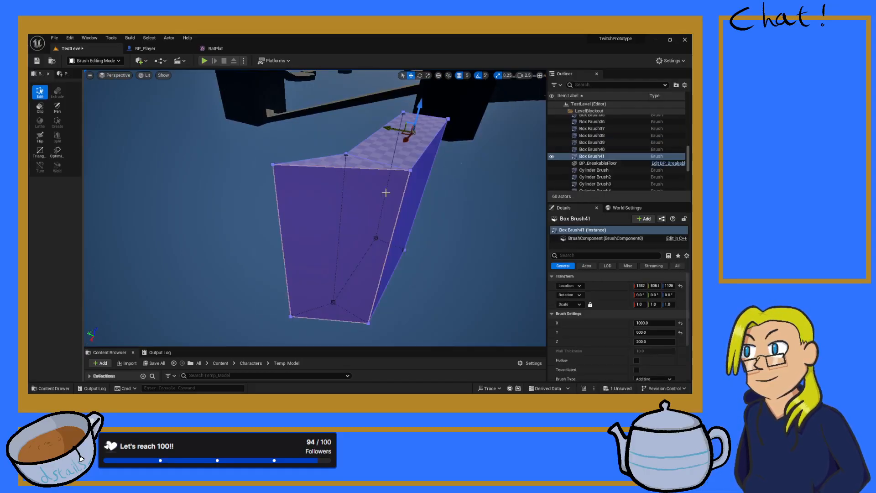
key(f)
scroll(309, 192, down, 5)
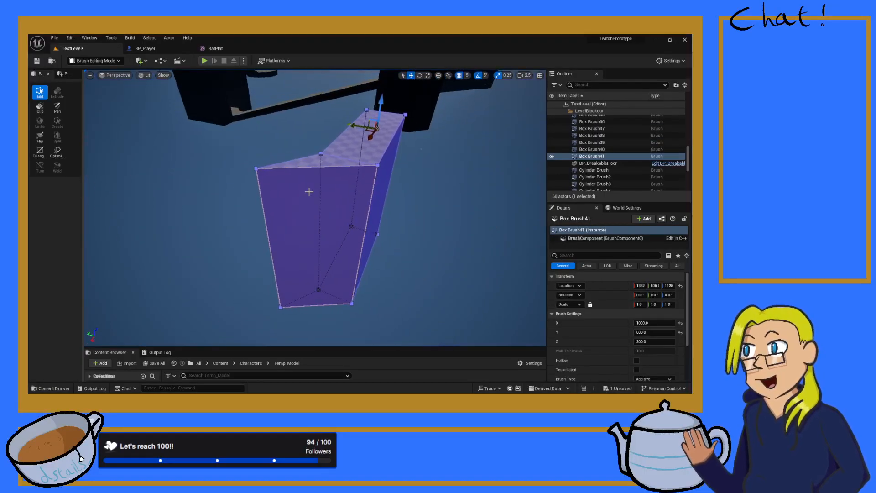
- Extrude the angled end face of Box Brush41 outward by a short distance, then return to the Edit tool
click(308, 191)
click(55, 91)
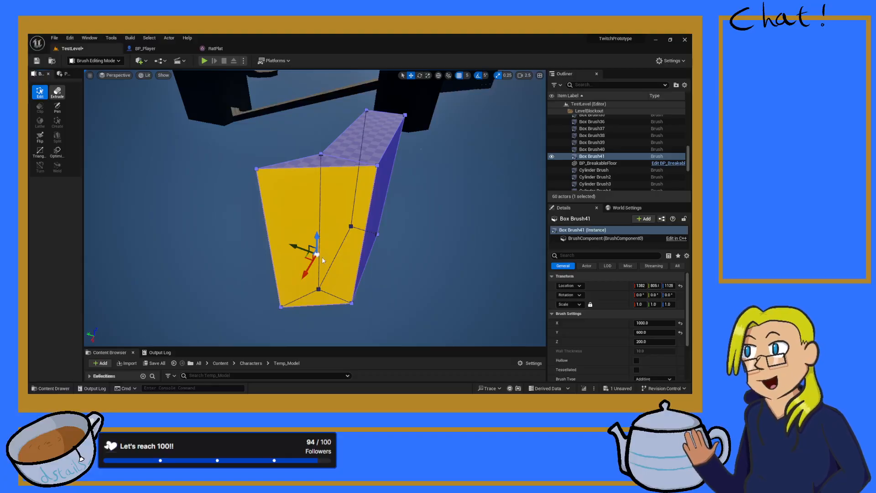
drag(319, 276, 332, 276)
key(a)
mouse_move(332, 277)
right_down()
mouse_move(392, 273)
mouse_move(338, 271)
mouse_move(353, 272)
right_up()
key(d)
key(s)
key(w)
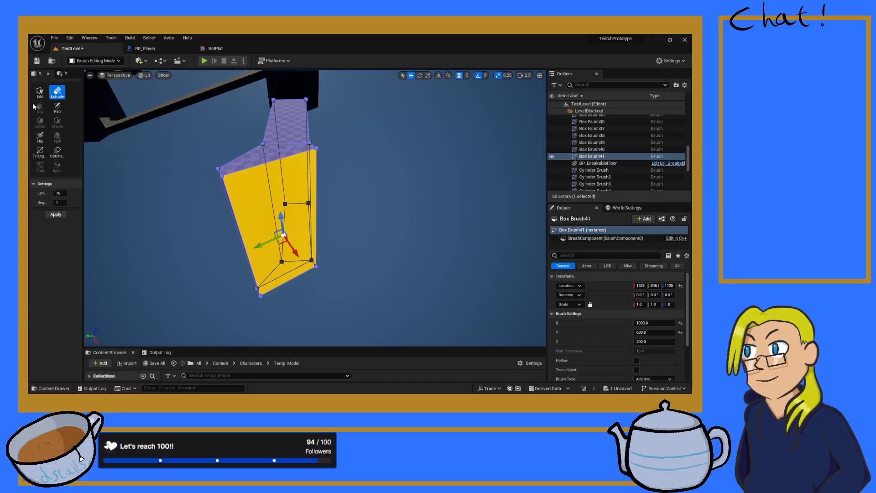
click(40, 93)
key(a)
mouse_move(191, 173)
right_down()
mouse_move(219, 187)
mouse_move(217, 206)
right_up()
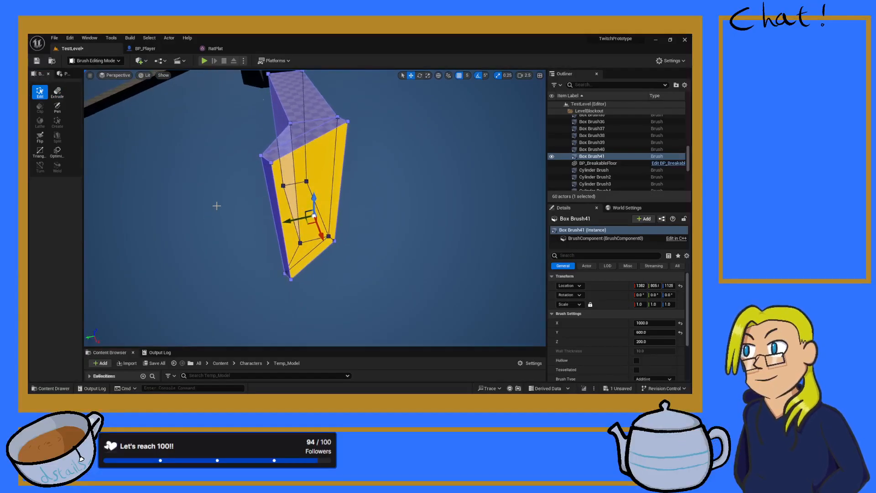
- Shift the near outer vertical edge of the newly extruded section inward along X toward the adjoining inner edge
click(218, 206)
scroll(220, 202, up, 3)
click(279, 169)
click(279, 169)
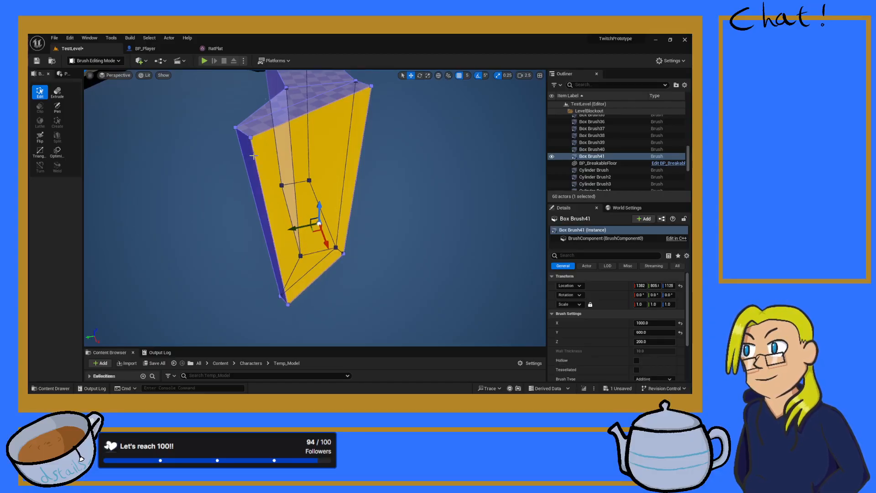
click(253, 156)
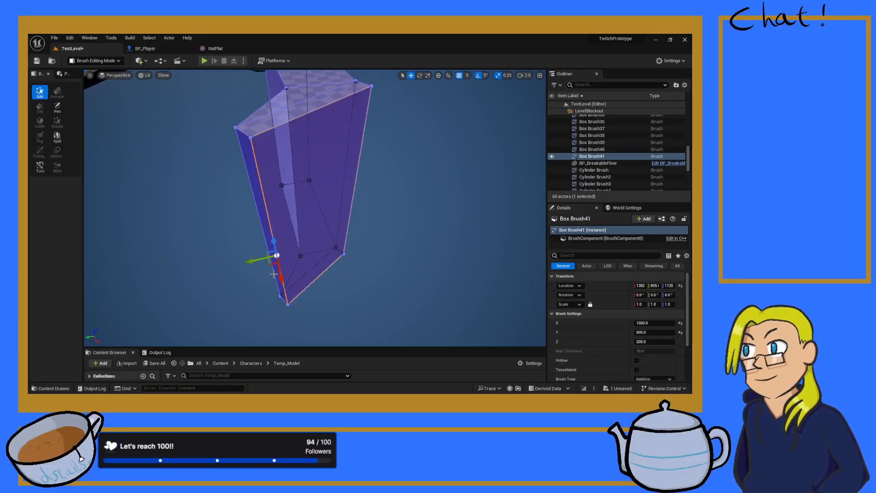
key(a)
right_drag(347, 234, 409, 235)
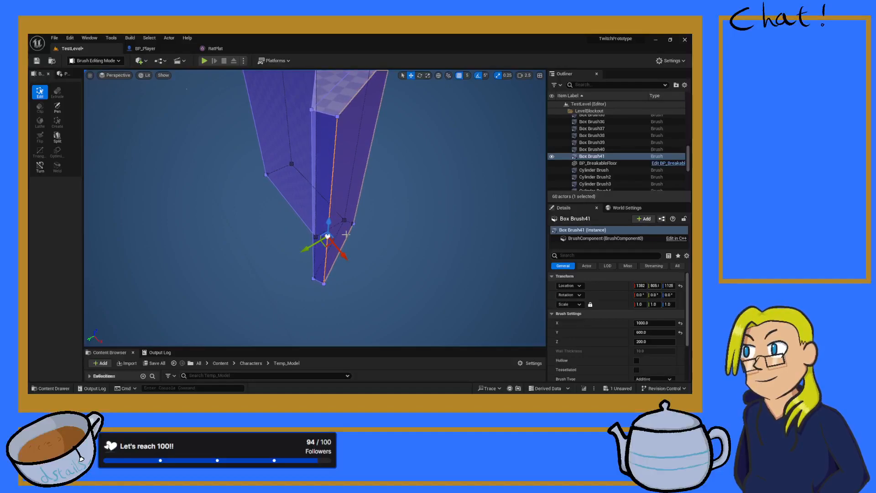
click(313, 231)
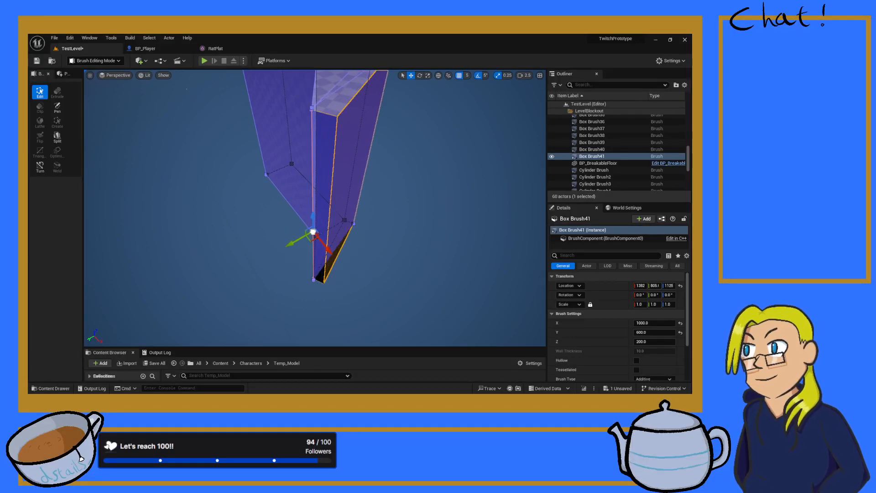
right_drag(313, 231, 356, 203)
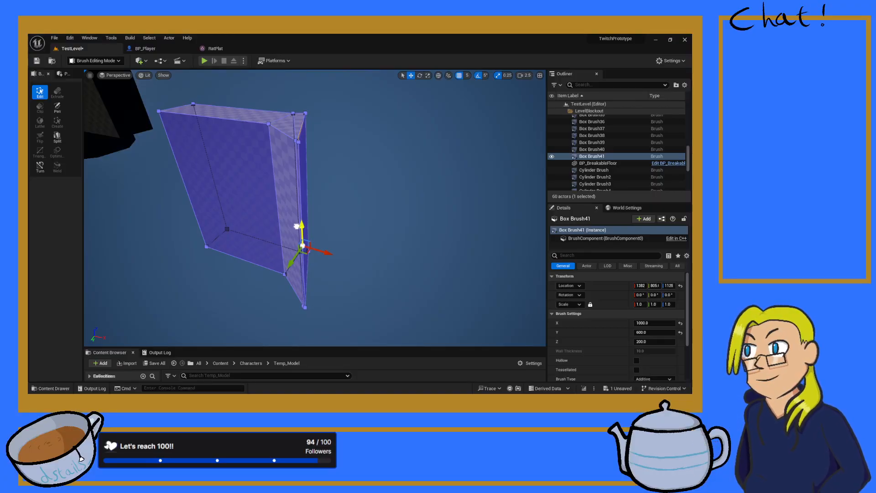
mouse_move(297, 225)
right_down()
mouse_move(296, 204)
mouse_move(291, 247)
right_up()
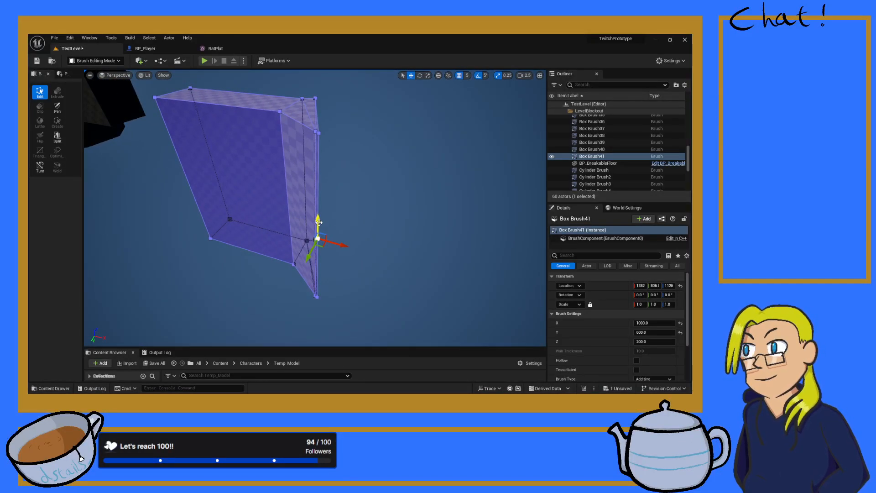
mouse_move(327, 250)
right_down()
mouse_move(328, 238)
mouse_move(340, 236)
mouse_move(329, 250)
right_up()
drag(345, 209, 338, 208)
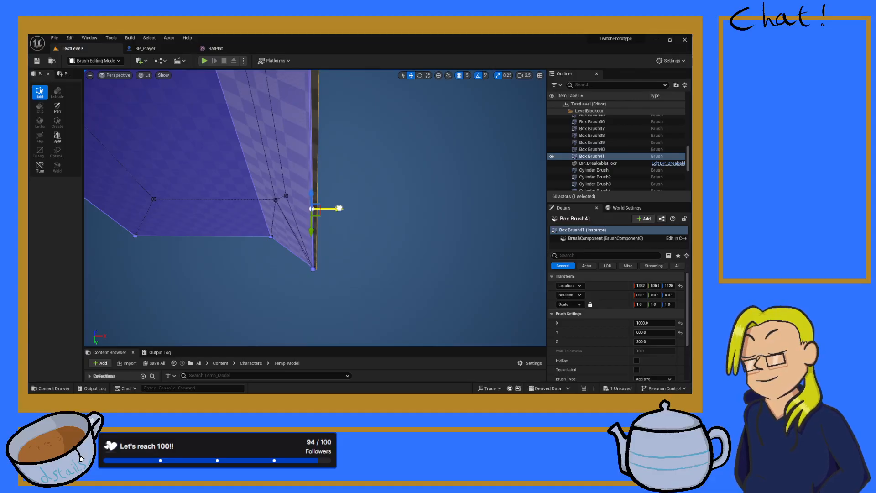
- Pull the angled end's outer vertical edge outward along X, comparing the shape by undoing and redoing the last edit
mouse_move(339, 208)
right_down()
mouse_move(337, 160)
mouse_move(326, 151)
mouse_move(297, 182)
mouse_move(301, 151)
mouse_move(285, 219)
mouse_move(342, 205)
right_up()
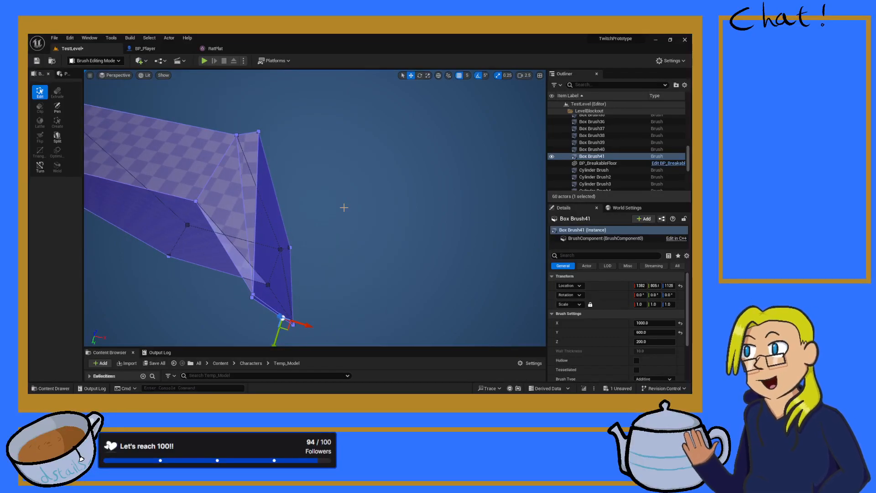
drag(306, 325, 320, 329)
right_drag(338, 312, 370, 308)
key(ctrl+z)
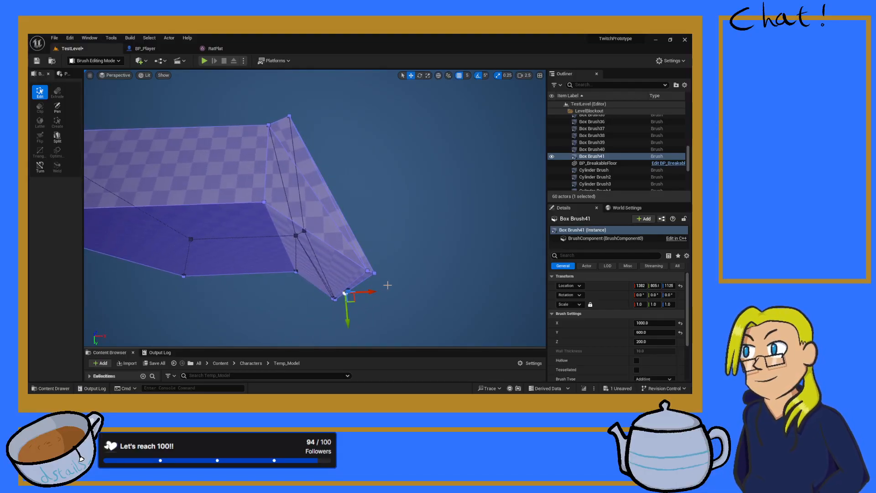
key(ctrl+y)
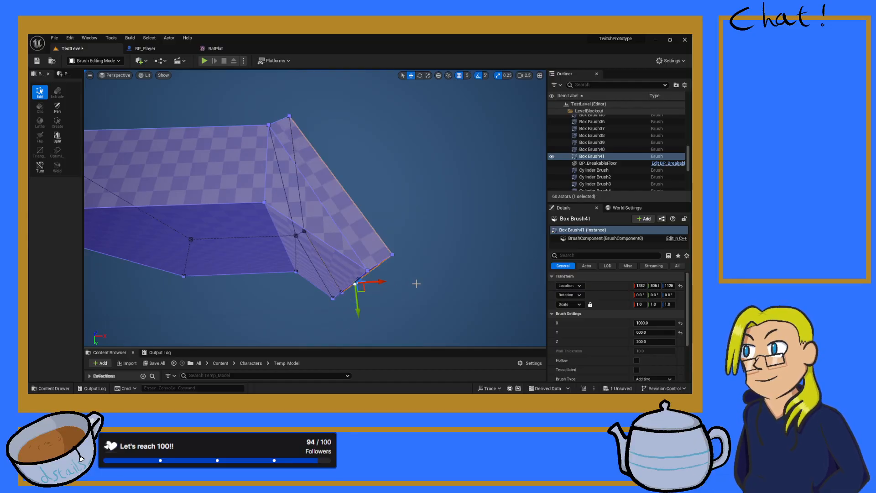
right_drag(416, 283, 251, 284)
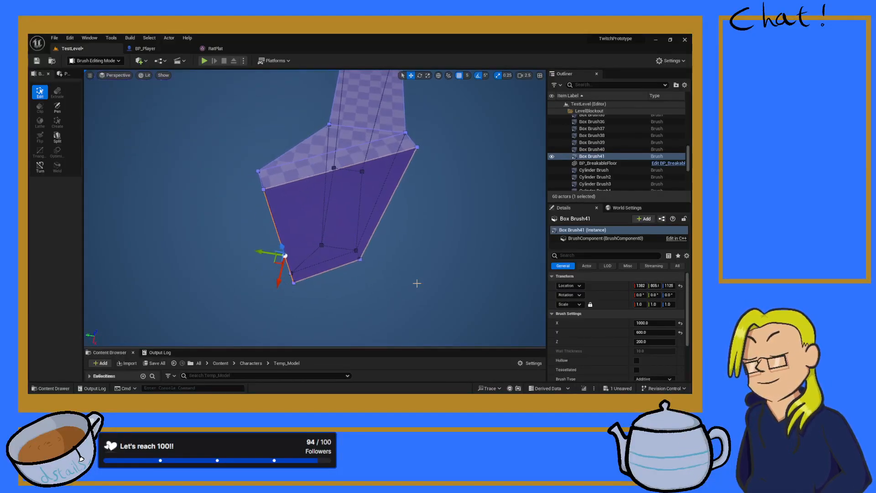
click(397, 191)
click(394, 190)
click(399, 191)
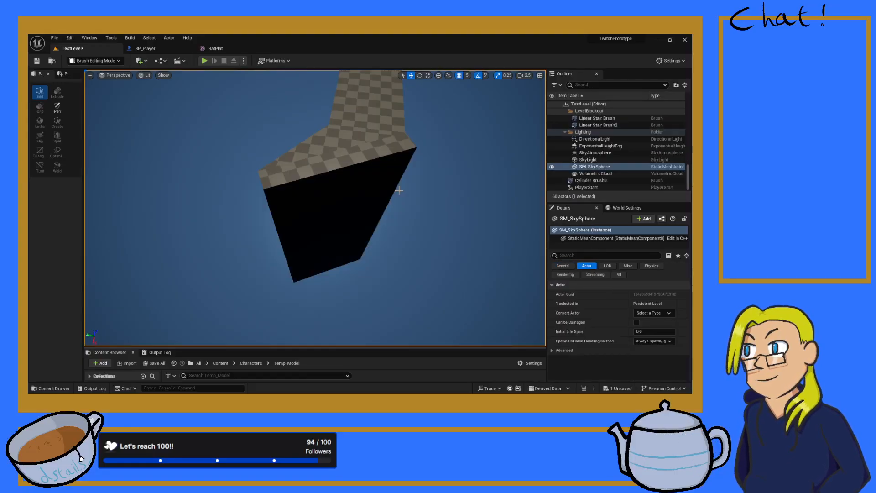
click(611, 238)
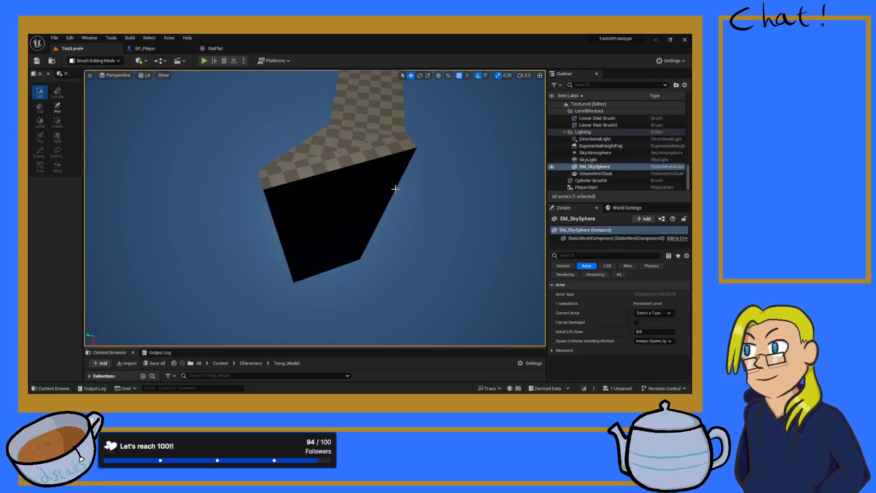
click(381, 180)
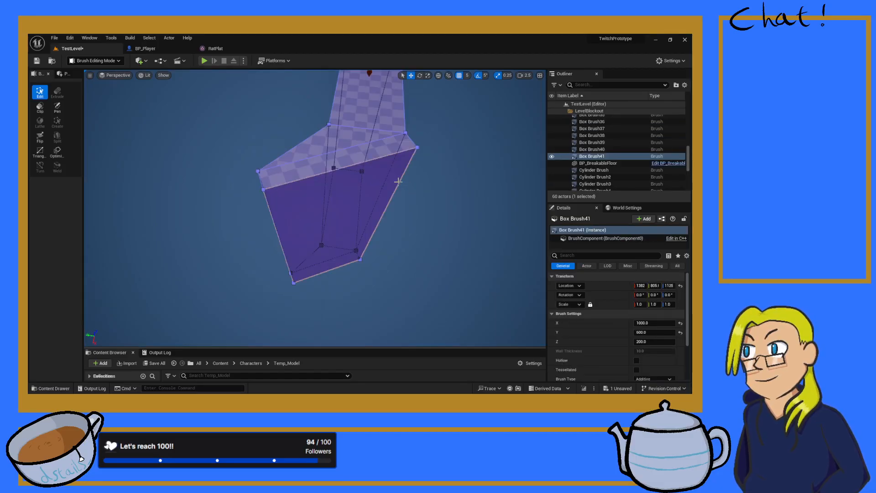
- Pull the angled end's outer vertical edge on Box Brush41 outward along X and nudge it slightly along Y
click(400, 181)
key(w)
mouse_move(401, 180)
right_down()
mouse_move(342, 181)
mouse_move(378, 191)
mouse_move(432, 188)
mouse_move(410, 188)
mouse_move(409, 205)
right_up()
key(s)
key(a)
scroll(393, 187, down, 4)
scroll(417, 187, down, 1)
key(w)
key(s)
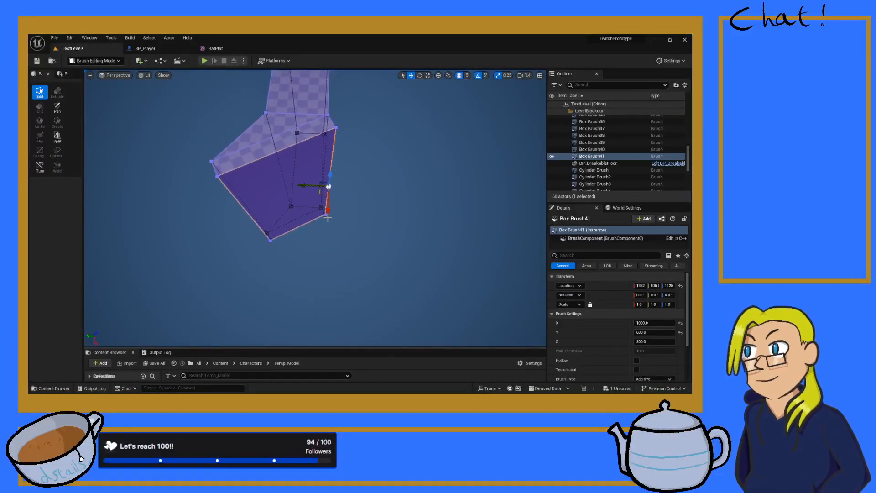
drag(329, 206, 332, 235)
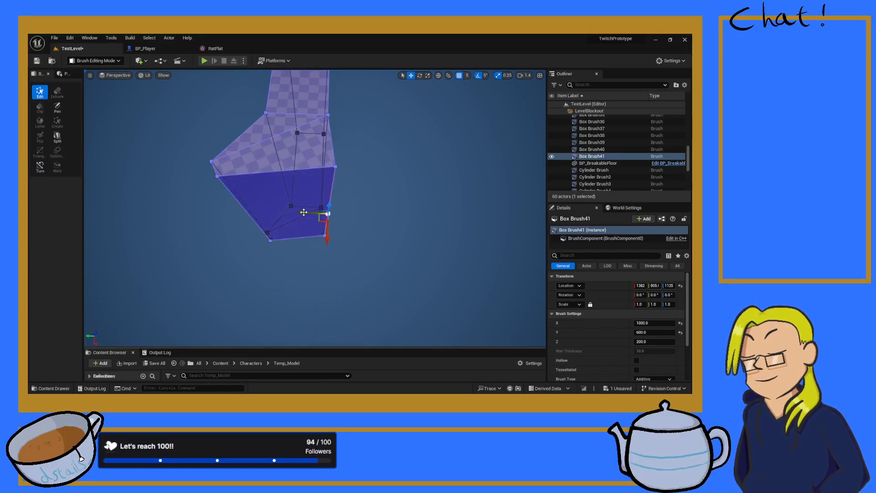
drag(299, 211, 297, 212)
- Try shifting the upper outer corner vertex of the angled end slightly along X
mouse_move(297, 211)
right_down()
mouse_move(299, 187)
mouse_move(483, 219)
mouse_move(552, 207)
mouse_move(532, 208)
right_up()
key(a)
key(d)
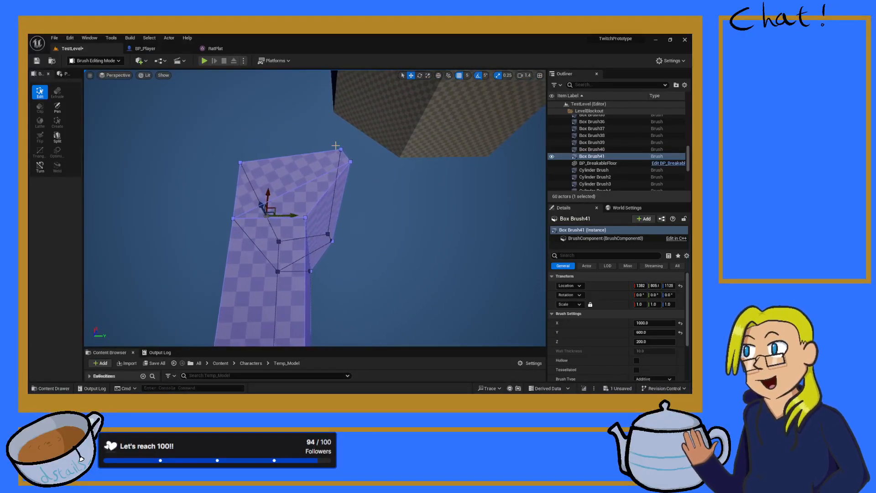
click(341, 150)
key(d)
right_drag(365, 144, 356, 145)
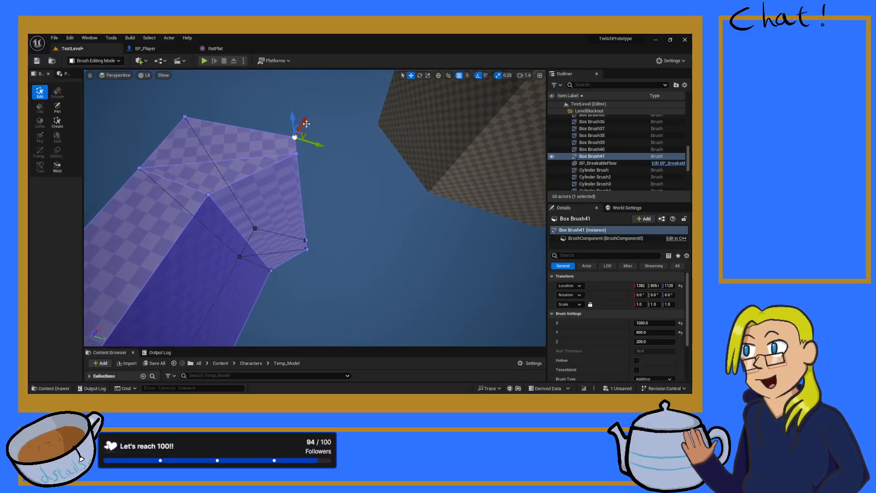
drag(297, 124, 300, 126)
key(a)
mouse_move(299, 127)
right_down()
mouse_move(393, 133)
mouse_move(401, 122)
right_up()
key(a)
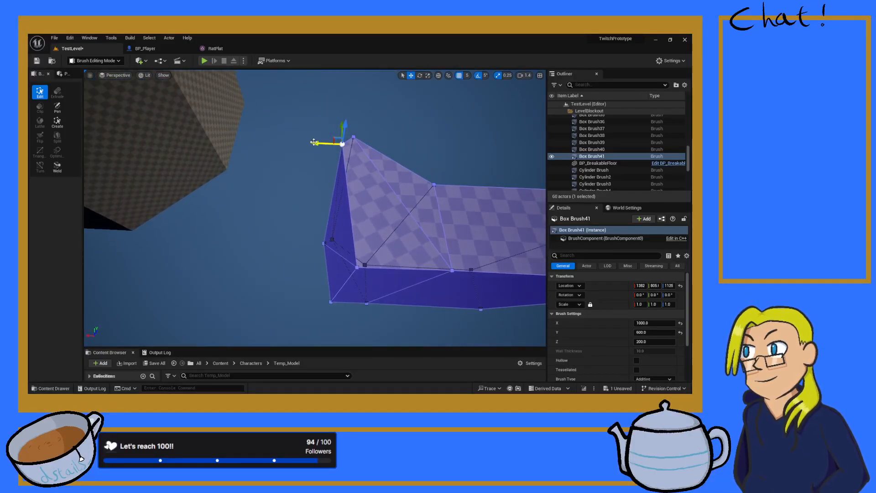
- Try shifting the same corner vertex along Y, then undo both vertex moves
drag(319, 143, 326, 144)
key(d)
right_drag(327, 144, 439, 141)
key(d)
key(a)
key(a)
key(d)
right_drag(357, 172, 363, 168)
key(ctrl+z)
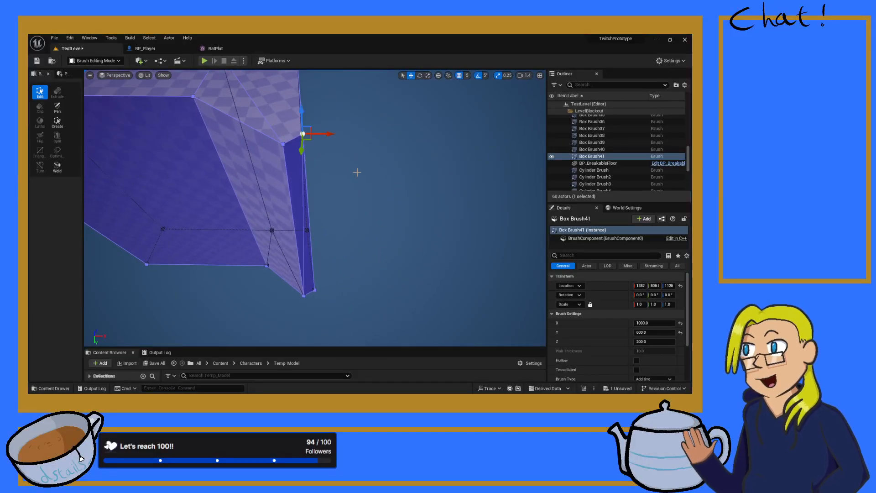
key(ctrl+z)
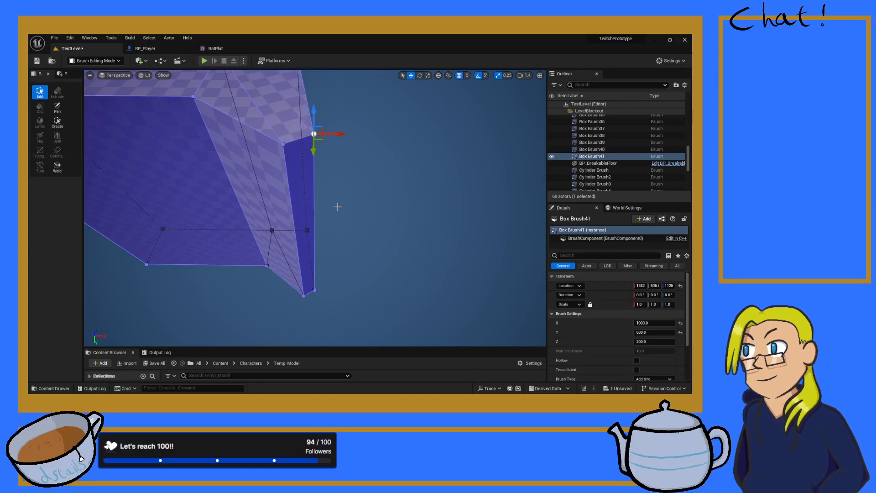
key(ctrl+z)
- Select the outer vertical edge of the narrow end face and adjust it slightly along X
mouse_move(326, 250)
right_down()
mouse_move(313, 250)
mouse_move(314, 267)
mouse_move(314, 201)
mouse_move(315, 292)
mouse_move(313, 205)
right_up()
key(d)
key(w)
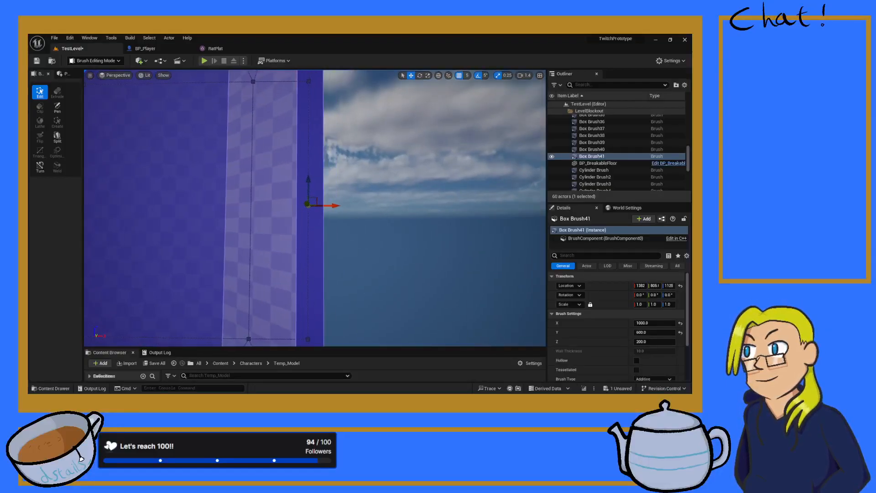
key(d)
key(s)
right_drag(319, 251, 320, 254)
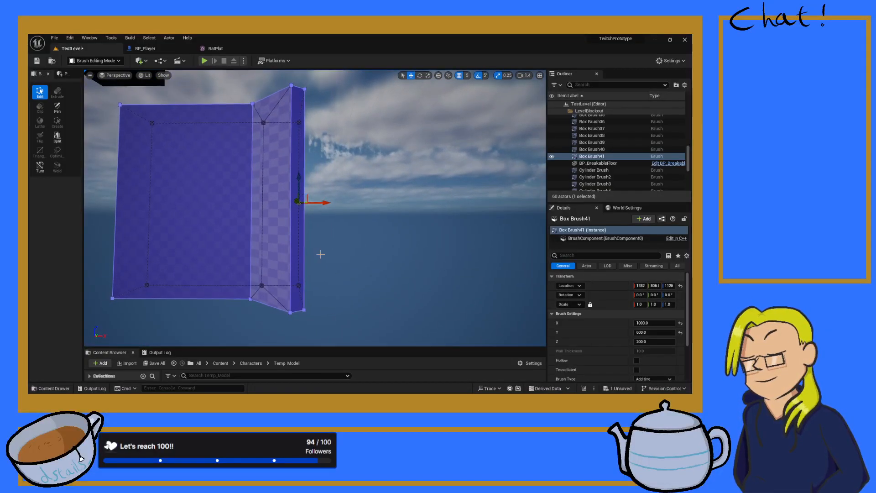
click(303, 237)
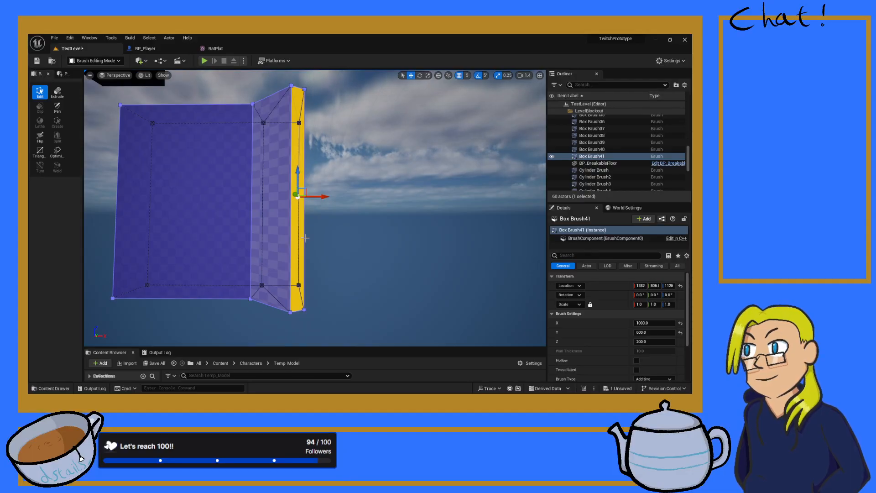
click(305, 238)
mouse_move(396, 244)
right_down()
mouse_move(382, 238)
mouse_move(386, 207)
mouse_move(376, 282)
mouse_move(395, 275)
right_up()
key(w)
key(w)
key(a)
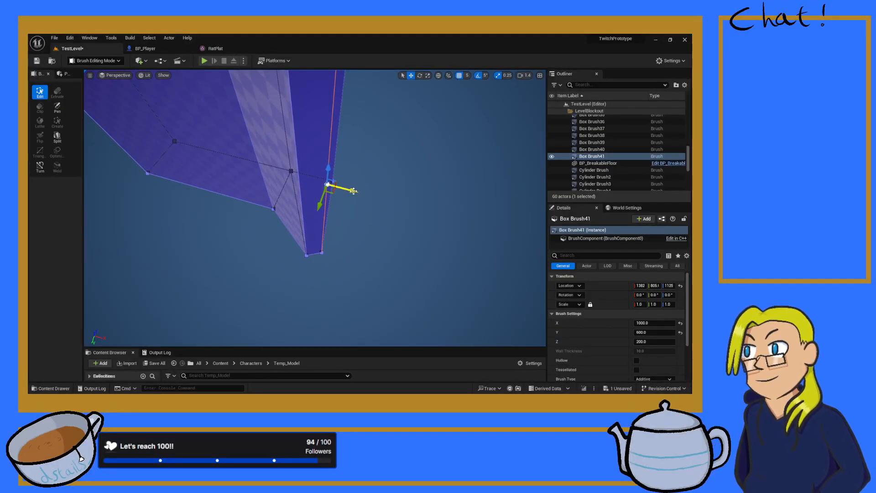
drag(342, 189, 343, 190)
- Fine-tune the selected outer edge along X to straighten the outer side, undoing the last outward shift
mouse_move(343, 189)
right_down()
mouse_move(362, 82)
mouse_move(351, 192)
mouse_move(327, 213)
right_up()
key(s)
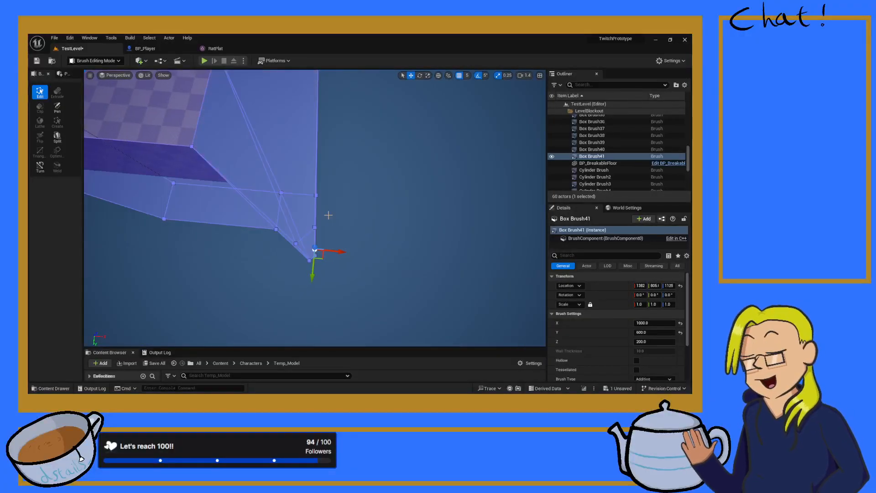
right_drag(337, 250, 337, 223)
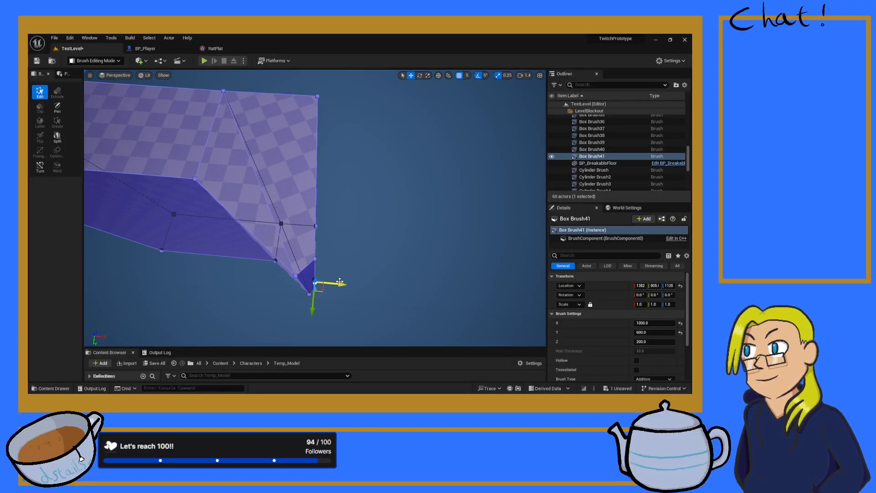
drag(341, 284, 334, 282)
mouse_move(339, 271)
right_down()
mouse_move(356, 268)
mouse_move(340, 312)
right_up()
key(a)
drag(333, 273, 346, 274)
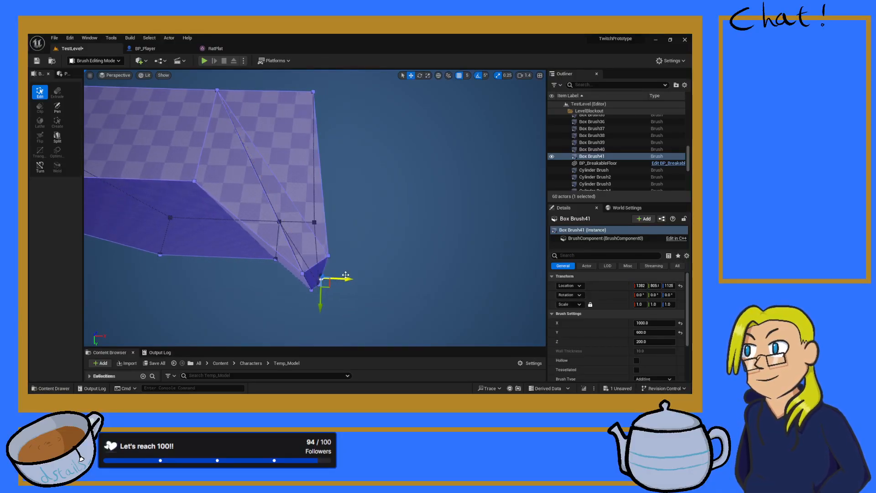
key(ctrl+z)
- Try extruding the angled end face of Box Brush41 outward, then undo the extrusion
mouse_move(338, 257)
right_down()
mouse_move(324, 262)
mouse_move(412, 269)
mouse_move(395, 260)
right_up()
key(s)
key(a)
mouse_move(254, 237)
right_down()
mouse_move(241, 235)
mouse_move(253, 237)
right_up()
key(w)
key(a)
key(d)
right_drag(246, 178, 209, 171)
key(w)
key(d)
click(265, 172)
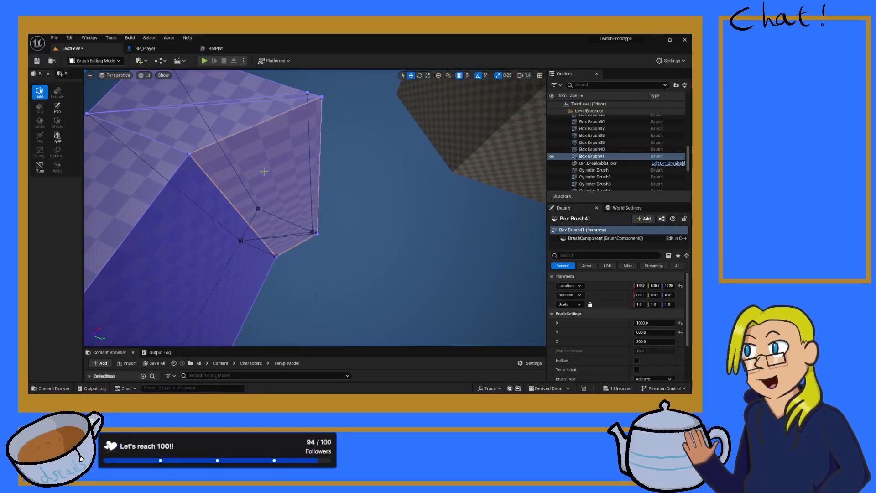
click(291, 181)
mouse_move(418, 234)
right_down()
mouse_move(386, 223)
mouse_move(394, 231)
mouse_move(372, 230)
right_up()
key(s)
drag(337, 255, 333, 332)
key(d)
mouse_move(374, 313)
right_down()
mouse_move(110, 315)
mouse_move(337, 316)
mouse_move(315, 333)
mouse_move(290, 330)
right_up()
key(s)
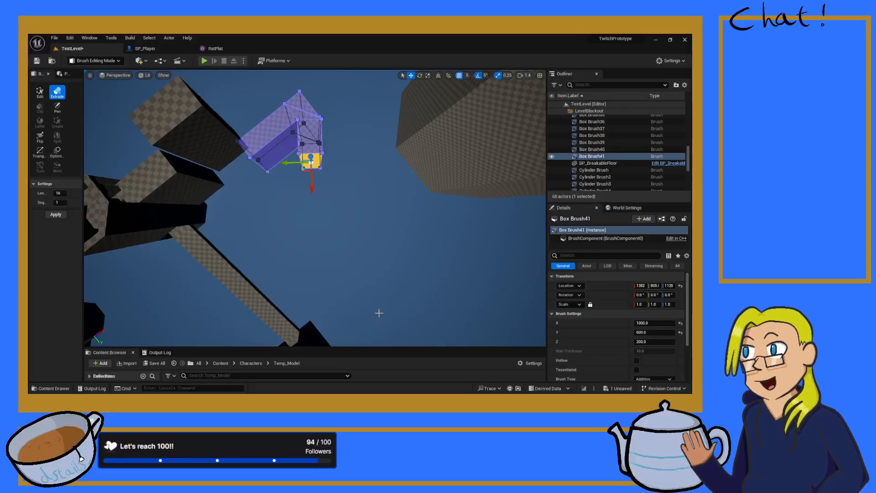
key(ctrl+z)
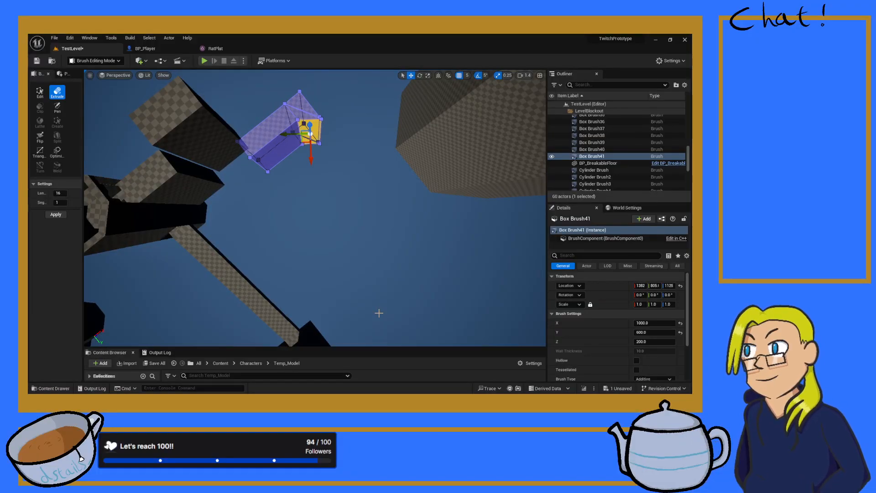
key(ctrl+z)
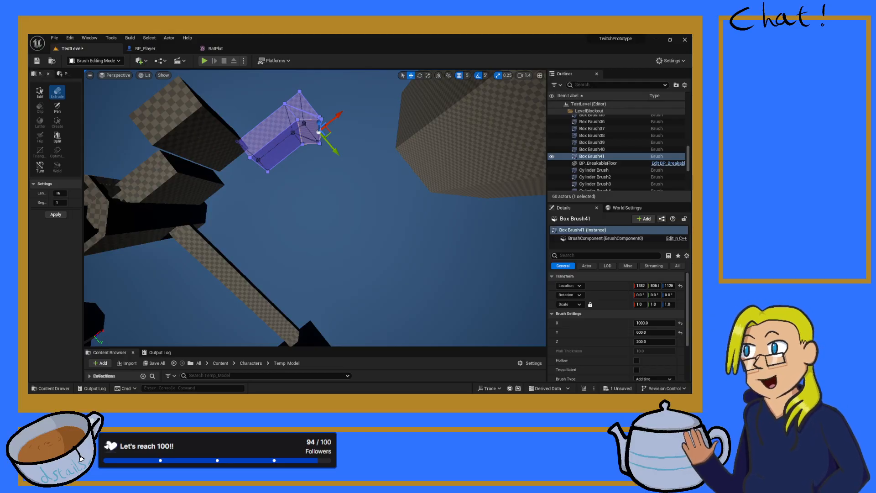
- Extrude the angled end face of Box Brush41 outward to add another section, then return to the Edit tool
key(w)
right_drag(338, 207, 335, 171)
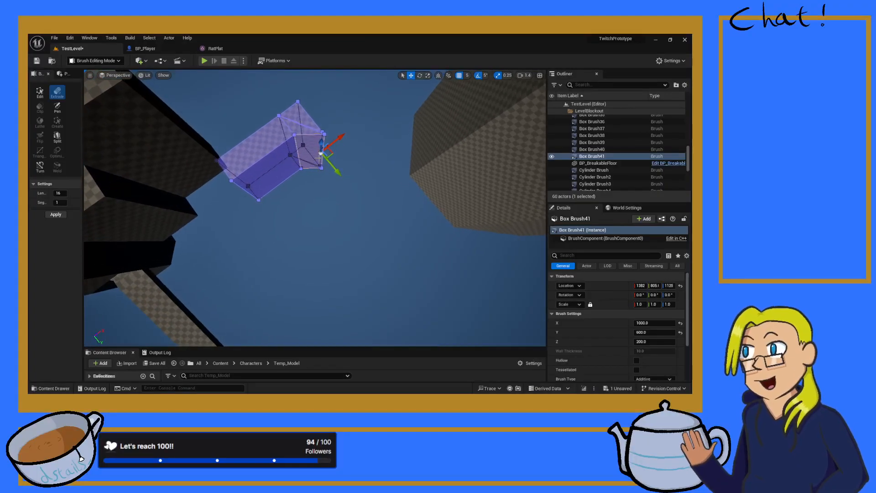
click(320, 153)
drag(312, 183, 314, 233)
mouse_move(314, 233)
right_down()
mouse_move(410, 228)
mouse_move(434, 205)
mouse_move(447, 207)
mouse_move(388, 233)
mouse_move(319, 222)
mouse_move(280, 171)
mouse_move(285, 127)
mouse_move(296, 125)
mouse_move(347, 197)
mouse_move(424, 222)
mouse_move(401, 191)
mouse_move(356, 176)
mouse_move(251, 183)
right_up()
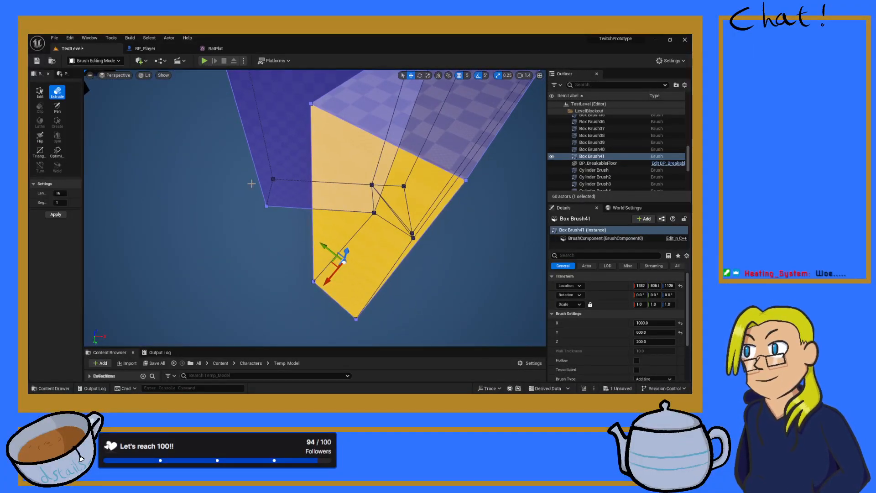
click(312, 200)
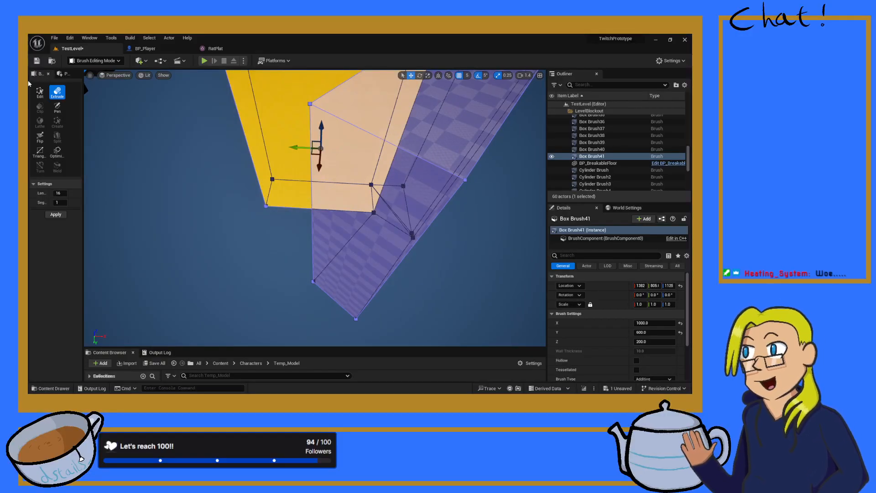
click(39, 93)
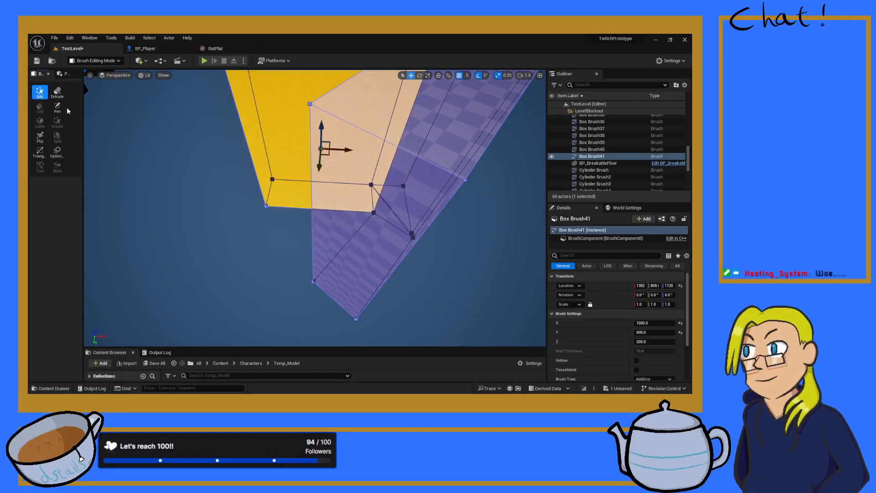
- Pull the outer vertical edge of the newly extruded section along Y, fine-tuning it into line with the adjoining outer side
click(312, 187)
click(318, 213)
drag(308, 258, 304, 317)
mouse_move(318, 308)
right_down()
mouse_move(426, 315)
mouse_move(329, 315)
right_up()
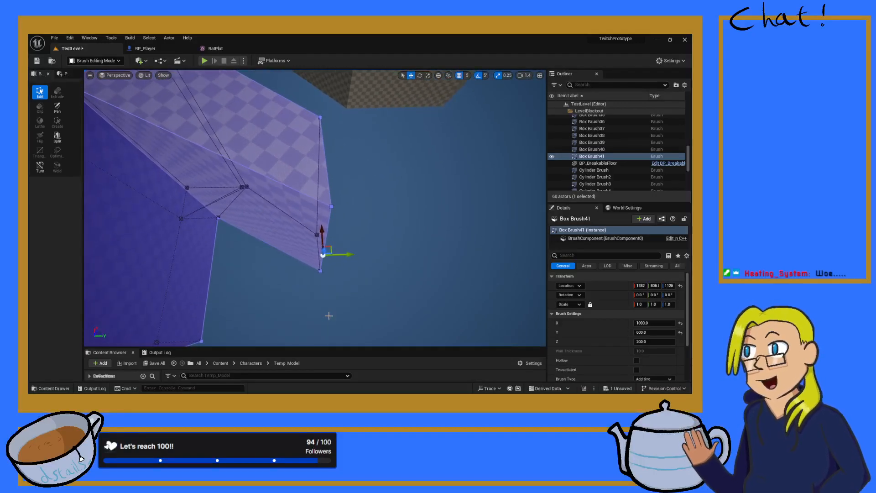
drag(349, 255, 343, 255)
mouse_move(343, 255)
right_down()
mouse_move(335, 249)
mouse_move(486, 244)
mouse_move(328, 244)
mouse_move(353, 238)
mouse_move(338, 237)
mouse_move(338, 246)
right_up()
scroll(338, 246, down, 4)
drag(323, 235, 326, 235)
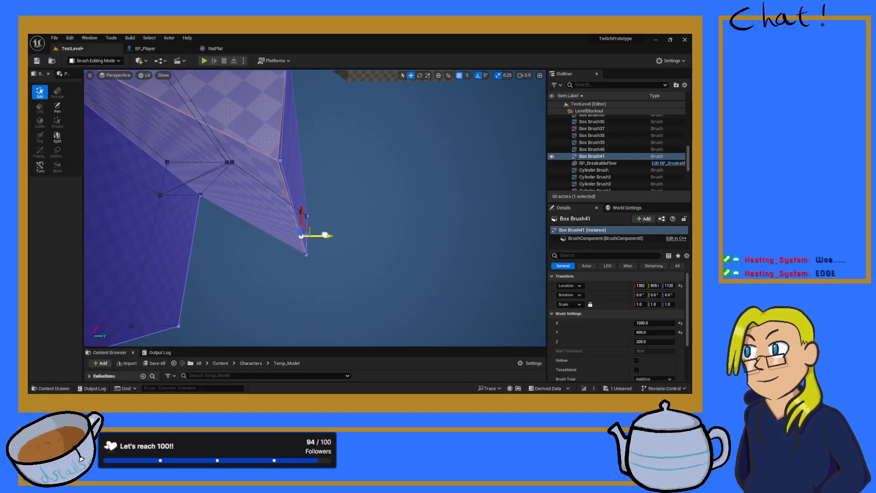
mouse_move(325, 235)
right_down()
mouse_move(331, 196)
mouse_move(331, 307)
right_up()
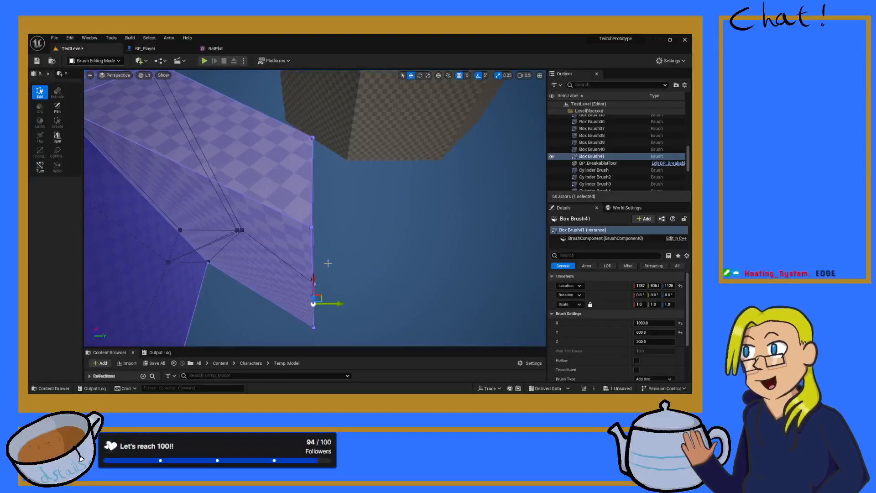
drag(336, 305, 338, 305)
- Examine the curved platform and its surroundings from several angles, then deselect the brush
mouse_move(354, 273)
right_down()
mouse_move(244, 269)
mouse_move(374, 237)
mouse_move(420, 302)
mouse_move(283, 264)
right_up()
key(d)
key(d)
key(a)
key(s)
key(d)
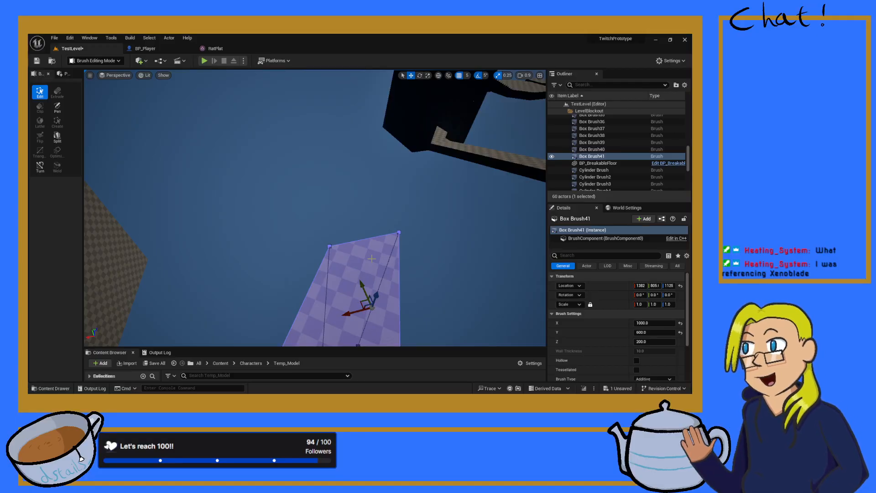
key(w)
mouse_move(394, 254)
right_down()
mouse_move(469, 228)
mouse_move(516, 182)
mouse_move(476, 251)
mouse_move(524, 255)
right_up()
key(s)
key(s)
key(a)
right_drag(421, 208, 513, 213)
click(421, 208)
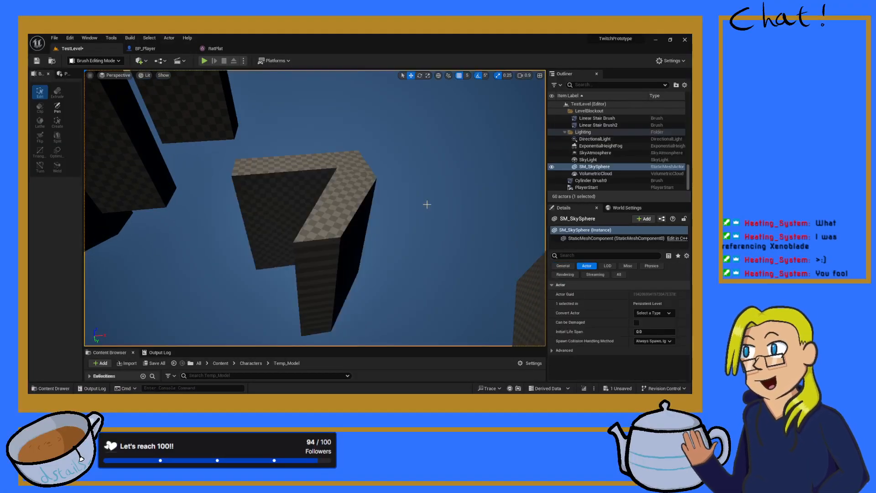
- Place a new Box brush in the open gap beyond the curved platform at about X 1450, Y 3905, Z 1325
click(65, 75)
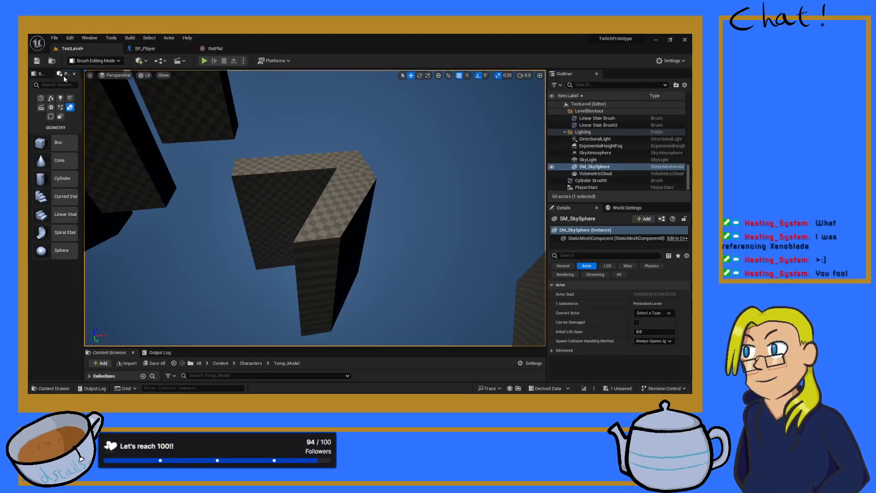
mouse_move(59, 144)
mouse_down()
mouse_move(307, 218)
mouse_move(318, 233)
mouse_up()
mouse_move(277, 190)
right_down()
mouse_move(395, 194)
mouse_move(372, 191)
right_up()
drag(264, 255, 391, 255)
mouse_move(328, 259)
right_down()
mouse_move(463, 258)
mouse_move(394, 247)
mouse_move(367, 262)
mouse_move(319, 244)
mouse_move(360, 256)
mouse_move(379, 237)
mouse_move(393, 238)
right_up()
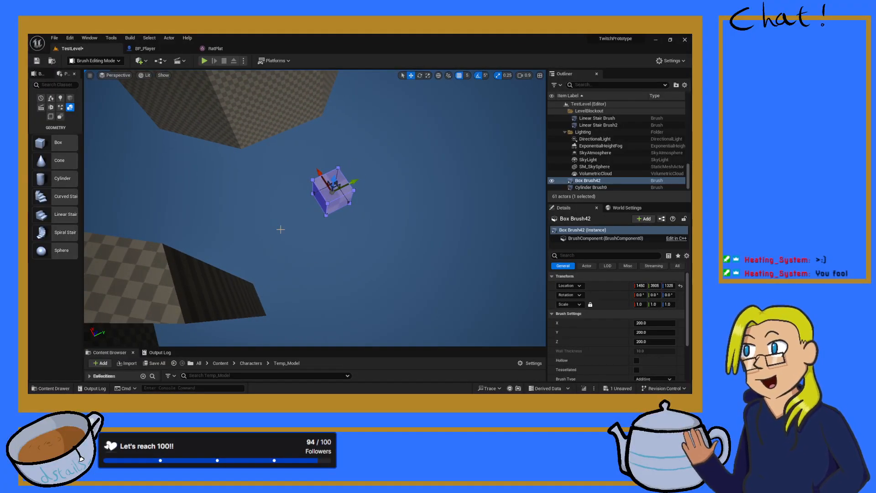
right_drag(392, 238, 366, 211)
- Set Box Brush42's X size to 600 and its Z size to 500
click(651, 324)
text(400)
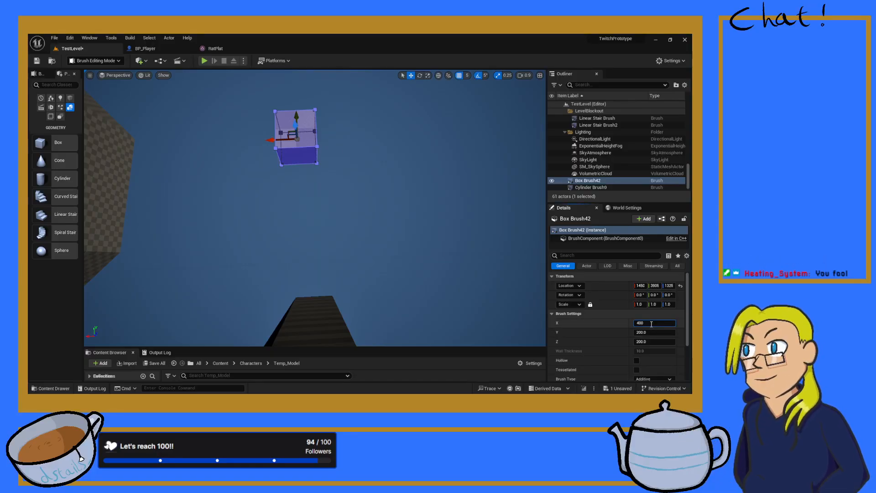
key(Return)
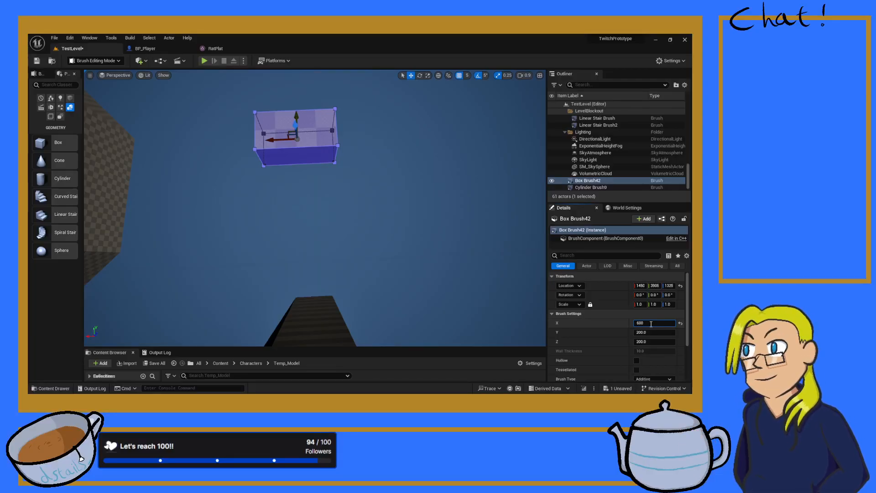
key(Return)
mouse_move(280, 250)
right_down()
mouse_move(281, 269)
mouse_move(265, 269)
mouse_move(283, 247)
right_up()
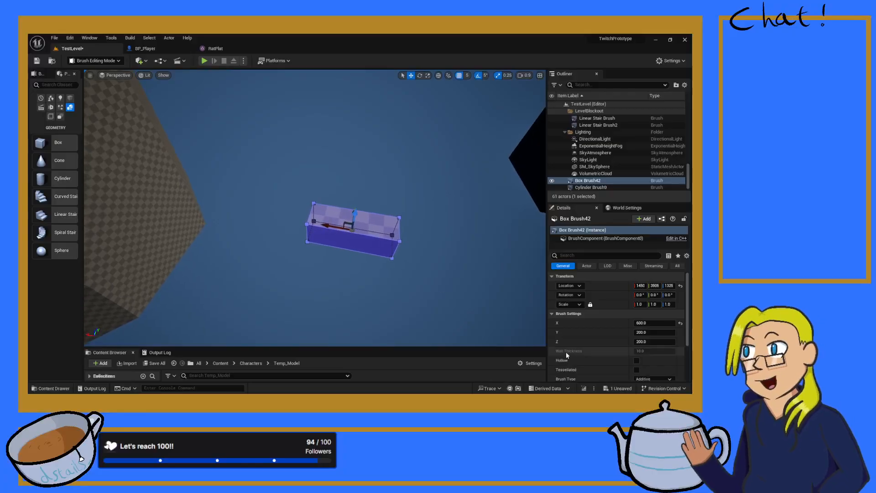
click(652, 342)
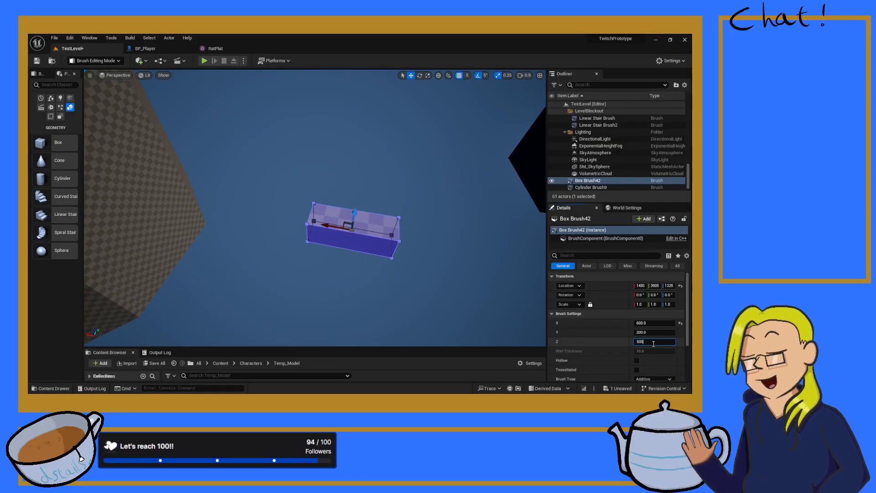
key(Return)
- Raise Box Brush42 along Z to about 1400
mouse_move(340, 242)
right_down()
mouse_move(392, 235)
mouse_move(395, 246)
right_up()
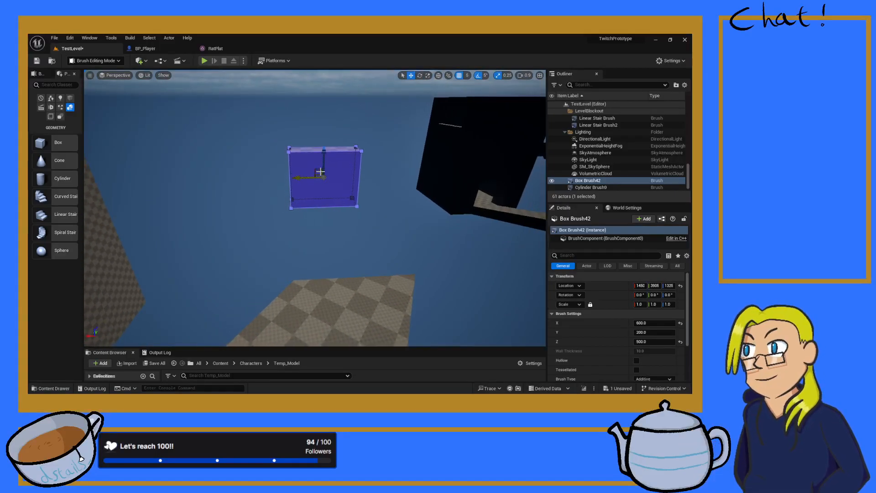
drag(321, 146, 322, 137)
right_drag(392, 325, 395, 292)
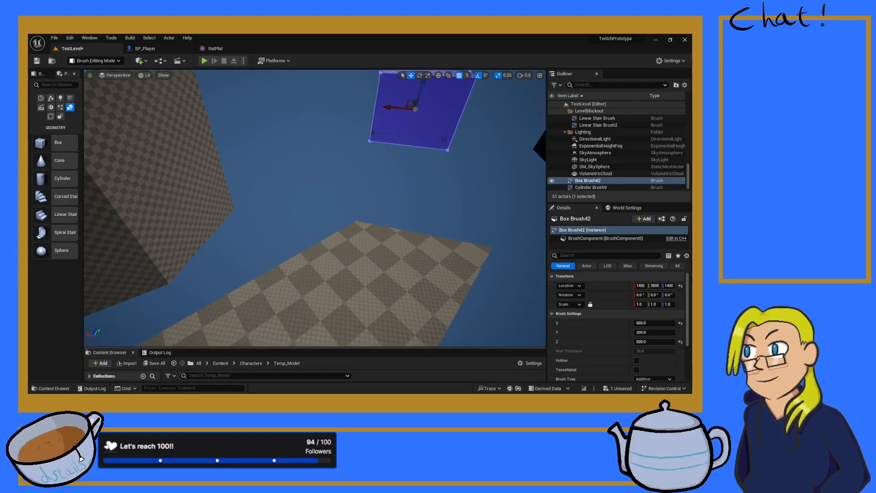
- Playtest from the end of the curved platform, jumping toward the new box, and end the play session
click(395, 292)
key(alt+p)
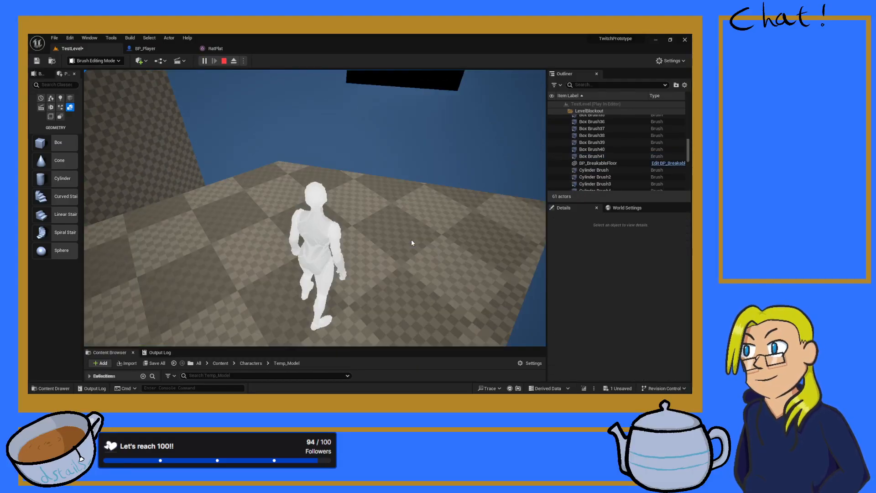
key(w)
key(space)
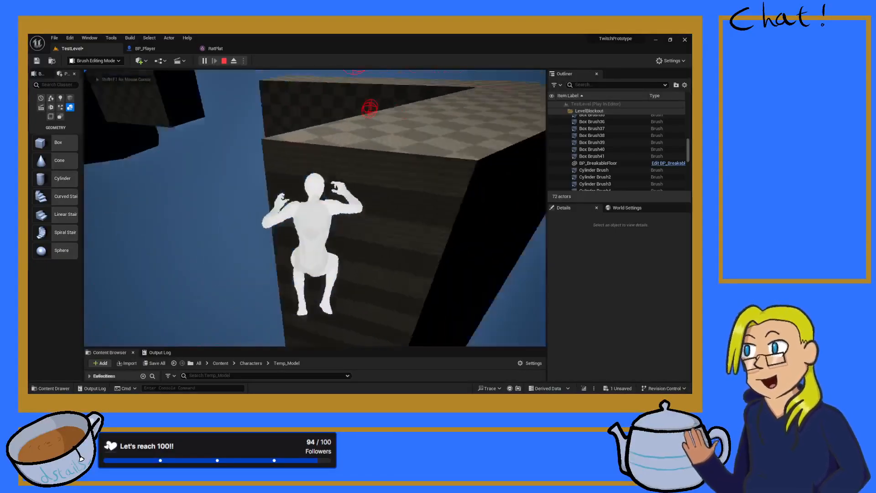
key(Escape)
- Select the floating box beyond the curved platform and lower it to about Z 1305
mouse_move(201, 188)
right_down()
mouse_move(347, 197)
mouse_move(358, 172)
mouse_move(336, 153)
mouse_move(353, 142)
mouse_move(342, 162)
mouse_move(342, 139)
mouse_move(274, 191)
right_up()
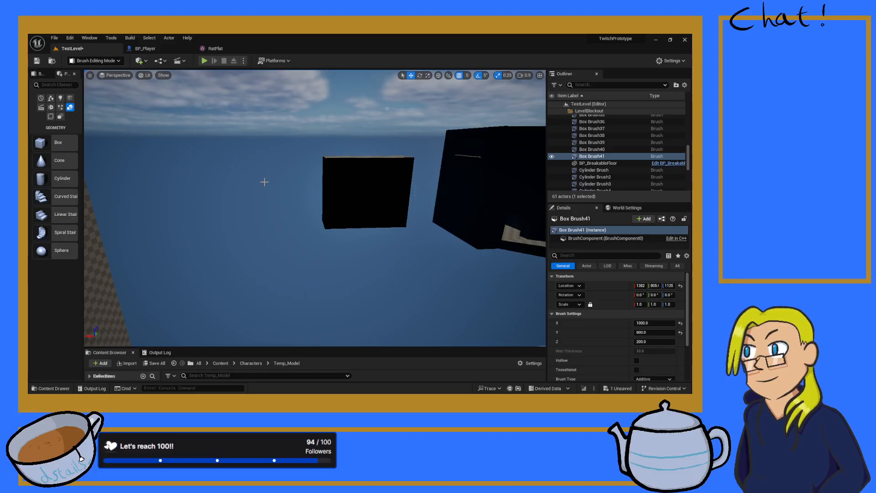
click(322, 178)
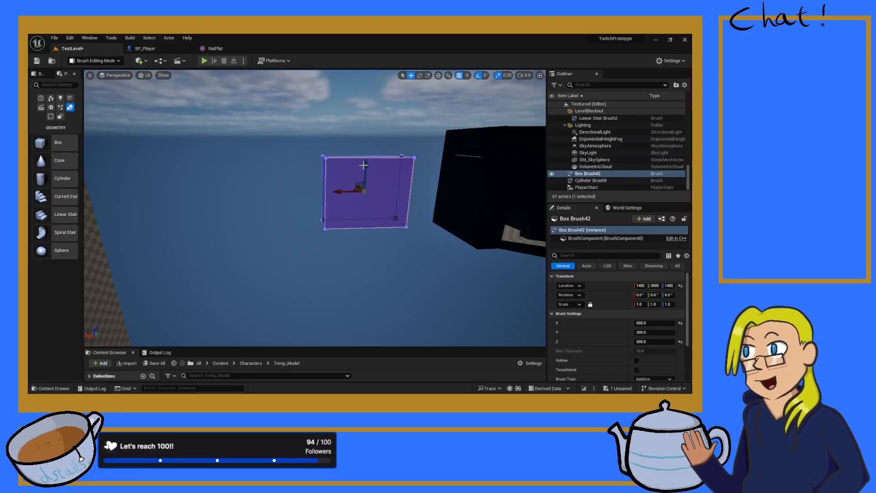
drag(366, 166, 366, 176)
right_drag(365, 176, 410, 210)
key(a)
right_drag(263, 157, 267, 157)
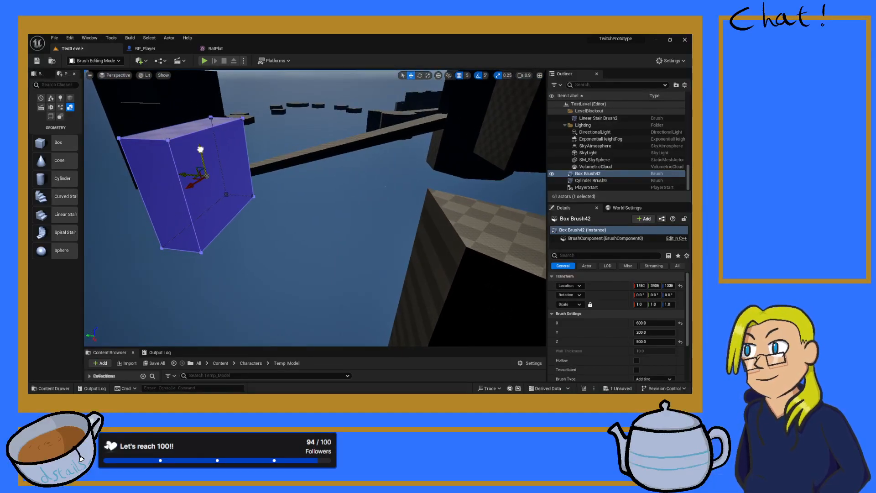
drag(199, 146, 200, 154)
right_drag(201, 155, 204, 157)
key(s)
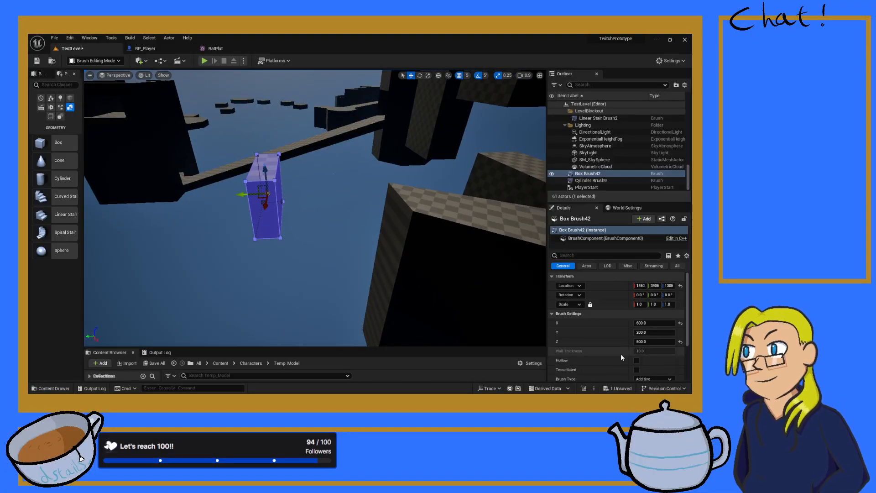
- Increase Box Brush42's Z size to 1000
click(648, 342)
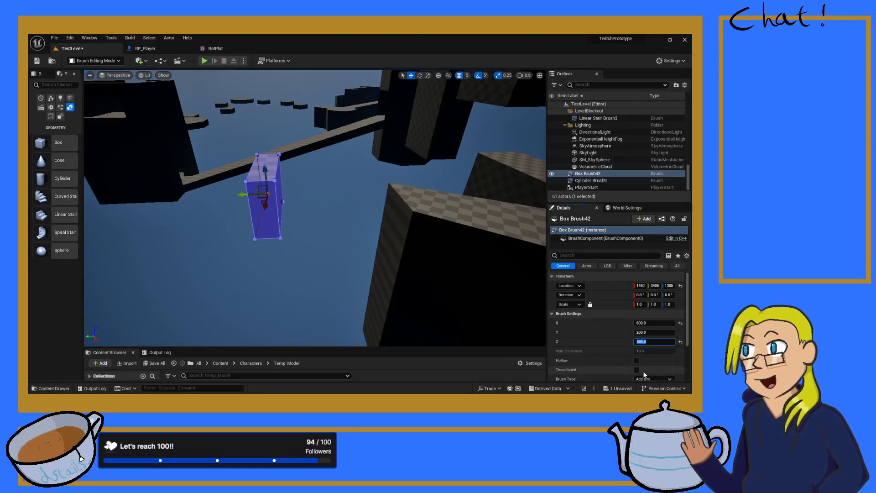
text(800)
key(Return)
text(100)
text(0)
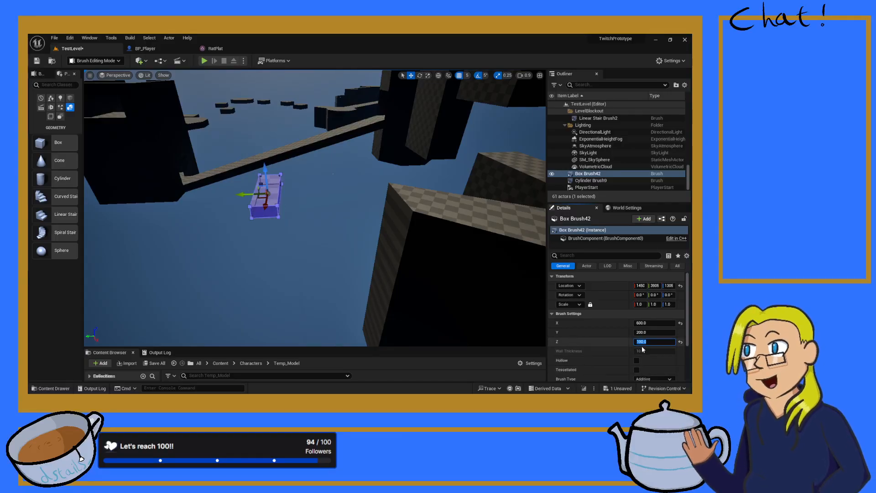
key(Return)
- Reposition the tall box vertically so its location is about Z 1570
mouse_move(419, 208)
right_down()
mouse_move(256, 208)
mouse_move(479, 214)
right_up()
key(d)
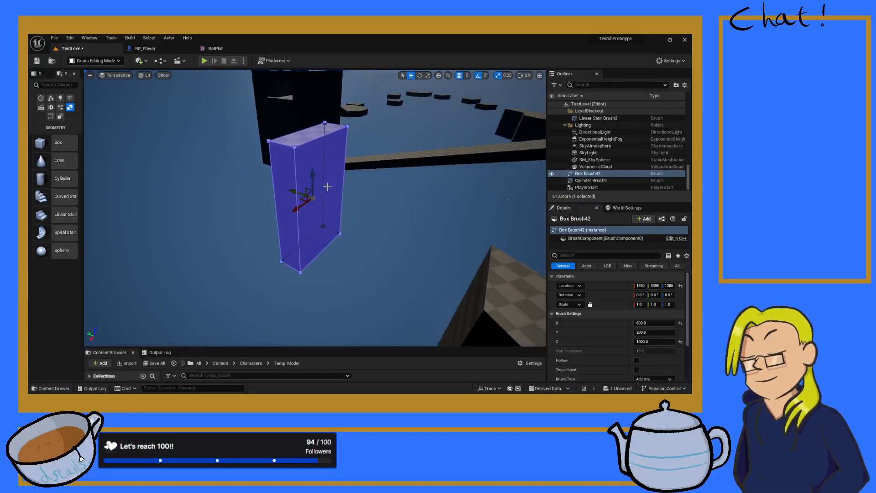
drag(313, 176, 309, 127)
right_drag(309, 127, 379, 128)
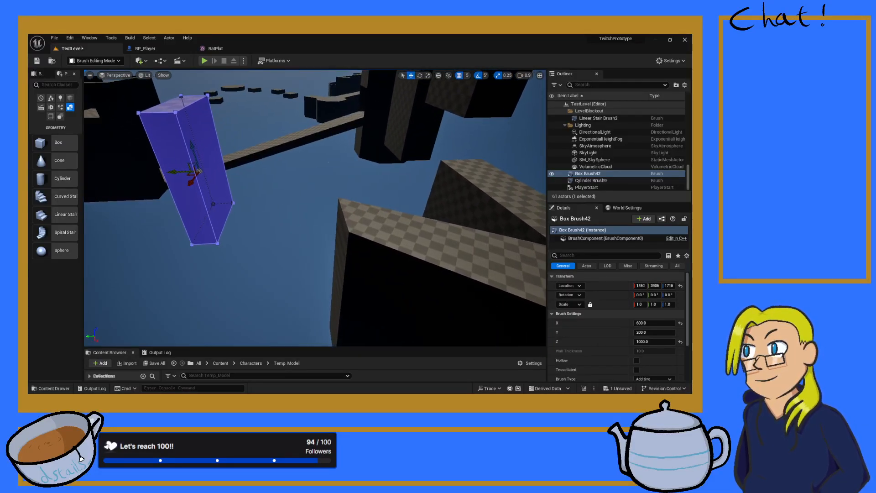
drag(191, 143, 200, 162)
right_drag(199, 163, 235, 148)
- Extrude the upper end of Box Brush42 into a cap that overhangs along Y, away from the curved platform
click(244, 162)
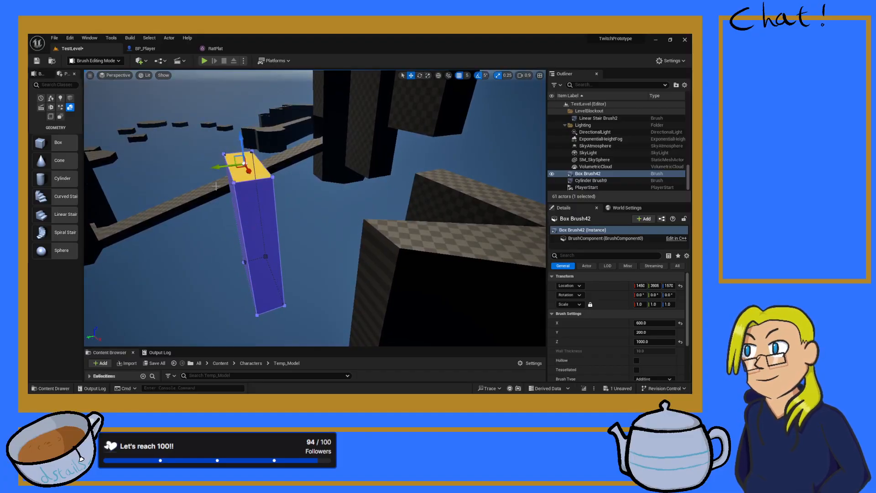
click(38, 73)
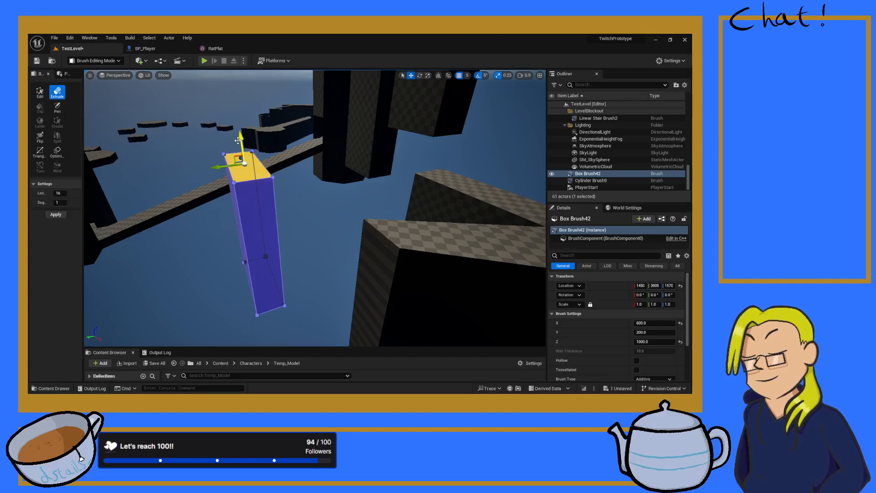
mouse_move(237, 140)
right_down()
mouse_move(273, 137)
mouse_move(251, 138)
right_up()
mouse_move(201, 149)
mouse_down()
mouse_move(116, 164)
mouse_move(144, 163)
mouse_up()
mouse_move(144, 163)
right_down()
mouse_move(177, 161)
mouse_move(160, 164)
right_up()
key(s)
key(a)
key(d)
key(w)
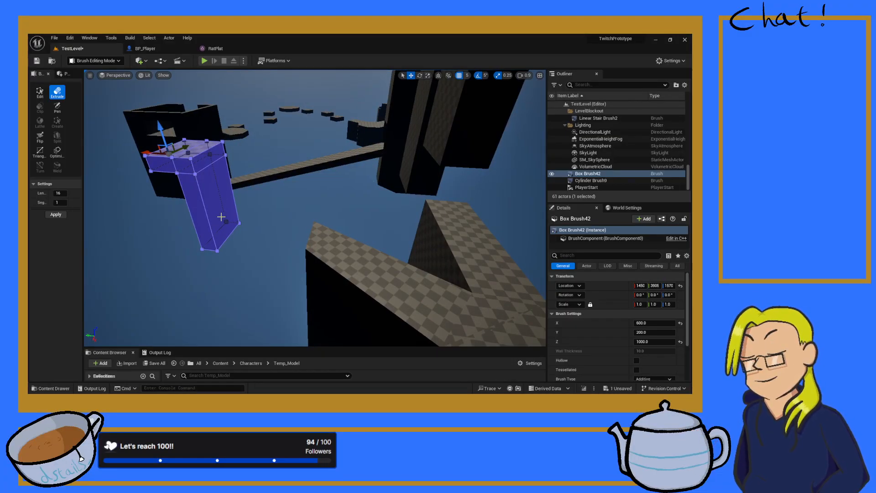
- Place a new Box brush on the end of the curved platform at about Y 2530, Z 1325, facing the tall box
right_drag(293, 233, 317, 247)
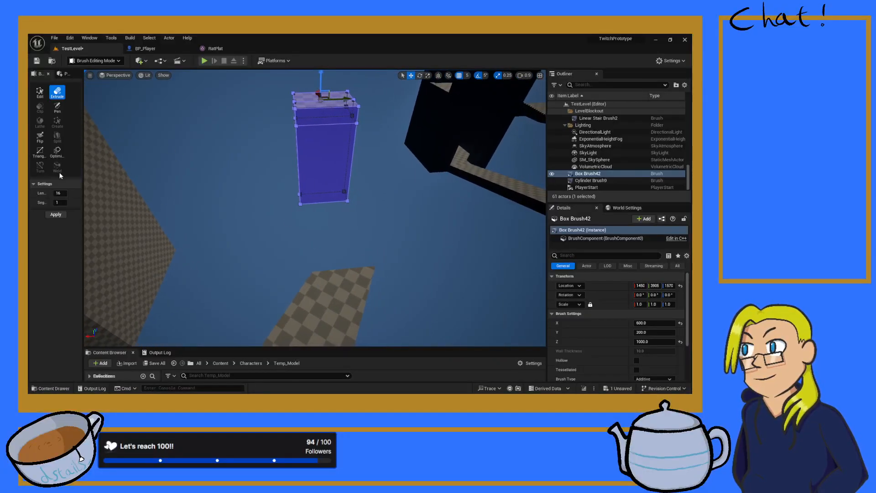
click(65, 75)
mouse_move(57, 147)
mouse_down()
mouse_move(318, 299)
mouse_move(335, 289)
mouse_move(356, 295)
mouse_up()
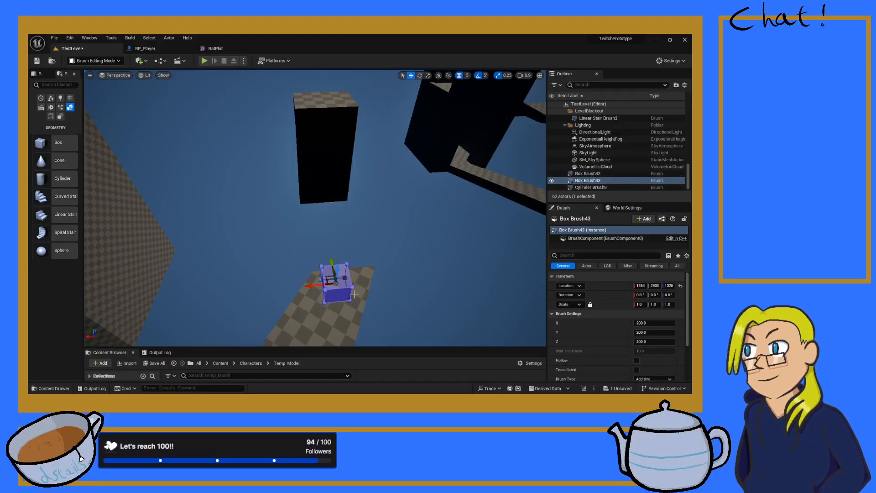
click(307, 162)
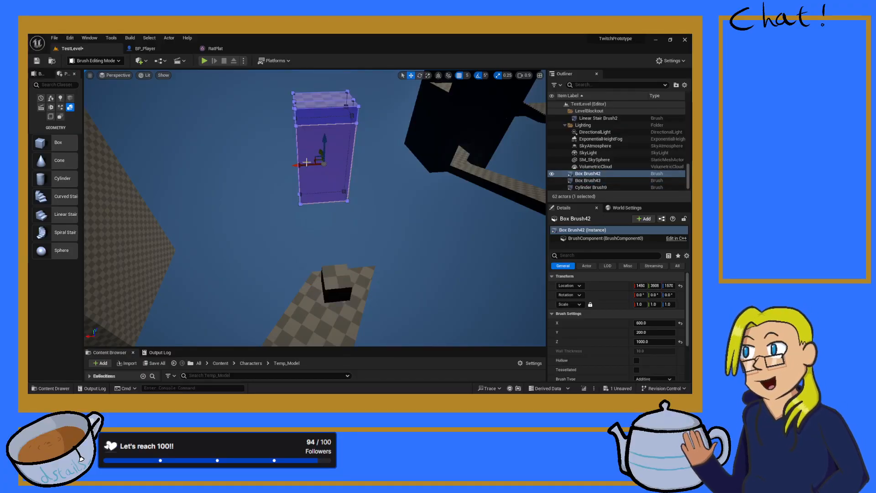
click(340, 284)
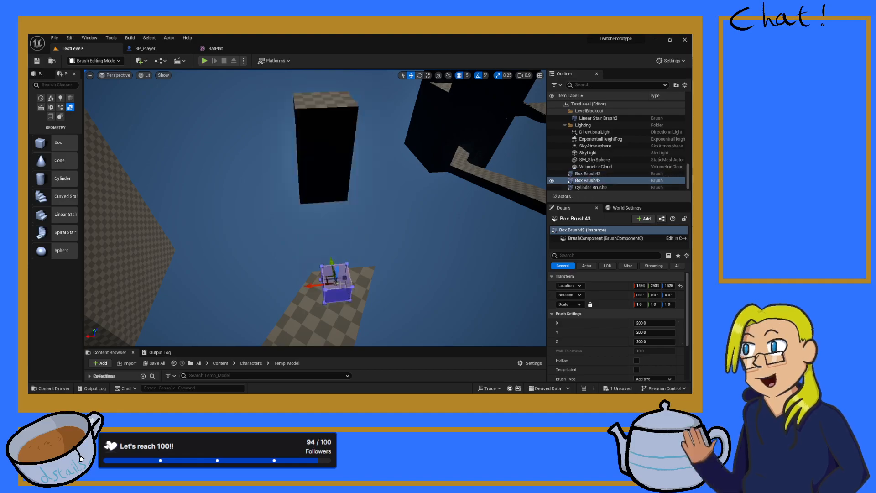
- Set Box Brush43's X size to 600 and its Z size to 1000
click(653, 323)
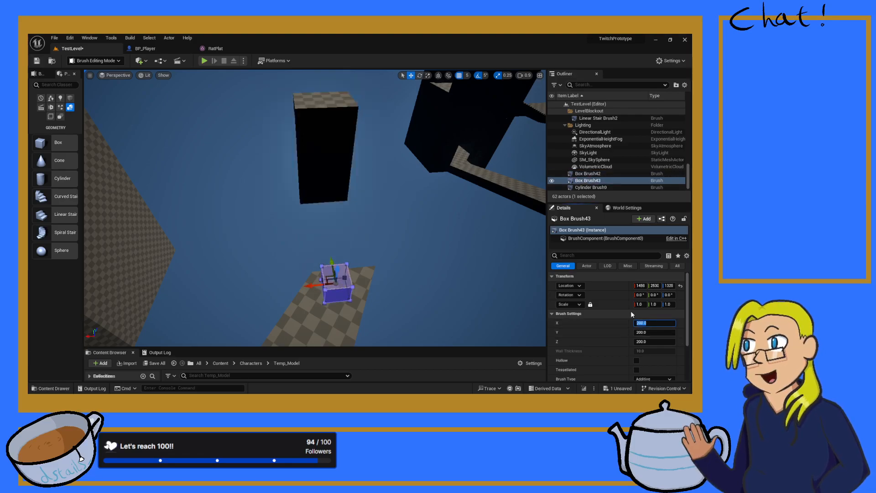
text(600)
key(Return)
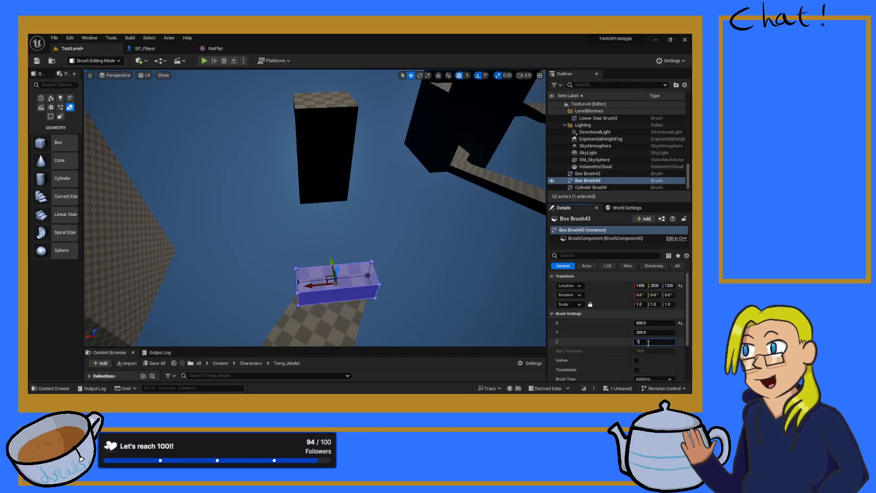
key(Return)
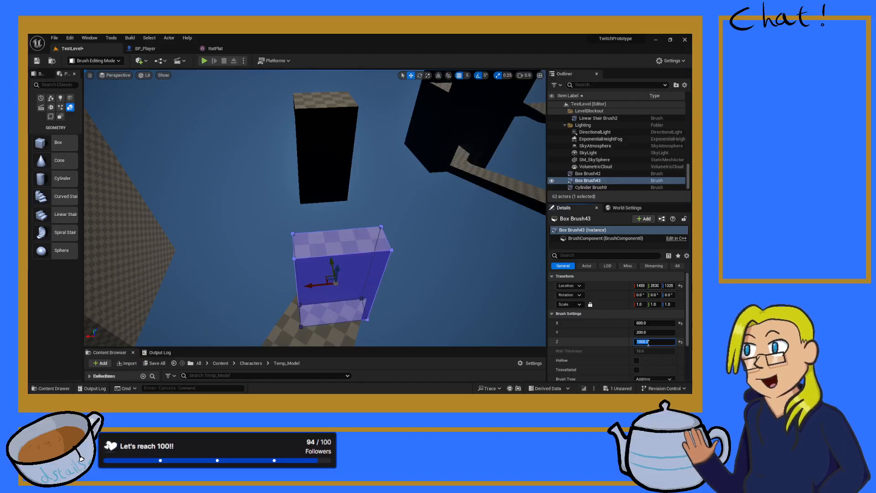
- Try to align Box Brush43 with Box Brush42 by setting its X location to 1450
right_drag(271, 155, 271, 155)
click(198, 153)
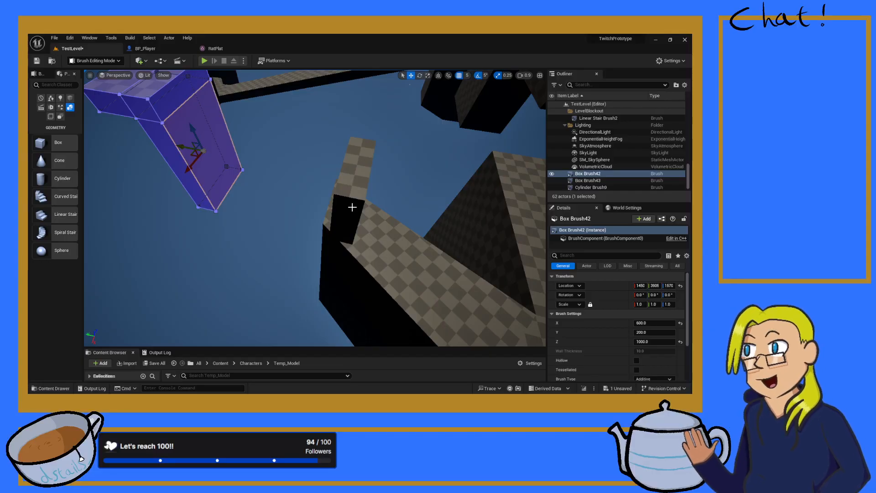
click(587, 180)
click(640, 285)
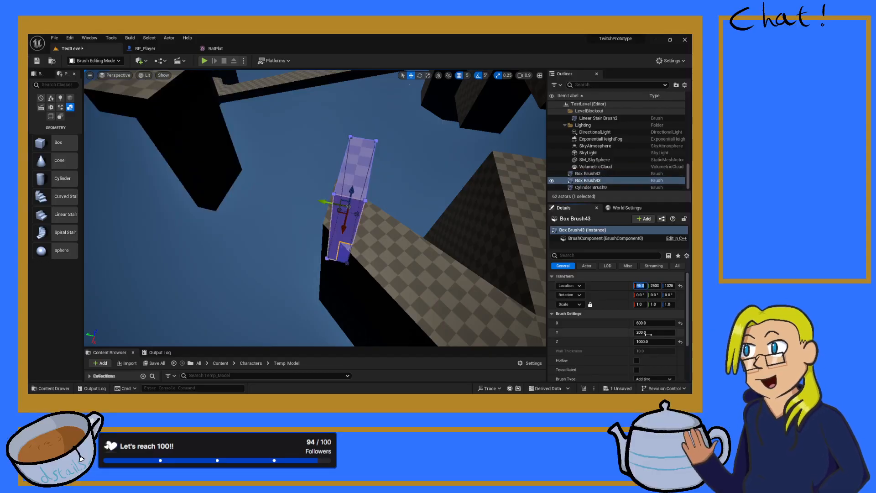
text(1450)
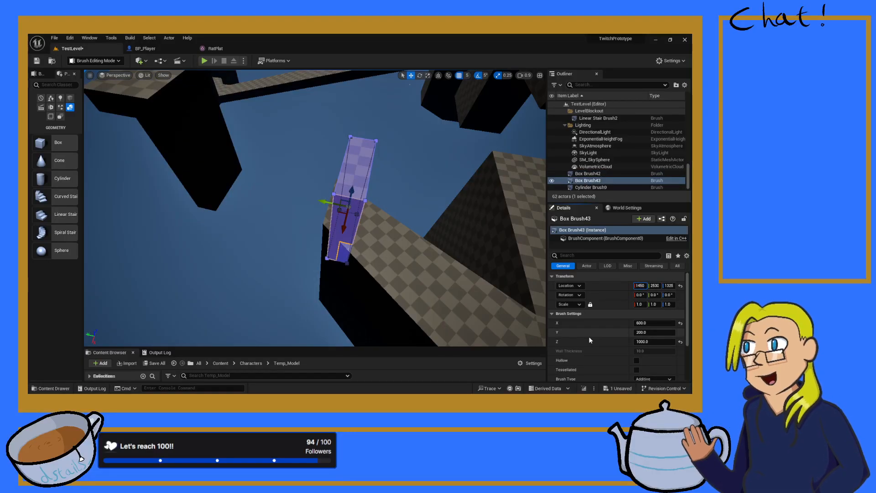
key(Return)
- Check Box Brush42's X location, undo Box Brush43's misplaced move, and re-enter its X location to match Box Brush42 at 1450
right_drag(407, 169, 407, 169)
click(208, 321)
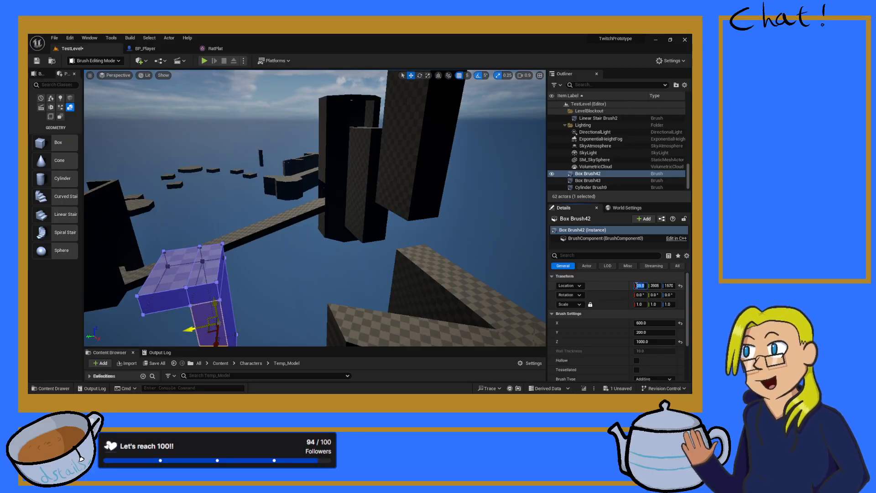
click(313, 281)
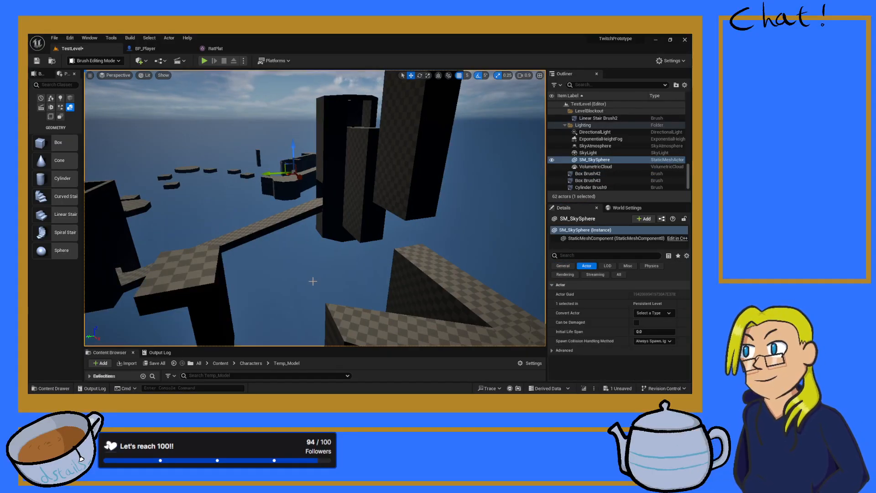
key(ctrl+z)
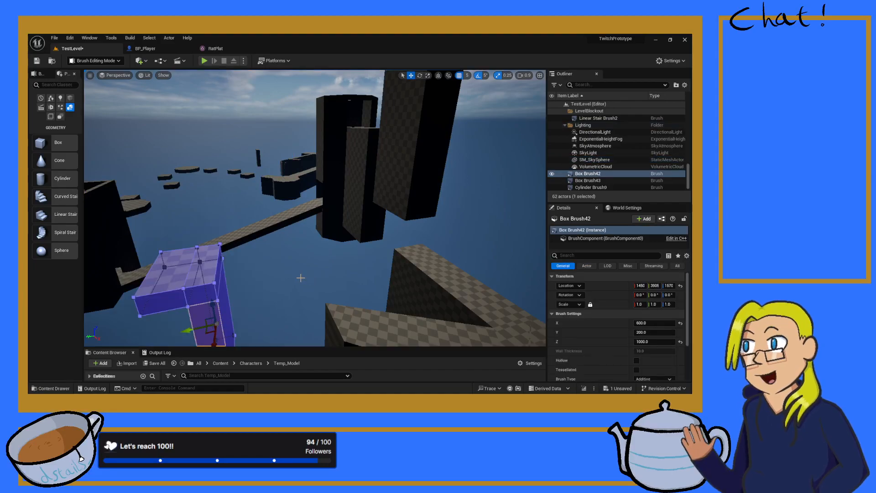
key(ctrl+z)
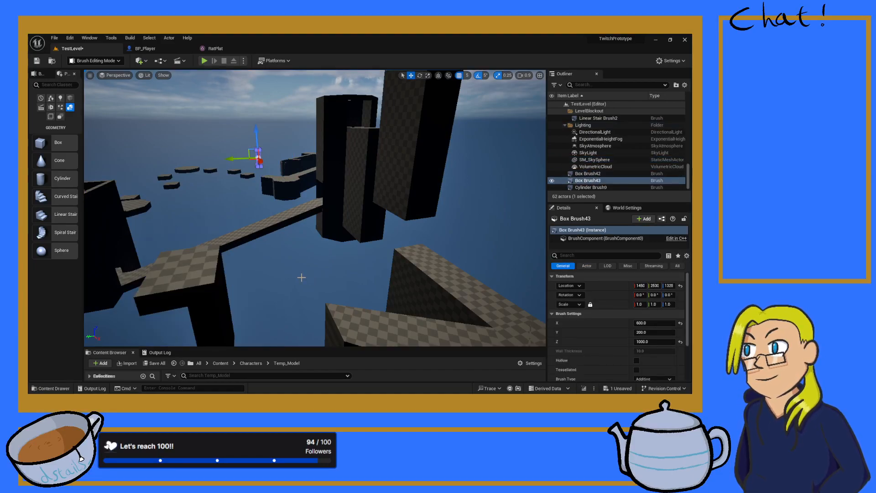
key(ctrl+z)
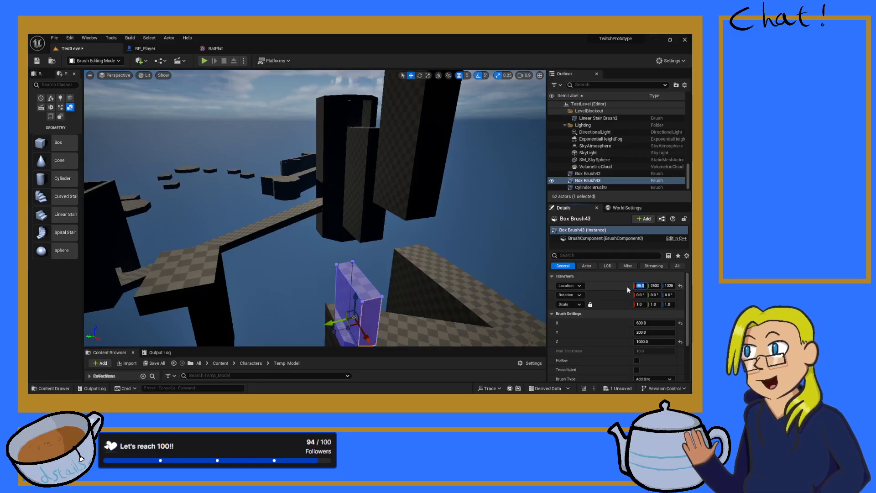
key(Return)
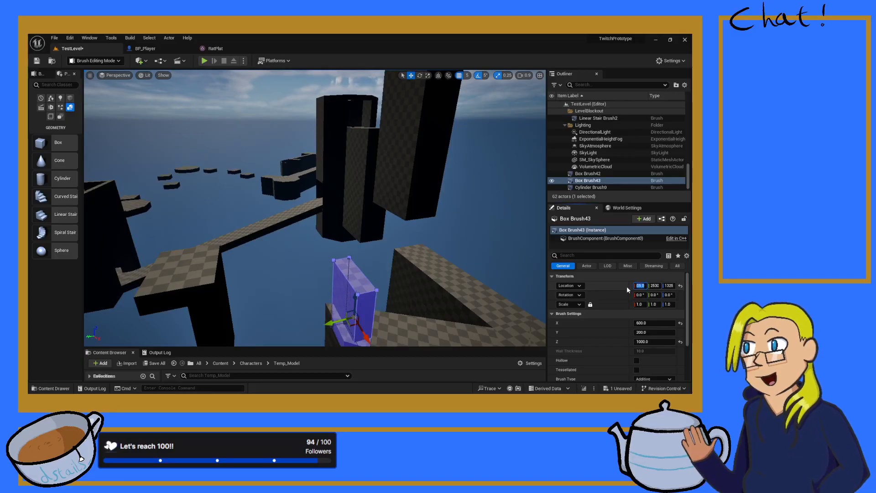
- Check Box Brush42's Z location and set Box Brush43's Z location to match at 1570
right_drag(283, 259, 310, 243)
click(310, 243)
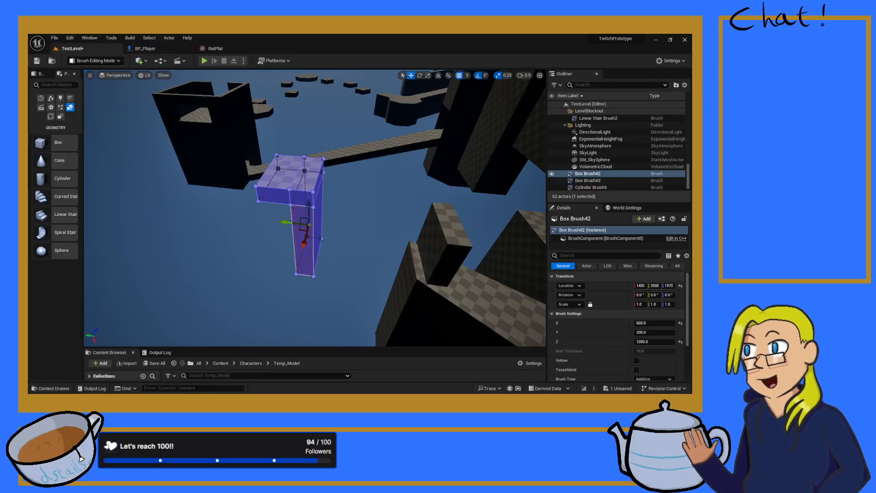
click(433, 250)
text(1570)
key(Return)
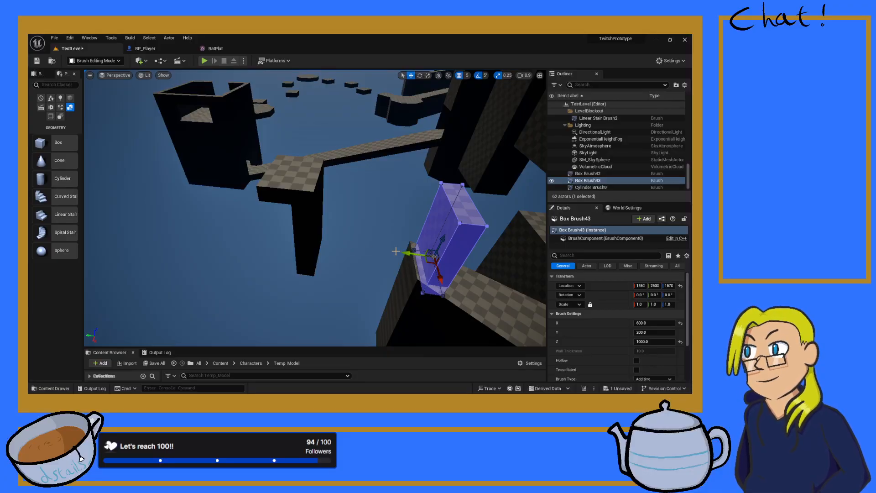
- Switch to the Edit brush tool and move Box Brush43 to about Y 3380, Z 2165, beside Box Brush42
click(373, 208)
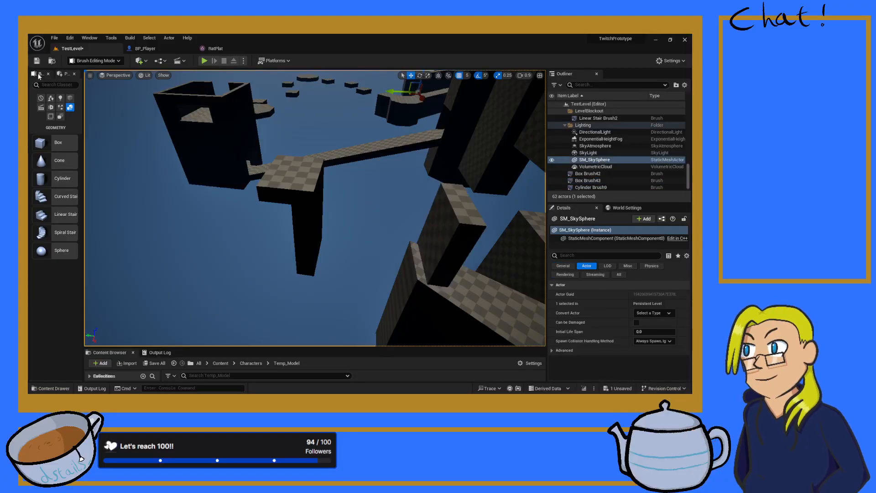
click(38, 75)
click(459, 242)
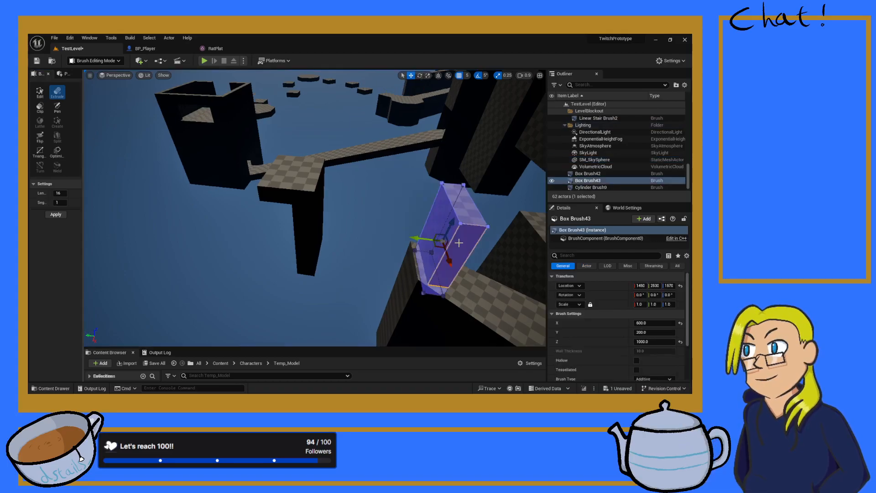
click(40, 91)
right_drag(421, 236, 445, 251)
mouse_move(372, 202)
mouse_down()
mouse_move(289, 204)
mouse_move(303, 130)
mouse_up()
mouse_move(303, 130)
right_down()
mouse_move(273, 127)
mouse_move(345, 136)
right_up()
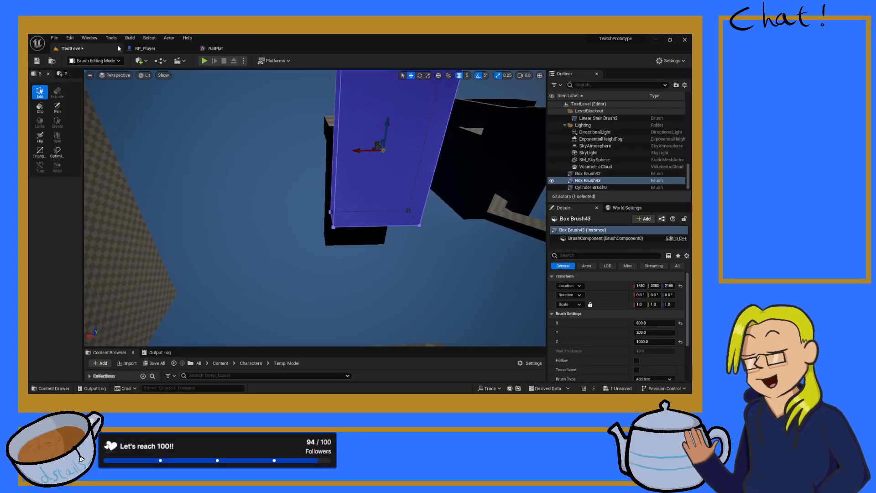
- Run a brief playtest of the level from its start room and stop it
click(202, 62)
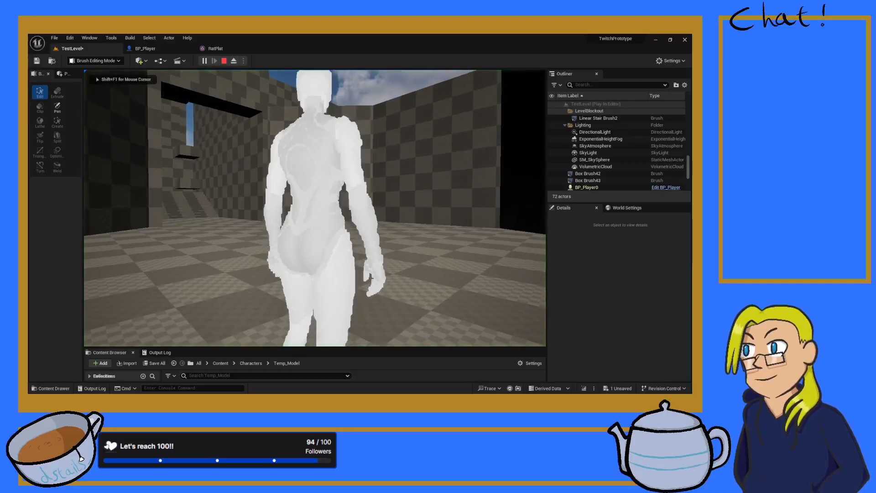
key(Escape)
mouse_move(313, 186)
right_down()
mouse_move(296, 191)
mouse_move(283, 214)
mouse_move(119, 200)
mouse_move(120, 283)
mouse_move(160, 292)
mouse_move(153, 274)
right_up()
scroll(283, 215, up, 2)
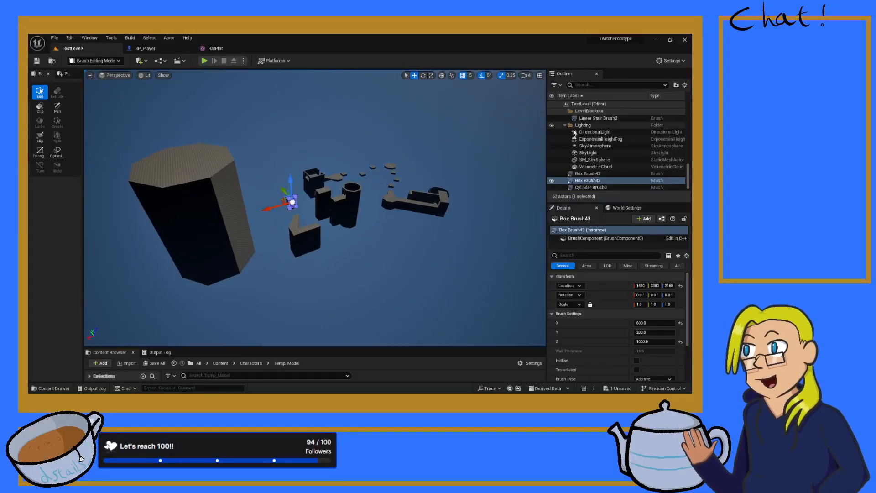
- Set the DirectionalLight's Source Angle to 0 and its Intensity to 4 lux
click(596, 132)
right_drag(476, 154, 524, 144)
scroll(603, 336, down, 3)
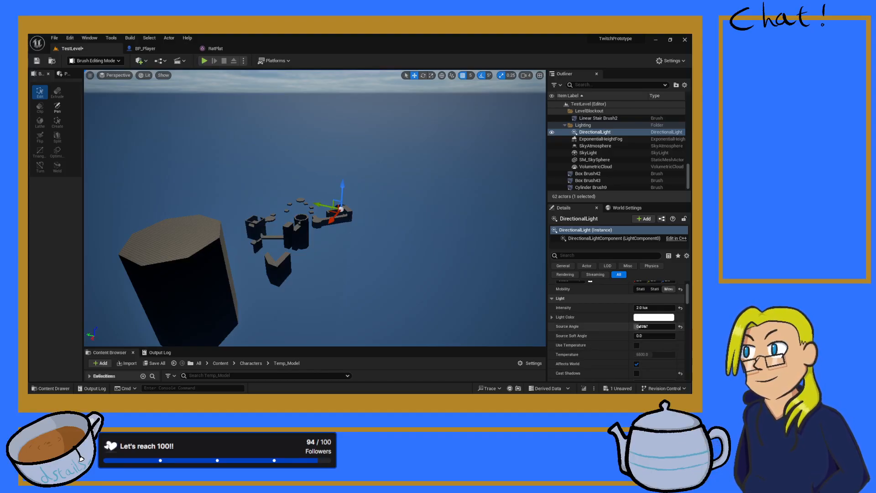
text(0)
key(Return)
mouse_move(643, 308)
mouse_down()
mouse_move(660, 307)
mouse_move(634, 307)
mouse_move(675, 308)
mouse_move(633, 308)
mouse_move(641, 308)
mouse_up()
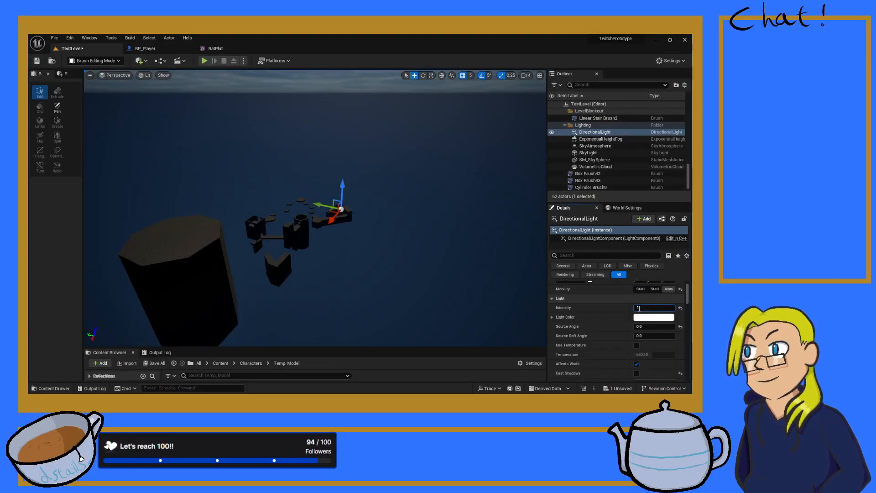
text(4)
key(Return)
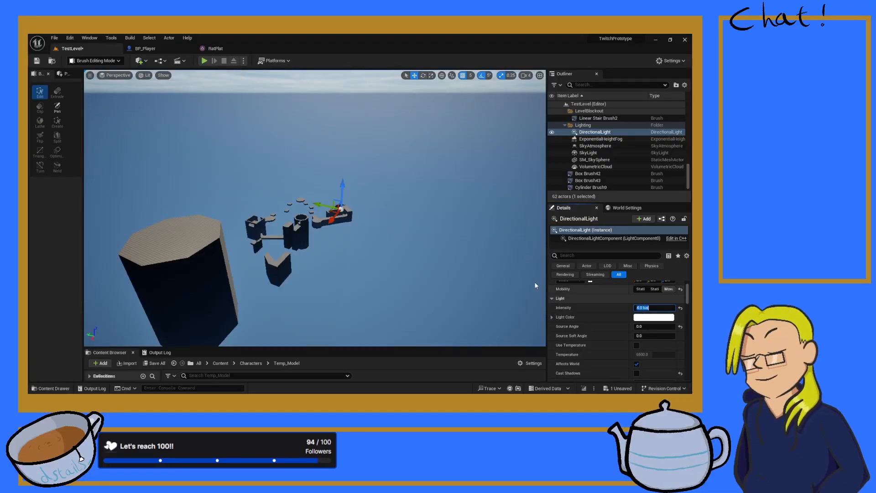
- Rotate the DirectionalLight about its red axis to adjust the sun angle over the level
key(w)
right_drag(401, 215, 296, 253)
key(s)
key(e)
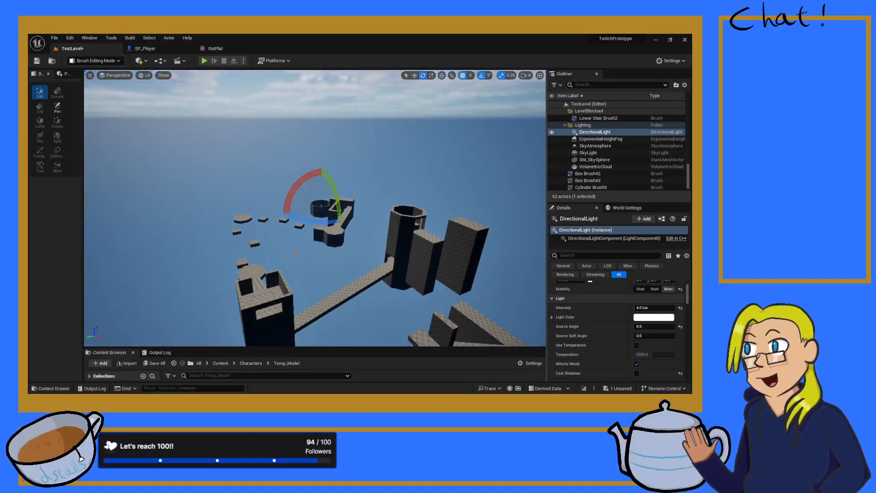
mouse_move(311, 176)
mouse_down()
mouse_move(292, 179)
mouse_move(321, 166)
mouse_up()
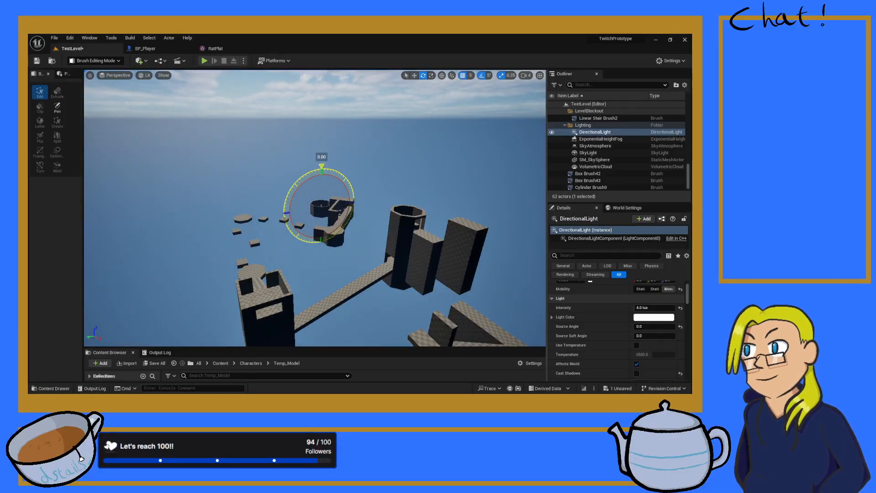
- Try rotating the DirectionalLight by about -85° and inspect how the blockout is lit from above
key(w)
right_drag(352, 210, 427, 217)
key(s)
key(w)
key(s)
key(a)
key(w)
key(s)
key(s)
key(w)
mouse_move(293, 199)
mouse_down()
mouse_move(304, 191)
mouse_move(297, 201)
mouse_up()
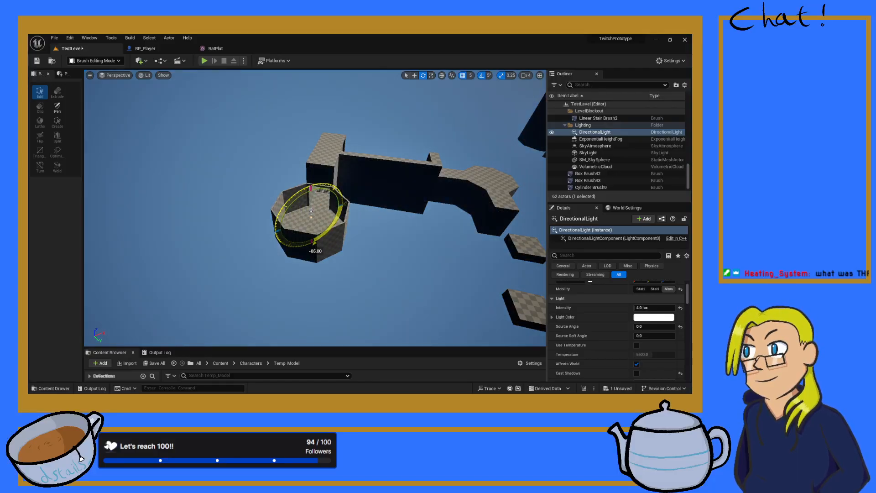
right_drag(343, 208, 461, 219)
key(w)
key(s)
right_drag(404, 223, 449, 226)
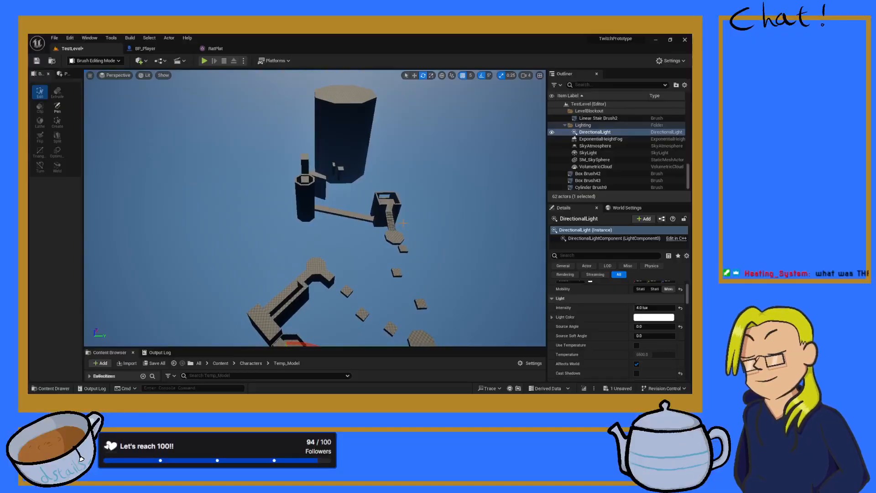
- Undo the last DirectionalLight rotation and set the light's Intensity to 10 lux
key(ctrl+z)
key(w)
mouse_move(375, 233)
right_down()
mouse_move(333, 260)
mouse_move(365, 223)
mouse_move(386, 219)
mouse_move(372, 220)
mouse_move(372, 209)
mouse_move(369, 238)
right_up()
key(s)
key(w)
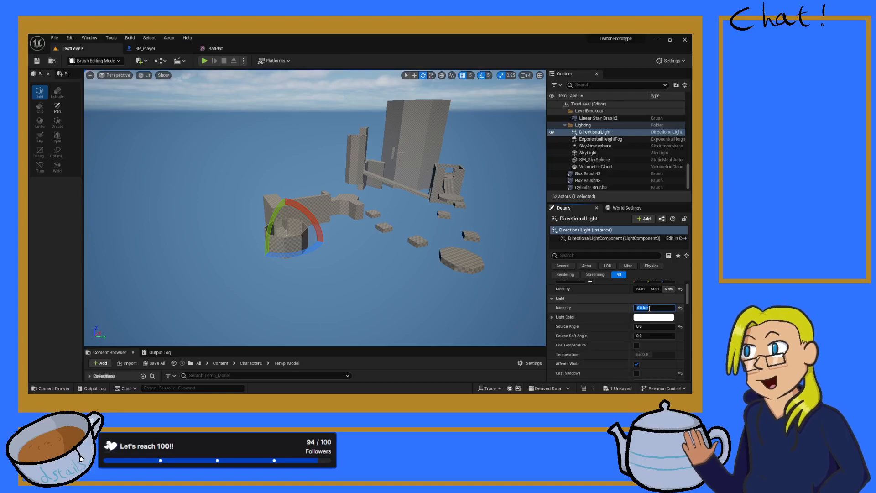
text(10)
key(Return)
mouse_move(365, 228)
right_down()
mouse_move(379, 230)
mouse_move(377, 223)
mouse_move(381, 232)
mouse_move(374, 226)
right_up()
key(w)
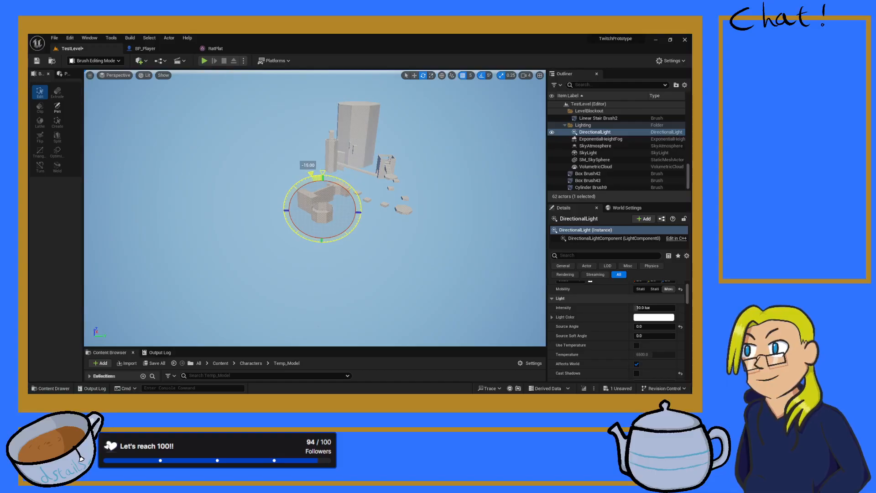
- Rotate the brightened DirectionalLight through several sun angles to light the side faces of the level's walls
drag(291, 183, 363, 212)
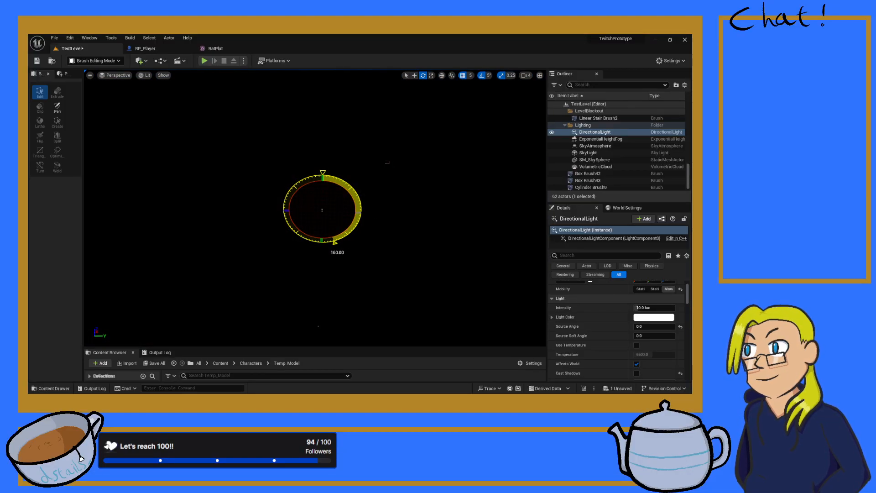
drag(283, 220, 297, 178)
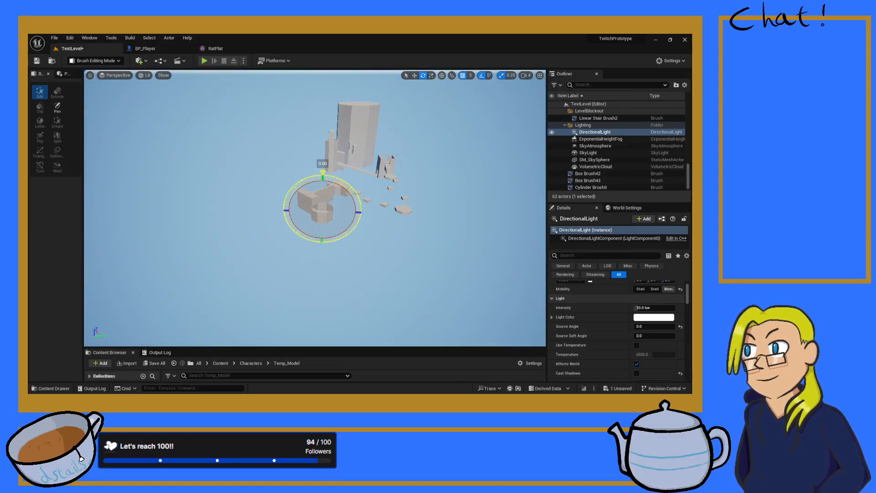
mouse_move(346, 192)
right_down()
mouse_move(335, 145)
mouse_move(319, 146)
mouse_move(329, 196)
mouse_move(365, 192)
mouse_move(322, 200)
mouse_move(337, 203)
right_up()
key(a)
key(d)
key(a)
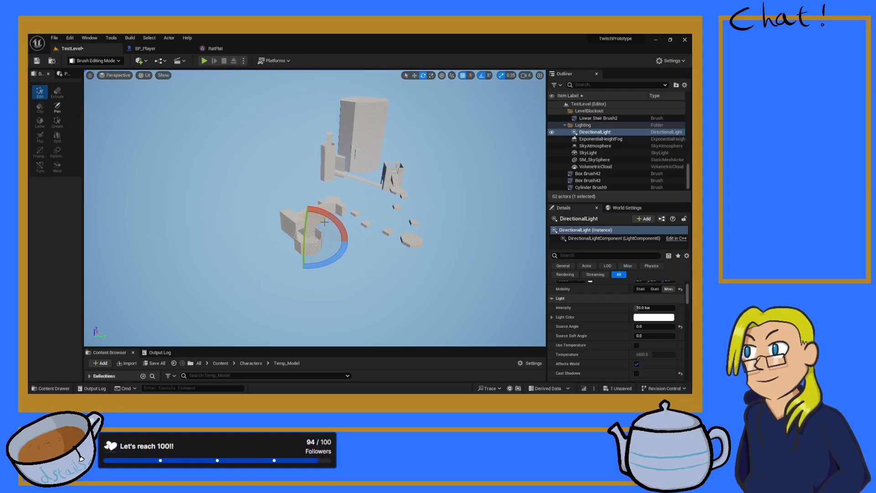
drag(301, 203, 276, 211)
- Playtest the jump from the curved platform, Box Brush41, towards the two facing walls
right_drag(277, 210, 194, 203)
key(w)
key(w)
key(s)
right_drag(292, 201, 263, 254)
key(w)
key(s)
key(w)
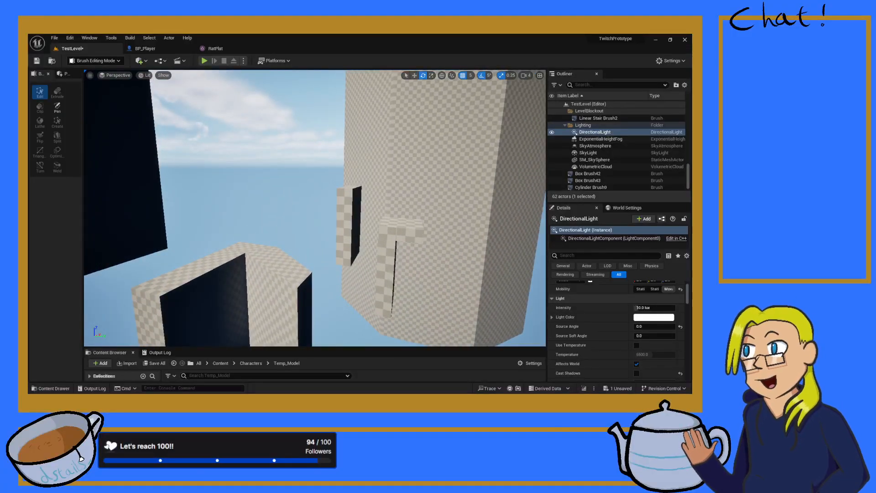
click(276, 268)
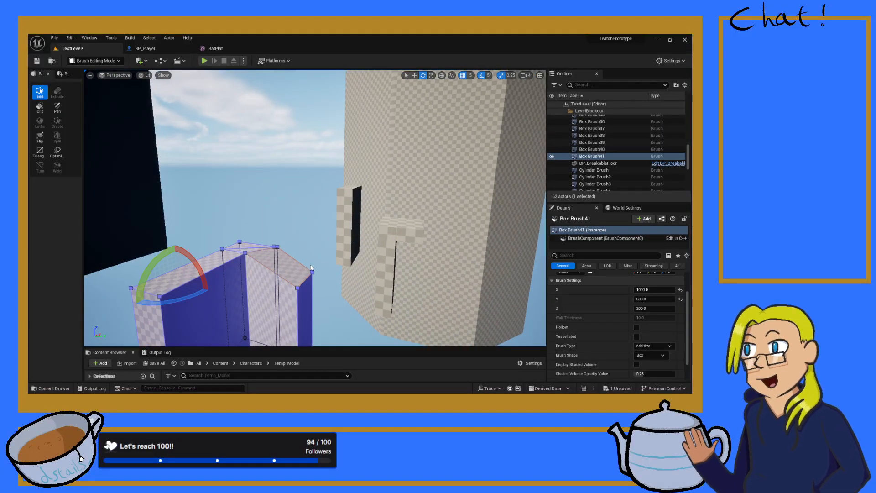
key(alt+p)
key(w)
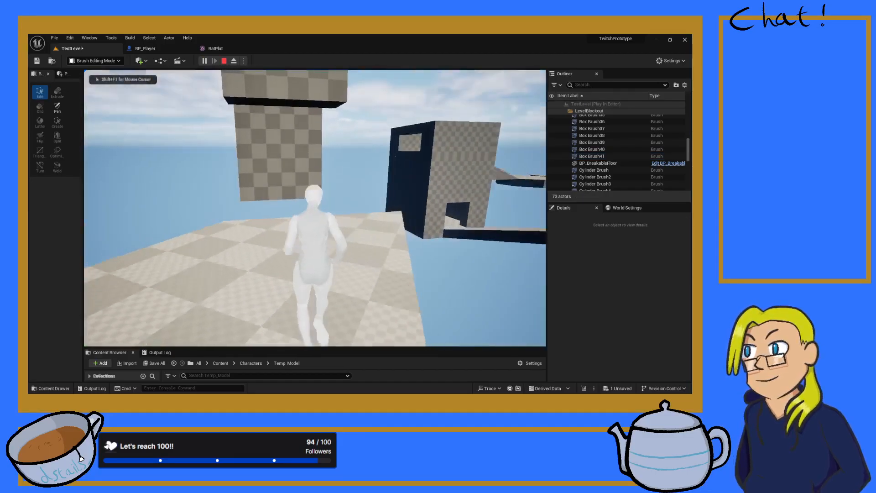
key(space)
key(space)
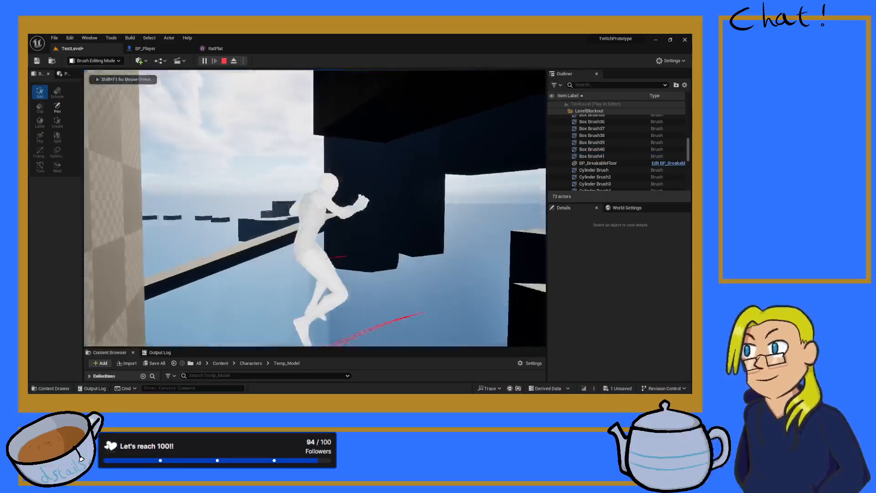
key(Escape)
- Select Box Brush43 and lower it along Z beside the overhanging wall
mouse_move(423, 229)
right_down()
mouse_move(461, 215)
mouse_move(500, 253)
mouse_move(474, 253)
mouse_move(384, 168)
right_up()
key(s)
key(w)
click(361, 136)
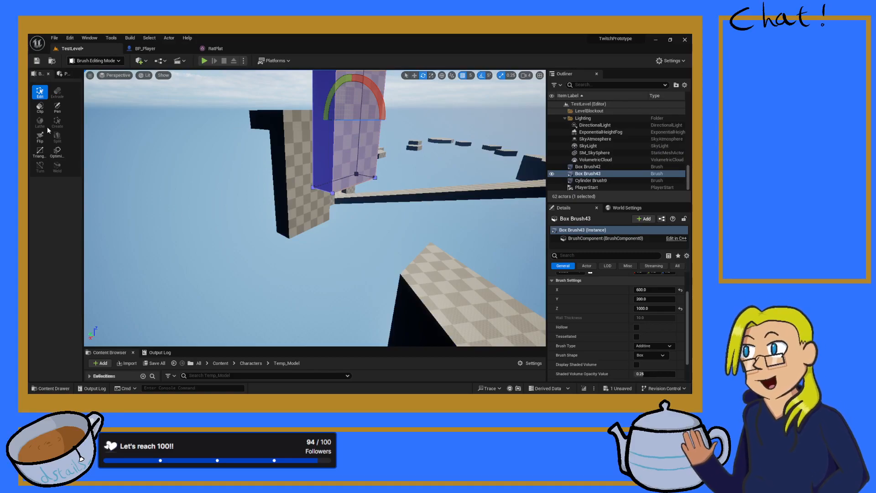
right_drag(355, 157, 355, 137)
key(w)
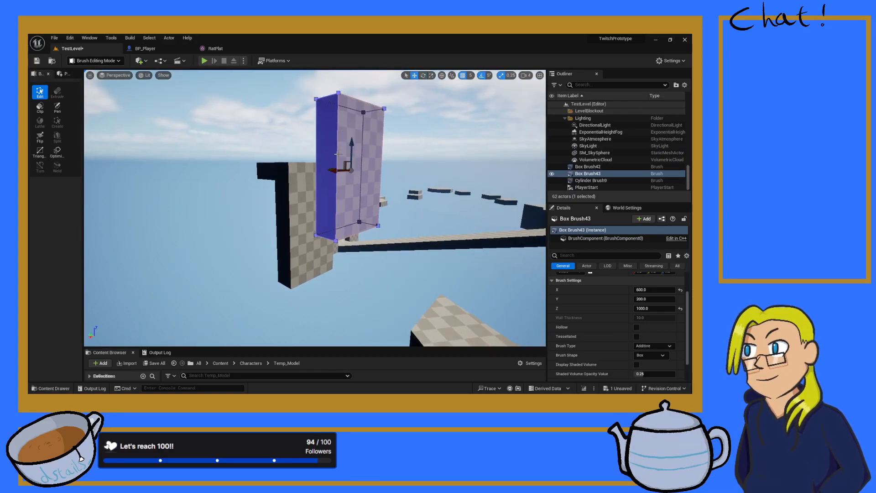
drag(351, 145, 350, 165)
mouse_move(350, 166)
right_down()
mouse_move(410, 201)
mouse_move(330, 160)
right_up()
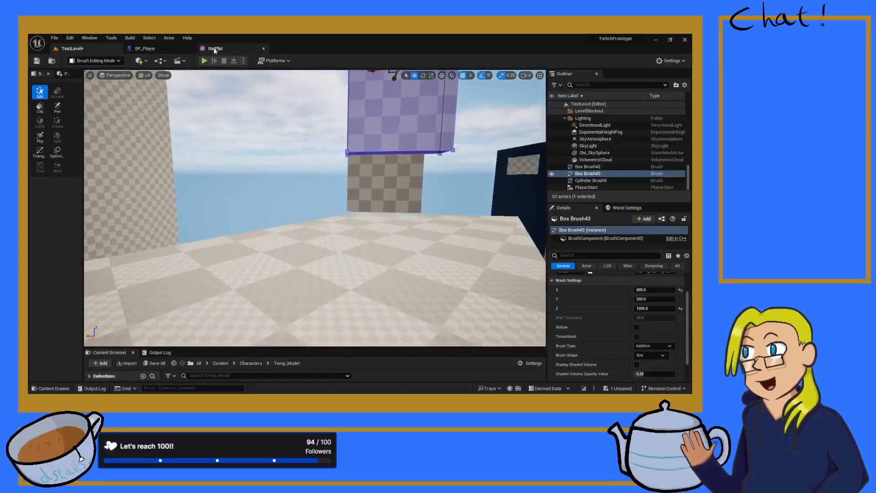
- Playtest from Box Brush41 to try the jump onto the lowered wall
right_drag(332, 192, 339, 248)
click(356, 302)
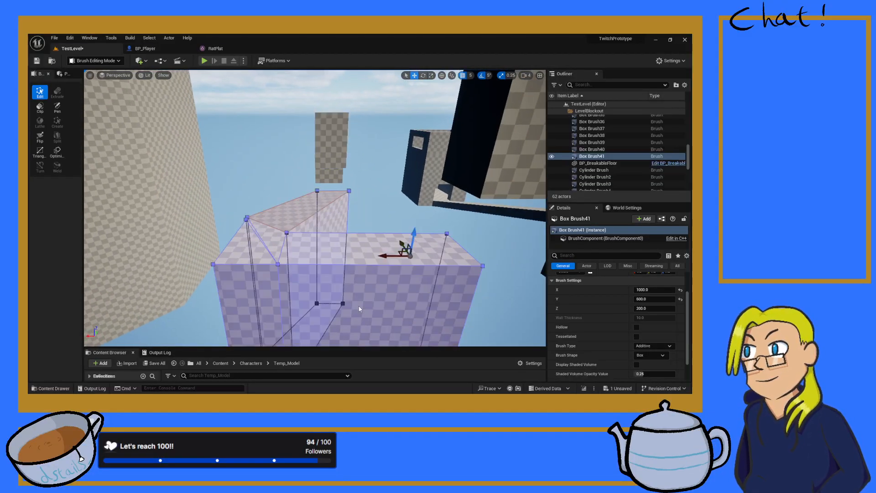
key(alt+p)
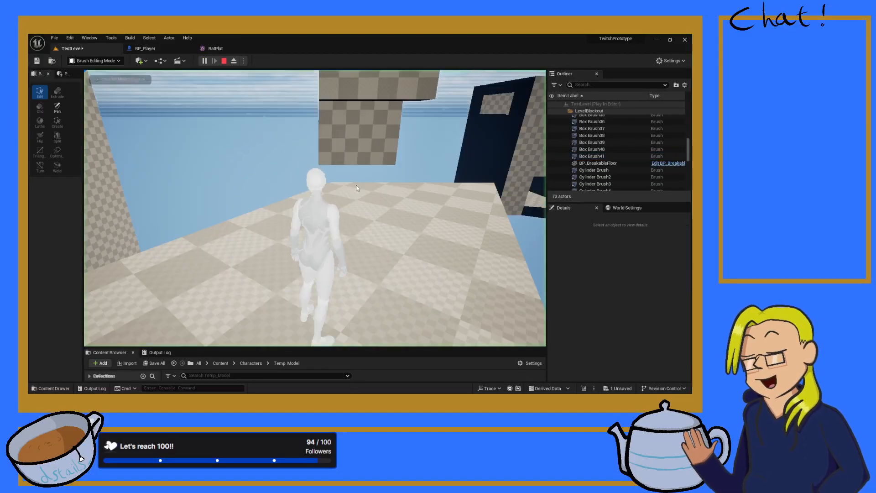
key(space)
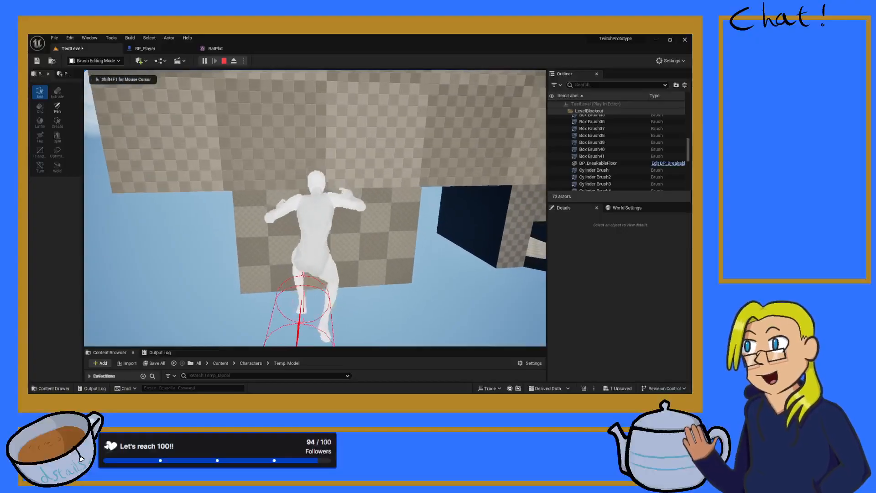
key(Escape)
- Adjust Box Brush43's vertical position and run a brief playtest
mouse_move(337, 171)
right_down()
mouse_move(330, 191)
mouse_move(337, 180)
right_up()
click(294, 132)
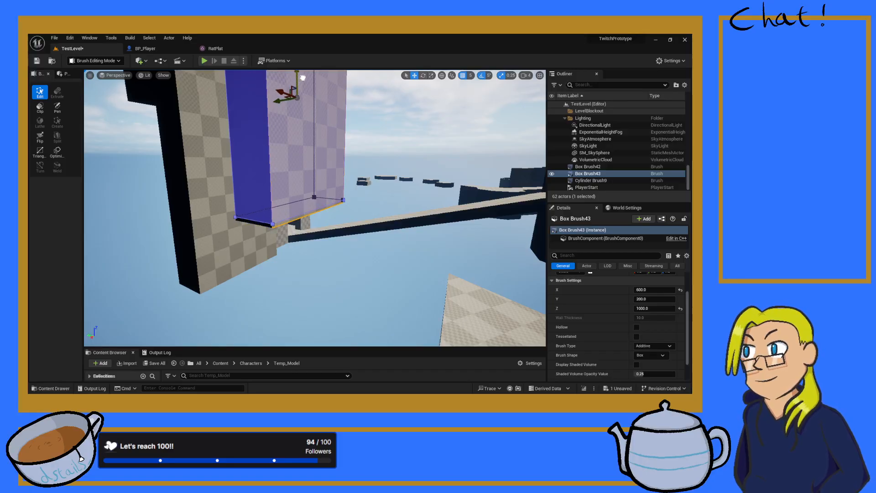
click(204, 61)
key(Escape)
- Playtest wall jumping between Box Brush43 and the overhanging wall, starting from the end of the curved platform
right_drag(270, 131, 338, 155)
key(w)
mouse_move(286, 210)
right_down()
mouse_move(265, 201)
mouse_move(278, 219)
mouse_move(286, 209)
right_up()
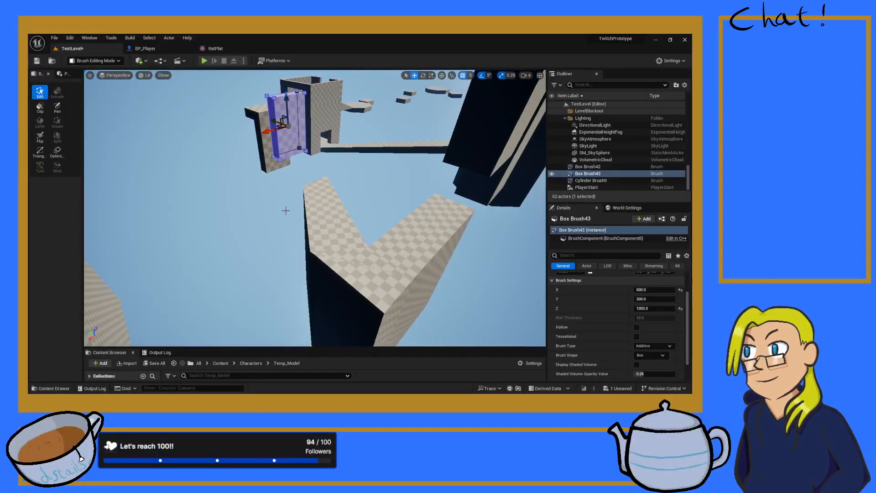
click(321, 185)
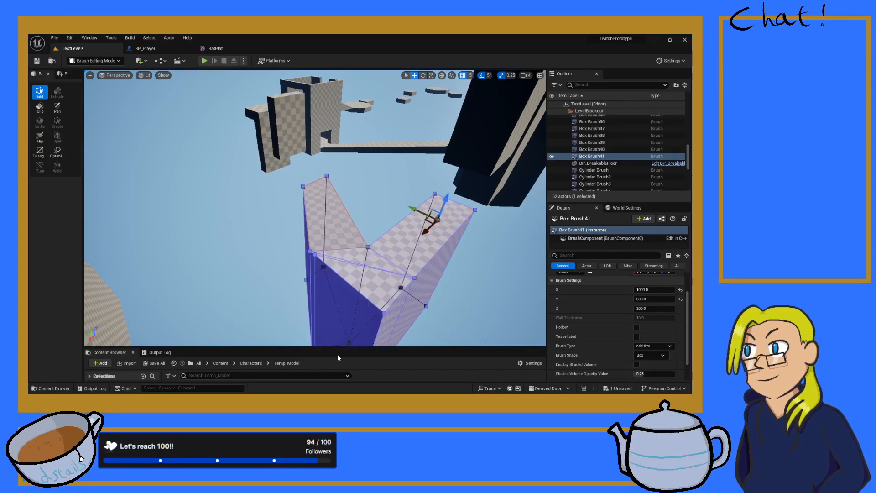
key(alt+p)
key(w)
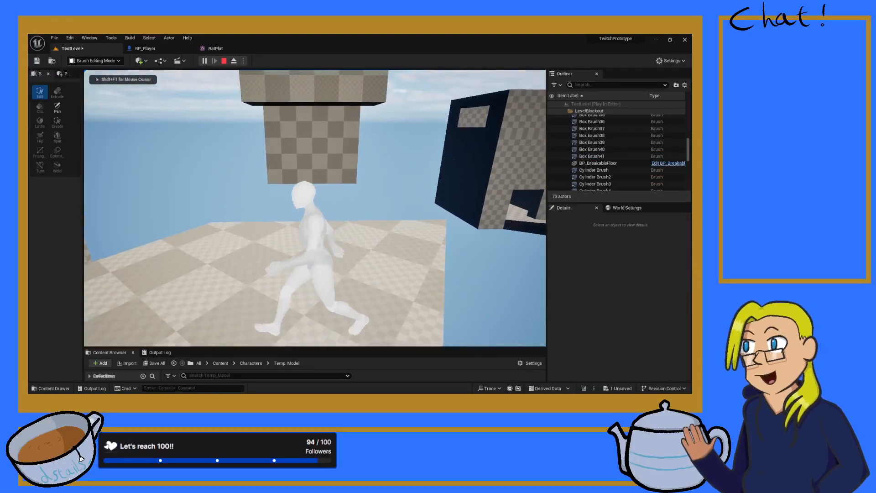
key(w)
key(space)
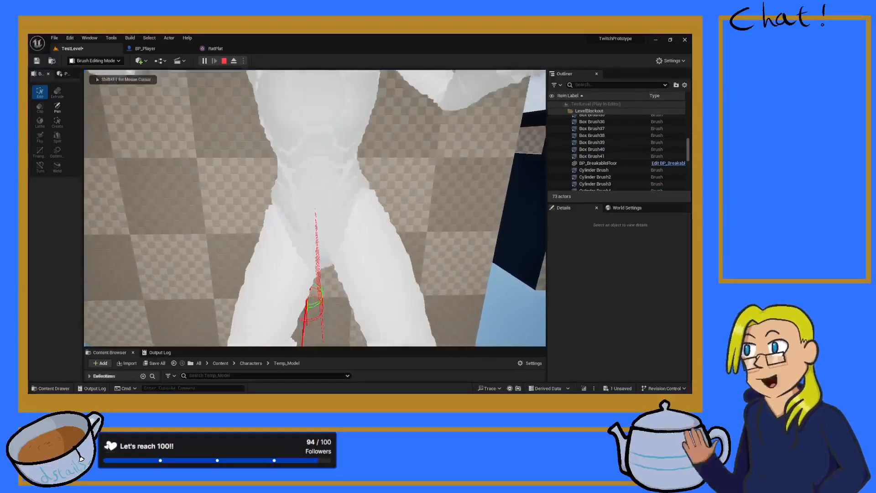
key(space)
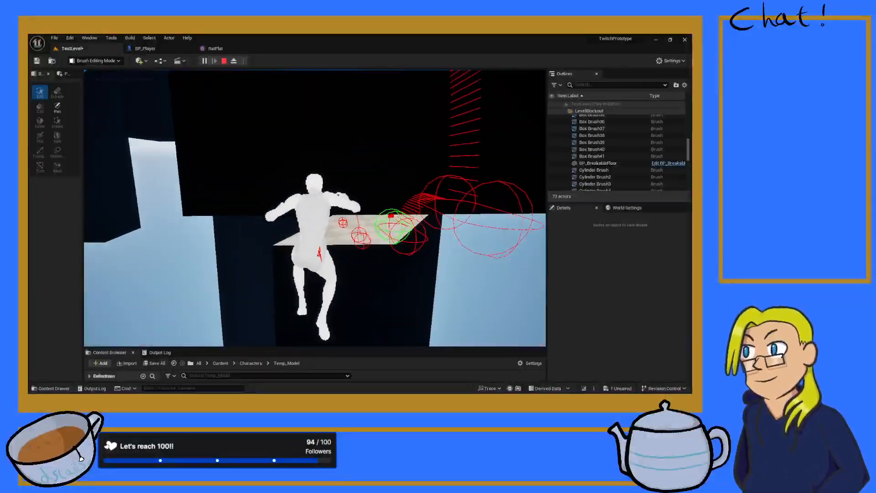
key(Escape)
- Examine the layout around Box Brush41, the two facing walls and the giant cylinder from several angles
key(f)
right_drag(456, 143, 515, 142)
mouse_move(315, 207)
right_down()
mouse_move(292, 201)
mouse_move(310, 178)
mouse_move(296, 278)
right_up()
key(s)
key(w)
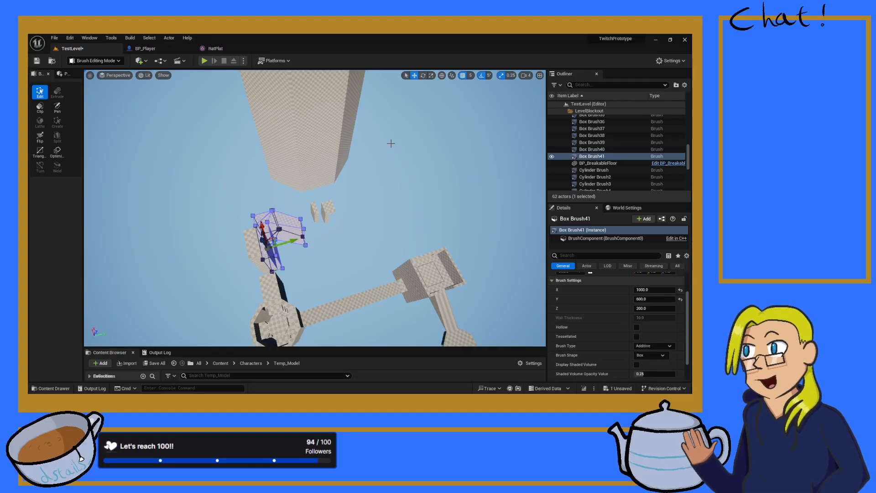
mouse_move(391, 143)
right_down()
mouse_move(374, 145)
mouse_move(381, 133)
mouse_move(364, 141)
mouse_move(372, 149)
right_up()
key(w)
mouse_move(261, 197)
right_down()
mouse_move(256, 191)
mouse_move(269, 200)
mouse_move(261, 197)
right_up()
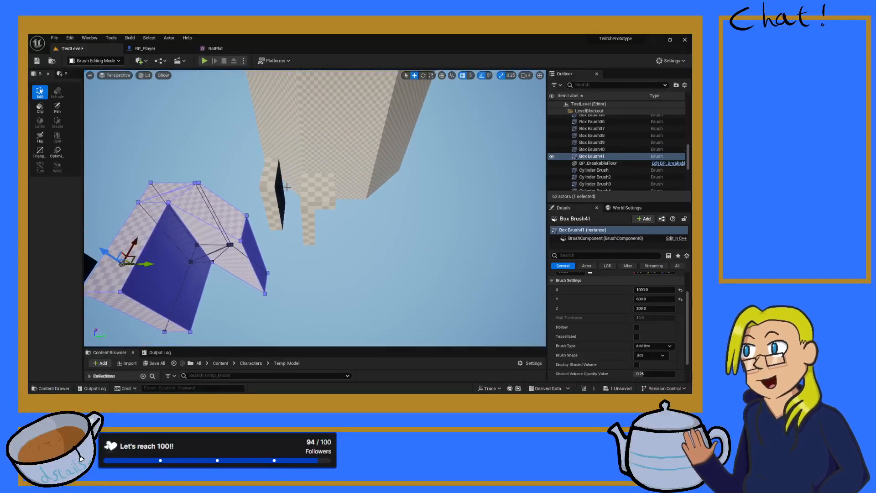
- Move the thin upright box brush beside the tall block along the Y axis to about 3470
click(261, 197)
click(278, 193)
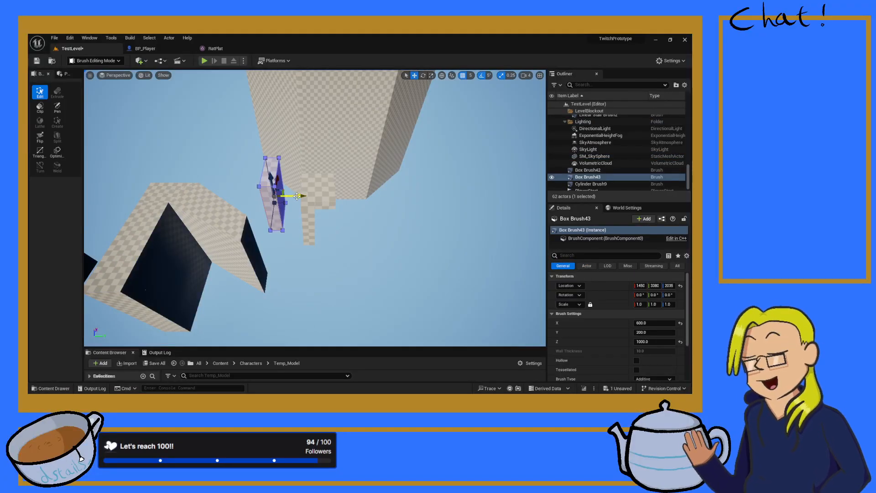
drag(298, 196, 303, 196)
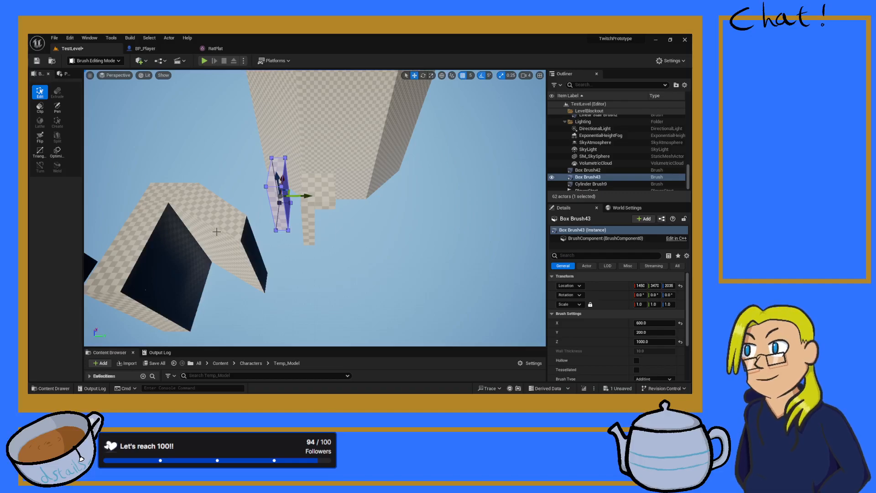
click(224, 218)
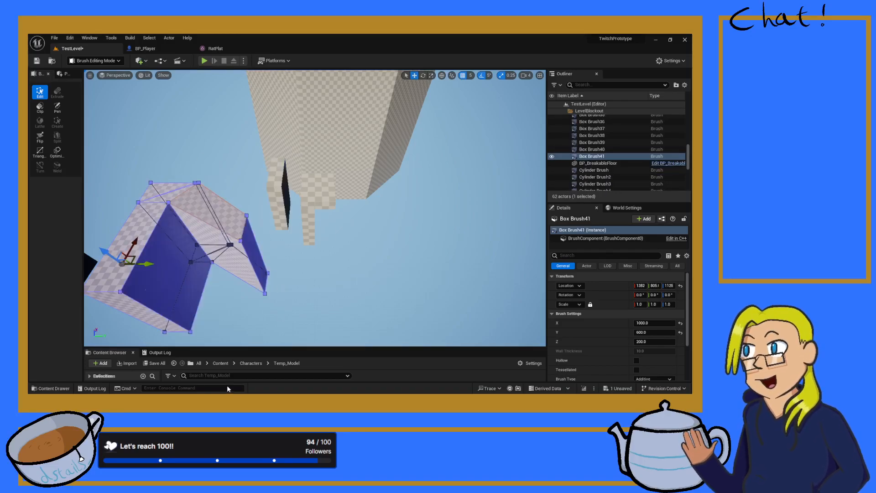
- Playtest the level by running and jumping the character across the blockout platforms, and end the play session
key(alt+p)
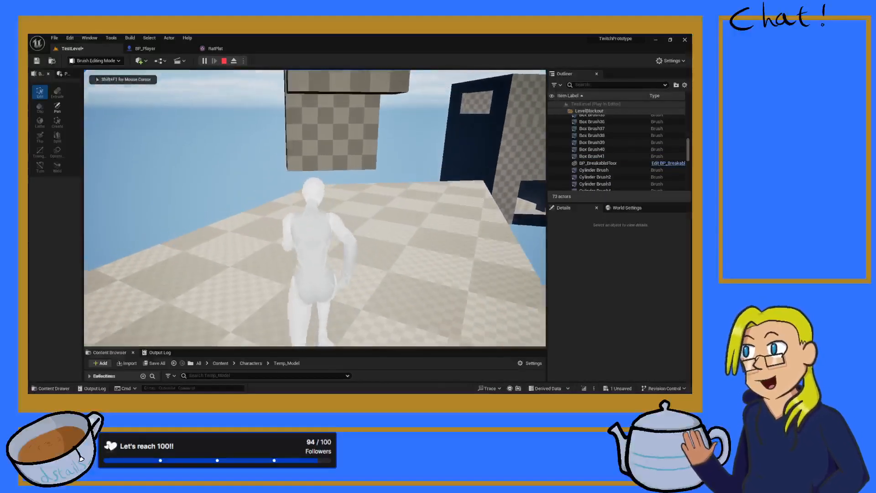
key(w)
key(space)
key(w)
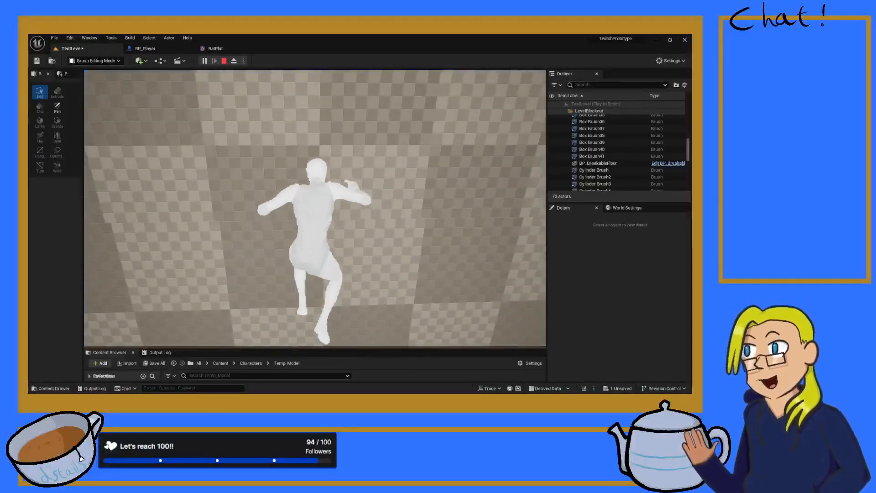
key(w)
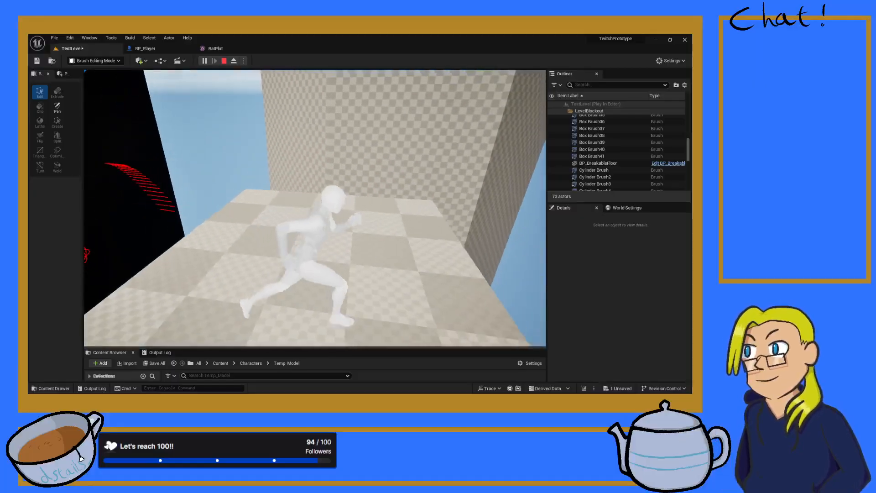
key(w)
key(space)
key(w)
key(space)
key(w)
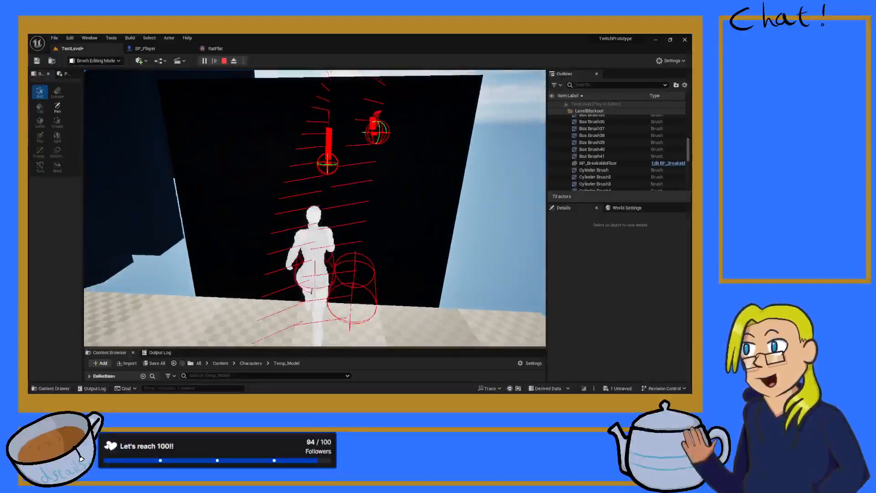
key(w)
key(space)
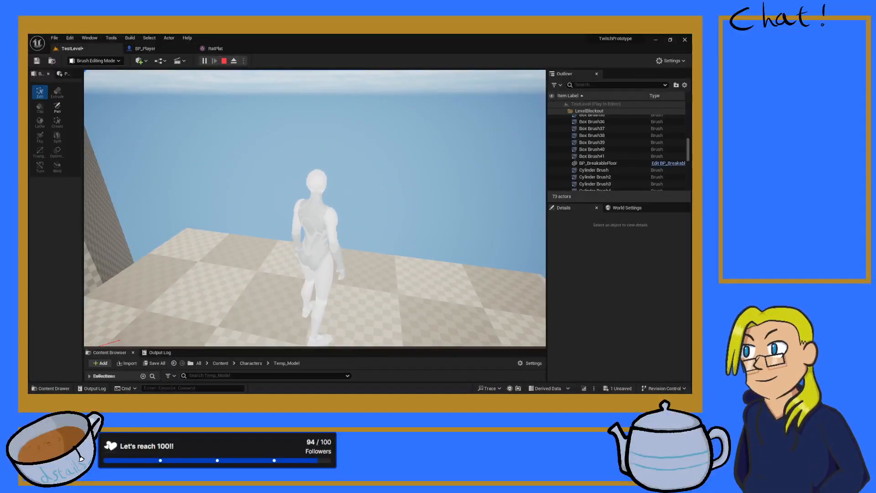
key(w)
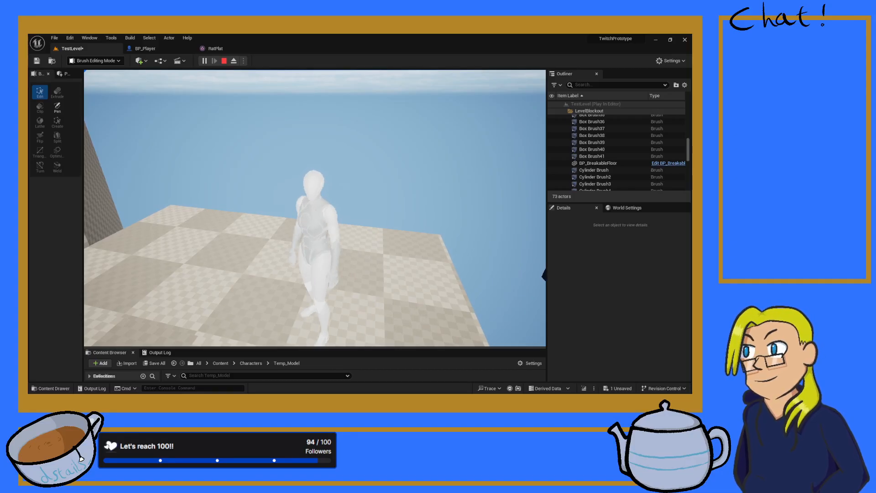
key(Escape)
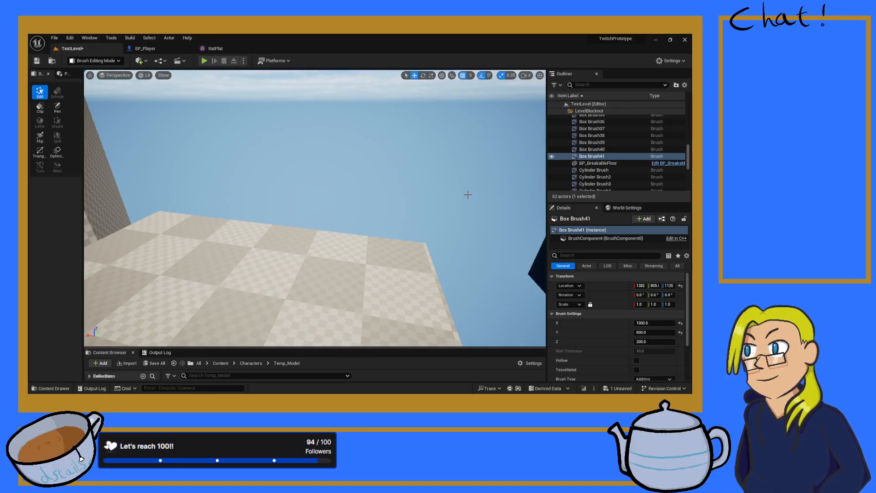
- Examine the two hanging platforms and the open space beside the tall block from several angles
mouse_move(377, 119)
right_down()
mouse_move(282, 146)
mouse_move(260, 149)
mouse_move(269, 135)
mouse_move(249, 133)
mouse_move(255, 146)
right_up()
key(w)
right_drag(319, 194, 409, 197)
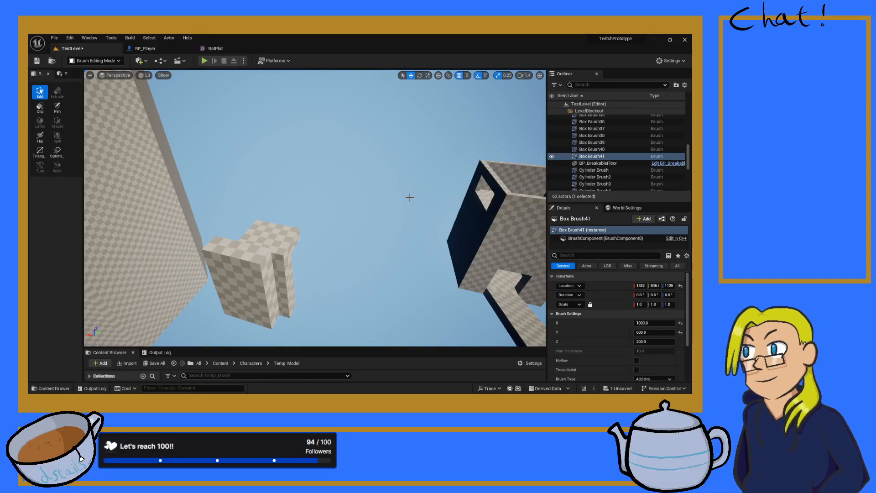
right_drag(369, 178, 309, 168)
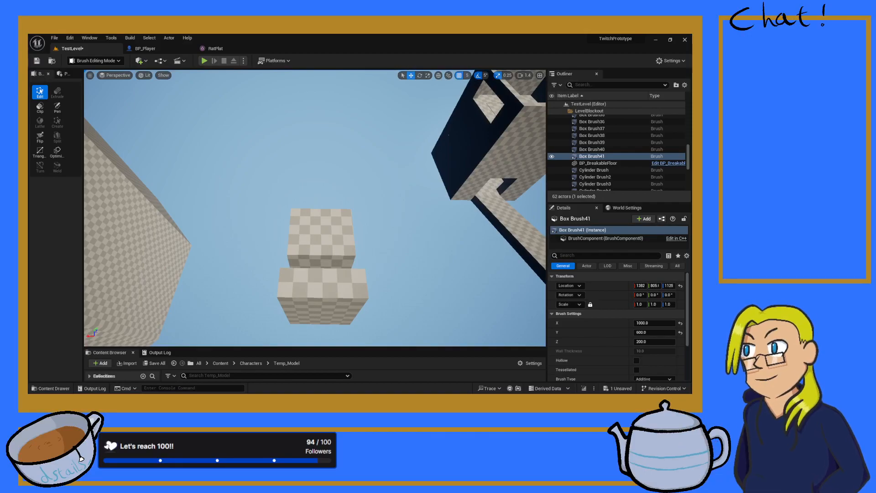
mouse_move(309, 168)
right_down()
mouse_move(296, 155)
mouse_move(357, 167)
mouse_move(337, 157)
mouse_move(365, 173)
right_up()
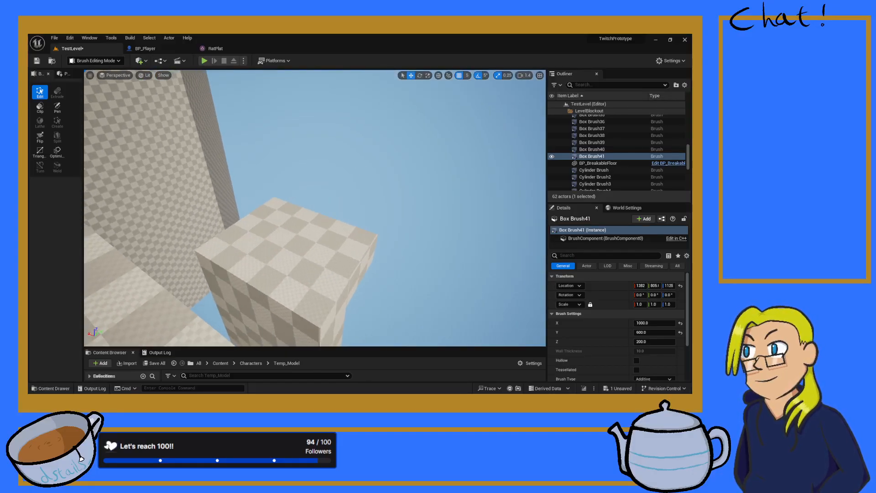
key(w)
right_drag(365, 174, 379, 185)
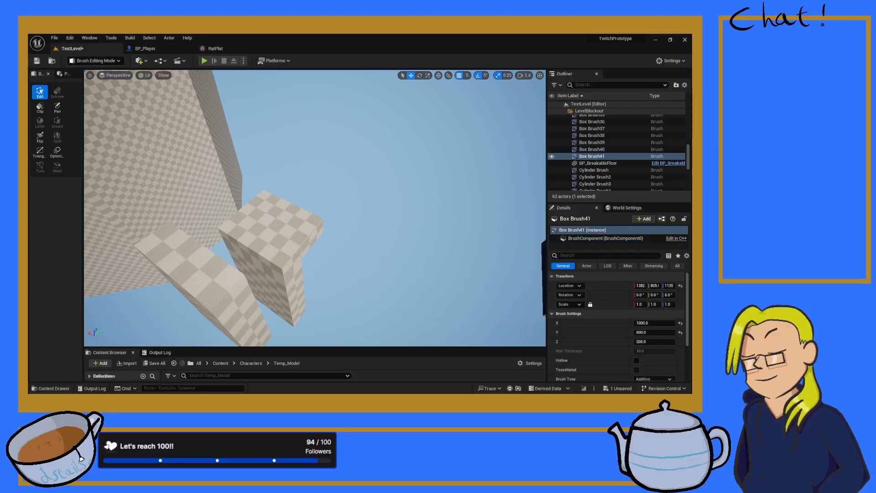
right_drag(378, 184, 378, 177)
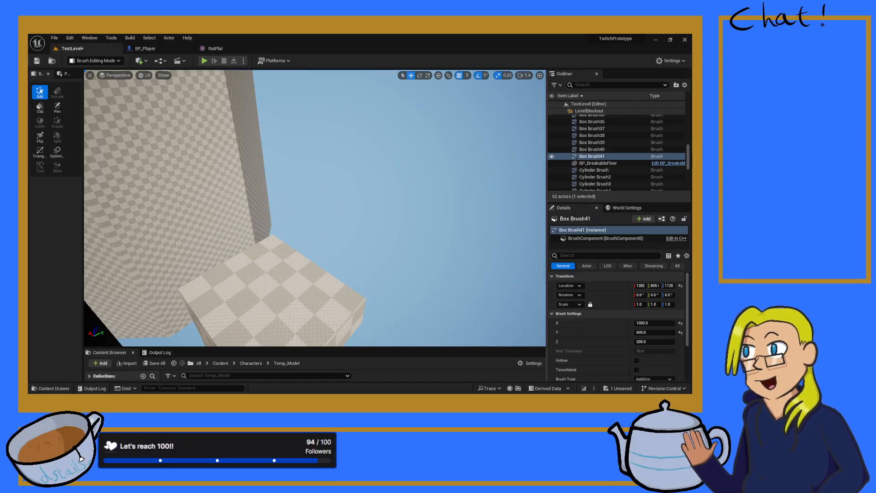
mouse_move(476, 199)
right_down()
mouse_move(393, 204)
mouse_move(420, 206)
mouse_move(470, 187)
mouse_move(475, 199)
right_up()
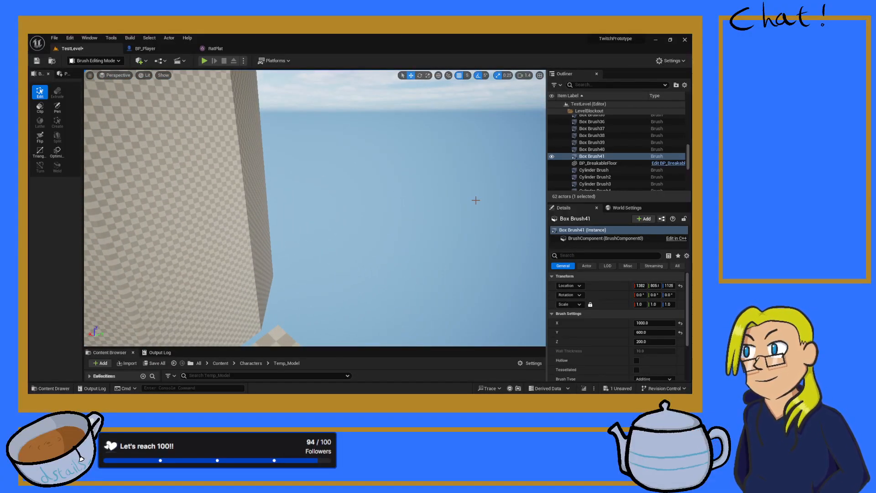
mouse_move(506, 206)
right_down()
mouse_move(478, 237)
mouse_move(458, 210)
right_up()
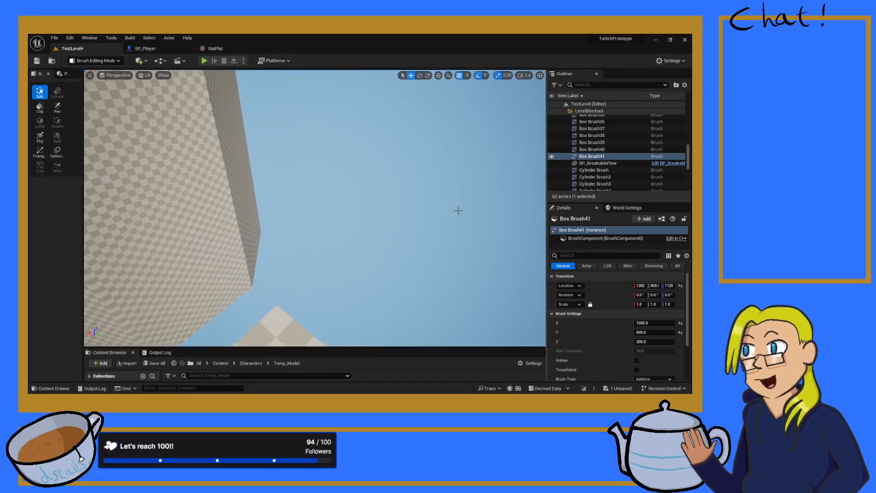
- Add a new box brush to the level above the platform near the tall block
click(64, 73)
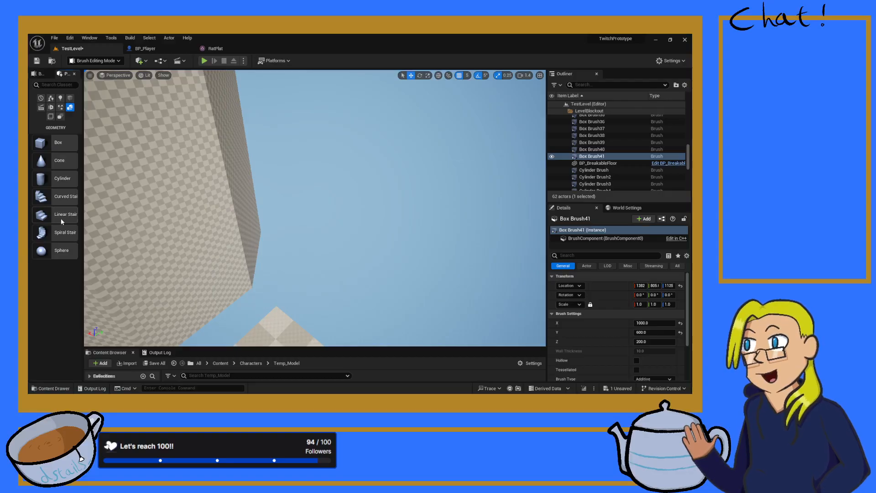
mouse_move(45, 145)
mouse_down()
mouse_move(225, 217)
mouse_move(296, 232)
mouse_move(328, 175)
mouse_move(314, 224)
mouse_up()
right_drag(314, 225, 292, 205)
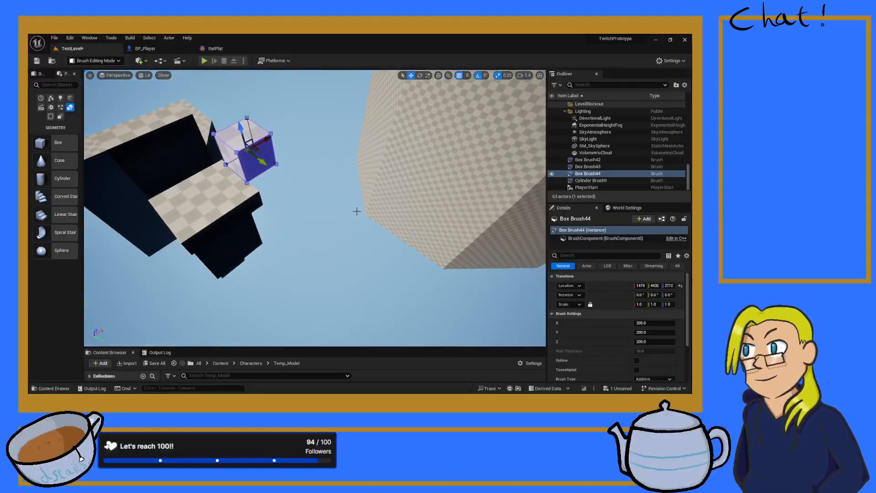
- Move the new box brush to about Y 5415 and Z 1440, and shift it along the X axis
mouse_move(240, 128)
mouse_down()
mouse_move(244, 221)
mouse_move(239, 182)
mouse_up()
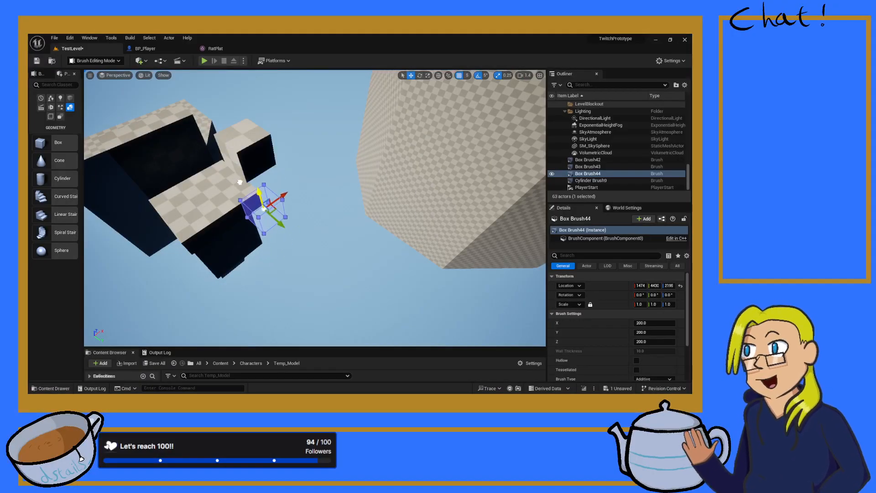
drag(276, 220, 443, 282)
mouse_move(442, 282)
right_down()
mouse_move(506, 274)
mouse_move(483, 269)
mouse_move(513, 251)
right_up()
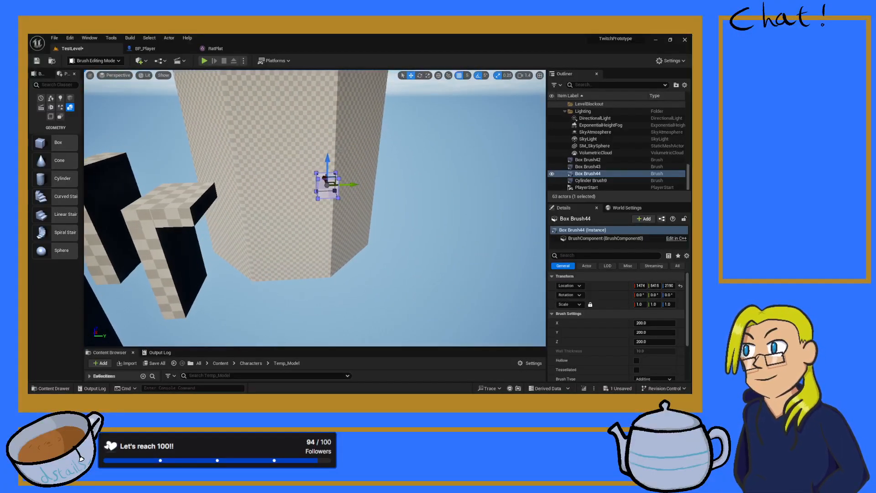
drag(330, 159, 331, 228)
mouse_move(331, 228)
right_down()
mouse_move(401, 249)
mouse_move(340, 201)
mouse_move(332, 226)
right_up()
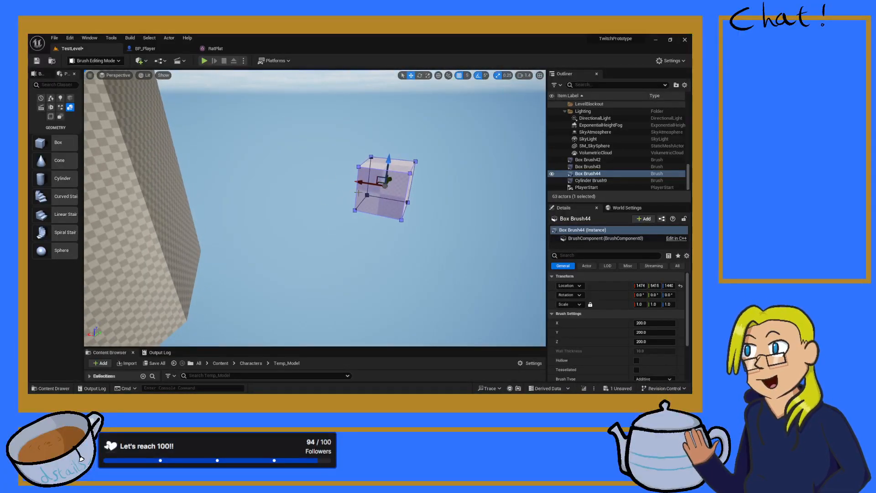
drag(271, 171, 273, 172)
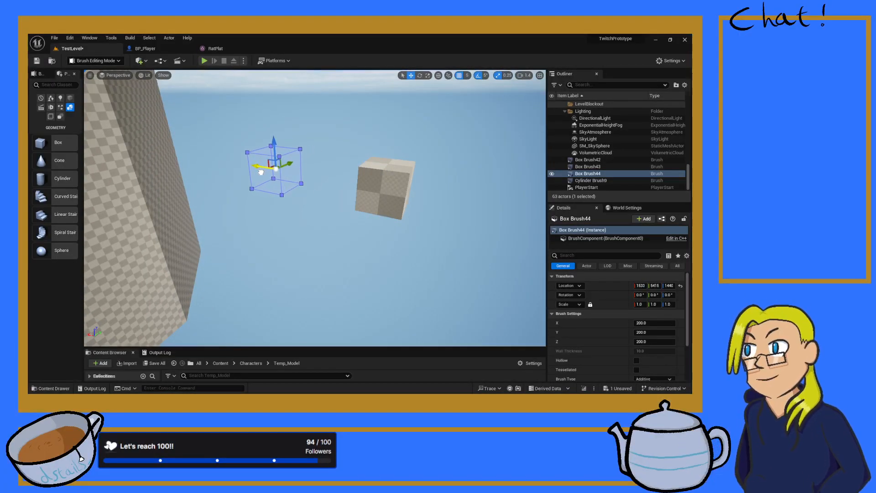
- Rotate the new box brush to about -40° around the Z axis
key(f)
mouse_move(296, 236)
right_down()
mouse_move(285, 205)
mouse_move(296, 244)
mouse_move(296, 235)
right_up()
key(e)
drag(320, 225, 301, 227)
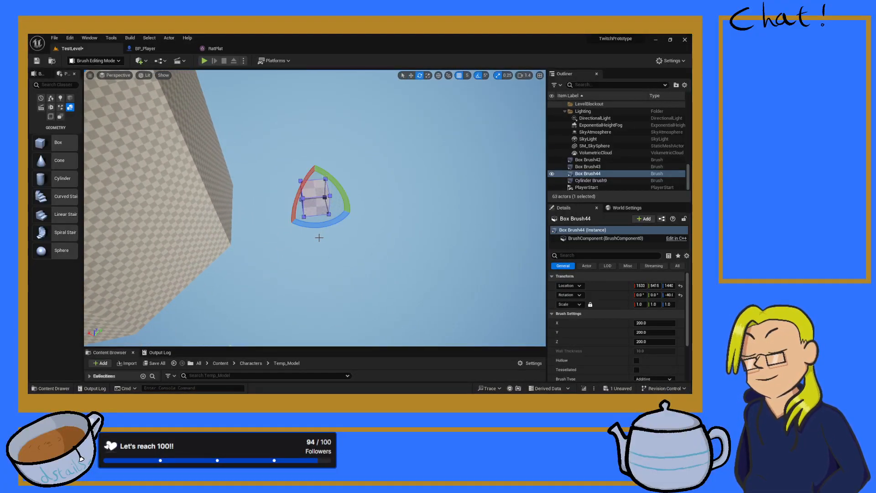
- Switch the new box brush's location and rotation to absolute values
click(410, 75)
right_drag(391, 192, 382, 195)
key(s)
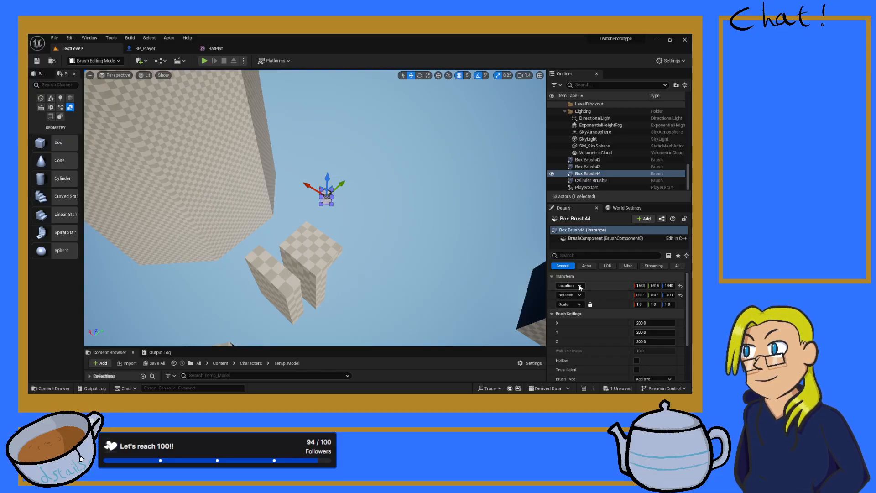
click(566, 314)
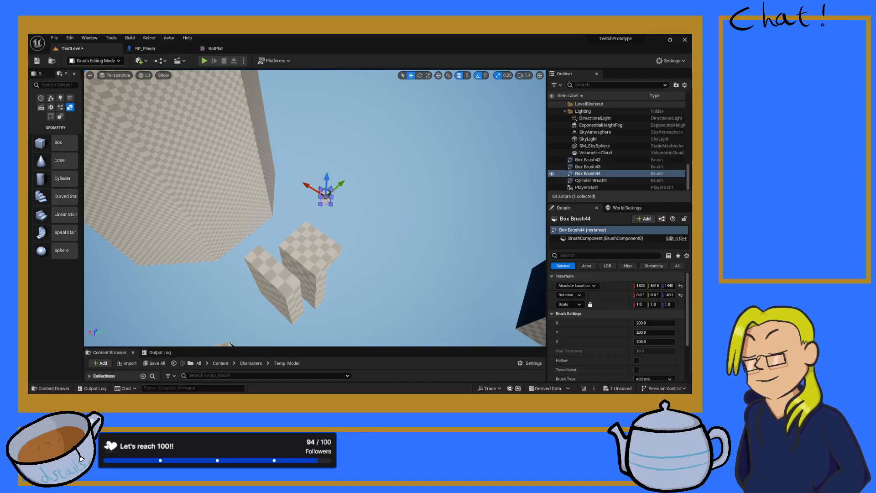
click(349, 194)
right_drag(321, 198, 331, 196)
click(324, 196)
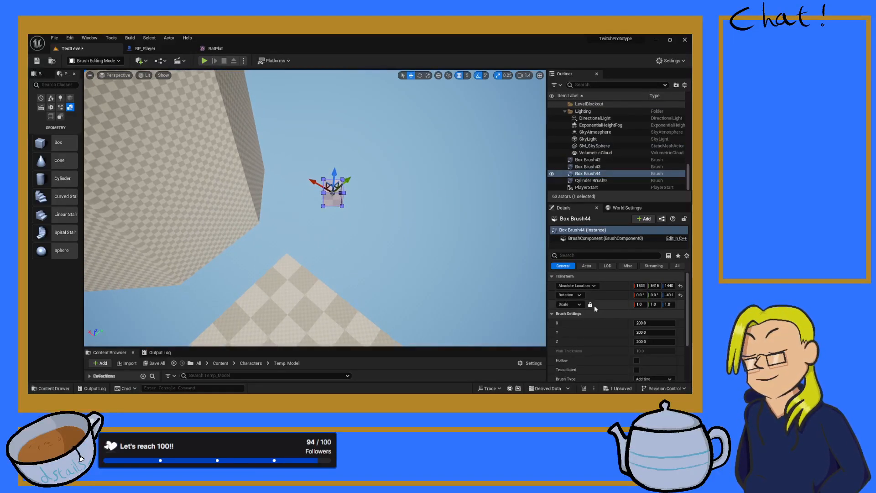
click(579, 297)
click(565, 320)
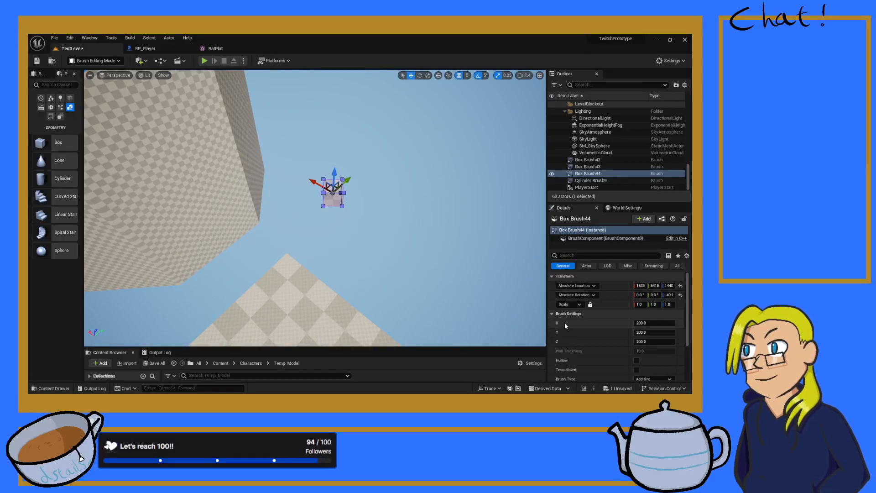
click(348, 210)
click(337, 198)
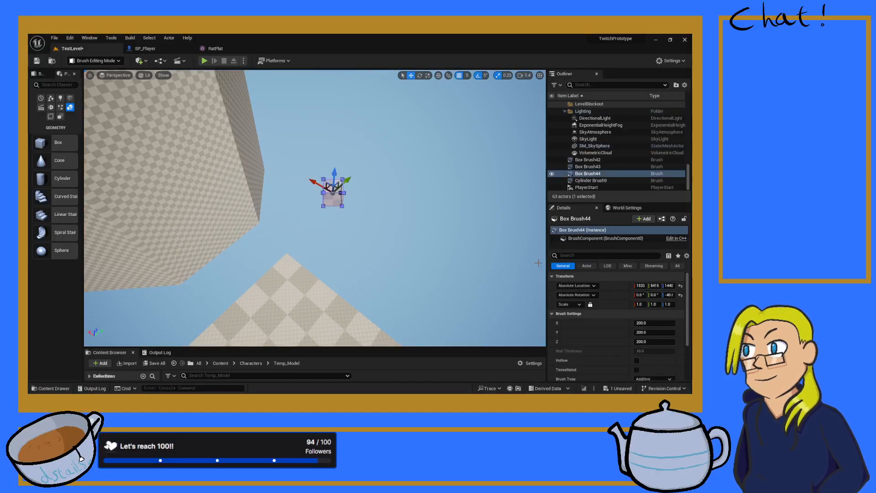
- Reset the box brush's Z rotation to 0 and rotate it to about -45° around the Z axis
click(668, 295)
text(0)
key(Return)
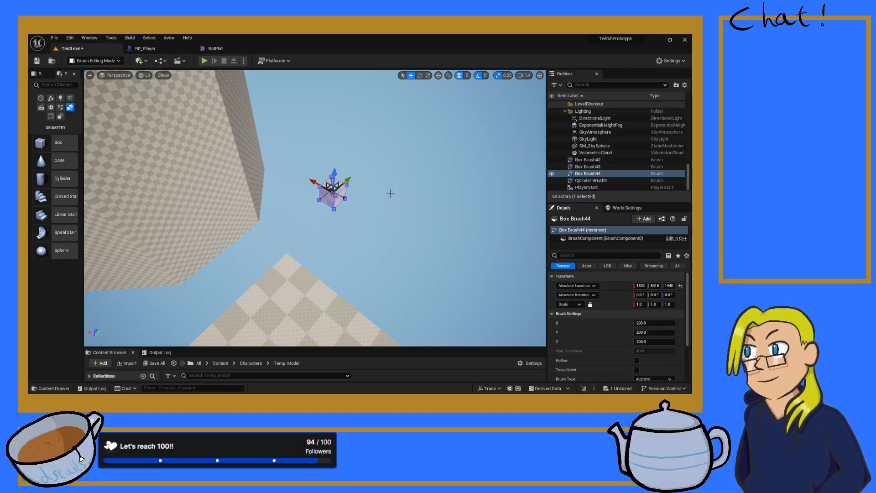
click(419, 76)
mouse_move(335, 222)
mouse_down()
mouse_move(301, 184)
mouse_move(284, 198)
mouse_up()
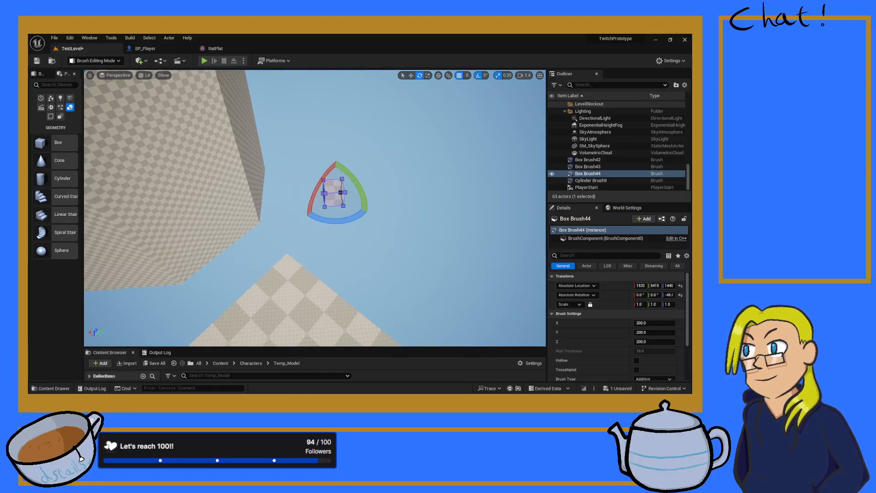
click(339, 234)
- Reselect the rotated box brush and set its X size to 800
click(411, 75)
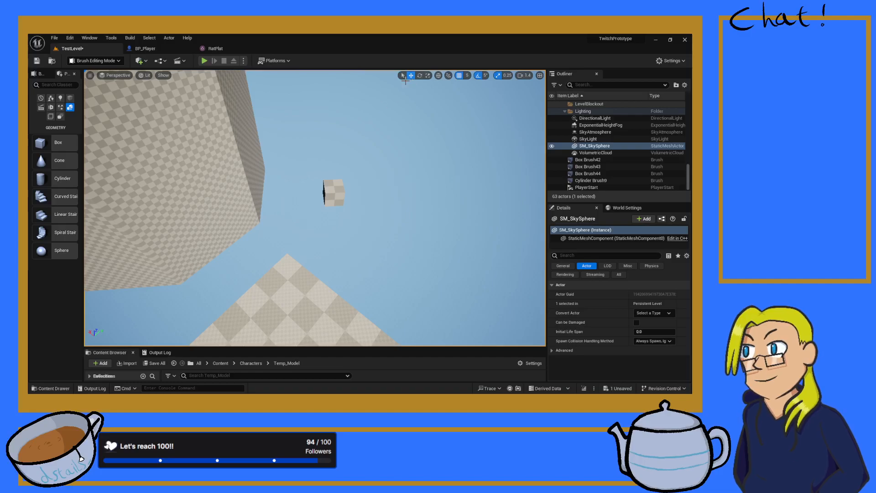
click(343, 182)
mouse_move(343, 182)
right_down()
mouse_move(362, 163)
mouse_move(474, 174)
right_up()
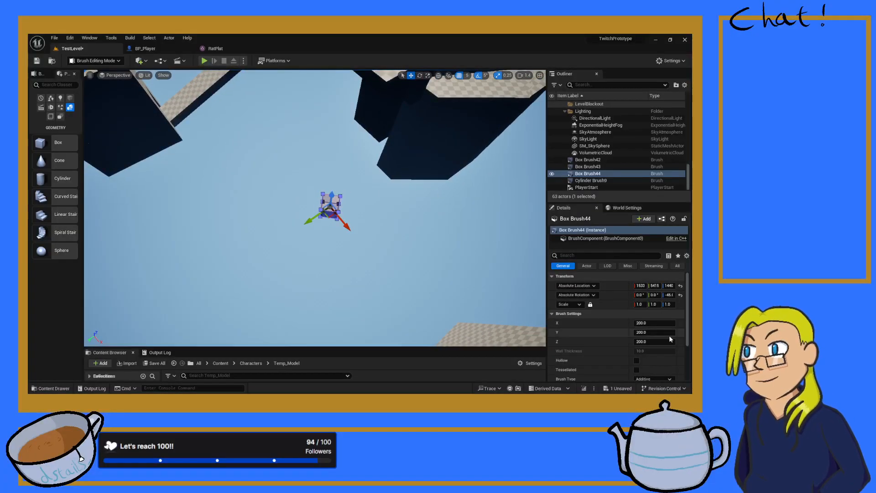
mouse_move(651, 328)
mouse_down()
mouse_move(699, 328)
mouse_move(665, 323)
mouse_up()
click(644, 323)
text(800)
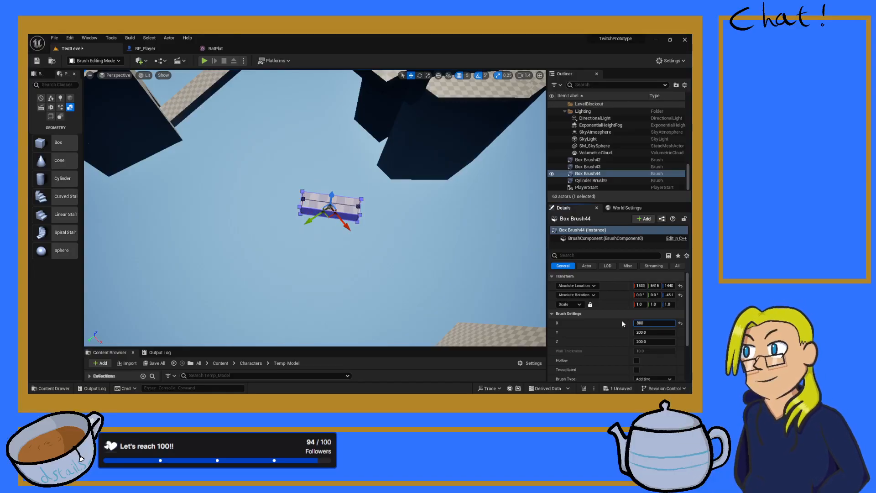
key(Return)
mouse_move(284, 213)
right_down()
mouse_move(332, 188)
mouse_move(323, 182)
right_up()
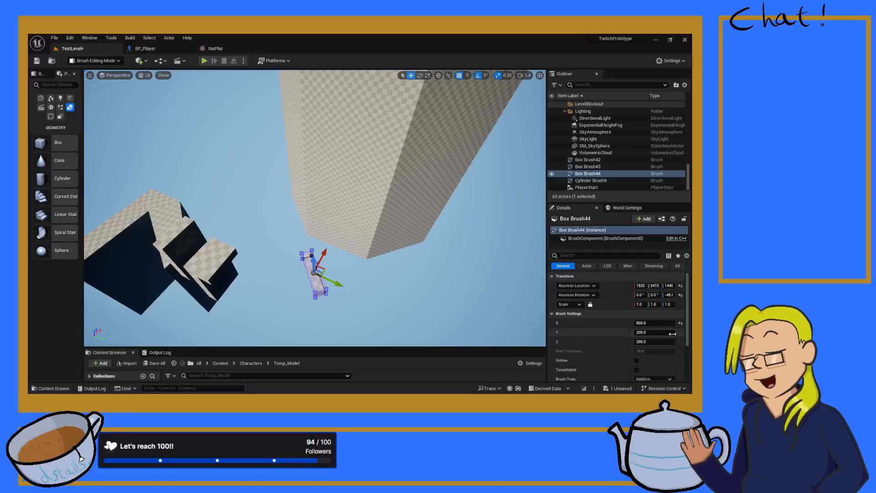
- Try different Y sizes on the rotated box brush, including 1000 and 600
drag(646, 332, 670, 333)
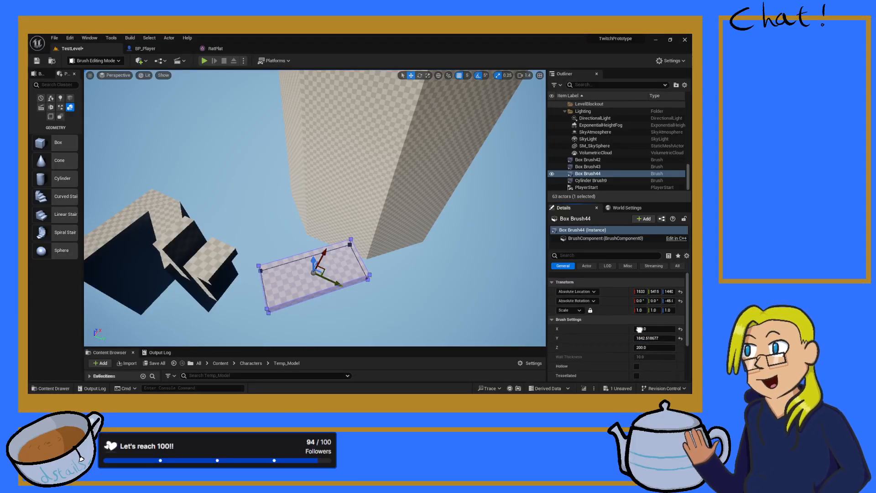
key(w)
right_drag(430, 325, 431, 324)
key(s)
right_drag(264, 184, 264, 185)
click(656, 332)
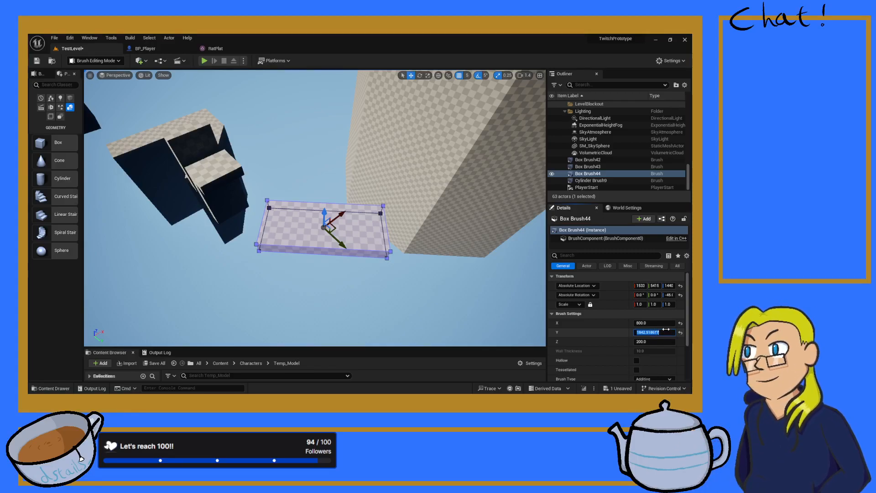
text(100)
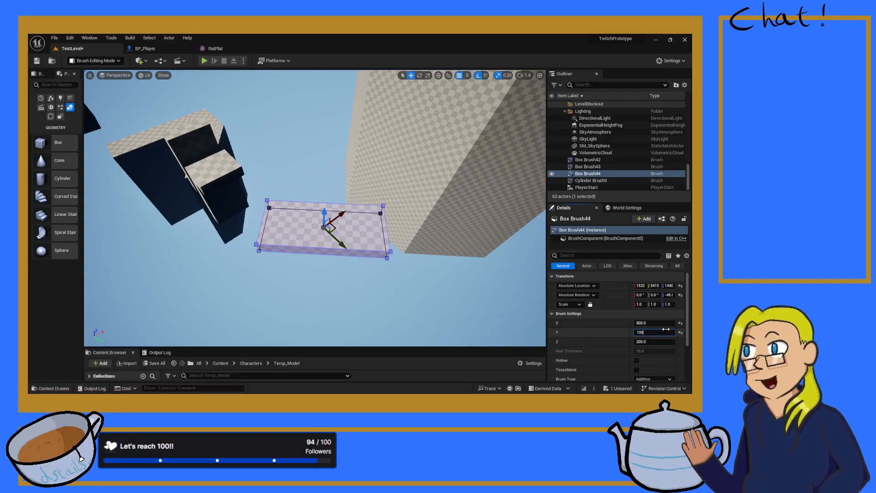
text(0)
key(Return)
text(600)
key(Return)
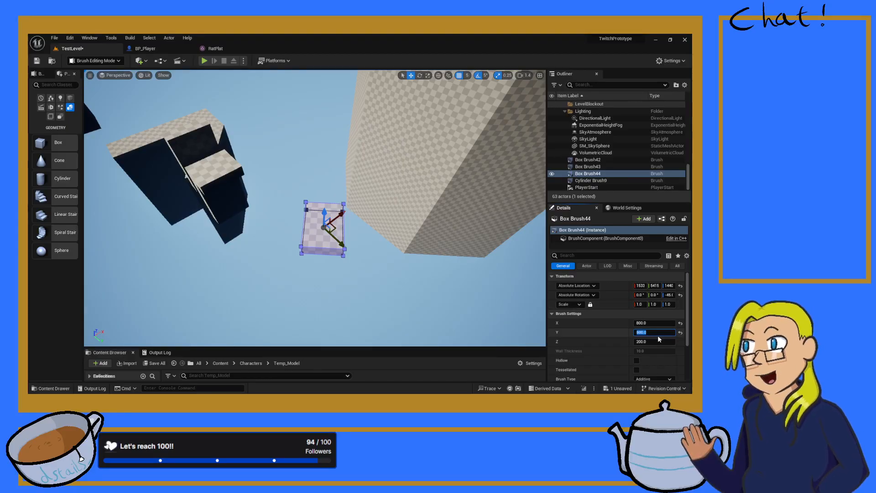
- Set the rotated box brush's Y size to 900 and its X size to 600
text(900)
key(Return)
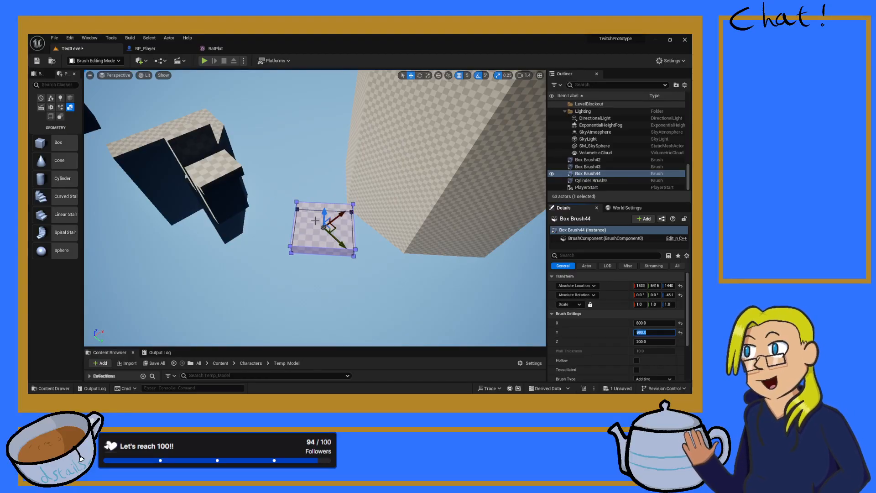
click(655, 324)
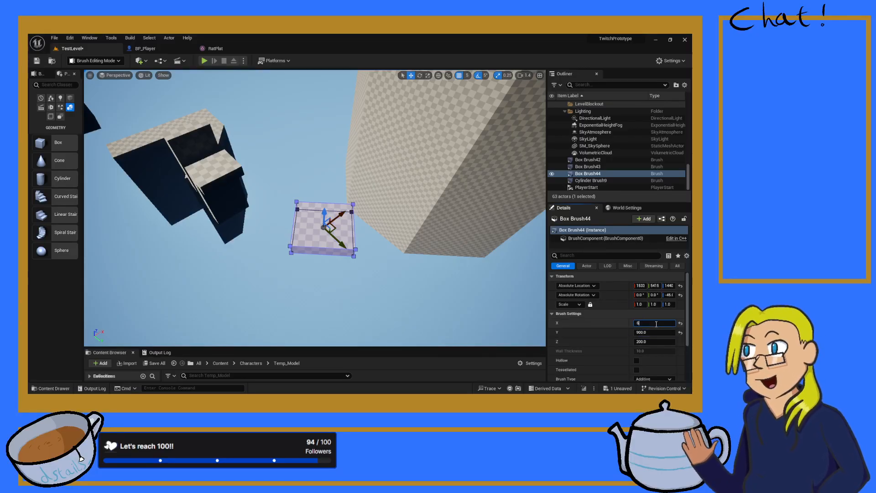
key(Return)
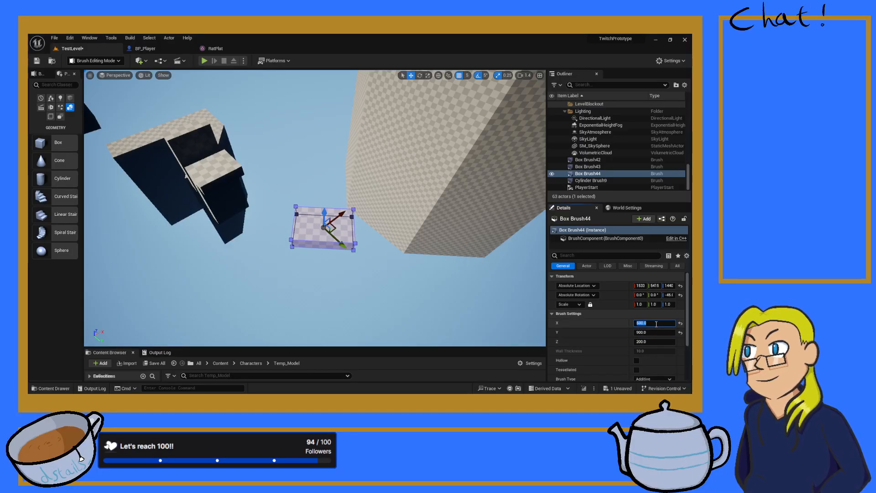
- Duplicate the rotated flat platform beside the tall block, offsetting the copy horizontally from the original
mouse_move(378, 215)
right_down()
mouse_move(497, 212)
mouse_move(489, 237)
mouse_move(490, 151)
right_up()
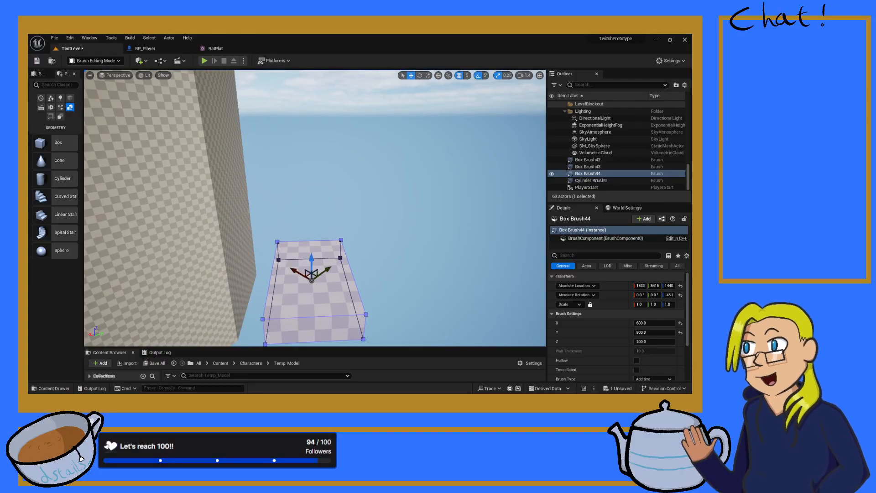
mouse_move(447, 230)
right_down()
mouse_move(388, 242)
mouse_move(326, 238)
mouse_move(331, 229)
right_up()
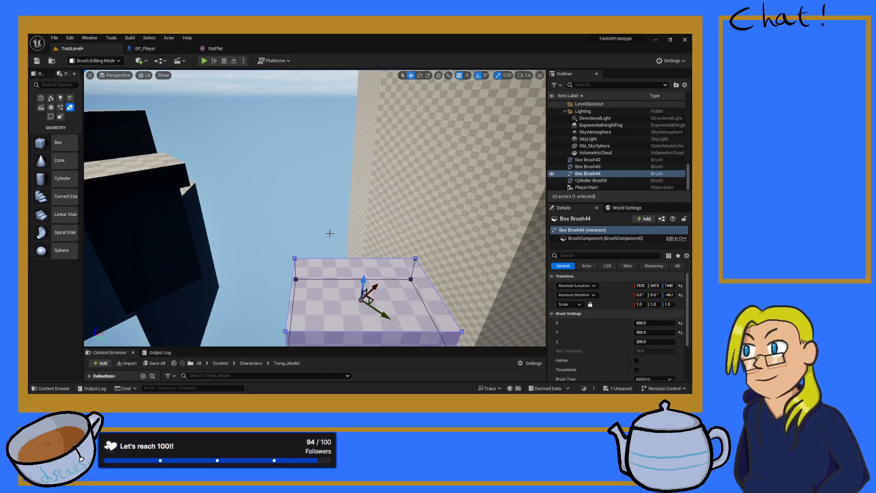
right_drag(342, 207, 342, 208)
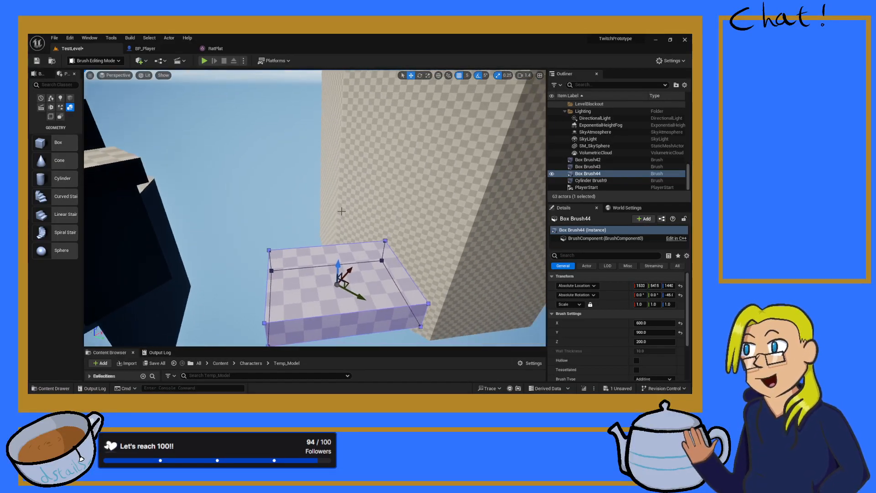
right_drag(443, 234, 384, 259)
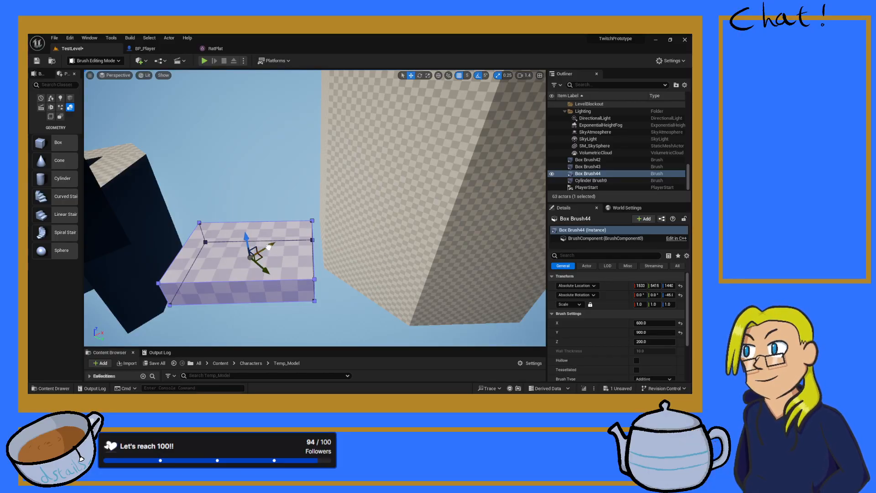
alt+drag(269, 246, 364, 184)
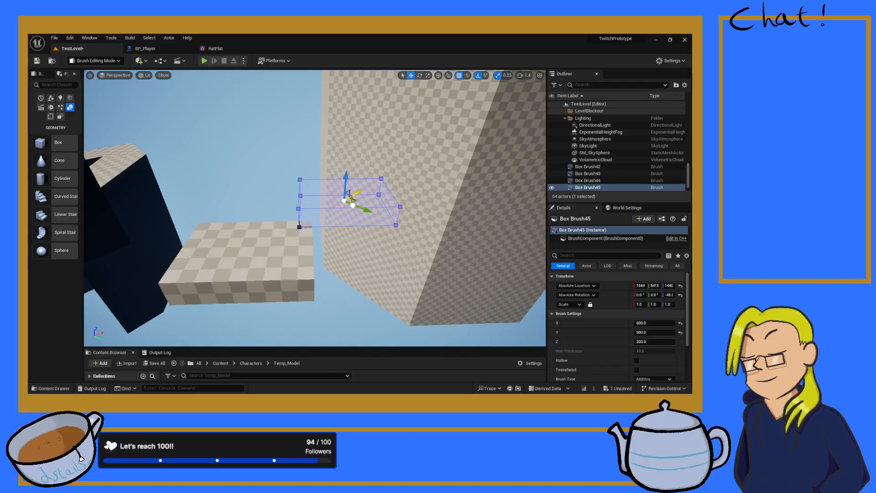
click(37, 74)
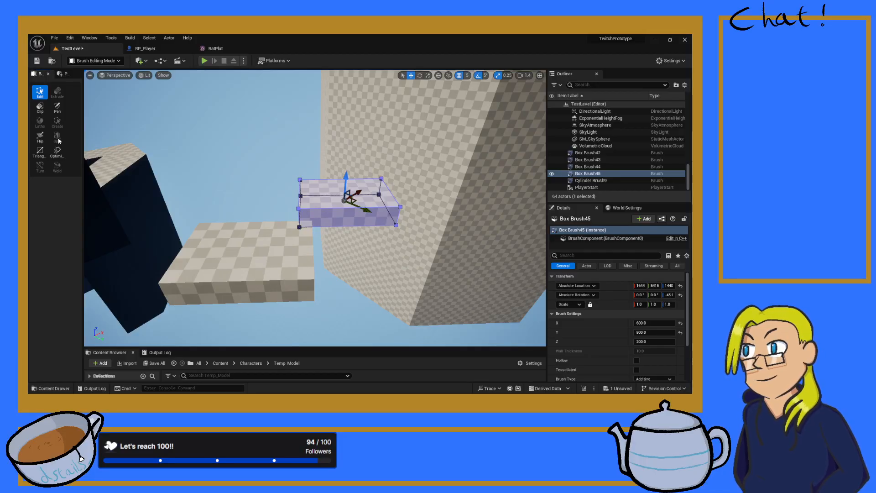
- Move the duplicated platform farther along the tall block, leaving a jump gap after the first flat platform
mouse_move(223, 189)
right_down()
mouse_move(310, 196)
mouse_move(190, 191)
right_up()
drag(201, 192, 368, 171)
mouse_move(368, 171)
right_down()
mouse_move(347, 173)
mouse_move(365, 174)
right_up()
drag(313, 147, 318, 145)
mouse_move(318, 146)
right_down()
mouse_move(488, 137)
mouse_move(484, 123)
right_up()
key(s)
right_drag(235, 218, 241, 221)
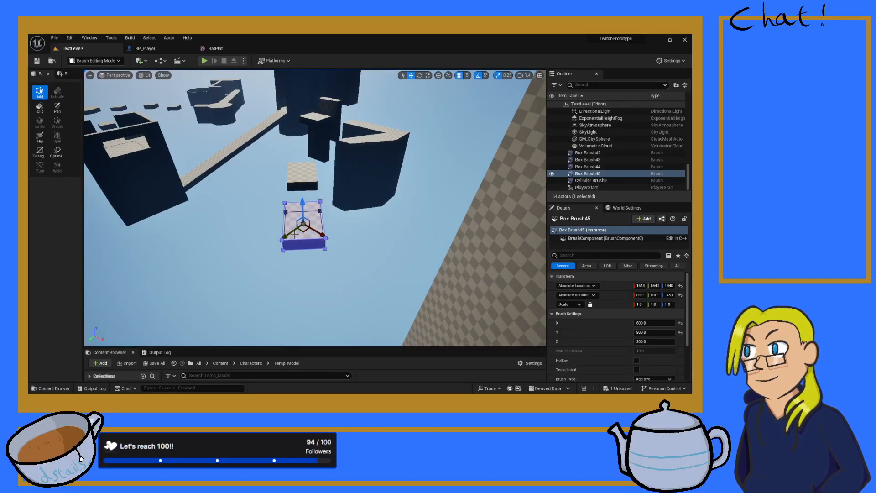
mouse_move(322, 233)
mouse_down()
mouse_move(329, 239)
mouse_move(287, 241)
mouse_up()
mouse_move(287, 241)
right_down()
mouse_move(273, 219)
mouse_move(290, 205)
right_up()
- Playtest the jumps across the two rotated flat platforms beside the tall block
click(290, 205)
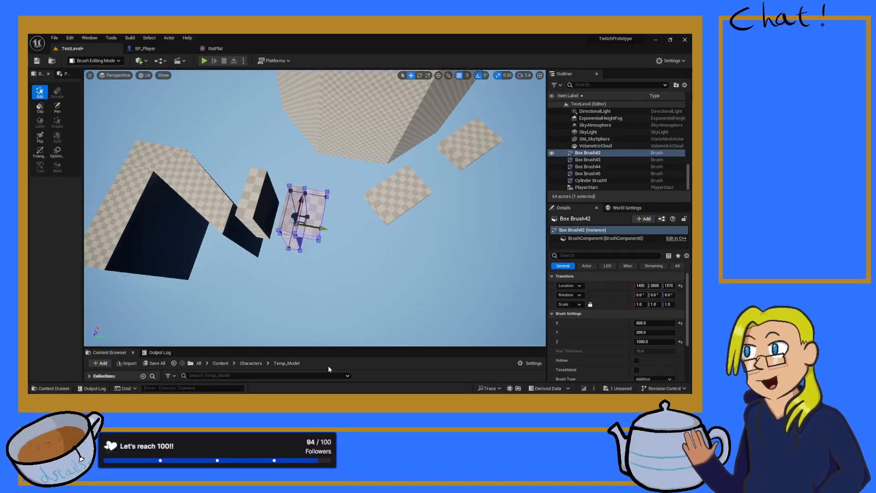
key(alt+p)
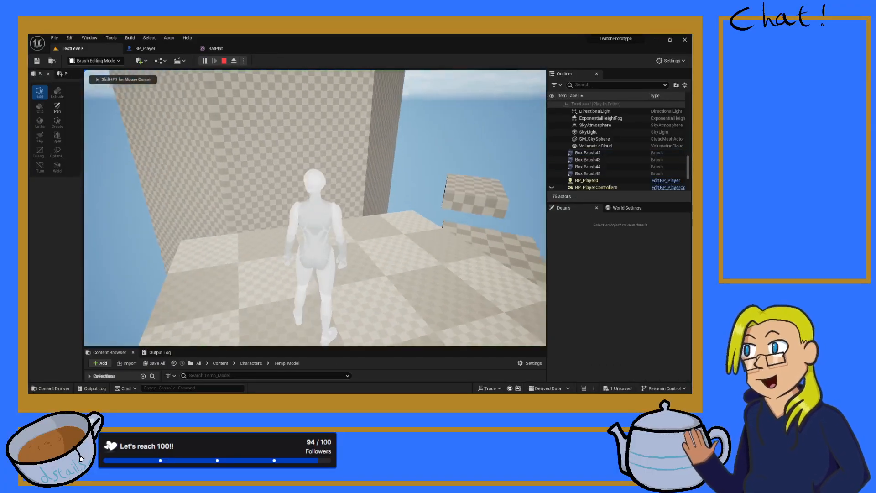
key(w)
key(space)
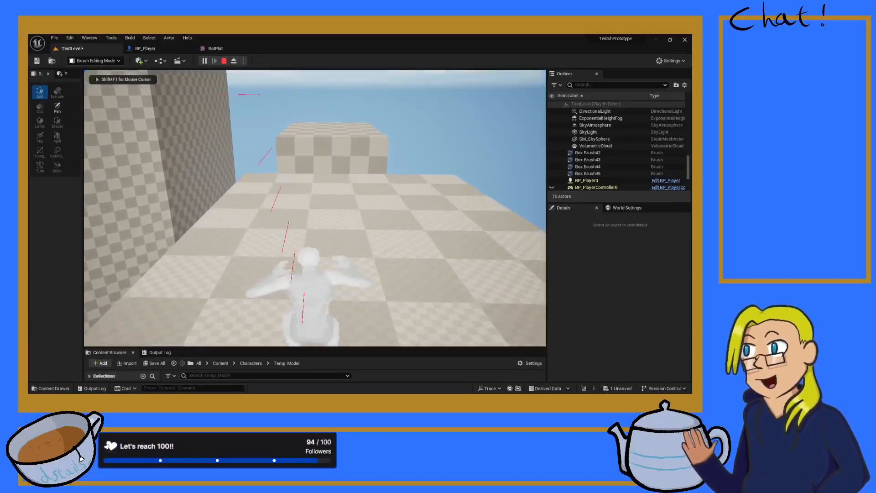
key(space)
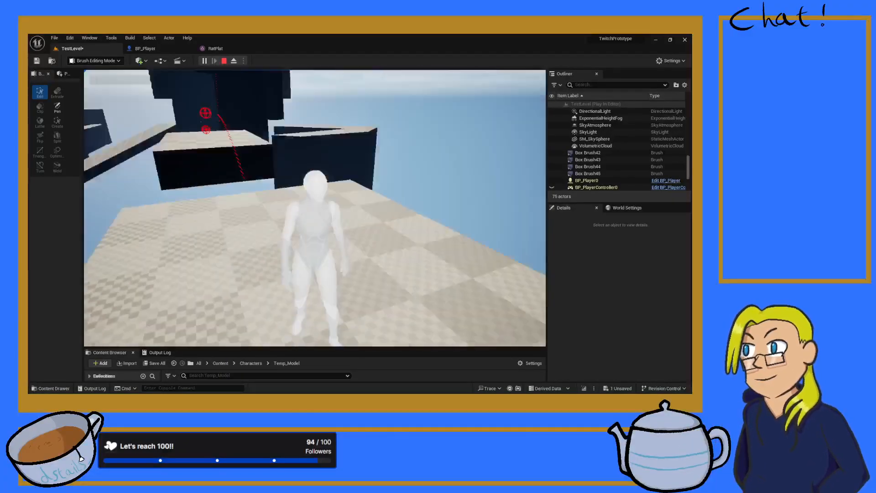
key(space)
key(Escape)
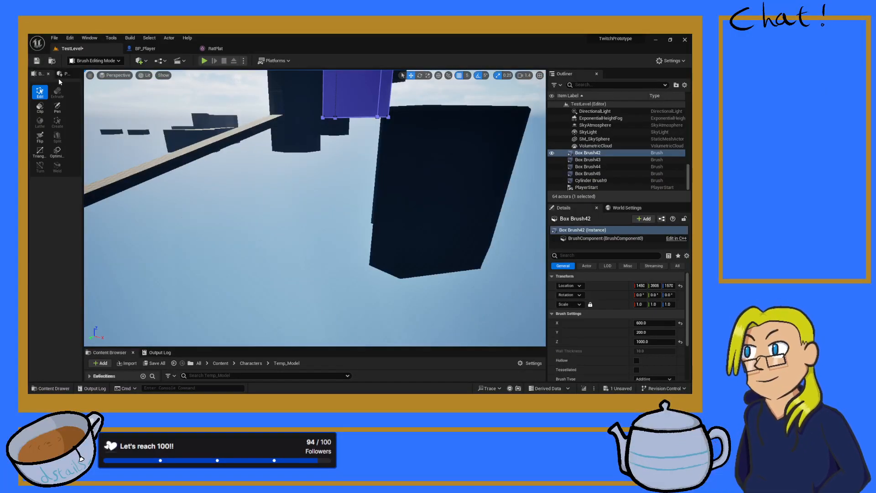
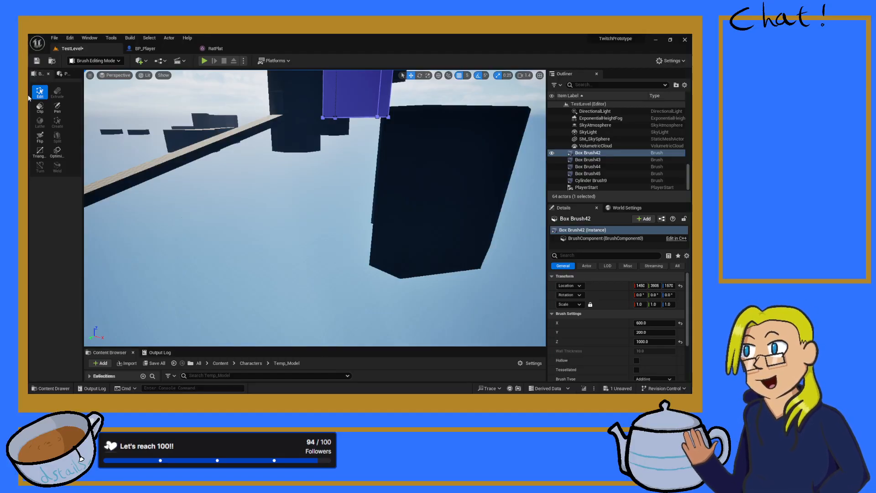
- Add a new box brush against the tall block near the second flat platform
right_drag(309, 191, 289, 170)
right_drag(248, 149, 273, 155)
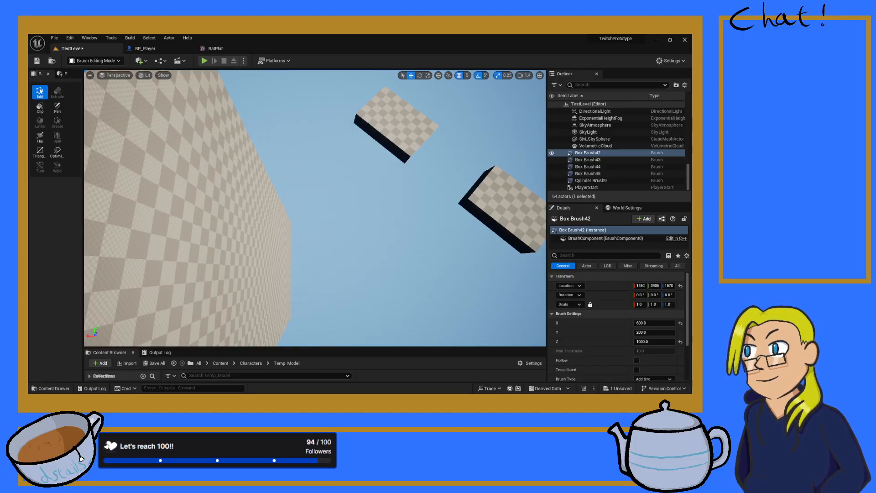
mouse_move(141, 139)
right_down()
mouse_move(171, 87)
mouse_move(142, 137)
right_up()
key(w)
click(64, 74)
mouse_move(48, 144)
mouse_down()
mouse_move(302, 258)
mouse_move(375, 246)
mouse_up()
mouse_move(375, 247)
right_down()
mouse_move(274, 247)
mouse_move(262, 282)
right_up()
key(s)
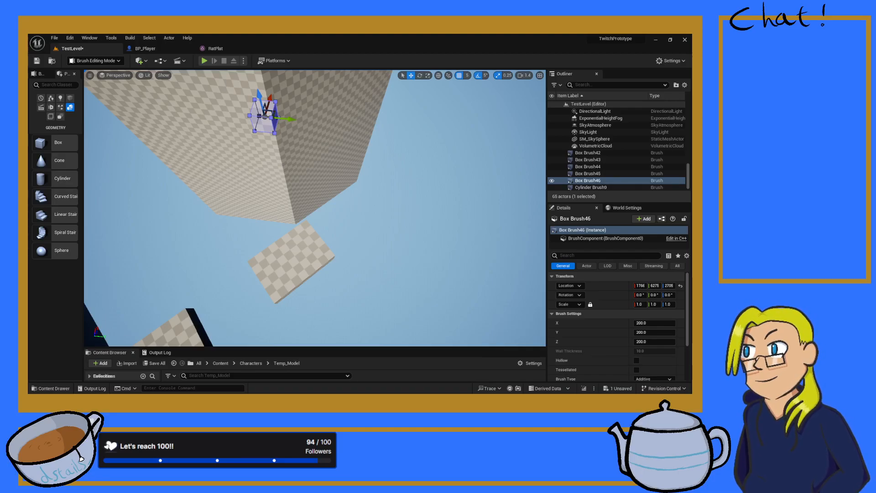
- Move the new box brush away from the tall block's face, lower it beyond the second flat platform, and save the level
drag(291, 120, 416, 132)
mouse_move(417, 136)
right_down()
mouse_move(404, 164)
mouse_move(402, 87)
mouse_move(400, 107)
right_up()
key(d)
key(s)
drag(350, 93, 344, 196)
key(d)
mouse_move(343, 196)
right_down()
mouse_move(292, 189)
mouse_move(337, 183)
mouse_move(349, 171)
right_up()
key(w)
drag(287, 186, 387, 214)
key(ctrl+s)
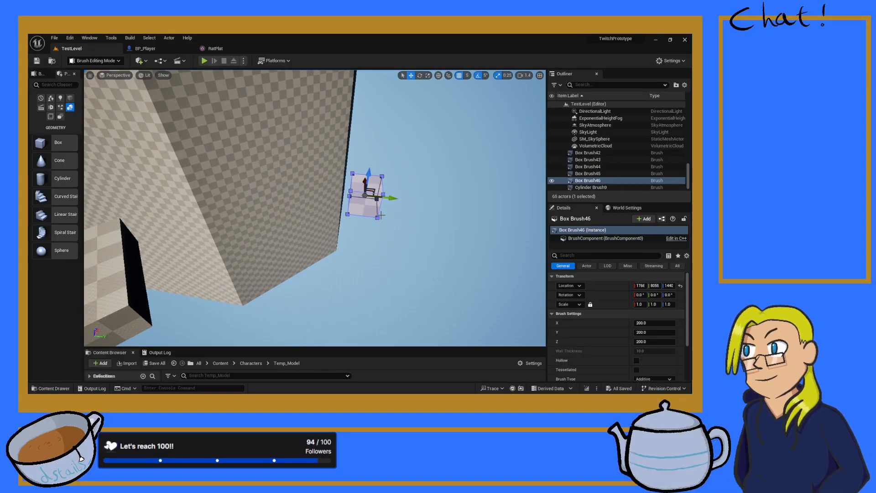
- Reselect the new small box brush beyond the second platform and set its Y size to 600
mouse_move(443, 207)
right_down()
mouse_move(292, 255)
mouse_move(299, 242)
mouse_move(425, 228)
mouse_move(219, 201)
mouse_move(410, 224)
mouse_move(461, 242)
mouse_move(524, 212)
right_up()
click(296, 214)
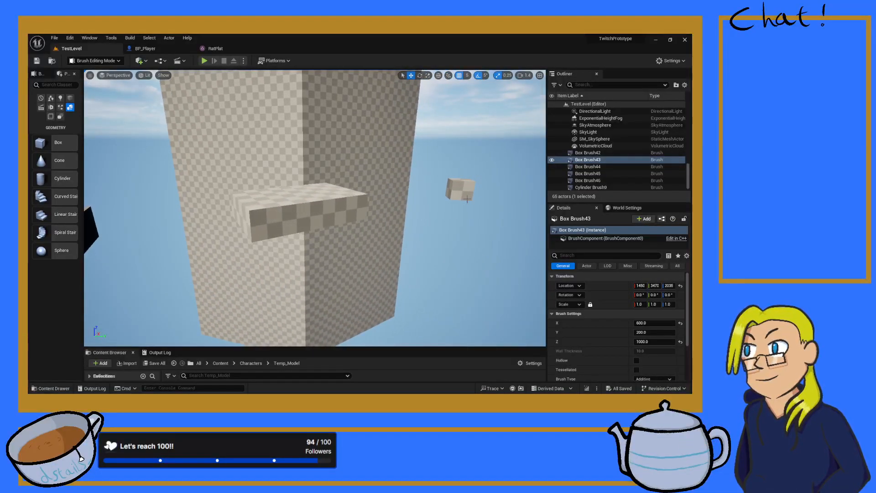
click(466, 189)
key(d)
right_drag(447, 227, 458, 221)
click(652, 332)
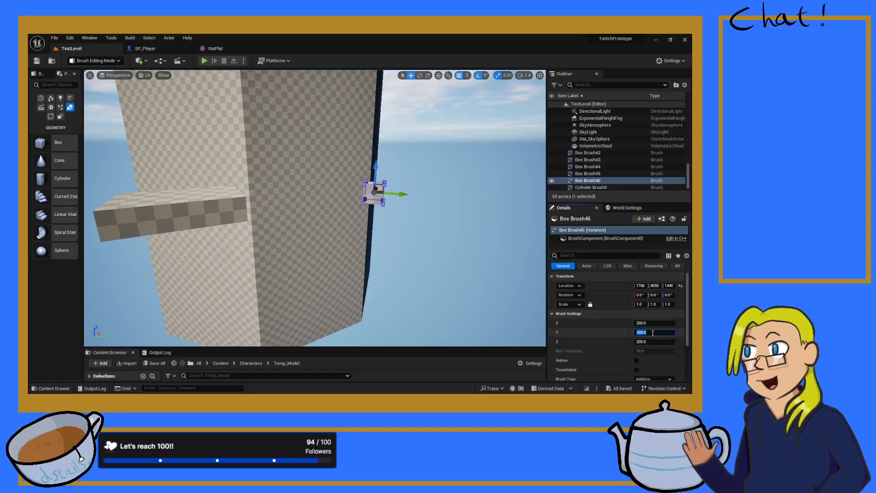
text(600)
key(Return)
- Set the new box brush's Z size to 1000 to make it an upright wall
right_drag(495, 281, 507, 283)
key(a)
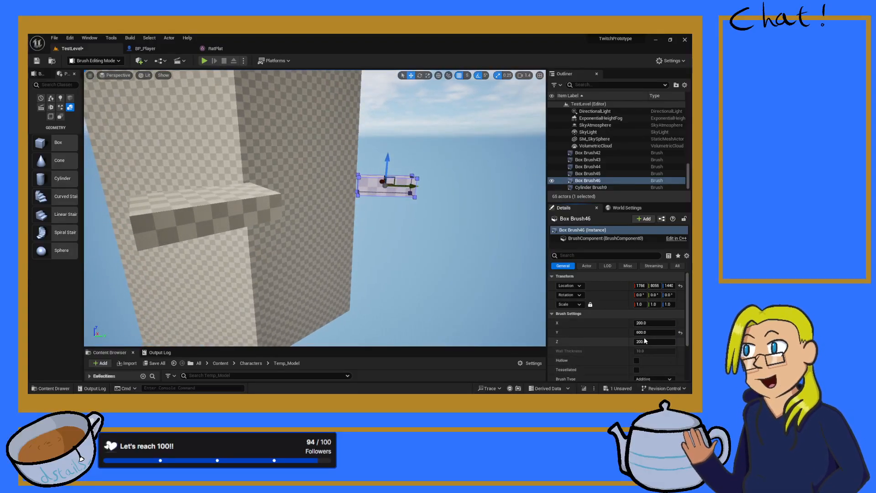
click(650, 342)
text(1000)
key(Return)
- Shift the upright box brush horizontally toward the tall block and the second flat platform
key(a)
right_drag(495, 279, 566, 285)
mouse_move(292, 225)
right_down()
mouse_move(301, 227)
mouse_move(292, 225)
right_up()
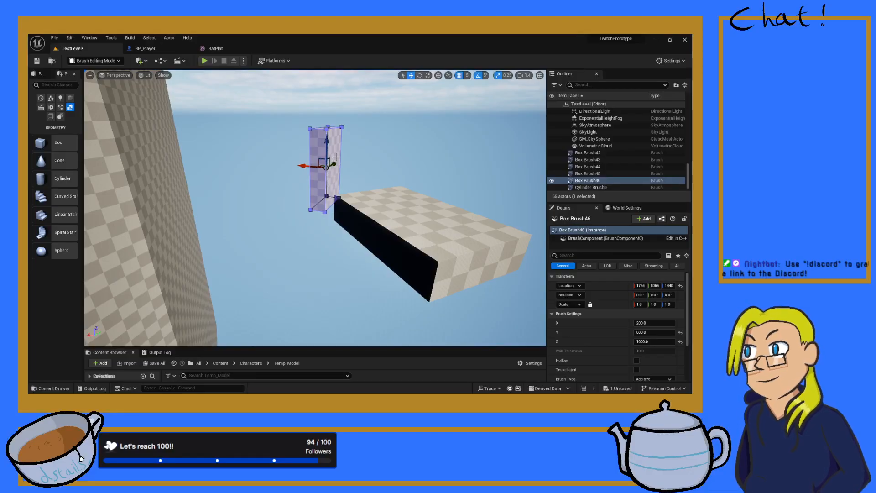
drag(334, 163, 284, 168)
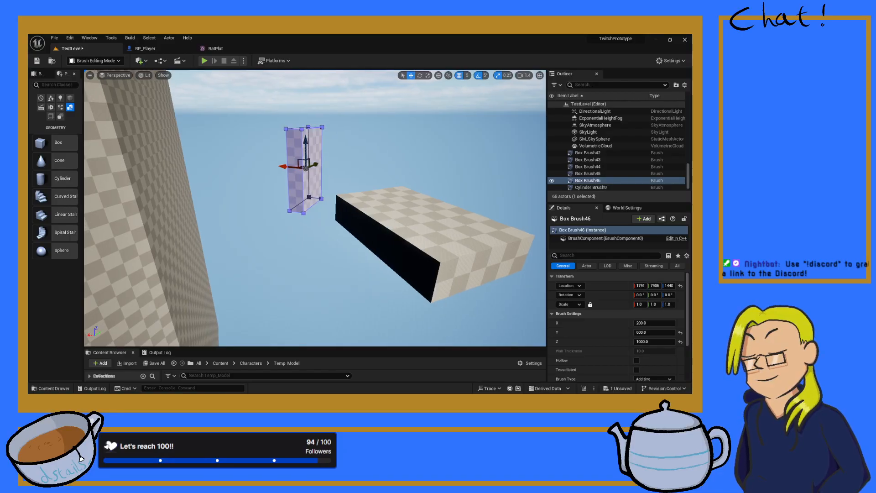
- Raise the upright box brush above platform level and nudge it closer to the second flat platform
right_drag(285, 167, 255, 187)
key(s)
right_drag(273, 107, 282, 106)
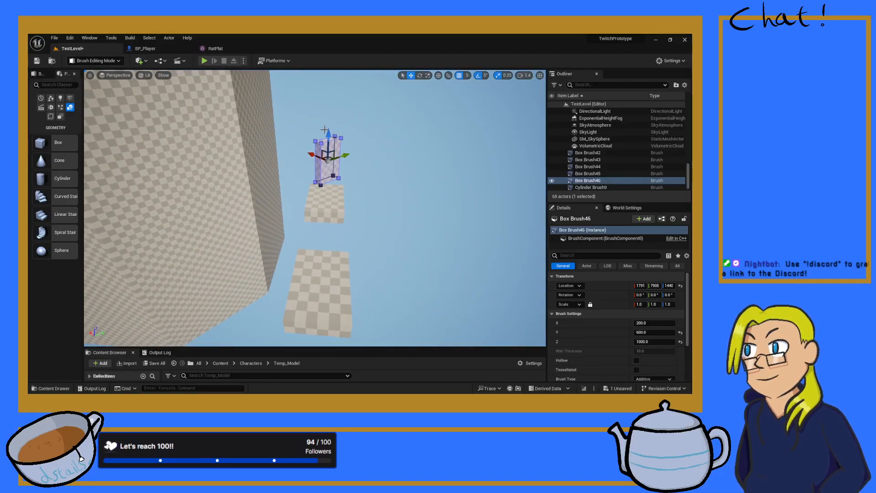
drag(328, 133, 329, 120)
key(w)
right_drag(330, 119, 273, 100)
drag(420, 189, 413, 189)
key(s)
right_drag(412, 189, 414, 187)
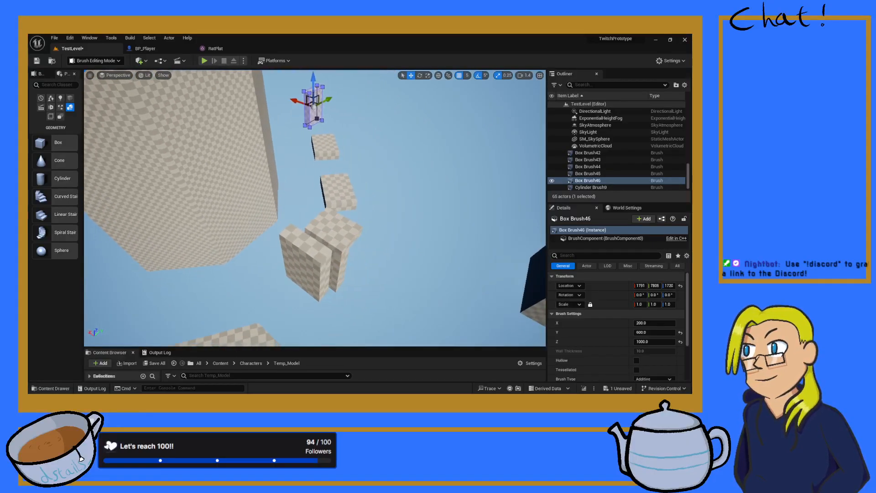
- Playtest the jumps from the flat platforms toward the upright box brush
click(329, 192)
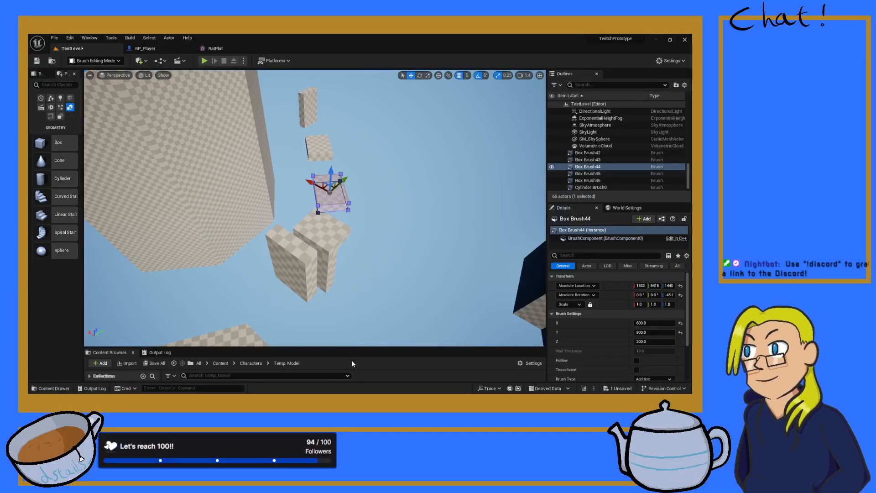
click(351, 360)
key(w)
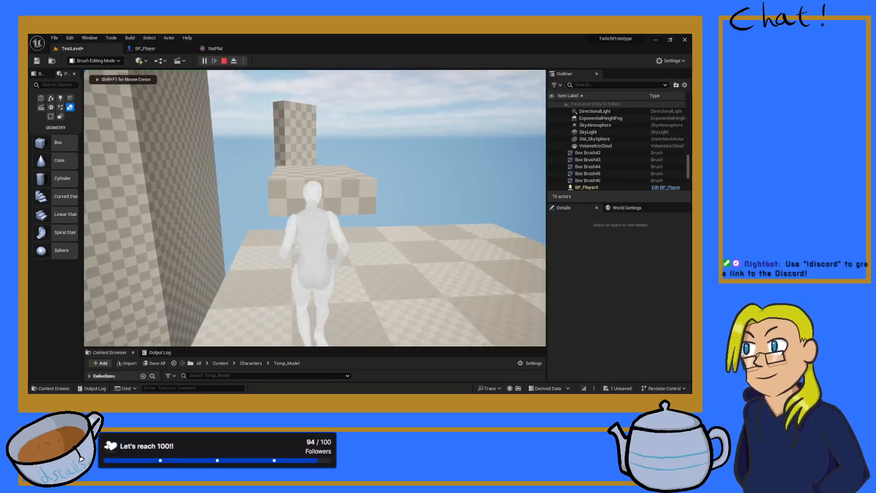
key(space)
key(w)
key(space)
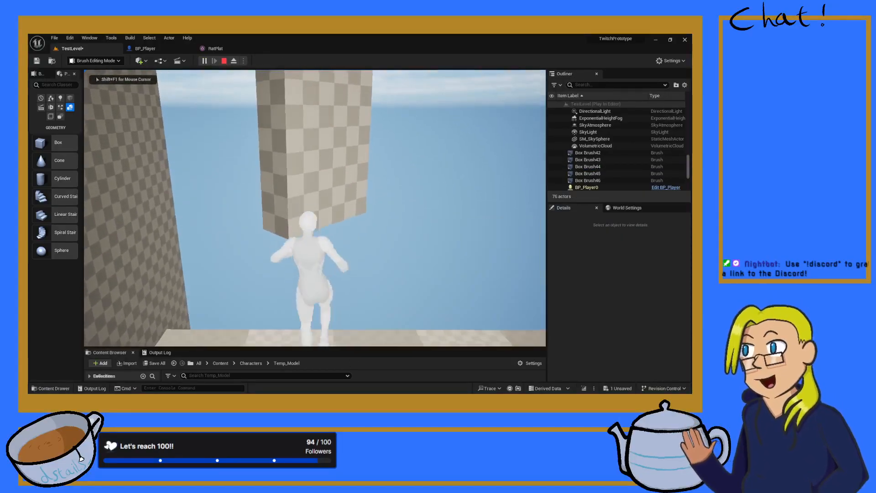
key(Escape)
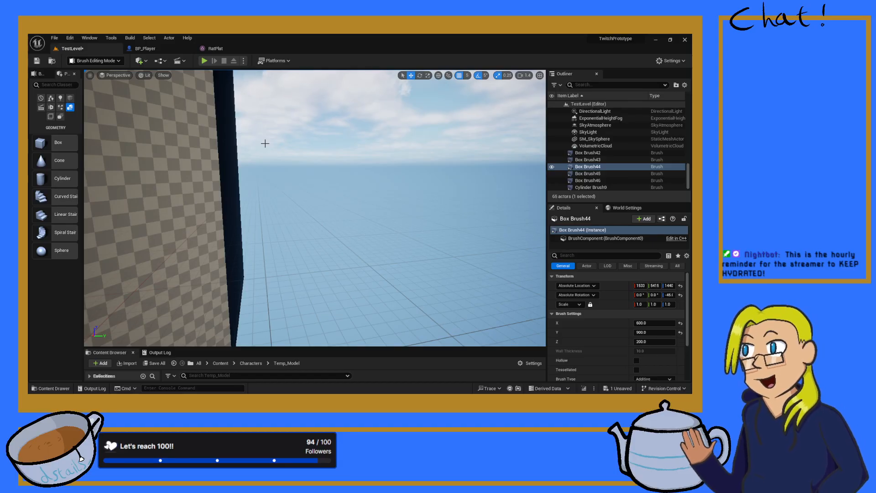
- In the BP_Player blueprint, filter the details by "wall", set Wall Slide Check Distance to 50 and compile
click(145, 48)
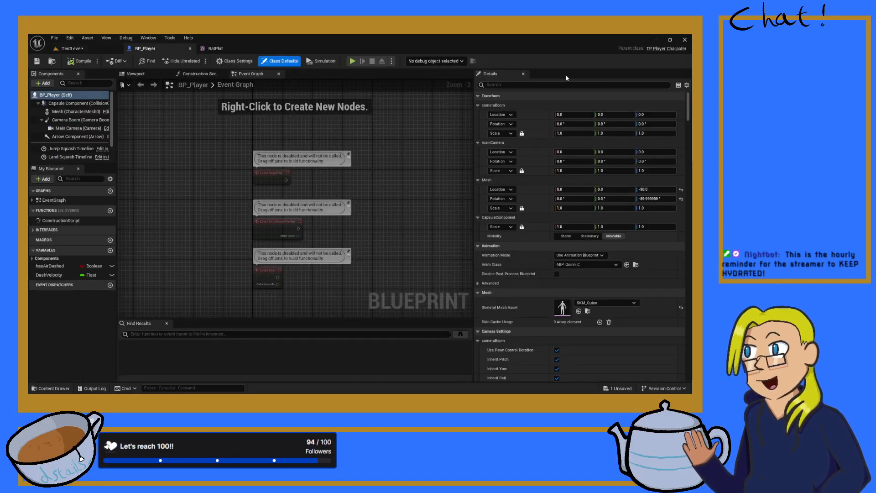
click(522, 84)
text(wall)
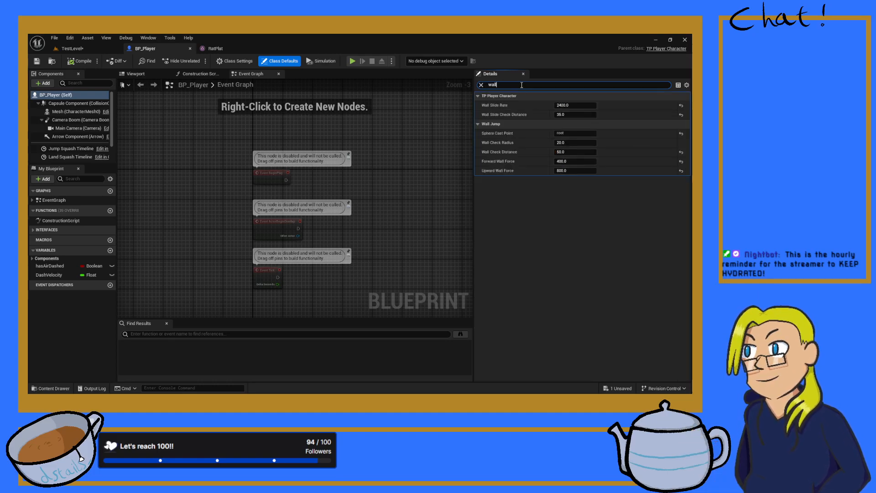
click(575, 115)
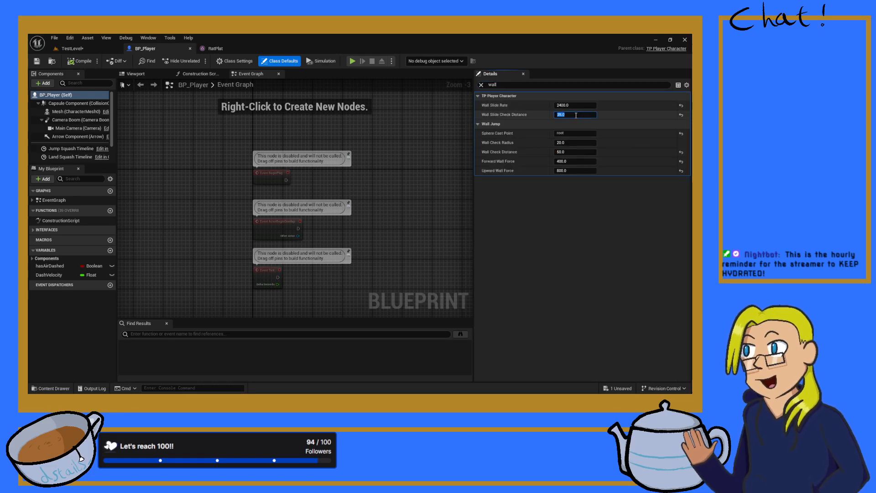
text(500)
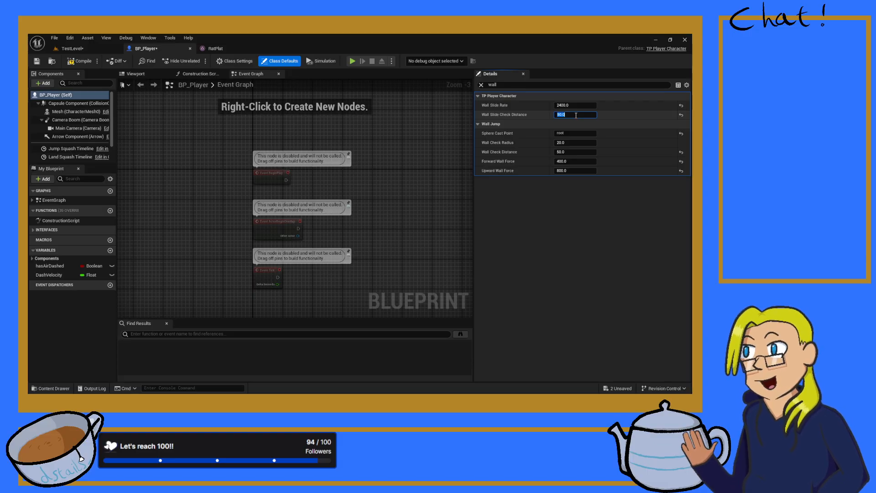
click(73, 62)
click(82, 48)
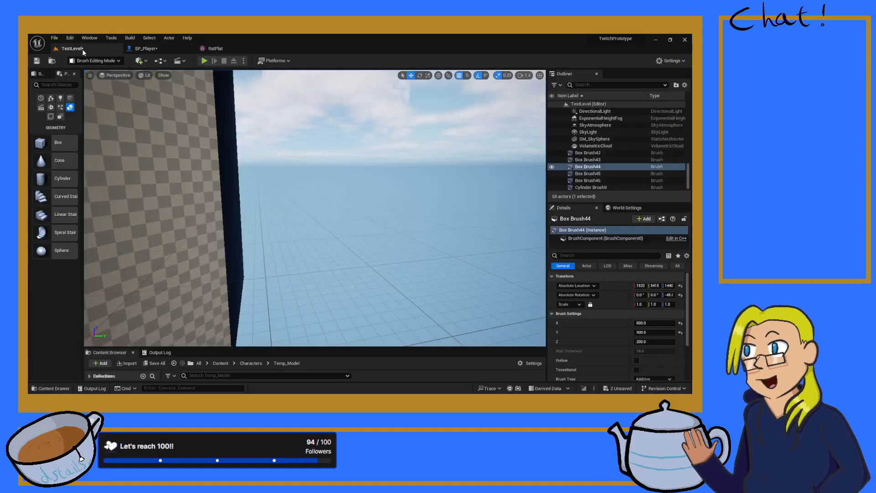
- Set BP_Player's Wall Slide Rate to 2800, save the blueprint and return to TestLevel
click(214, 48)
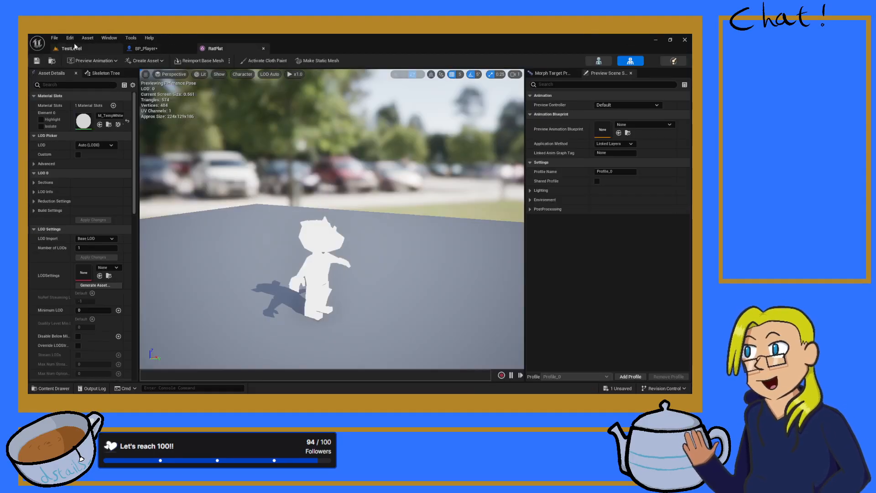
click(144, 49)
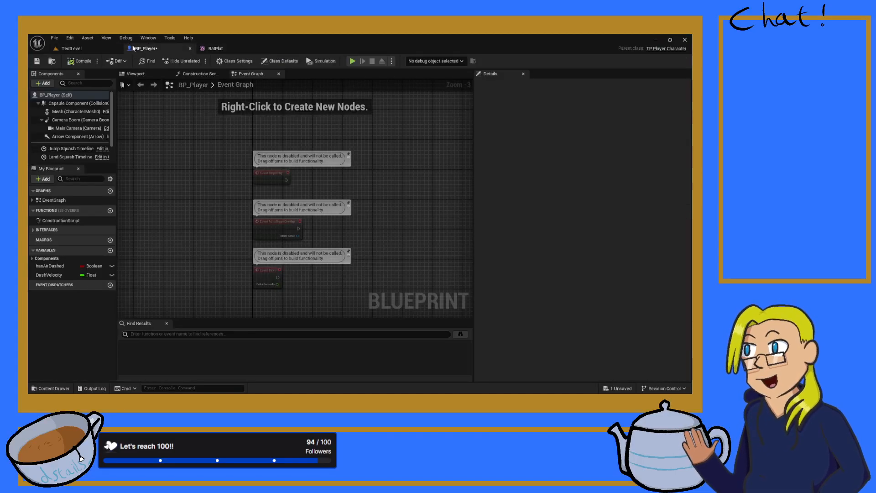
click(55, 94)
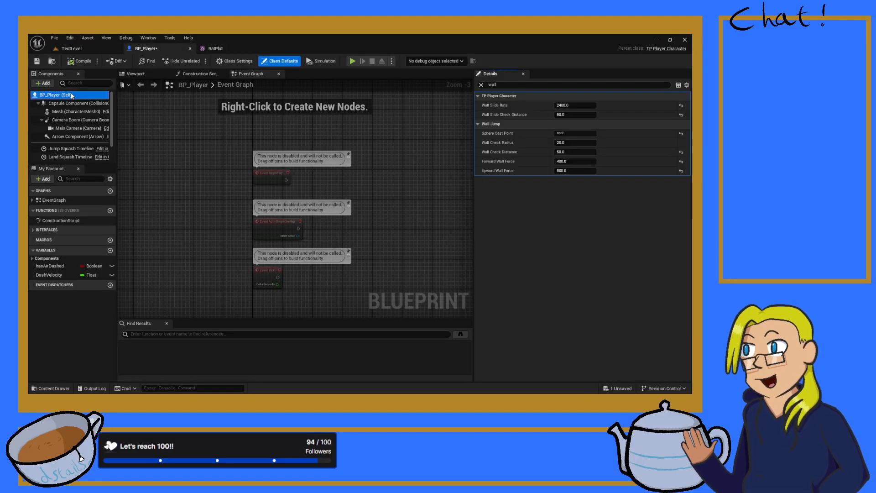
click(570, 105)
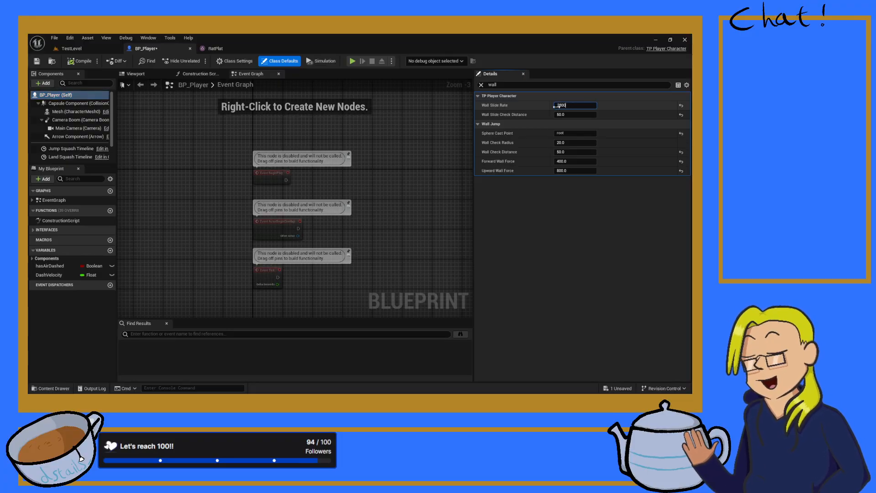
key(Return)
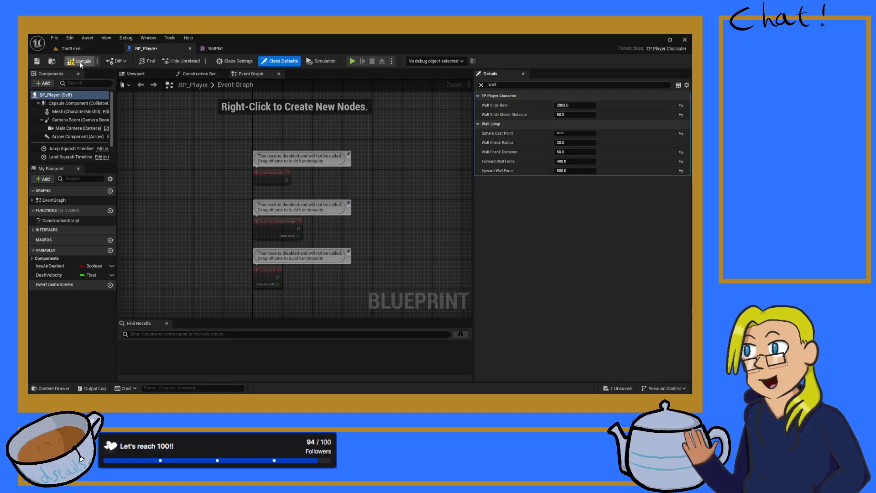
click(37, 61)
click(70, 50)
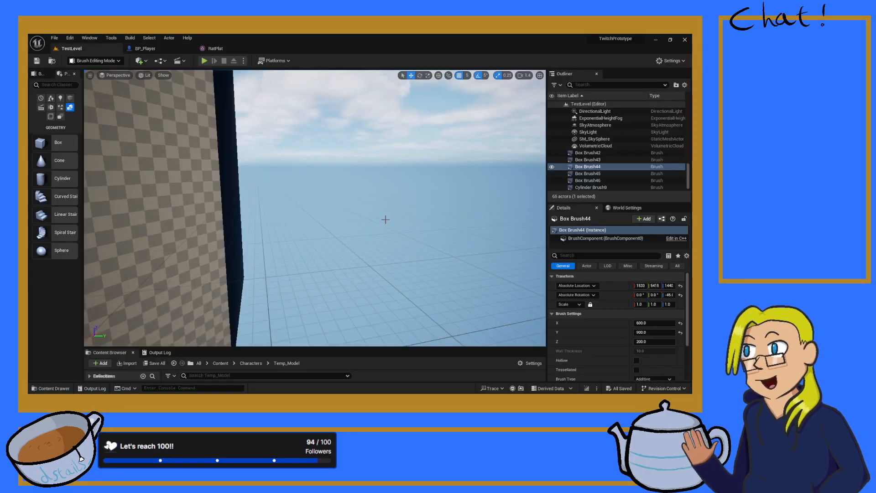
- Start a playtest and filter the spawned BP_Player0's details by "wall"
scroll(314, 208, up, 2)
right_drag(315, 208, 252, 138)
key(w)
click(205, 61)
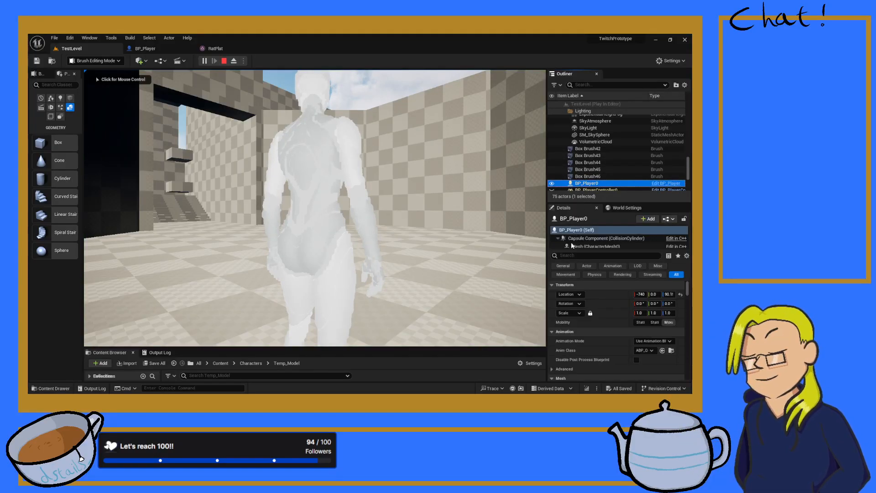
click(570, 256)
text(wall)
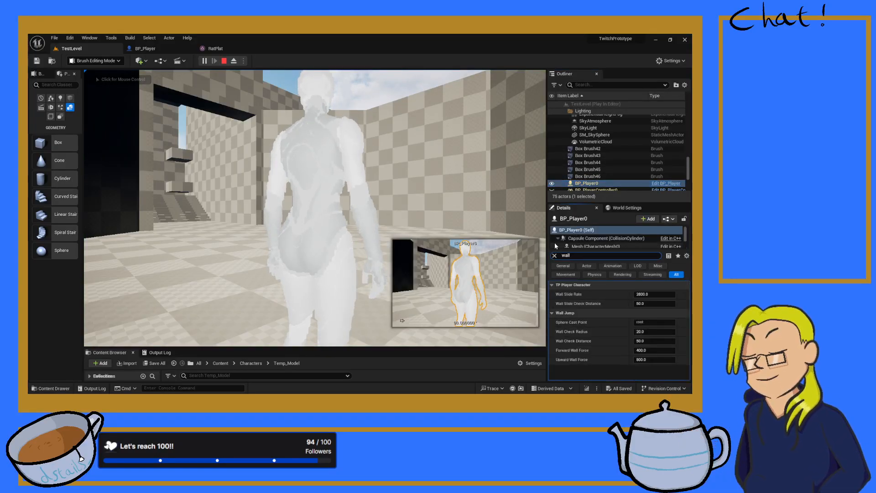
- Playtest wall slides and wall jumps against the room's checkered and dark walls, then end the playtest
click(531, 231)
key(w)
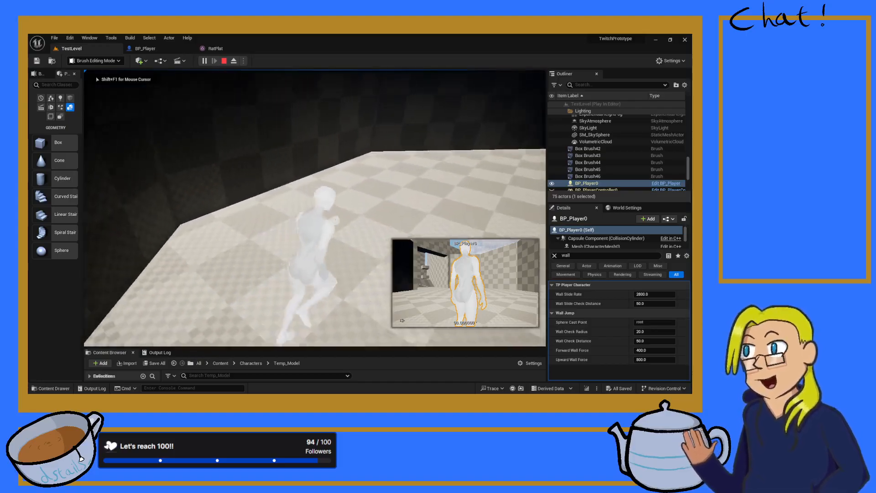
key(w)
key(space)
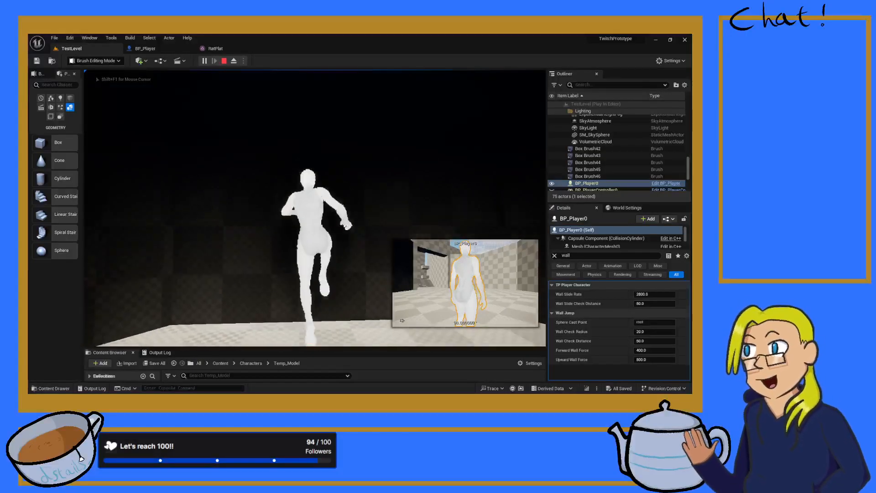
key(w)
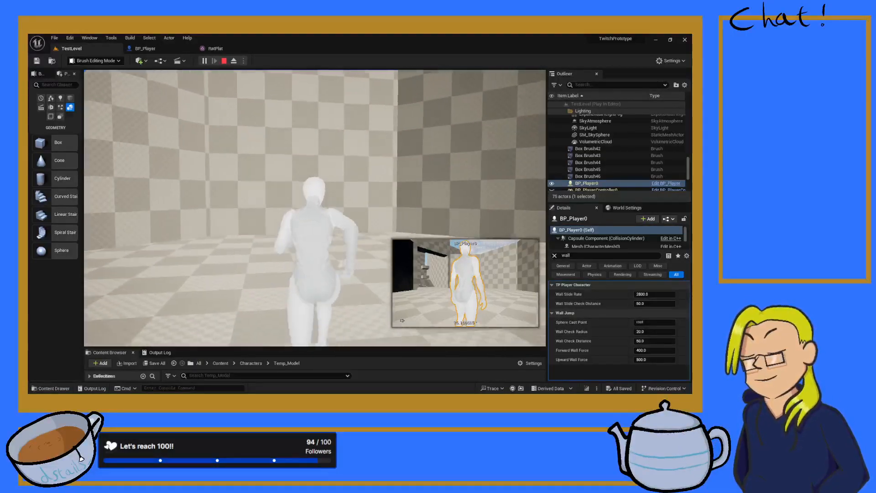
key(w)
key(space)
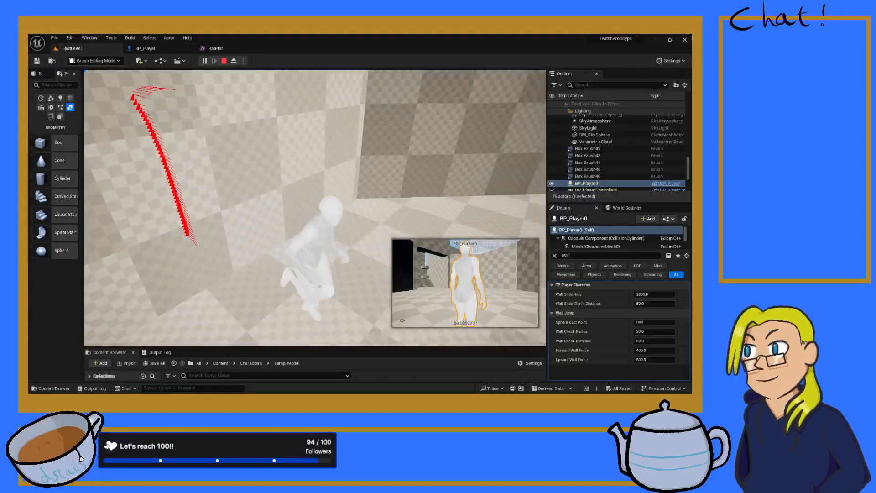
key(w)
key(space)
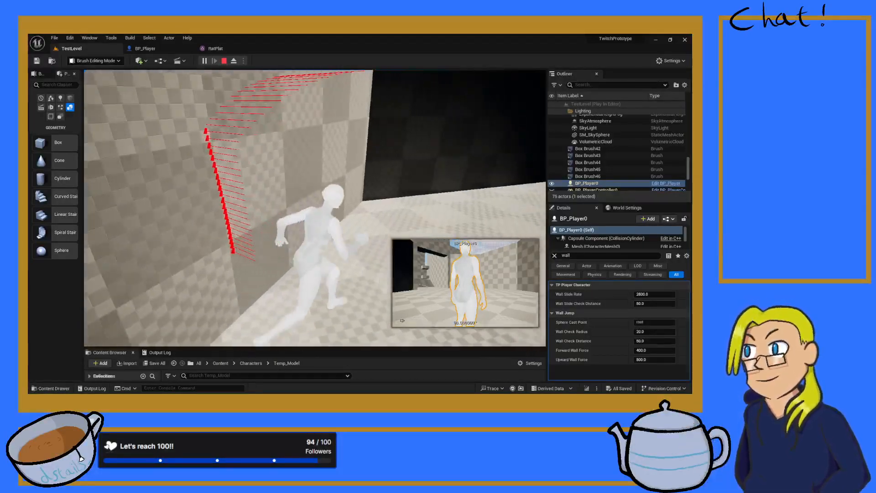
key(w)
key(space)
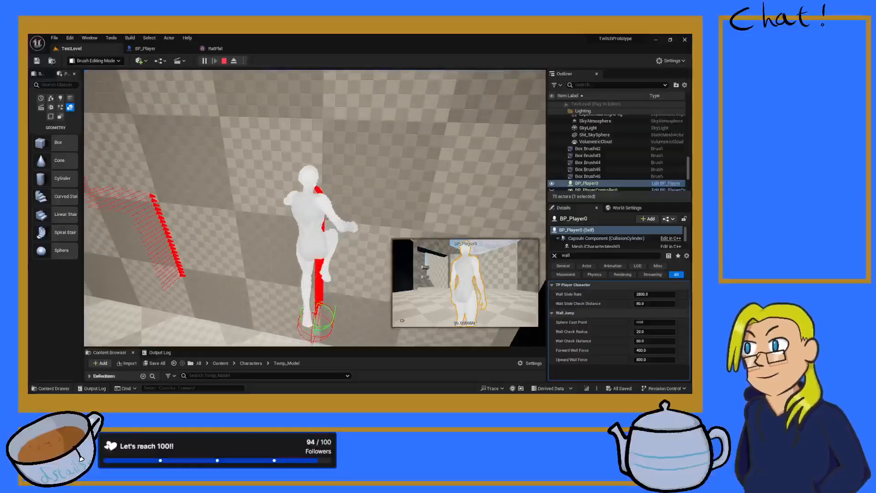
key(w)
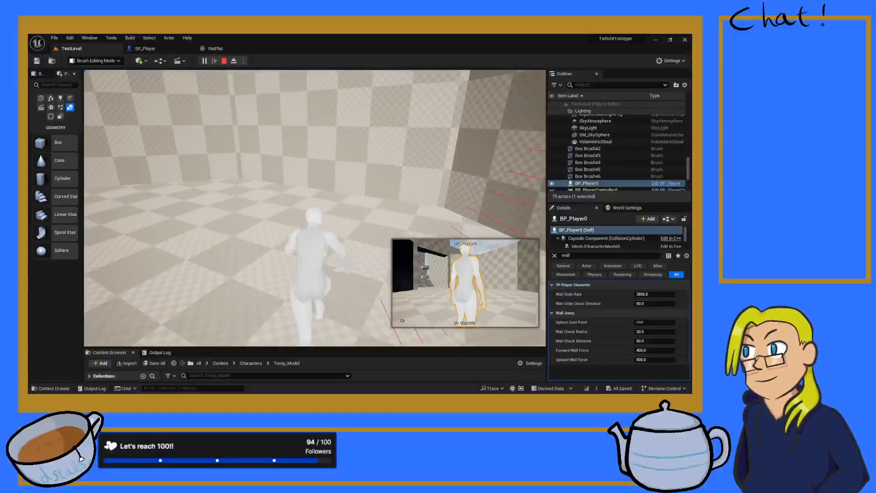
key(w)
key(space)
key(space)
key(space)
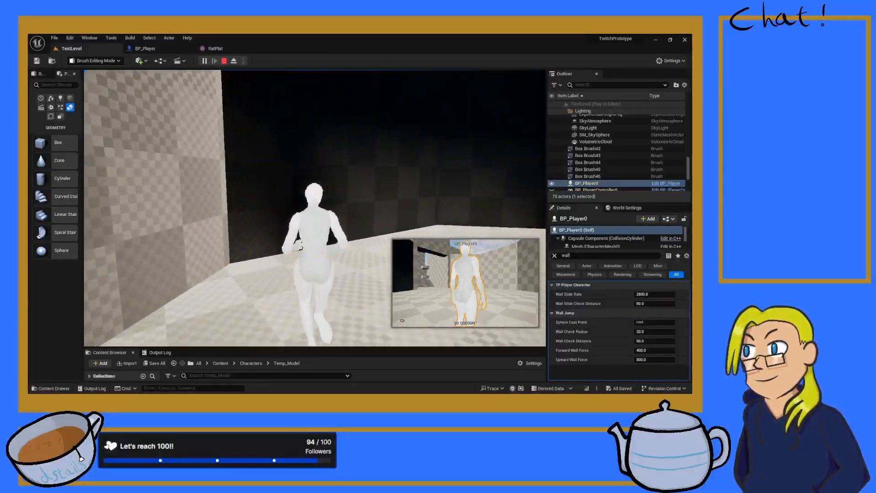
key(space)
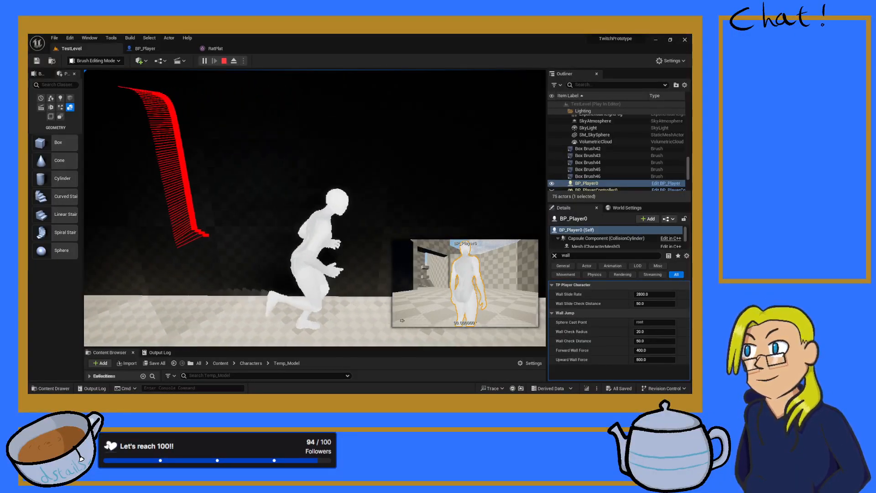
key(space)
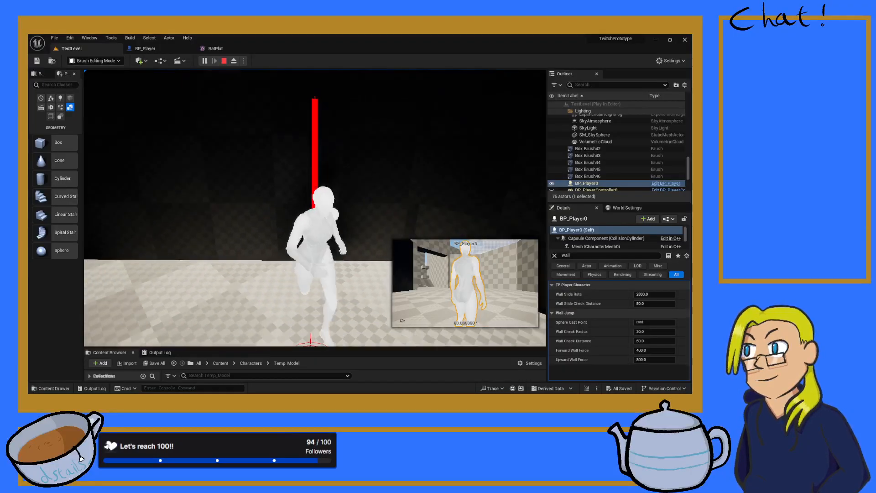
key(w)
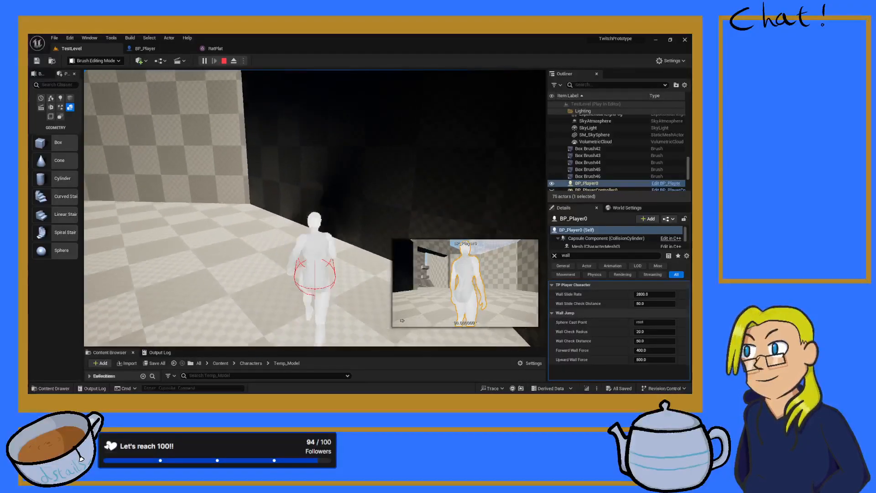
key(space)
key(space)
key(space)
key(space)
key(space)
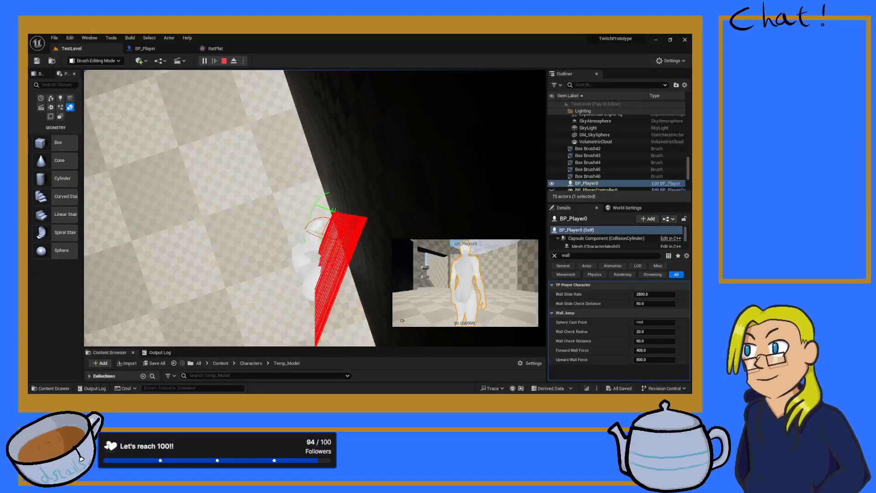
key(F1)
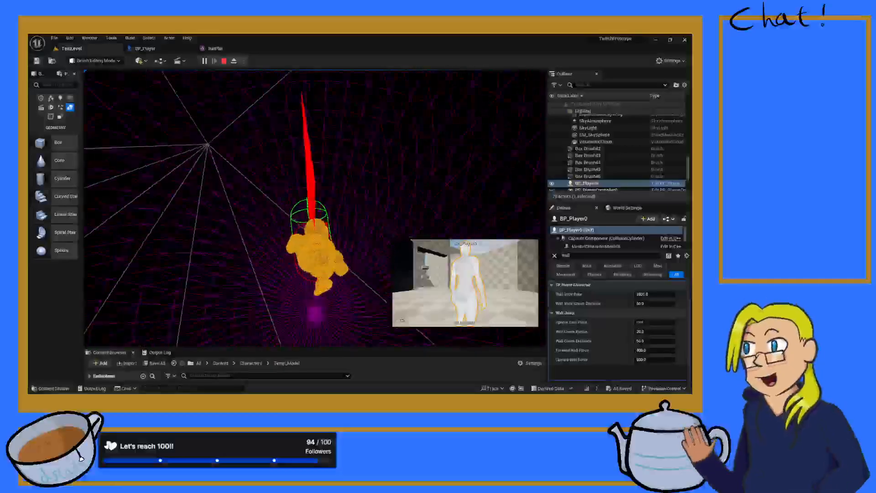
key(space)
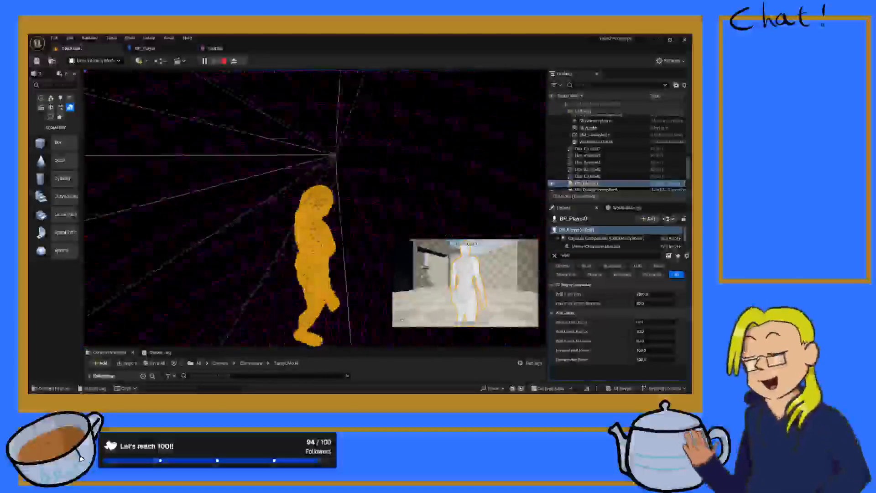
key(Escape)
- Start a new playtest and set the spawned BP_Player0's Wall Slide Check Distance to 70
right_drag(315, 198, 388, 203)
key(s)
key(w)
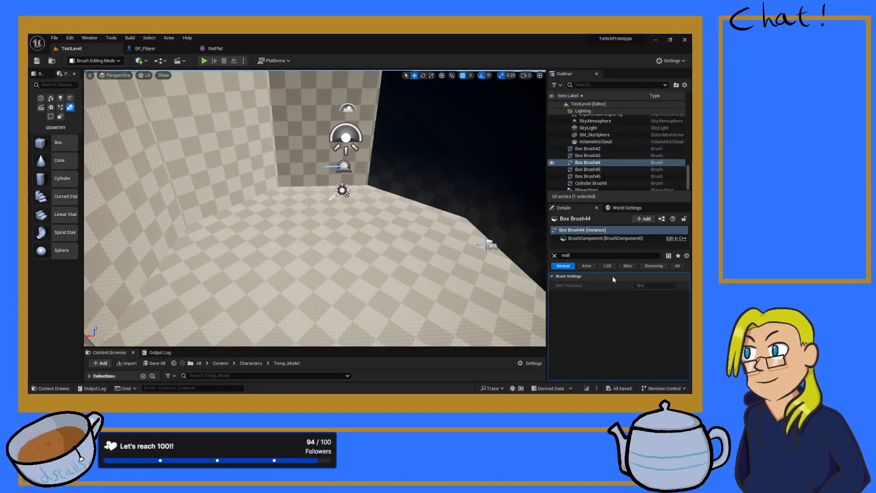
click(203, 61)
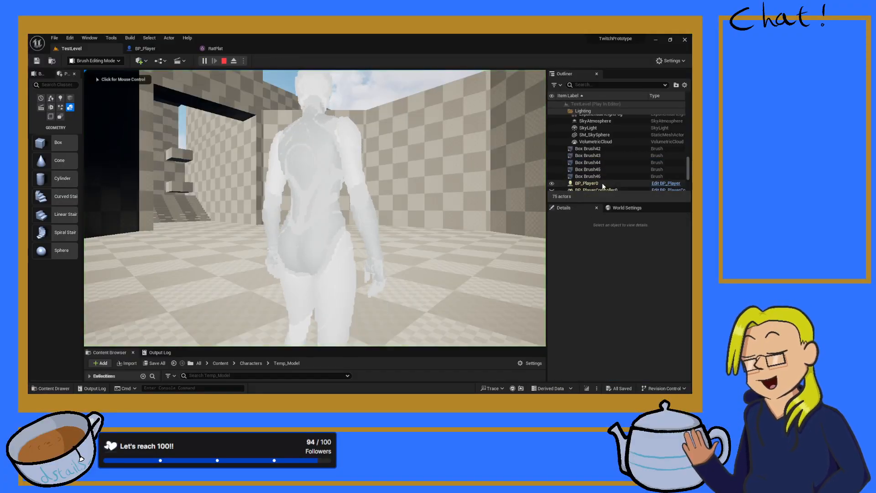
click(602, 184)
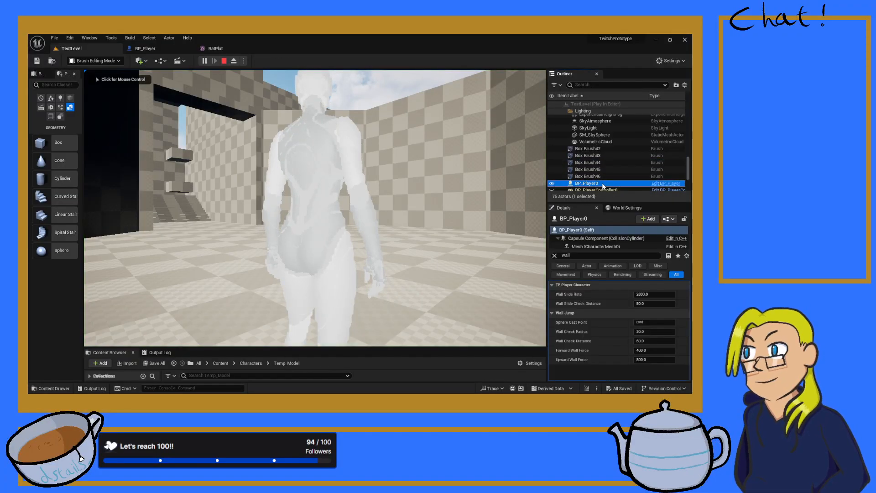
click(650, 304)
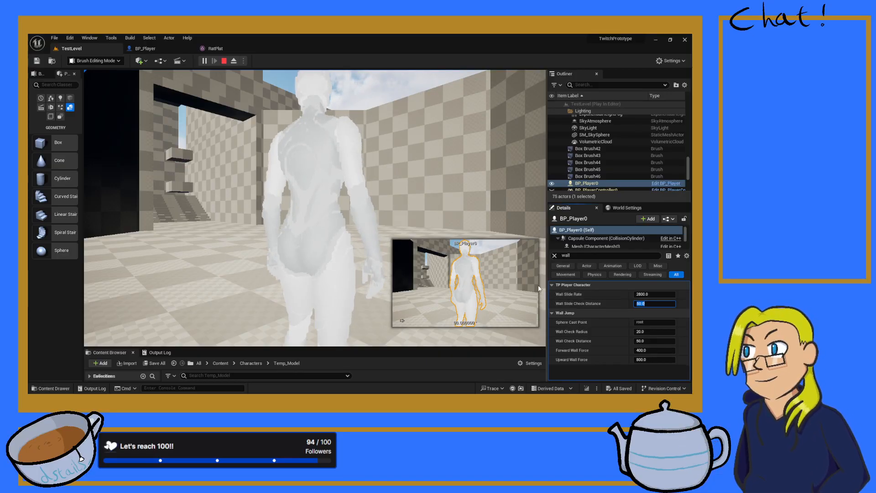
text(70)
key(Return)
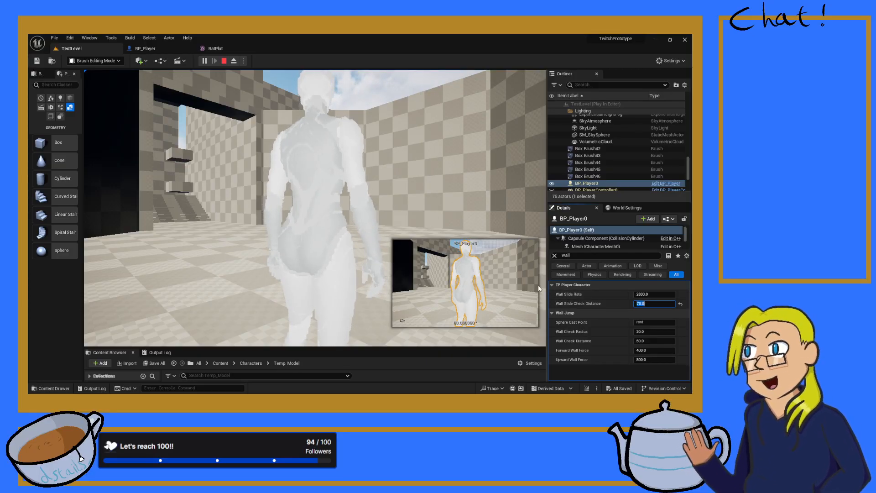
- Resume control of the player and playtest wall slides and wall jumps against the room's checkered walls
click(534, 243)
key(w)
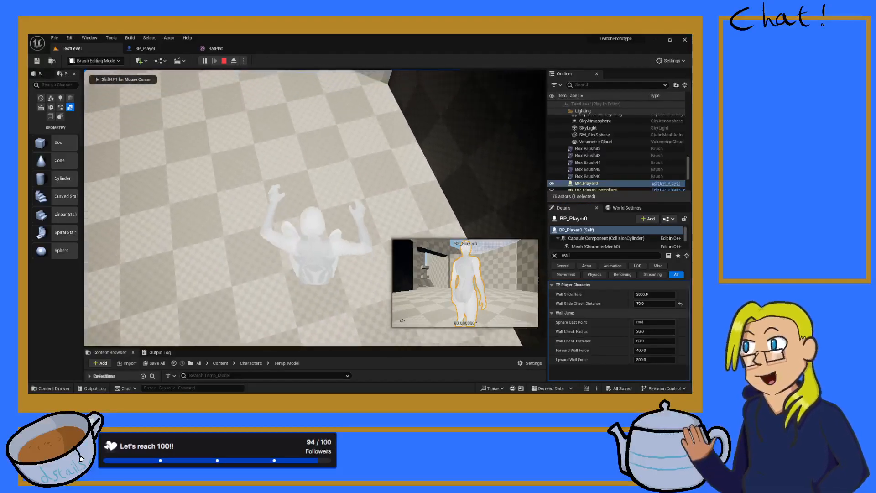
key(space)
key(w)
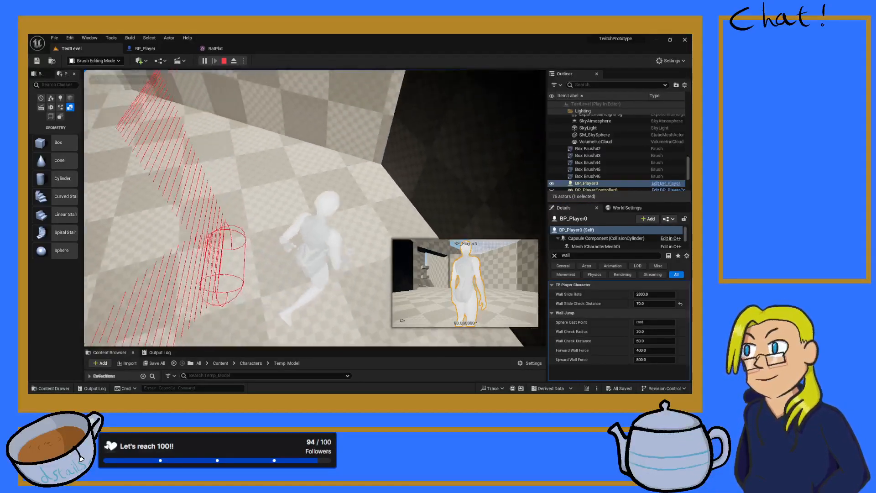
key(space)
key(space)
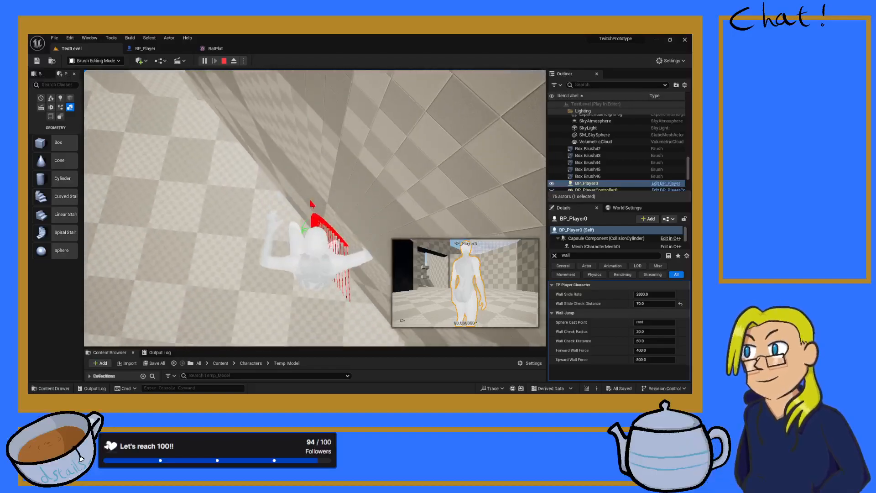
key(space)
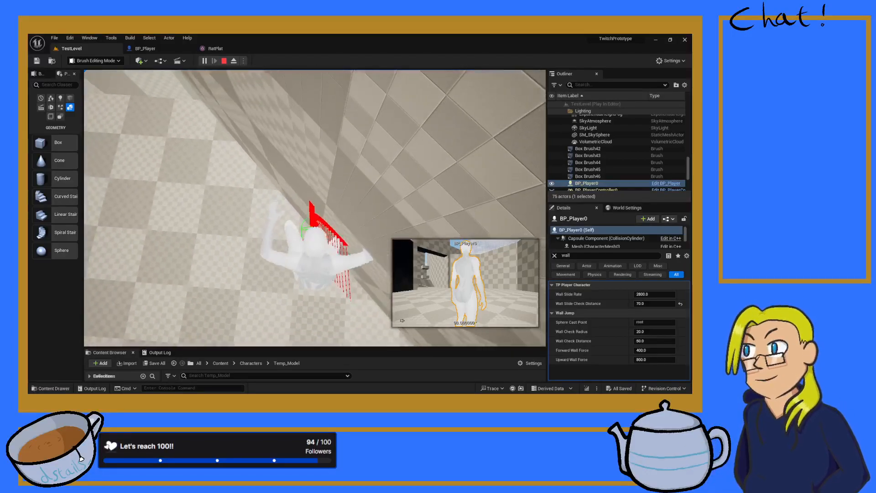
key(space)
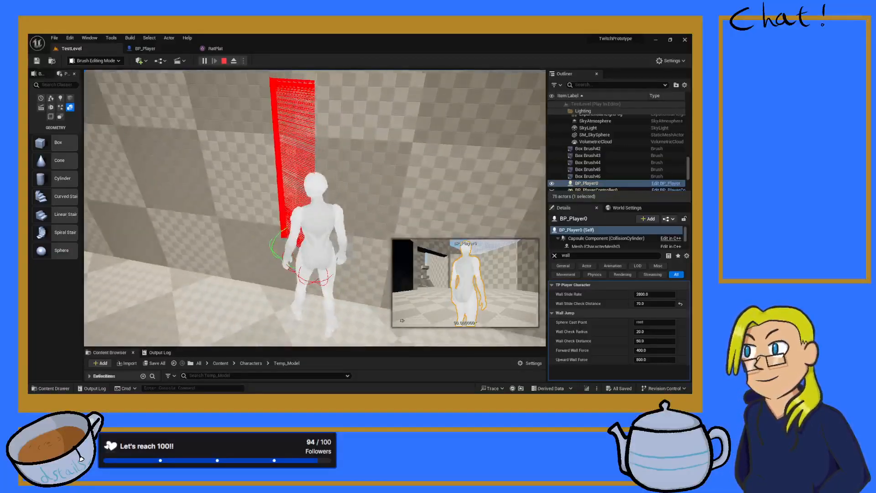
key(s)
key(space)
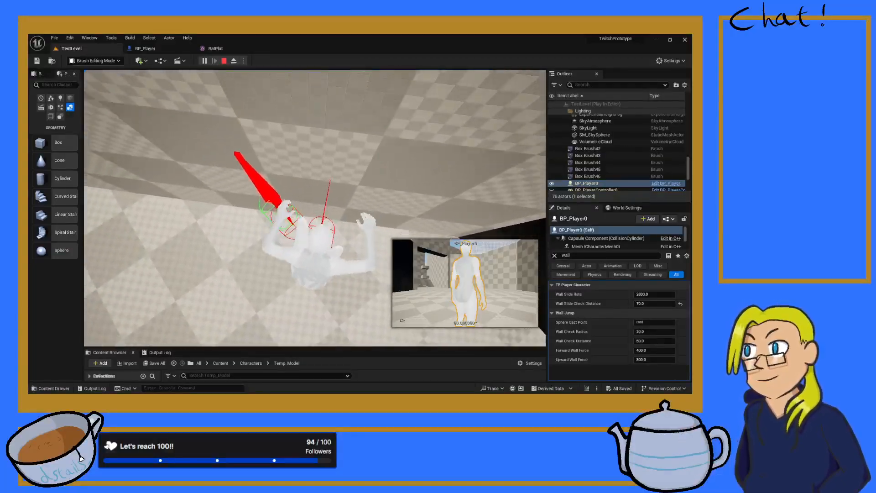
key(space)
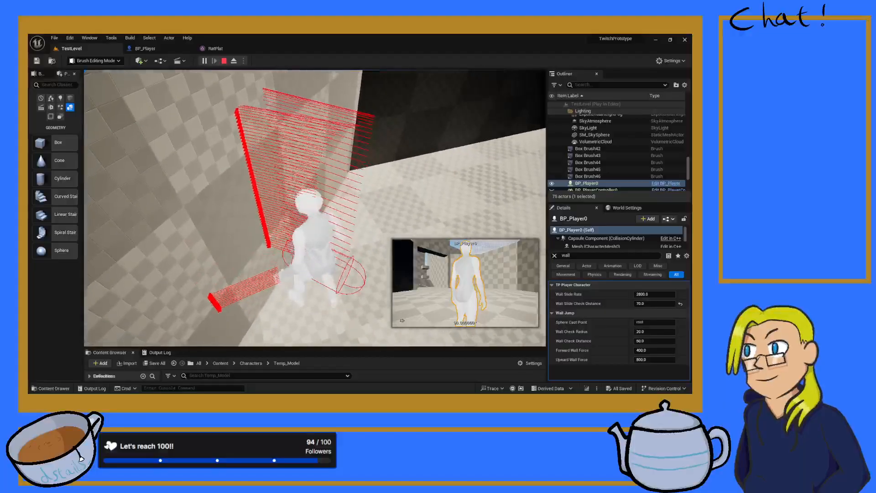
- Test repeated jumps at the checkered wall beside the dark wall, and run and jump around the raised blocks
right_drag(315, 208, 353, 187)
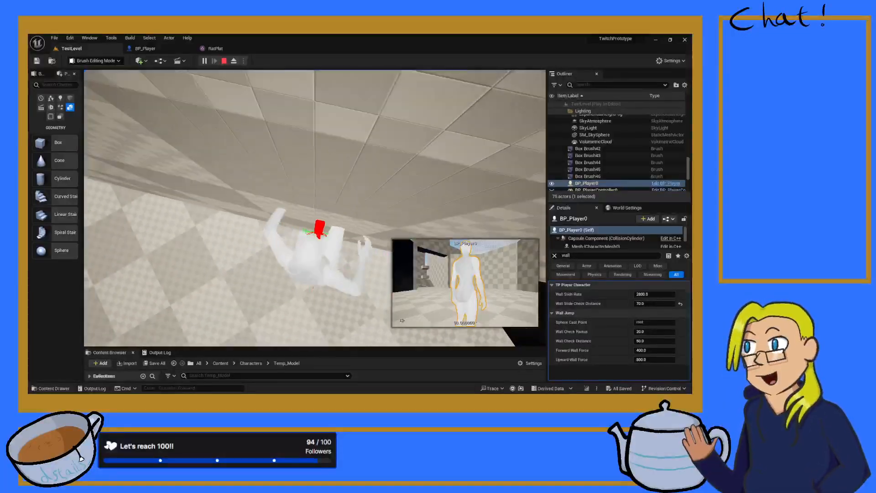
key(d)
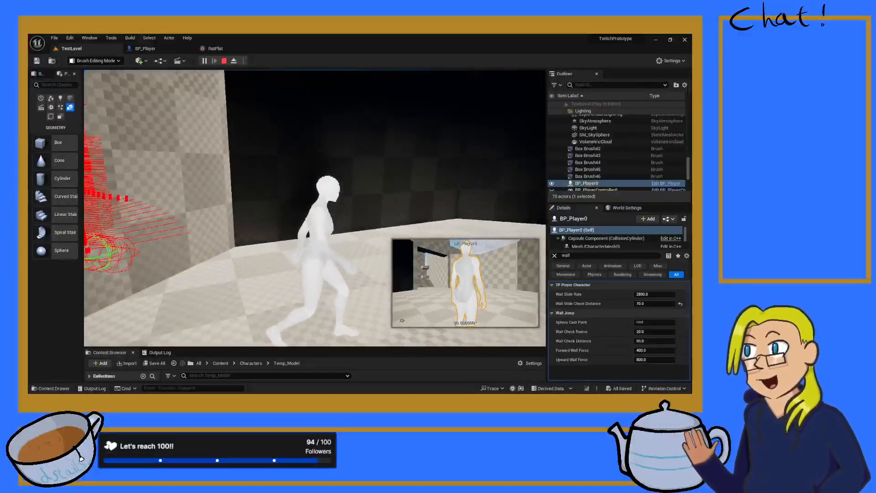
key(space)
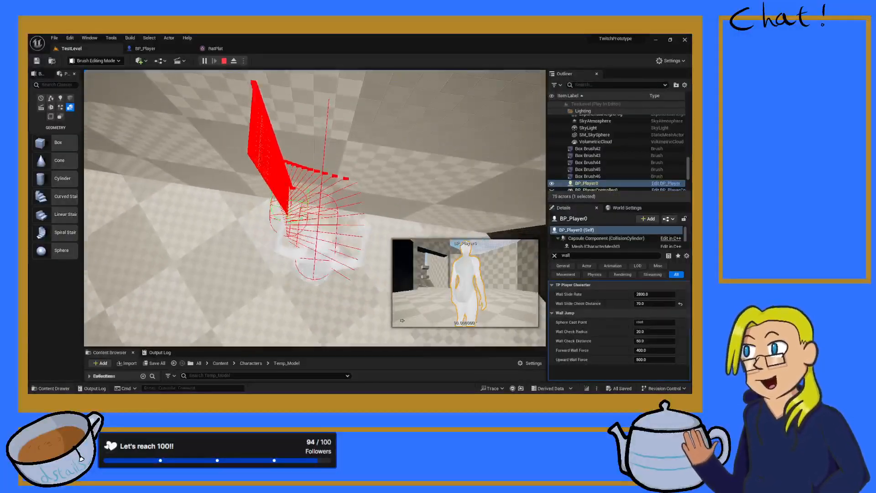
key(space)
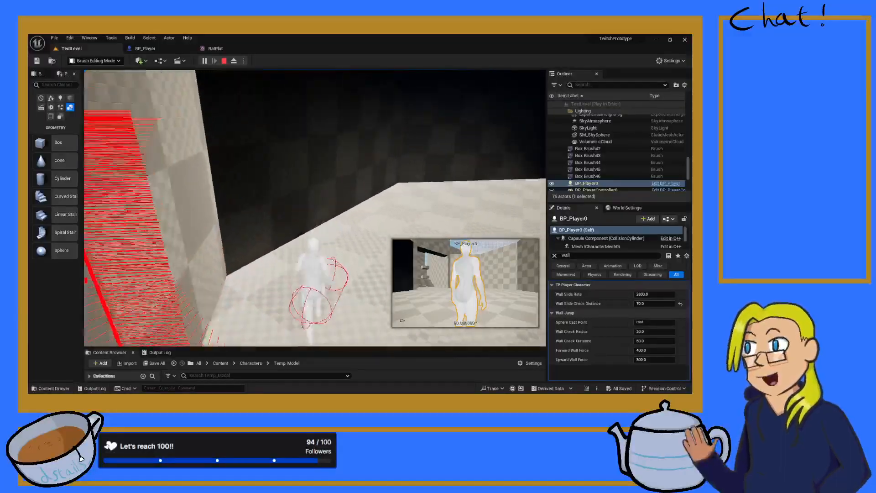
key(space)
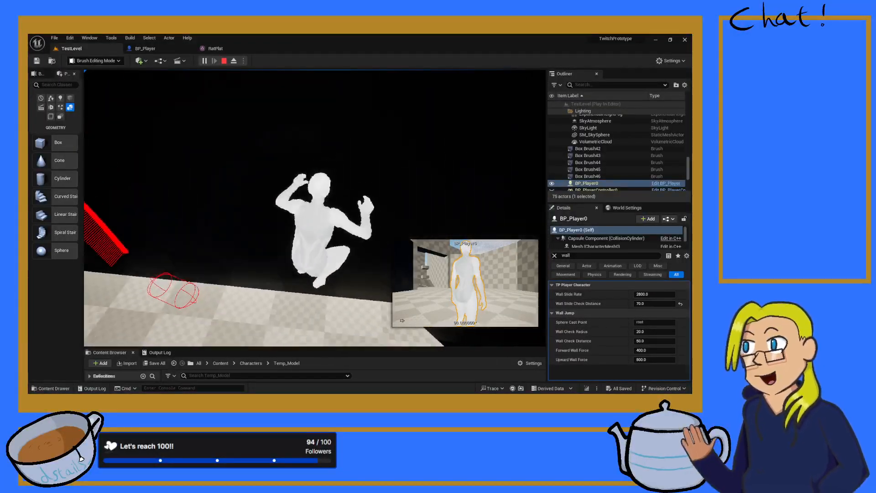
key(space)
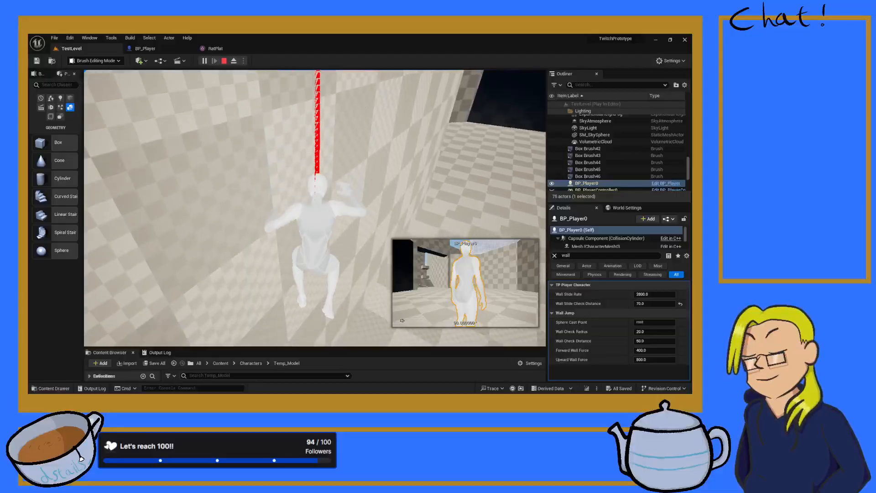
key(w)
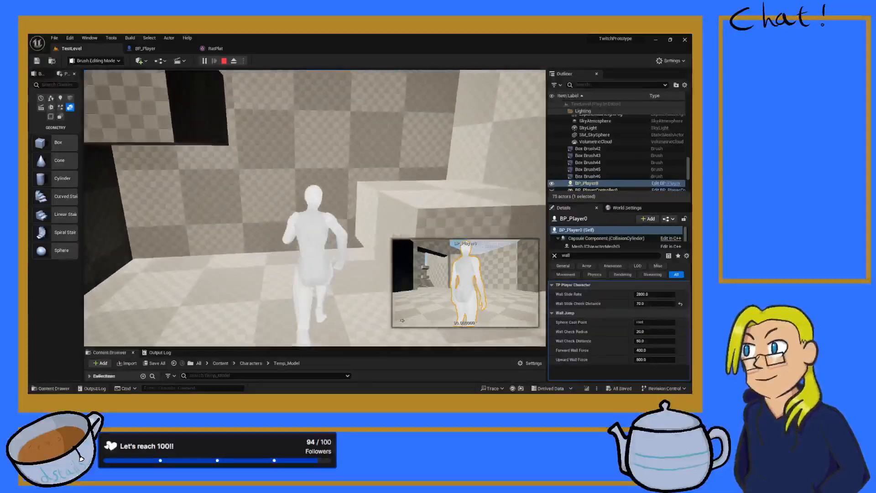
key(a)
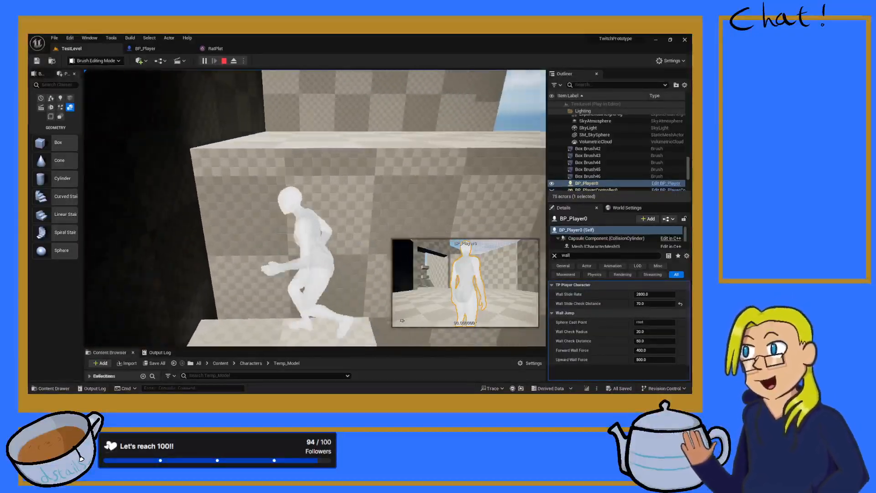
key(space)
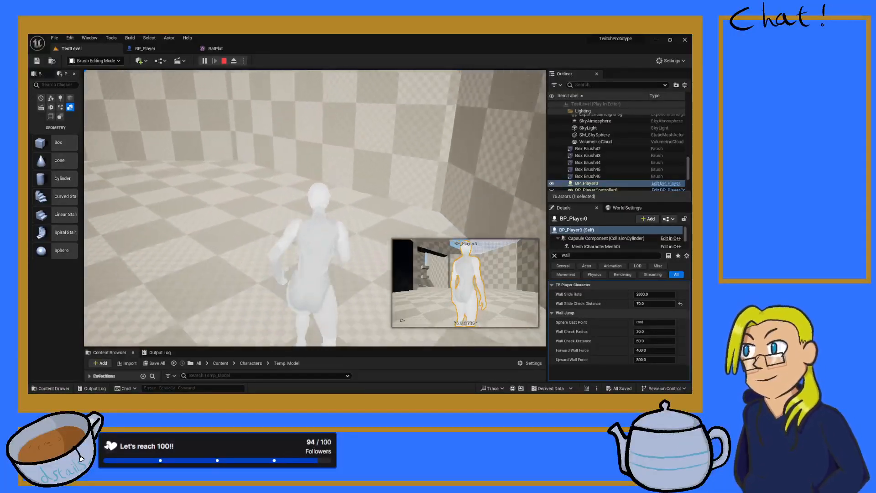
- Run across the room and test chained wall jumps along the dark walls
key(space)
key(w)
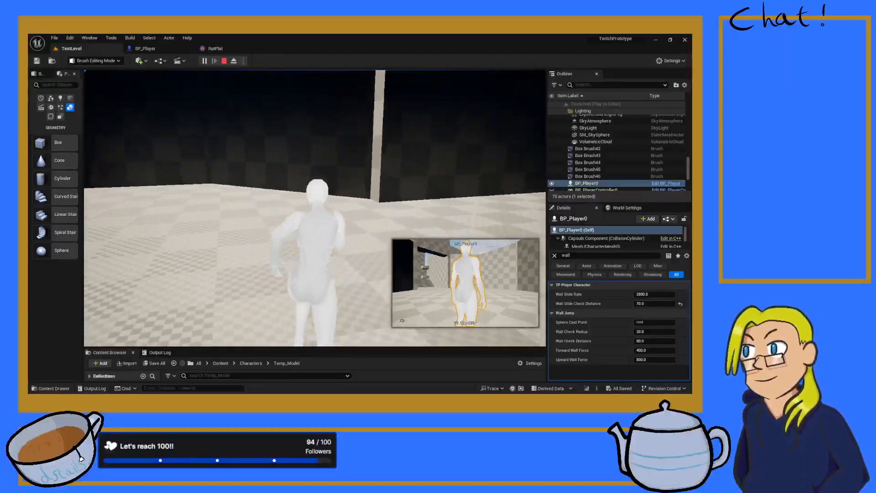
key(space)
key(space)
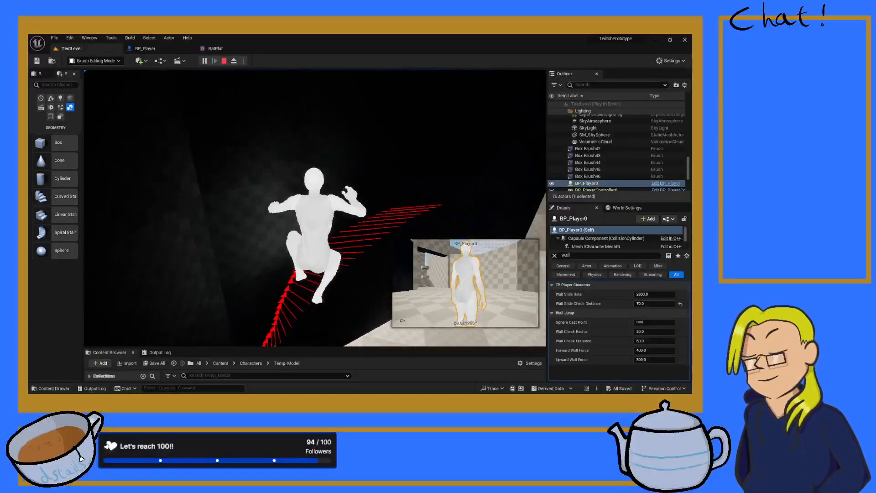
key(space)
key(space)
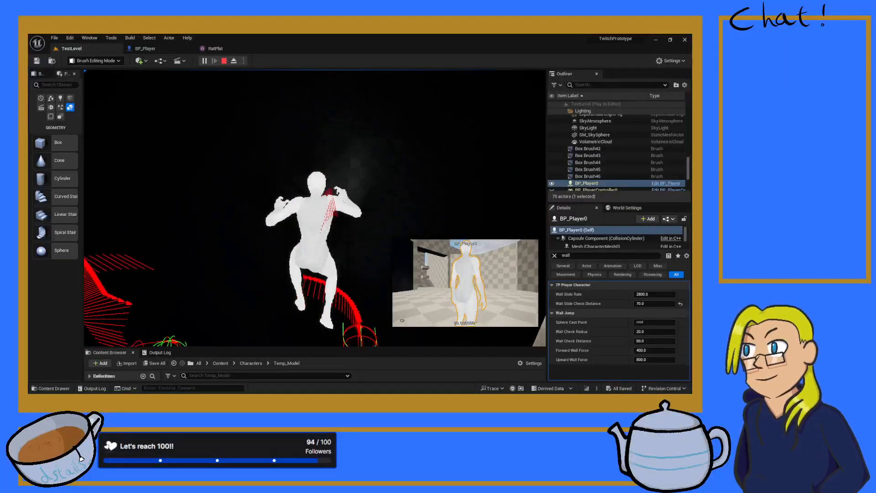
key(space)
key(space)
key(space)
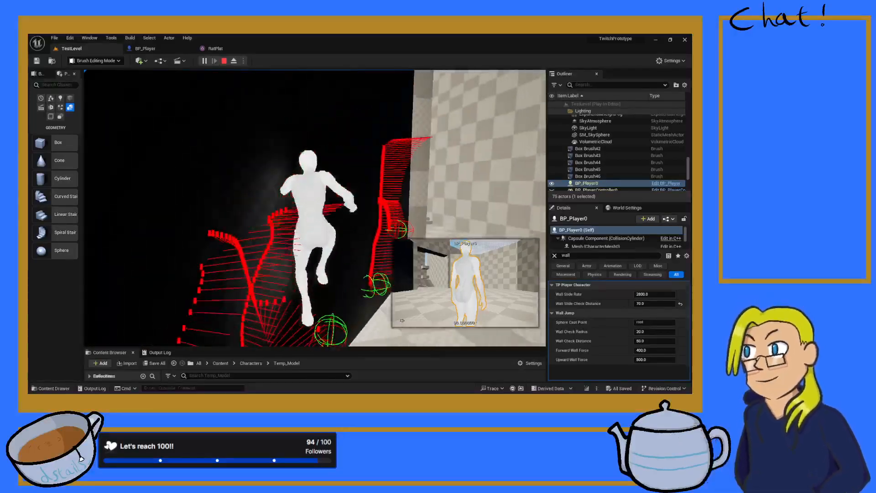
key(space)
key(space)
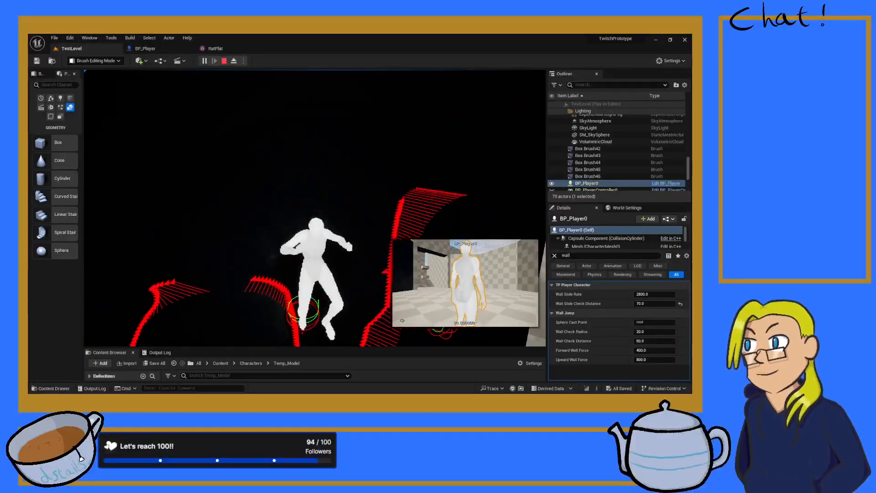
key(space)
key(space)
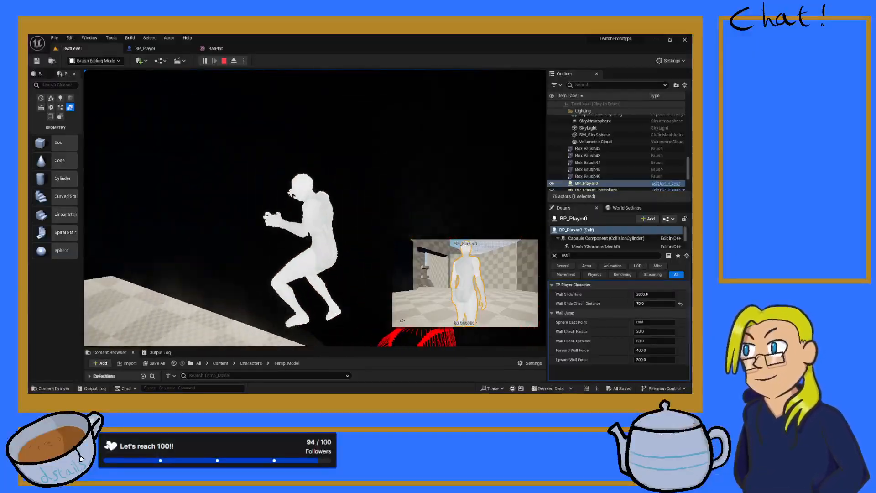
key(space)
key(space)
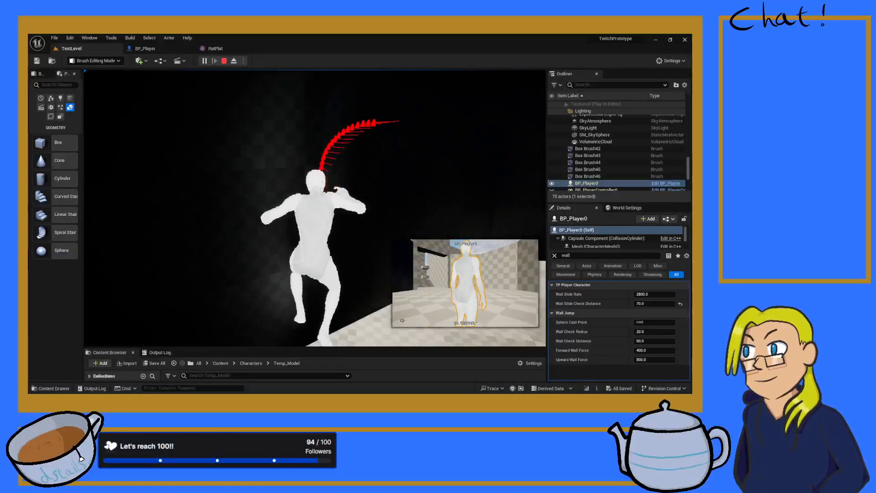
key(space)
key(space)
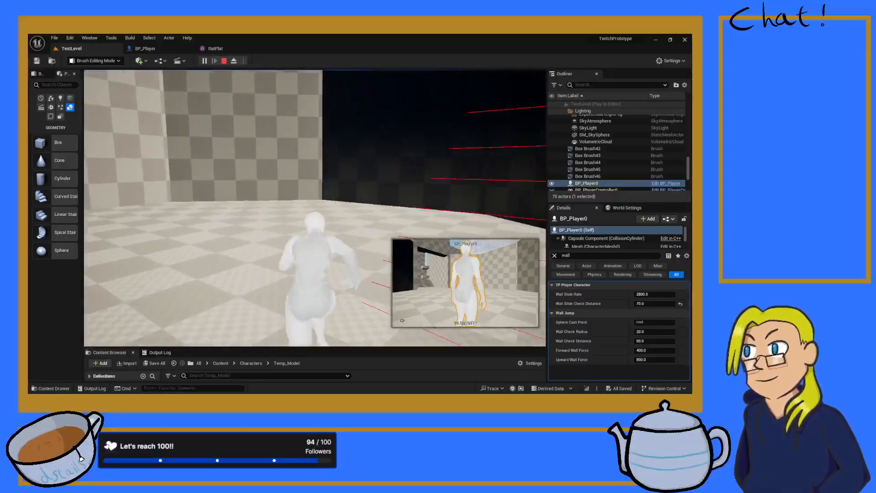
- Retest consecutive wall jumps where the dark wall meets the checkered wall and along it, and end the playtest
key(space)
key(space)
key(space)
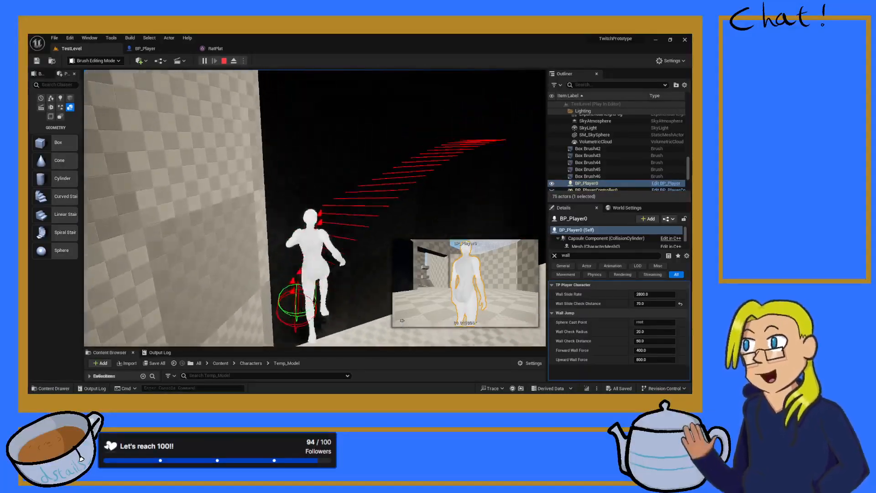
key(space)
key(space)
key(space)
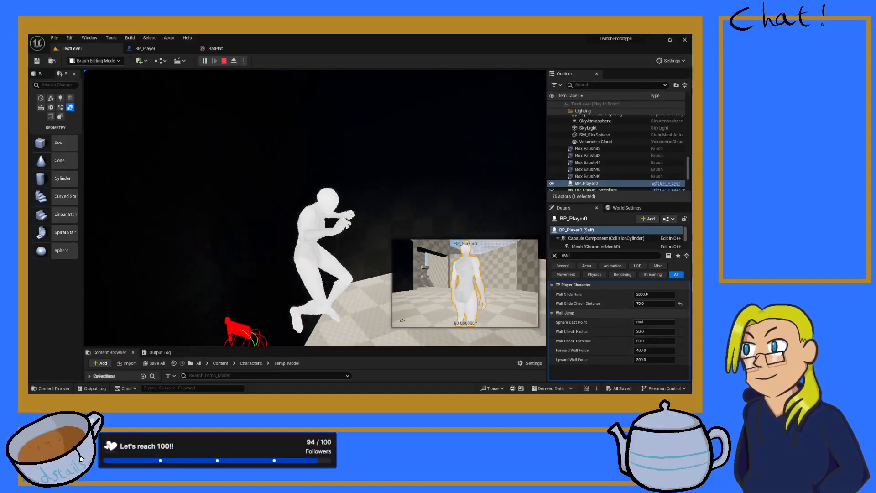
key(space)
key(space)
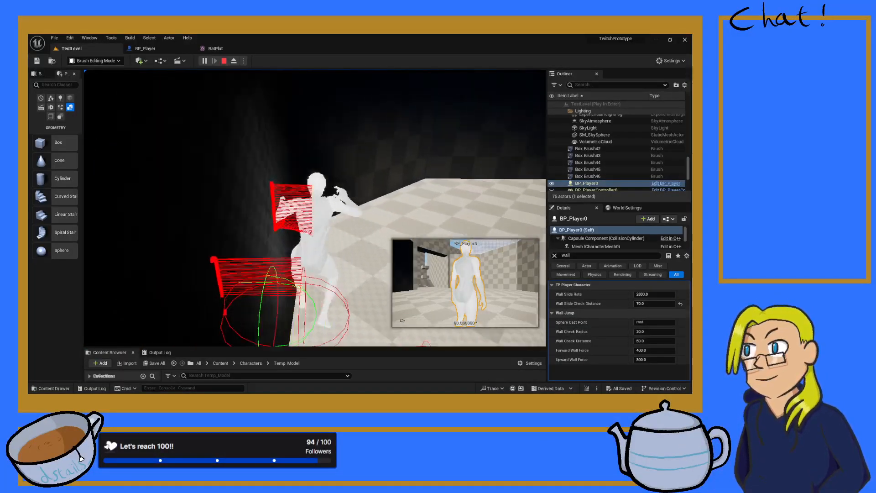
key(space)
key(space)
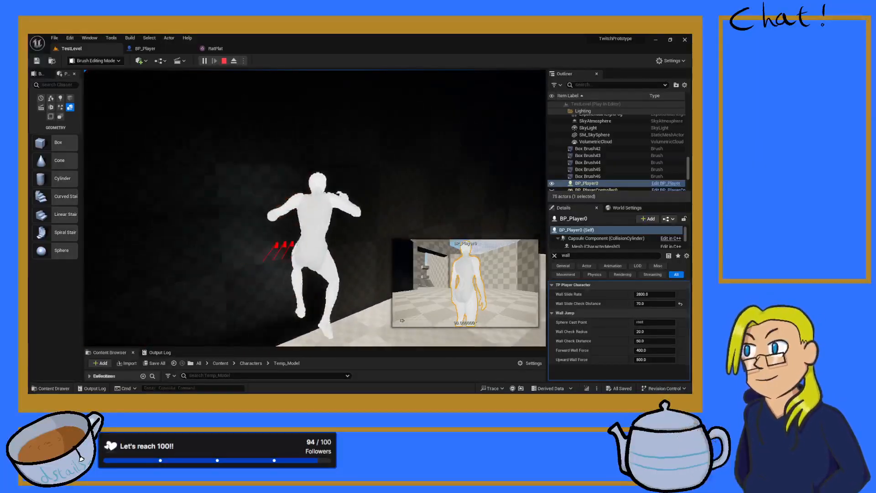
key(space)
key(space)
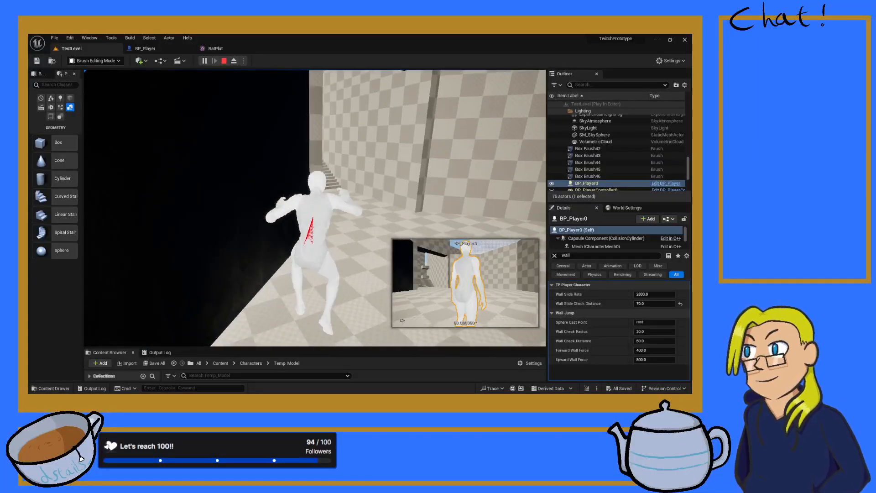
key(Escape)
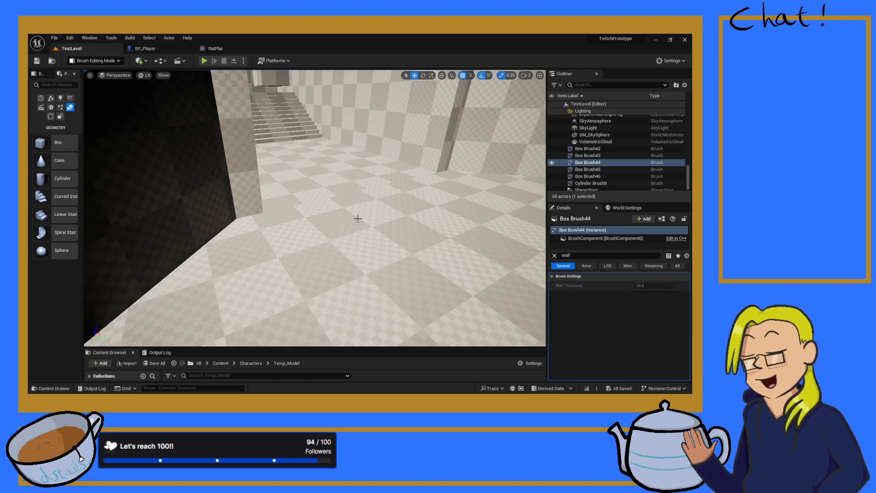
- Select the floating platform brush beside the tall checkered wall, briefly playtest a jump from there toward the hanging block, and end the playtest
key(s)
mouse_move(389, 242)
right_down()
mouse_move(383, 187)
mouse_move(387, 196)
mouse_move(433, 200)
mouse_move(438, 183)
right_up()
key(w)
right_drag(328, 183, 319, 216)
click(344, 244)
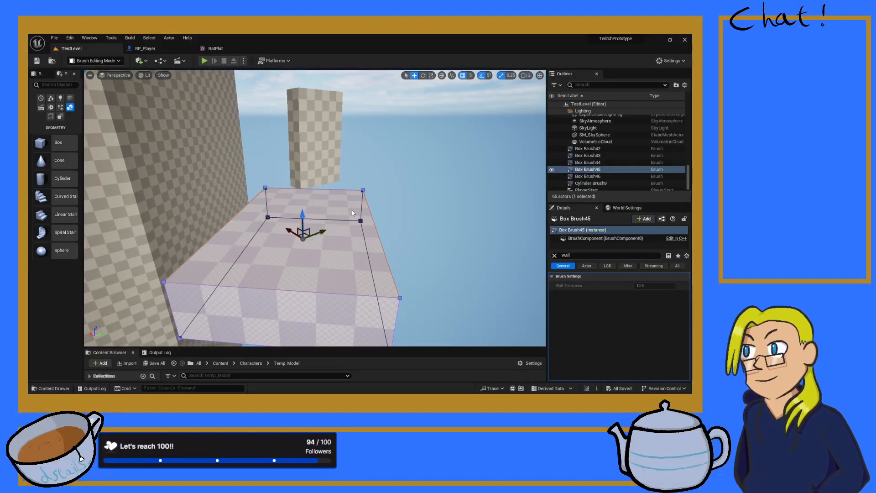
key(alt+p)
key(w)
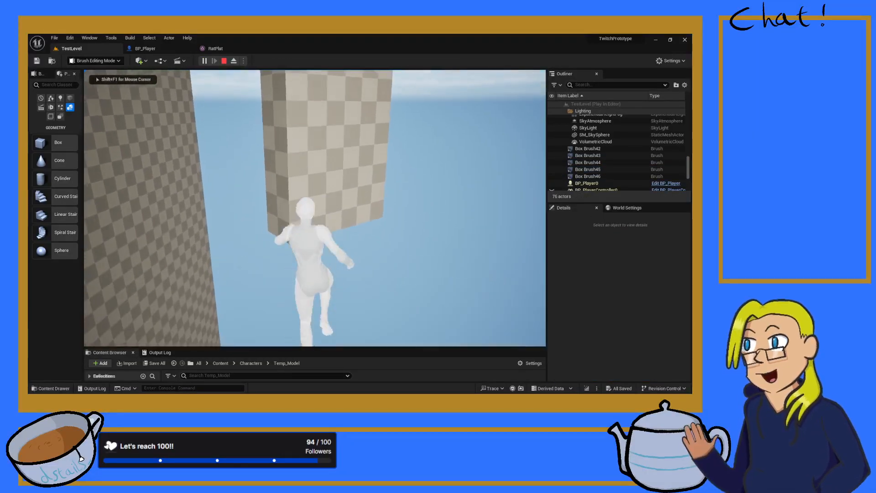
key(space)
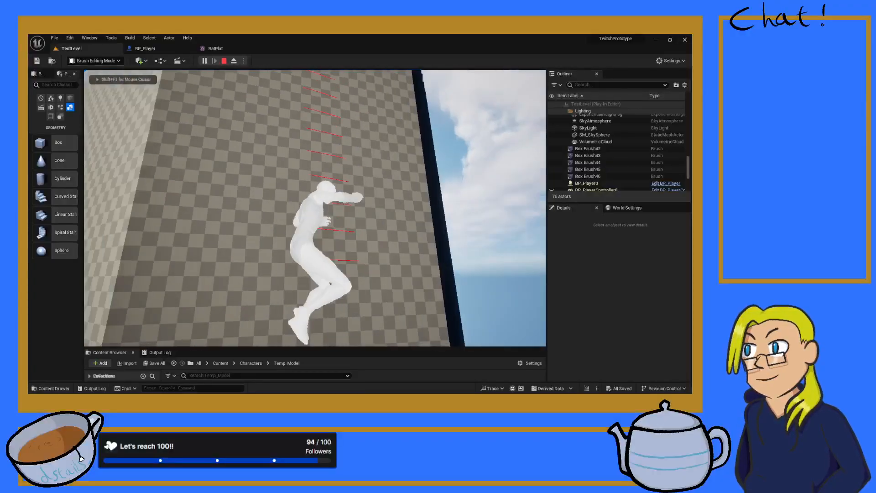
key(Escape)
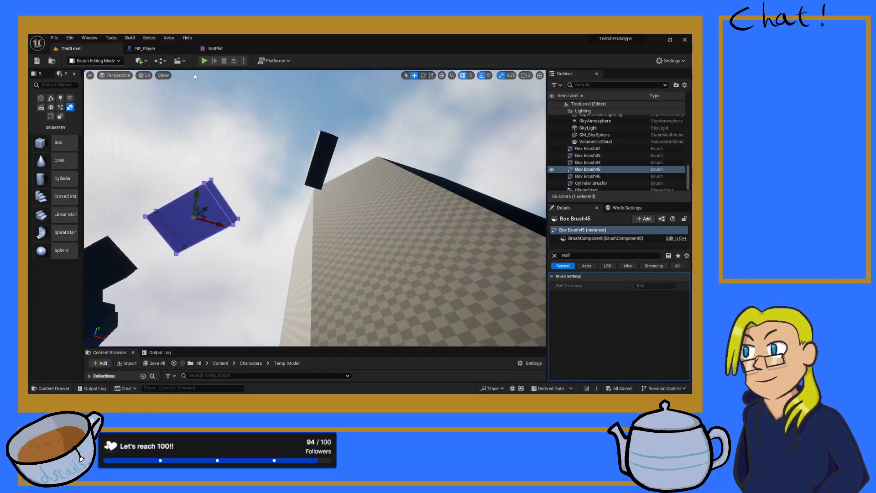
- Return to the floating platform brush beside the tall wall and clear its property filter
key(w)
mouse_move(270, 165)
right_down()
mouse_move(201, 237)
mouse_move(274, 233)
mouse_move(228, 255)
mouse_move(283, 253)
mouse_move(310, 233)
mouse_move(388, 237)
mouse_move(365, 205)
mouse_move(387, 163)
right_up()
key(a)
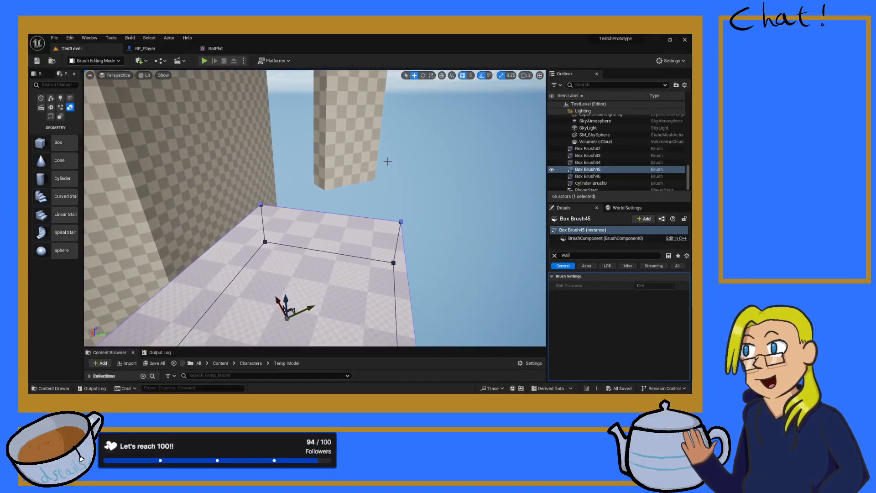
click(555, 256)
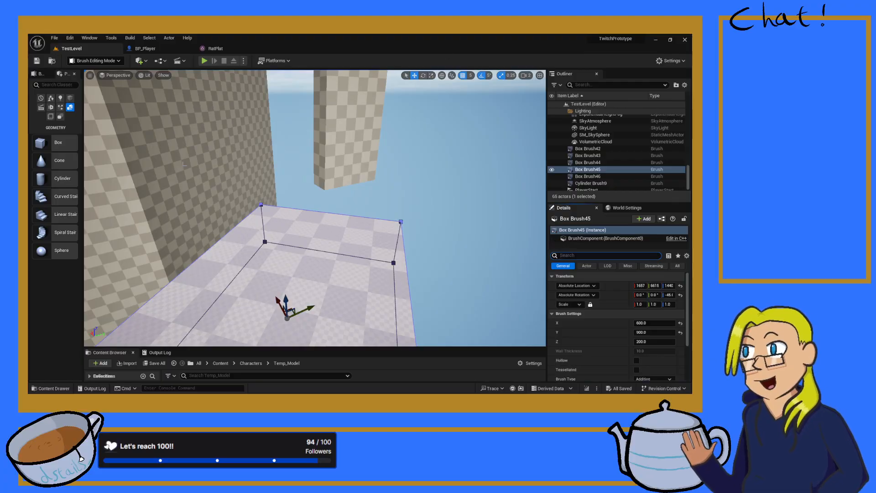
click(298, 319)
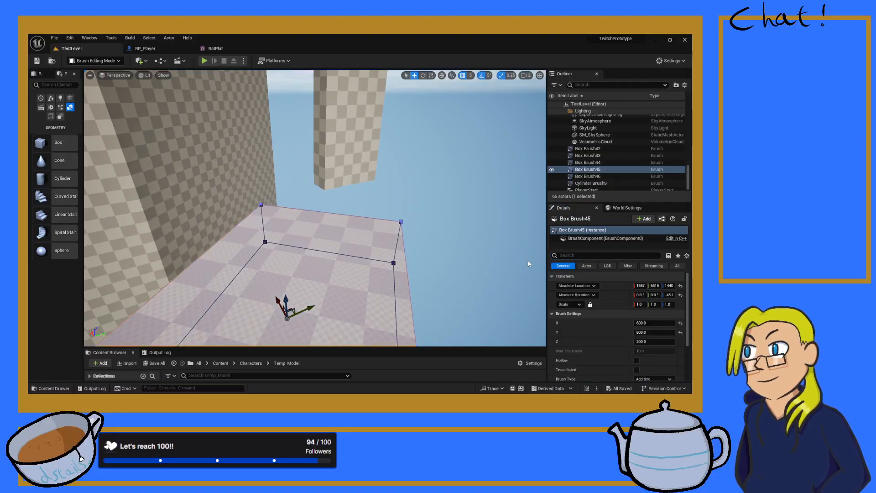
- Start a playtest from the platform and filter the Character Movement properties of BP_Player0 by "velocity"
key(alt+p)
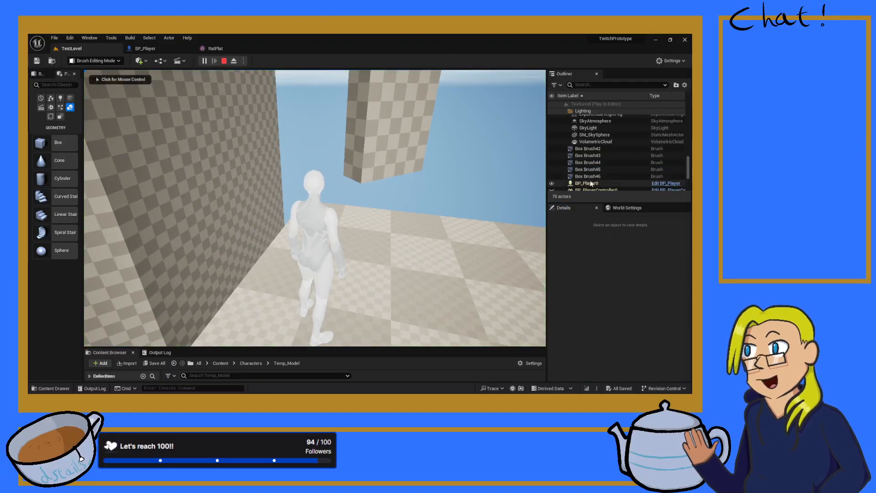
click(590, 182)
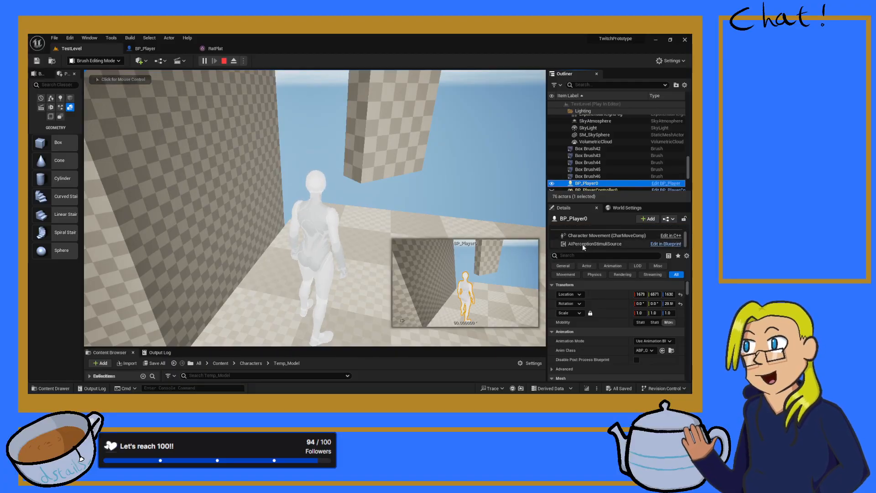
click(588, 235)
scroll(584, 356, down, 2)
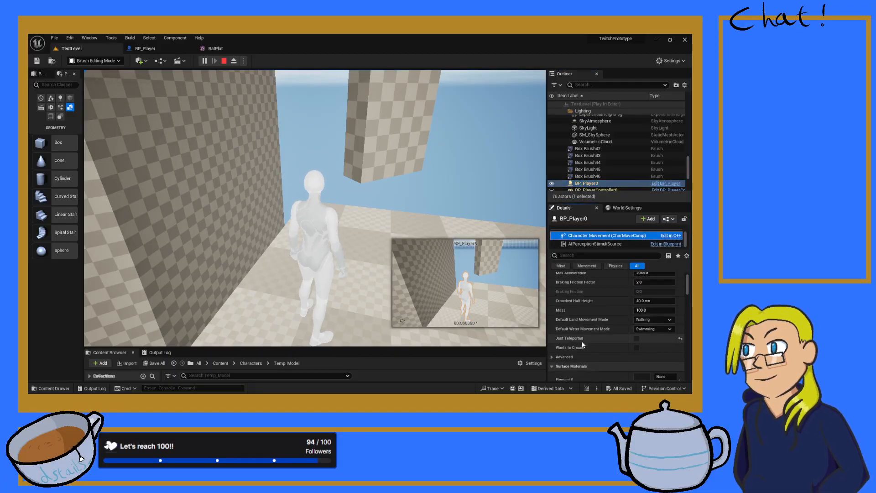
click(564, 256)
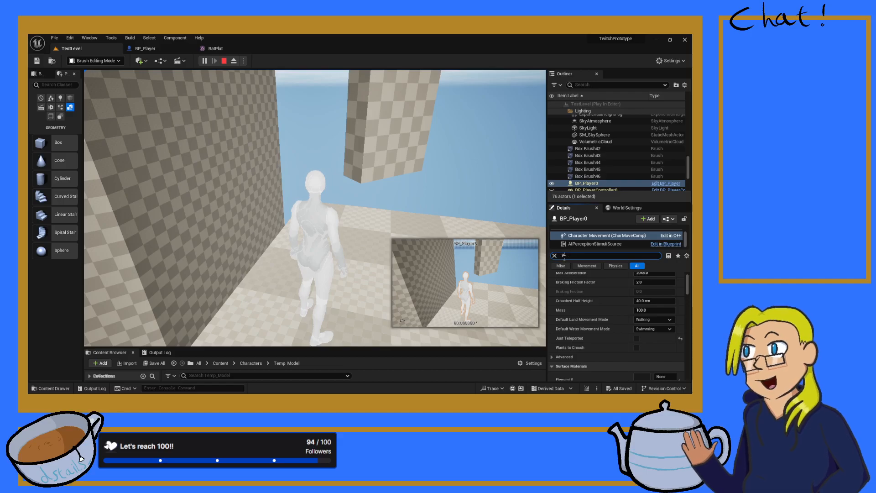
text(velocity)
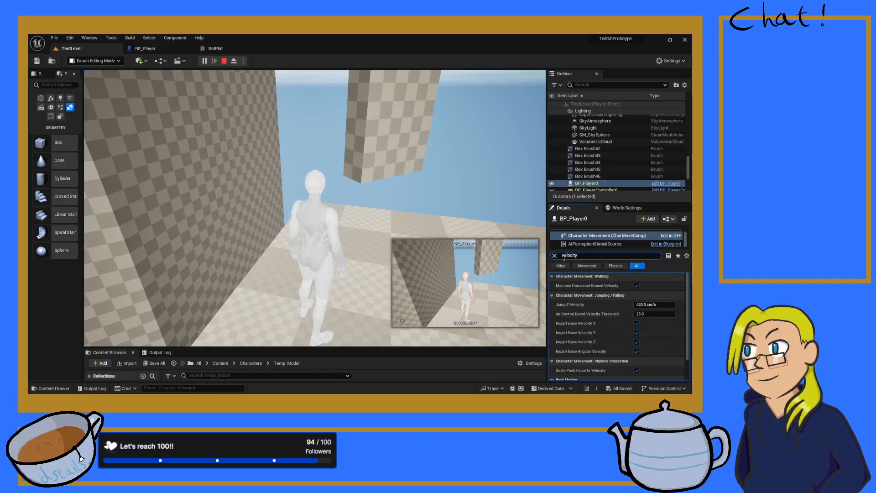
scroll(603, 351, down, 3)
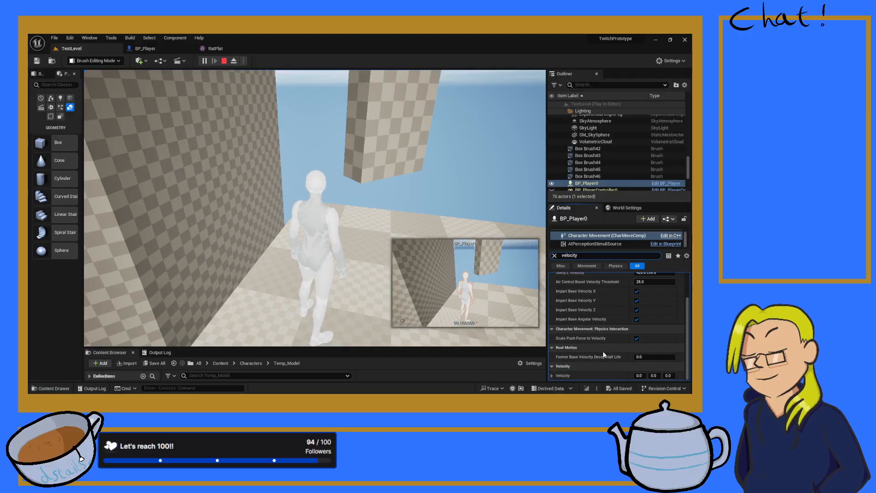
- Jump on the platform and wall jump at the hanging block while monitoring the velocity, and end the playtest
click(362, 225)
key(space)
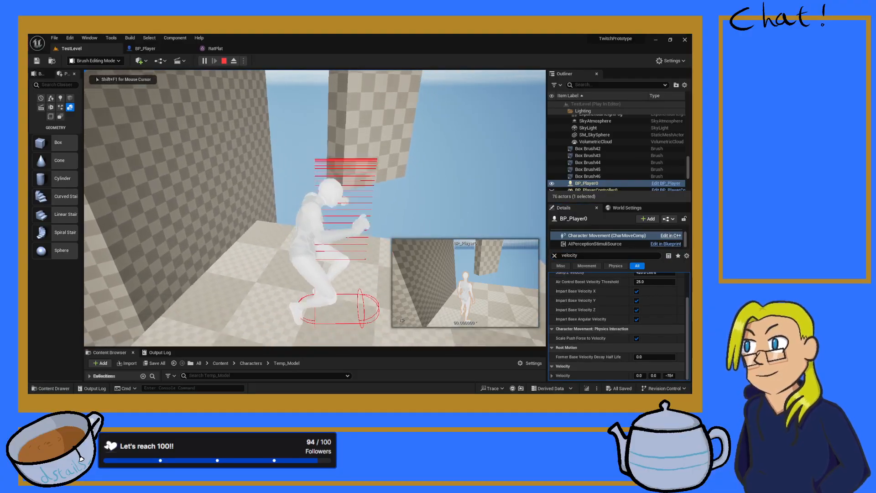
key(w)
key(space)
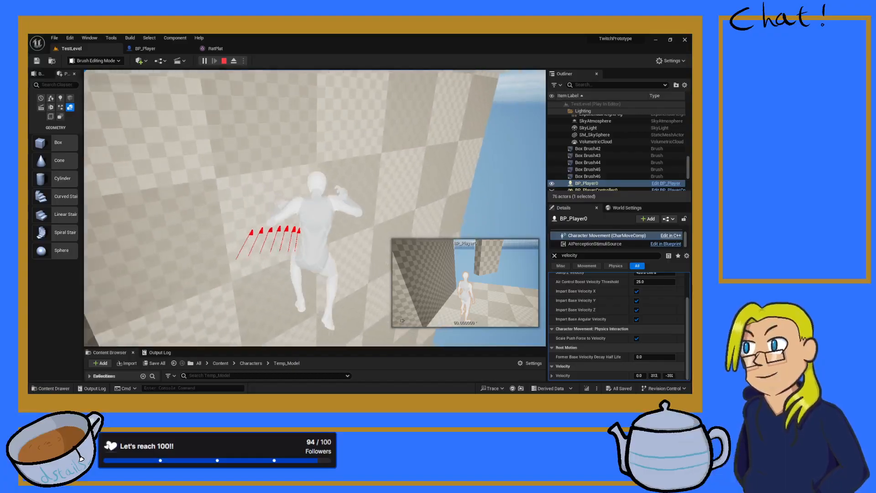
key(space)
key(Escape)
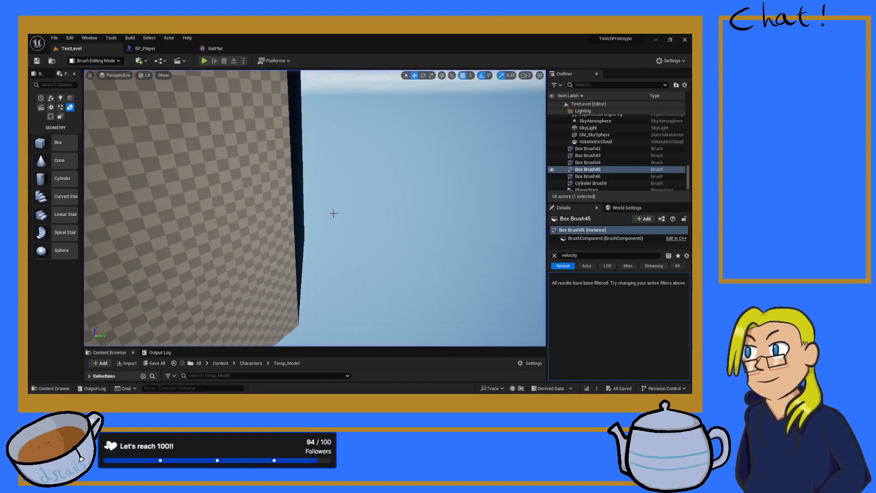
- Reframe the floating platform with the hanging block behind it and restart the playtest from there
click(203, 60)
key(Escape)
key(w)
scroll(310, 206, up, 3)
mouse_move(310, 206)
right_down()
mouse_move(347, 174)
mouse_move(365, 175)
mouse_move(361, 237)
mouse_move(342, 191)
mouse_move(351, 160)
mouse_move(379, 237)
mouse_move(433, 274)
mouse_move(475, 269)
mouse_move(511, 238)
mouse_move(497, 232)
mouse_move(538, 183)
right_up()
key(s)
key(w)
key(w)
right_drag(298, 254, 297, 253)
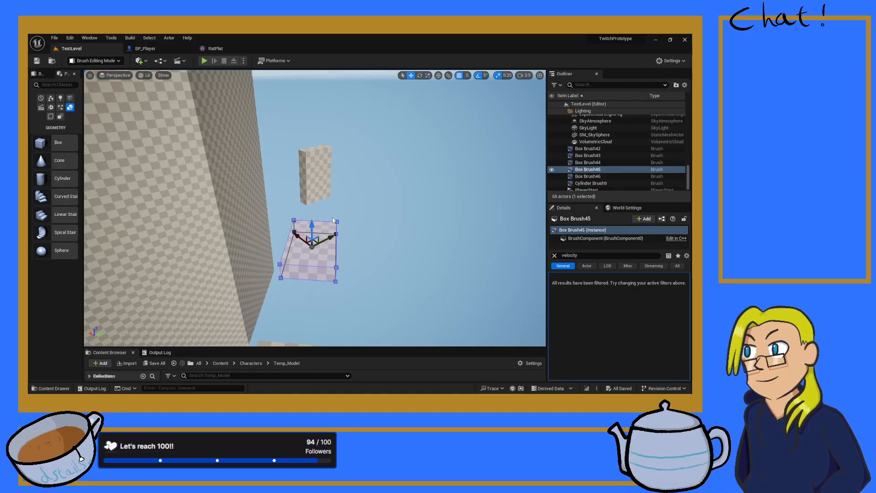
key(alt+p)
key(w)
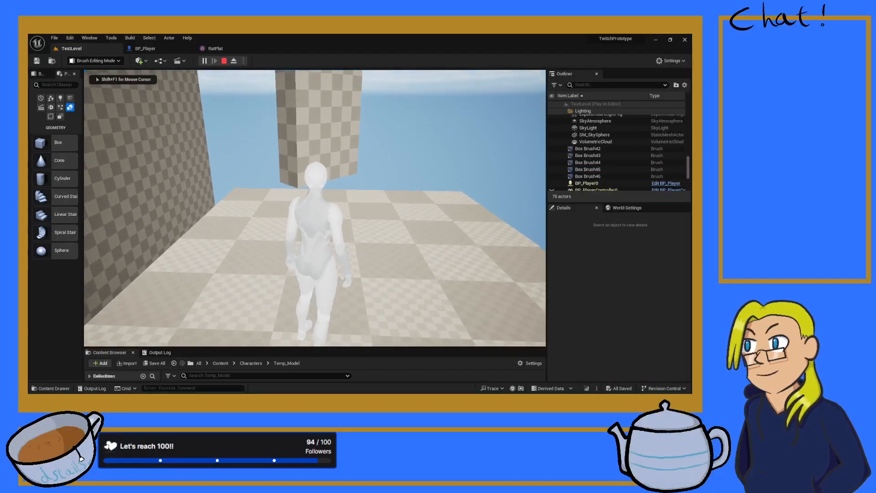
- Display the velocity properties of the running BP_Player0's Character Movement component
key(shift+F1)
click(588, 183)
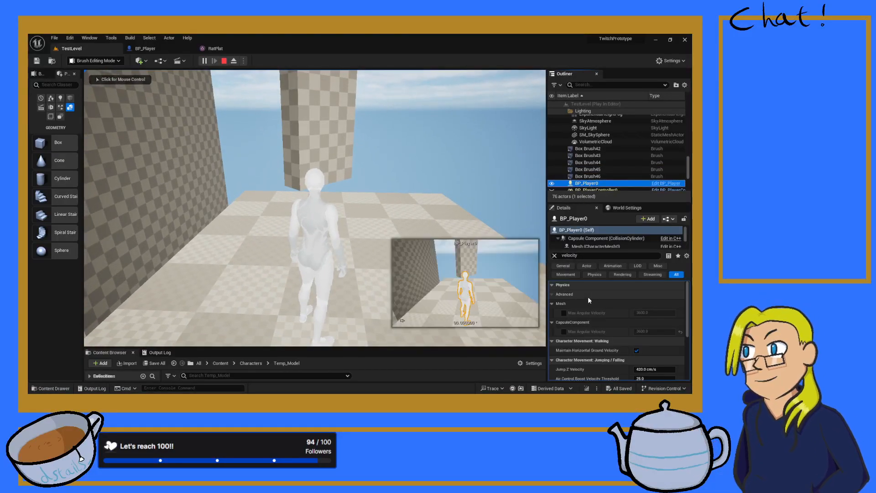
click(579, 256)
scroll(585, 242, down, 2)
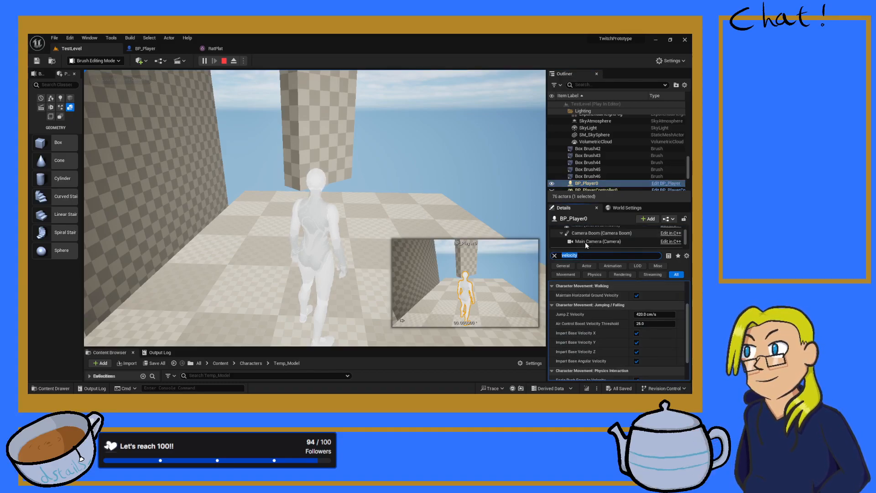
click(578, 237)
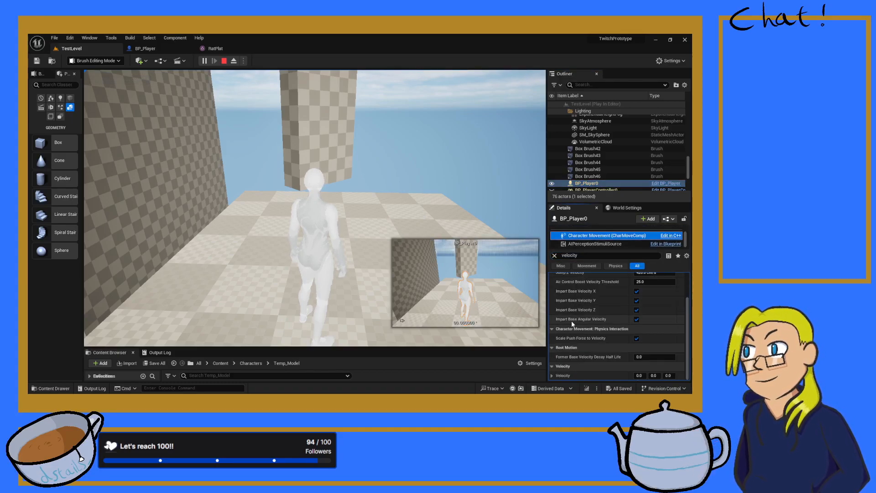
- Run and jump off the platform toward the hanging block while monitoring the velocity, and end the playtest
click(403, 166)
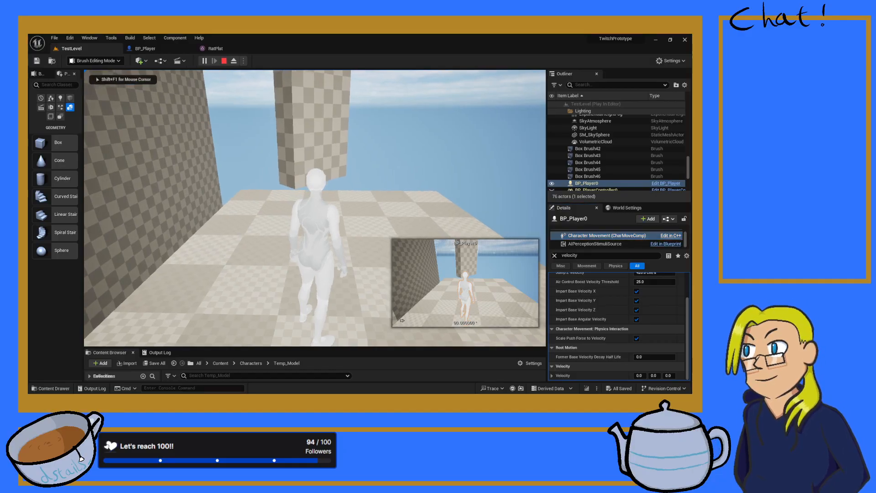
key(space)
key(w)
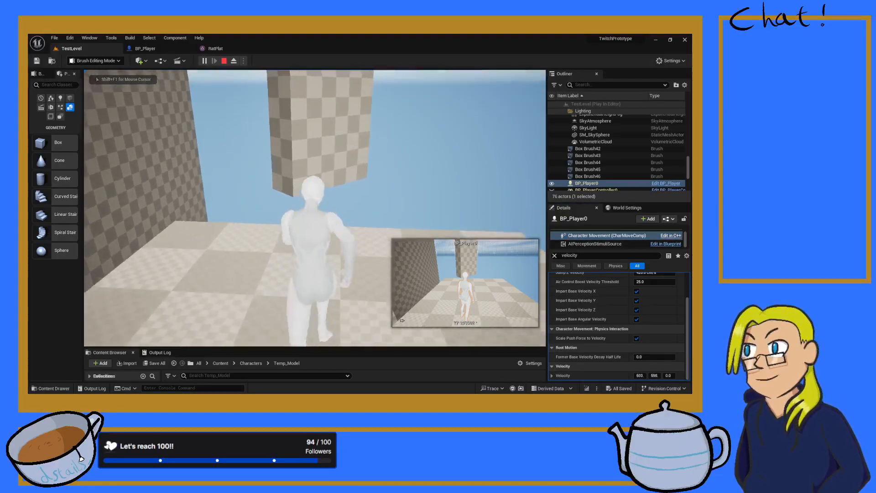
key(space)
key(space)
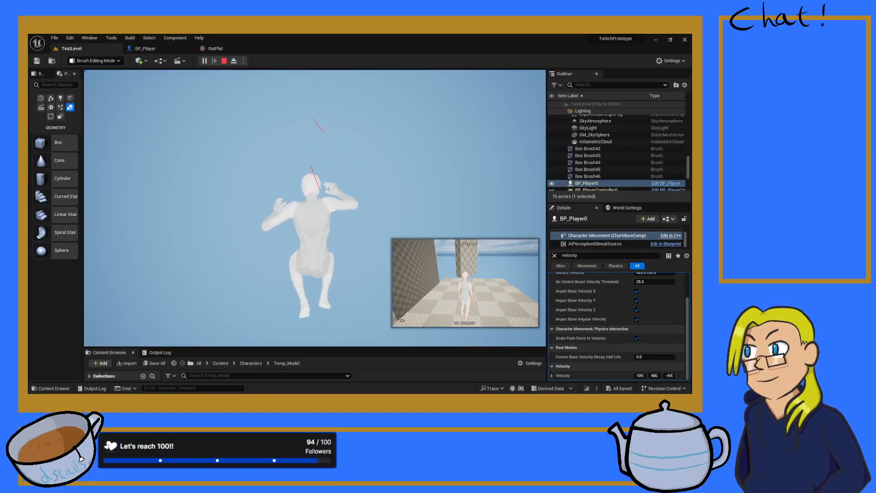
key(Escape)
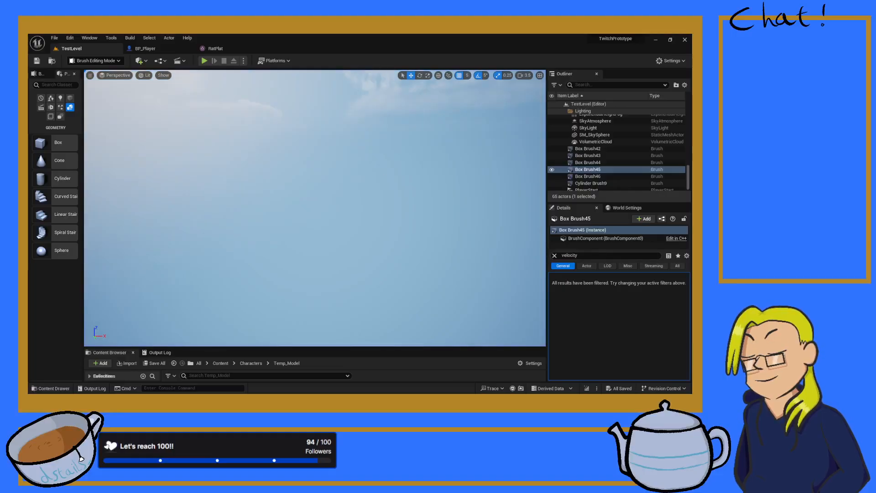
- Start another playtest from the floating platform and test jumping toward the hanging block and back
key(w)
mouse_move(315, 207)
right_down()
mouse_move(255, 205)
mouse_move(246, 256)
mouse_move(228, 260)
right_up()
key(f)
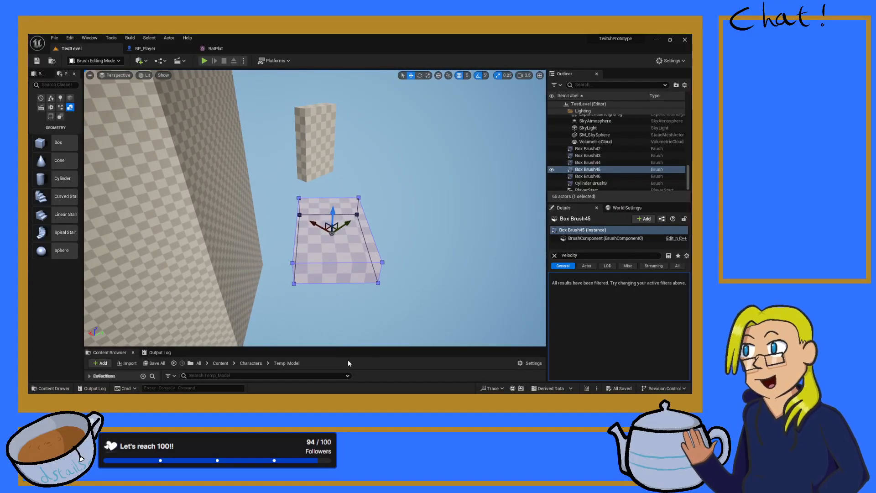
key(alt+p)
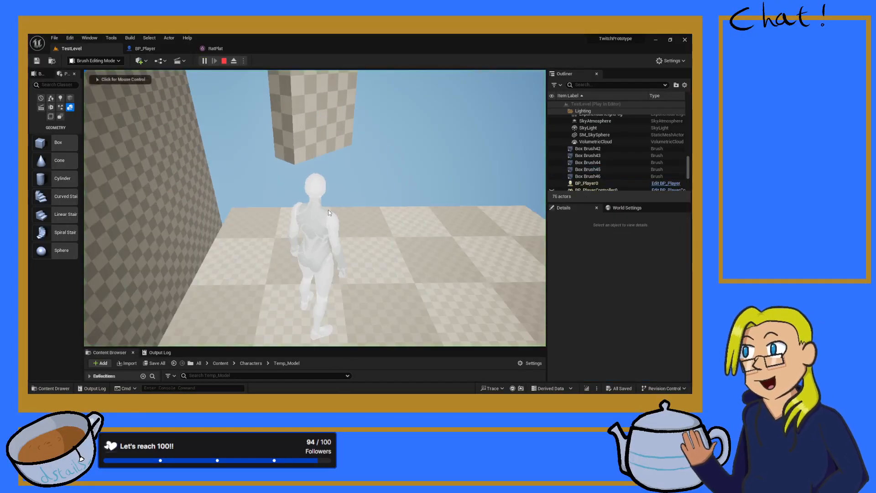
key(w)
key(space)
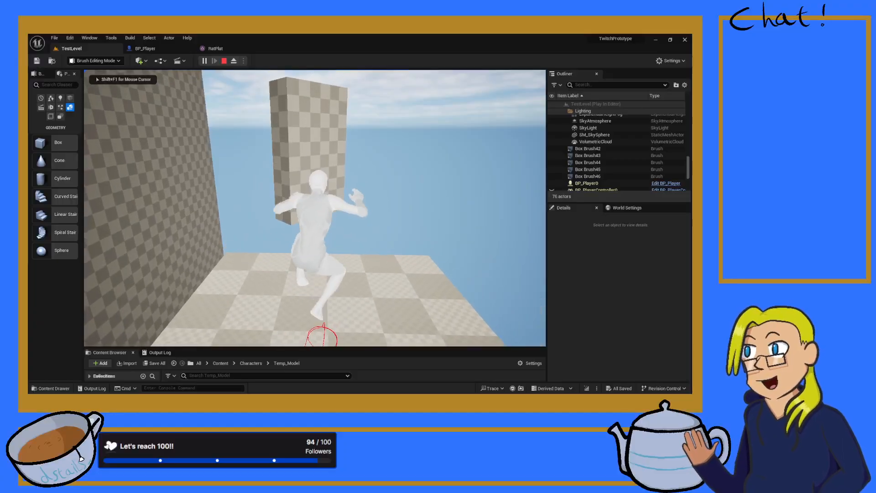
key(space)
key(s)
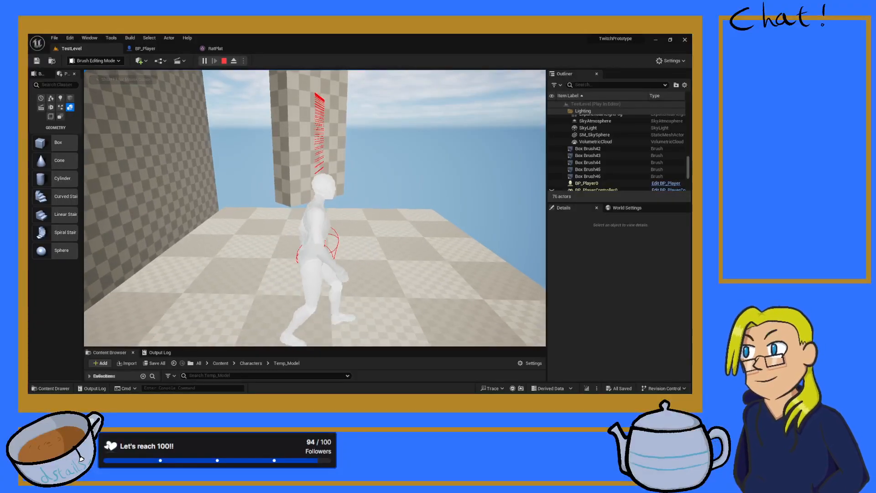
- Run off the platform onto the hanging block to test the wall slide and wall jump, and end the playtest
key(w)
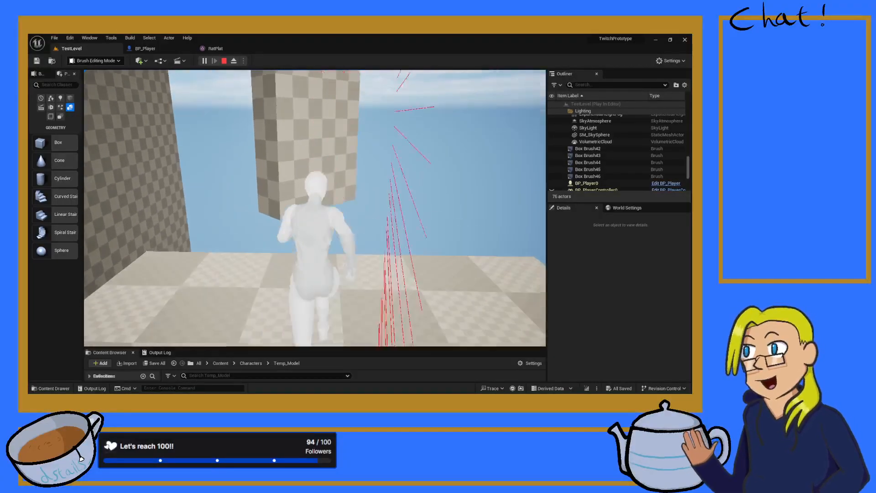
key(space)
key(w)
key(space)
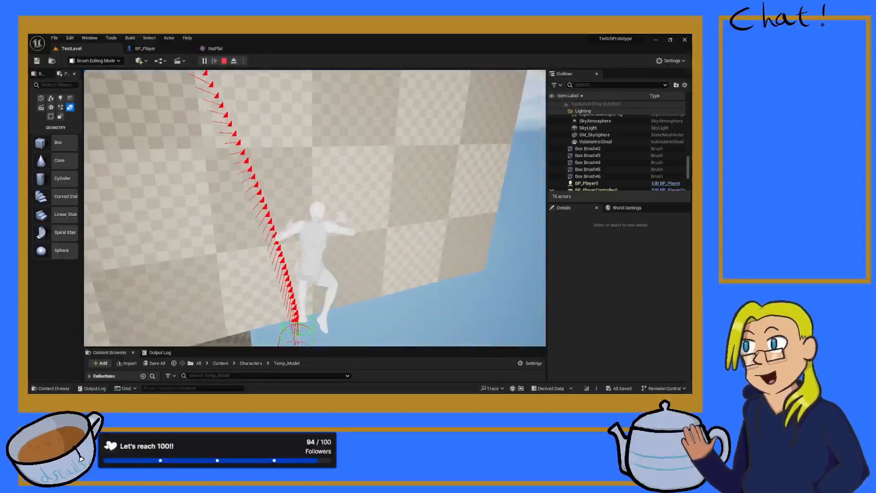
key(Escape)
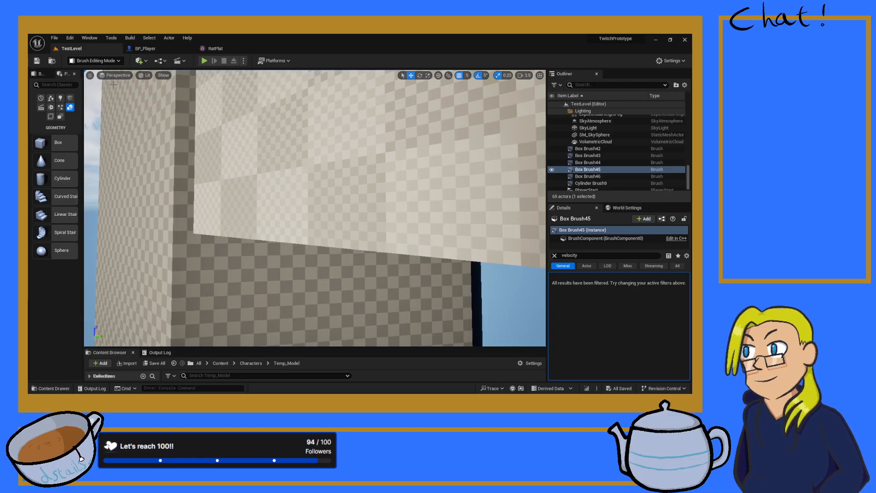
- Set the Wall Slide Rate of BP_Player to 3000 and compile the blueprint
click(170, 48)
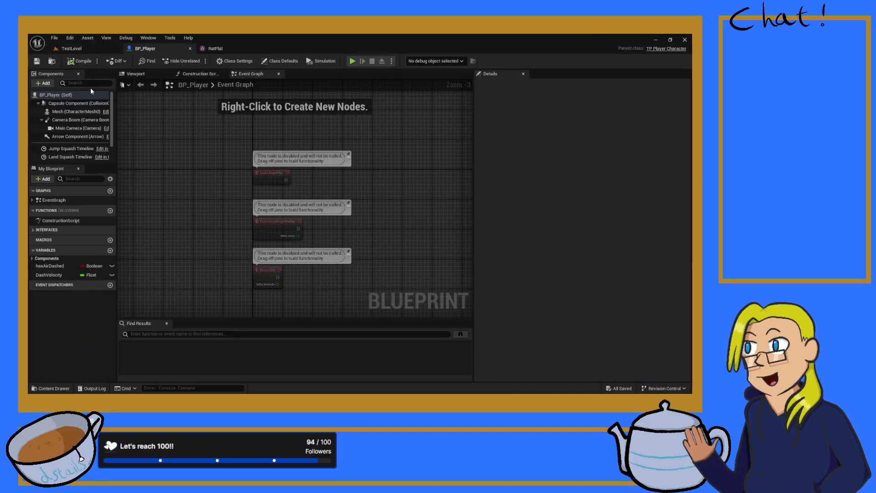
click(64, 94)
click(582, 106)
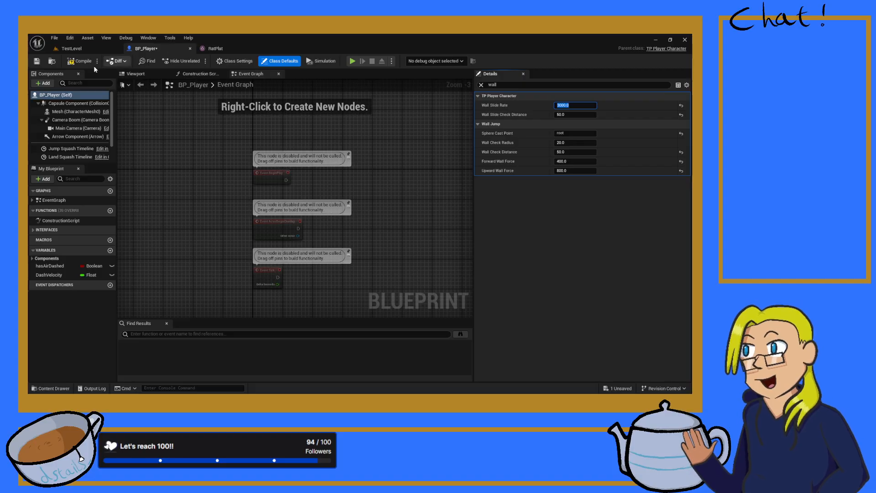
click(78, 61)
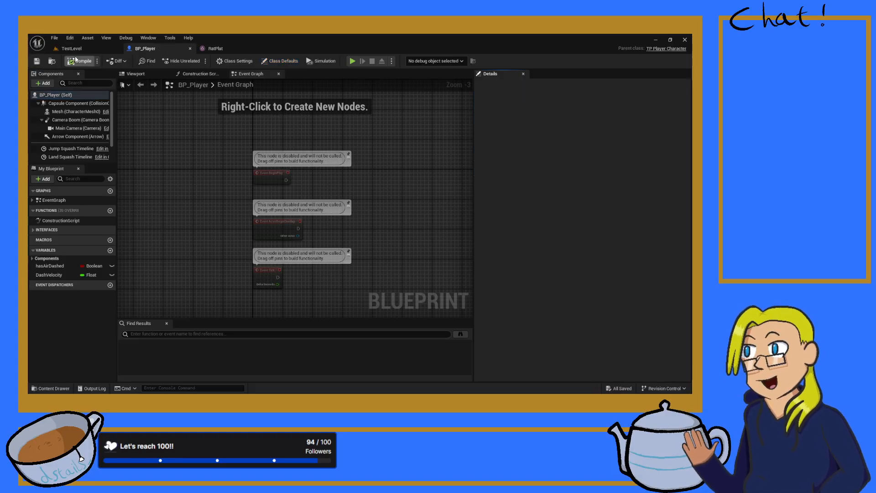
- Playtest the wall slide on the hanging block from the floating platform in TestLevel, and end the playtest
click(72, 48)
mouse_move(248, 164)
right_down()
mouse_move(219, 160)
mouse_move(247, 175)
mouse_move(291, 171)
mouse_move(278, 175)
mouse_move(287, 182)
mouse_move(246, 164)
mouse_move(255, 173)
mouse_move(282, 160)
mouse_move(292, 223)
right_up()
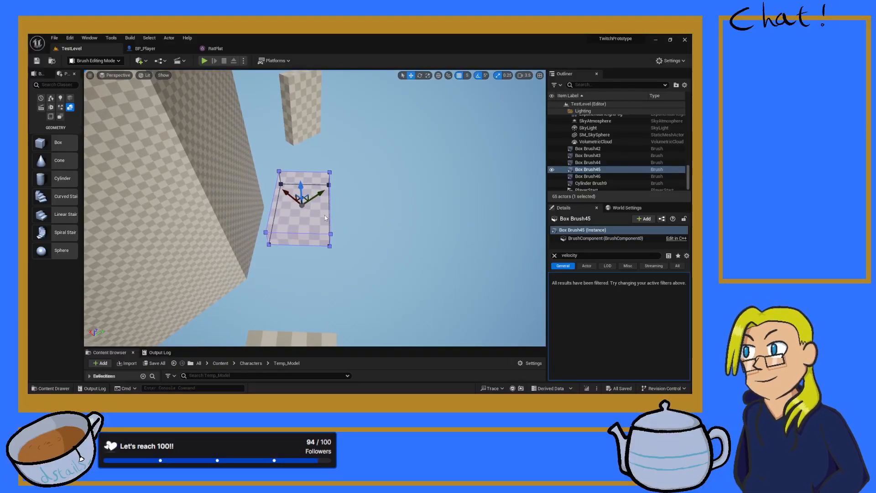
key(alt+p)
key(w)
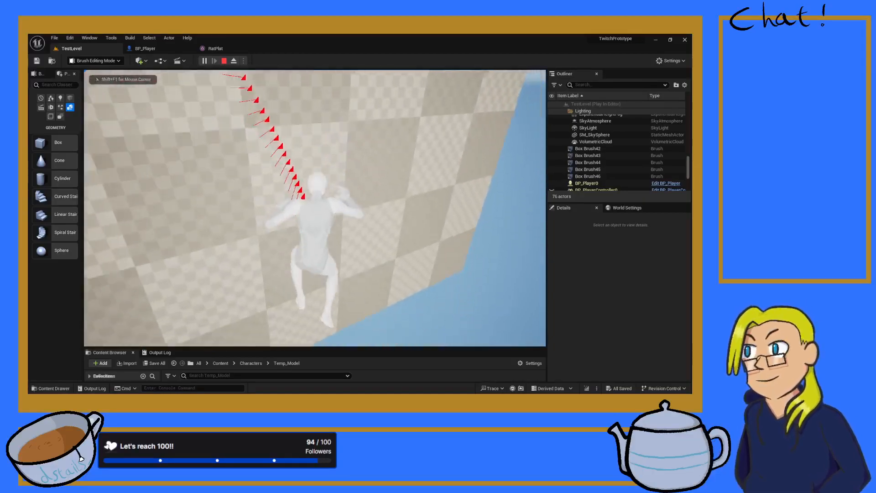
key(Escape)
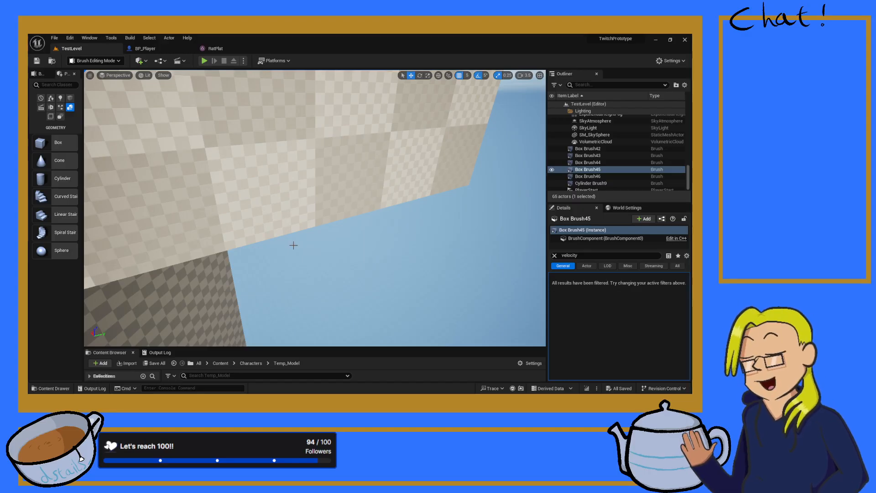
- Select the hanging block Box Brush46 and clear the velocity filter from its details
scroll(293, 245, down, 10)
mouse_move(297, 243)
right_down()
mouse_move(270, 231)
mouse_move(365, 235)
mouse_move(309, 248)
right_up()
key(w)
key(s)
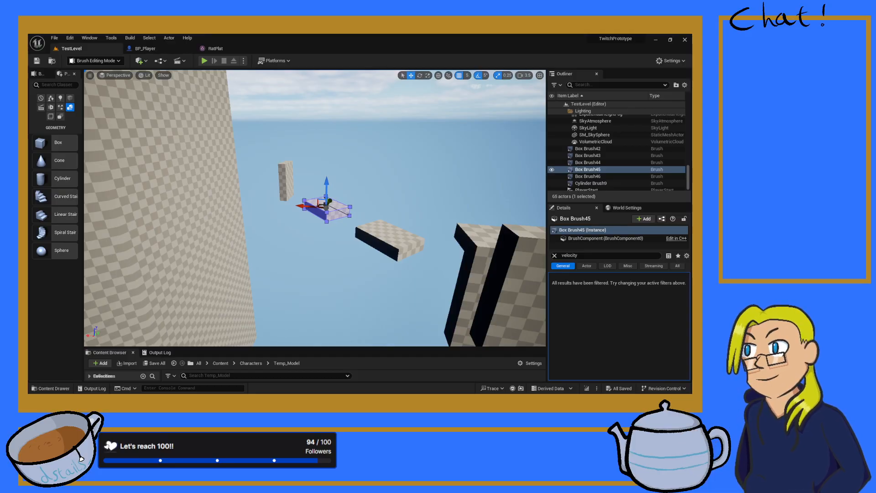
key(w)
mouse_move(380, 199)
right_down()
mouse_move(339, 196)
mouse_move(314, 207)
right_up()
click(299, 215)
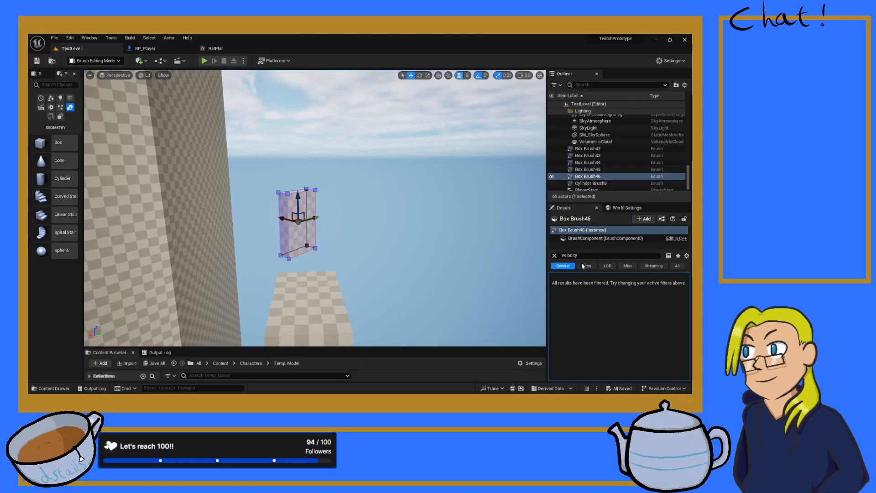
click(550, 255)
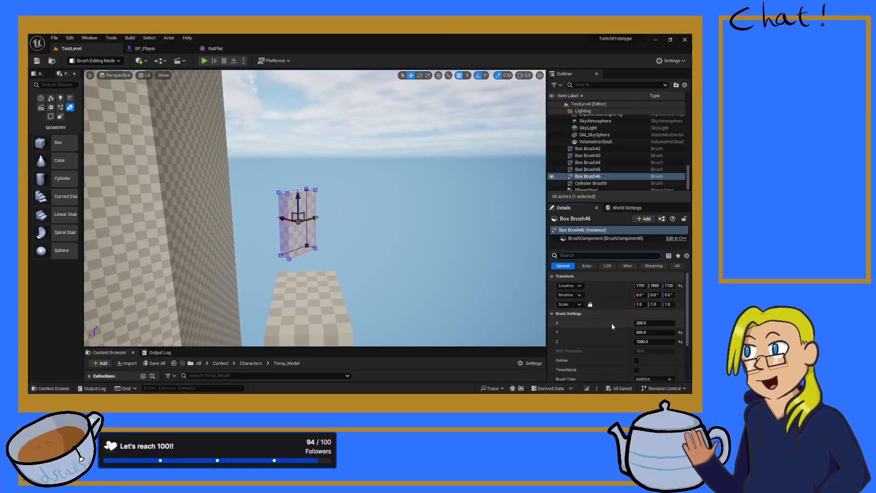
- Set the hanging block's Z size to 1500 and move the block lower
drag(653, 342, 657, 342)
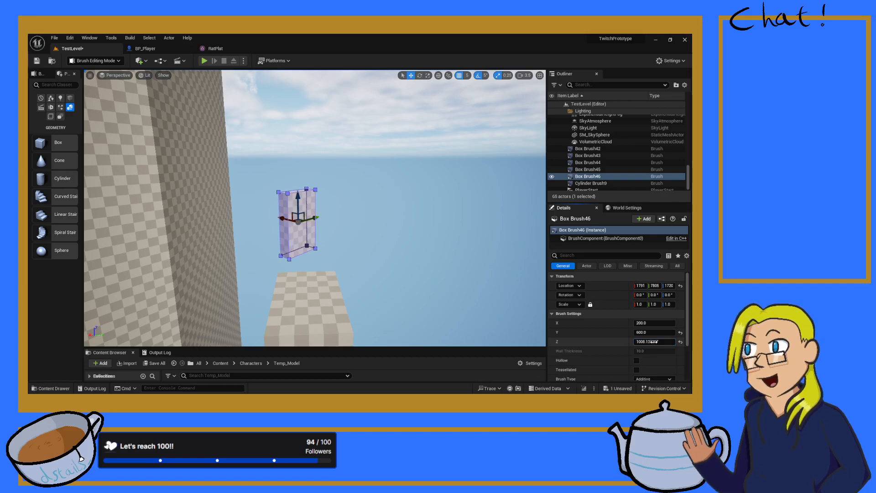
click(654, 342)
text(1500)
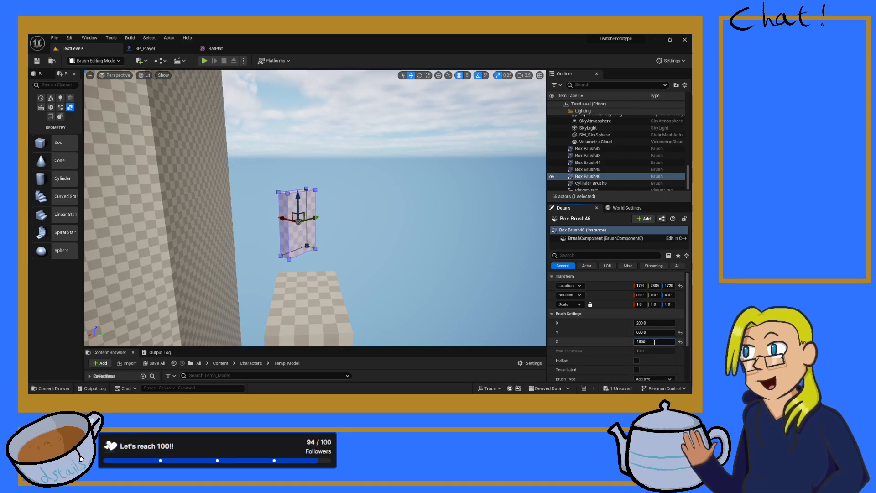
key(Return)
key(a)
right_drag(315, 208, 365, 214)
drag(331, 183, 332, 214)
key(w)
right_drag(361, 236, 361, 228)
- Set the hanging block's Z size to 2000 and lower the block further
click(650, 341)
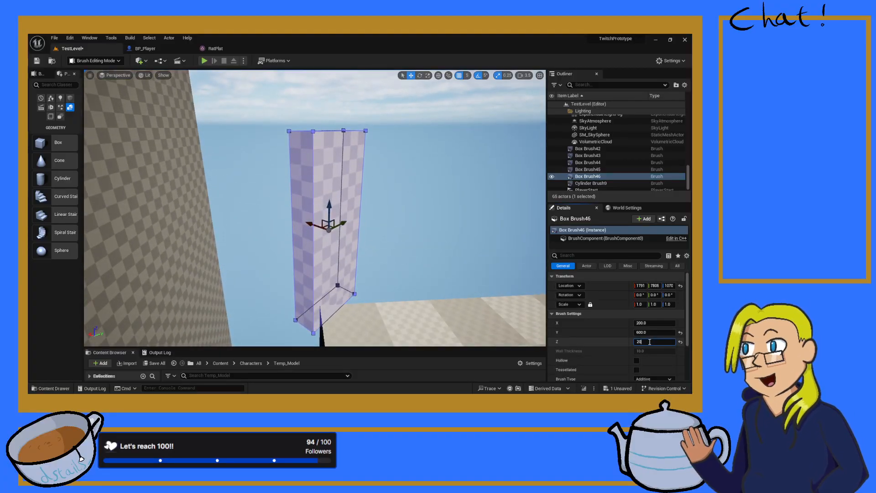
text(2000)
key(Return)
right_drag(499, 200, 374, 189)
drag(374, 189, 375, 215)
mouse_move(375, 215)
right_down()
mouse_move(371, 182)
mouse_move(356, 213)
right_up()
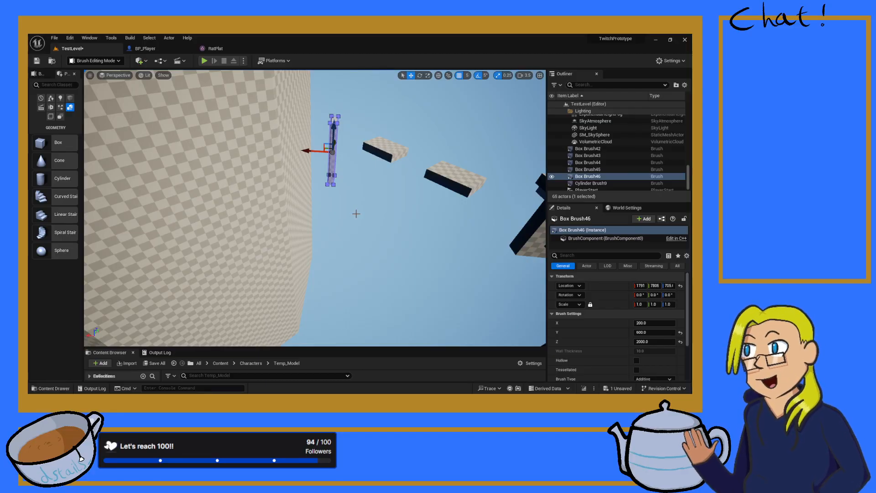
mouse_move(351, 173)
right_down()
mouse_move(335, 160)
mouse_move(342, 154)
right_up()
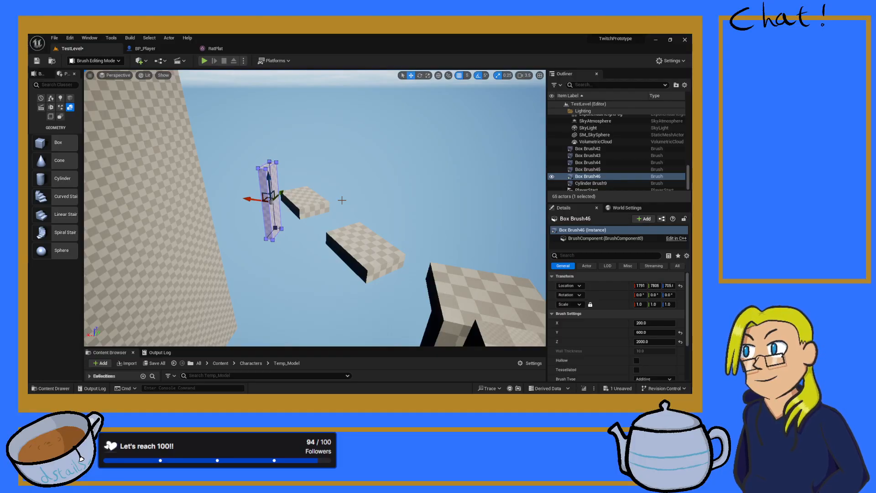
- Raise the tall hanging block until its lower end sits around the height of the nearest floating platform
right_drag(277, 205, 277, 205)
key(w)
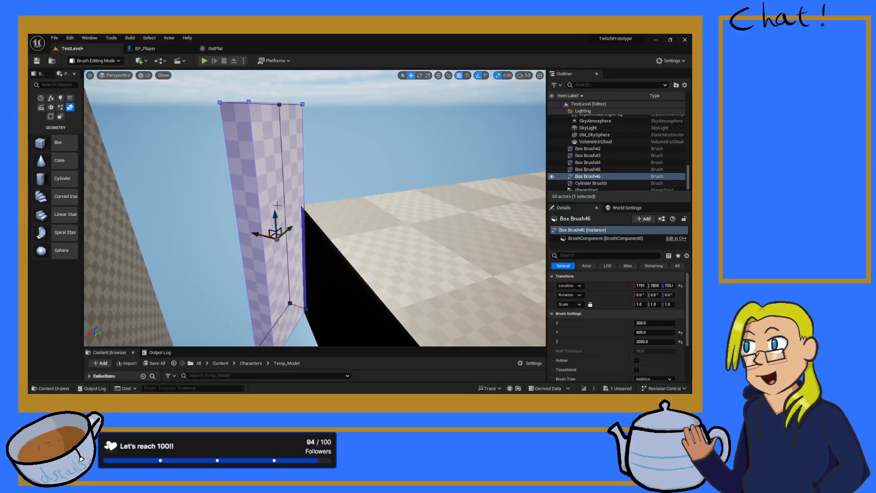
drag(275, 218, 268, 139)
mouse_move(269, 139)
right_down()
mouse_move(272, 128)
mouse_move(260, 132)
right_up()
key(s)
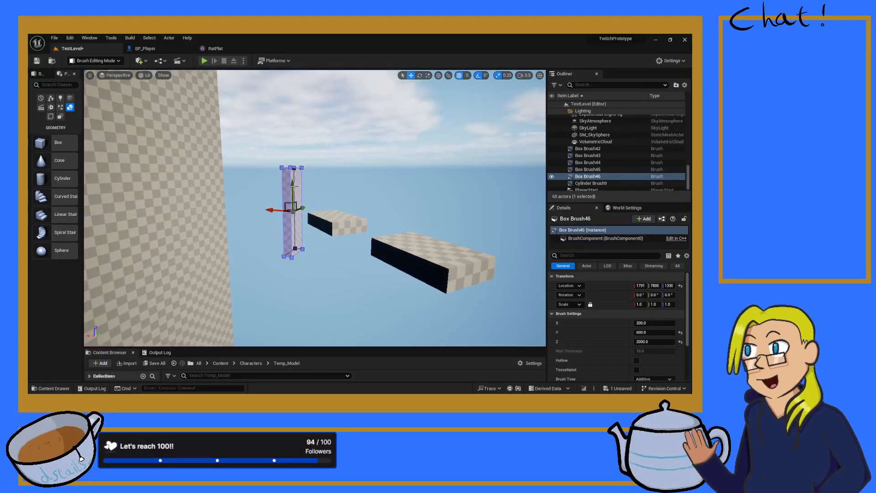
right_drag(294, 186, 290, 186)
key(w)
drag(296, 194, 296, 157)
key(s)
mouse_move(296, 156)
right_down()
mouse_move(338, 167)
mouse_move(302, 156)
right_up()
key(w)
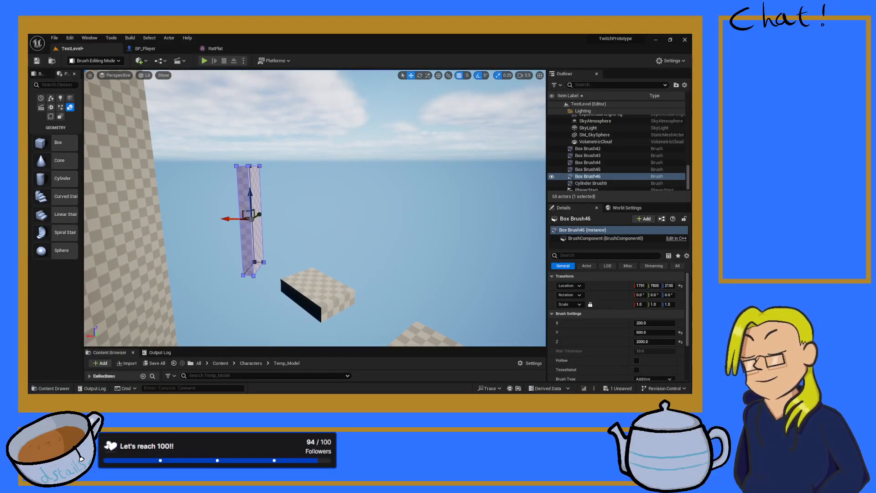
drag(248, 194, 248, 210)
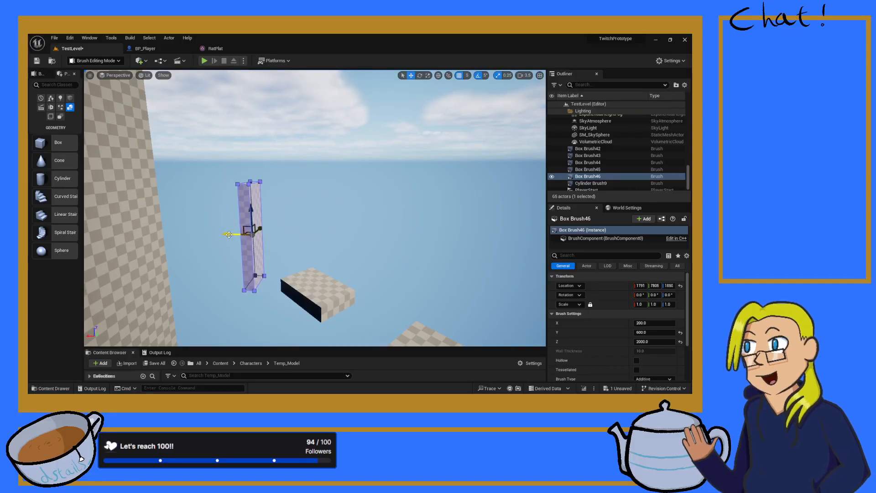
- Duplicate the tall block along its X axis over the floating platform and set the copy's Z size to 200
mouse_move(230, 234)
alt+mouse_down()
mouse_move(286, 234)
mouse_move(279, 233)
alt+mouse_up()
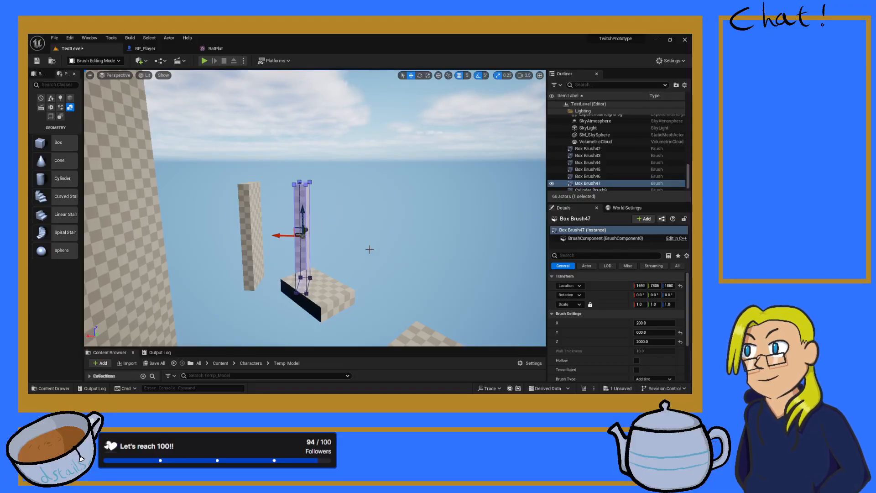
drag(279, 236, 287, 236)
click(654, 341)
text(200)
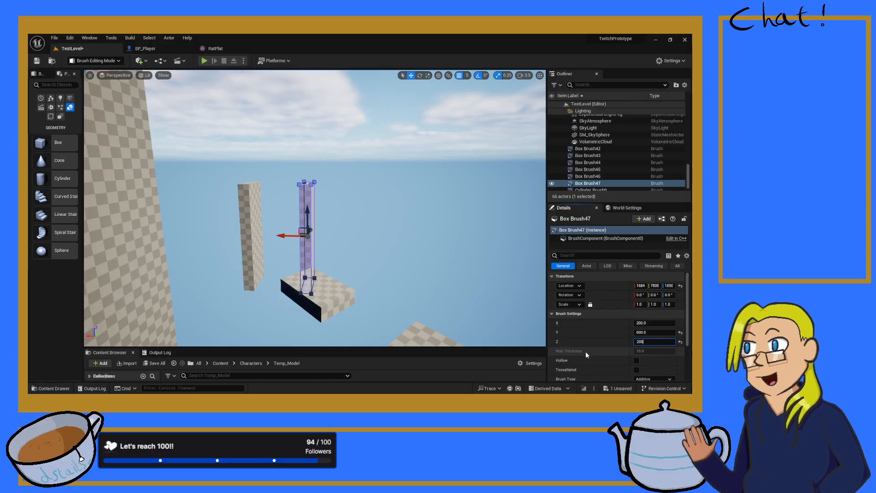
key(Return)
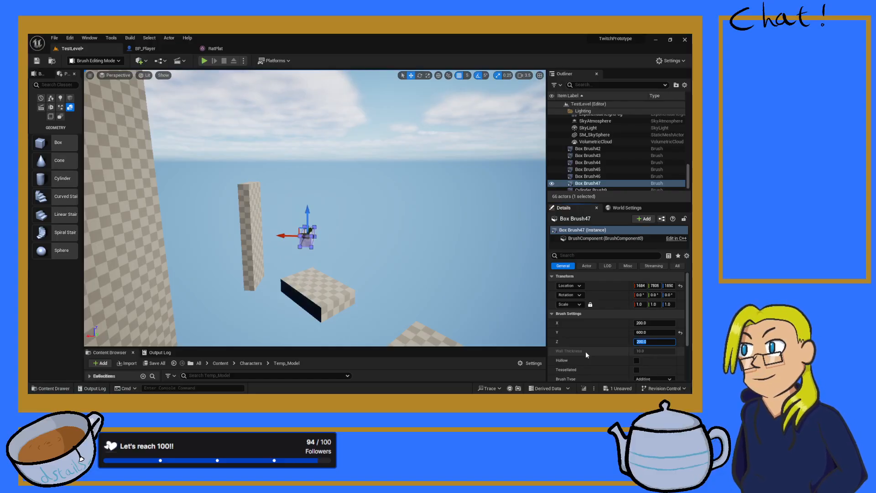
- Set the duplicated block's X size to 600 and inspect it from another angle
click(648, 323)
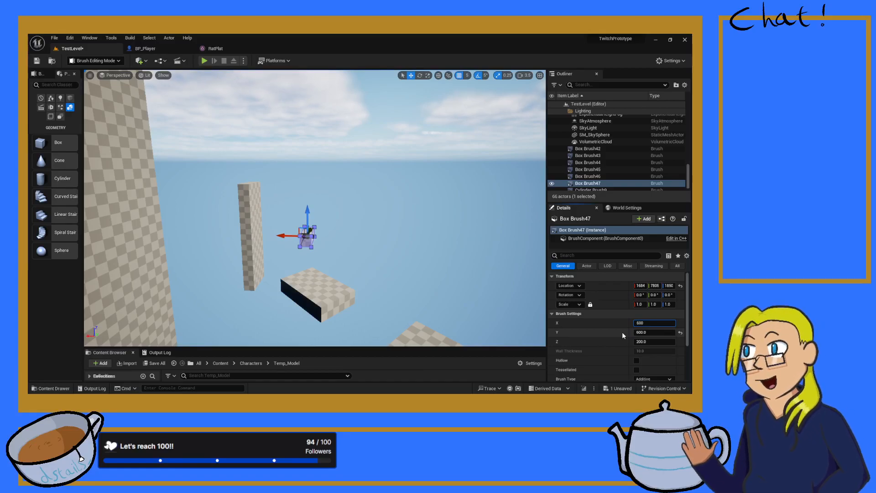
text(600)
key(Return)
mouse_move(456, 255)
right_down()
mouse_move(461, 249)
mouse_move(456, 328)
right_up()
key(w)
key(e)
- Set the duplicated slab's X size to 800 and raise the slab slightly
click(648, 324)
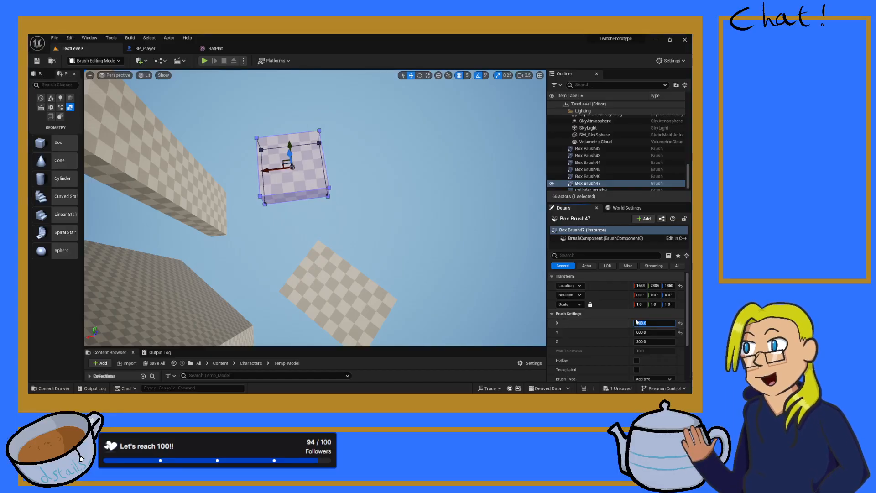
text(400)
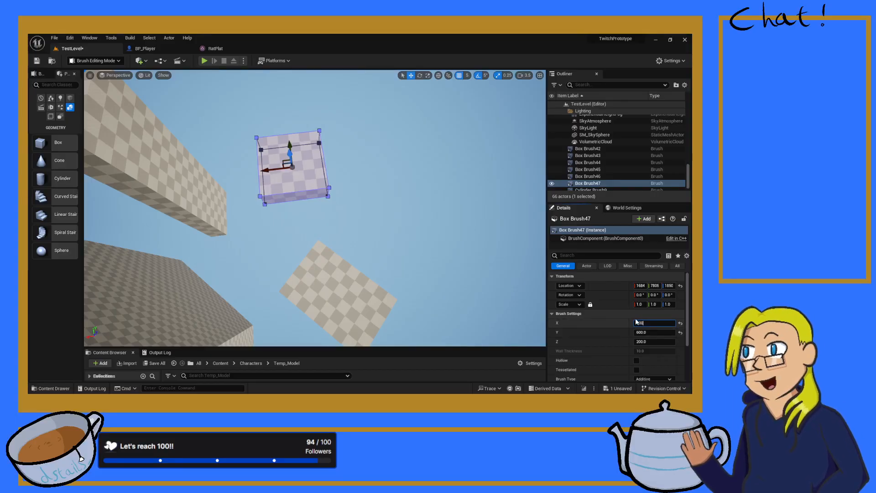
key(Return)
right_drag(342, 197, 297, 181)
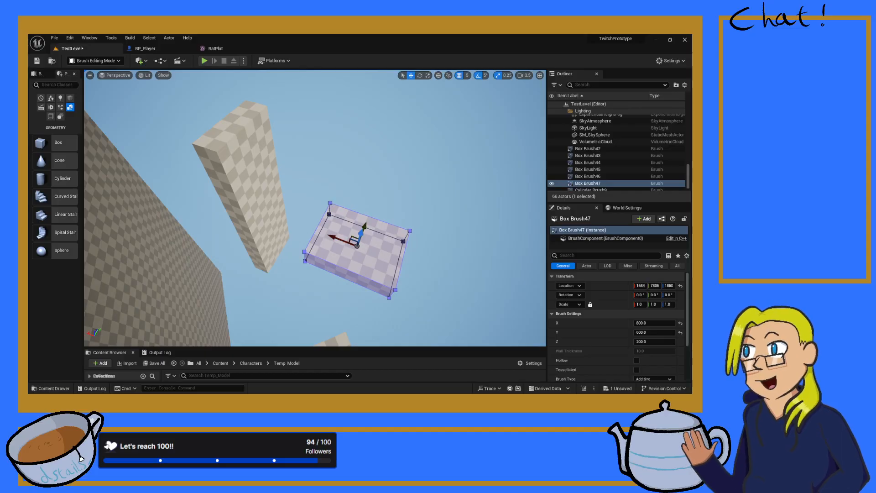
mouse_move(315, 208)
right_down()
mouse_move(319, 237)
mouse_move(355, 201)
mouse_move(362, 176)
mouse_move(364, 224)
right_up()
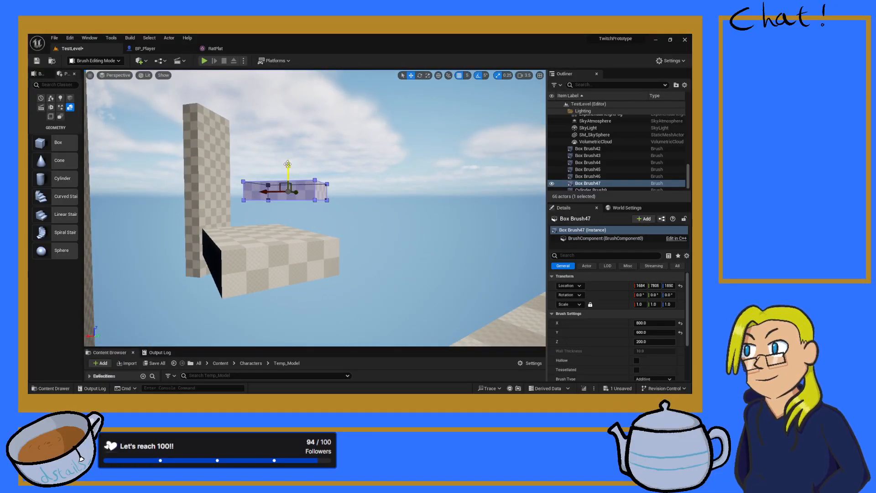
drag(287, 163, 287, 155)
mouse_move(288, 158)
right_down()
mouse_move(333, 166)
mouse_move(297, 153)
mouse_move(292, 210)
right_up()
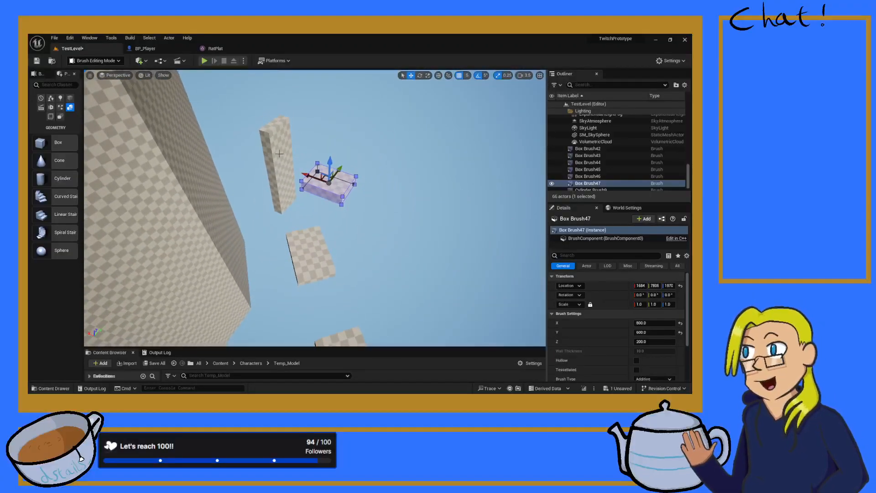
- Move the tall hanging block closer to the floating platform along Y and adjust its X position
click(278, 180)
drag(293, 157, 270, 185)
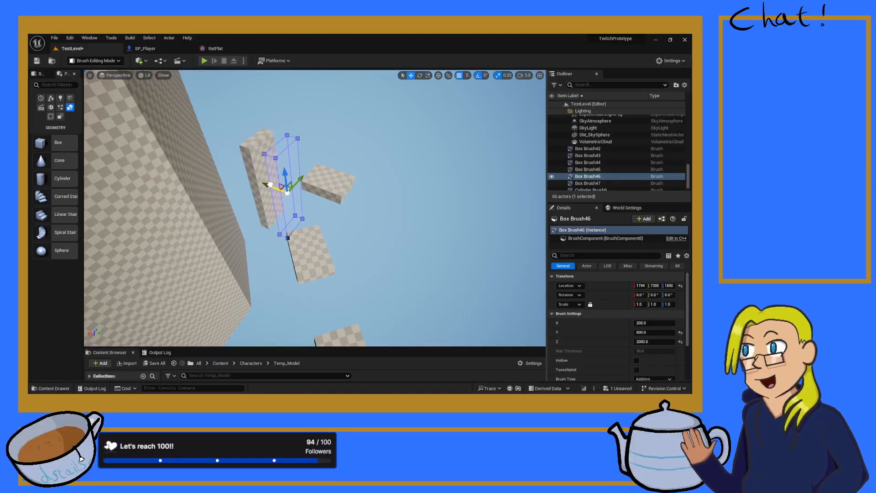
mouse_move(270, 185)
right_down()
mouse_move(254, 191)
mouse_move(270, 187)
right_up()
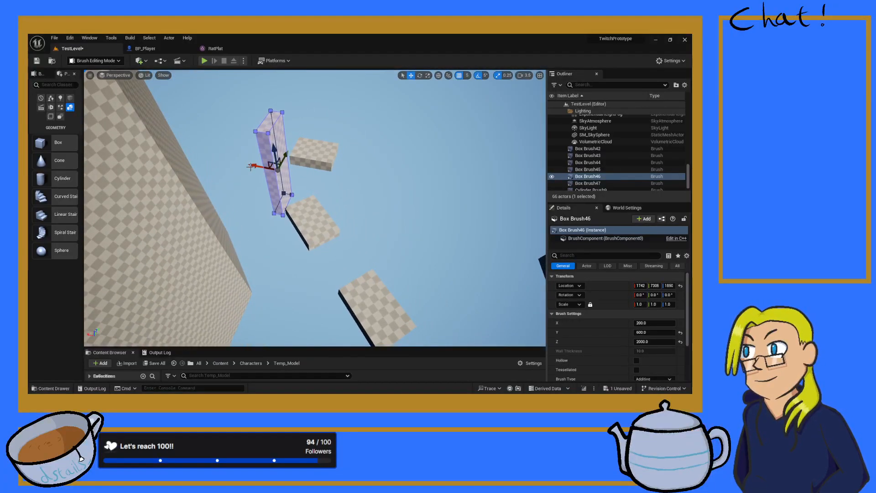
- Move the wide slab Box Brush47 along Y to 7470, beside the tall hanging block
click(316, 153)
mouse_move(316, 151)
right_down()
mouse_move(288, 157)
mouse_move(262, 148)
right_up()
key(w)
key(s)
right_drag(274, 206, 280, 211)
key(s)
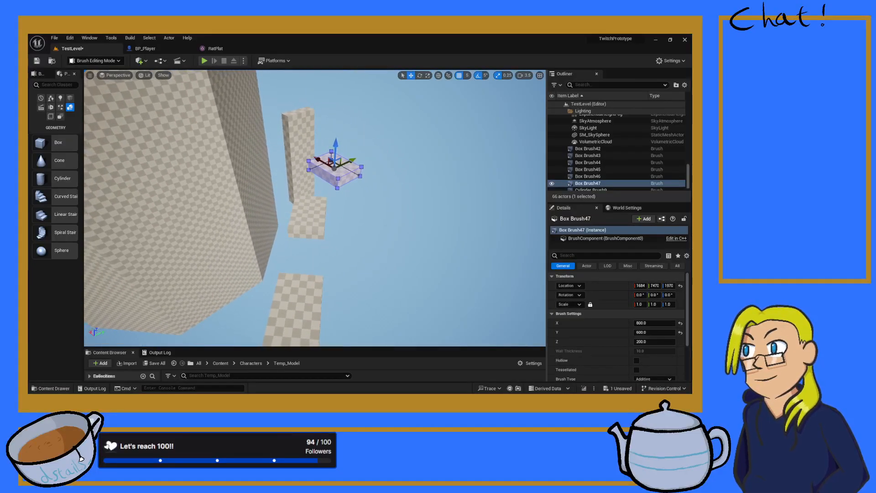
- Select the floating platform below the slab, run a short playtest toward the tall wall, and end it
click(306, 229)
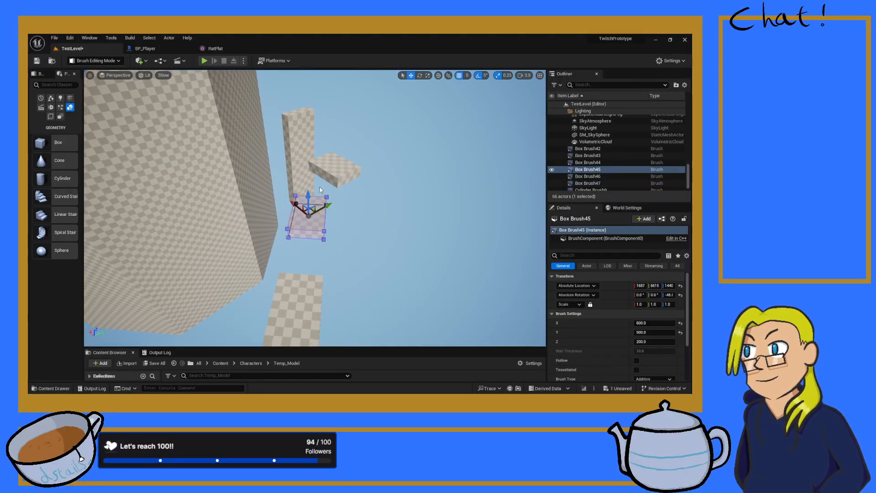
key(alt+p)
key(w)
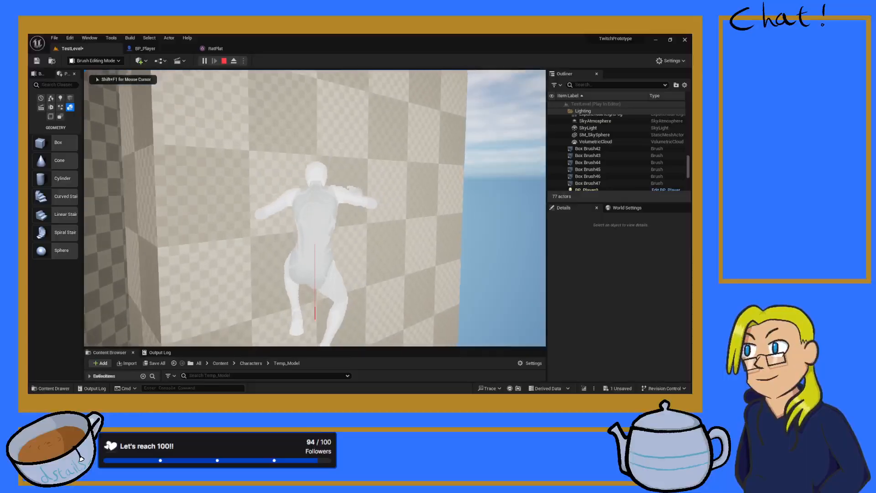
key(Escape)
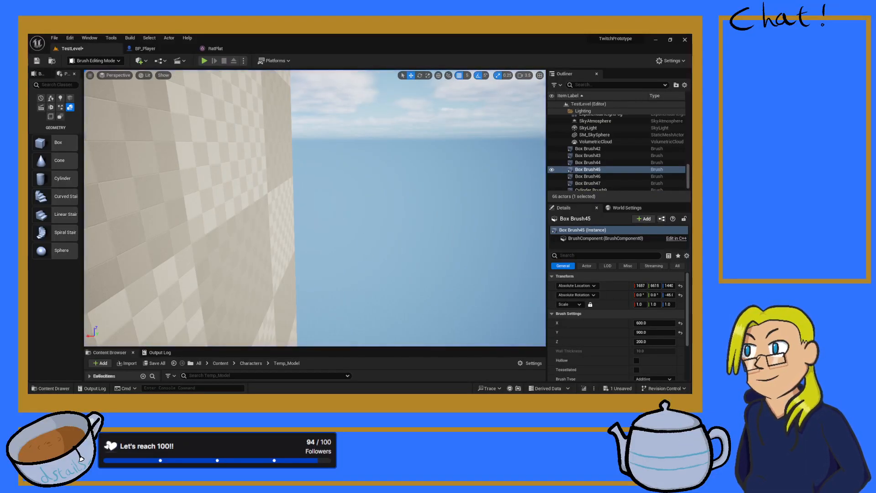
- Shift the tall hanging block slightly along X and lower the wide slab beside it a little
key(f)
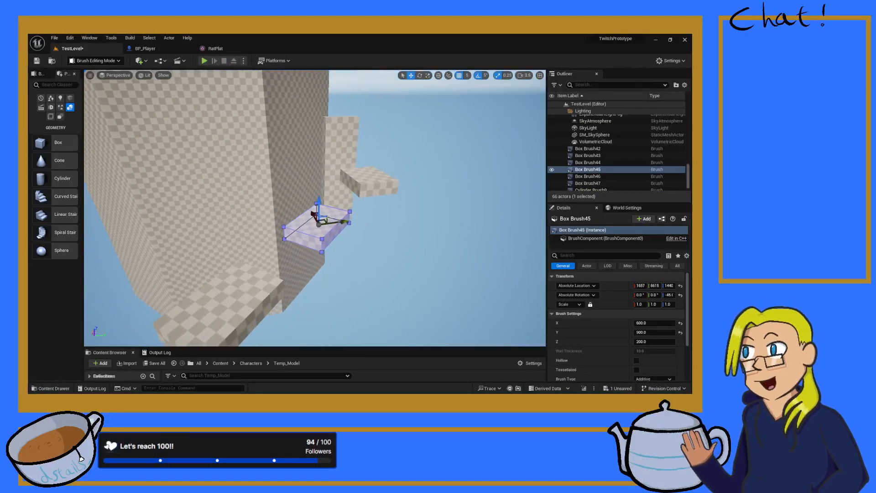
click(328, 168)
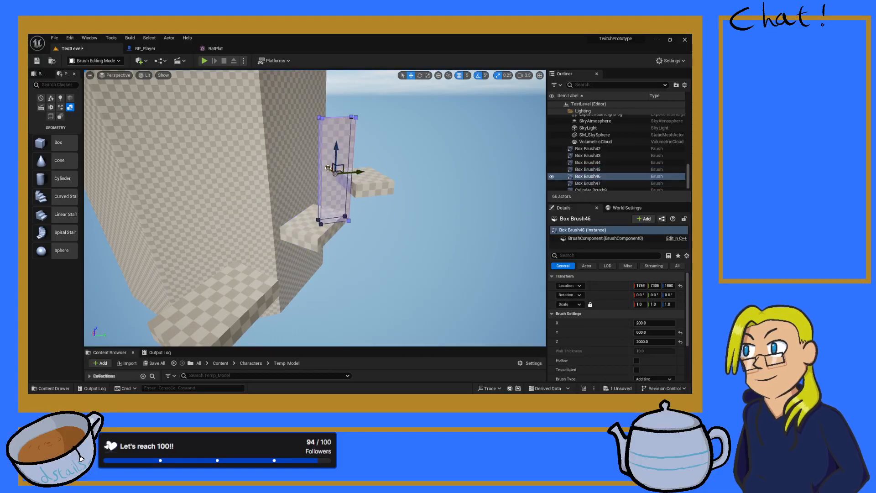
drag(329, 167, 331, 169)
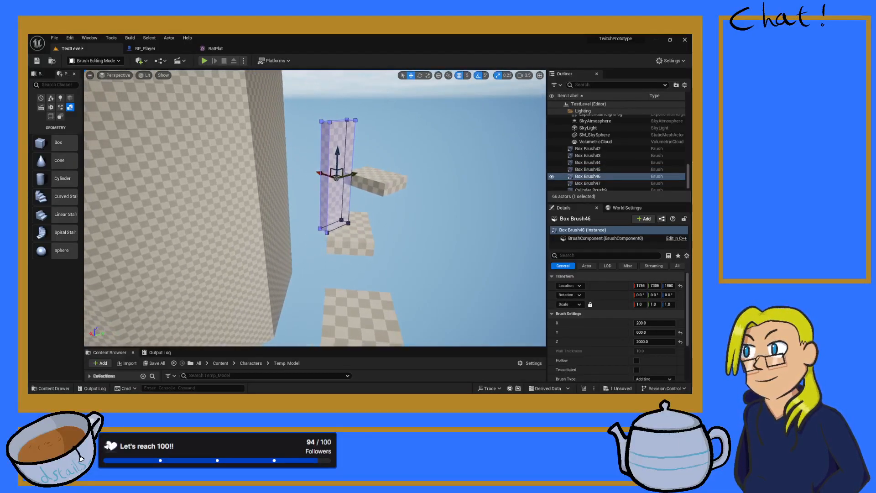
click(372, 180)
drag(377, 157, 377, 160)
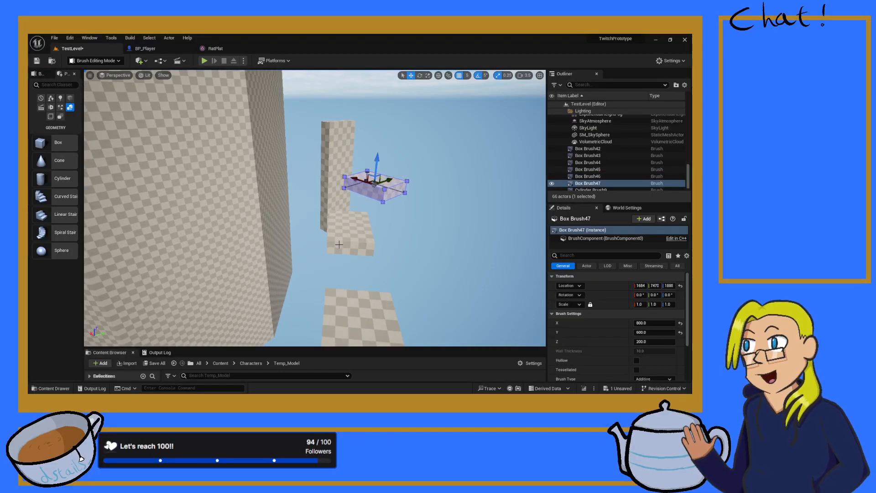
- Playtest from the floating platform below the wide slab, jumping between the hanging block and the slab, and end the session
click(349, 233)
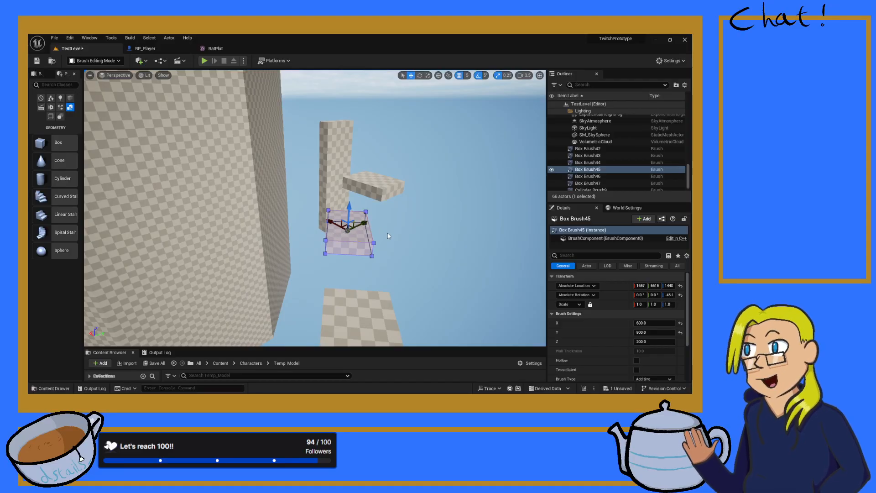
key(alt+p)
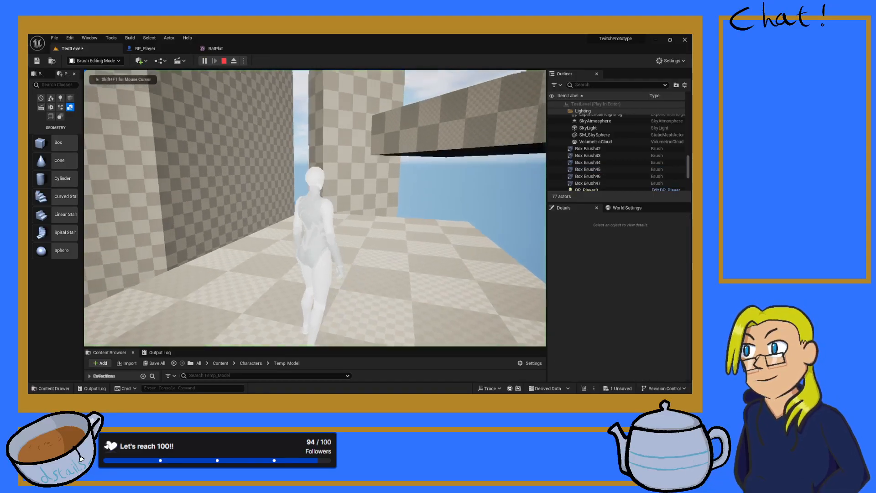
key(space)
key(space)
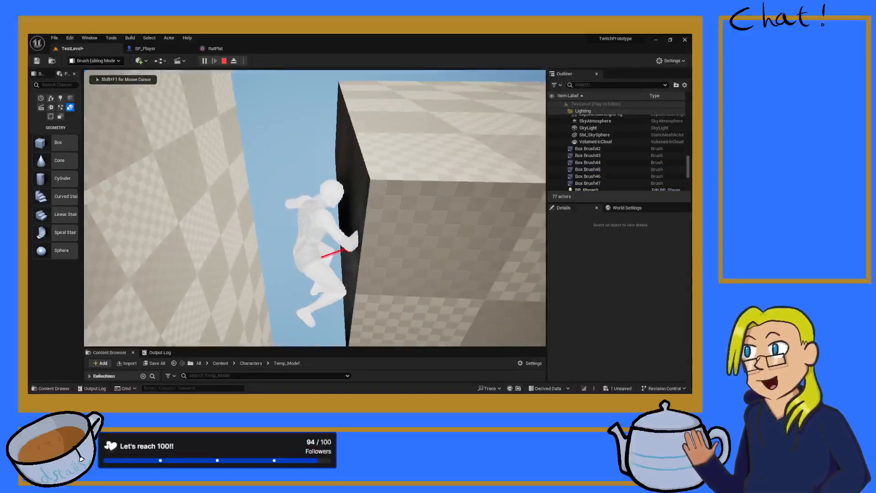
key(w)
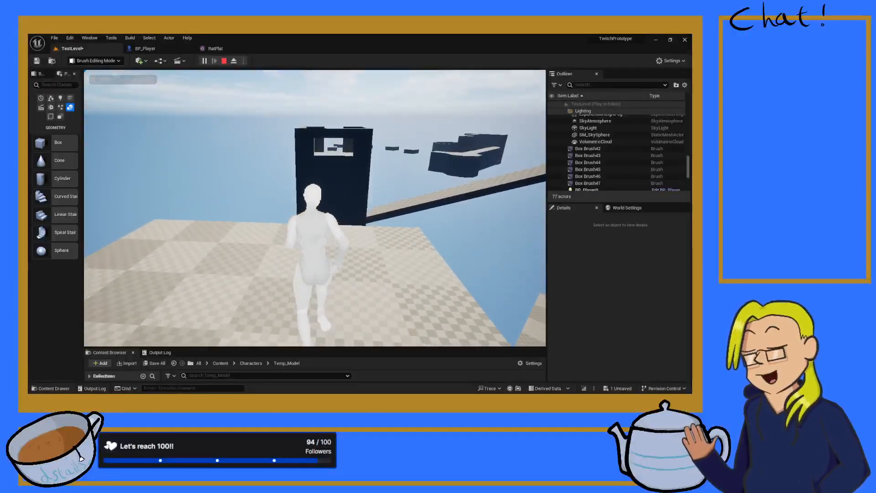
key(a)
key(d)
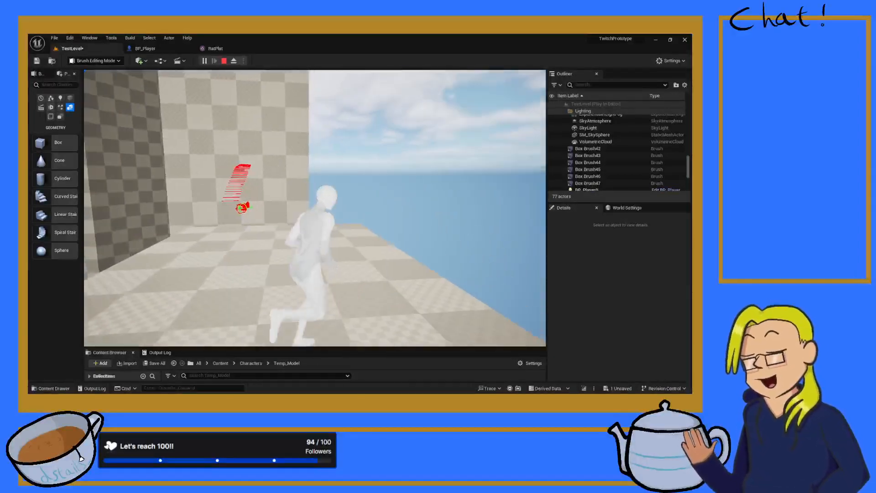
key(d)
key(w)
key(space)
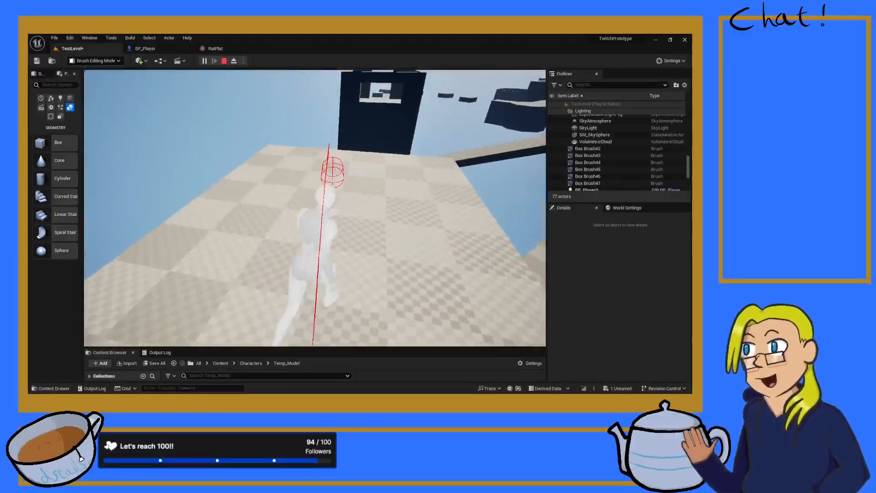
key(Escape)
- Duplicate the tall hanging block along X so the copy stands on the opposite side of the wide slab
mouse_move(340, 211)
right_down()
mouse_move(346, 214)
mouse_move(338, 210)
right_up()
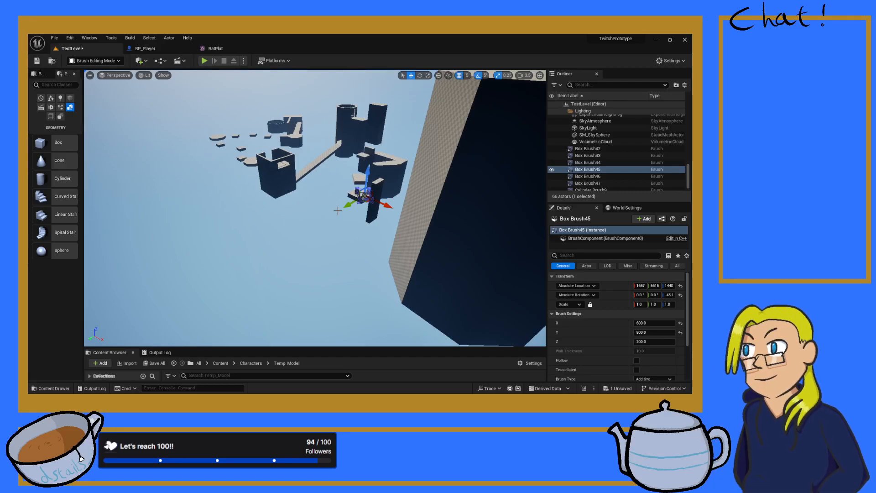
key(w)
mouse_move(289, 130)
right_down()
mouse_move(260, 103)
mouse_move(306, 103)
mouse_move(371, 141)
mouse_move(363, 140)
mouse_move(338, 198)
right_up()
key(s)
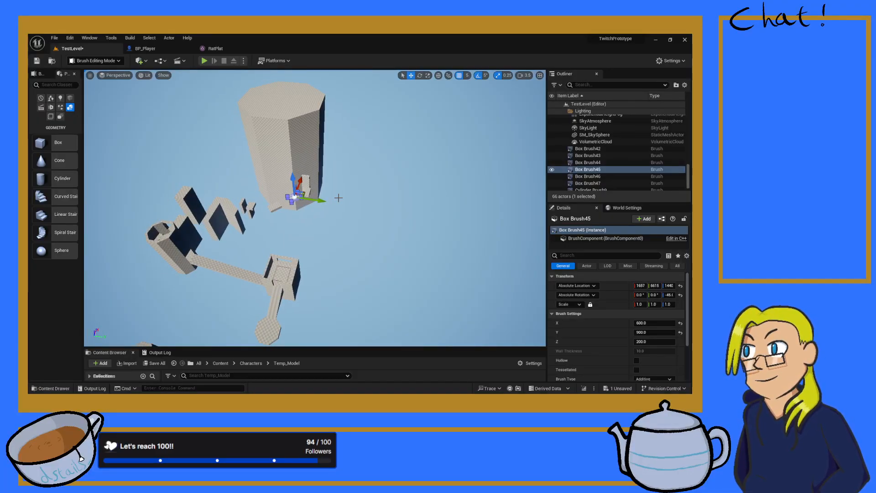
mouse_move(336, 197)
right_down()
mouse_move(205, 194)
mouse_move(307, 187)
mouse_move(330, 171)
mouse_move(388, 176)
mouse_move(295, 188)
mouse_move(296, 203)
right_up()
key(w)
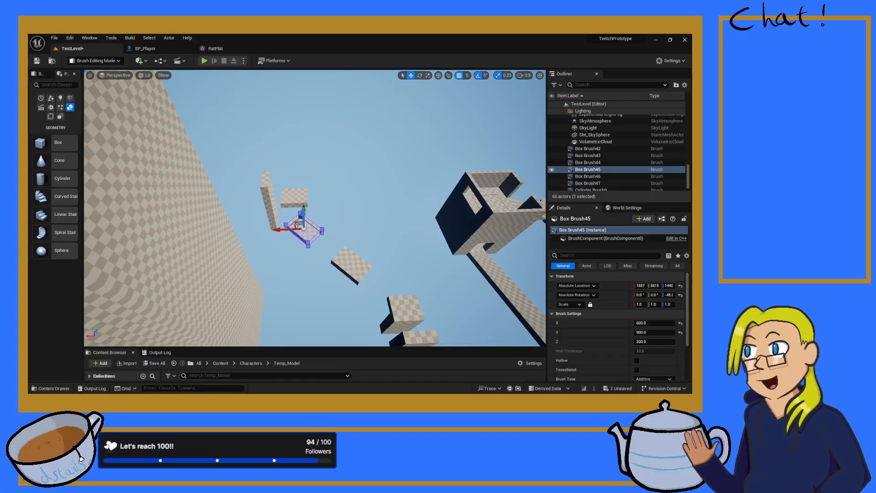
click(269, 197)
key(w)
right_drag(269, 197, 283, 193)
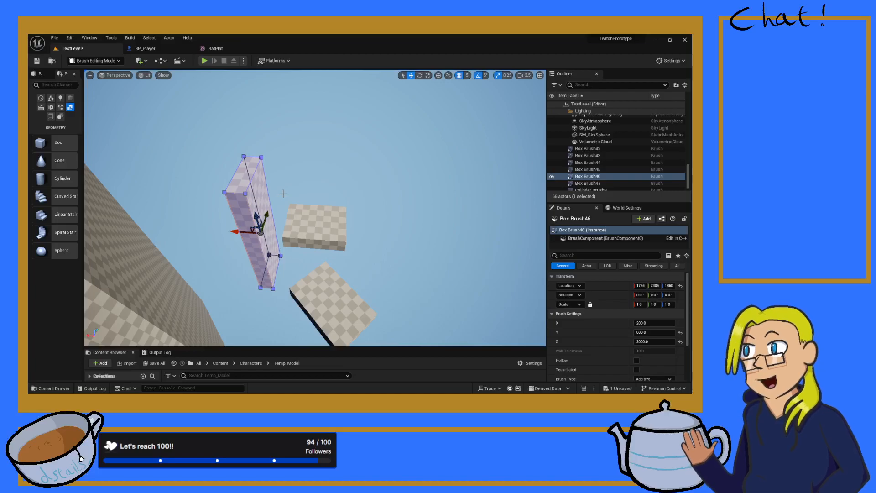
mouse_move(234, 233)
alt+mouse_down()
mouse_move(360, 234)
mouse_move(333, 233)
alt+mouse_up()
right_drag(379, 188, 380, 188)
key(w)
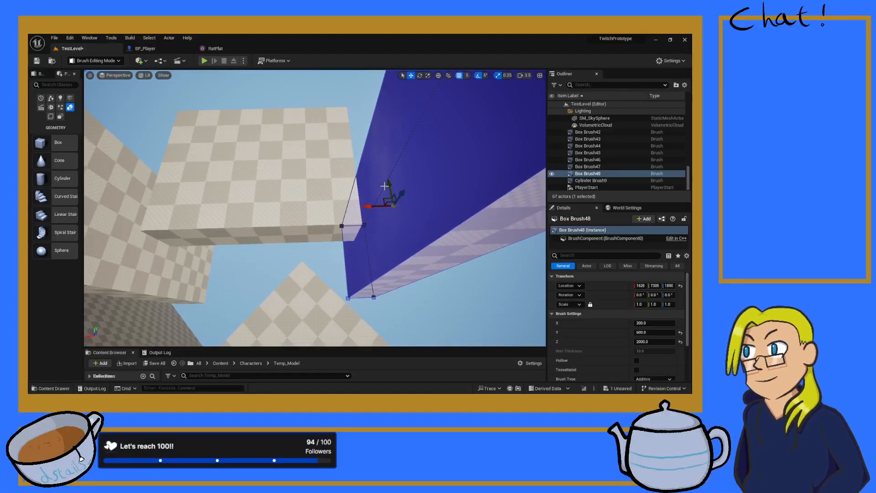
- Move the copied tall block along Y to 7670 and rotate it about Z to -40°
drag(388, 185, 376, 125)
right_drag(375, 125, 375, 126)
key(e)
drag(371, 242, 377, 260)
right_drag(377, 260, 378, 260)
right_drag(384, 223, 357, 246)
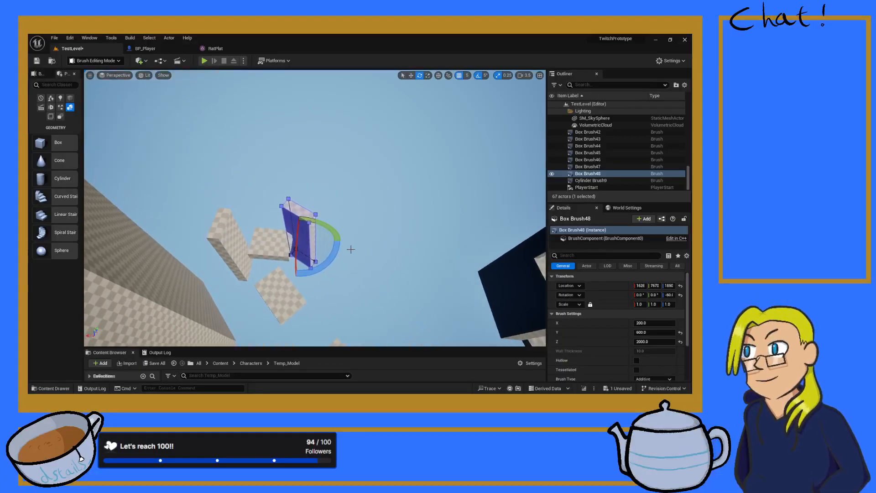
drag(338, 253, 316, 224)
right_drag(316, 225, 317, 224)
key(w)
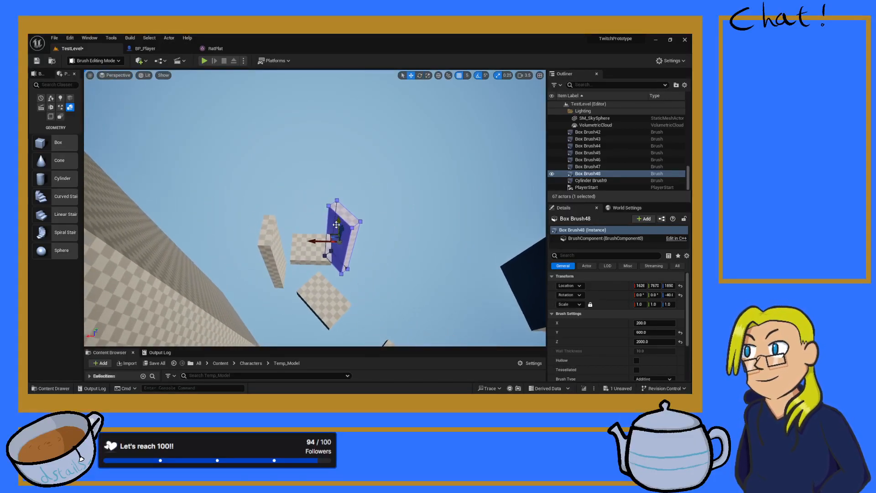
- Move the rotated tall block farther along Y, toward the far end of the wide slab
right_drag(337, 214, 346, 189)
key(w)
key(s)
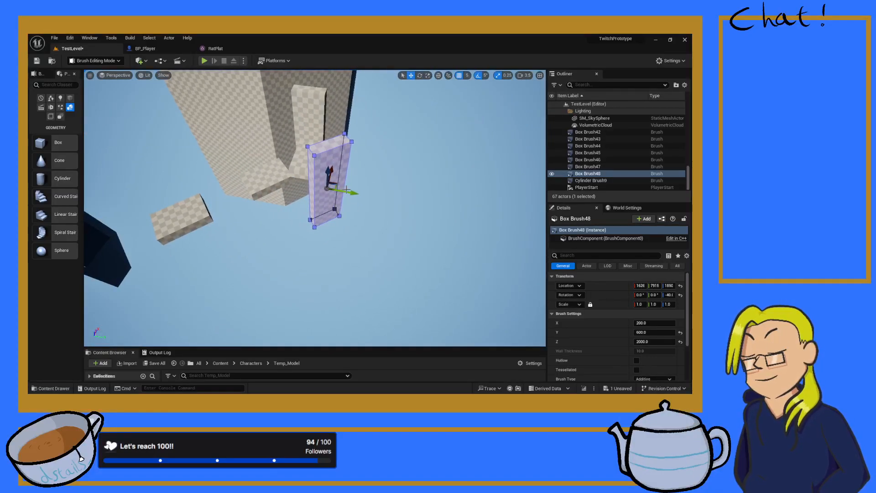
drag(346, 191, 349, 192)
right_drag(349, 192, 349, 192)
- Playtest from the wide slab, trying wall jumps off the rotated tall block, and end the session
right_drag(404, 217, 316, 246)
click(404, 218)
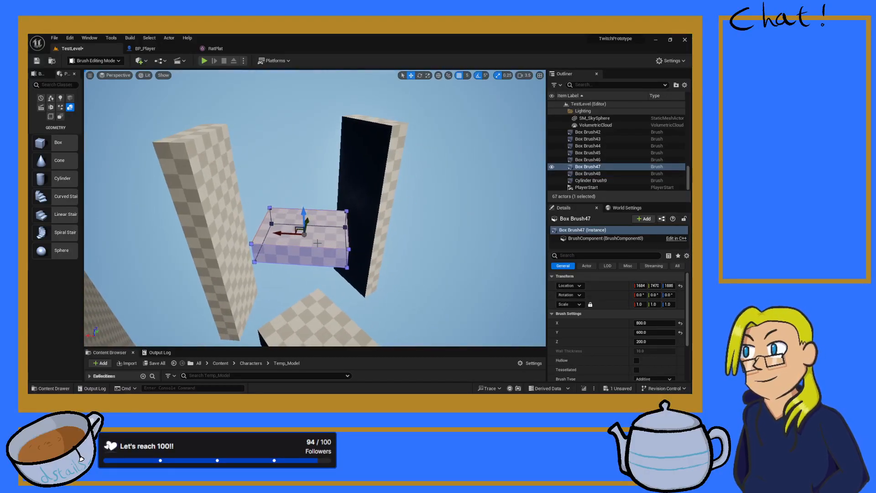
key(alt+p)
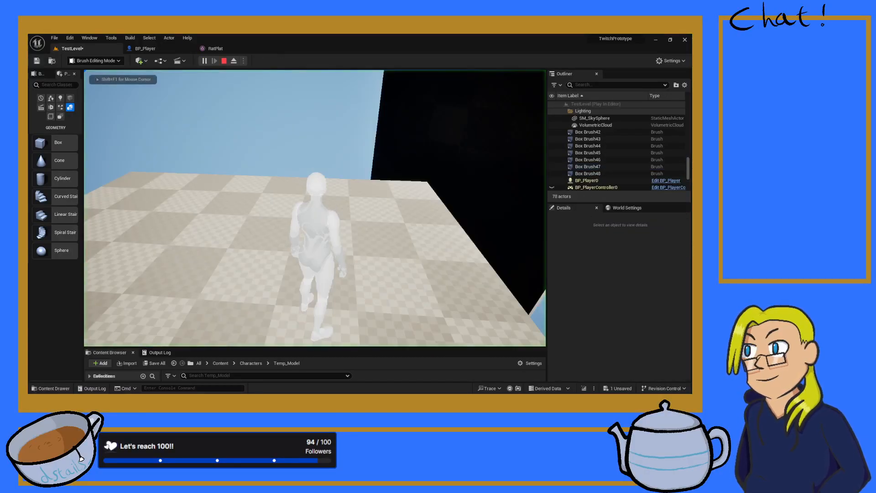
key(space)
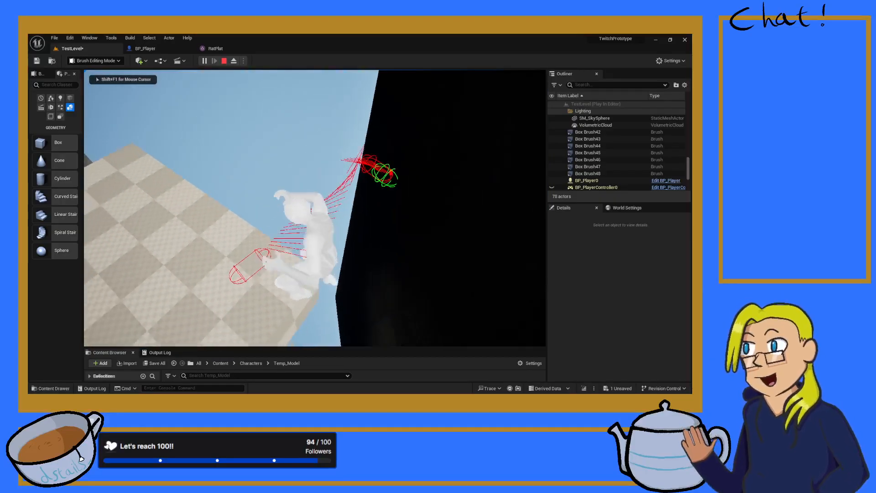
key(w)
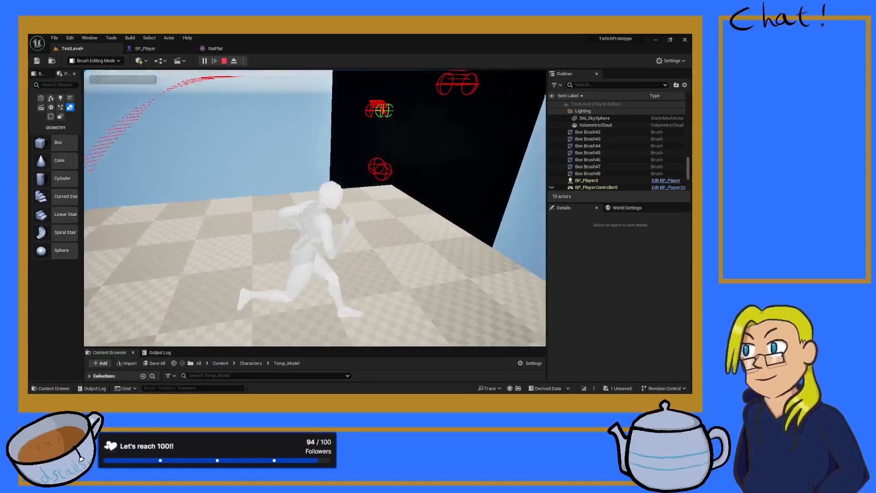
key(space)
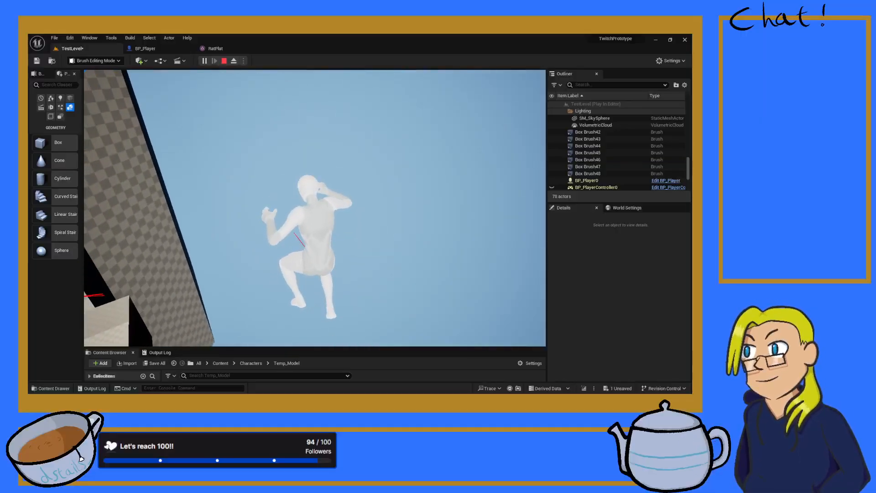
key(Escape)
- Duplicate the wide slab as a higher platform behind it at Y 8040 and lower the copy to Z 2095
mouse_move(315, 208)
right_down()
mouse_move(337, 228)
mouse_move(310, 235)
right_up()
key(w)
key(s)
key(w)
right_drag(267, 175, 274, 180)
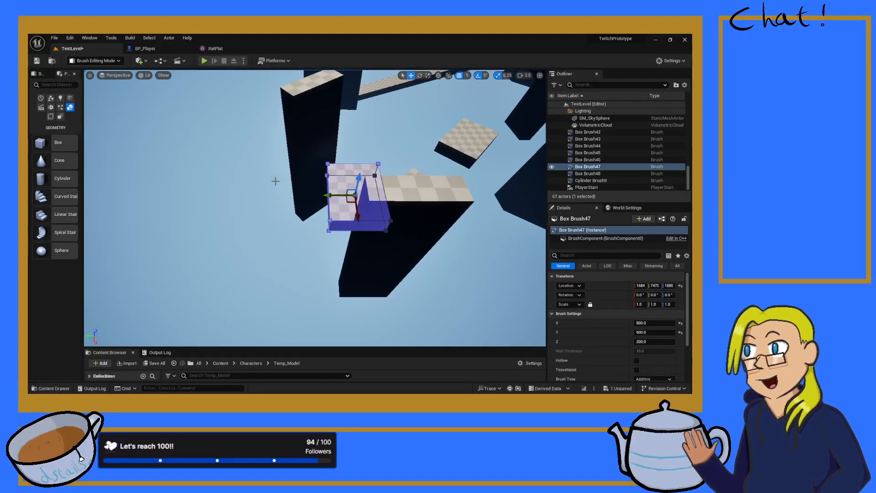
click(343, 131)
click(343, 183)
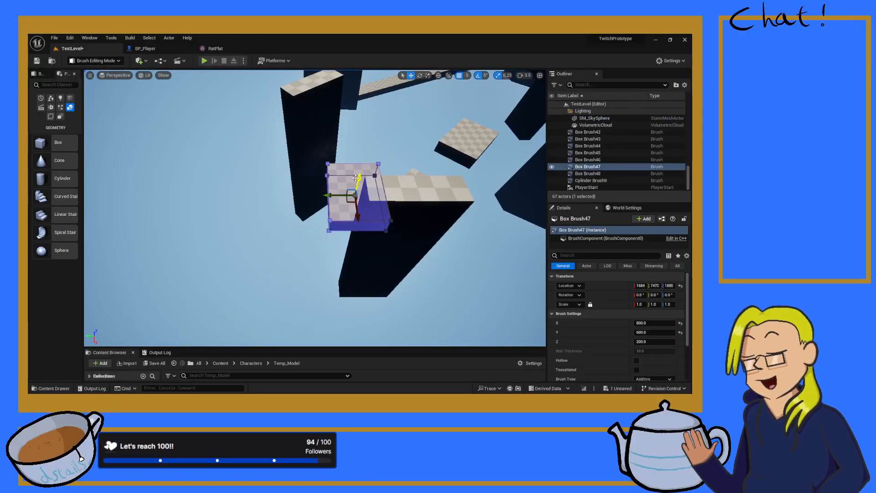
mouse_move(358, 183)
alt+mouse_down()
mouse_move(363, 154)
mouse_move(280, 176)
mouse_move(304, 213)
mouse_move(297, 209)
alt+mouse_up()
mouse_move(297, 209)
right_down()
mouse_move(242, 205)
mouse_move(194, 164)
right_up()
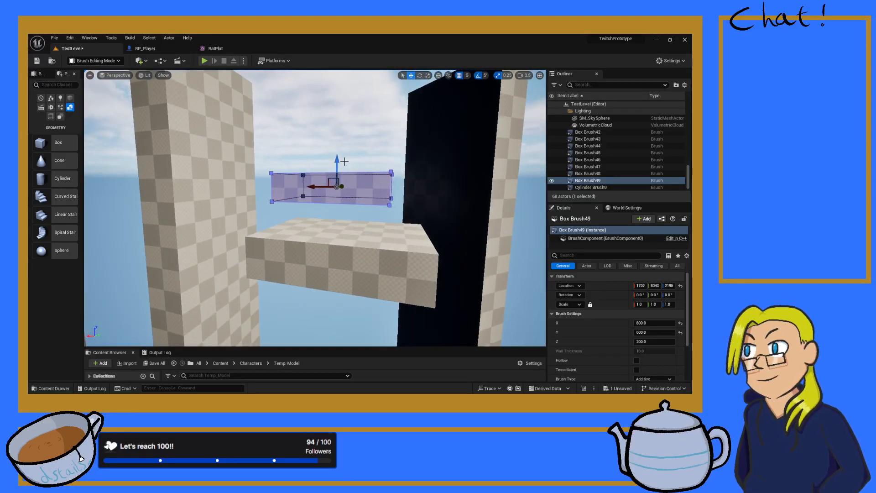
drag(337, 162, 340, 174)
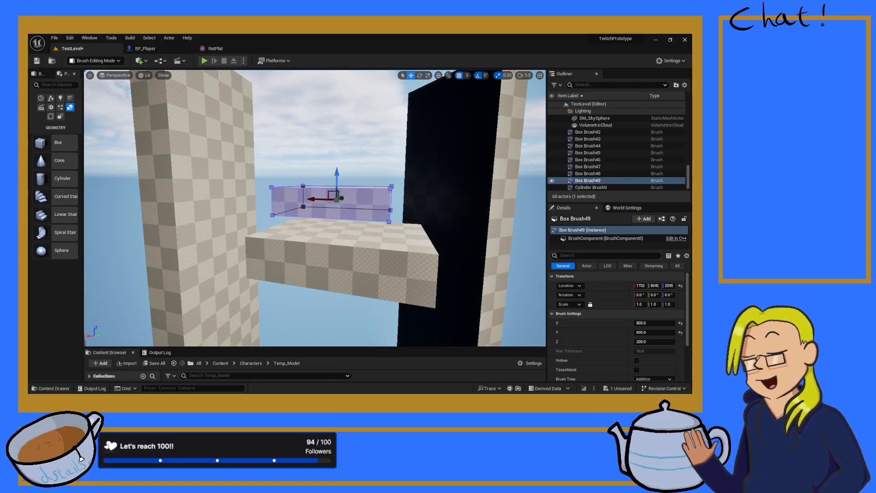
- Start a playtest from the original wide slab and try jumping against the face of the higher slab
key(s)
mouse_move(315, 208)
right_down()
mouse_move(314, 151)
mouse_move(314, 273)
mouse_move(328, 278)
right_up()
key(w)
right_drag(319, 157, 264, 152)
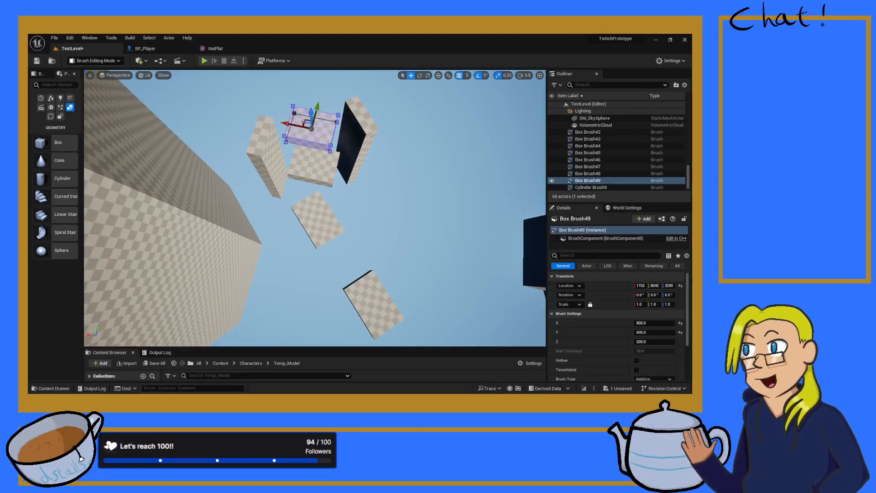
right_drag(314, 167, 316, 169)
click(315, 167)
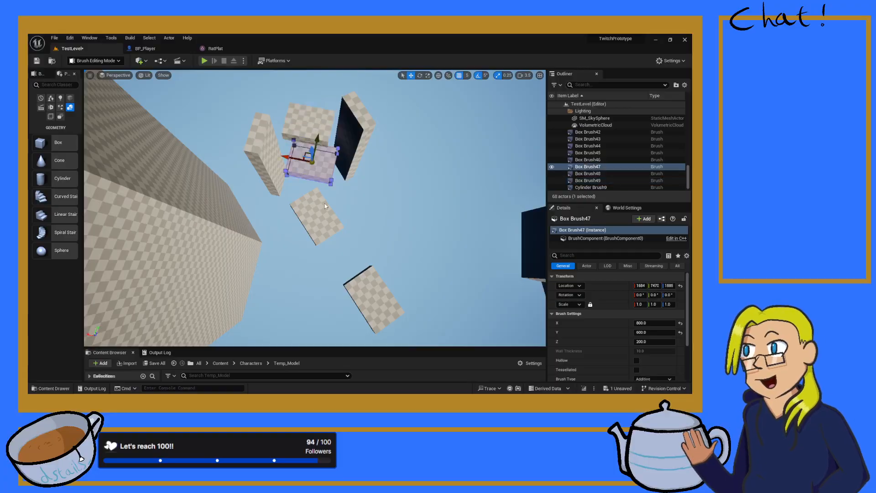
key(alt+p)
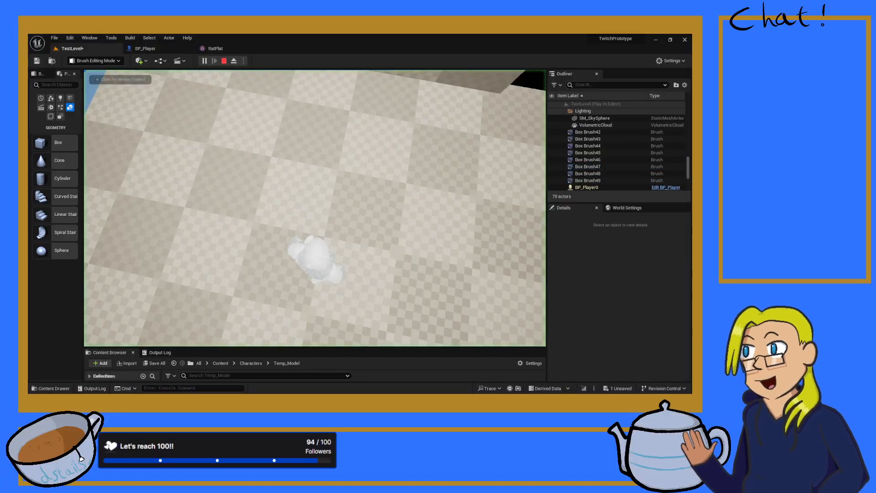
key(s)
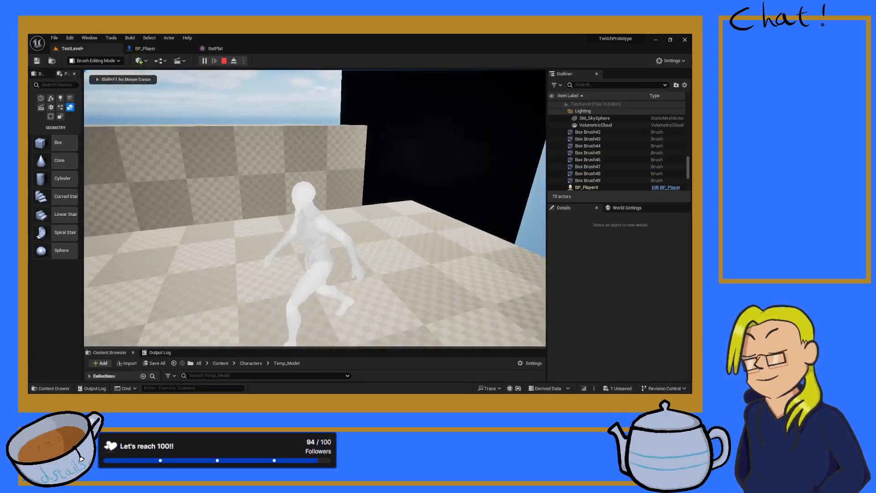
key(w)
key(space)
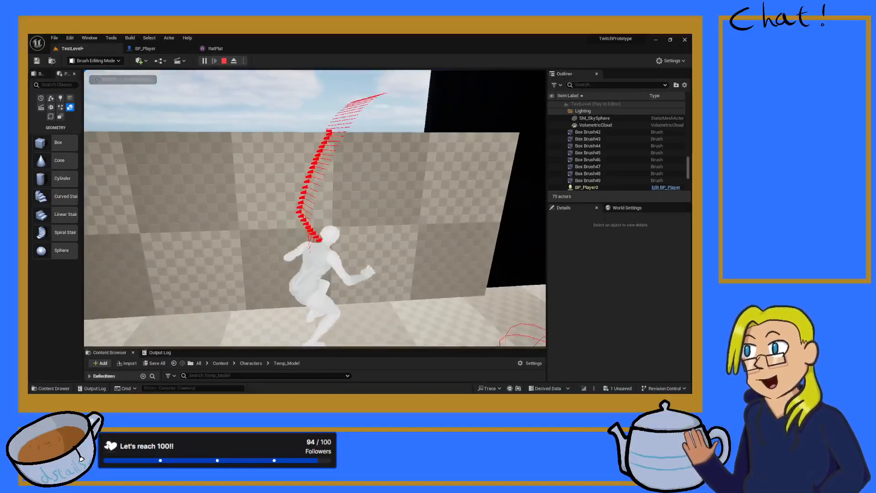
key(space)
key(d)
key(w)
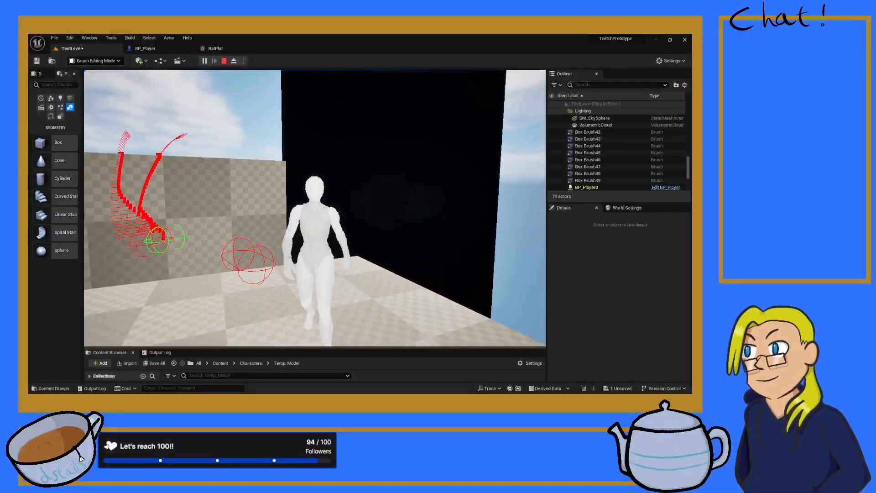
- Test wall-jumping off the rotated tall block and moving around the upper platform, and end the playtest
key(space)
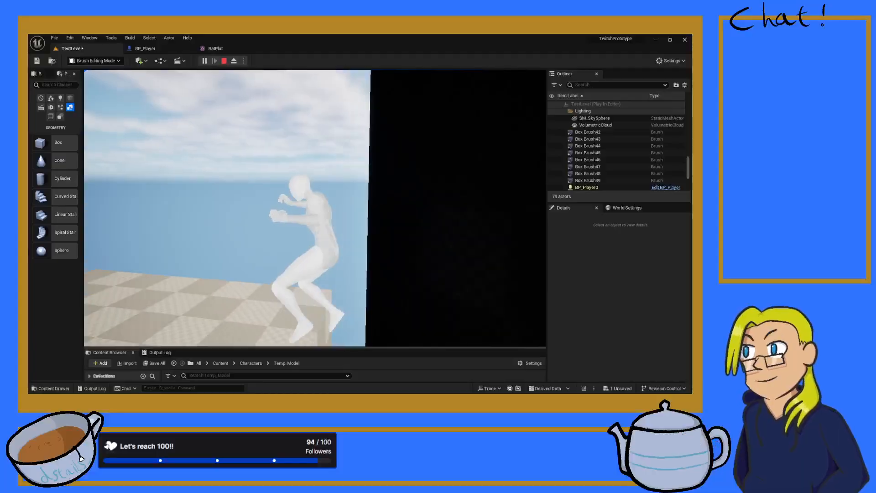
key(space)
key(w)
key(w)
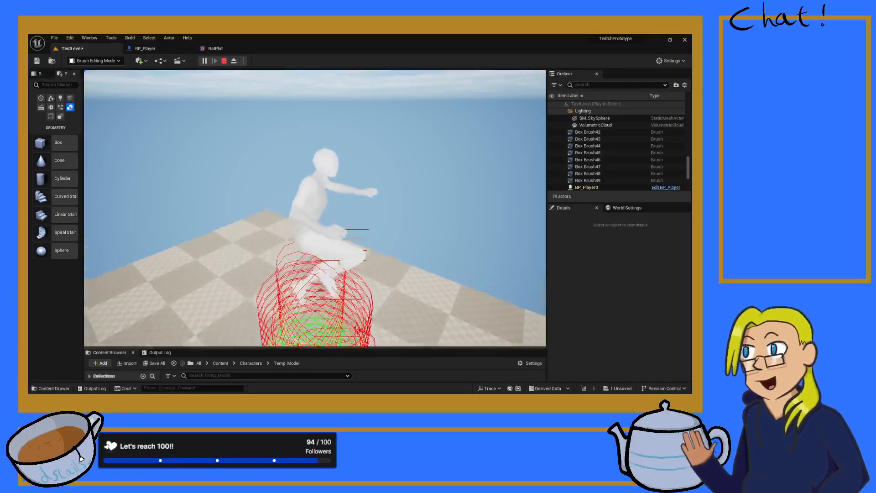
key(w)
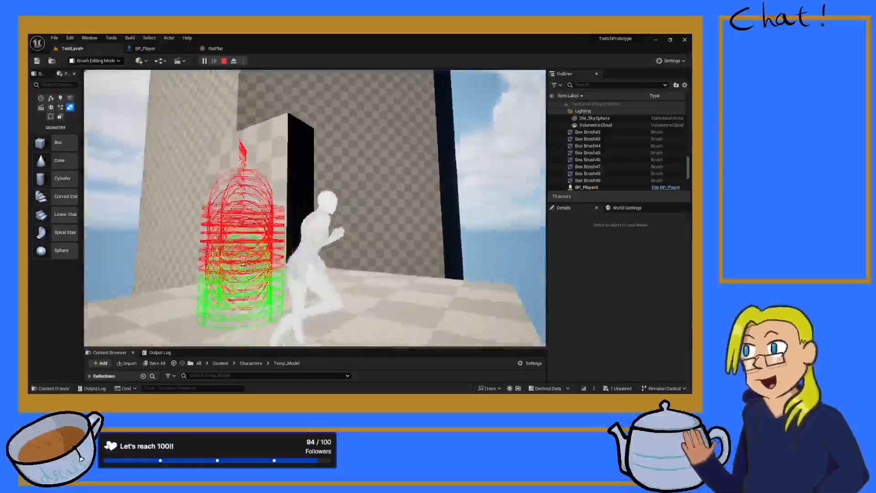
key(space)
key(w)
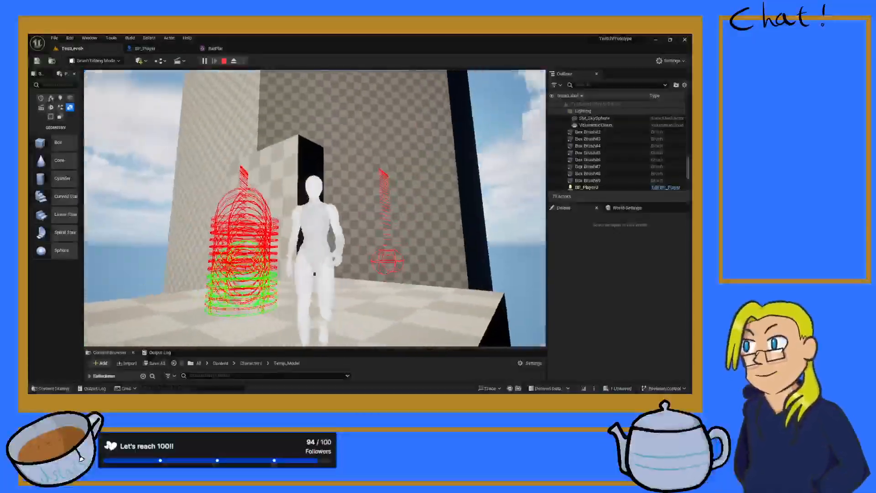
key(Escape)
- Survey the new wall-jump section from above in relation to the rest of the level
key(s)
mouse_move(203, 99)
right_down()
mouse_move(205, 150)
mouse_move(178, 152)
mouse_move(365, 159)
mouse_move(397, 146)
mouse_move(393, 133)
mouse_move(356, 119)
mouse_move(324, 167)
mouse_move(367, 174)
mouse_move(346, 169)
right_up()
key(w)
key(s)
key(s)
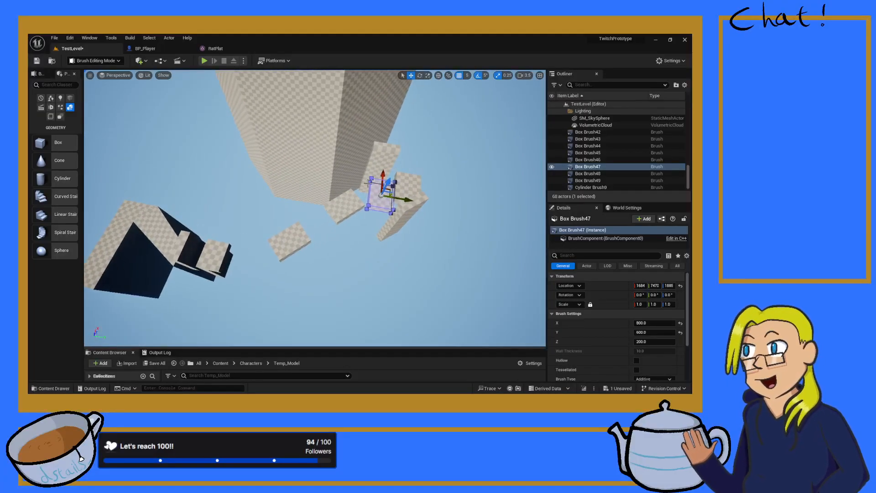
mouse_move(402, 177)
right_down()
mouse_move(422, 177)
mouse_move(353, 178)
mouse_move(402, 177)
right_up()
key(s)
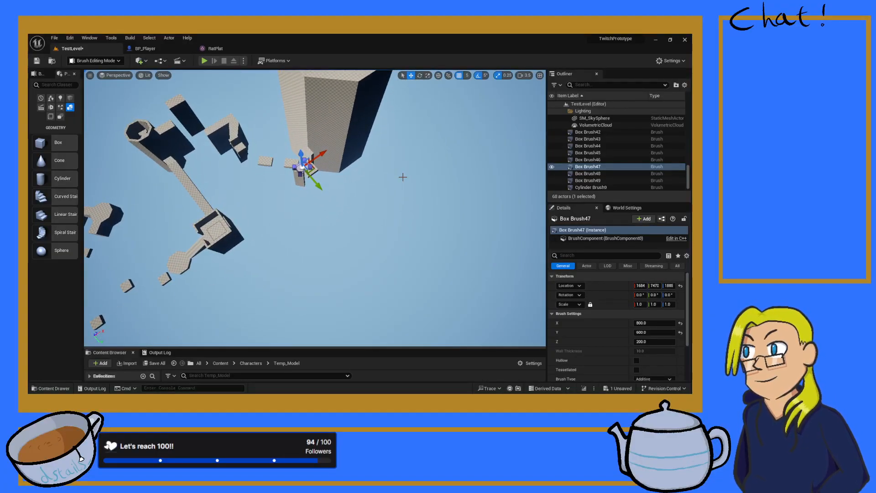
- Examine the wall-jump slabs and tall blocks beside the large tower from several distances and angles
key(w)
mouse_move(402, 177)
right_down()
mouse_move(379, 181)
mouse_move(377, 191)
right_up()
key(w)
key(s)
key(w)
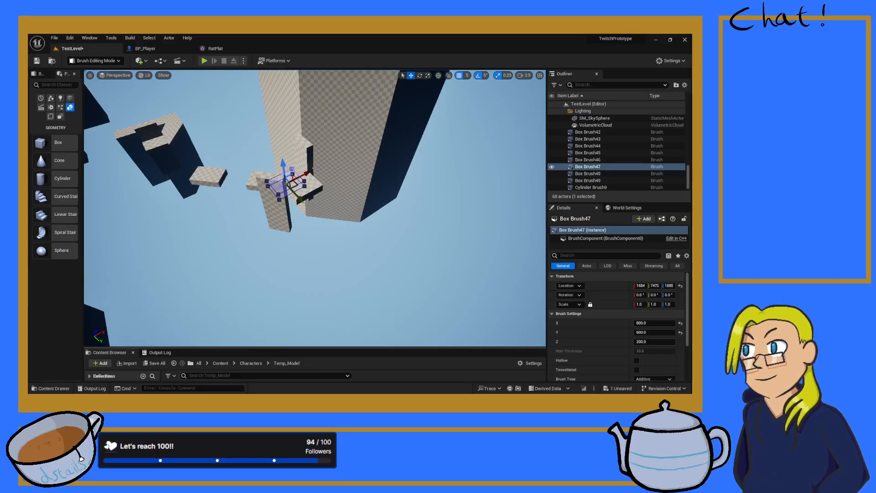
right_drag(315, 208, 299, 196)
key(w)
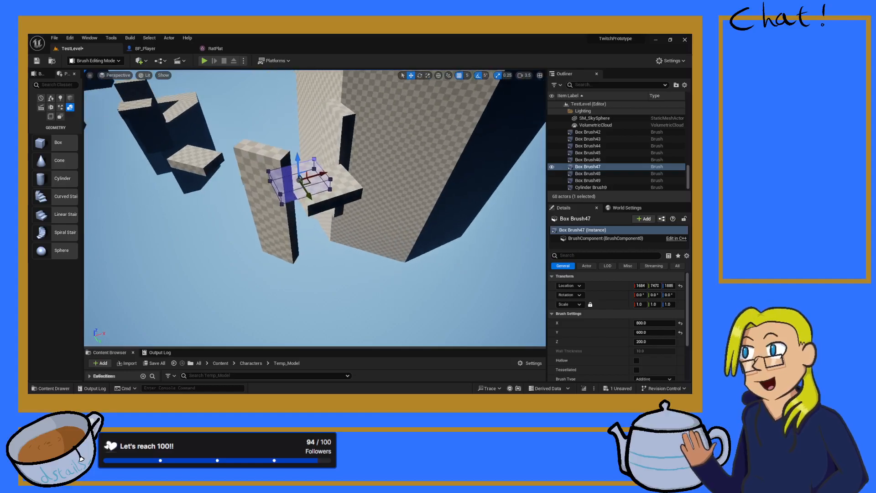
right_drag(342, 174, 305, 144)
right_drag(428, 213, 412, 204)
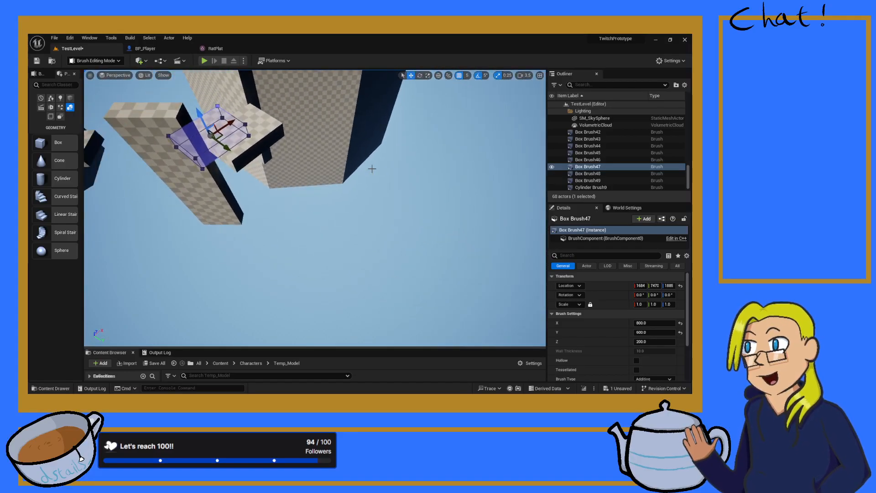
key(s)
right_drag(294, 128, 279, 119)
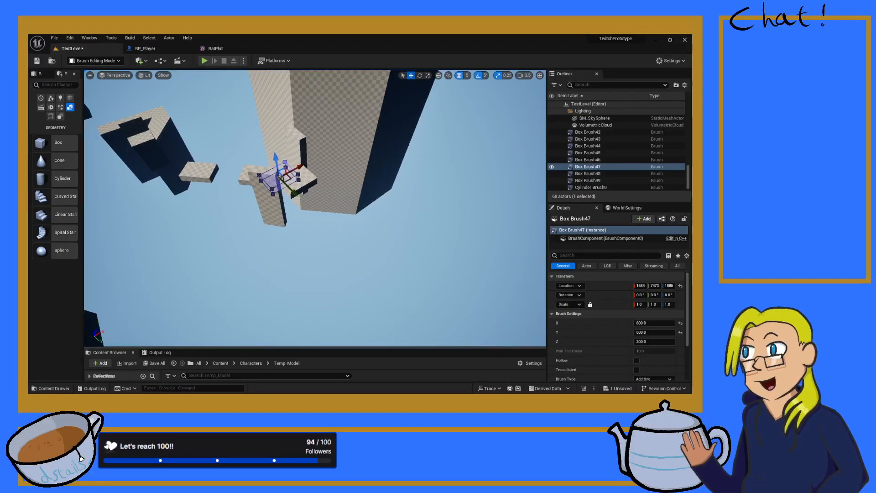
- Duplicate the higher slab to Y 8930 and rotate the copy 45° about Z
click(308, 185)
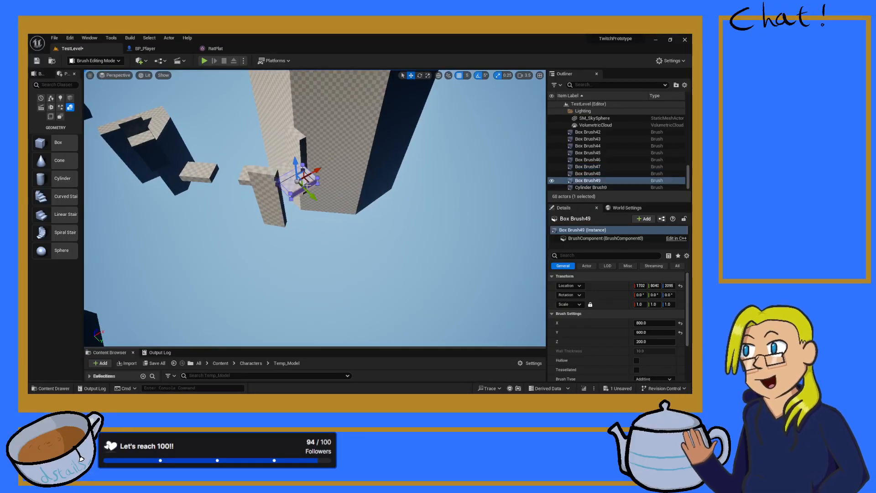
click(298, 181)
click(298, 181)
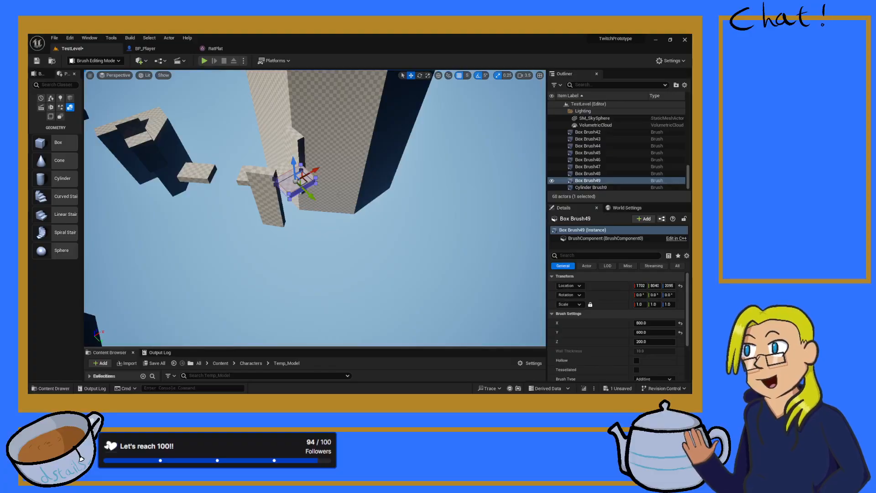
mouse_move(310, 197)
alt+mouse_down()
mouse_move(339, 220)
mouse_move(322, 234)
mouse_move(303, 232)
mouse_move(308, 208)
alt+mouse_up()
key(e)
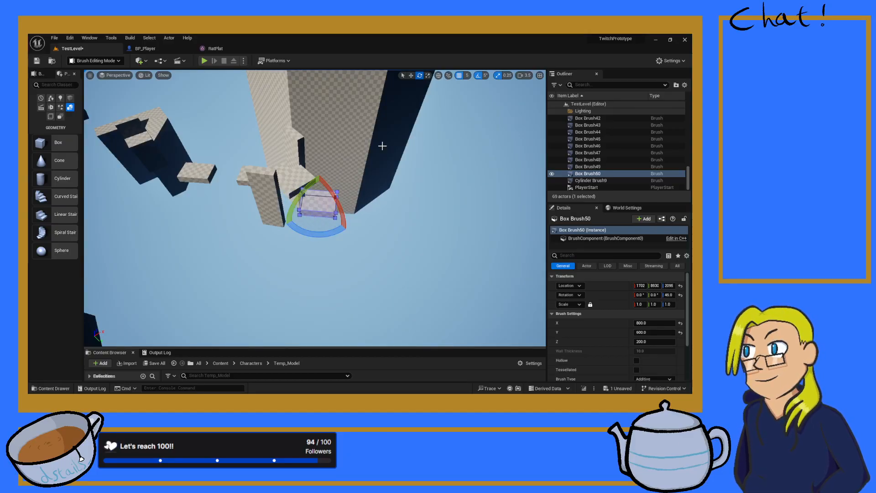
key(w)
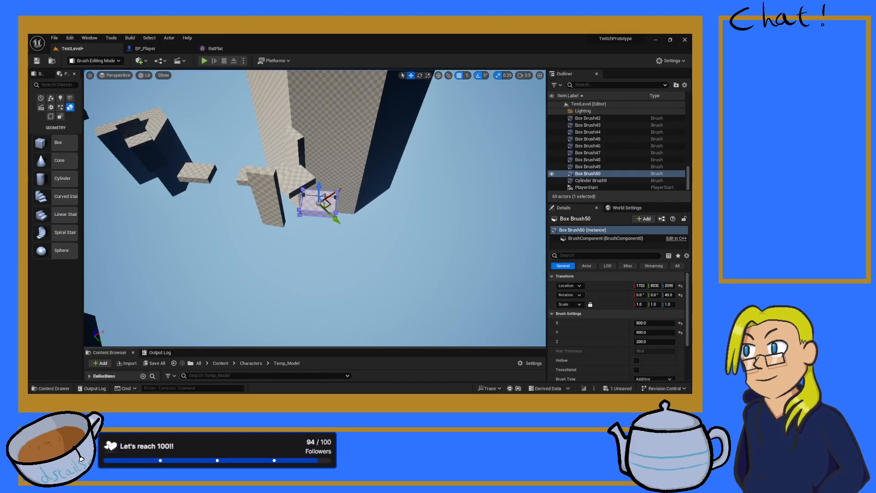
- Shift the rotated slab along X toward the wall-jump block and move it out to Y 9070
drag(334, 194, 313, 205)
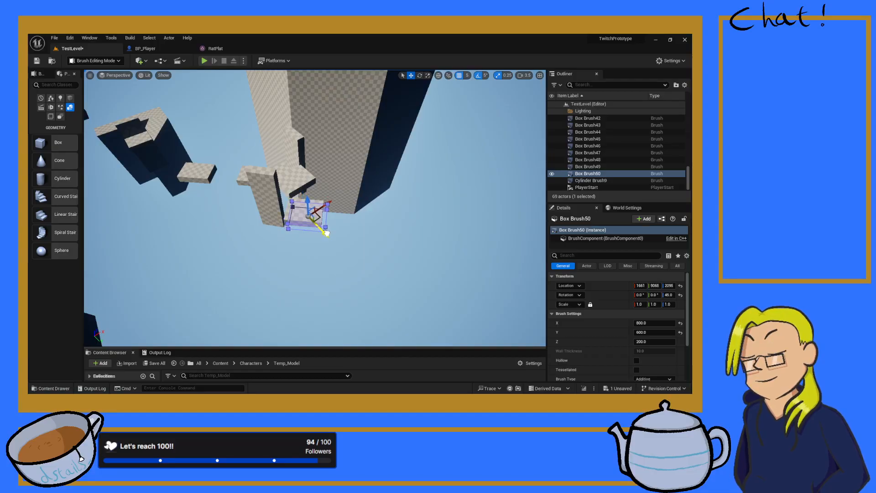
mouse_move(327, 233)
right_down()
mouse_move(228, 218)
mouse_move(219, 182)
mouse_move(201, 176)
mouse_move(187, 183)
mouse_move(178, 228)
mouse_move(326, 232)
right_up()
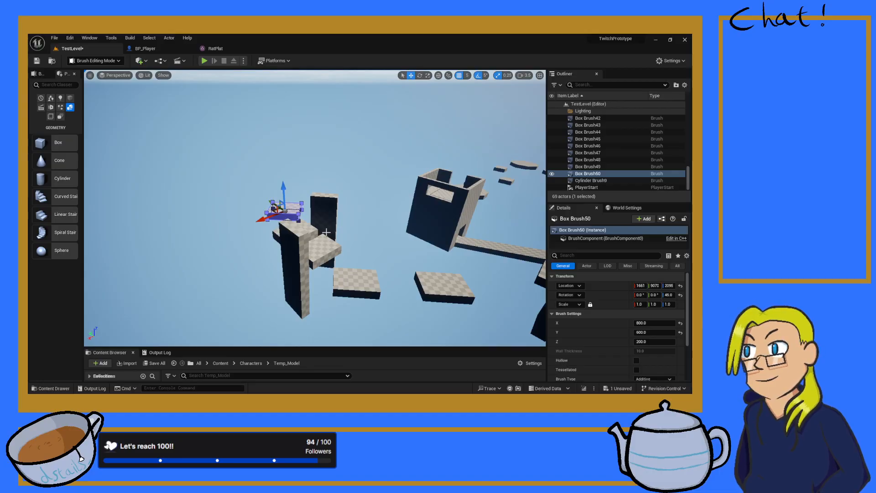
mouse_move(268, 170)
right_down()
mouse_move(247, 178)
mouse_move(255, 183)
mouse_move(219, 171)
mouse_move(268, 169)
right_up()
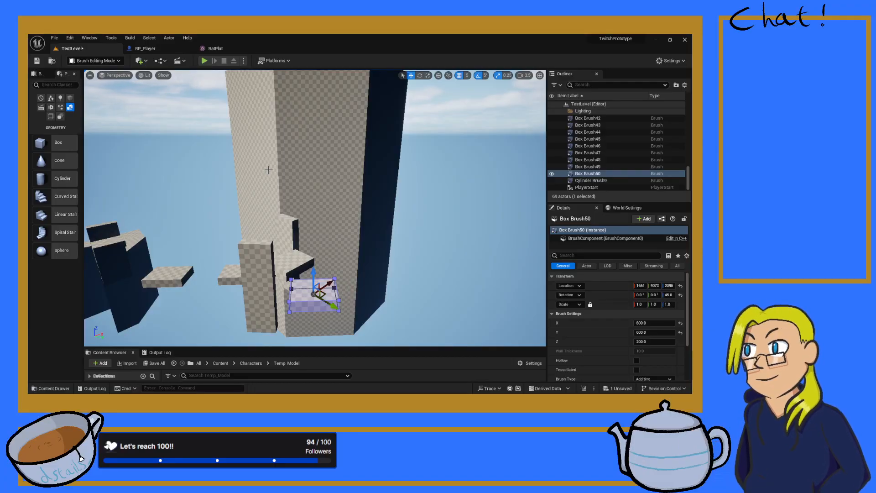
mouse_move(267, 183)
right_down()
mouse_move(269, 210)
mouse_move(287, 205)
right_up()
mouse_move(406, 114)
right_down()
mouse_move(378, 114)
mouse_move(387, 114)
right_up()
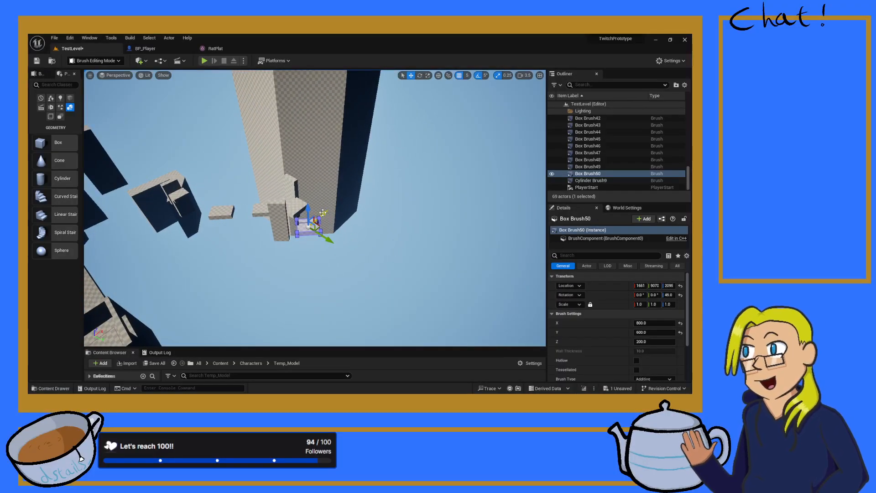
- Duplicate the rotated slab and place the copy near the large tower's face at Y 7155
alt+drag(323, 212, 353, 201)
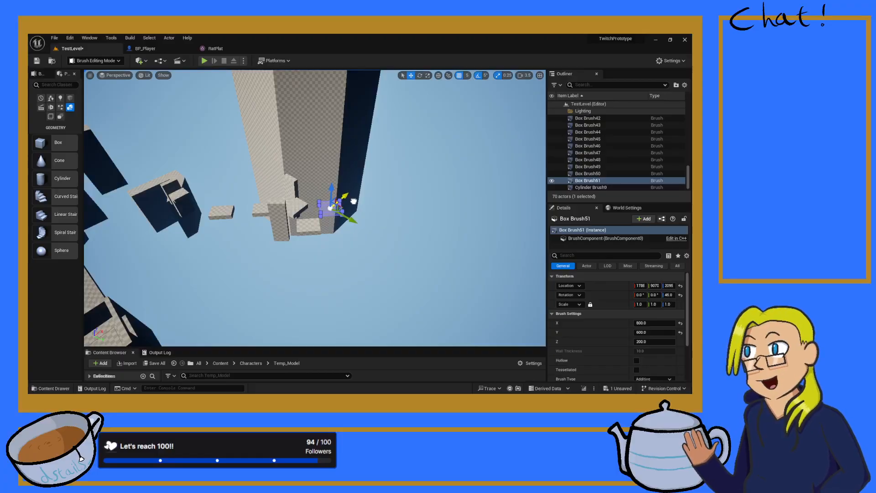
mouse_move(306, 196)
right_down()
mouse_move(306, 155)
mouse_move(313, 196)
right_up()
mouse_move(254, 195)
right_down()
mouse_move(232, 164)
mouse_move(224, 184)
right_up()
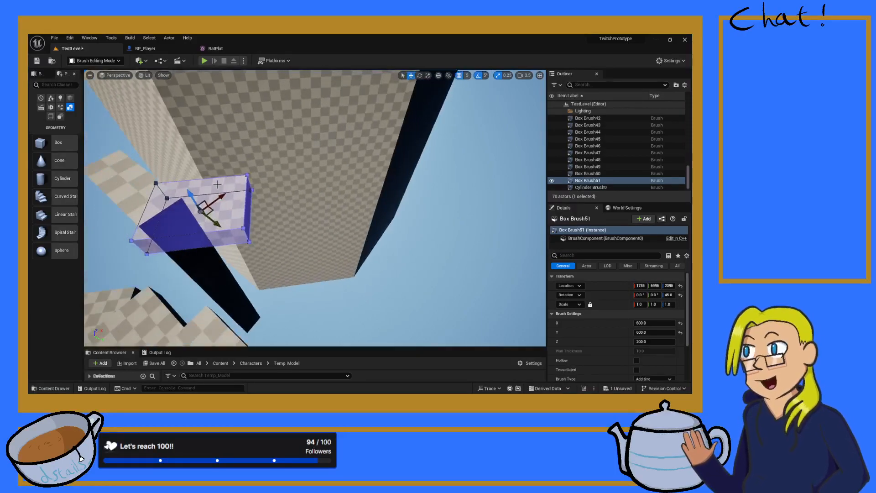
drag(218, 197, 308, 155)
mouse_move(321, 152)
right_down()
mouse_move(326, 145)
mouse_move(296, 141)
mouse_move(340, 159)
mouse_move(327, 161)
right_up()
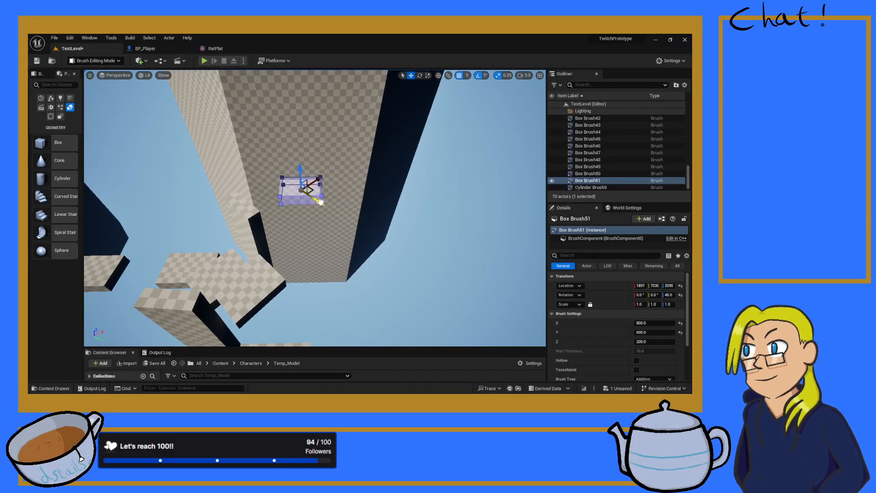
mouse_move(326, 204)
right_down()
mouse_move(325, 179)
mouse_move(340, 192)
mouse_move(410, 187)
mouse_move(377, 214)
mouse_move(422, 210)
right_up()
- Stretch the copied slab's Y size to about 1129 and move it to Y 7200
scroll(326, 180, down, 5)
scroll(340, 191, up, 3)
key(s)
key(d)
right_drag(482, 257, 417, 258)
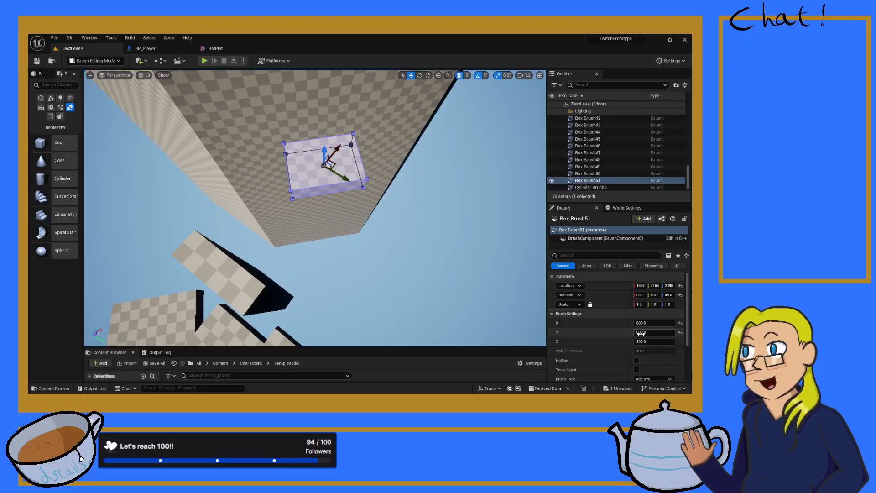
drag(641, 333, 675, 333)
right_drag(441, 267, 250, 182)
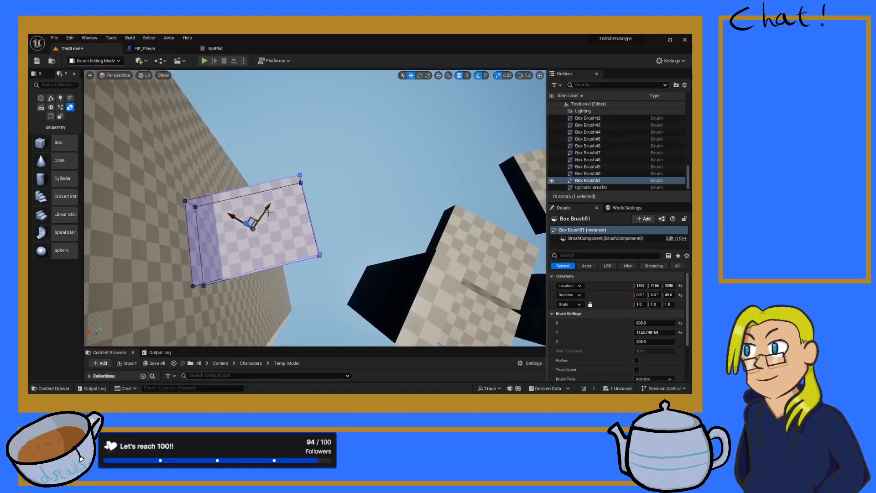
drag(267, 209, 272, 208)
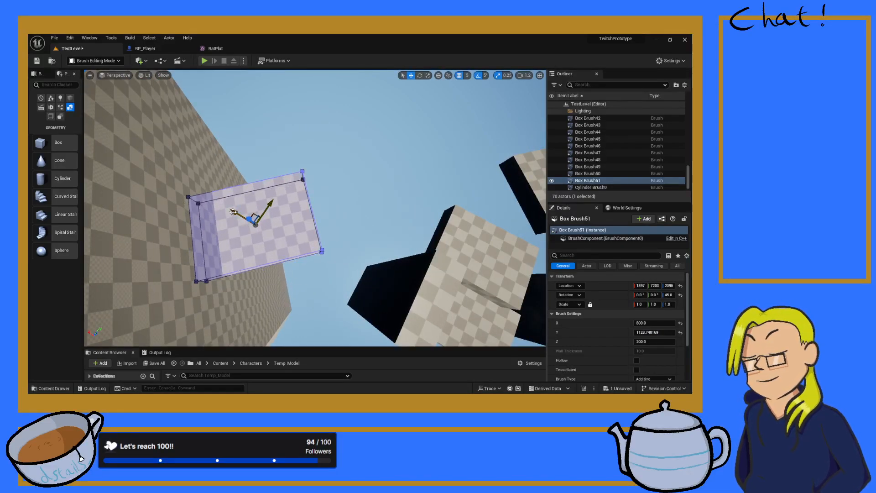
right_drag(271, 207, 278, 205)
- Nudge the stretched slab along X beside the tower wall and move it to Y 7250
drag(233, 216, 254, 227)
mouse_move(254, 227)
right_down()
mouse_move(373, 218)
mouse_move(339, 206)
right_up()
key(w)
key(d)
key(s)
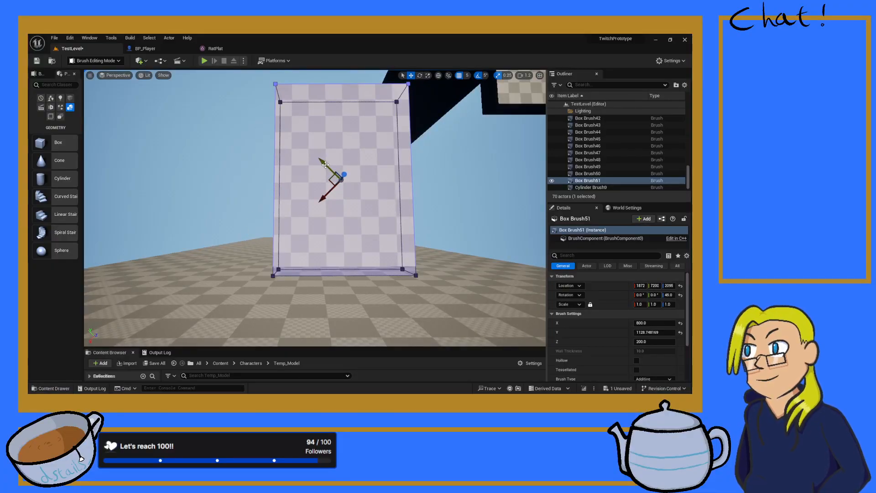
drag(325, 164, 316, 160)
mouse_move(316, 161)
right_down()
mouse_move(318, 169)
mouse_move(205, 159)
mouse_move(377, 169)
mouse_move(155, 141)
mouse_move(90, 165)
mouse_move(41, 157)
right_up()
key(w)
key(s)
key(d)
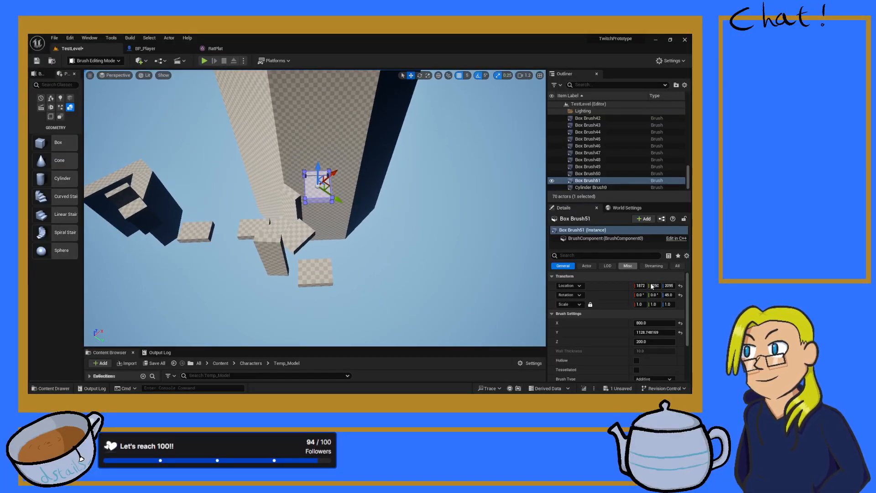
- Set the slab's brush size to 1100 in Y and 1000 in Z
click(651, 332)
text(1100)
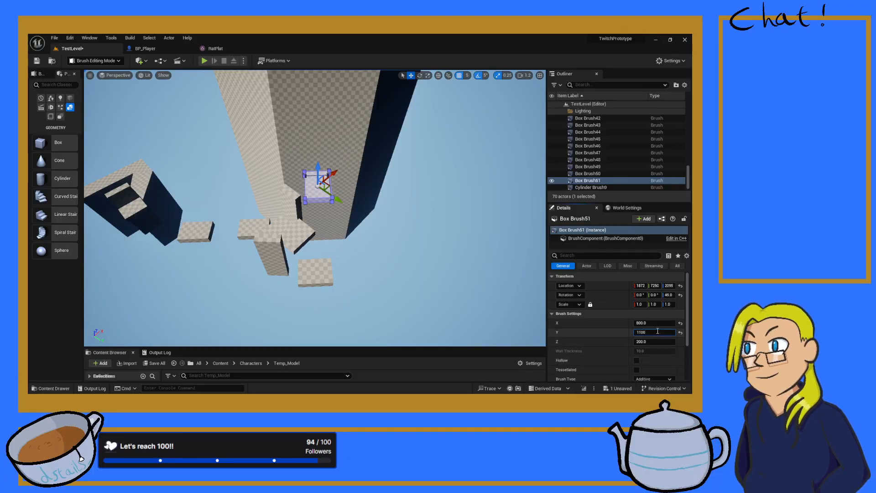
key(Return)
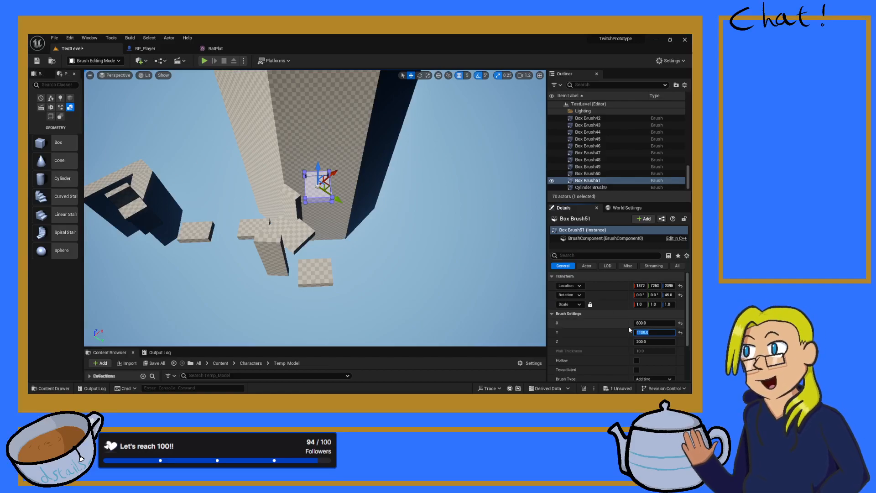
click(644, 341)
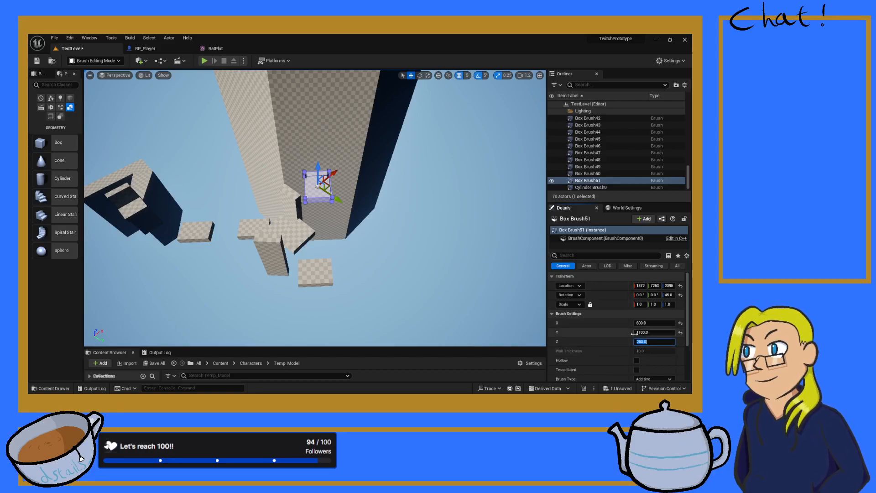
text(1000)
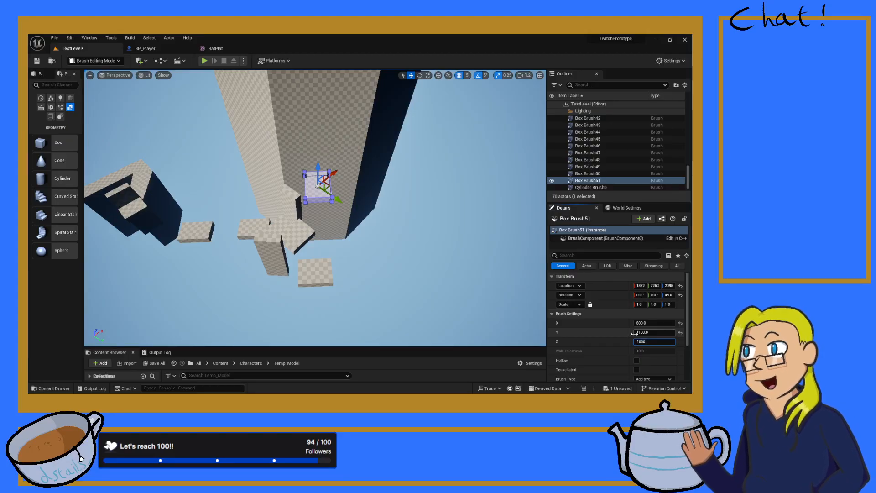
key(Return)
- Raise the enlarged block against the tower to Z 2800
right_drag(431, 176, 423, 174)
key(w)
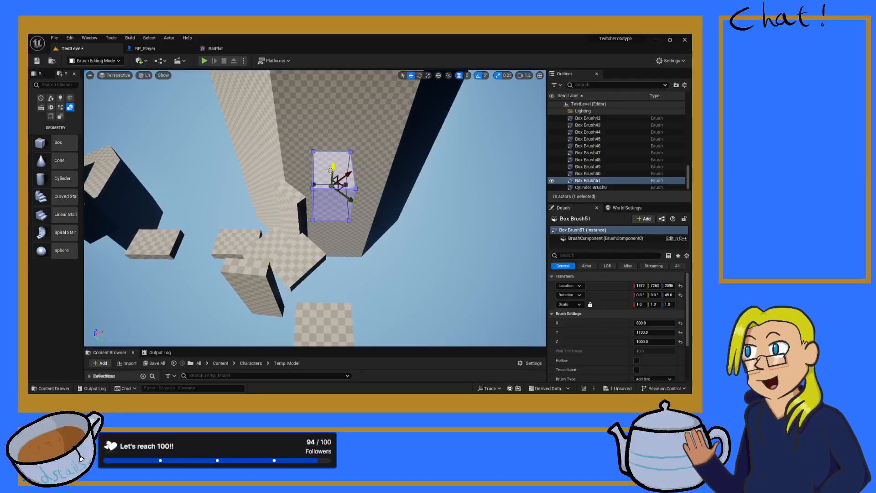
drag(333, 169, 334, 139)
right_drag(335, 139, 417, 139)
key(w)
key(a)
mouse_move(358, 165)
right_down()
mouse_move(358, 180)
mouse_move(358, 164)
right_up()
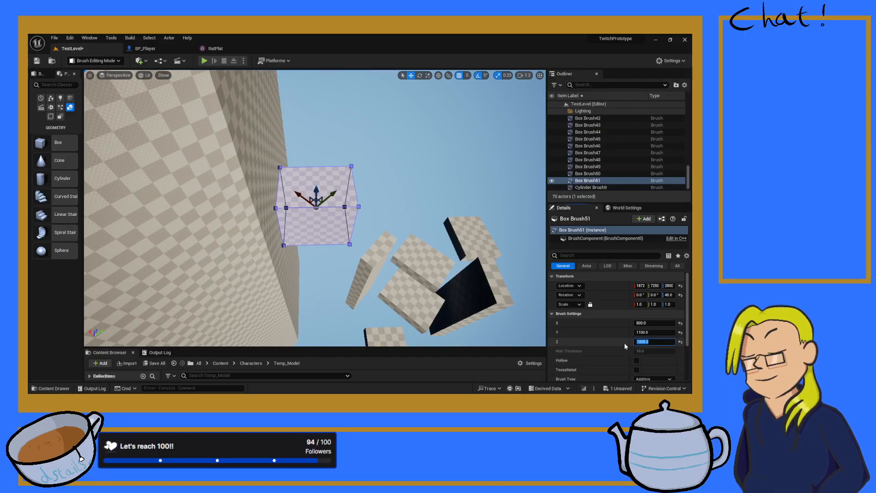
- Set the block's Z size to 2000 and raise it to Z 3420
text(2000)
key(Return)
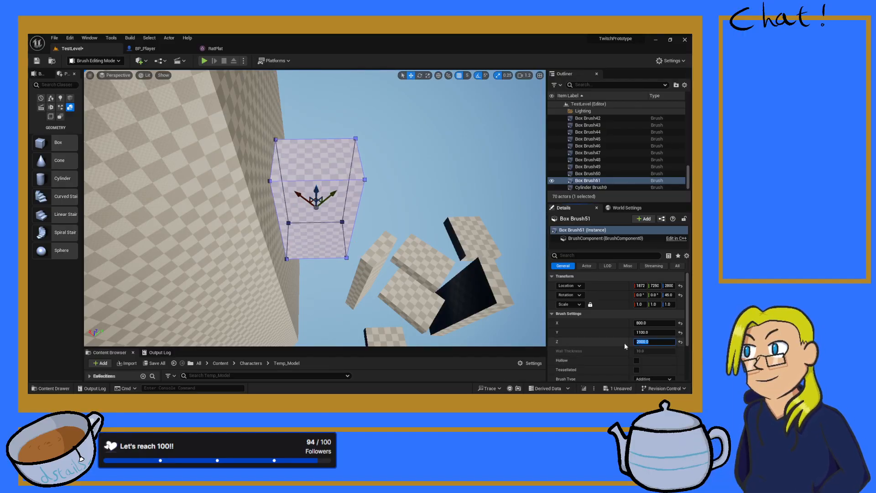
right_drag(347, 224, 258, 224)
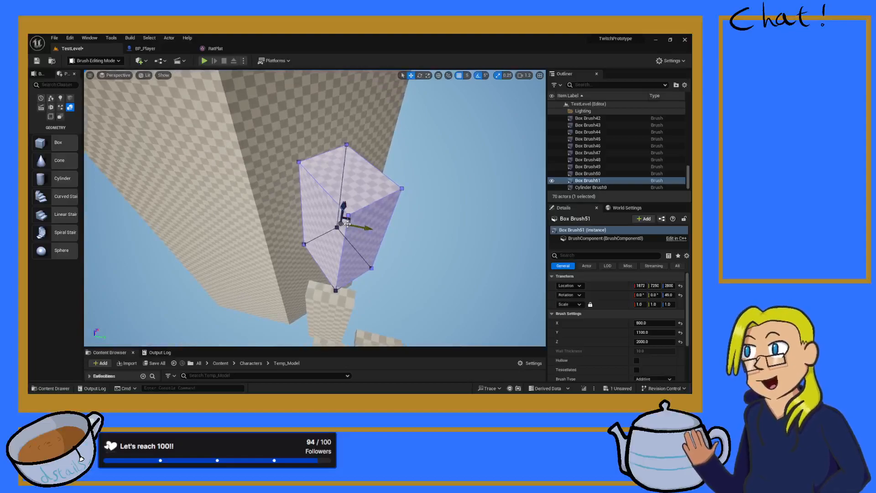
drag(342, 211, 345, 179)
right_drag(346, 179, 223, 171)
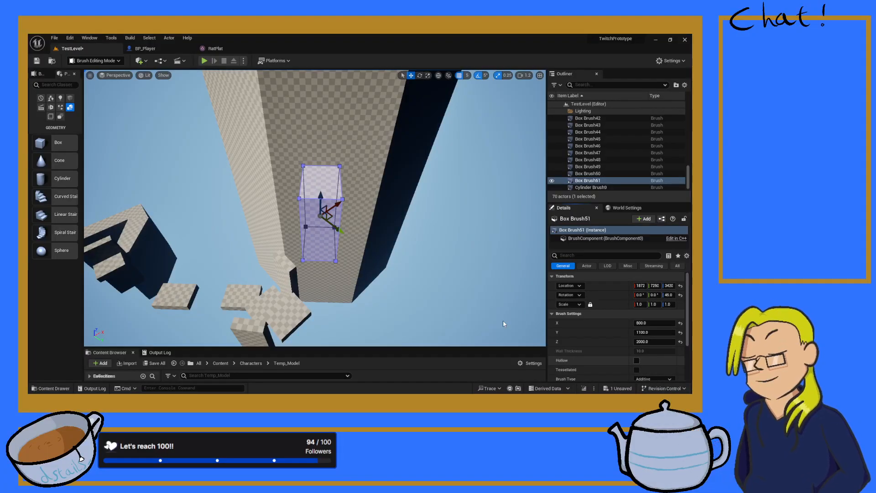
- Make the tall block on the tower face hollow with a wall thickness of 400
right_drag(540, 335, 524, 386)
right_drag(357, 215, 361, 247)
click(326, 169)
mouse_move(326, 168)
right_down()
mouse_move(411, 160)
mouse_move(456, 142)
mouse_move(458, 103)
right_up()
click(336, 171)
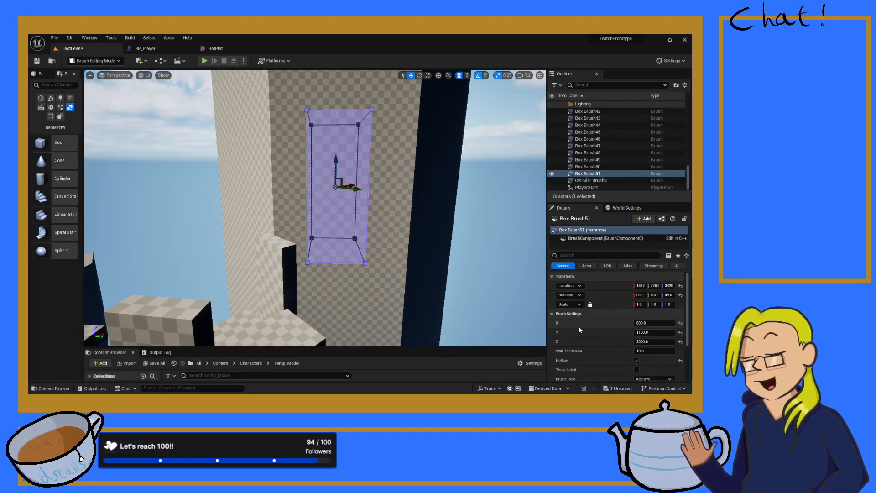
click(648, 351)
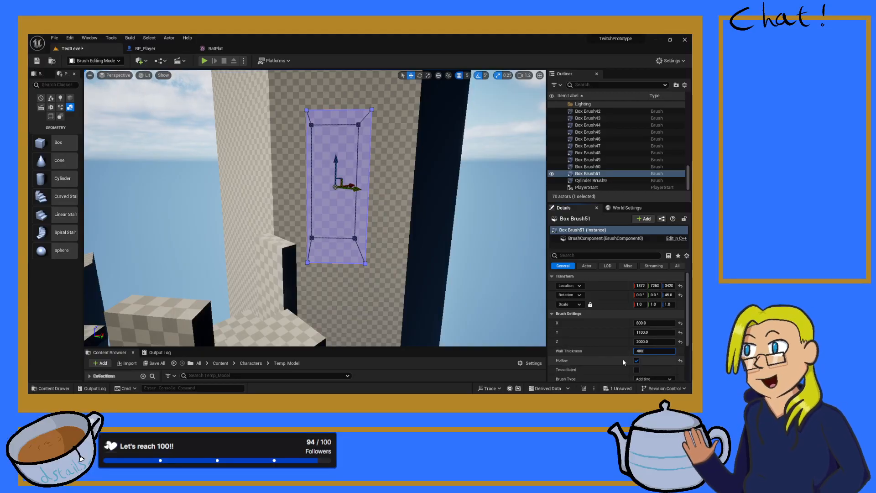
key(Return)
- Check the brush settings of the existing hollow box and set the new hollow block's Y size to 1740
mouse_move(497, 184)
right_down()
mouse_move(487, 132)
mouse_move(489, 233)
mouse_move(475, 225)
mouse_move(450, 164)
mouse_move(303, 174)
mouse_move(289, 184)
mouse_move(387, 140)
right_up()
key(w)
key(s)
click(280, 185)
right_drag(291, 187, 291, 187)
key(w)
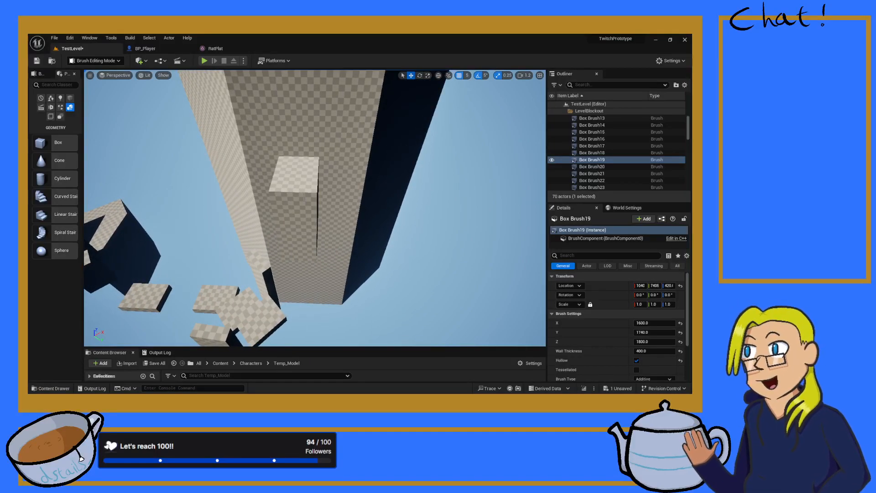
click(294, 182)
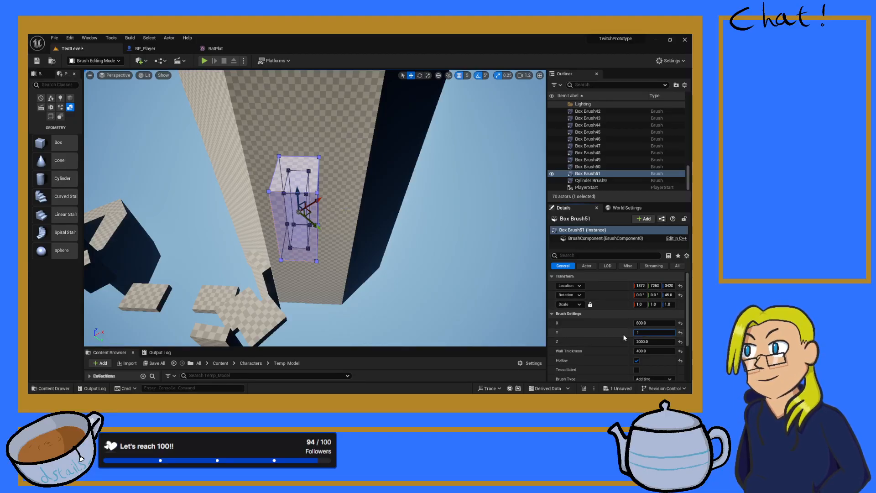
key(Return)
- Set the hollow block's X size to 1200 and shift it along Y to about 7560
right_drag(313, 315, 364, 308)
key(a)
key(d)
key(s)
right_drag(312, 191, 312, 191)
key(d)
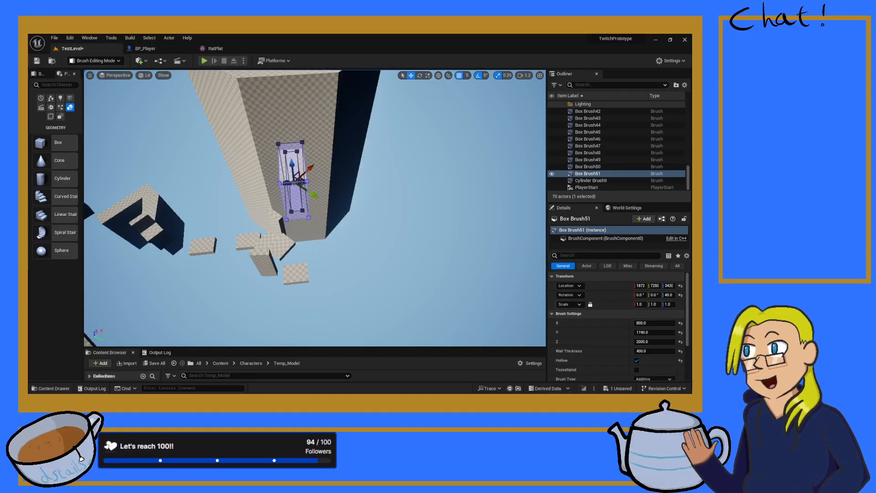
click(652, 324)
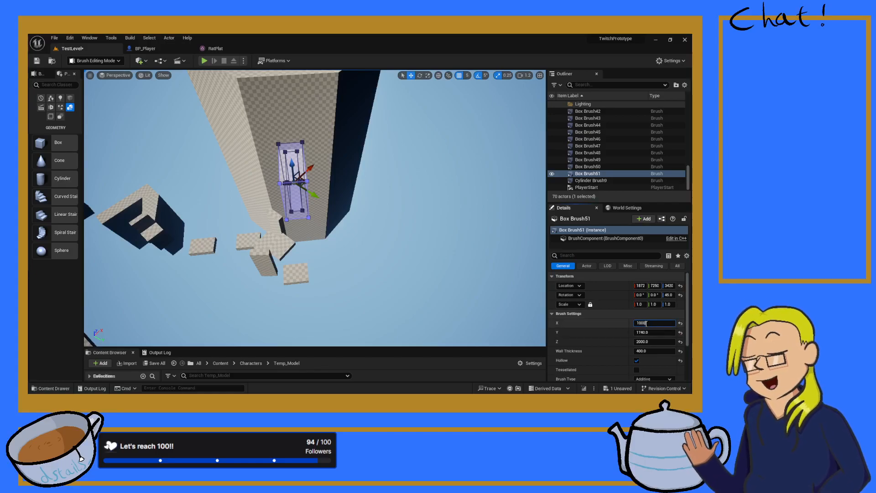
key(Return)
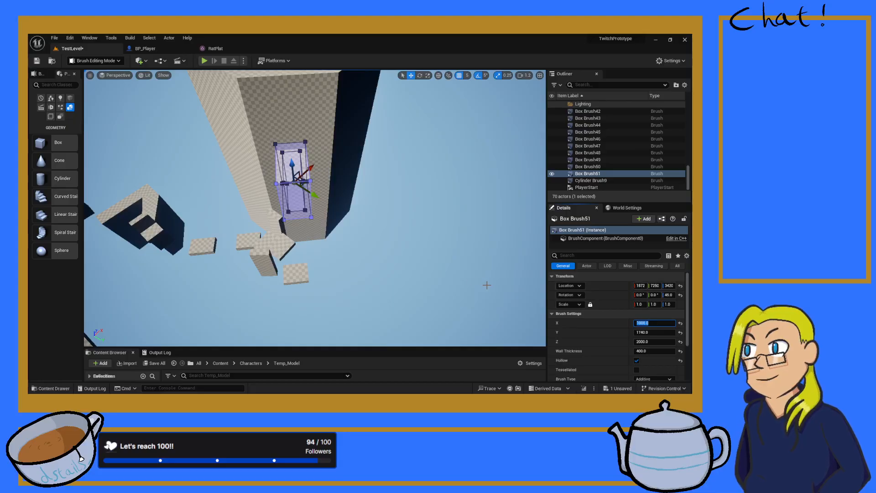
key(Return)
right_drag(486, 285, 486, 285)
key(w)
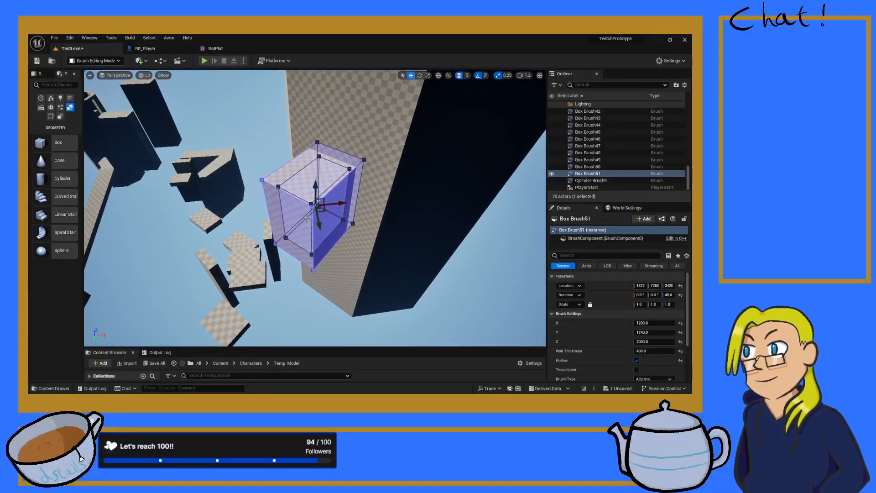
drag(318, 225, 322, 236)
right_drag(322, 237, 323, 237)
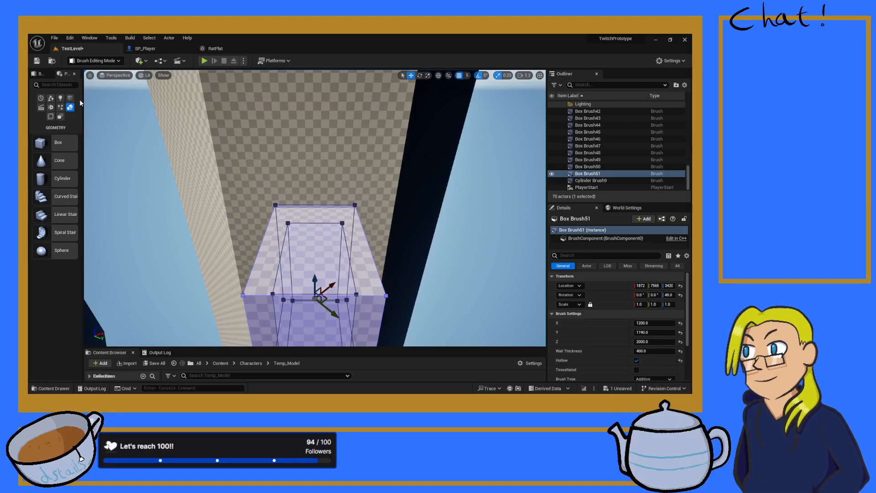
- Place a new box brush on top of the hollow block and rotate it 45° about Z
mouse_move(50, 149)
mouse_down()
mouse_move(250, 256)
mouse_move(325, 228)
mouse_move(314, 235)
mouse_up()
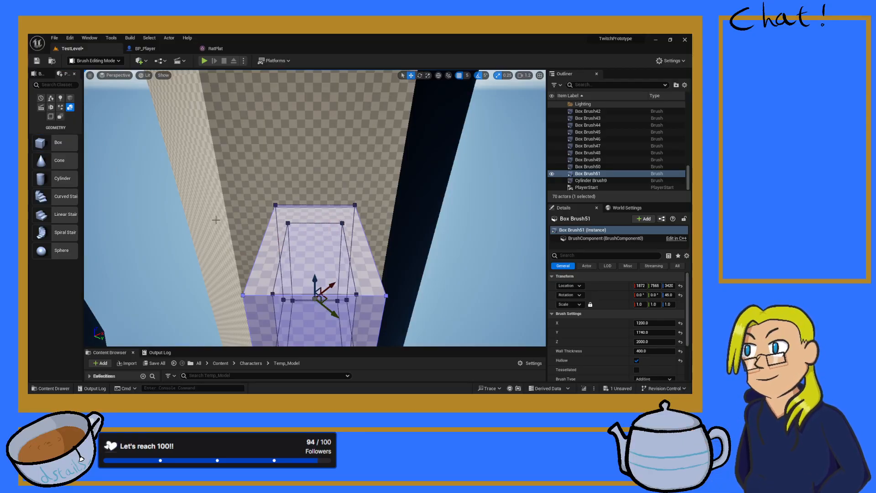
click(443, 269)
mouse_move(53, 150)
mouse_down()
mouse_move(256, 205)
mouse_move(332, 238)
mouse_move(315, 238)
mouse_up()
right_drag(321, 290, 327, 294)
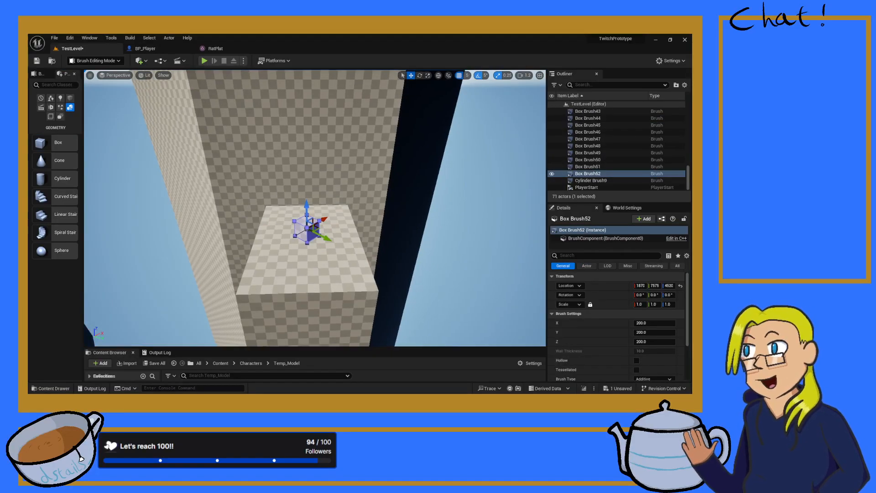
key(e)
drag(327, 246, 350, 231)
right_drag(327, 244, 373, 227)
- Move the small box brush across the block's top face to about X 1867, Y 7610
key(w)
right_drag(345, 180, 344, 177)
right_drag(422, 100, 319, 109)
click(411, 76)
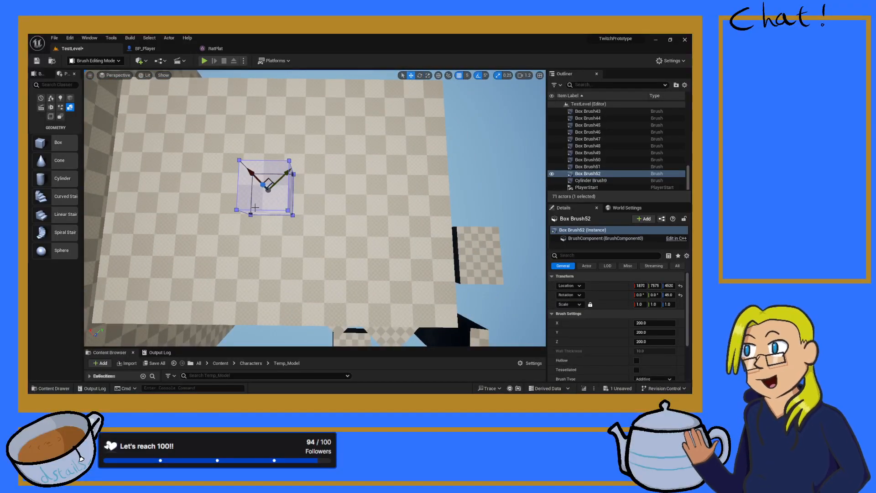
drag(268, 190, 277, 190)
scroll(273, 196, up, 5)
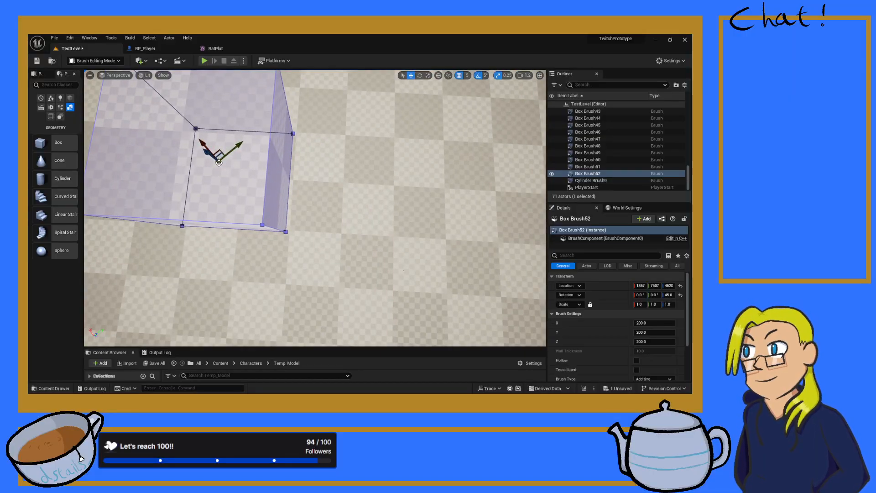
drag(220, 163, 220, 162)
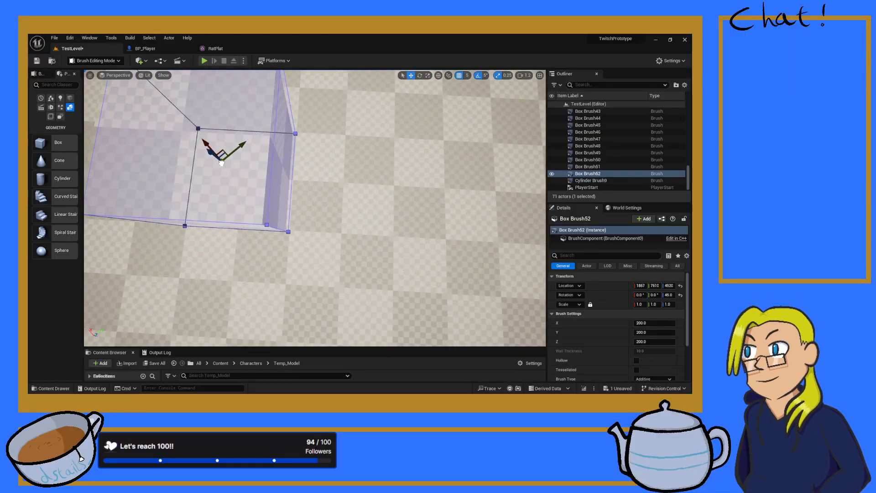
scroll(333, 159, down, 10)
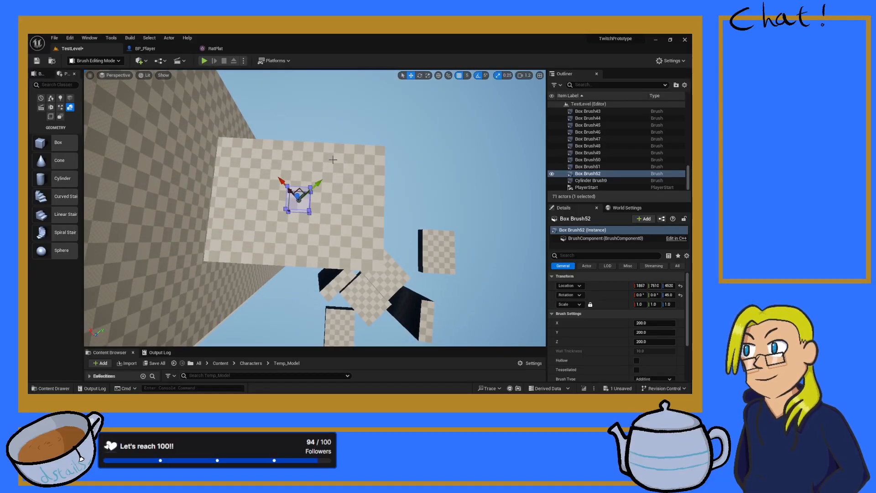
- Change the small box's brush type to Subtractive
mouse_move(294, 233)
right_down()
mouse_move(256, 233)
mouse_move(231, 187)
mouse_move(282, 185)
right_up()
key(s)
key(w)
key(a)
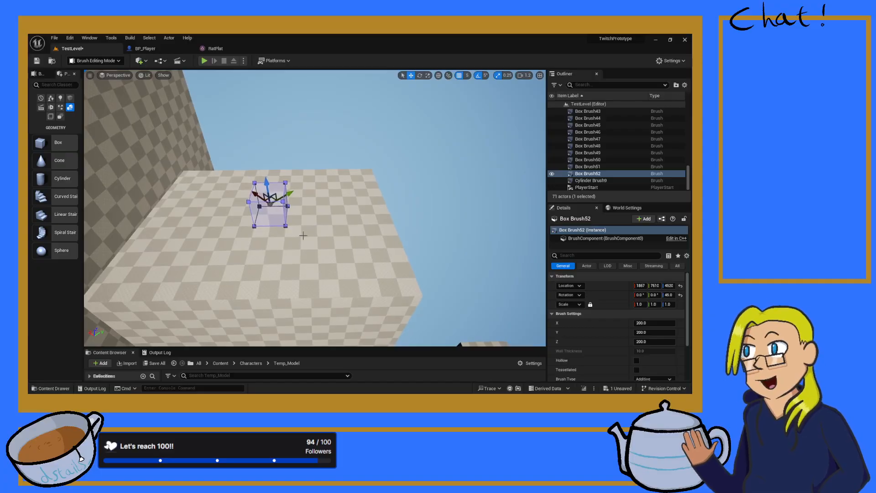
scroll(638, 349, down, 2)
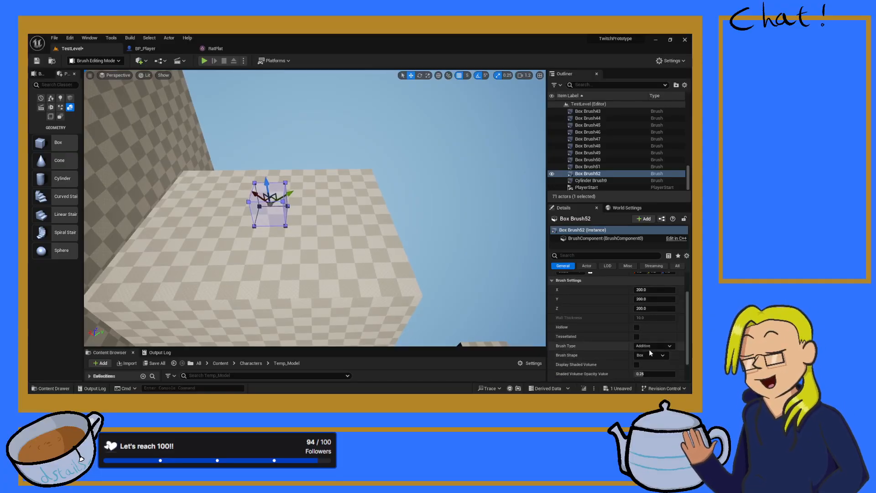
click(650, 365)
- Set the subtractive brush's Y size to 1200 and its X size to 800
mouse_move(367, 289)
right_down()
mouse_move(361, 288)
mouse_move(551, 282)
right_up()
key(w)
mouse_move(655, 298)
mouse_down()
mouse_move(671, 299)
mouse_move(649, 302)
mouse_up()
click(649, 302)
text(800)
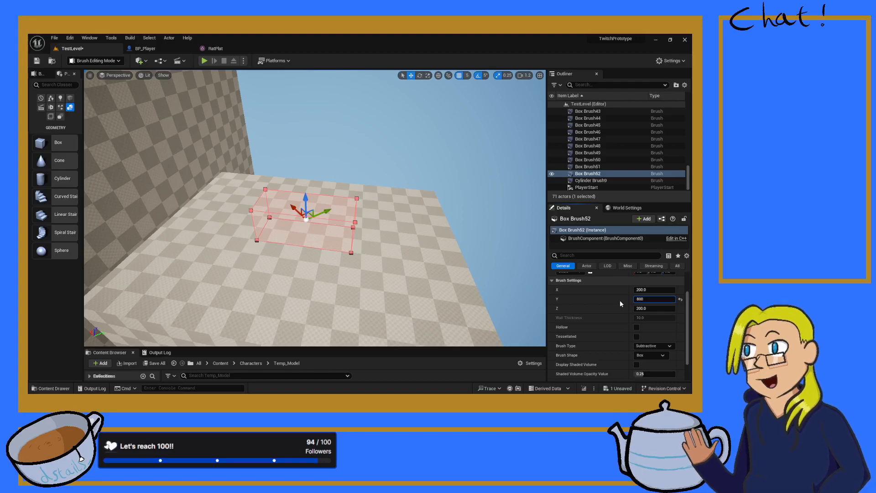
key(Return)
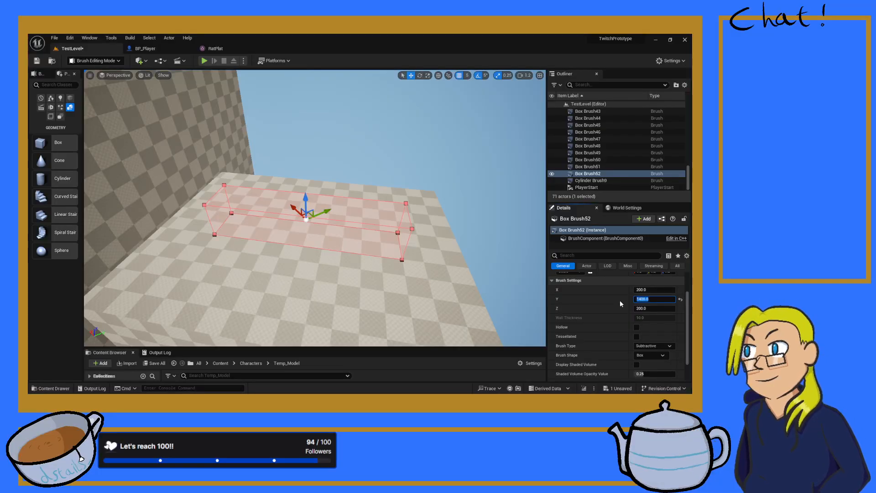
text(1400)
key(Return)
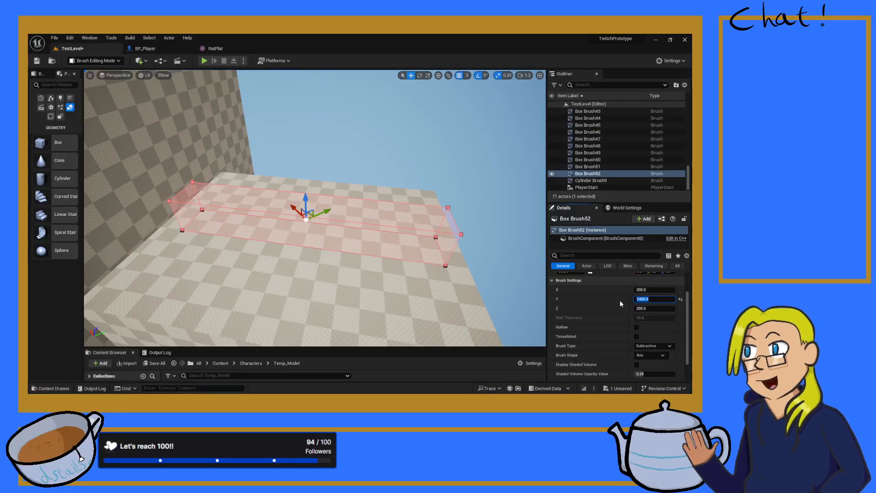
text(1200)
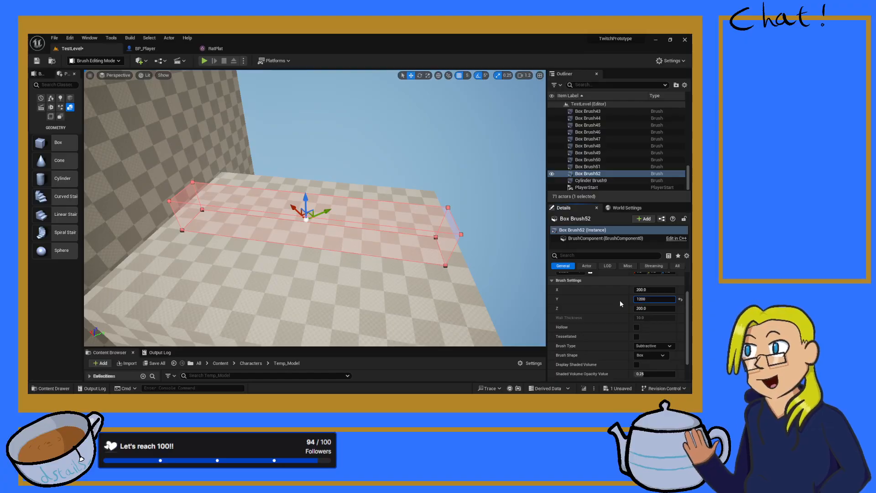
key(Return)
right_drag(456, 256, 322, 292)
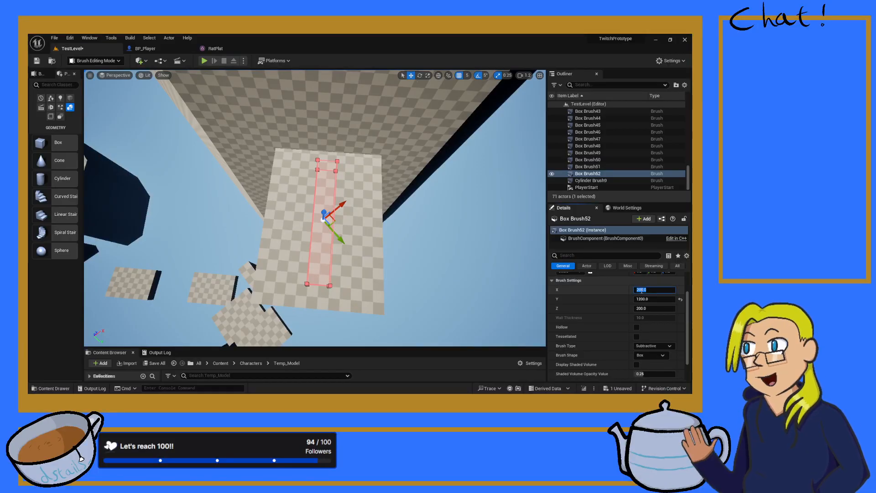
key(Return)
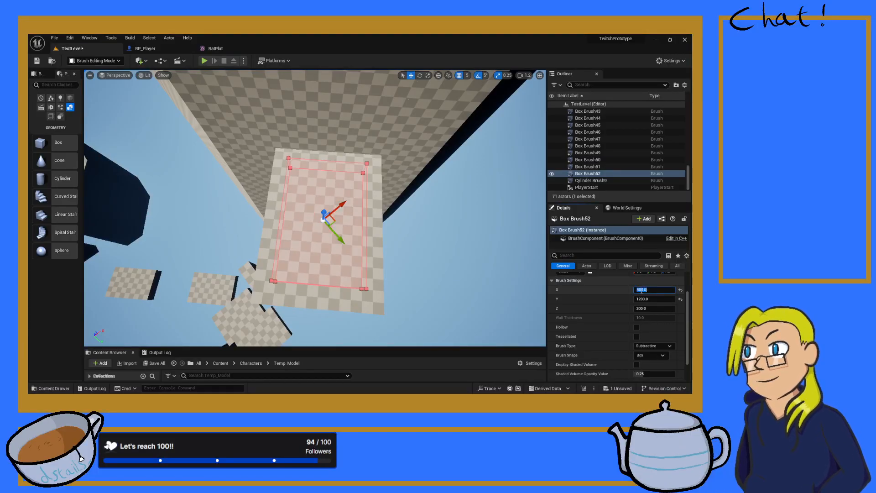
- Lower the subtractive brush into the top of the hollow block to cut an opening into its interior
mouse_move(482, 187)
right_down()
mouse_move(393, 166)
mouse_move(424, 174)
mouse_move(458, 200)
mouse_move(449, 197)
right_up()
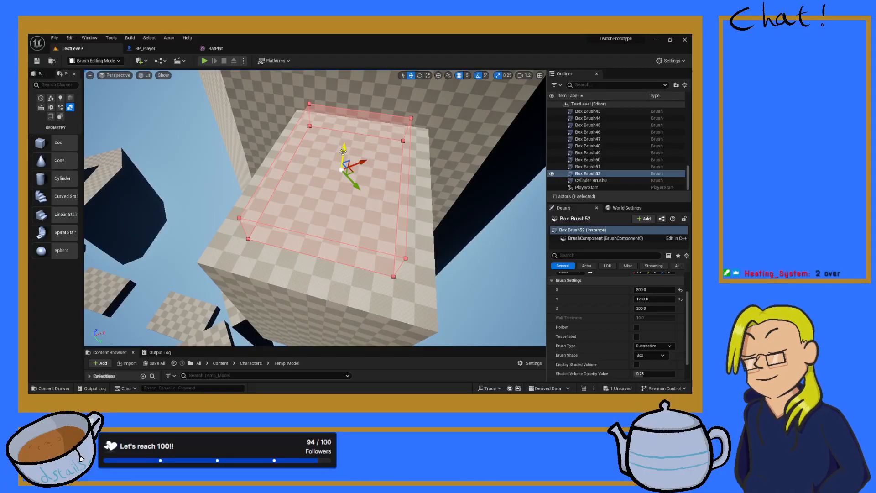
drag(342, 151, 342, 159)
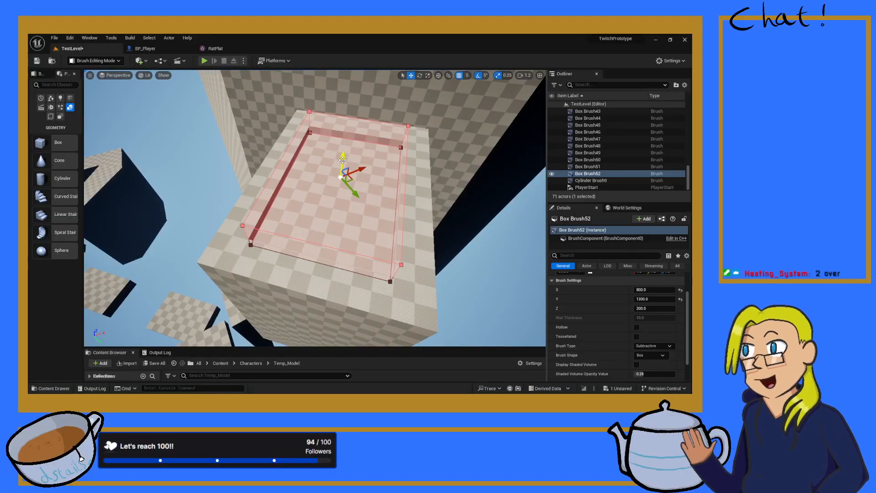
scroll(342, 159, up, 6)
drag(348, 118, 359, 145)
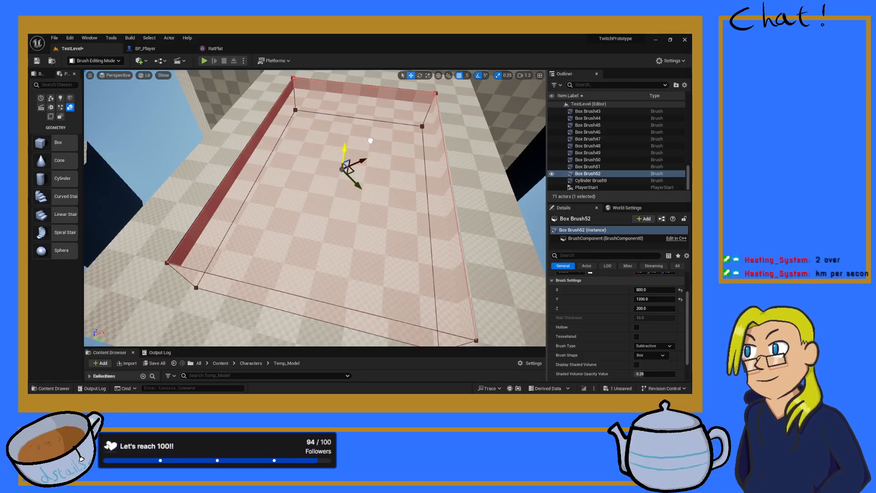
mouse_move(369, 140)
mouse_down()
mouse_move(355, 147)
mouse_move(363, 144)
mouse_up()
- Inspect the opening in the block's top and its place among the surrounding platforms and towers
key(w)
mouse_move(364, 144)
right_down()
mouse_move(358, 112)
mouse_move(413, 110)
mouse_move(424, 128)
mouse_move(429, 91)
mouse_move(435, 169)
mouse_move(425, 123)
mouse_move(410, 155)
mouse_move(396, 160)
mouse_move(429, 146)
mouse_move(426, 92)
mouse_move(361, 204)
right_up()
key(s)
key(w)
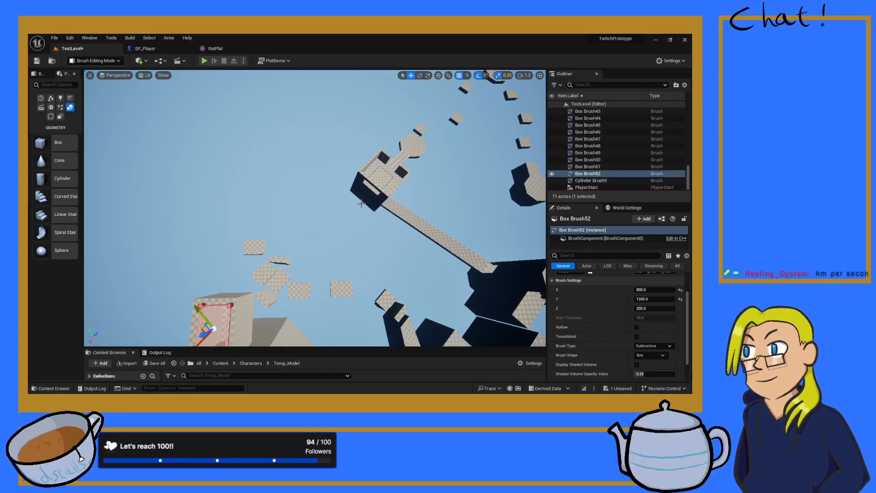
mouse_move(322, 139)
right_down()
mouse_move(291, 173)
mouse_move(360, 137)
mouse_move(451, 142)
mouse_move(425, 146)
mouse_move(474, 86)
mouse_move(415, 137)
mouse_move(396, 173)
mouse_move(351, 182)
mouse_move(379, 232)
right_up()
key(w)
key(w)
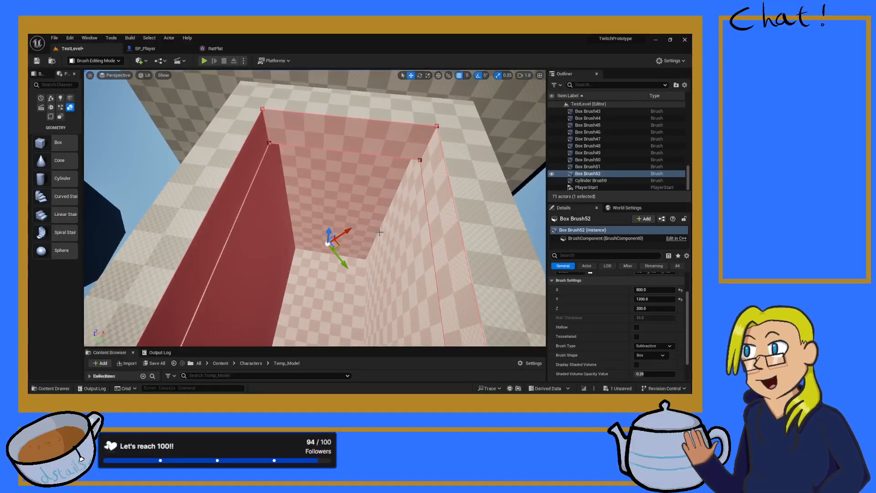
key(s)
mouse_move(292, 268)
right_down()
mouse_move(274, 303)
mouse_move(296, 315)
mouse_move(269, 315)
right_up()
key(w)
mouse_move(310, 228)
right_down()
mouse_move(218, 196)
mouse_move(310, 228)
right_up()
key(s)
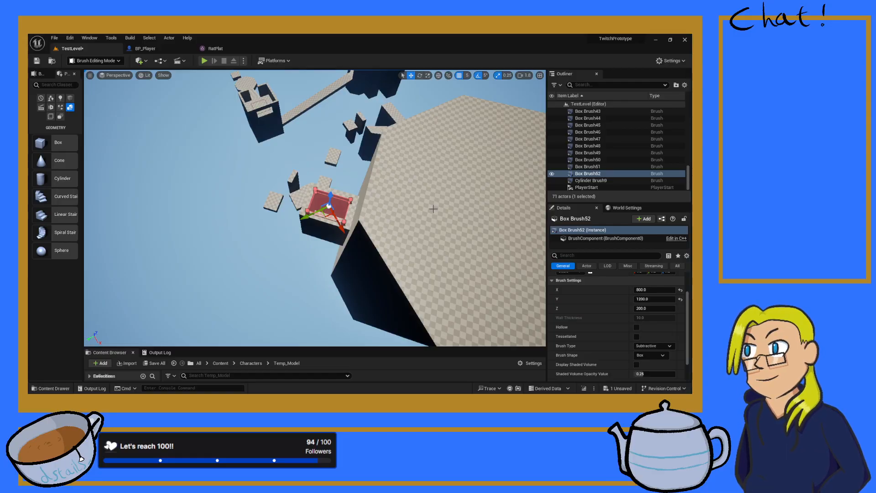
- Duplicate the existing BP_BreakableFloor and move the copy along X to the large tower beside the hollow block
right_drag(325, 136, 403, 181)
key(w)
click(324, 160)
right_drag(325, 160, 379, 137)
key(s)
right_drag(324, 234, 321, 215)
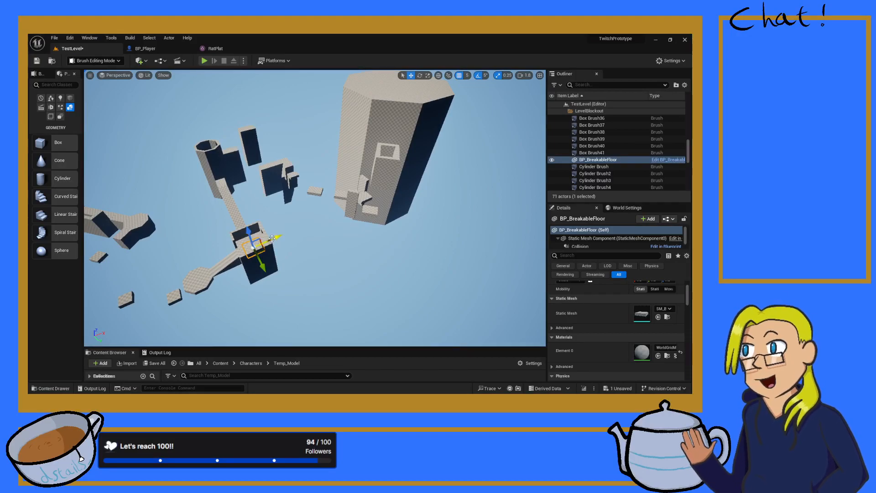
alt+drag(272, 239, 394, 195)
right_drag(401, 200, 417, 179)
key(w)
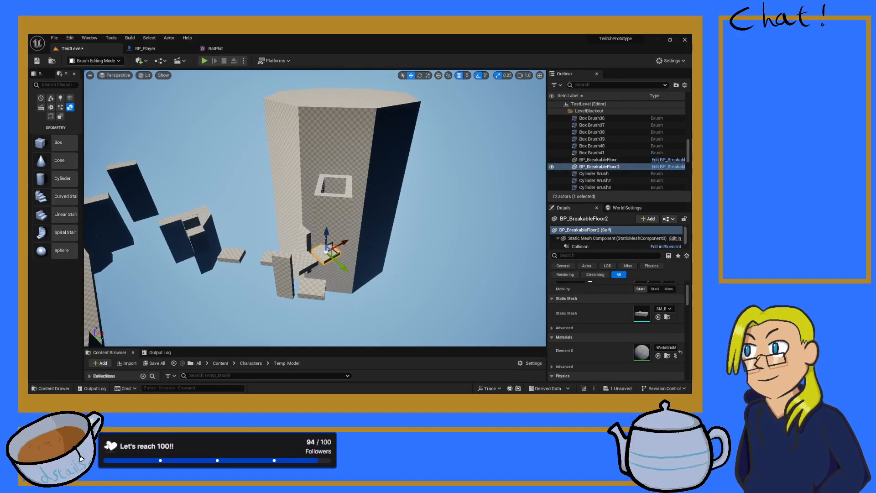
- Raise the copied breakable floor to the level of the opening in the hollow block's top
drag(324, 234, 330, 169)
right_drag(330, 165, 272, 219)
key(w)
key(w)
drag(270, 221, 272, 191)
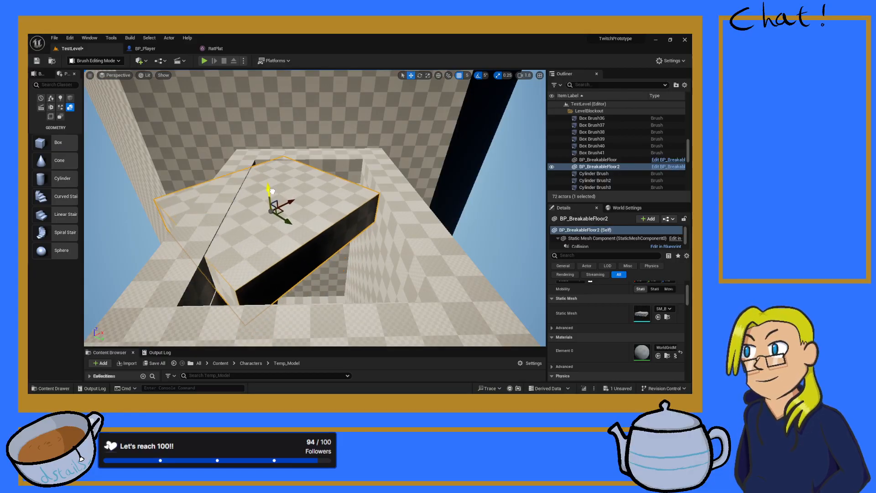
- Rotate the copied breakable floor to 45° about Z and slide it along Y into the block's opening
right_drag(313, 203, 291, 255)
key(e)
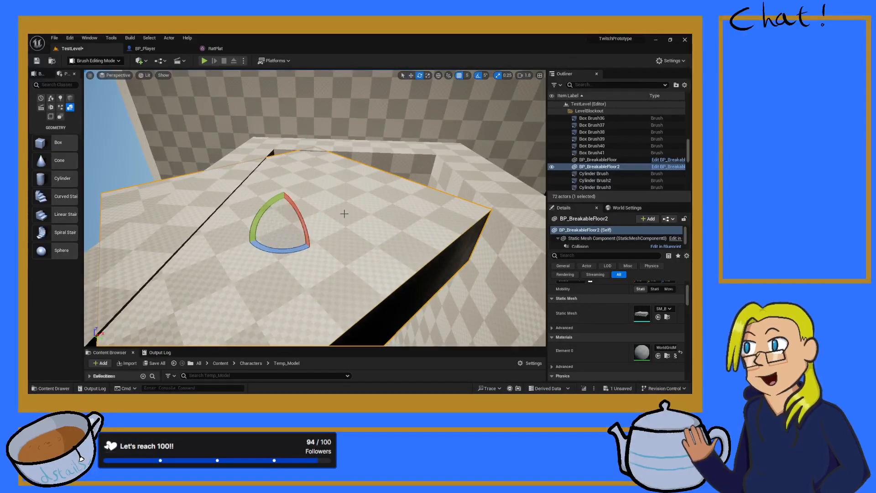
drag(291, 256, 326, 230)
right_drag(334, 240, 339, 252)
key(s)
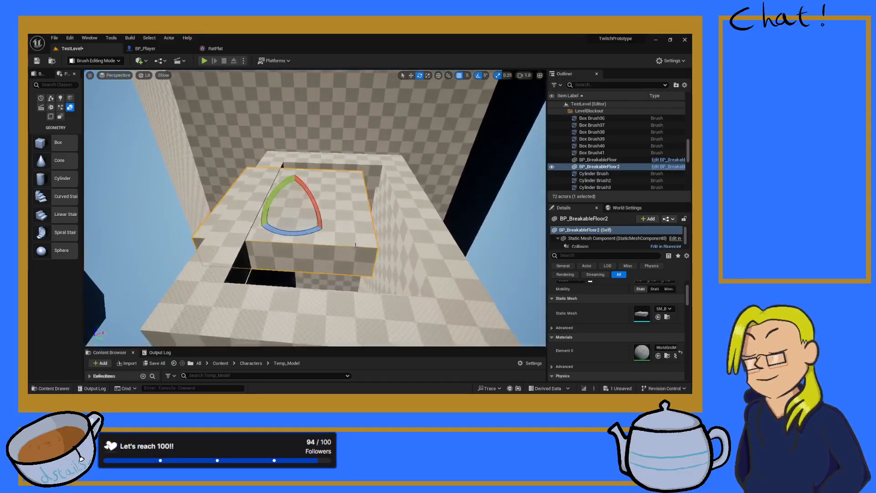
key(w)
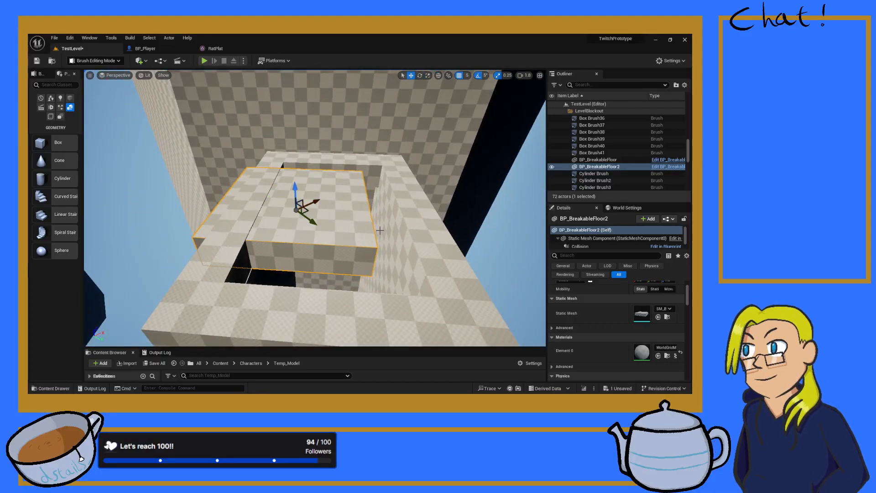
drag(314, 223, 353, 256)
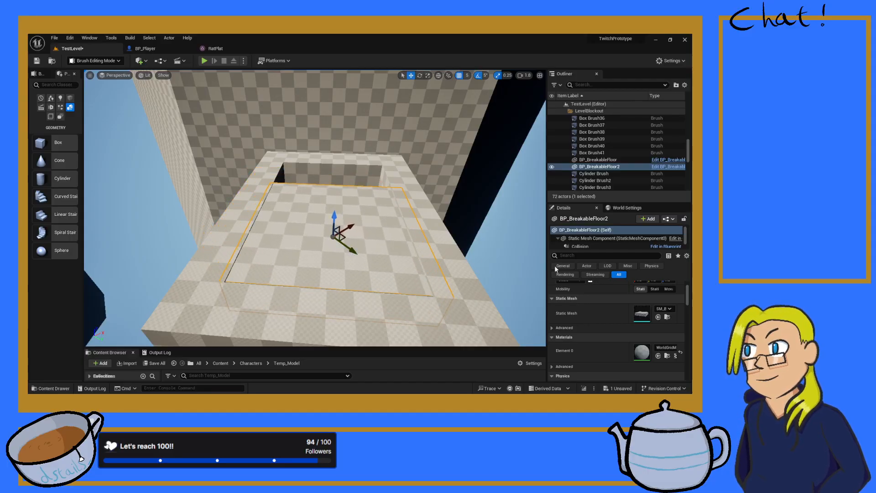
- Scale only the X axis of the breakable floor copy's static mesh component to about 0.89 to match the opening's width
scroll(569, 310, up, 2)
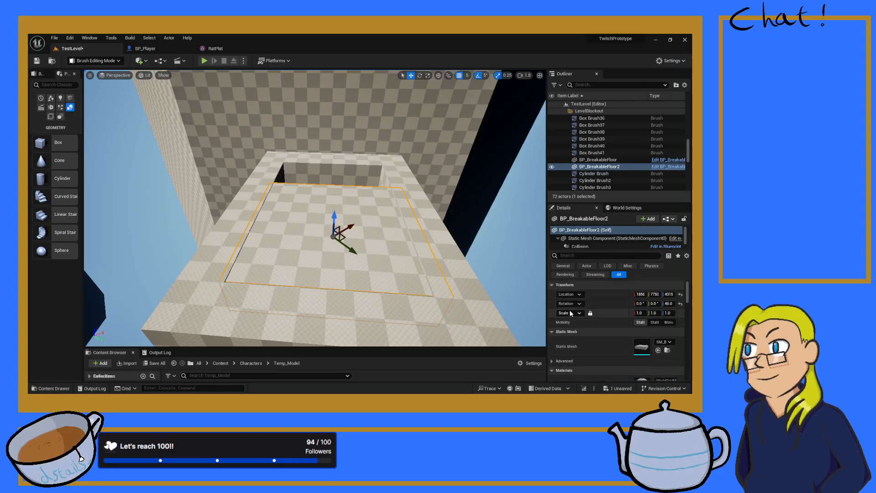
click(579, 239)
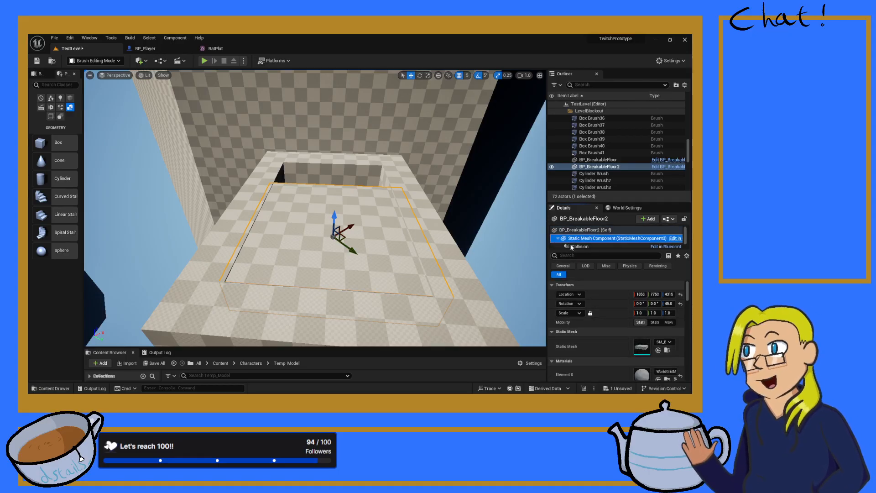
scroll(571, 243, down, 1)
ctrl+click(578, 240)
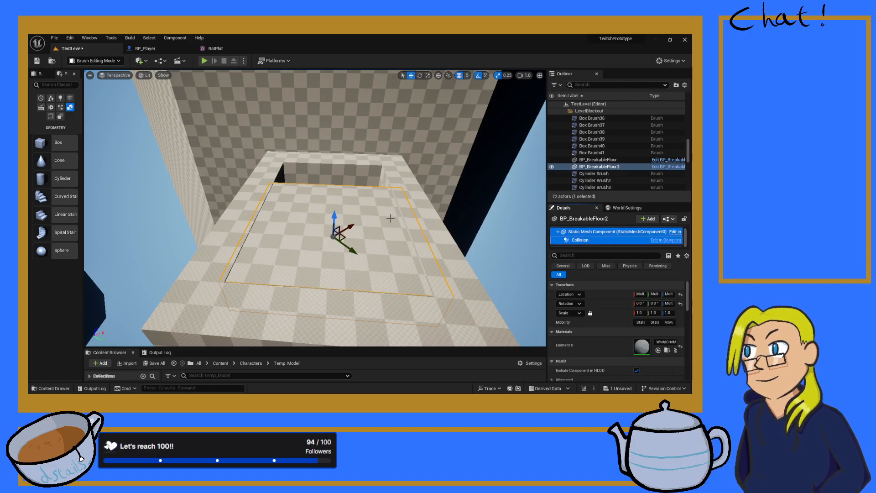
click(580, 232)
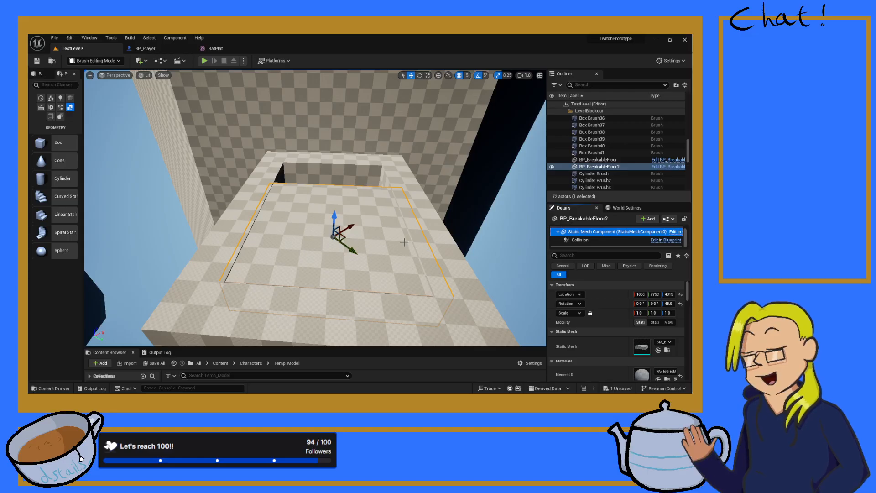
drag(641, 314, 629, 314)
key(ctrl+z)
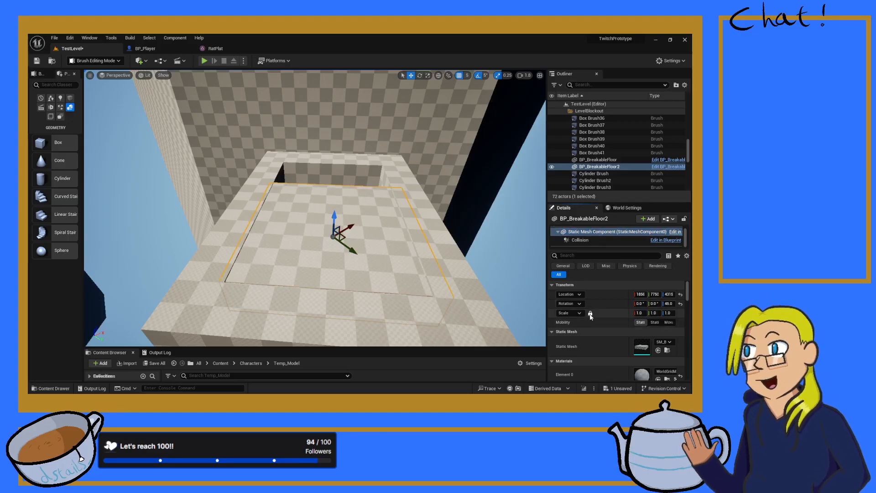
drag(643, 313, 625, 313)
right_drag(347, 245, 346, 306)
drag(340, 137, 334, 135)
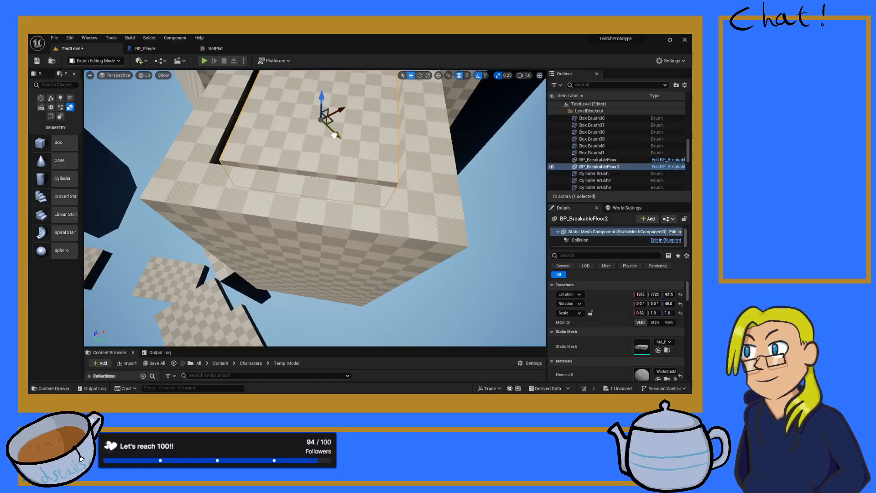
right_drag(366, 206, 259, 194)
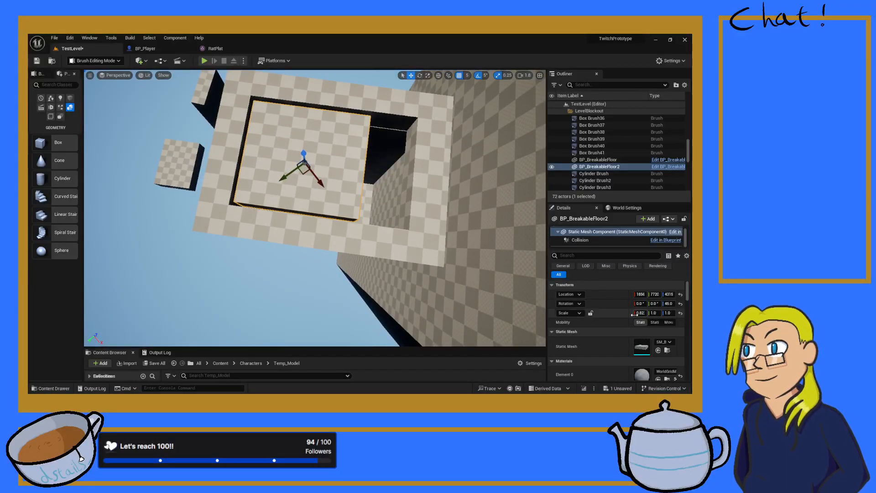
drag(638, 314, 643, 314)
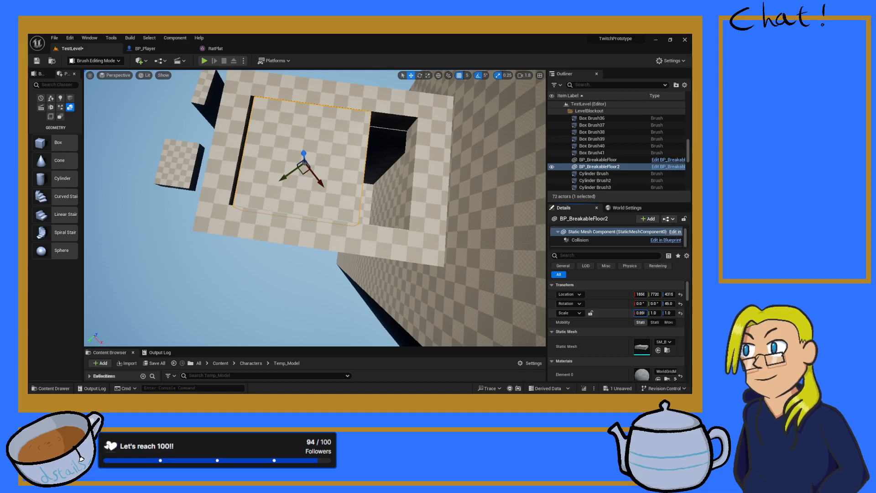
- Move the breakable floor's mesh to the middle of the block's opening and lower it slightly to Z 4312
mouse_move(410, 218)
right_down()
mouse_move(401, 150)
mouse_move(429, 167)
mouse_move(419, 182)
mouse_move(438, 196)
mouse_move(424, 215)
mouse_move(415, 205)
right_up()
right_drag(383, 173, 348, 168)
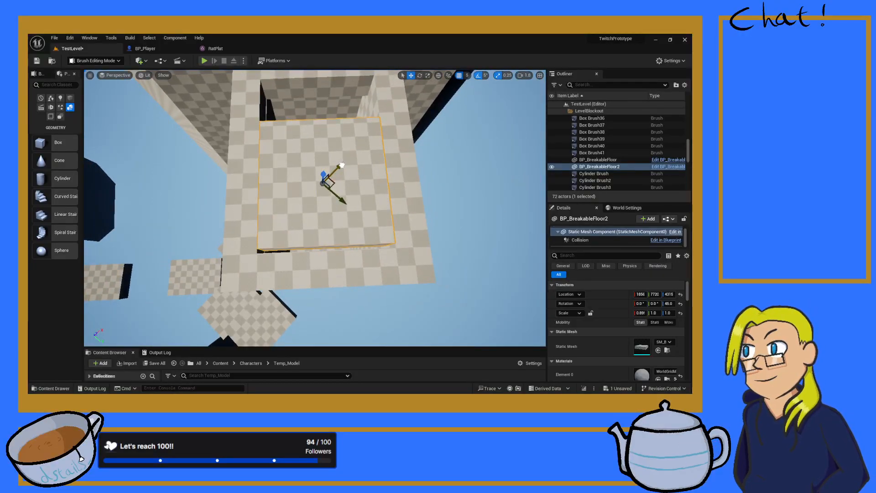
mouse_move(341, 165)
right_down()
mouse_move(362, 170)
mouse_move(350, 162)
right_up()
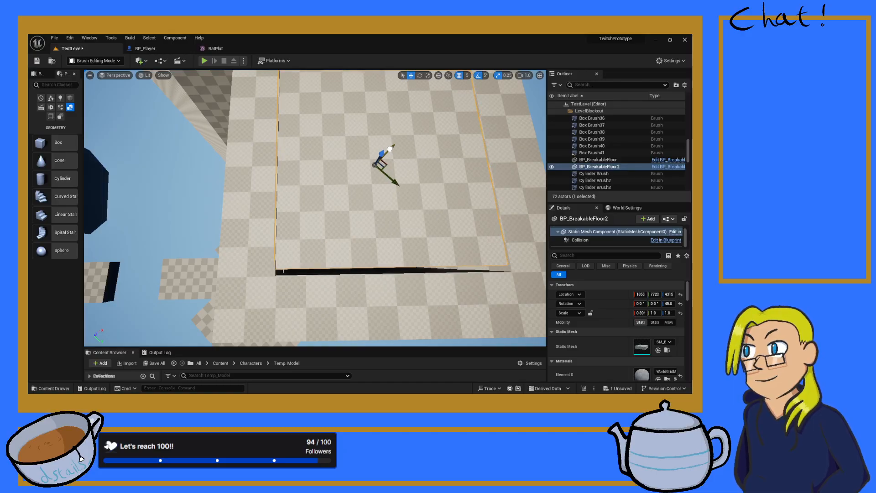
right_drag(391, 148, 476, 174)
scroll(413, 153, down, 5)
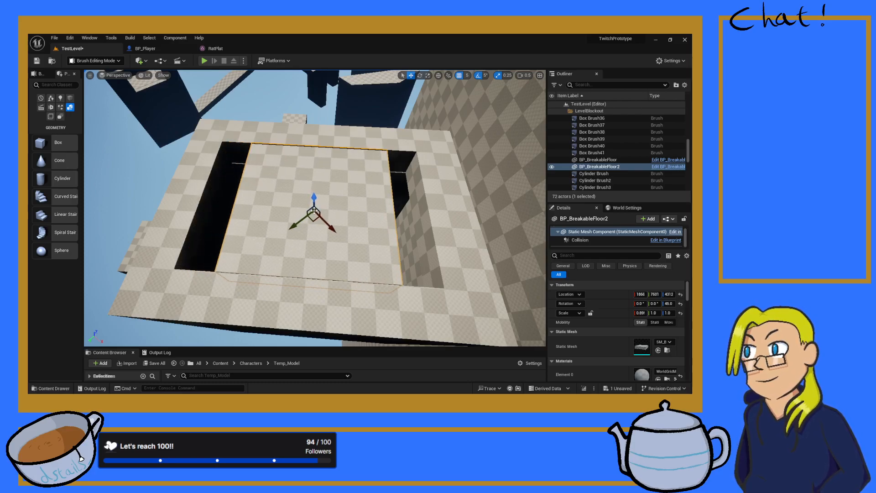
mouse_move(401, 205)
right_down()
mouse_move(452, 208)
mouse_move(401, 205)
right_up()
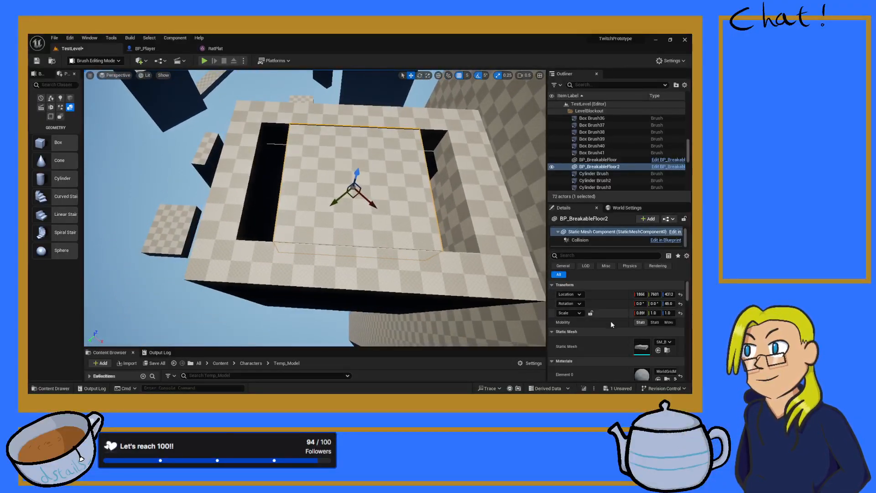
- Stretch the breakable floor's mesh to a Y scale of about 1.44 so it spans the opening
drag(654, 313, 680, 312)
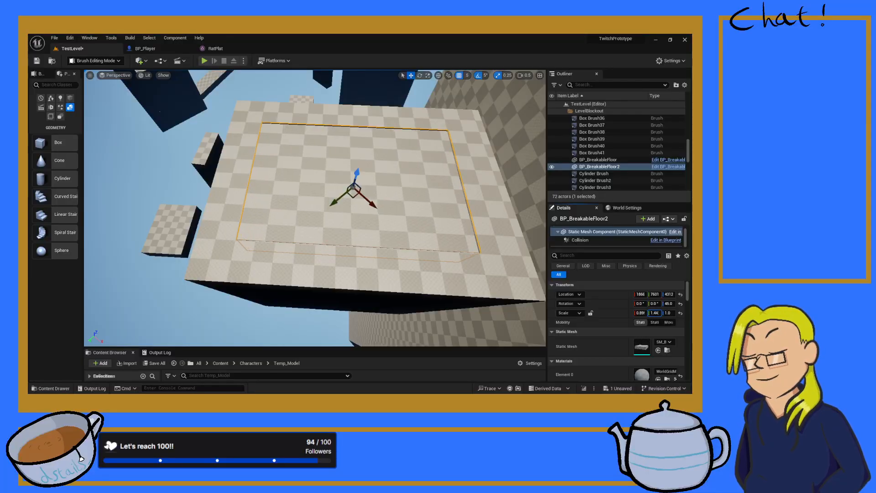
mouse_move(325, 223)
right_down()
mouse_move(402, 228)
mouse_move(353, 232)
mouse_move(338, 222)
right_up()
scroll(399, 229, up, 1)
scroll(398, 229, up, 5)
scroll(353, 232, down, 4)
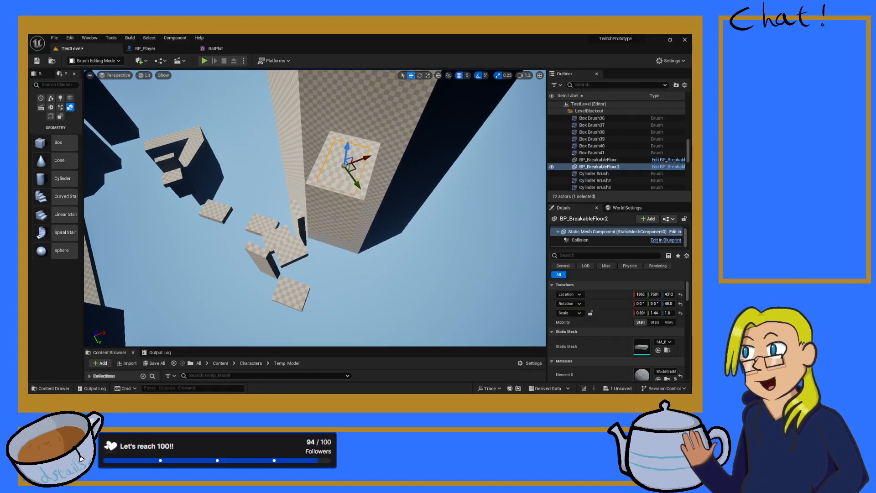
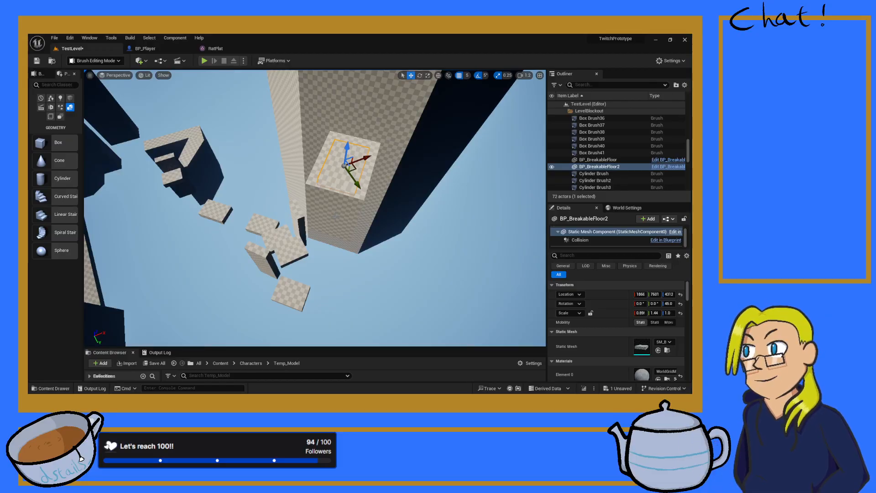
- Set the Y size of the detached box platform Box Brush50 beside the tower to 1400
mouse_move(335, 216)
right_down()
mouse_move(255, 222)
mouse_move(249, 198)
mouse_move(364, 215)
mouse_move(323, 214)
right_up()
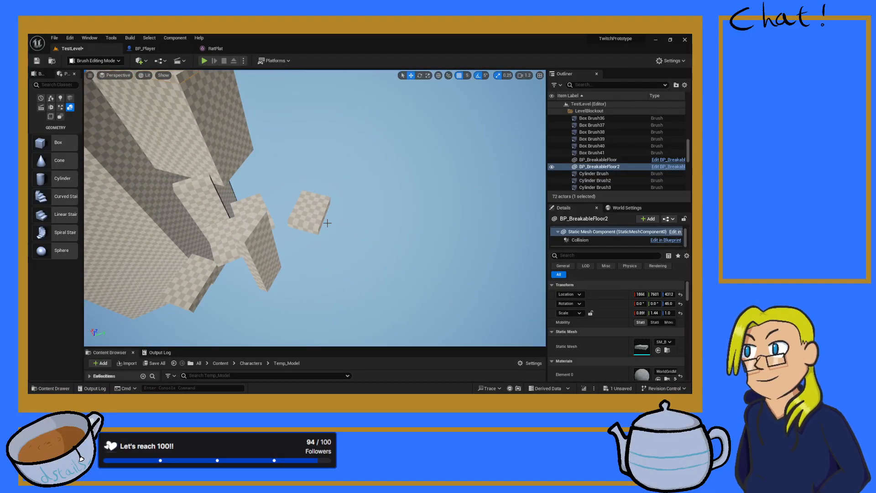
click(323, 225)
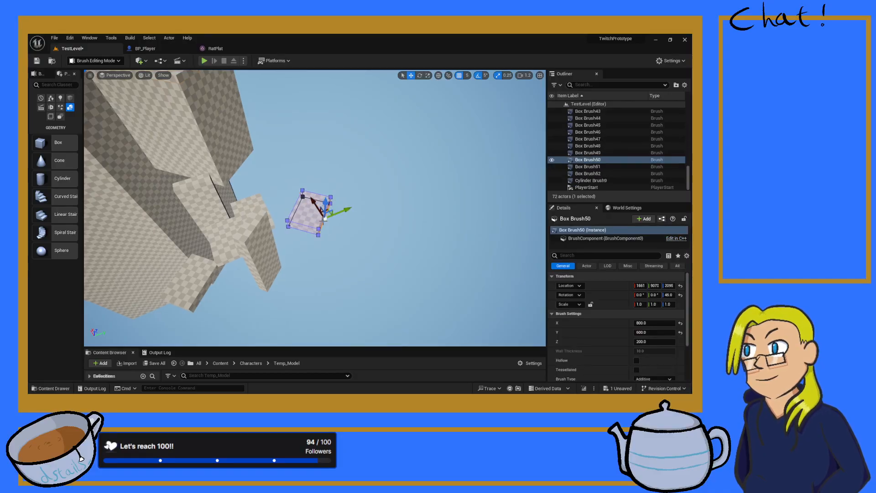
right_drag(323, 220, 297, 211)
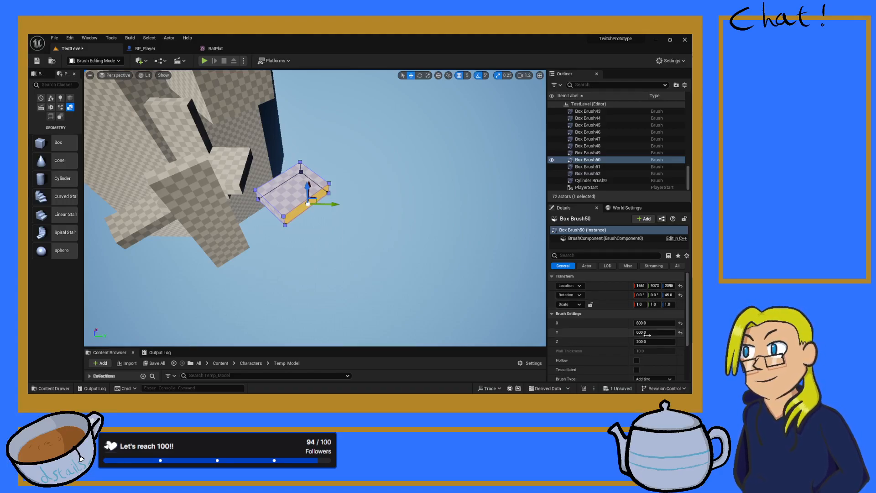
drag(647, 334, 702, 334)
right_drag(360, 256, 438, 255)
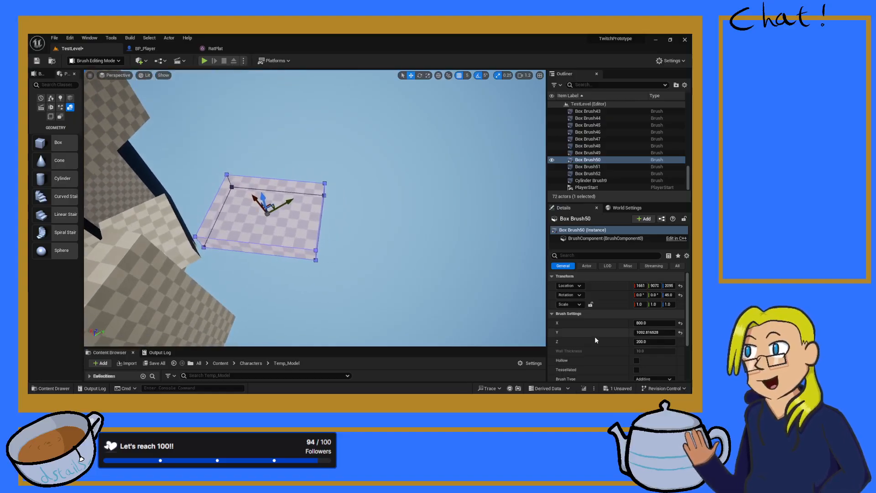
click(666, 332)
text(1400)
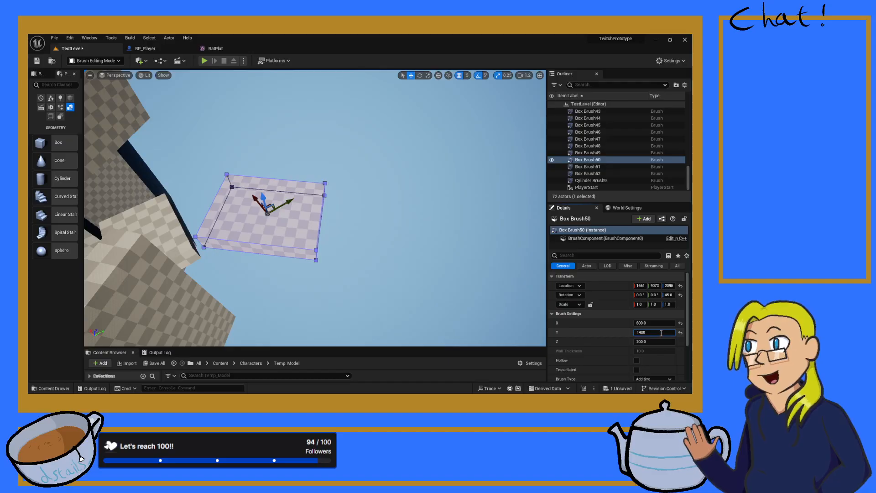
key(Return)
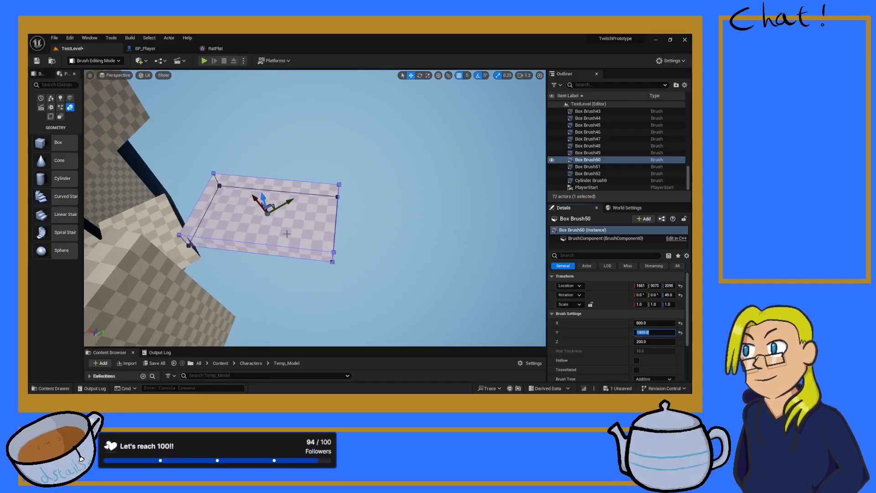
- Move the widened platform away from the tower along Y to about 9701 and raise it to about Z 2100
drag(267, 212, 319, 216)
mouse_move(319, 217)
right_down()
mouse_move(249, 194)
mouse_move(274, 173)
mouse_move(373, 279)
mouse_move(317, 211)
mouse_move(286, 206)
right_up()
drag(314, 187, 314, 177)
mouse_move(315, 177)
right_down()
mouse_move(274, 175)
mouse_move(314, 160)
mouse_move(319, 139)
mouse_move(323, 157)
mouse_move(317, 130)
mouse_move(323, 180)
mouse_move(338, 181)
mouse_move(323, 182)
right_up()
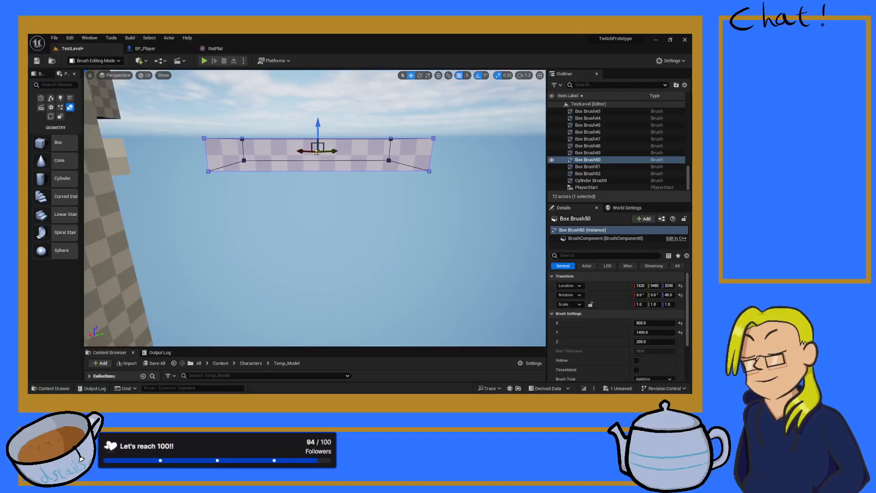
drag(316, 151, 358, 152)
right_drag(359, 153, 337, 143)
key(s)
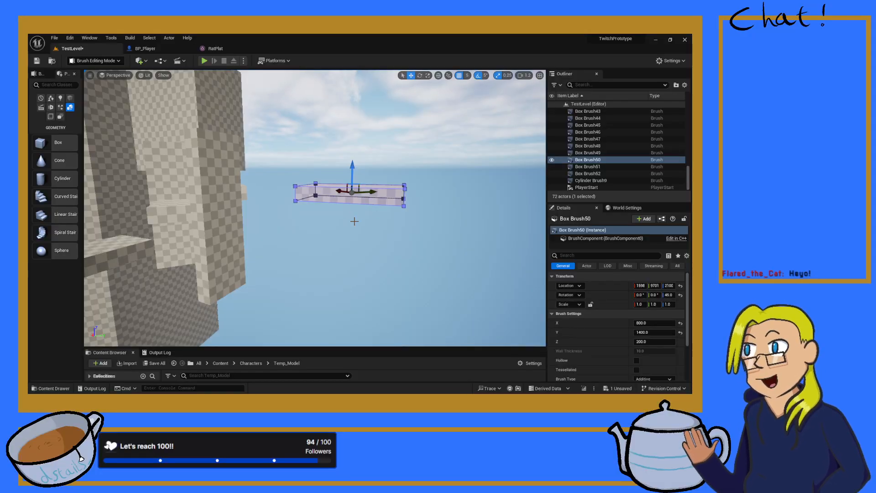
- Examine the widened platform's distance and height relative to the towers, wall and neighbouring platforms from several sides
mouse_move(439, 191)
right_down()
mouse_move(406, 178)
mouse_move(151, 187)
right_up()
key(w)
key(w)
scroll(315, 208, up, 3)
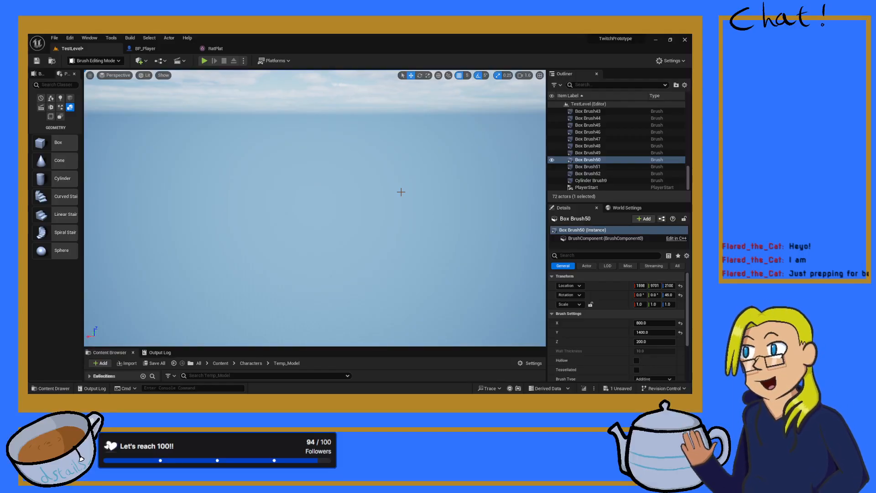
mouse_move(400, 191)
right_down()
mouse_move(314, 192)
mouse_move(290, 168)
mouse_move(450, 167)
mouse_move(422, 159)
mouse_move(401, 196)
mouse_move(472, 242)
right_up()
key(w)
key(w)
key(s)
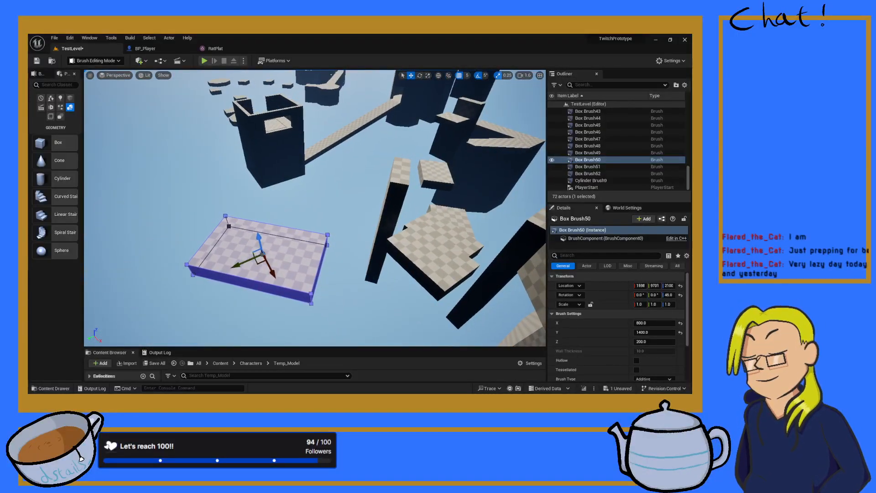
key(a)
right_drag(401, 192, 416, 204)
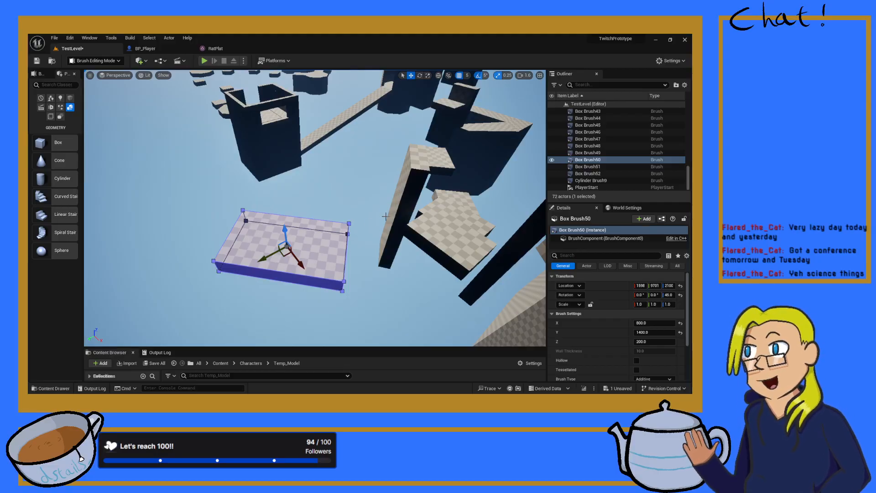
mouse_move(329, 215)
right_down()
mouse_move(315, 206)
mouse_move(205, 198)
mouse_move(182, 224)
mouse_move(155, 228)
mouse_move(101, 215)
mouse_move(119, 224)
right_up()
key(w)
key(d)
key(w)
key(s)
key(s)
mouse_move(314, 208)
right_down()
mouse_move(310, 192)
mouse_move(326, 194)
mouse_move(319, 193)
mouse_move(326, 222)
right_up()
key(w)
key(s)
key(d)
key(w)
key(s)
key(w)
key(w)
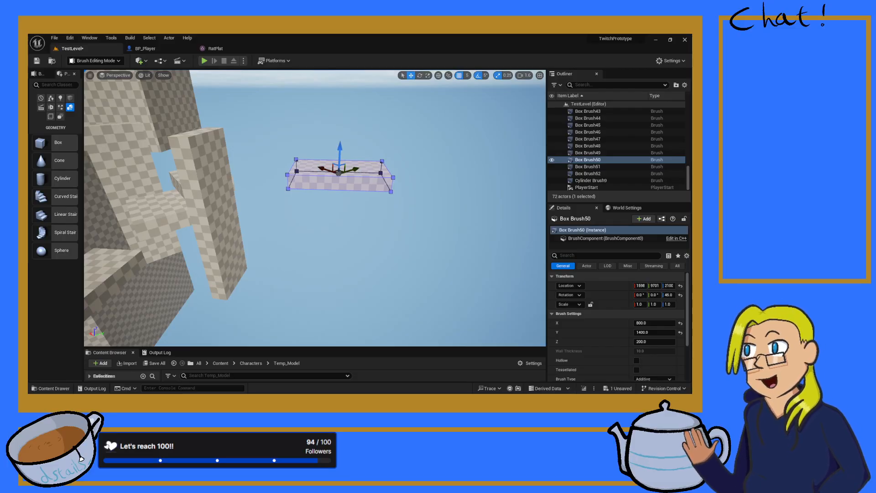
mouse_move(353, 213)
right_down()
mouse_move(321, 209)
mouse_move(361, 212)
right_up()
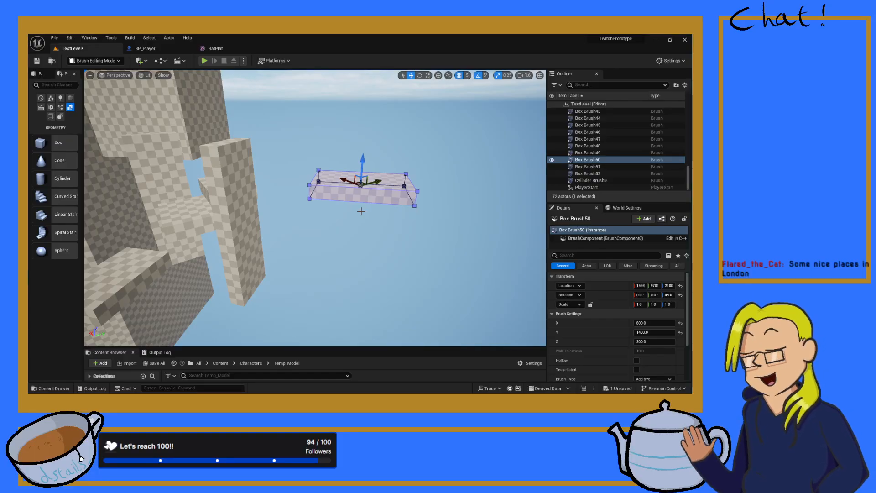
mouse_move(362, 211)
right_down()
mouse_move(388, 242)
mouse_move(372, 201)
mouse_move(381, 210)
mouse_move(379, 235)
mouse_move(374, 208)
mouse_move(372, 228)
mouse_move(388, 246)
mouse_move(370, 230)
mouse_move(365, 248)
mouse_move(356, 245)
mouse_move(360, 211)
mouse_move(352, 211)
mouse_move(367, 210)
right_up()
key(w)
key(w)
key(s)
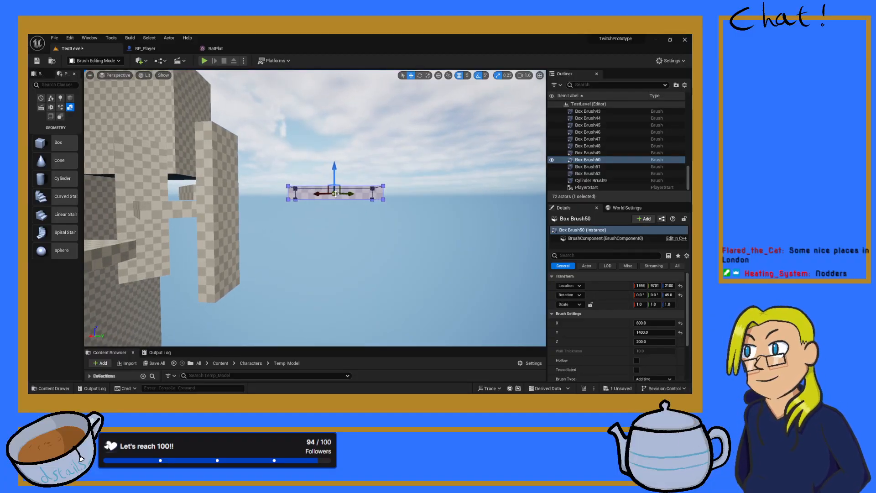
- Duplicate the widened platform and move the copy farther out in line with the original, leaving a gap between them
alt+drag(335, 193, 429, 193)
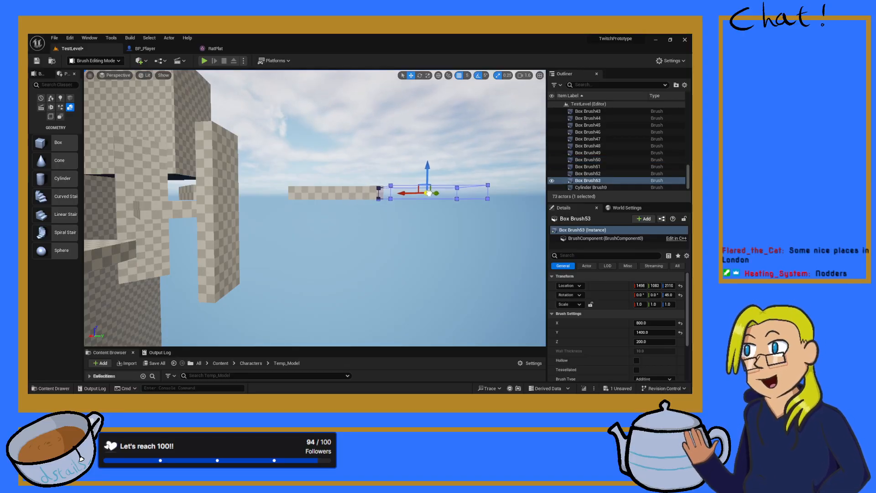
key(w)
mouse_move(428, 194)
right_down()
mouse_move(430, 180)
mouse_move(450, 190)
mouse_move(484, 246)
mouse_move(511, 256)
mouse_move(393, 191)
mouse_move(367, 188)
right_up()
key(s)
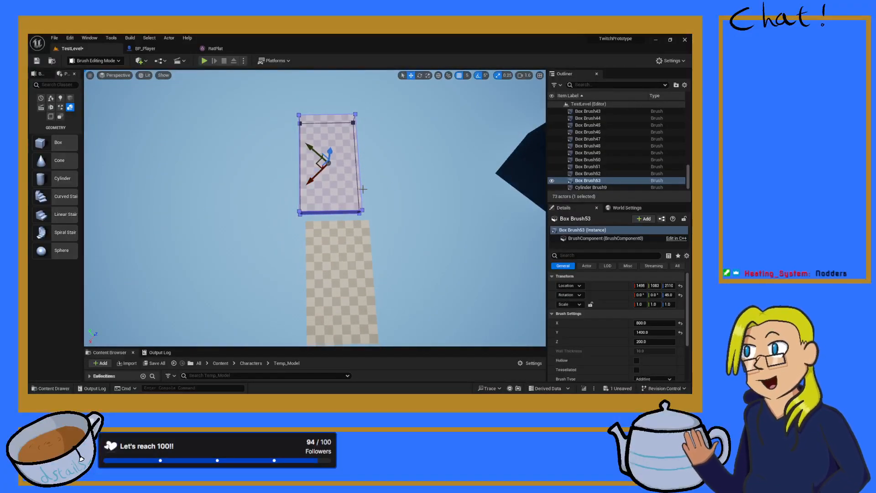
drag(312, 181, 338, 167)
mouse_move(328, 131)
mouse_down()
mouse_move(323, 122)
mouse_move(306, 123)
mouse_up()
- Set the copied platform's Y size to 200 and move the narrow block back toward the original platform
mouse_move(306, 124)
right_down()
mouse_move(469, 95)
mouse_move(451, 105)
mouse_move(365, 107)
mouse_move(310, 95)
right_up()
key(w)
key(s)
key(d)
click(650, 332)
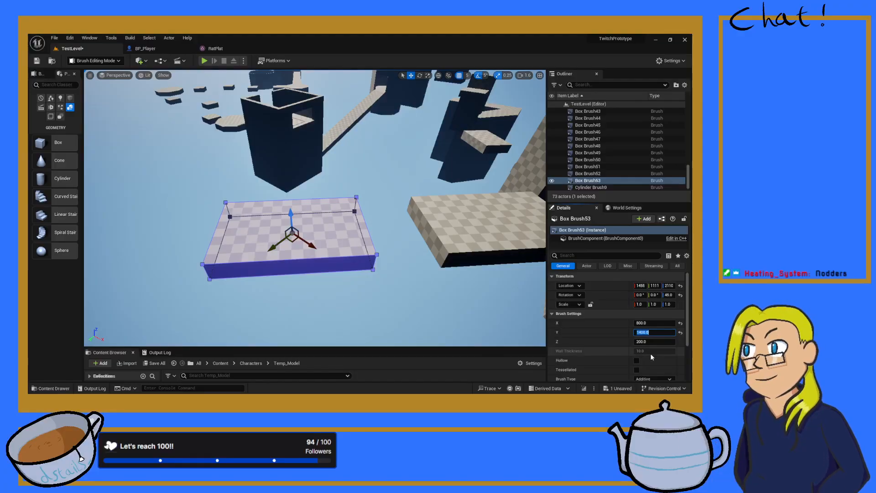
text(200)
key(Return)
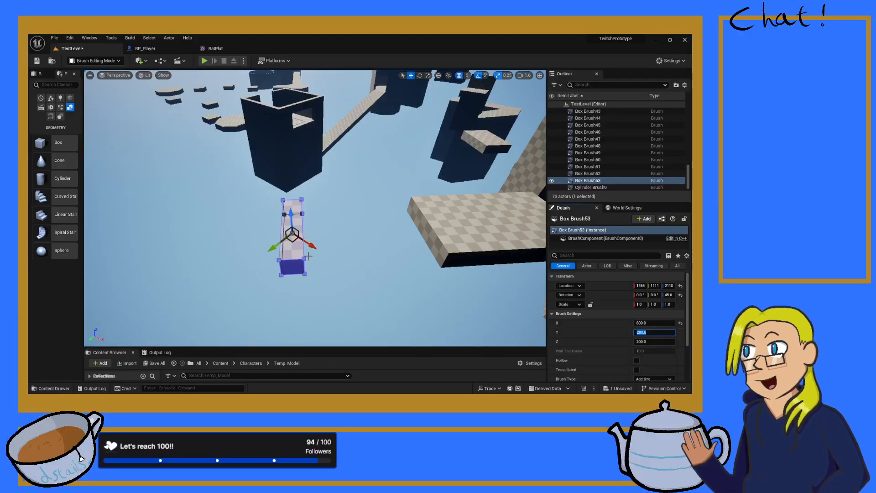
click(295, 233)
drag(294, 234, 351, 240)
- Set the narrow block's Z size to 1000
mouse_move(351, 239)
right_down()
mouse_move(410, 242)
mouse_move(468, 176)
mouse_move(625, 168)
mouse_move(616, 100)
right_up()
key(w)
key(a)
key(d)
click(654, 341)
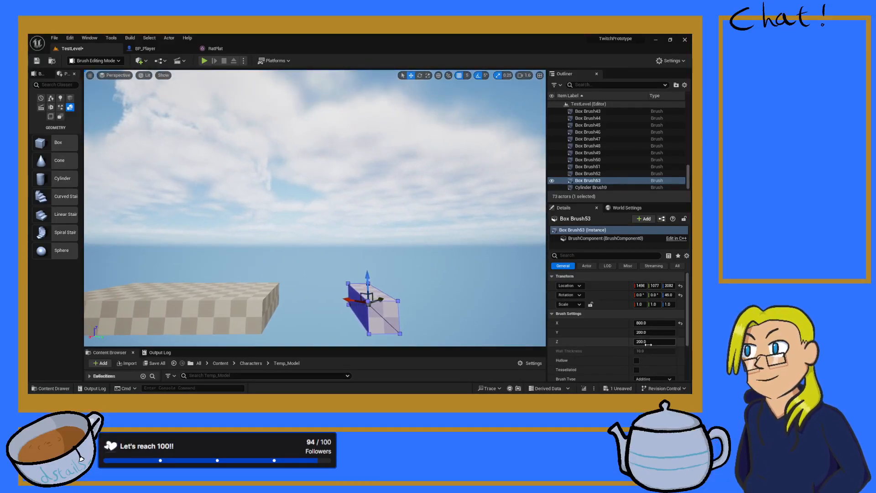
text(1000)
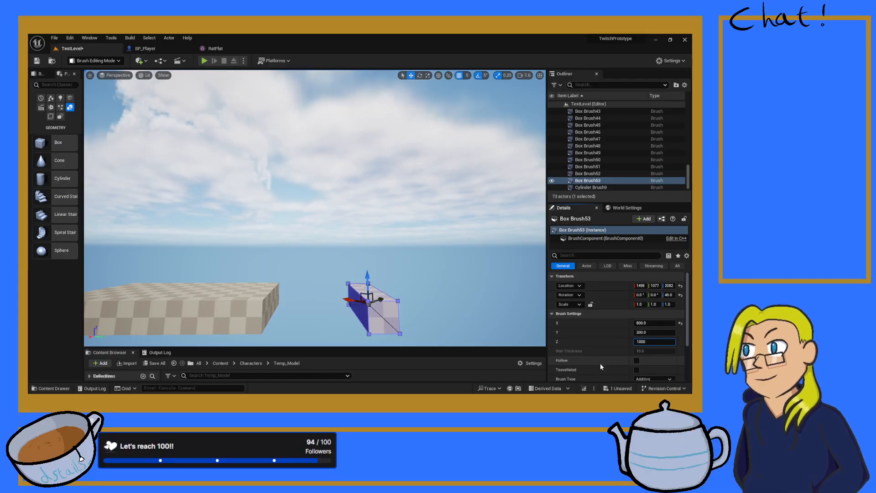
key(Return)
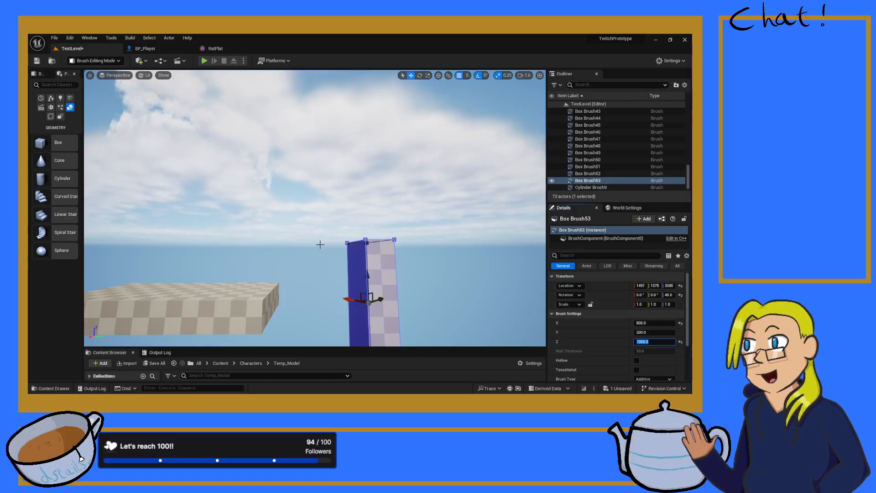
- Set the narrow block's Z size to 1200, making it a tall wall beyond the platform
mouse_move(307, 236)
right_down()
mouse_move(307, 296)
mouse_move(303, 285)
right_up()
key(s)
click(635, 341)
text(1)
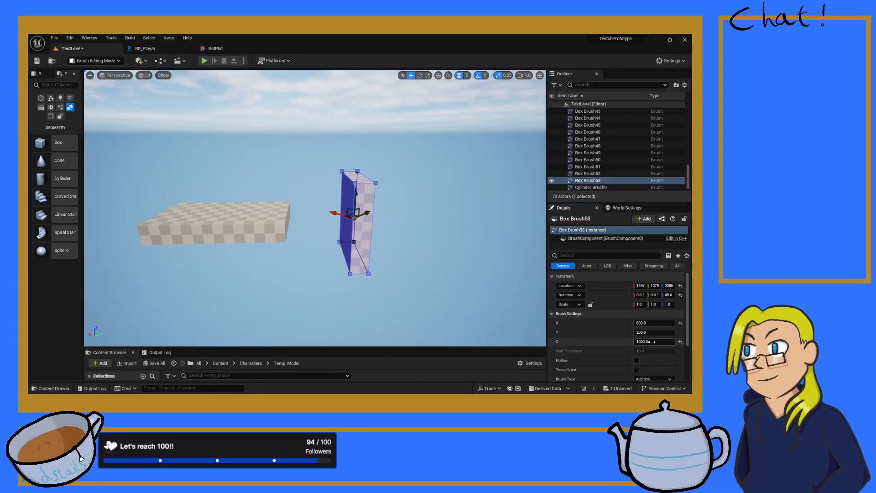
text(200)
key(Return)
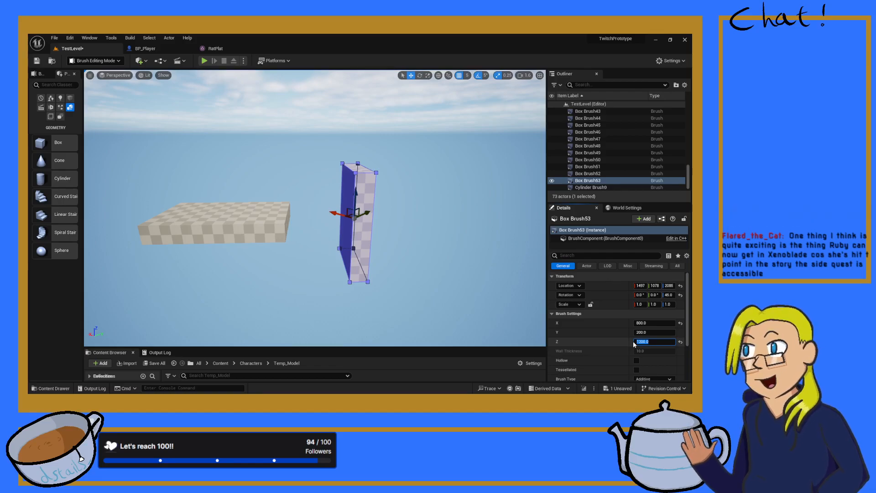
- Reselect the tall wall and raise it to about Z 2730
click(413, 234)
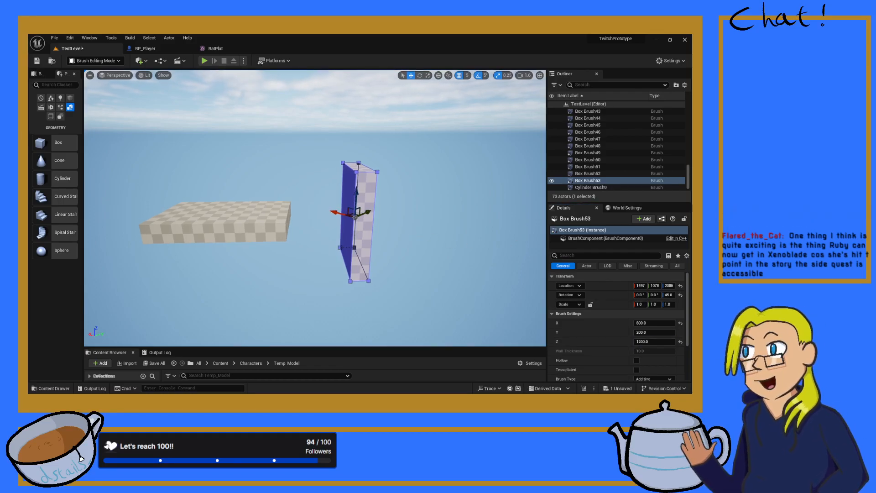
click(412, 236)
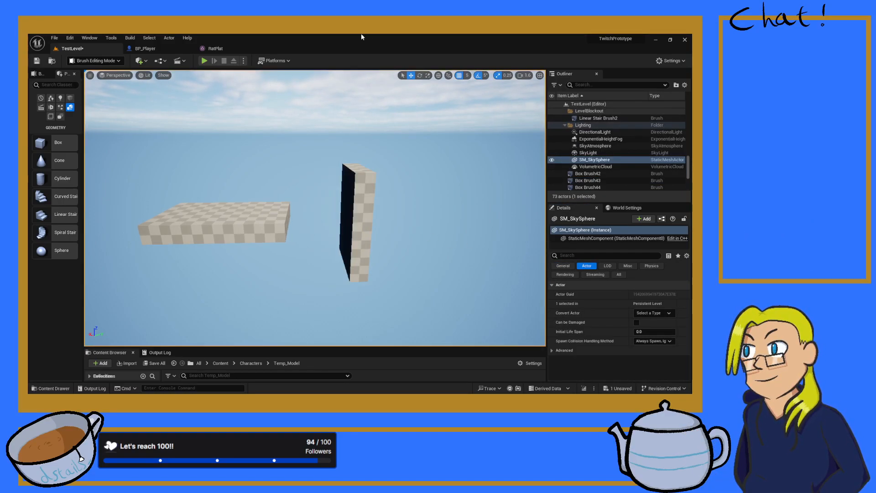
click(351, 201)
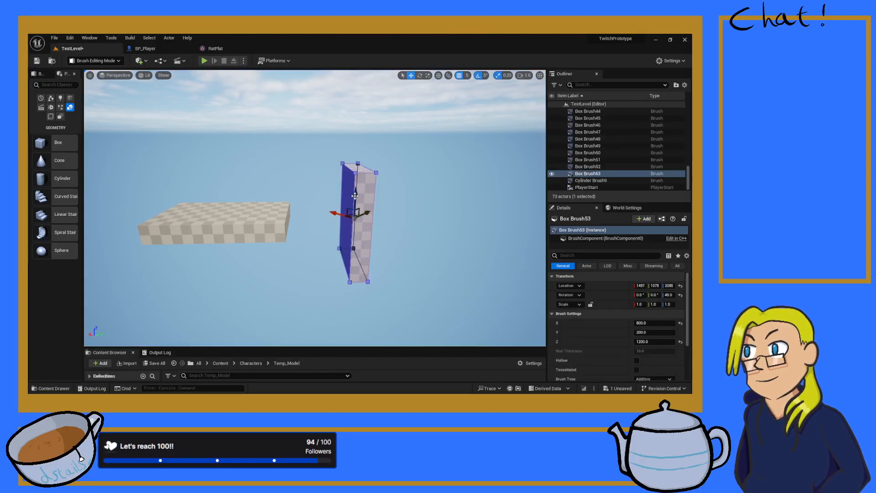
drag(354, 182, 356, 138)
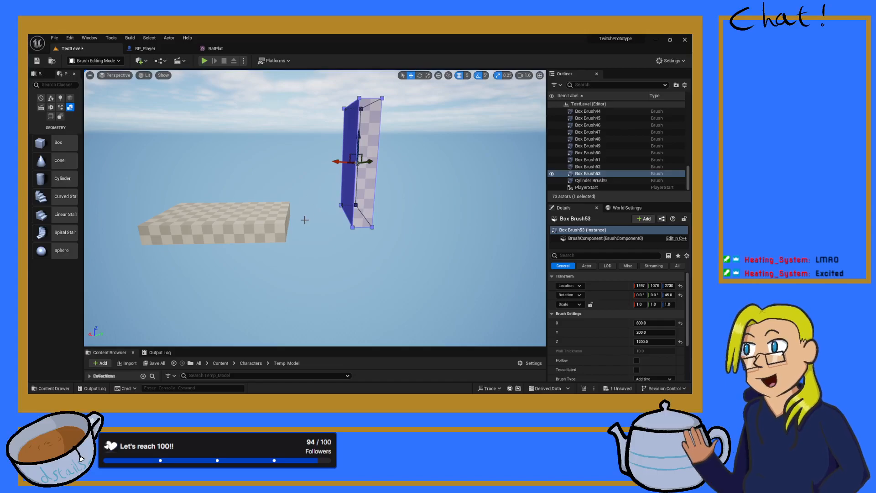
- Duplicate the tall wall, place the copy parallel to it near the platform's edge, and raise the copy to about Z 3294
mouse_move(295, 205)
right_down()
mouse_move(296, 159)
mouse_move(291, 238)
mouse_move(292, 196)
right_up()
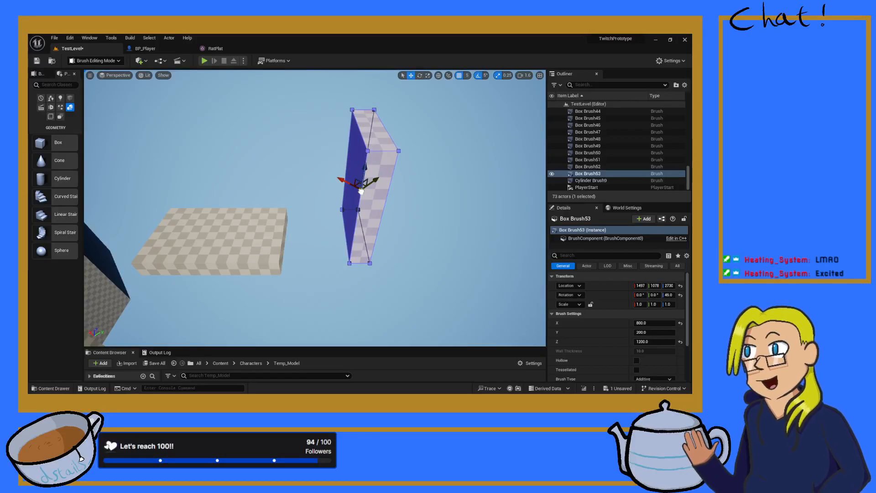
key(ctrl+d)
drag(360, 191, 295, 188)
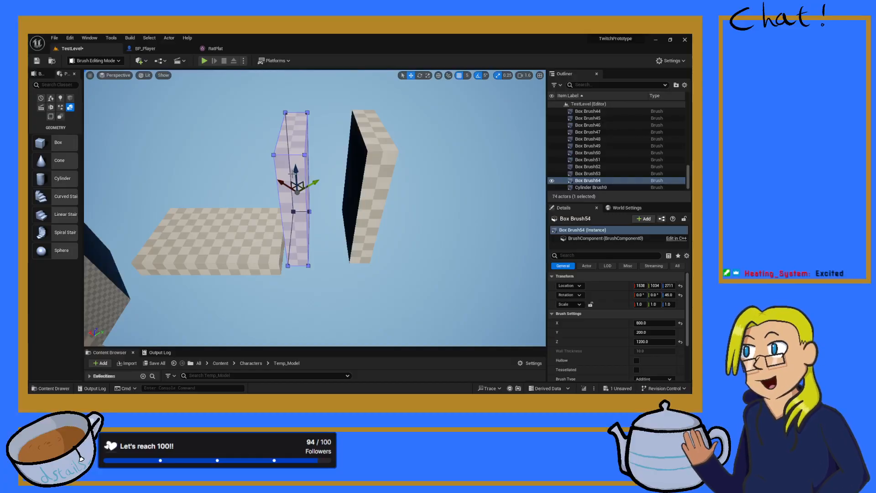
scroll(295, 185, up, 1)
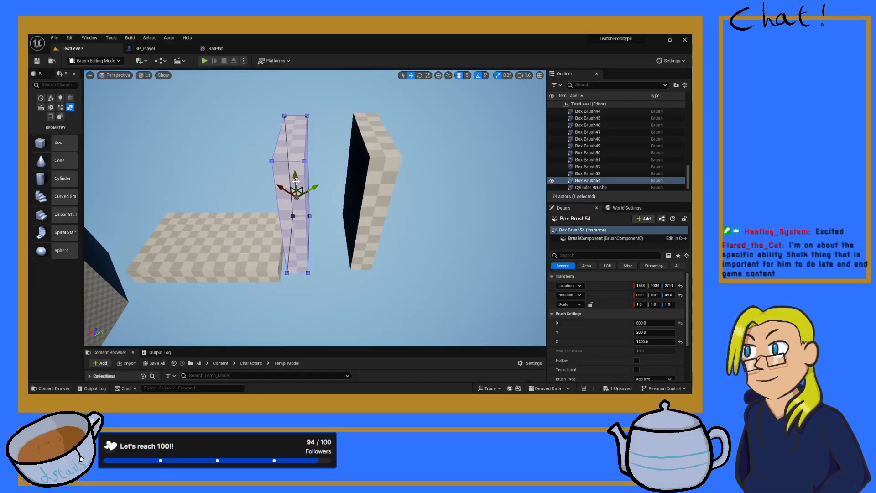
drag(296, 181, 291, 104)
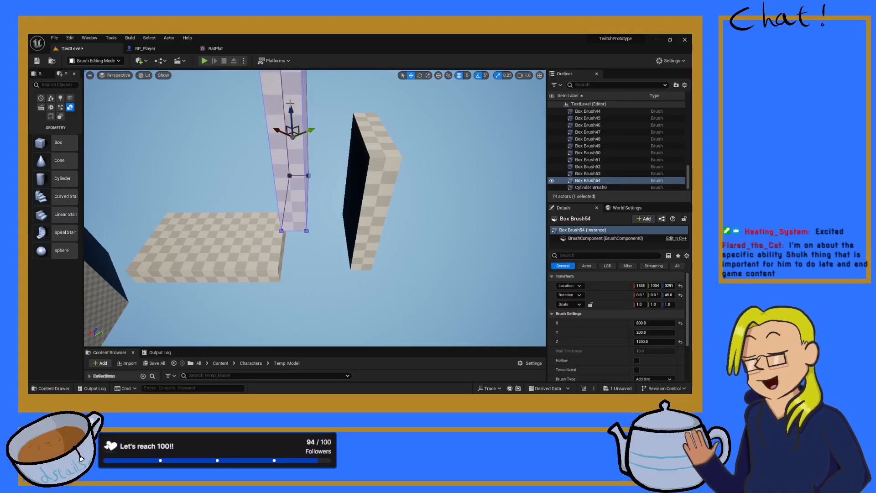
drag(293, 134, 302, 136)
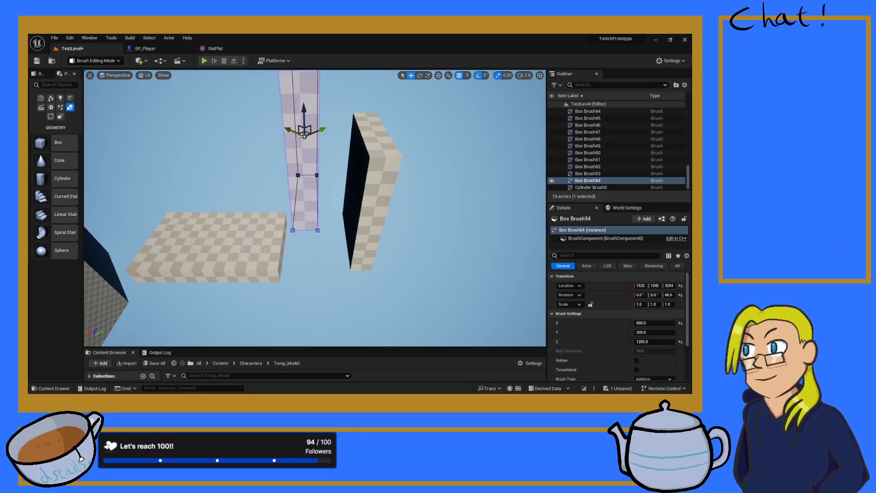
- Select the outer wall's top face in brush edit mode and pull it up to make the wall taller
mouse_move(215, 96)
right_down()
mouse_move(200, 82)
mouse_move(178, 94)
mouse_move(159, 75)
mouse_move(283, 201)
mouse_move(294, 226)
right_up()
key(s)
key(a)
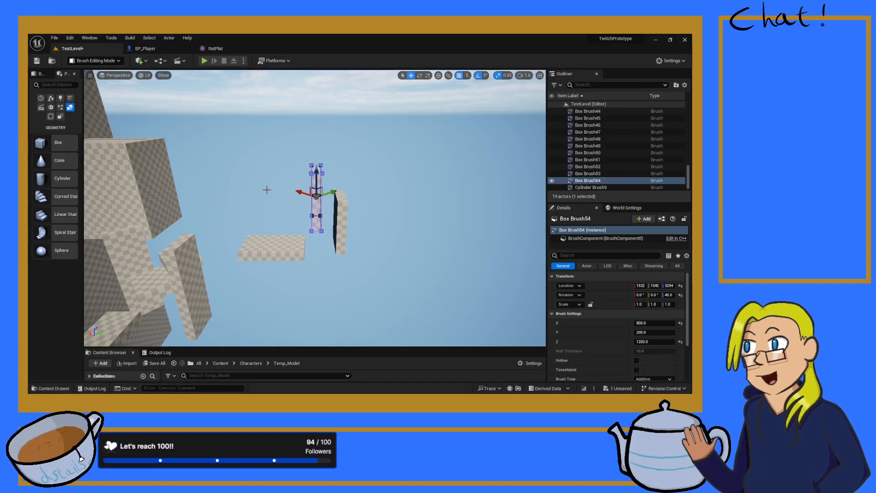
right_drag(413, 180, 339, 178)
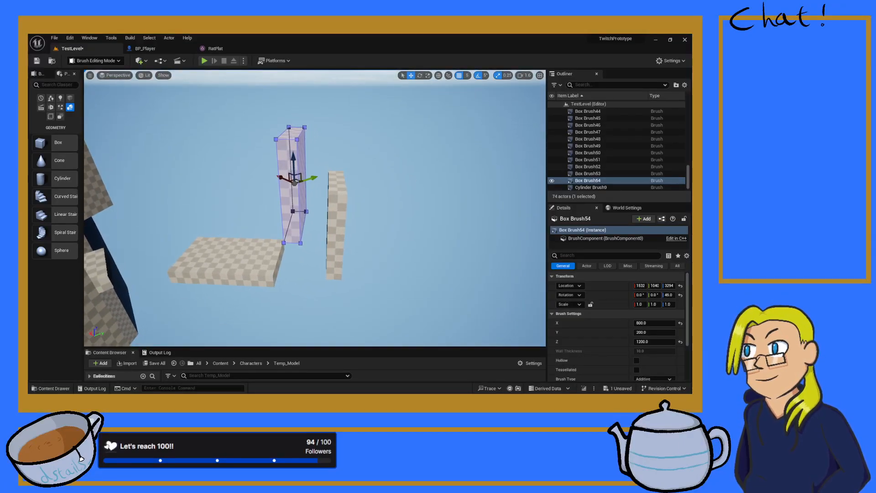
click(340, 179)
click(340, 179)
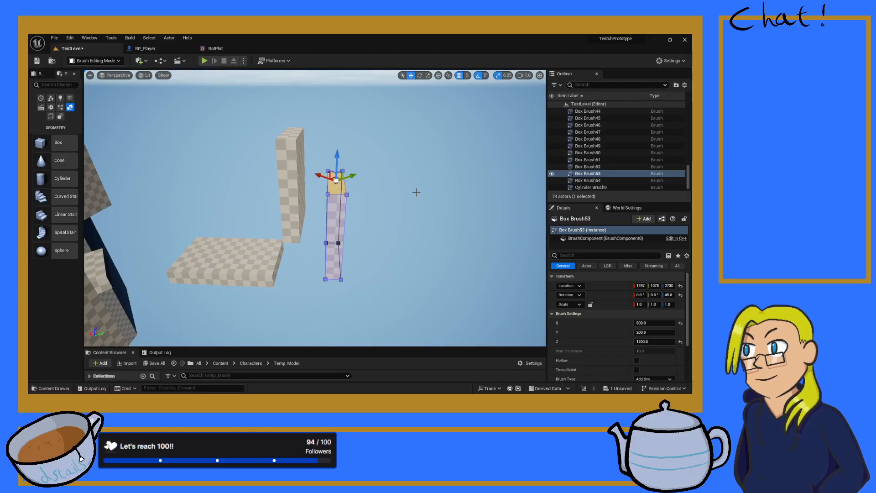
click(41, 75)
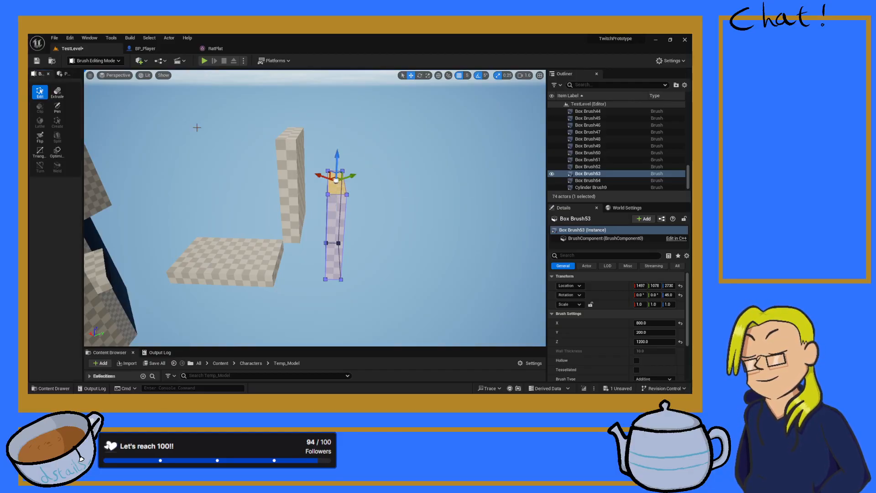
drag(342, 158, 331, 103)
- Fine-tune the outer wall's top face so it sits about level with the top of the inner wall
key(w)
mouse_move(330, 104)
right_down()
mouse_move(325, 74)
mouse_move(402, 92)
mouse_move(436, 110)
mouse_move(481, 82)
right_up()
key(a)
key(s)
key(w)
key(a)
key(s)
key(a)
key(s)
key(w)
key(e)
right_drag(327, 131, 328, 129)
key(s)
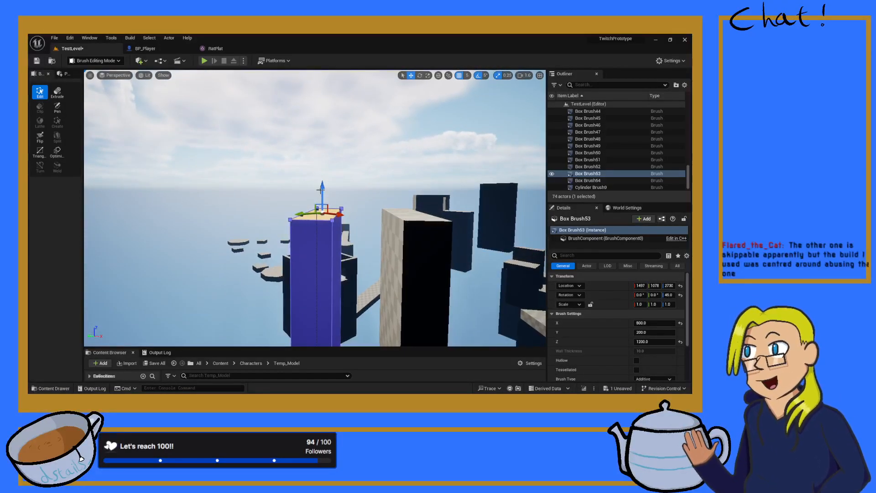
drag(322, 190, 314, 188)
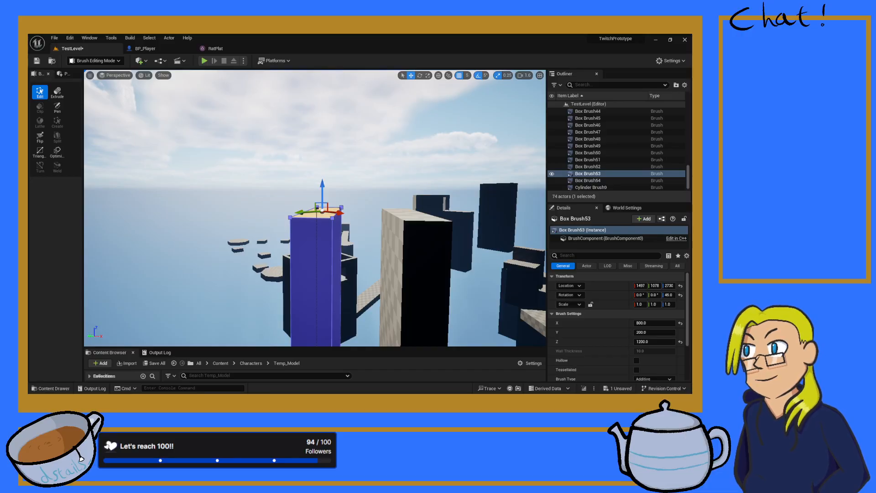
- Examine the extended outer wall's height and spacing relative to the inner wall and the platform from several sides
mouse_move(405, 265)
right_down()
mouse_move(405, 315)
mouse_move(406, 301)
mouse_move(425, 288)
mouse_move(404, 261)
right_up()
key(d)
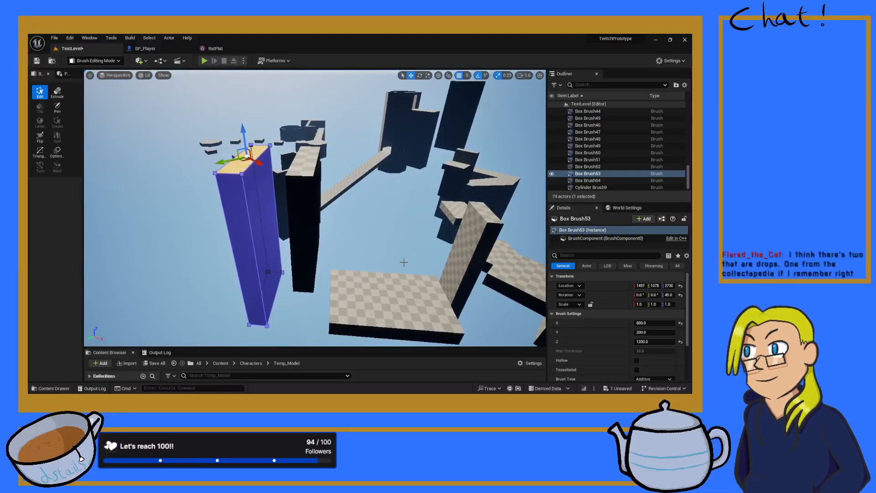
key(d)
mouse_move(349, 197)
right_down()
mouse_move(363, 228)
mouse_move(319, 226)
mouse_move(283, 182)
mouse_move(324, 224)
mouse_move(342, 228)
right_up()
key(w)
key(w)
key(s)
right_drag(318, 182, 318, 183)
key(d)
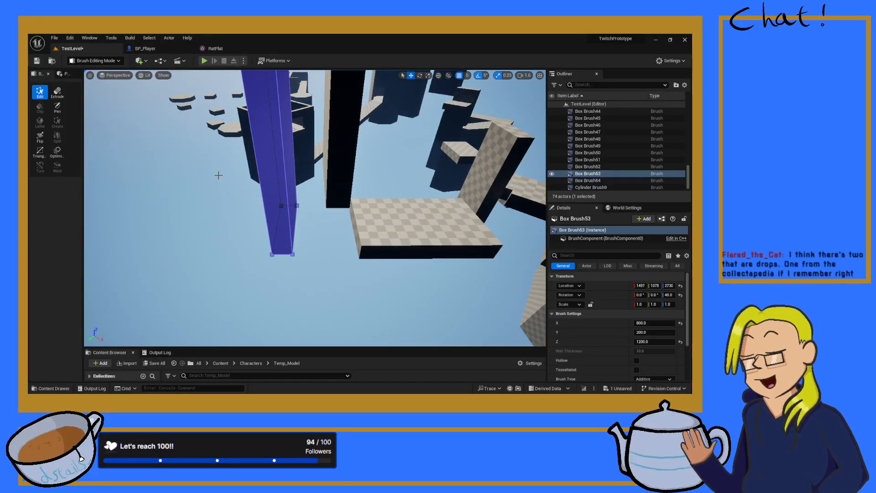
click(229, 235)
click(289, 197)
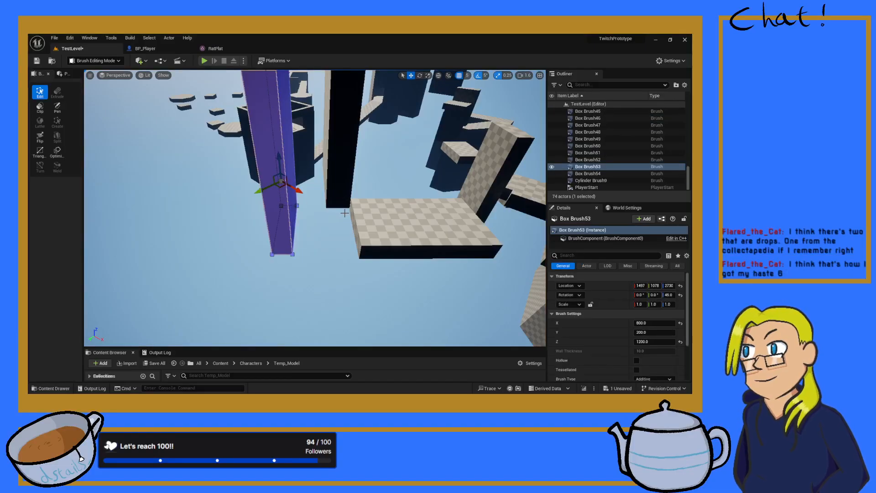
- Playtest from the platform by running and jumping at the tall walls, then stop the play session
click(410, 223)
key(alt+p)
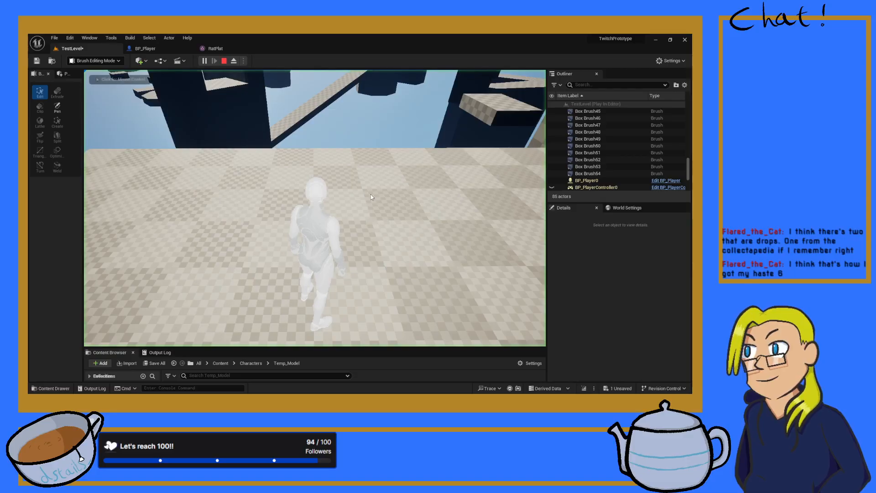
key(w)
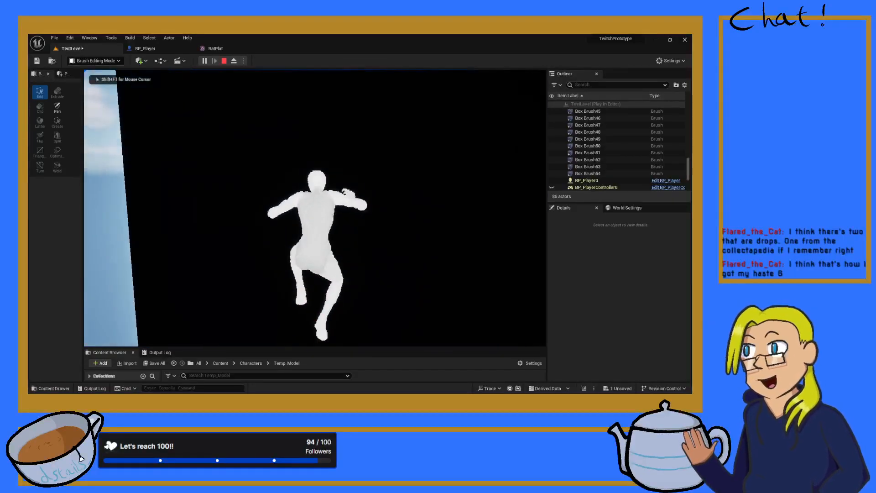
key(space)
key(Escape)
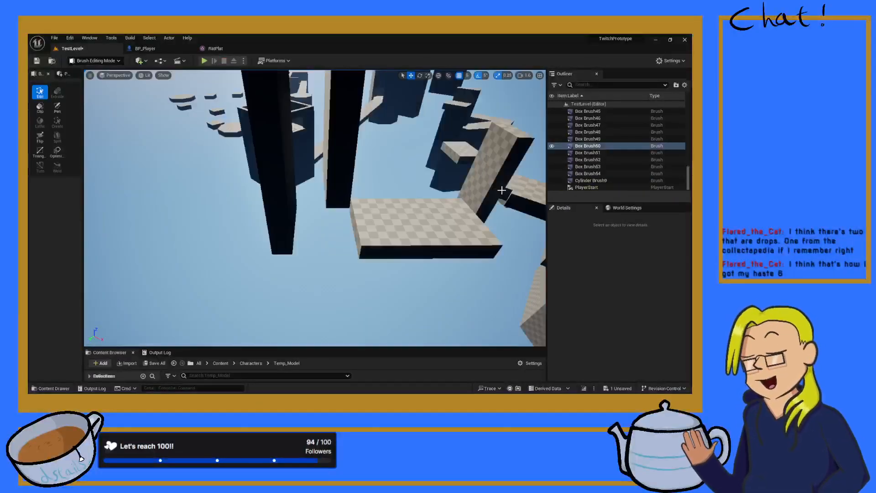
- Select the inner wall and lower it to about Z 3039
key(s)
mouse_move(365, 183)
right_down()
mouse_move(329, 189)
mouse_move(365, 228)
right_up()
click(321, 142)
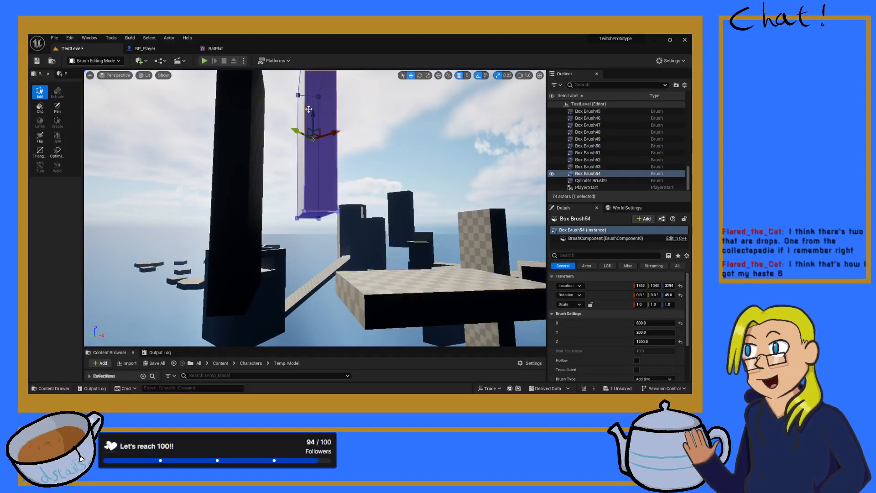
mouse_move(321, 142)
right_down()
mouse_move(321, 100)
mouse_move(333, 91)
mouse_move(316, 238)
mouse_move(346, 182)
mouse_move(338, 180)
right_up()
key(w)
key(s)
key(w)
key(a)
- Raise the inner wall's top face until it is about level with the top of the outer wall
click(319, 141)
mouse_move(319, 141)
right_down()
mouse_move(306, 146)
mouse_move(315, 95)
right_up()
key(s)
key(w)
scroll(306, 146, down, 3)
drag(367, 175, 373, 115)
mouse_move(374, 115)
right_down()
mouse_move(362, 97)
mouse_move(376, 137)
mouse_move(373, 103)
right_up()
key(w)
key(s)
key(s)
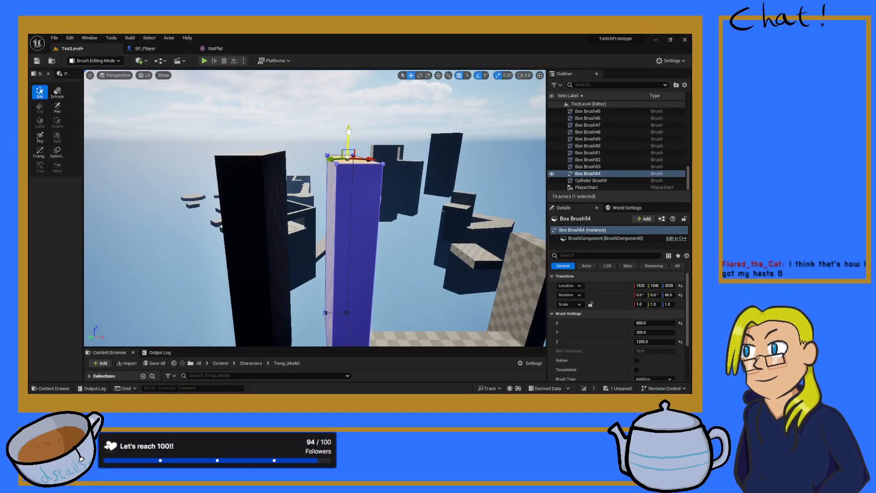
drag(356, 129, 358, 128)
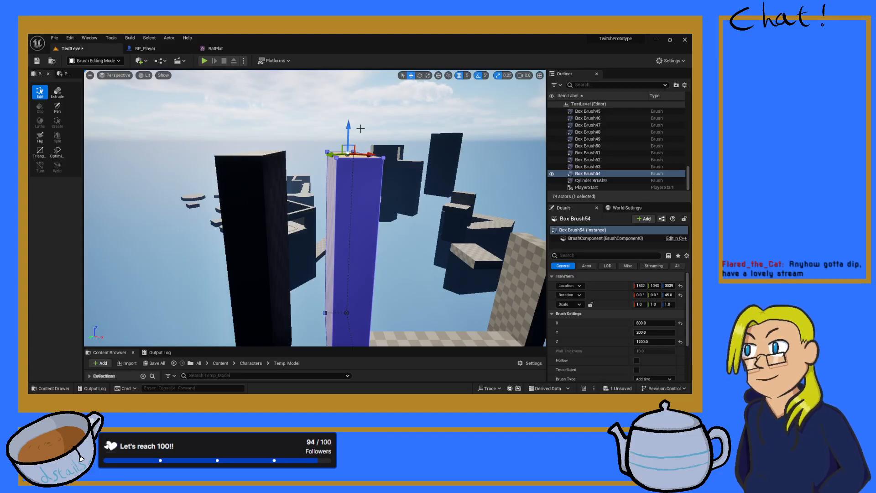
- Select the outer wall and nudge it slightly toward the inner wall
mouse_move(305, 226)
right_down()
mouse_move(301, 285)
mouse_move(338, 299)
mouse_move(308, 192)
mouse_move(246, 201)
mouse_move(262, 202)
mouse_move(237, 219)
mouse_move(216, 271)
right_up()
click(263, 202)
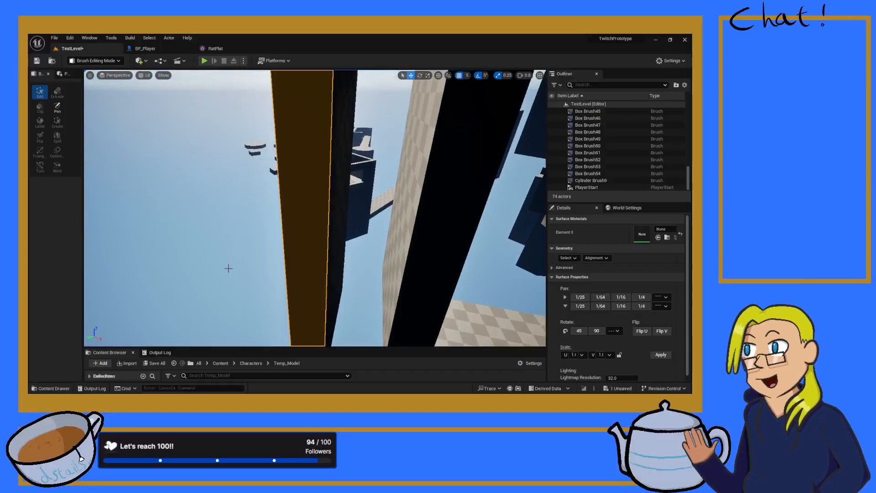
click(217, 271)
click(319, 248)
right_drag(319, 248, 301, 246)
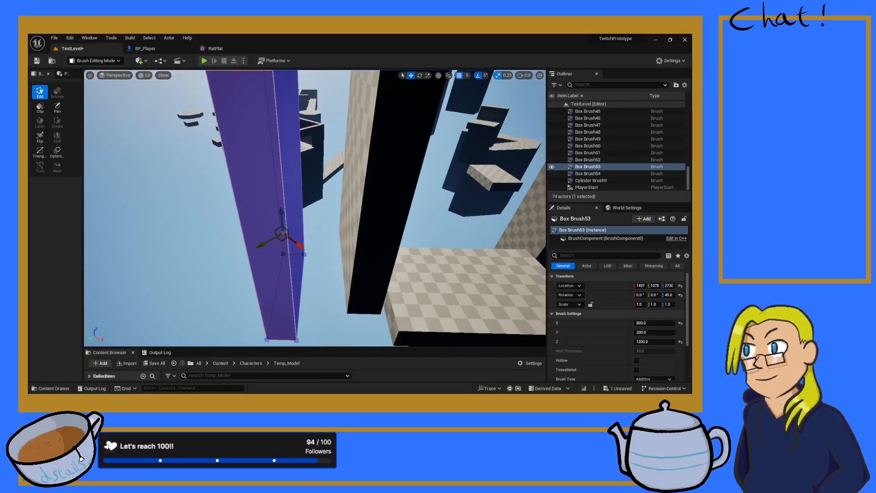
shift+drag(282, 232, 288, 234)
- Playtest the jump from the platform to the adjusted pair of walls and end the session
mouse_move(287, 235)
right_down()
mouse_move(278, 182)
mouse_move(224, 179)
mouse_move(238, 266)
right_up()
right_drag(351, 273, 350, 276)
right_drag(313, 208, 307, 207)
click(307, 207)
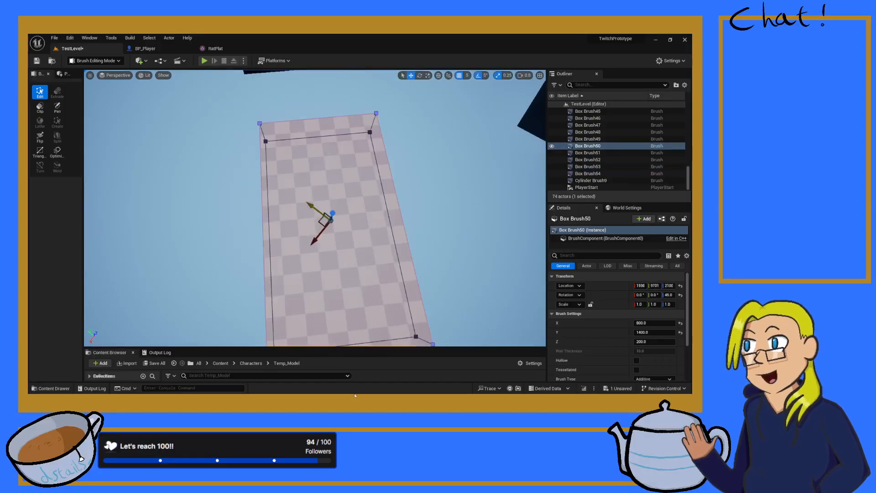
key(alt+p)
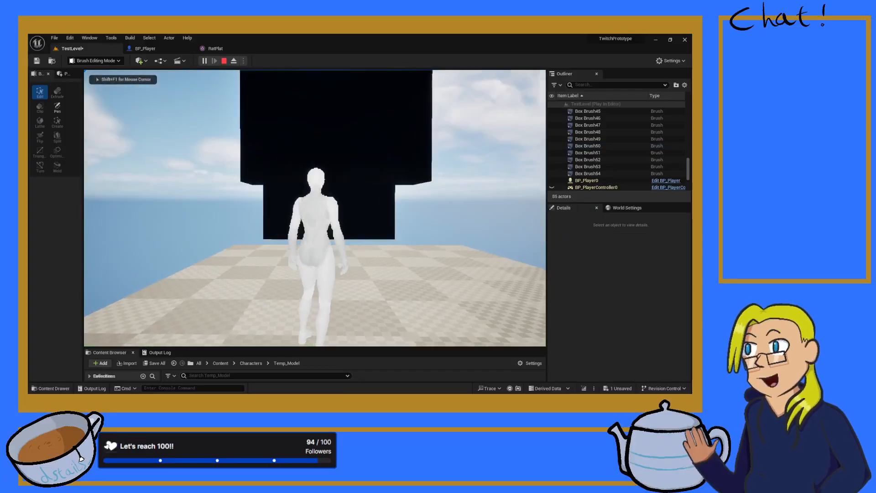
key(w)
key(space)
key(Escape)
- Select the inner tall wall beside the platform and raise it slightly
right_drag(315, 108, 307, 174)
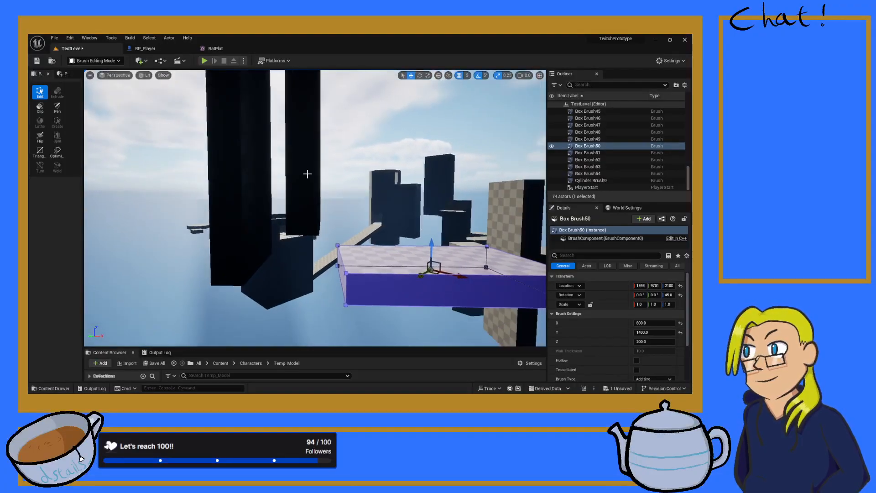
click(295, 177)
key(f)
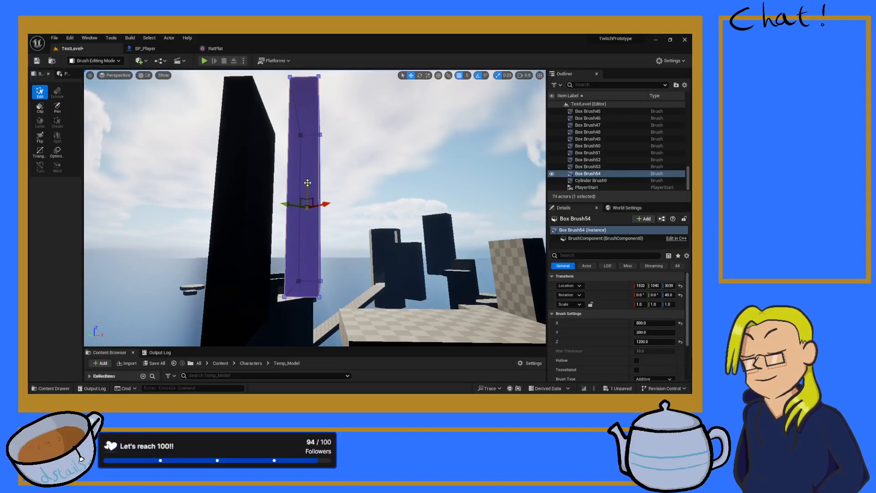
drag(309, 183, 311, 180)
mouse_move(310, 180)
right_down()
mouse_move(310, 195)
mouse_move(380, 243)
right_up()
mouse_move(334, 219)
right_down()
mouse_move(310, 219)
mouse_move(326, 219)
right_up()
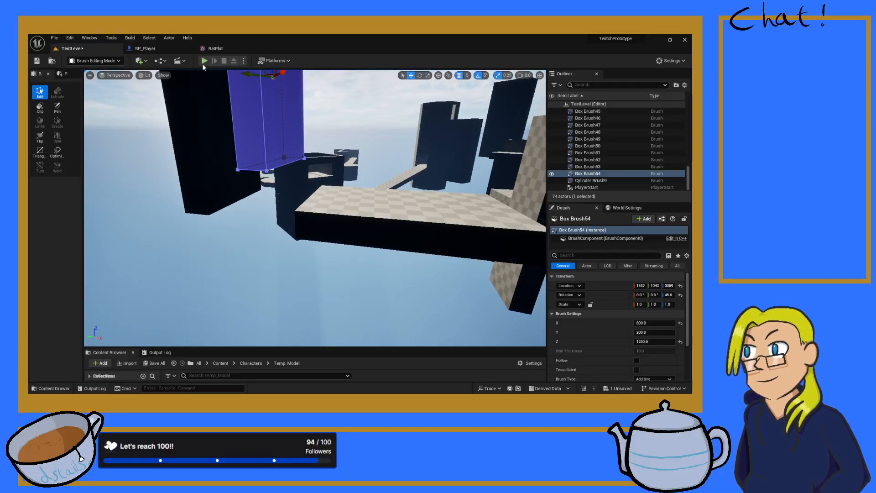
- Playtest the jump from the platform toward the raised inner wall, starting from the platform, and end the session
click(205, 61)
key(Escape)
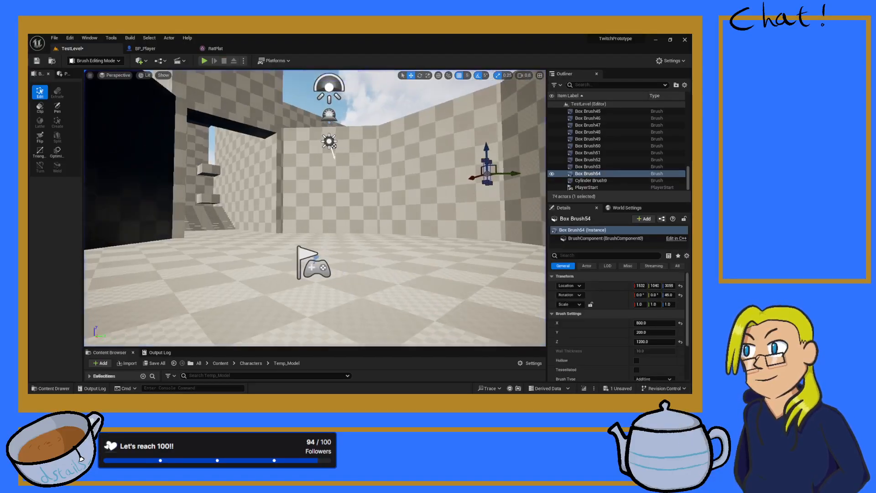
mouse_move(315, 208)
right_down()
mouse_move(337, 169)
mouse_move(347, 233)
mouse_move(378, 205)
mouse_move(406, 237)
right_up()
key(w)
scroll(315, 208, up, 1)
key(w)
right_drag(301, 259, 383, 298)
scroll(301, 259, down, 4)
click(303, 259)
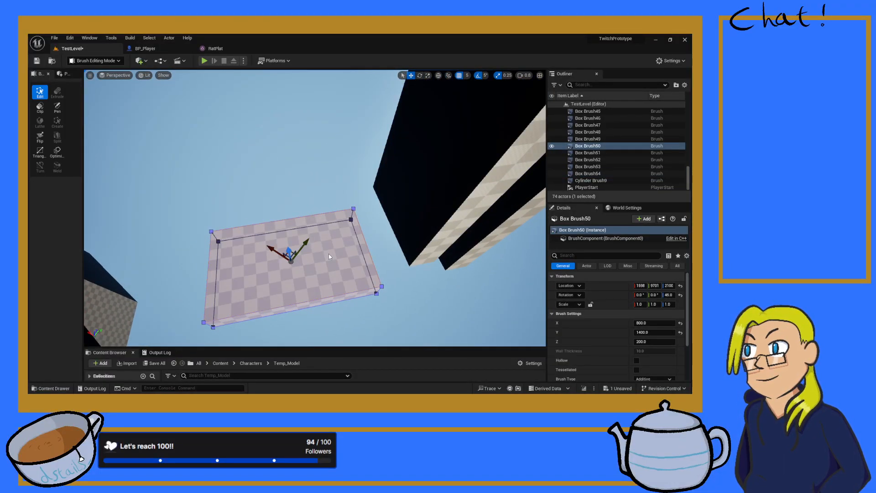
key(alt+p)
click(327, 254)
key(w)
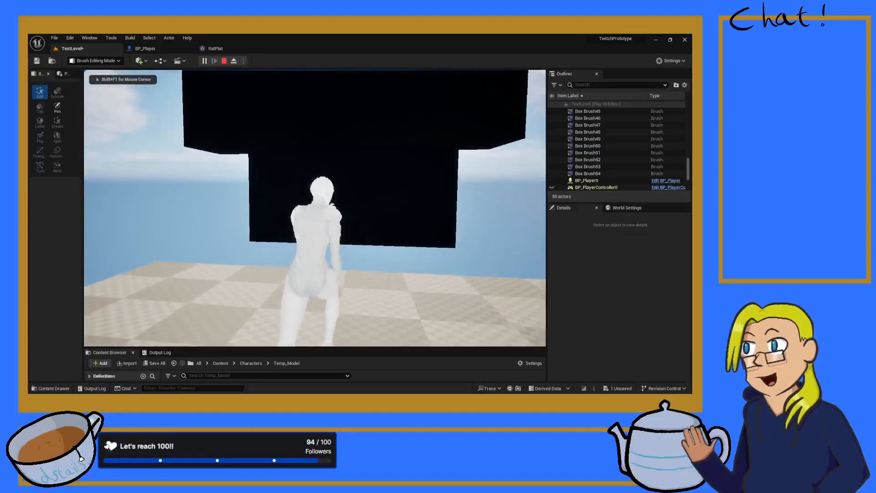
key(space)
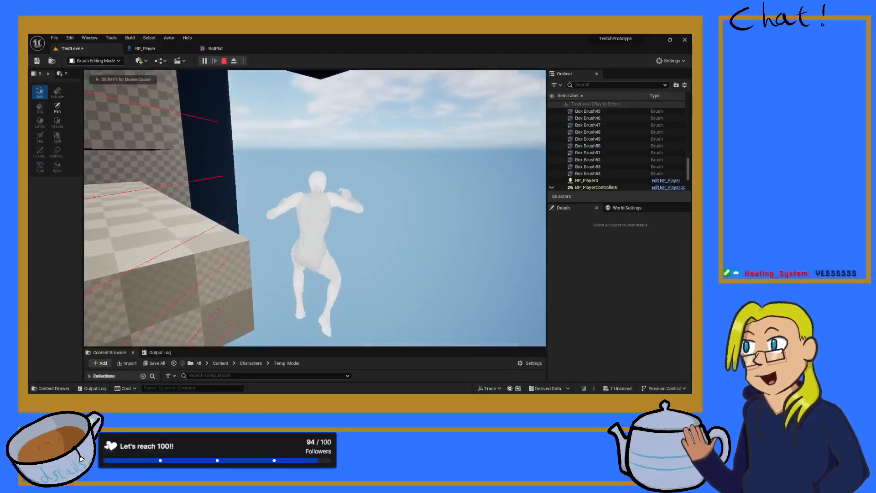
key(Escape)
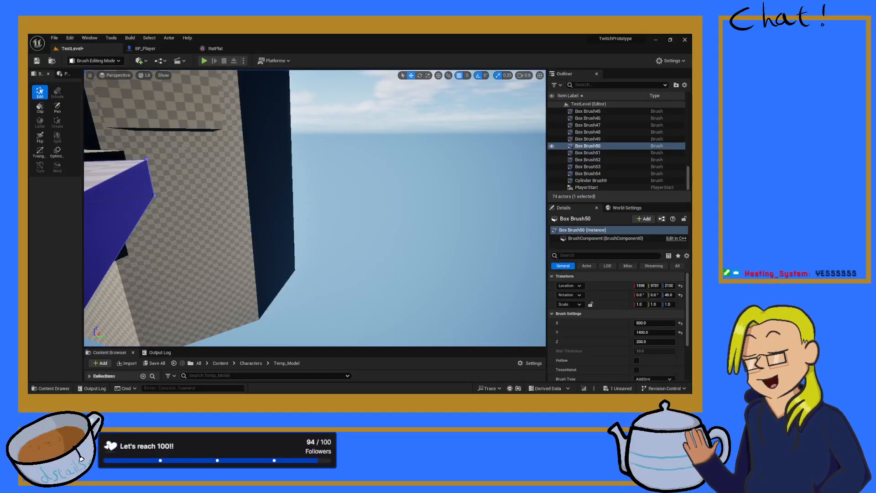
- Extrude the platform's end face toward the tall walls until it about reaches the outer wall
mouse_move(182, 145)
right_down()
mouse_move(260, 145)
mouse_move(170, 161)
mouse_move(141, 182)
right_up()
key(s)
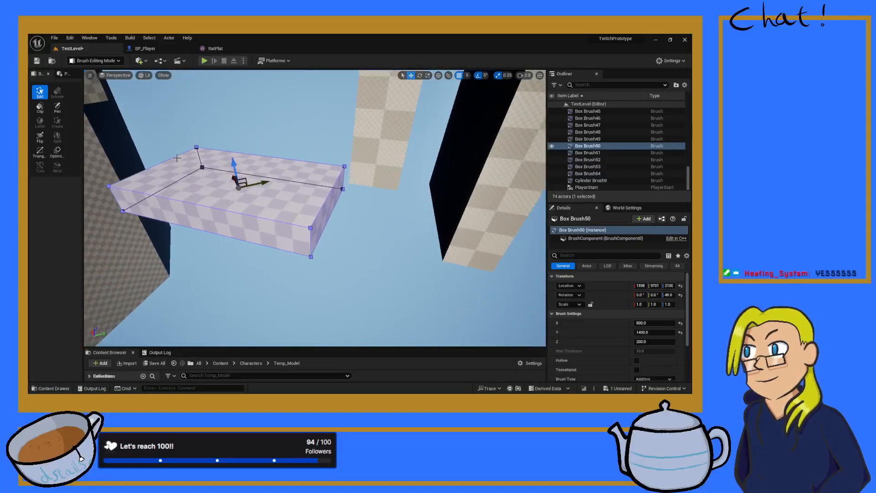
click(322, 223)
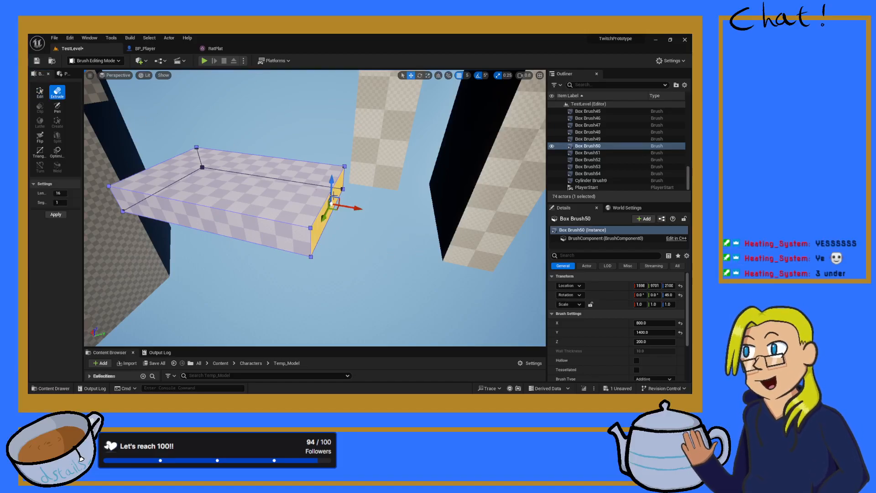
drag(350, 201, 456, 232)
mouse_move(395, 192)
right_down()
mouse_move(429, 219)
mouse_move(399, 182)
mouse_move(394, 192)
right_up()
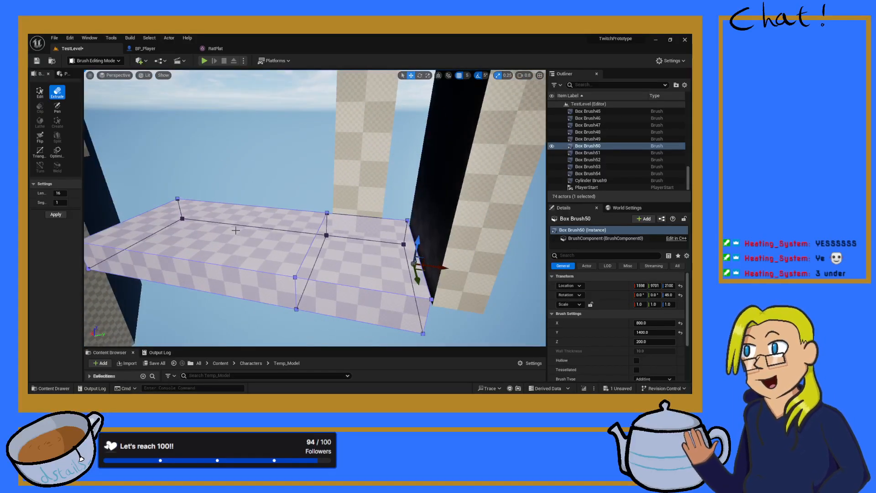
- Playtest wall jumping up between the two tall walls from the extended platform and end the session
right_drag(263, 181, 278, 232)
click(274, 230)
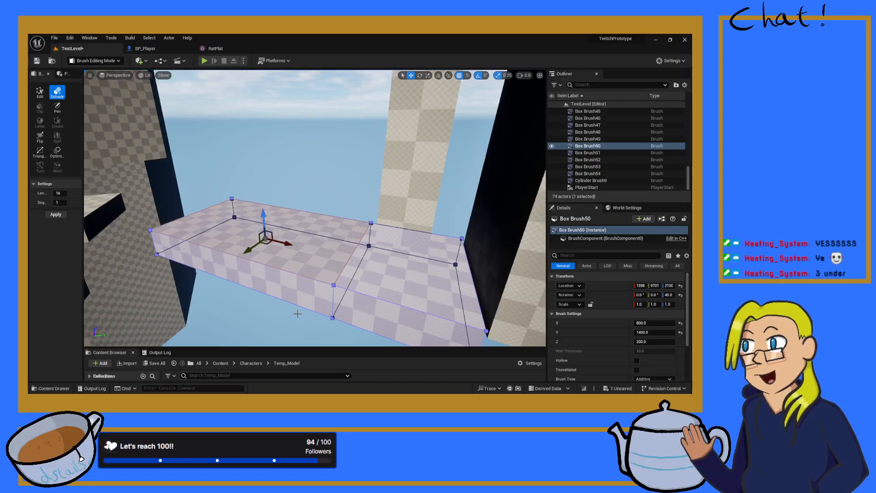
key(alt+p)
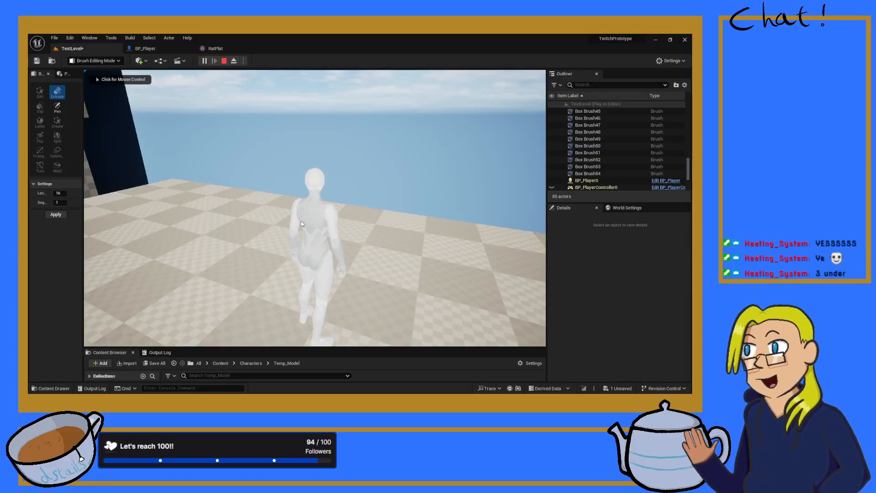
click(300, 221)
key(w)
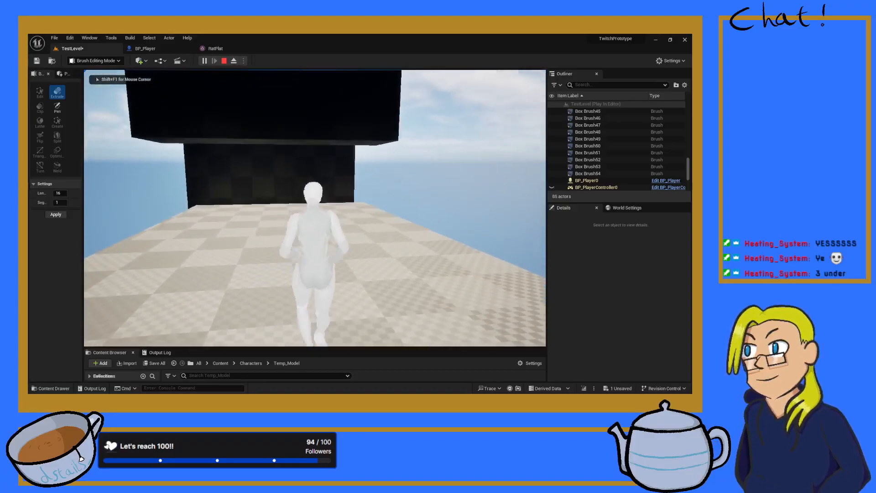
key(space)
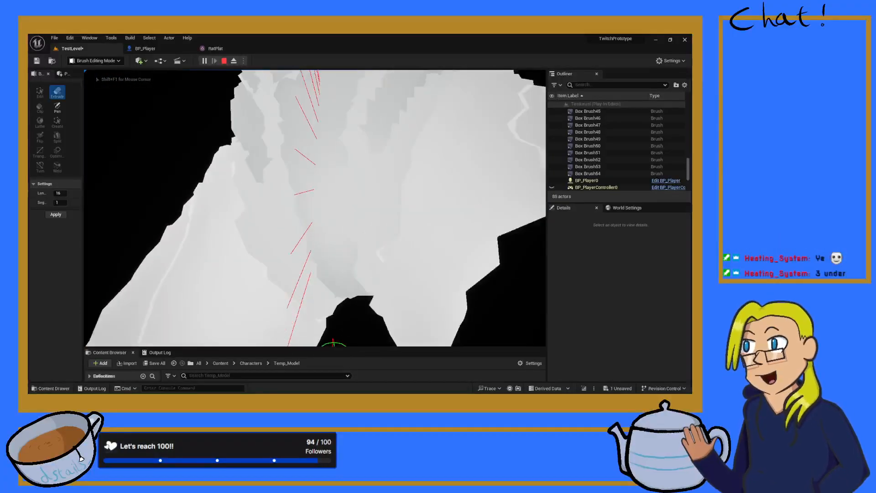
key(space)
key(space)
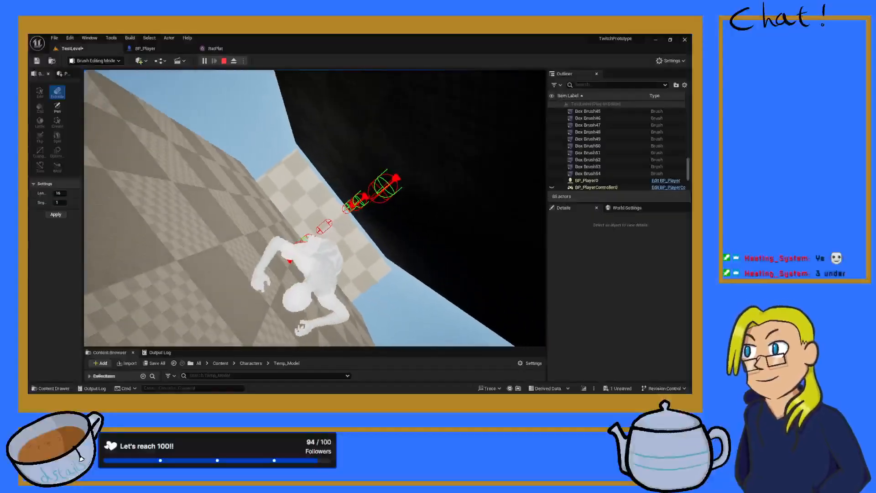
key(space)
key(space)
key(space)
key(space)
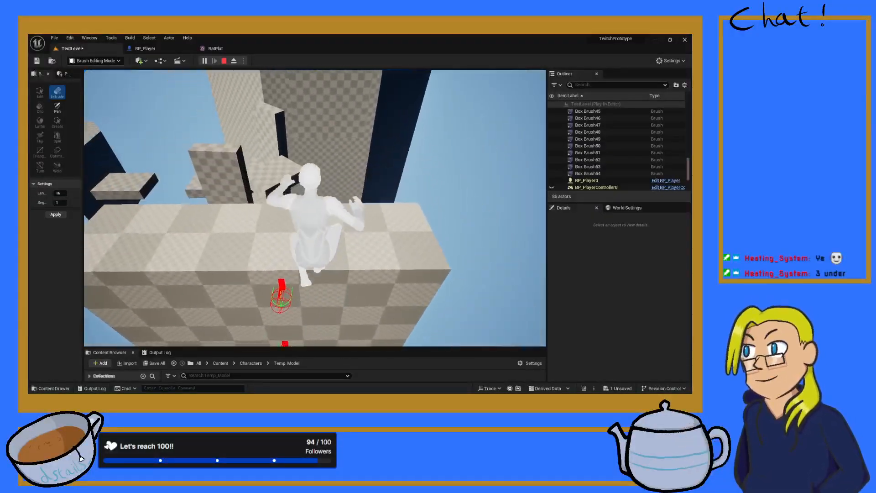
key(Escape)
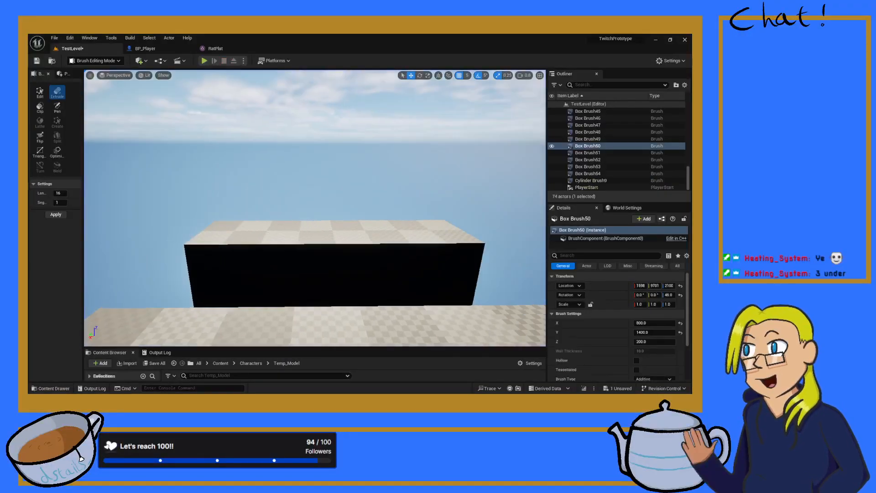
- Raise the outer wall's top face well above the top of the inner wall
key(s)
mouse_move(315, 208)
right_down()
mouse_move(326, 230)
mouse_move(365, 226)
mouse_move(360, 219)
right_up()
right_drag(489, 196, 474, 201)
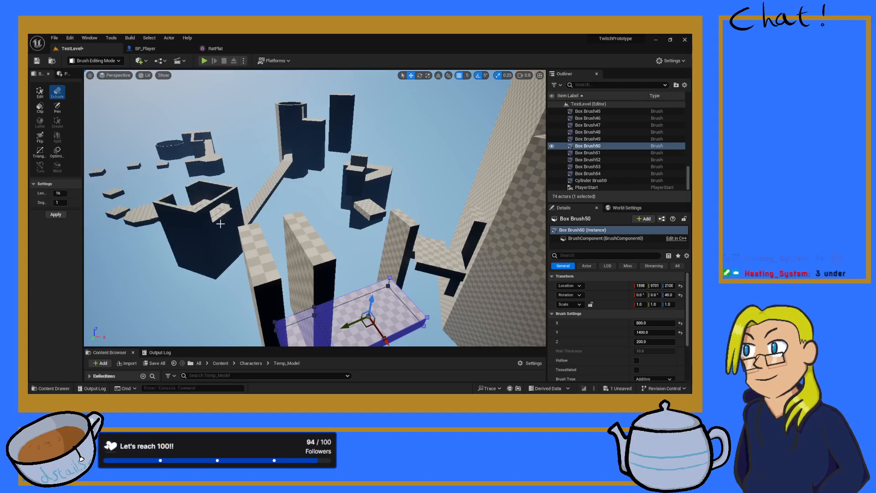
click(253, 232)
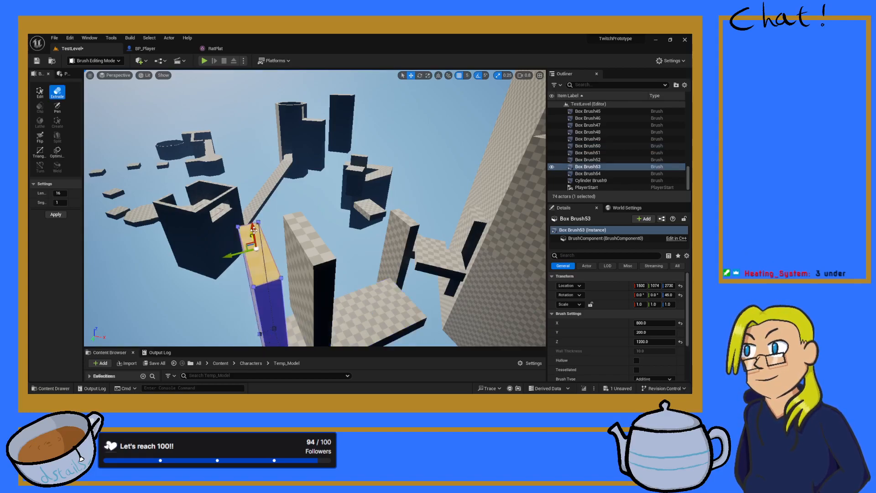
click(40, 91)
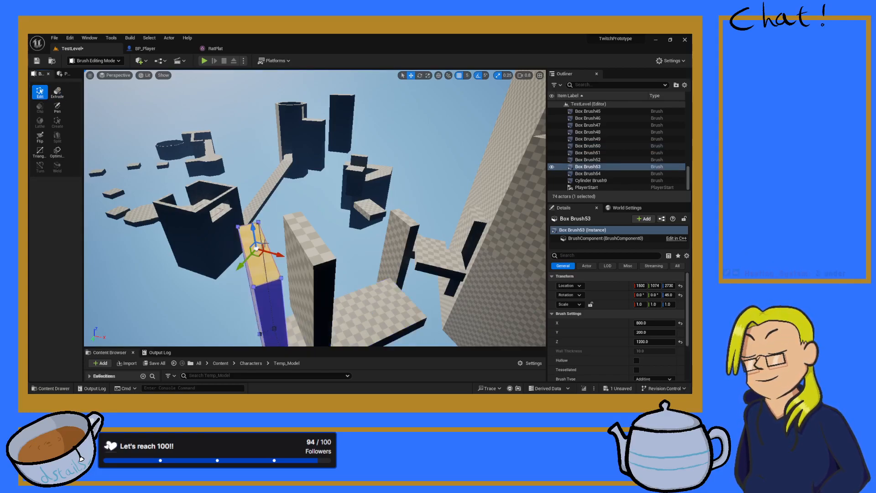
drag(251, 231, 242, 166)
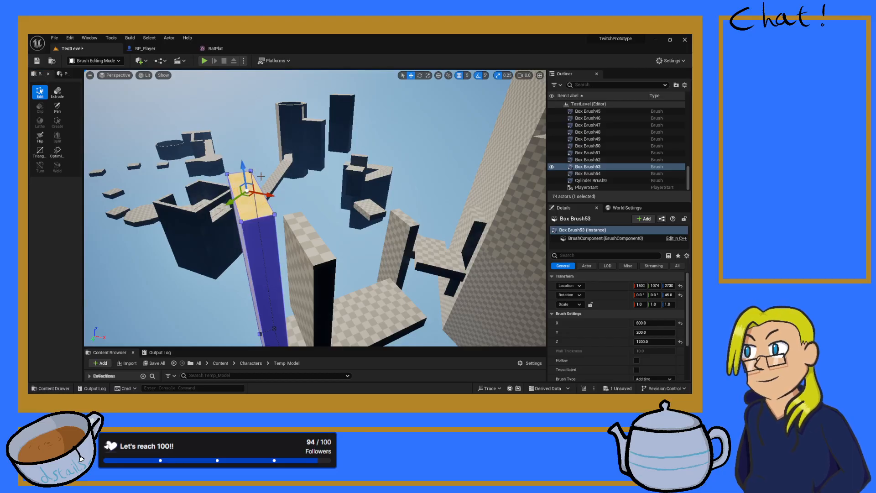
- Extrude the inner wall's top face slightly upward to add a thin segment on top
right_drag(270, 185, 283, 210)
key(d)
mouse_move(278, 163)
right_down()
mouse_move(237, 182)
mouse_move(197, 185)
mouse_move(291, 161)
right_up()
click(290, 162)
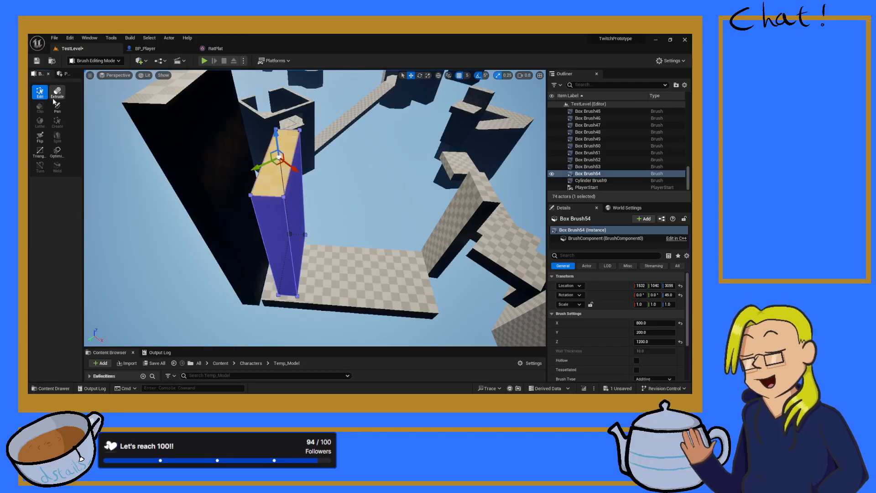
click(57, 93)
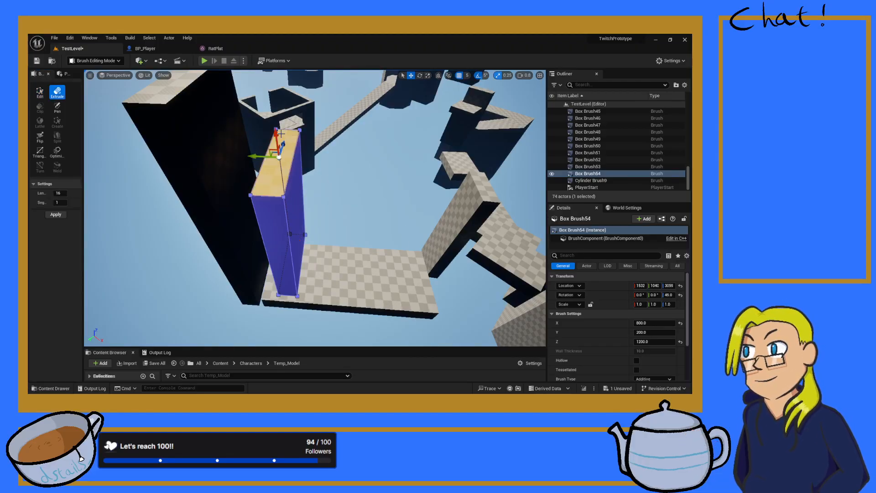
drag(275, 134, 270, 113)
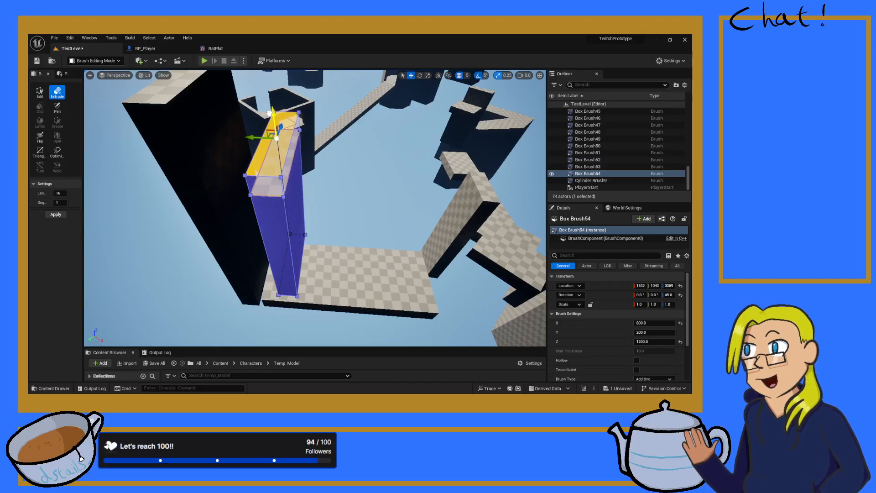
- Extrude the platform-side face of the inner wall's thin top segment outward to form a ledge over the platform
click(290, 159)
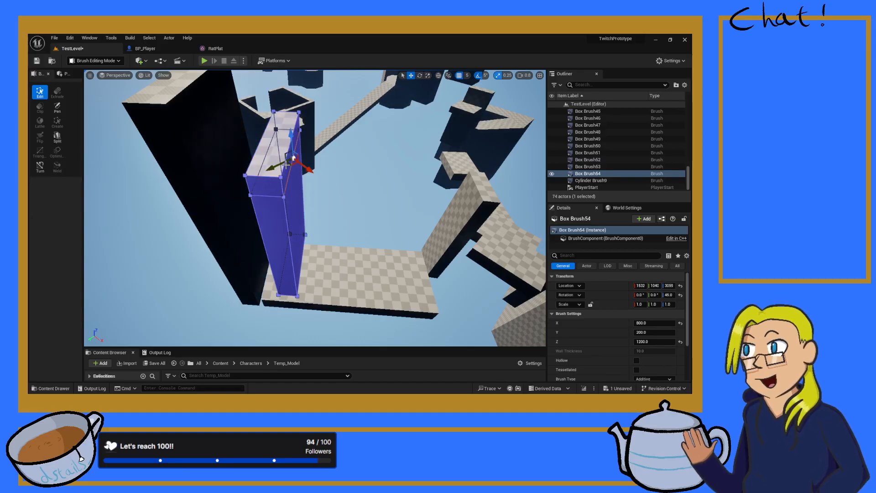
click(289, 234)
right_drag(333, 161, 267, 116)
key(w)
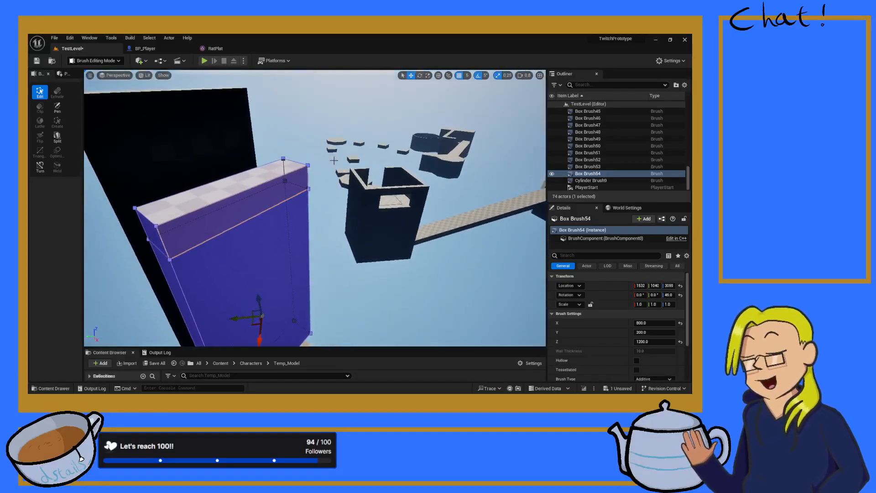
click(313, 116)
click(253, 310)
click(239, 201)
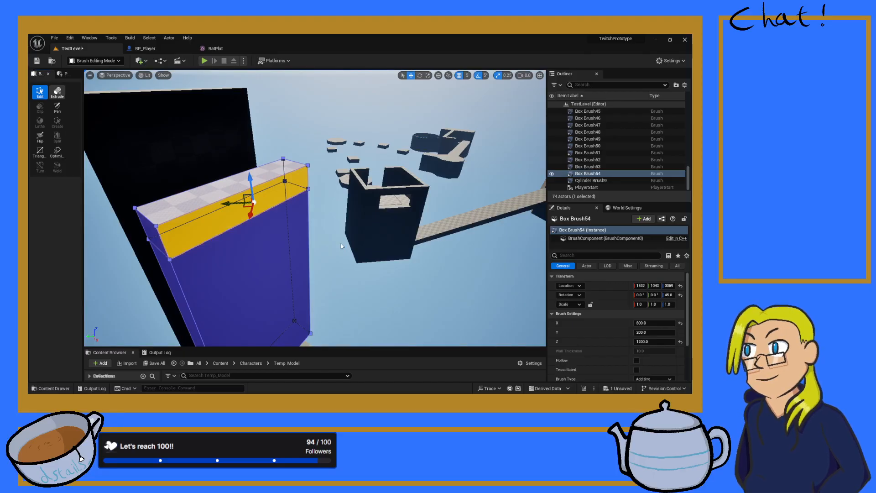
mouse_move(393, 231)
right_down()
mouse_move(470, 255)
mouse_move(525, 251)
mouse_move(463, 255)
right_up()
drag(325, 217, 356, 213)
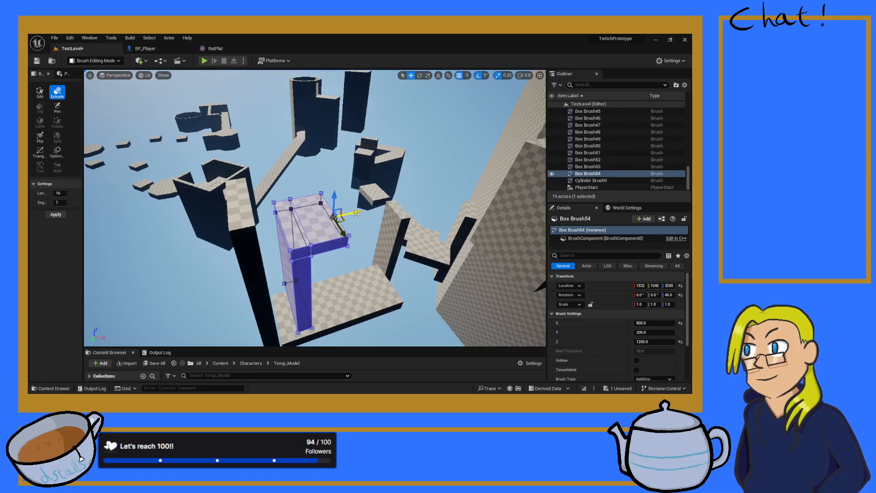
- Select the top face of the Box Brush54 platform and switch the brush tool to Edit
mouse_move(356, 215)
right_down()
mouse_move(447, 251)
mouse_move(397, 287)
mouse_move(317, 176)
right_up()
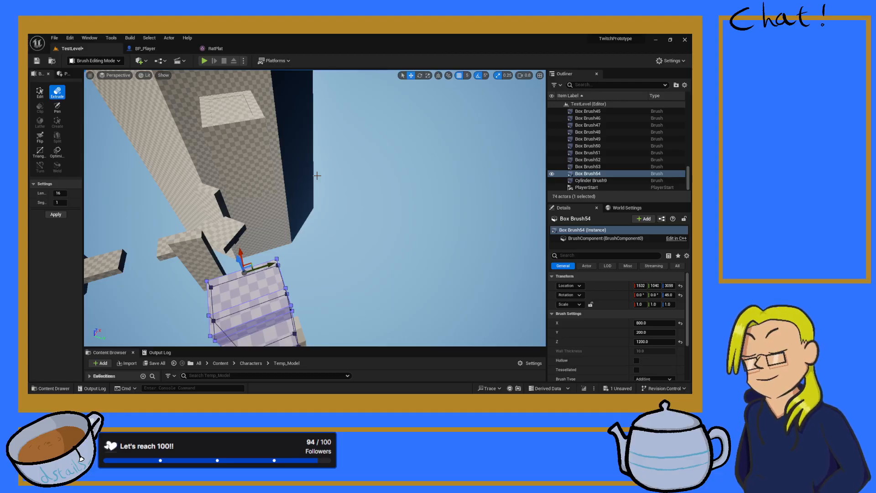
mouse_move(318, 168)
right_down()
mouse_move(292, 258)
mouse_move(342, 104)
mouse_move(335, 119)
mouse_move(315, 95)
mouse_move(330, 74)
right_up()
click(319, 169)
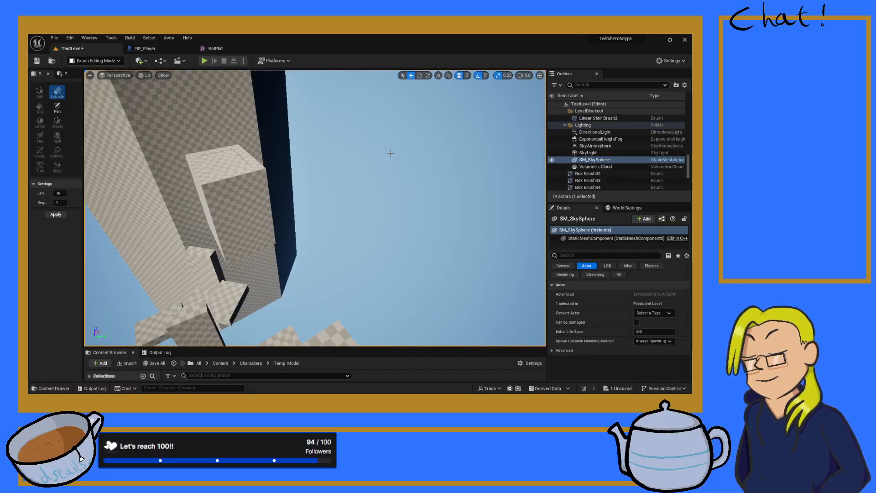
right_drag(388, 153, 394, 195)
key(w)
scroll(387, 152, up, 1)
scroll(372, 195, down, 1)
mouse_move(419, 151)
right_down()
mouse_move(397, 152)
mouse_move(365, 137)
mouse_move(374, 170)
right_up()
key(s)
click(342, 209)
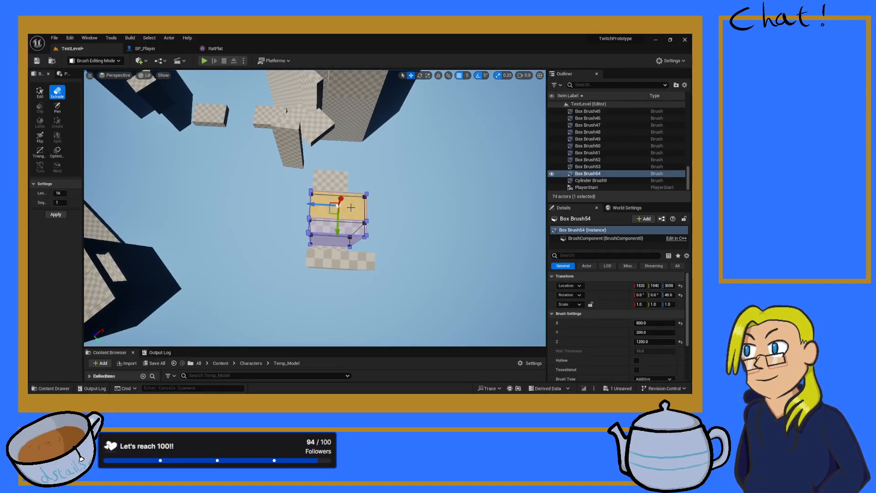
click(38, 90)
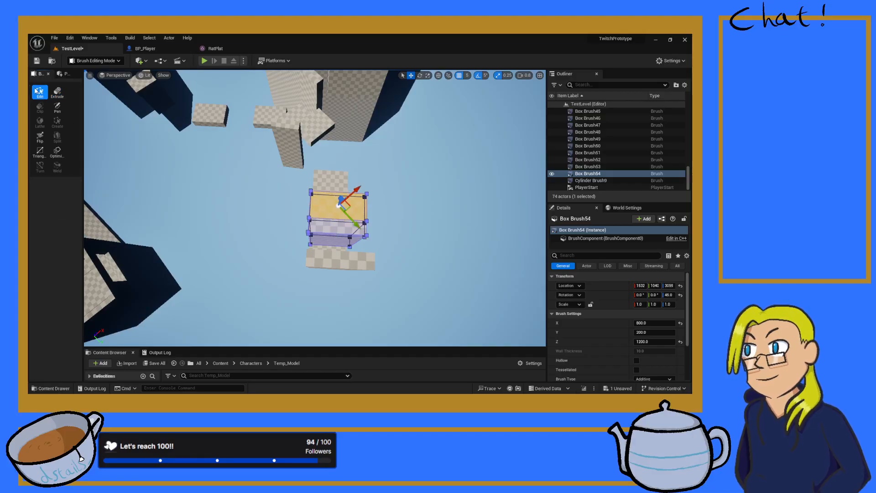
- Place a new box geometry brush in the open space near the tall wall and the surrounding platforms
mouse_move(382, 152)
right_down()
mouse_move(420, 150)
mouse_move(383, 149)
right_up()
click(383, 152)
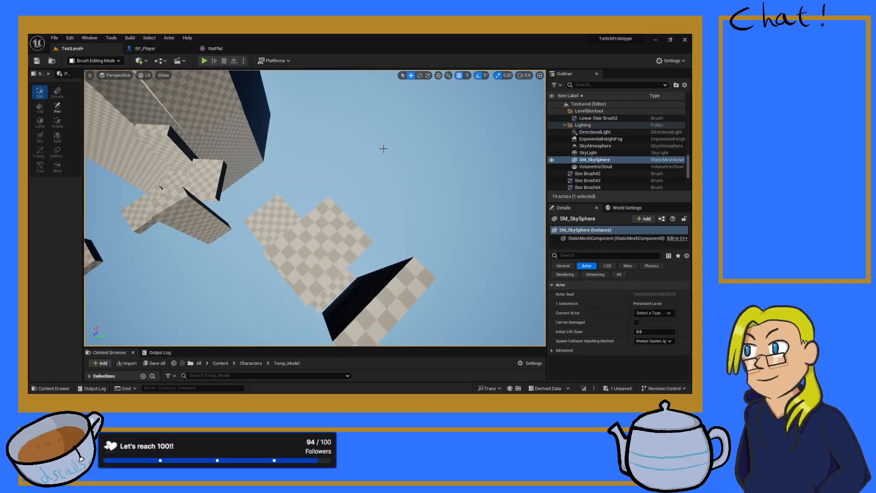
mouse_move(327, 95)
right_down()
mouse_move(326, 54)
mouse_move(312, 96)
right_up()
right_drag(310, 156, 313, 153)
middle_click(64, 75)
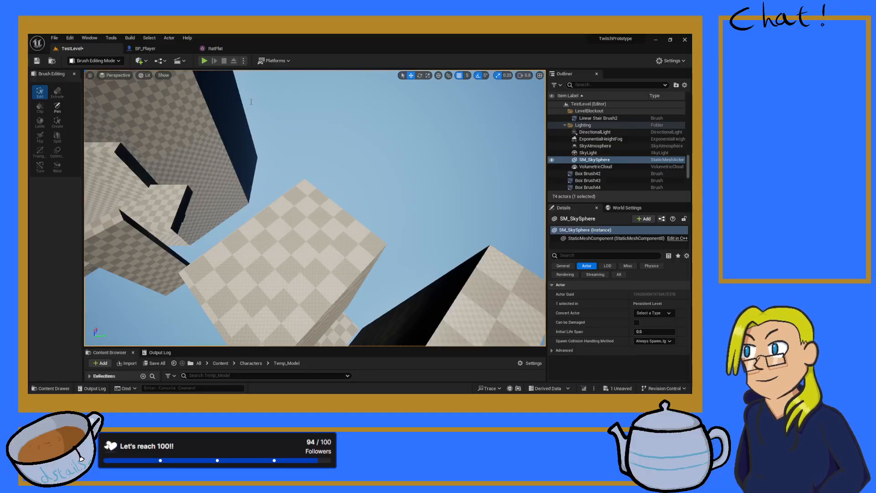
drag(163, 89, 72, 77)
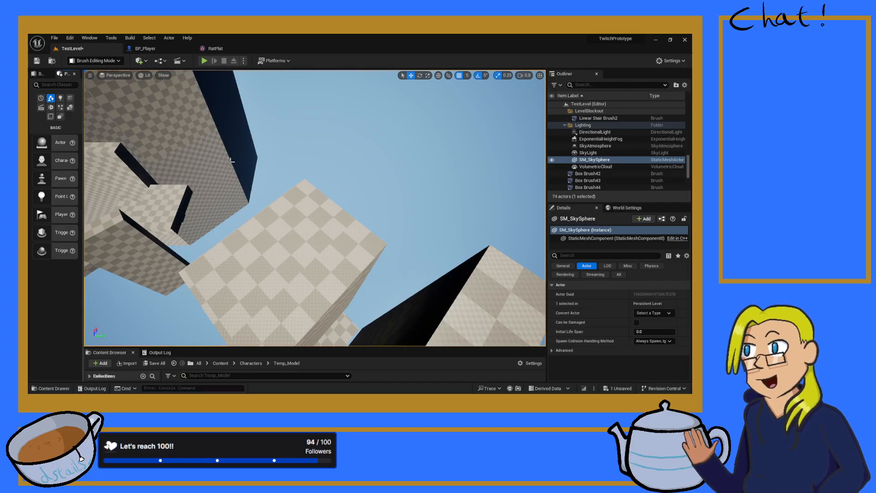
right_drag(248, 181, 199, 149)
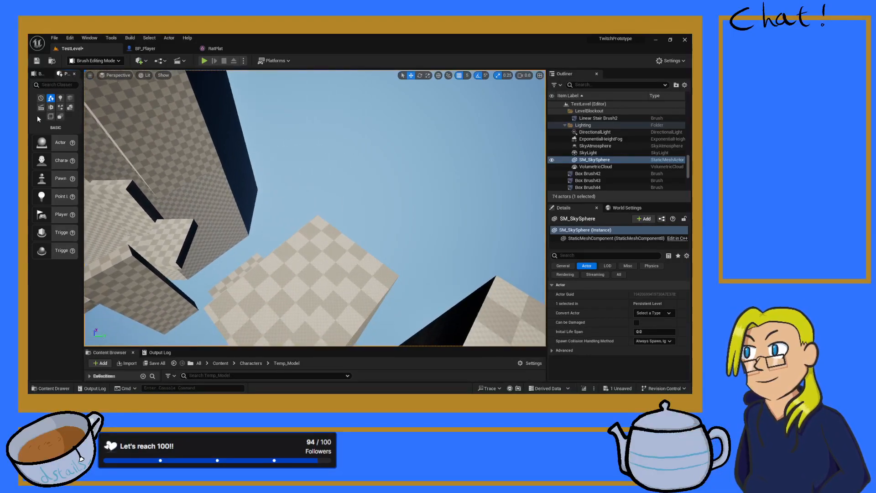
click(70, 107)
mouse_move(49, 143)
mouse_down()
mouse_move(323, 239)
mouse_move(317, 233)
mouse_up()
mouse_move(413, 237)
right_down()
mouse_move(351, 224)
mouse_move(286, 187)
right_up()
drag(286, 187, 406, 173)
mouse_move(407, 174)
right_down()
mouse_move(392, 182)
mouse_move(427, 178)
right_up()
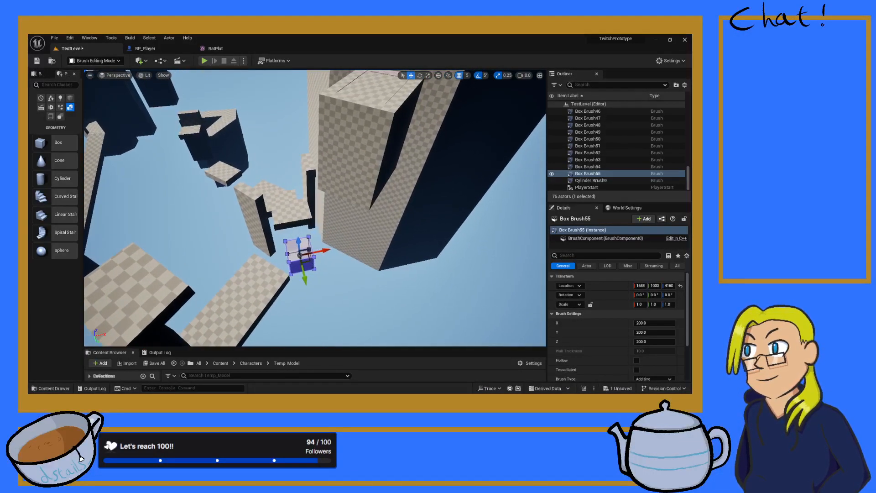
- Set the new box brush's size to 1000 in X and 400 in Y
click(644, 332)
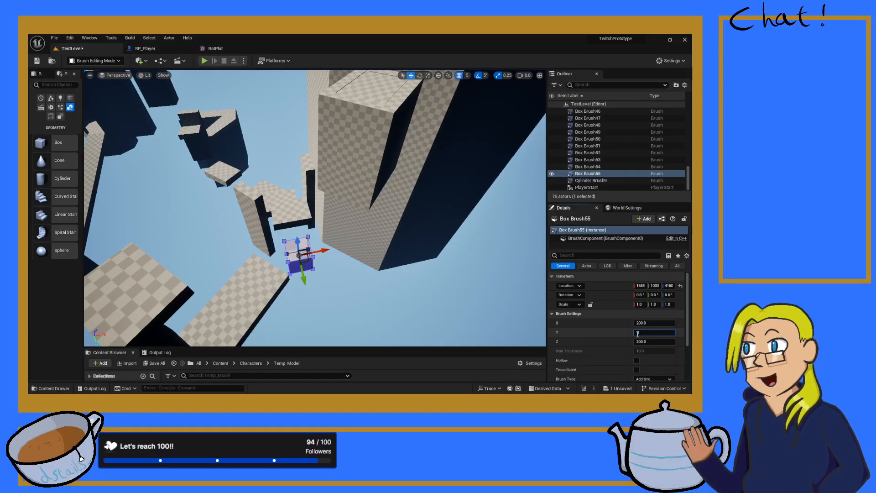
text(400)
key(Return)
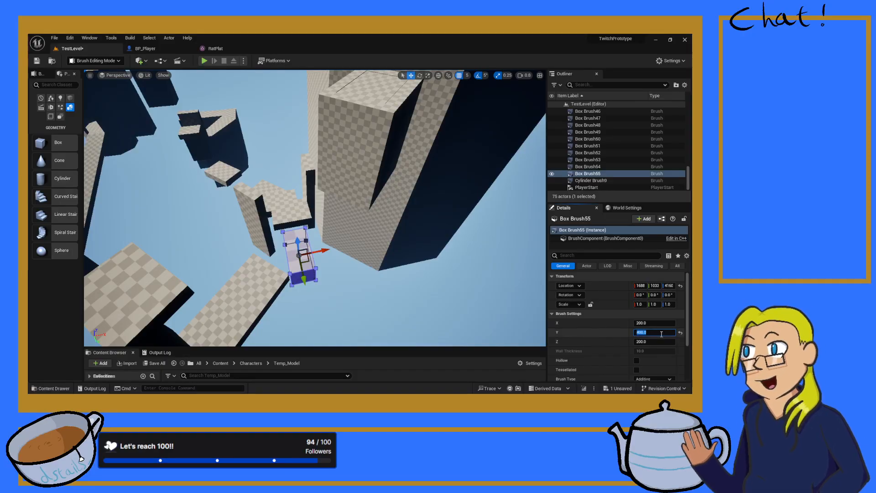
click(646, 323)
text(80)
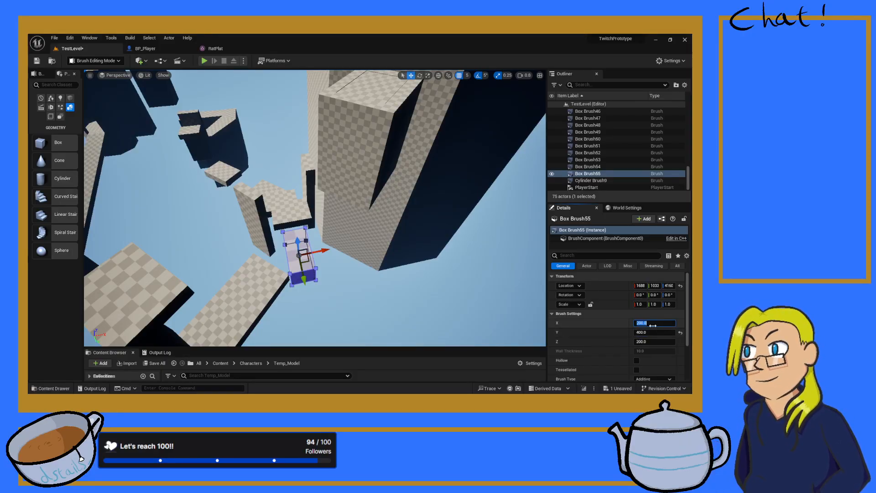
text(00)
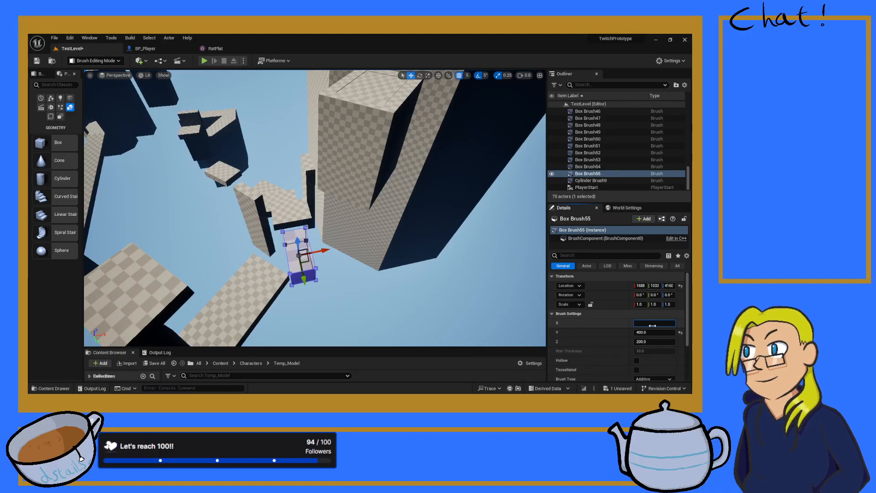
key(Return)
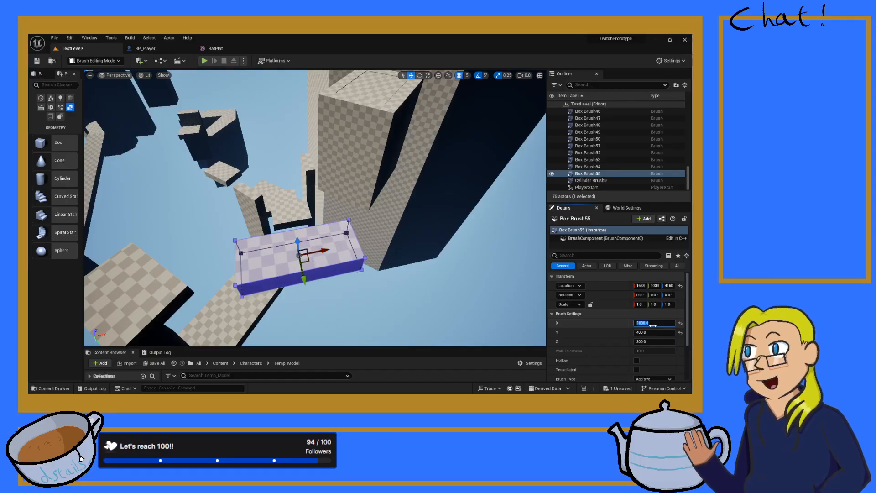
- Shift the resized box along X and lower it to about 4020 on Z
drag(316, 253, 342, 247)
mouse_move(342, 248)
right_down()
mouse_move(269, 249)
mouse_move(424, 253)
right_up()
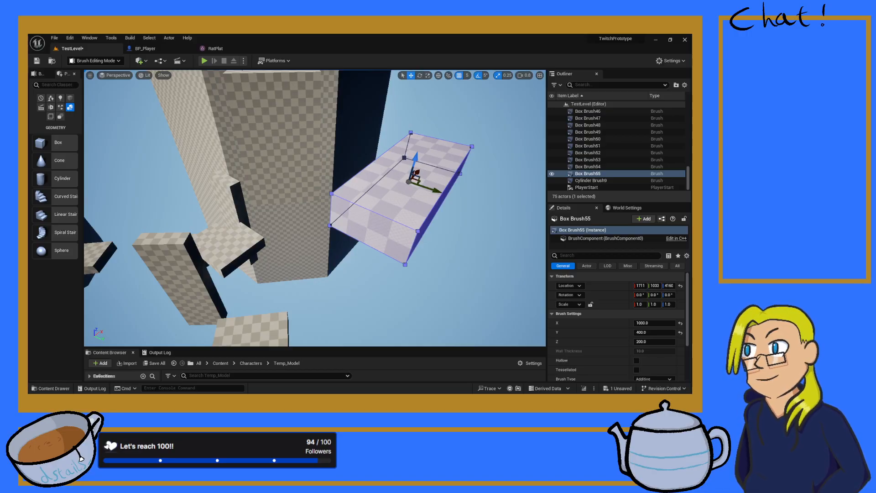
key(d)
mouse_move(315, 208)
right_down()
mouse_move(313, 194)
mouse_move(196, 197)
mouse_move(182, 214)
mouse_move(149, 213)
mouse_move(141, 191)
mouse_move(102, 160)
mouse_move(192, 164)
mouse_move(150, 160)
mouse_move(155, 132)
mouse_move(173, 192)
right_up()
key(w)
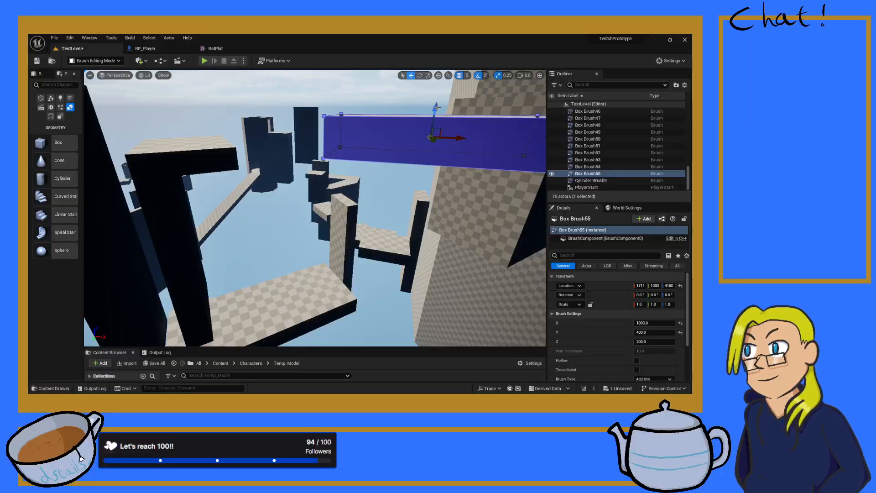
drag(433, 106, 432, 141)
mouse_move(433, 141)
right_down()
mouse_move(436, 162)
mouse_move(444, 159)
mouse_move(422, 130)
right_up()
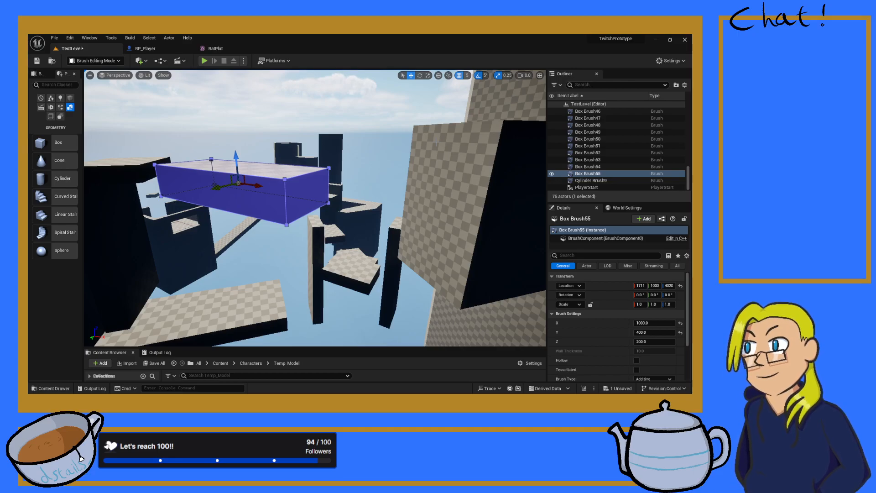
- Duplicate the 800 by 1400 platform (Box Brush50), place the copy out in open space and raise it to about 3585 on Z
right_drag(246, 98, 260, 287)
click(294, 238)
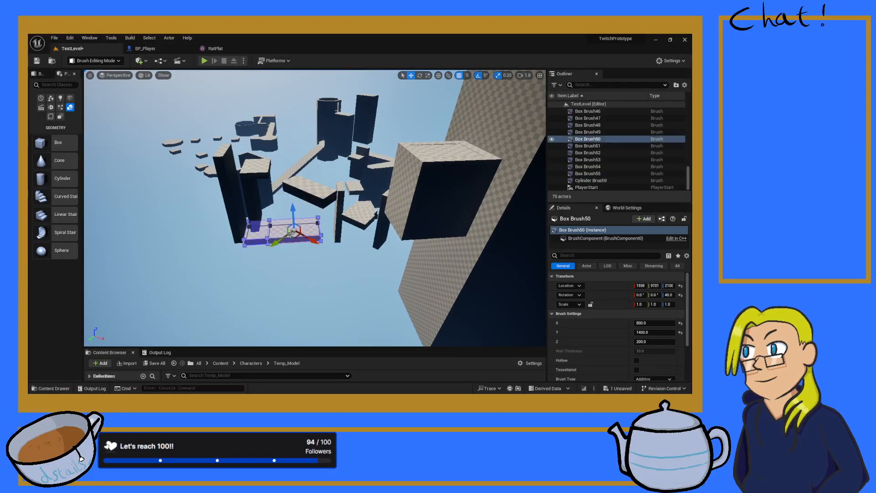
click(270, 280)
click(281, 229)
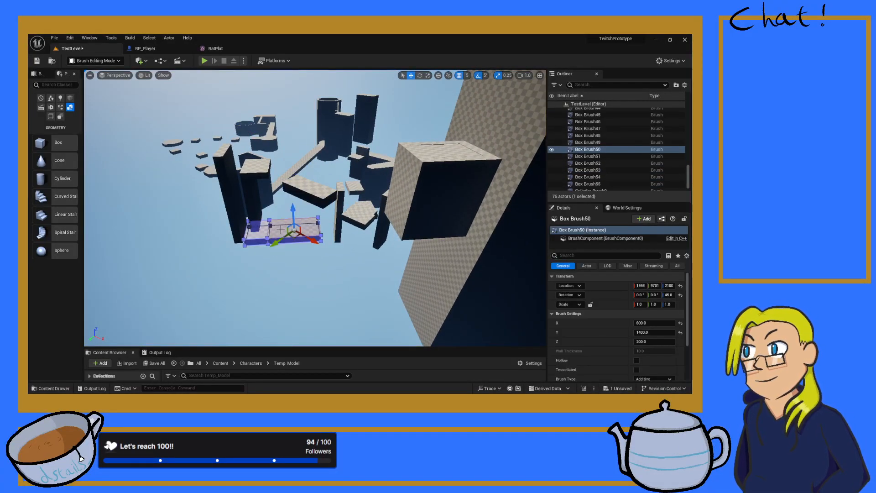
mouse_move(281, 239)
alt+mouse_down()
mouse_move(234, 273)
mouse_move(310, 315)
alt+mouse_up()
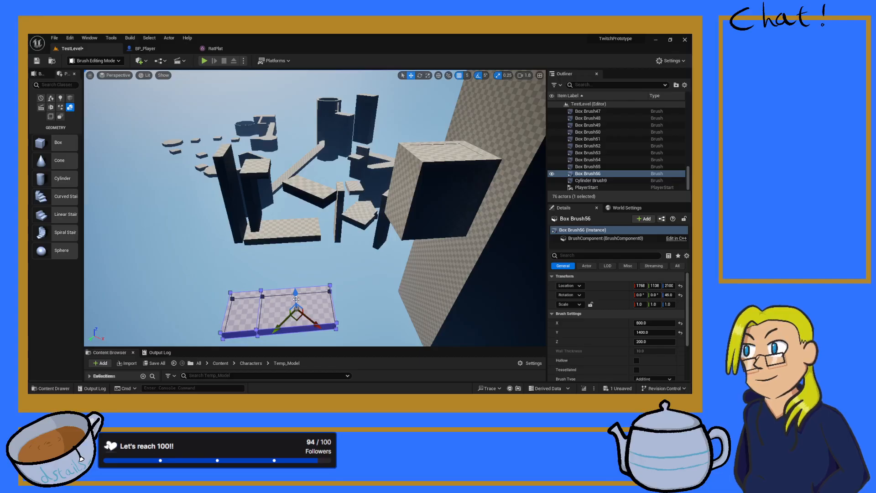
right_drag(293, 297, 305, 298)
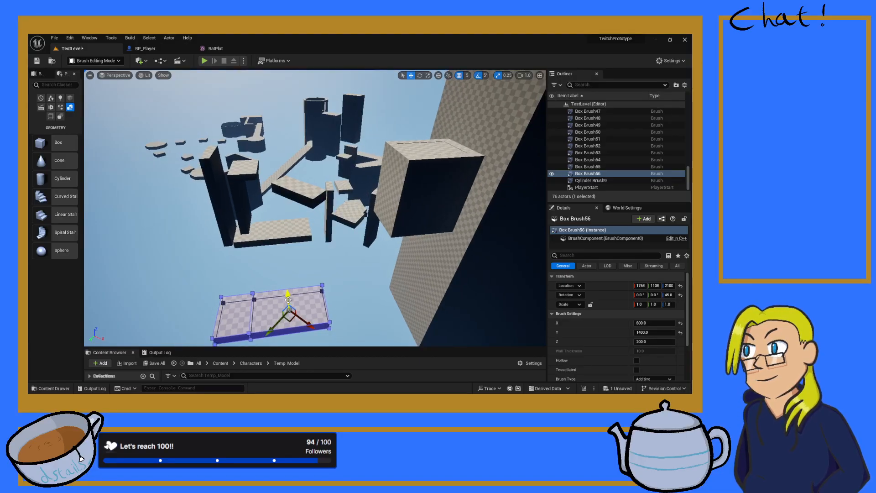
drag(288, 299, 273, 211)
- Rotate the duplicated platform to about -45° around Z and shift it horizontally away from the existing platforms
right_drag(274, 212, 247, 223)
key(e)
mouse_move(284, 212)
mouse_down()
mouse_move(351, 206)
mouse_move(343, 208)
mouse_up()
mouse_move(343, 207)
right_down()
mouse_move(328, 197)
mouse_move(284, 211)
mouse_move(302, 210)
right_up()
key(w)
key(w)
mouse_move(344, 215)
mouse_down()
mouse_move(392, 206)
mouse_move(368, 211)
mouse_up()
- Extrude the short end section of the duplicated platform's top face upward into a raised block
mouse_move(368, 211)
right_down()
mouse_move(276, 162)
mouse_move(254, 179)
mouse_move(259, 158)
mouse_move(319, 180)
mouse_move(273, 171)
mouse_move(284, 170)
right_up()
key(d)
key(s)
key(w)
key(s)
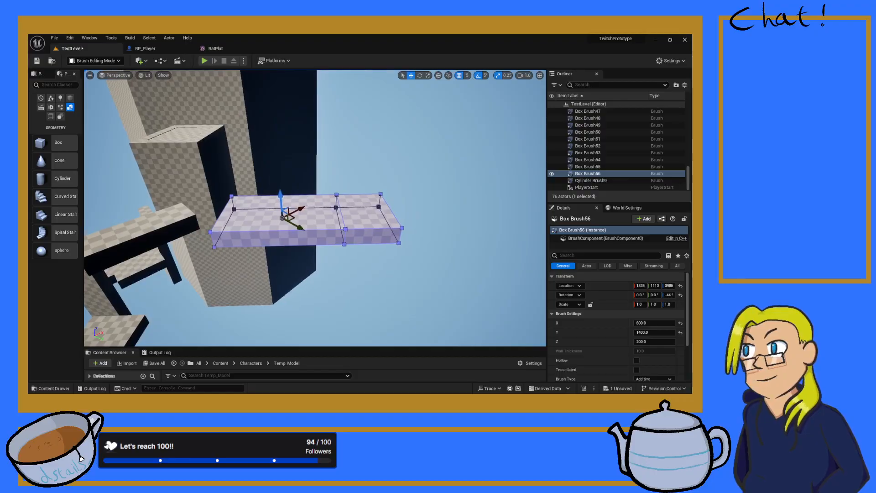
click(370, 214)
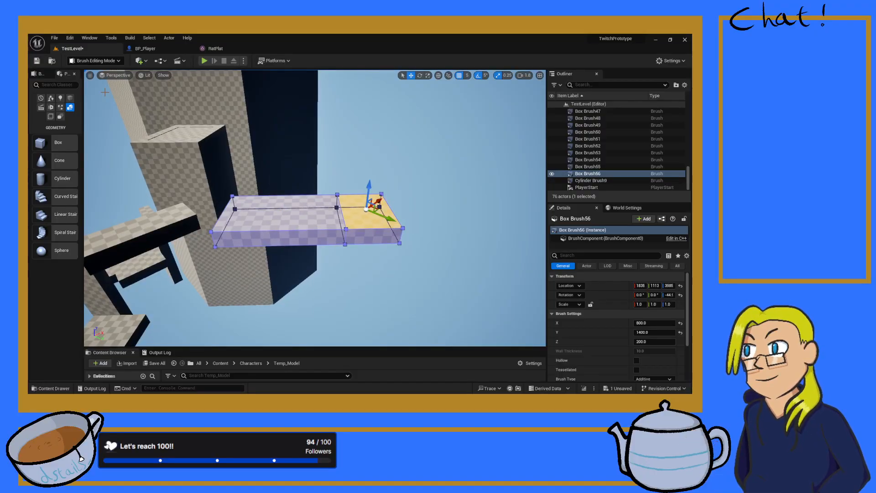
click(41, 74)
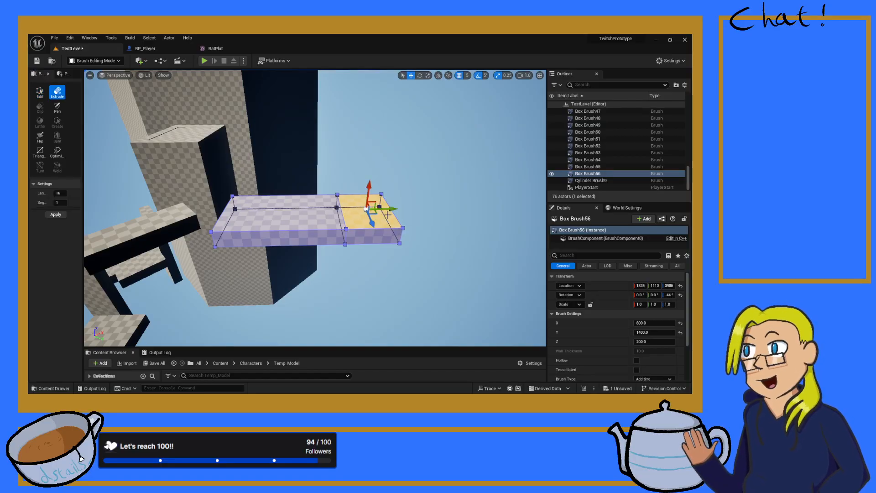
drag(369, 186, 370, 90)
right_drag(371, 90, 379, 69)
key(s)
key(w)
key(a)
right_drag(344, 149, 347, 159)
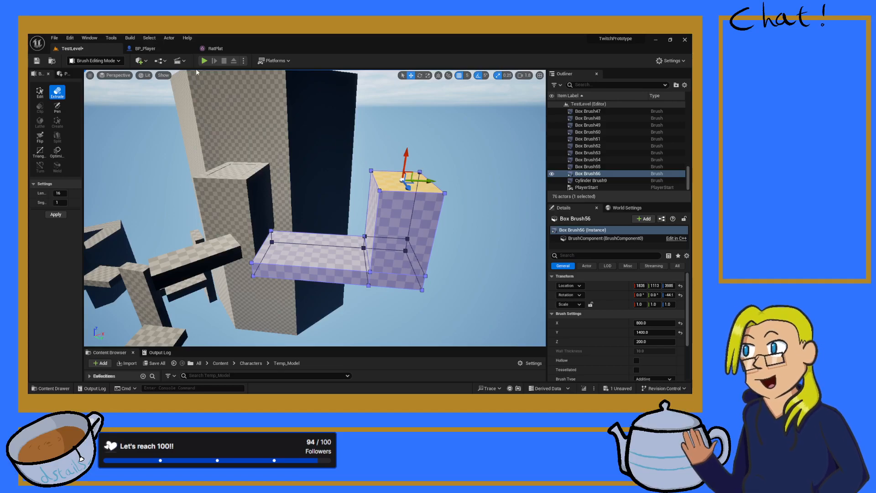
- Raise the top face of the extruded block further with the brush Edit tool
click(41, 93)
mouse_move(206, 143)
right_down()
mouse_move(233, 165)
mouse_move(346, 167)
mouse_move(356, 146)
mouse_move(358, 158)
mouse_move(333, 136)
mouse_move(352, 138)
mouse_move(354, 82)
right_up()
key(a)
key(w)
key(d)
key(a)
key(w)
key(s)
right_drag(279, 189, 281, 274)
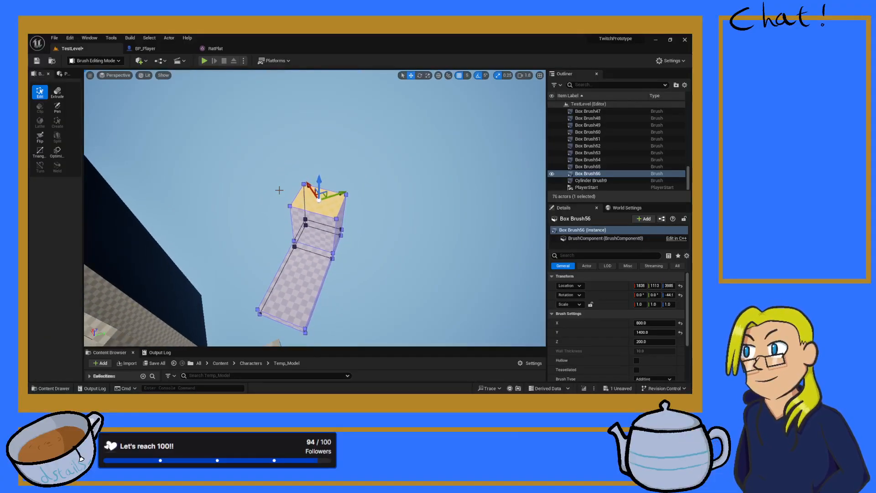
drag(320, 179, 320, 150)
mouse_move(265, 193)
right_down()
mouse_move(266, 225)
mouse_move(257, 220)
right_up()
key(w)
- Place a 200-unit box geometry brush on the low section of the L-shaped platform
click(63, 74)
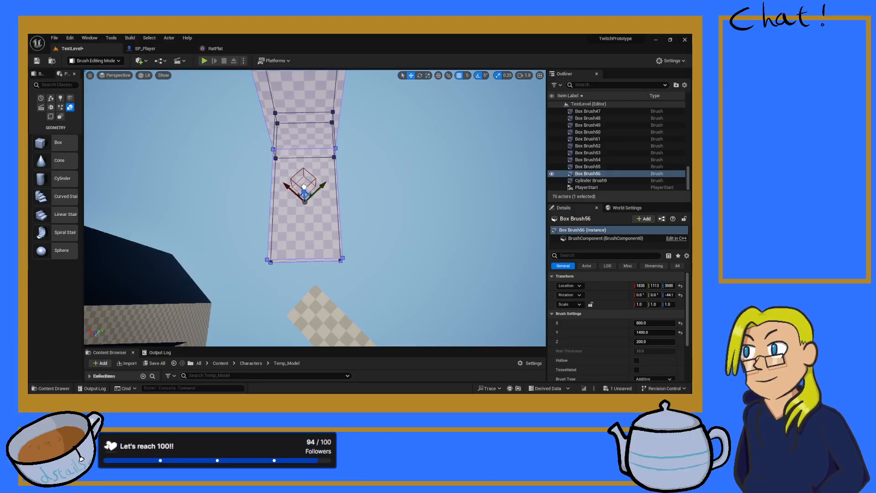
right_drag(376, 170, 414, 175)
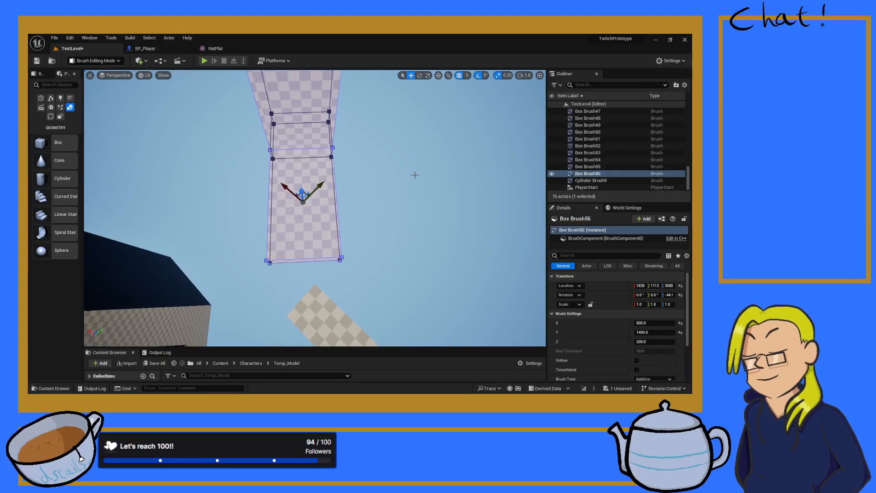
click(415, 174)
mouse_move(50, 141)
mouse_down()
mouse_move(272, 160)
mouse_move(298, 185)
mouse_up()
scroll(298, 184, up, 10)
scroll(298, 184, down, 3)
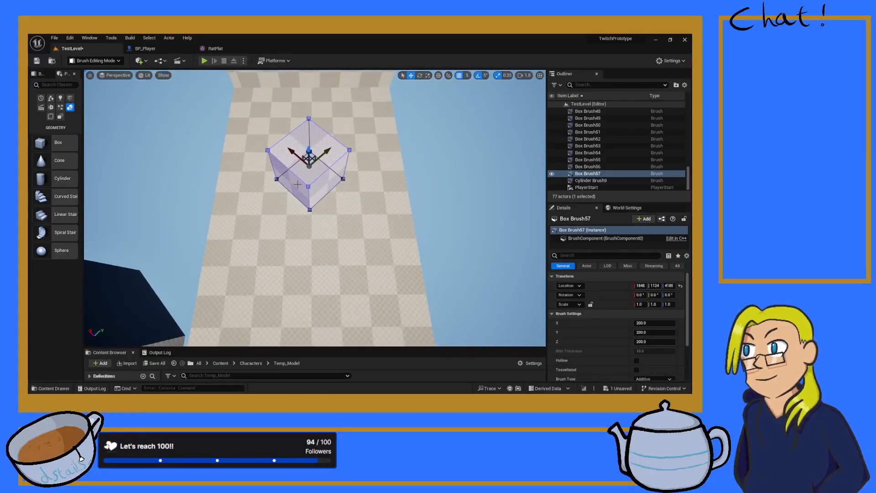
- Move the small box slightly along X and Y to adjust its position on the platform
right_drag(291, 152, 293, 153)
drag(285, 152, 288, 152)
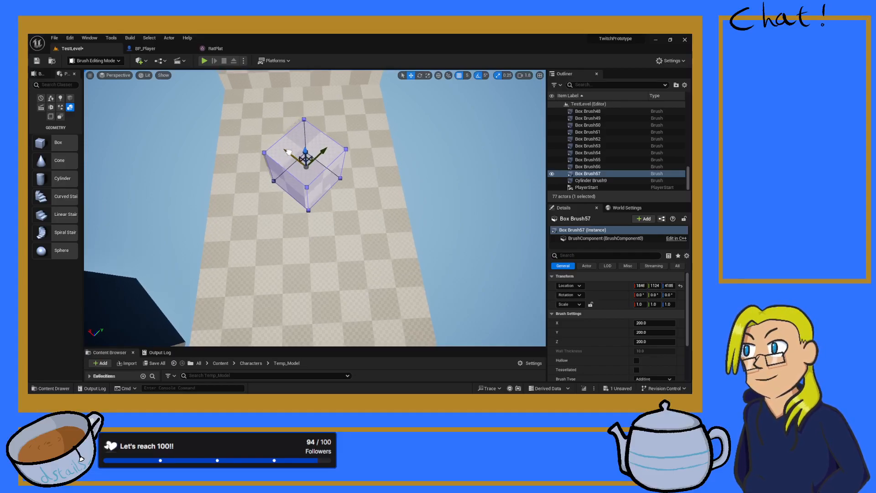
mouse_move(288, 153)
right_down()
mouse_move(291, 160)
mouse_move(291, 150)
mouse_move(259, 160)
mouse_move(314, 143)
right_up()
key(f)
scroll(292, 155, down, 3)
scroll(291, 160, down, 2)
key(w)
key(w)
key(d)
key(a)
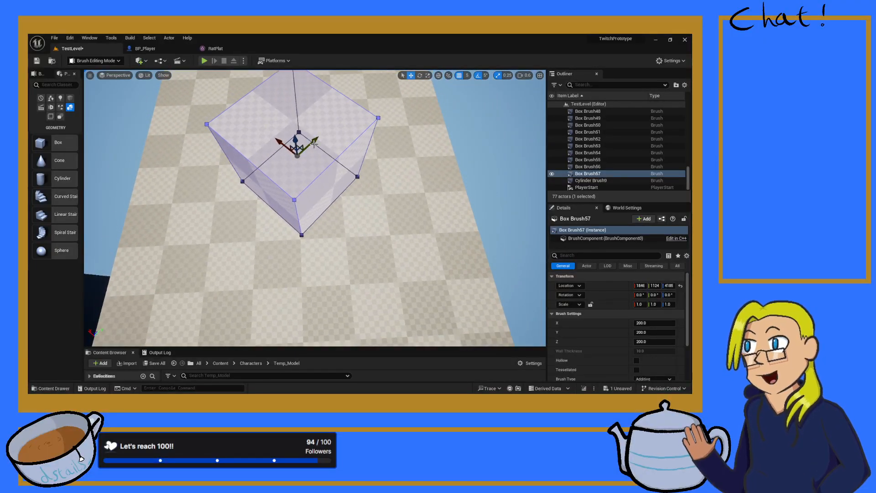
drag(313, 143, 281, 147)
- Rotate the small box to -45° around Z so it aligns with the platform
mouse_move(281, 147)
right_down()
mouse_move(315, 150)
mouse_move(335, 171)
mouse_move(278, 166)
mouse_move(288, 157)
right_up()
key(e)
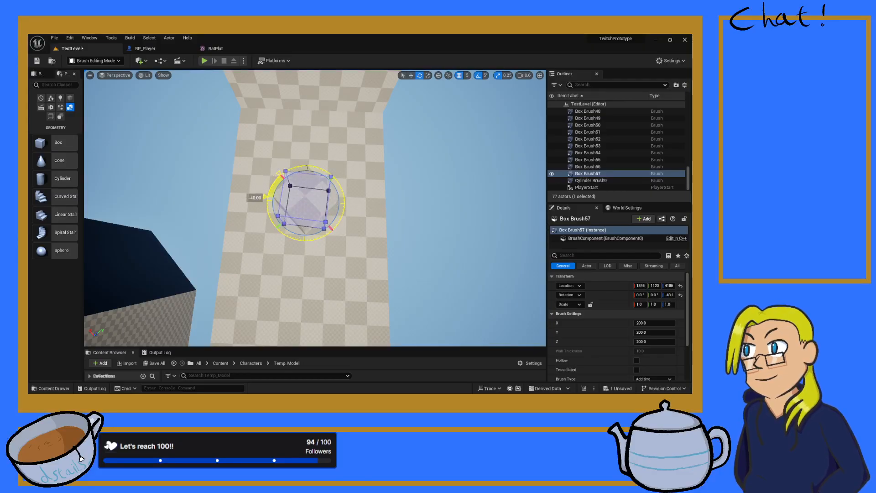
mouse_move(279, 201)
right_down()
mouse_move(219, 183)
mouse_move(201, 205)
mouse_move(230, 224)
mouse_move(214, 223)
mouse_move(239, 226)
mouse_move(274, 173)
mouse_move(294, 199)
mouse_move(272, 203)
mouse_move(295, 221)
mouse_move(277, 219)
mouse_move(335, 213)
right_up()
scroll(290, 202, up, 2)
- Raise the small rotated box along Z until it floats well above the low section of the L-shaped platform
key(w)
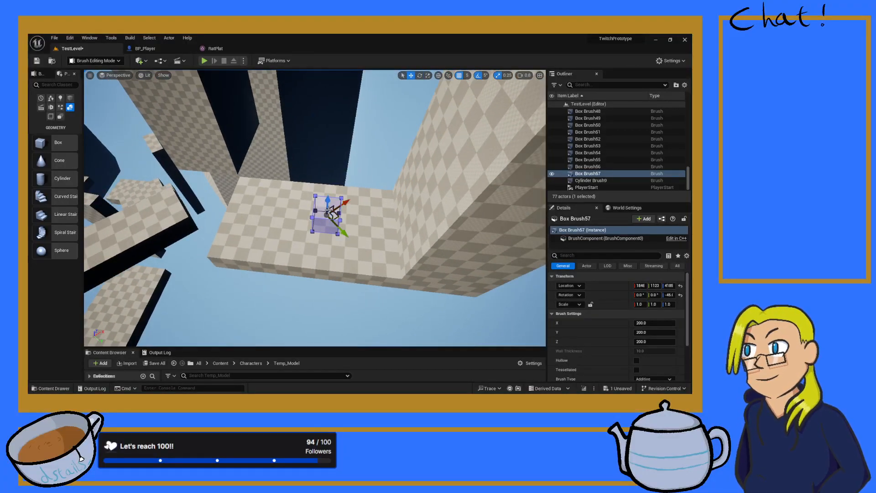
mouse_move(329, 209)
mouse_down()
mouse_move(327, 183)
mouse_move(328, 213)
mouse_up()
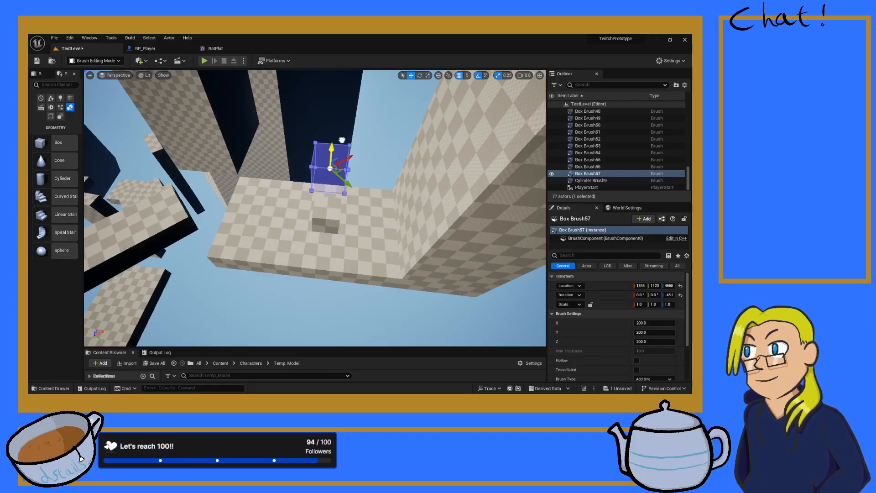
key(a)
mouse_move(350, 121)
right_down()
mouse_move(447, 109)
mouse_move(456, 120)
mouse_move(349, 120)
mouse_move(328, 130)
mouse_move(315, 120)
mouse_move(338, 136)
right_up()
scroll(351, 121, up, 2)
key(d)
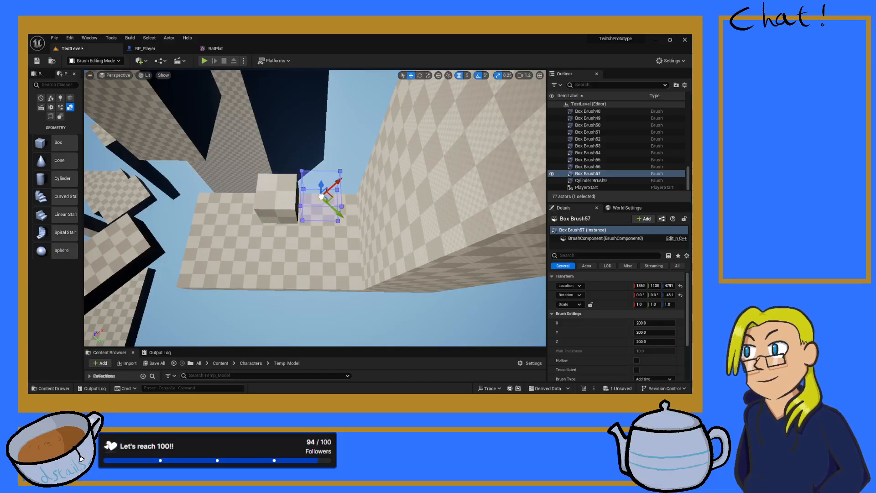
- Shift the floating box horizontally over the low section so it sits closer to the platform's tall wall
drag(323, 198, 324, 198)
mouse_move(324, 198)
right_down()
mouse_move(406, 196)
mouse_move(228, 197)
mouse_move(244, 196)
right_up()
key(a)
key(w)
key(s)
drag(311, 209, 264, 202)
mouse_move(322, 196)
right_down()
mouse_move(340, 196)
mouse_move(301, 197)
right_up()
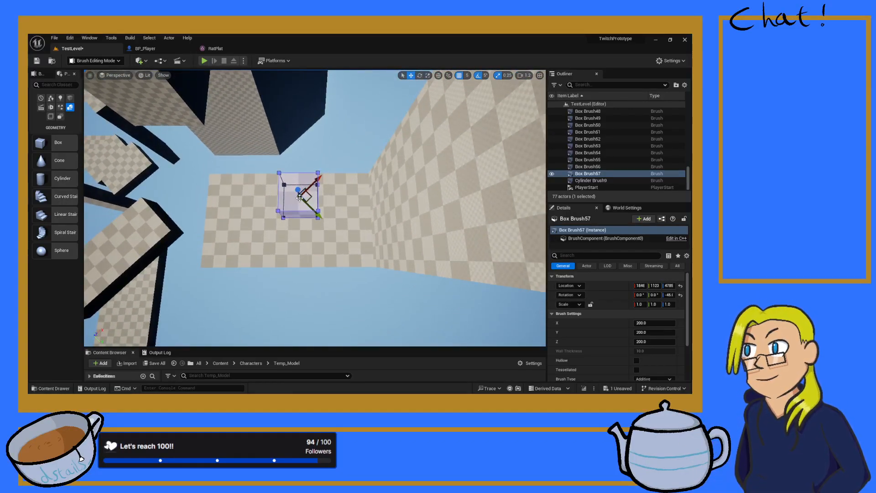
drag(299, 198, 324, 198)
right_drag(325, 198, 454, 194)
key(w)
key(f)
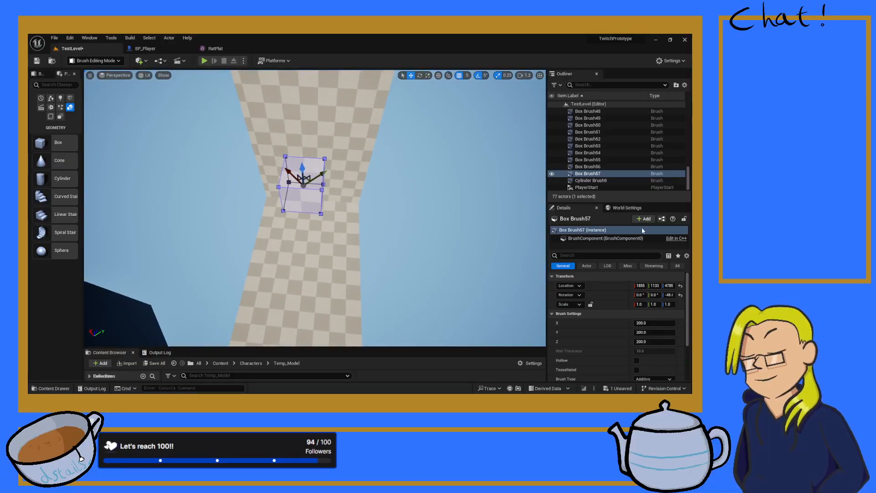
- Try a larger Y size for the floating box, undo it and save the level
mouse_move(652, 332)
mouse_down()
mouse_move(669, 332)
mouse_move(647, 331)
mouse_up()
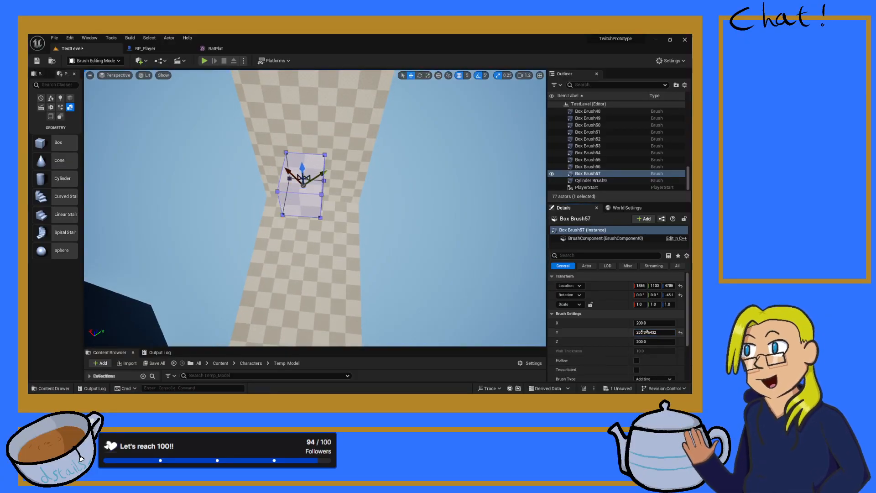
key(ctrl+z)
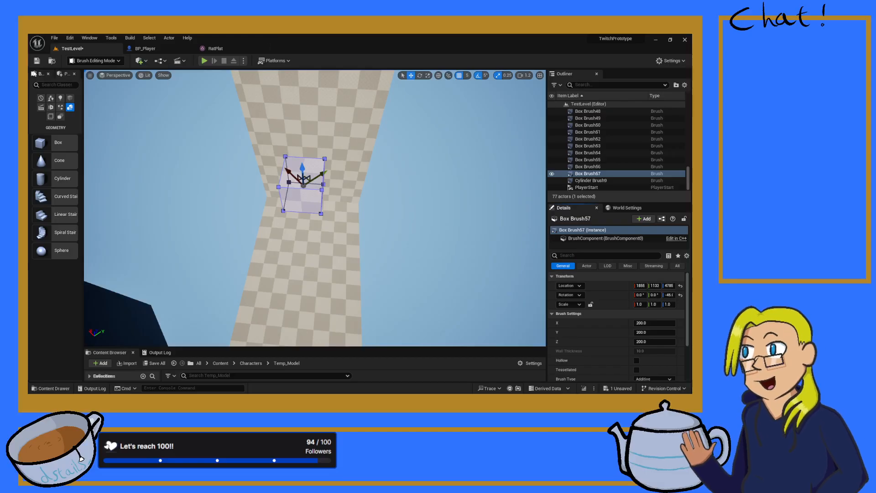
click(37, 61)
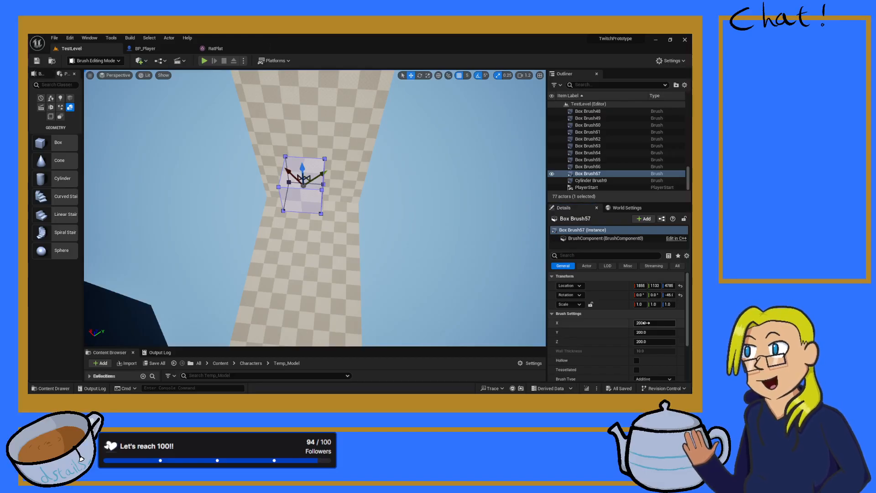
- Set the floating box's X size to 600 units
drag(644, 322, 647, 323)
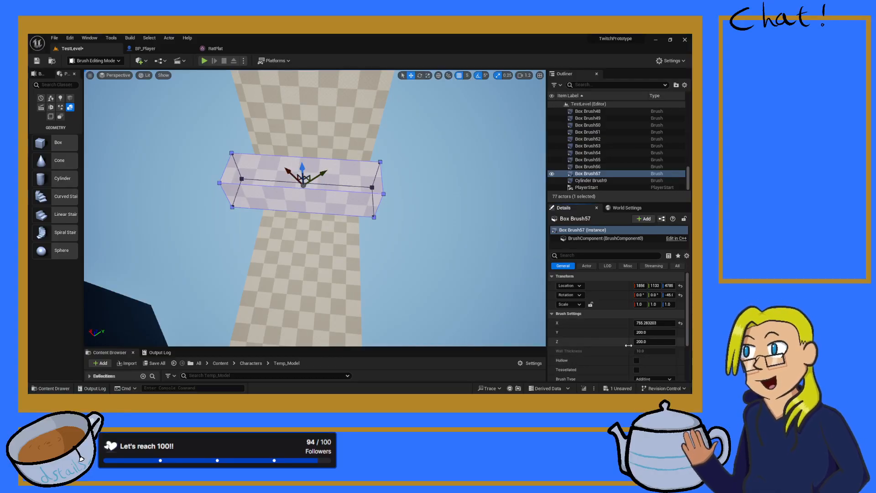
click(648, 322)
text(600)
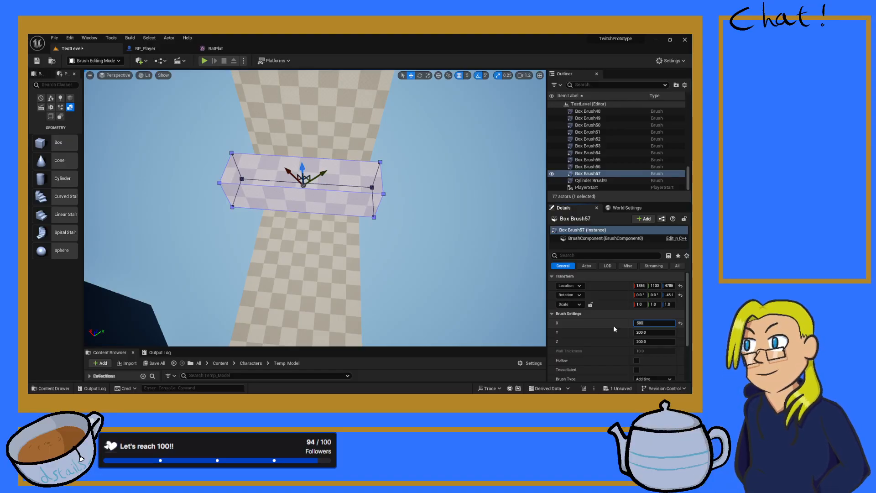
key(Return)
- Set the floating box's X size to 700 units
mouse_move(315, 208)
right_down()
mouse_move(151, 160)
mouse_move(155, 223)
mouse_move(403, 232)
right_up()
click(647, 323)
text(700)
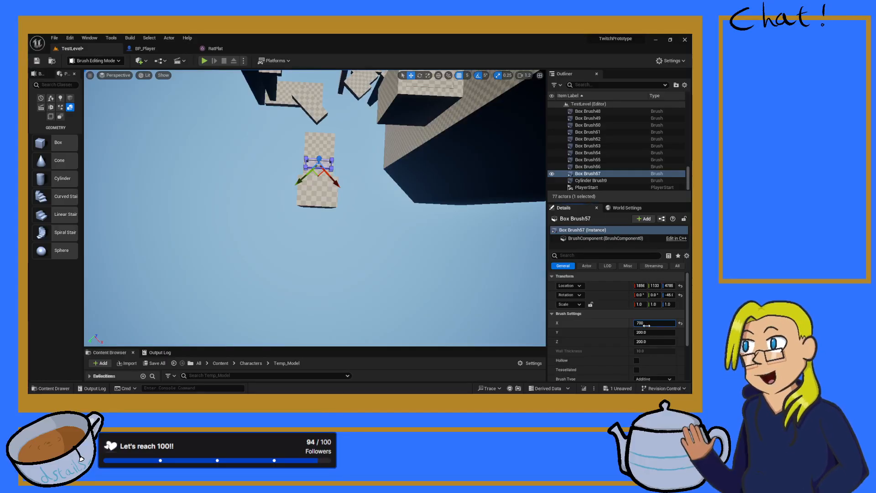
key(Return)
right_drag(315, 215, 342, 226)
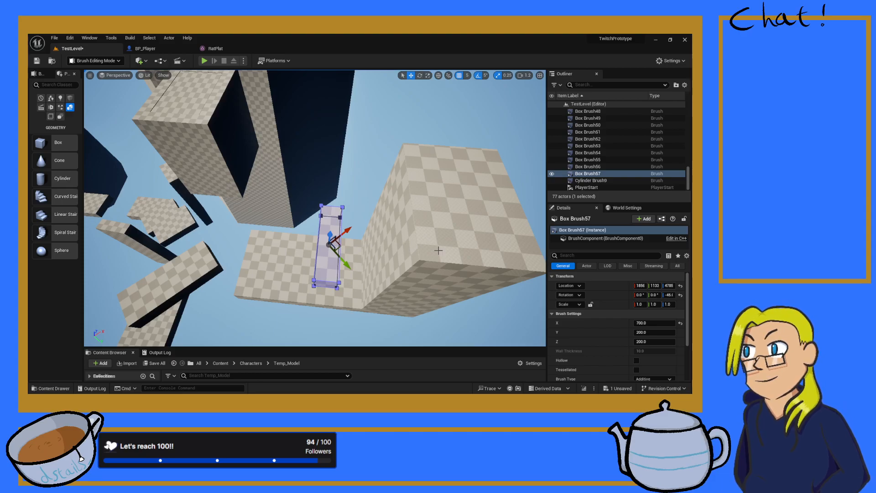
- Set the floating box's Z size to 800 units
mouse_move(320, 211)
right_down()
mouse_move(364, 223)
mouse_move(301, 223)
mouse_move(349, 221)
mouse_move(331, 219)
mouse_move(365, 192)
right_up()
click(653, 341)
text(800)
key(Return)
- Lower the enlarged box slightly along Z above the low section of the platform
mouse_move(429, 228)
right_down()
mouse_move(411, 244)
mouse_move(429, 210)
mouse_move(364, 242)
mouse_move(297, 226)
right_up()
right_drag(210, 214, 259, 188)
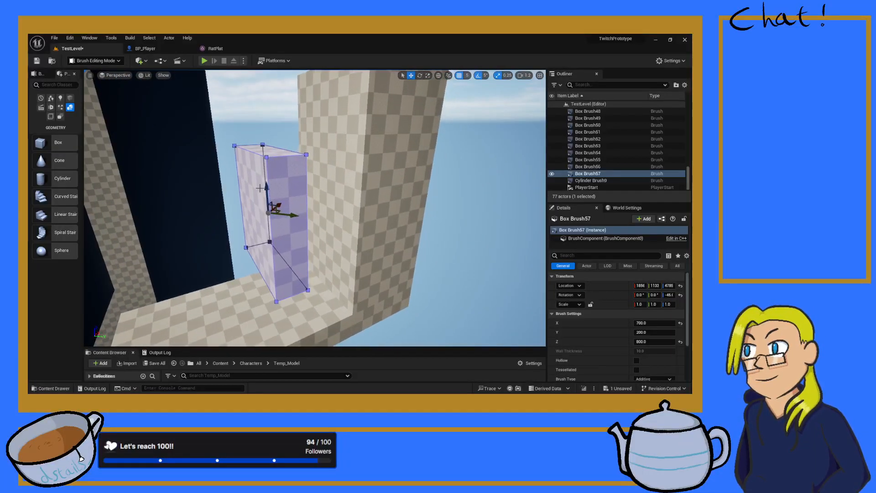
drag(266, 185, 266, 177)
right_drag(265, 176, 240, 182)
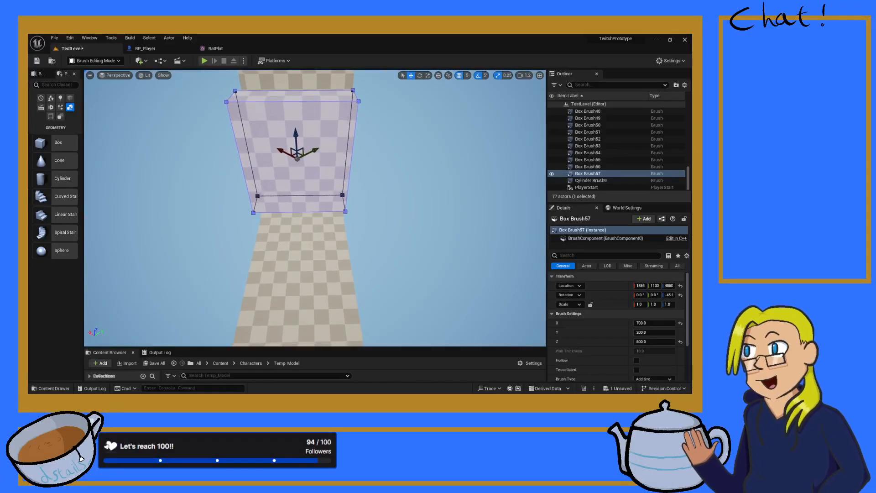
- Playtest the level from the low platform, running and jumping at the tall wall, and end the session
click(326, 278)
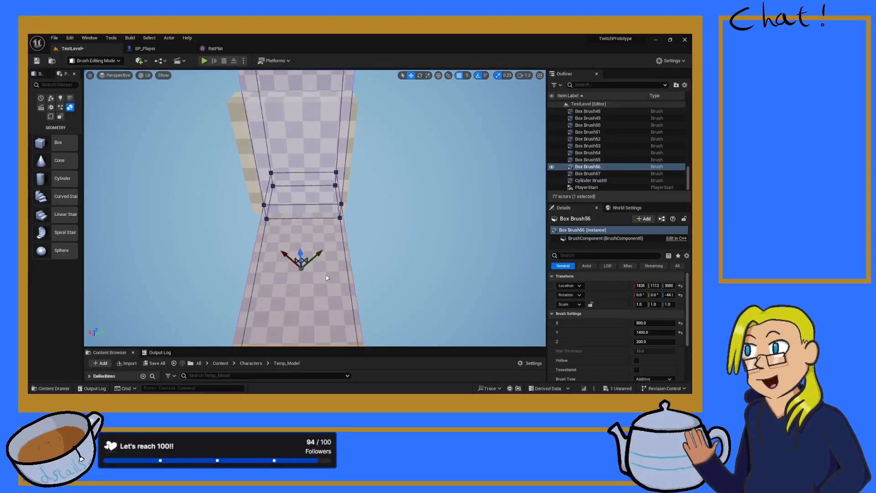
key(alt+p)
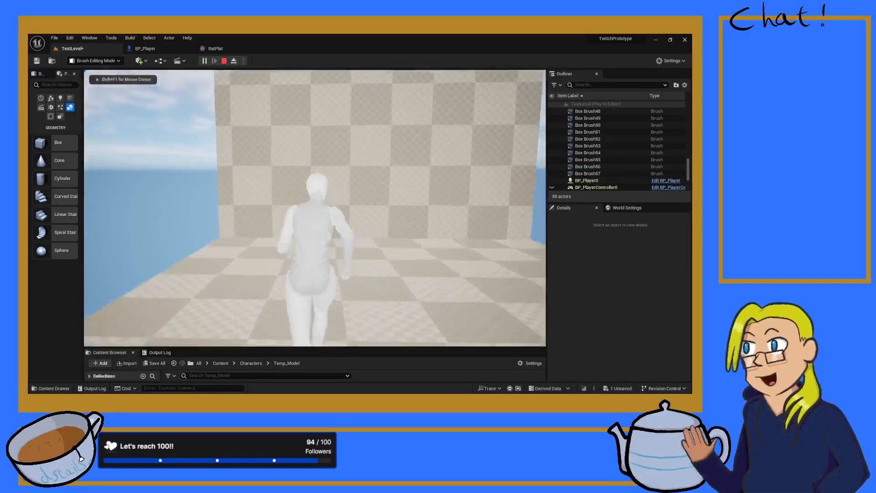
key(w)
key(space)
key(w)
key(space)
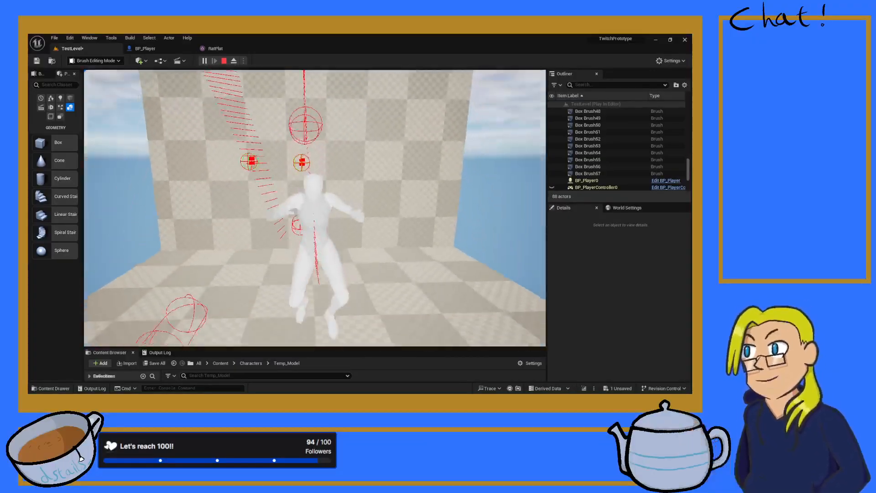
key(Escape)
- Nudge the floating box horizontally a little towards the platform's tall wall
right_drag(315, 208, 308, 306)
key(s)
click(278, 176)
mouse_move(279, 176)
right_down()
mouse_move(278, 137)
mouse_move(290, 205)
mouse_move(283, 237)
mouse_move(289, 132)
mouse_move(285, 233)
right_up()
key(w)
key(s)
key(s)
key(w)
drag(295, 153, 296, 152)
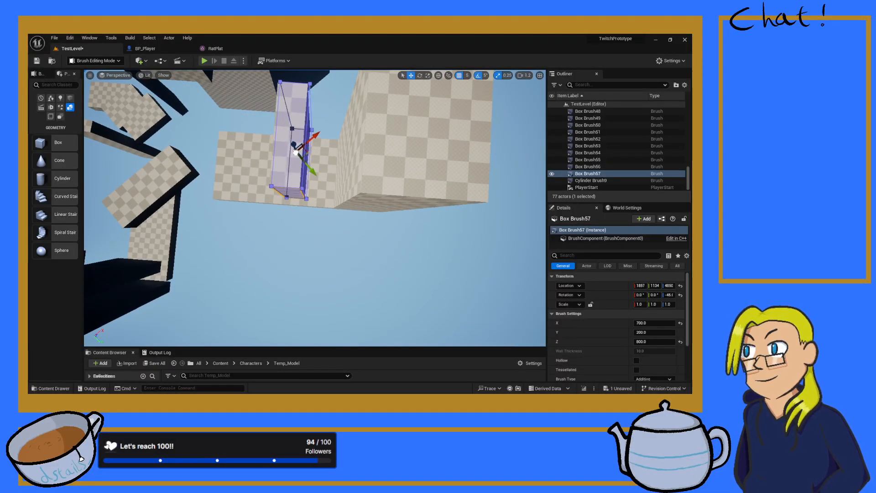
- Playtest the jump from the low platform again with the box in its adjusted position
key(w)
right_drag(296, 152, 333, 146)
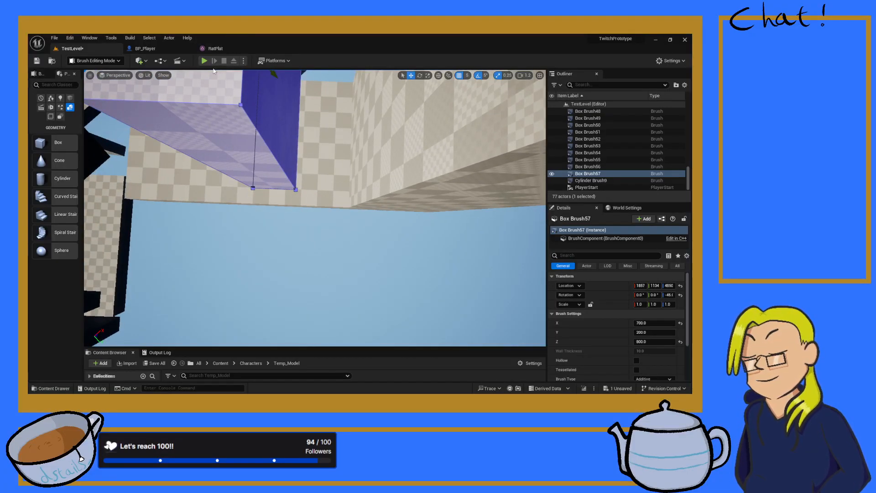
right_drag(195, 188, 186, 186)
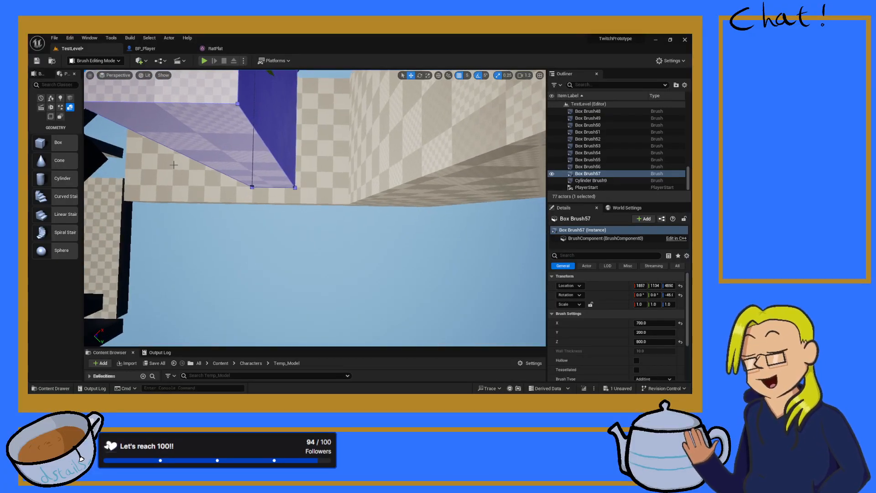
click(186, 186)
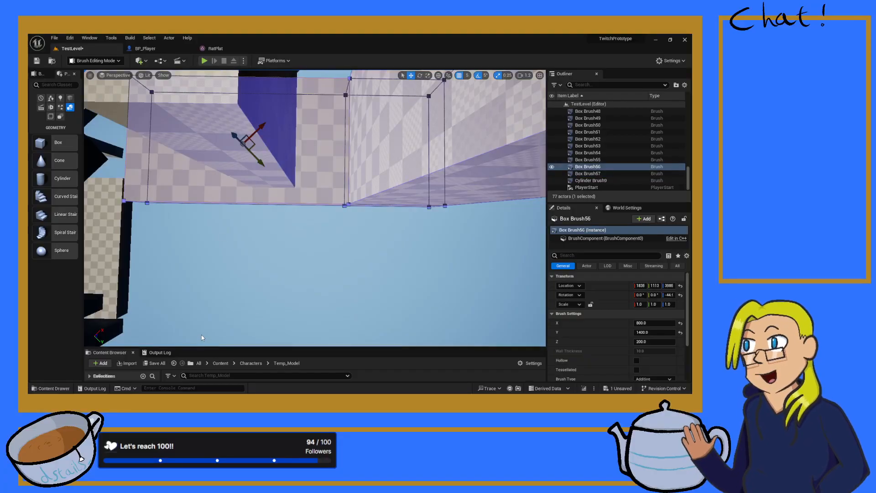
key(alt+p)
key(w)
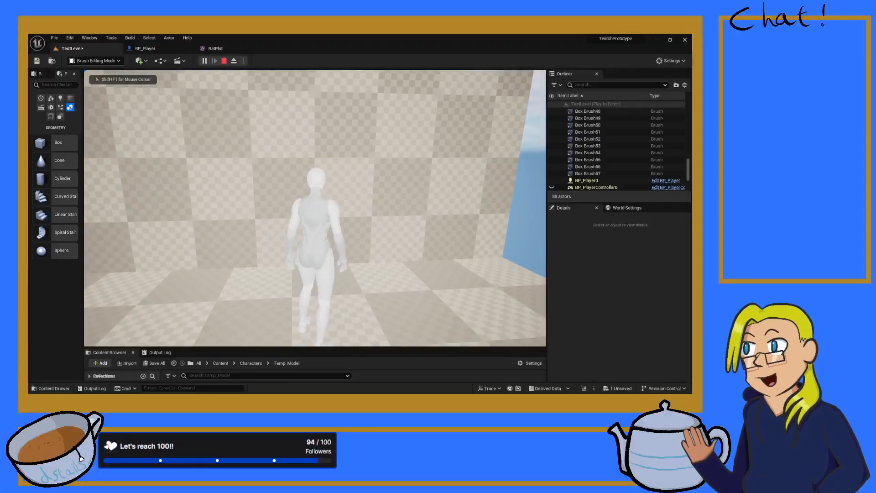
key(space)
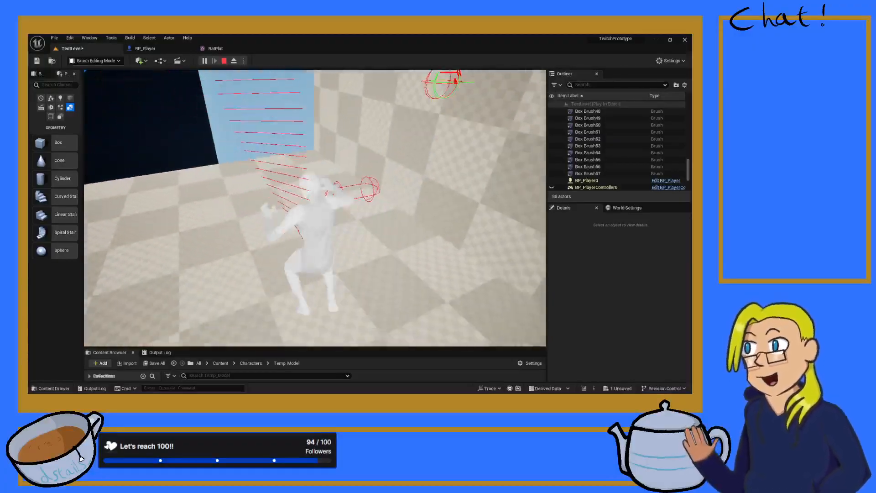
key(Escape)
- Move the floating box closer to the tall wall and slightly down to narrow the gap between them
mouse_move(315, 208)
right_down()
mouse_move(310, 274)
mouse_move(292, 296)
mouse_move(274, 310)
mouse_move(255, 283)
mouse_move(196, 314)
mouse_move(182, 339)
right_up()
key(s)
key(d)
key(s)
key(d)
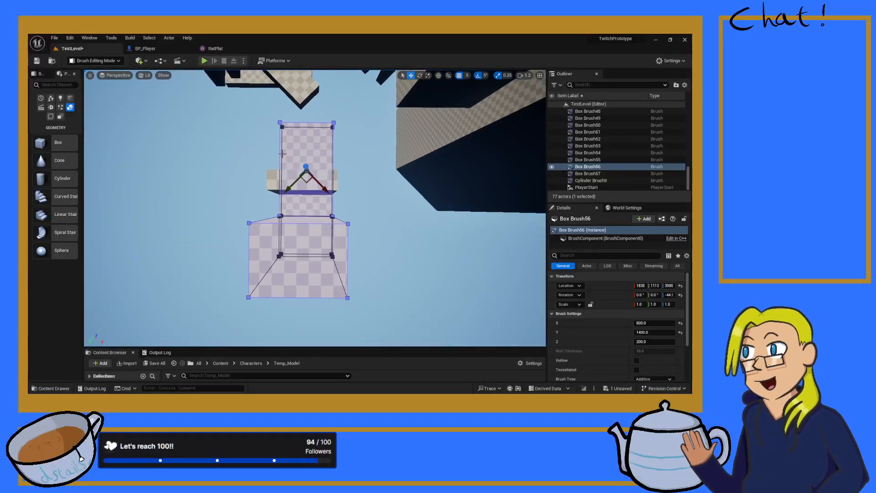
click(308, 190)
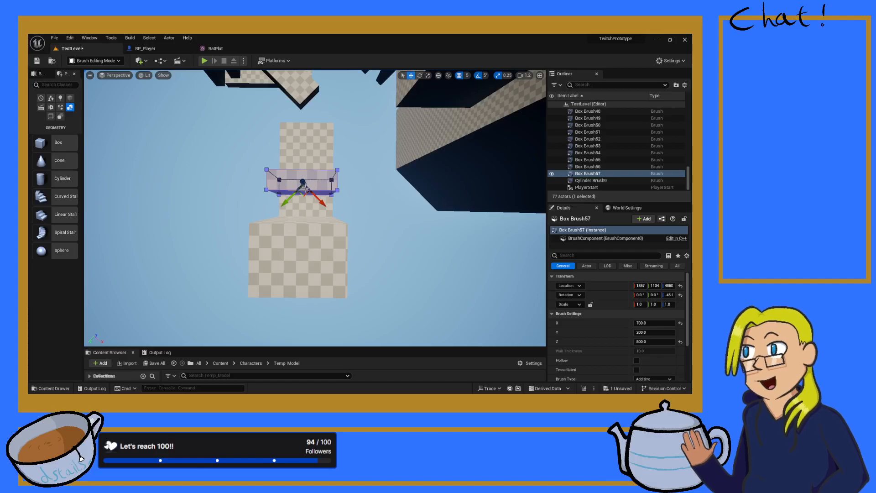
key(a)
click(335, 183)
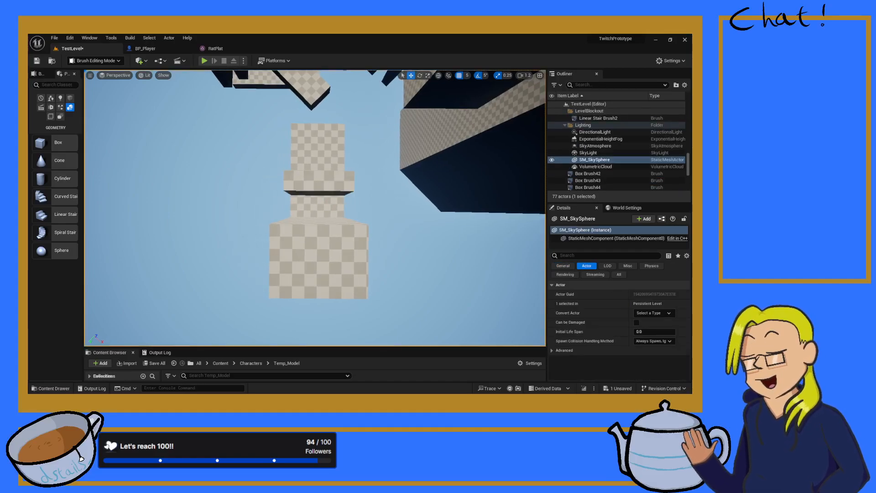
click(320, 185)
scroll(320, 184, up, 2)
scroll(306, 173, up, 3)
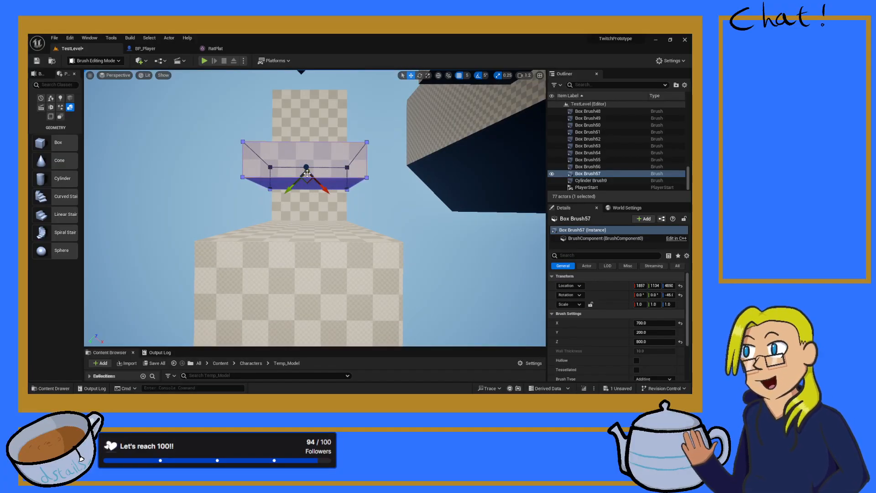
drag(306, 172, 308, 179)
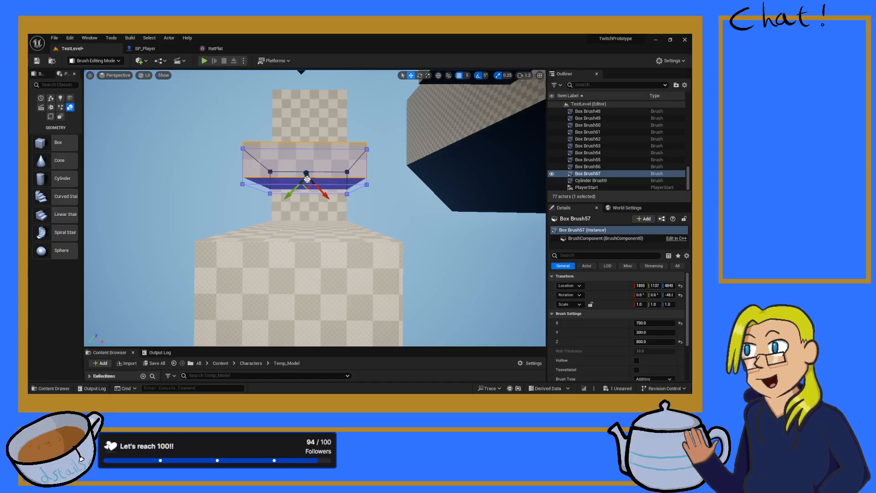
- Playtest jumping off the tall wall onto the top of the floating box and end the session
mouse_move(307, 179)
right_down()
mouse_move(364, 182)
mouse_move(395, 173)
right_up()
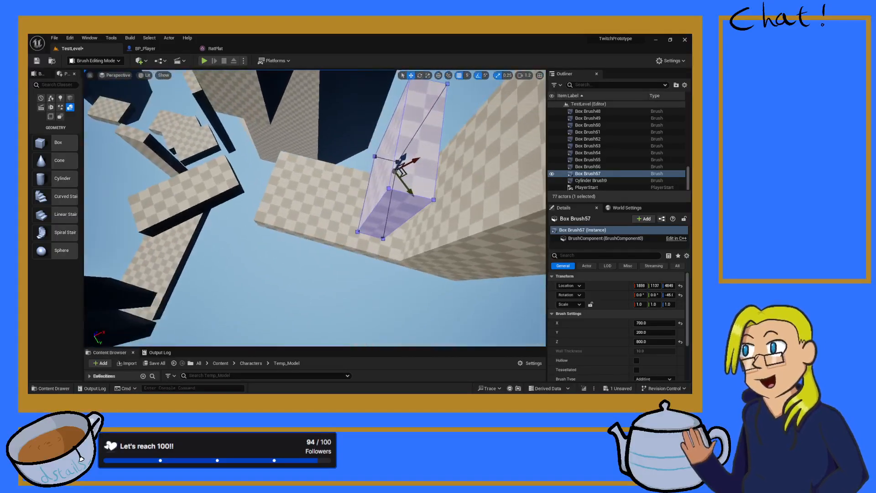
click(308, 194)
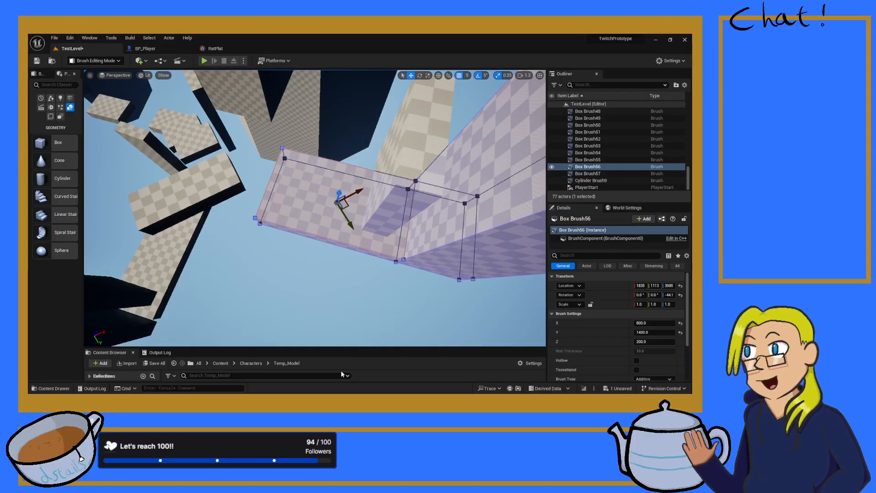
key(alt+p)
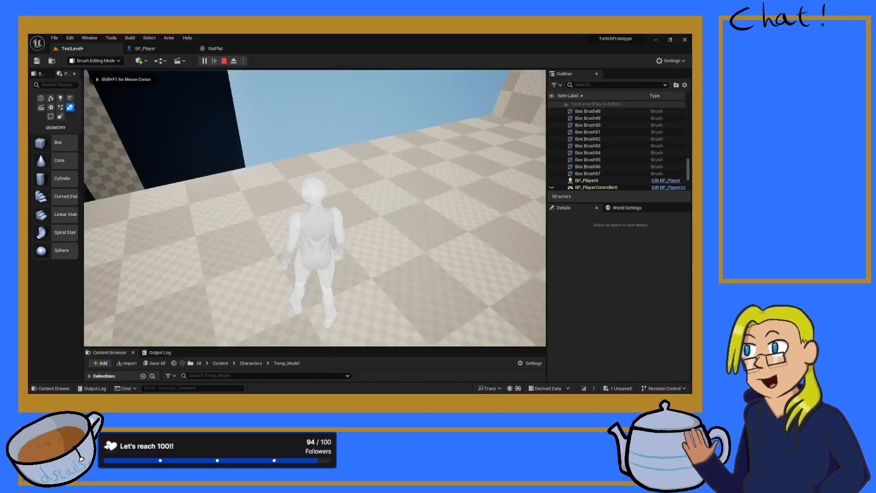
key(w)
key(space)
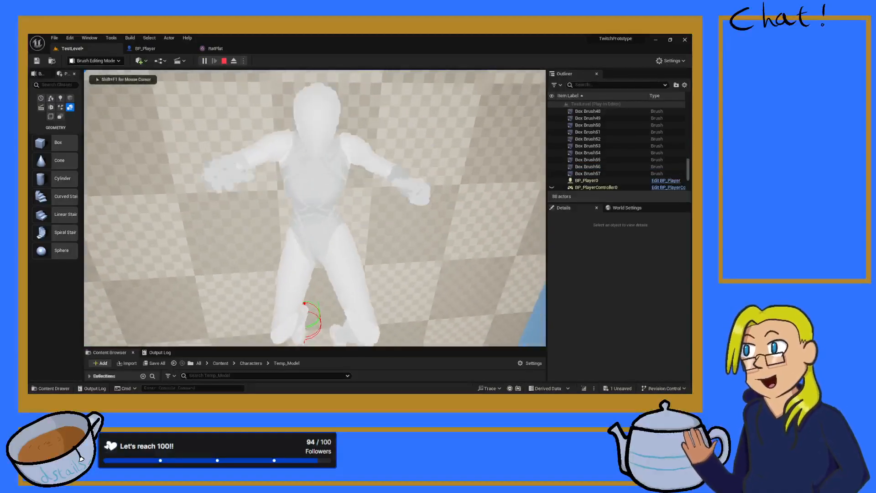
key(space)
key(space)
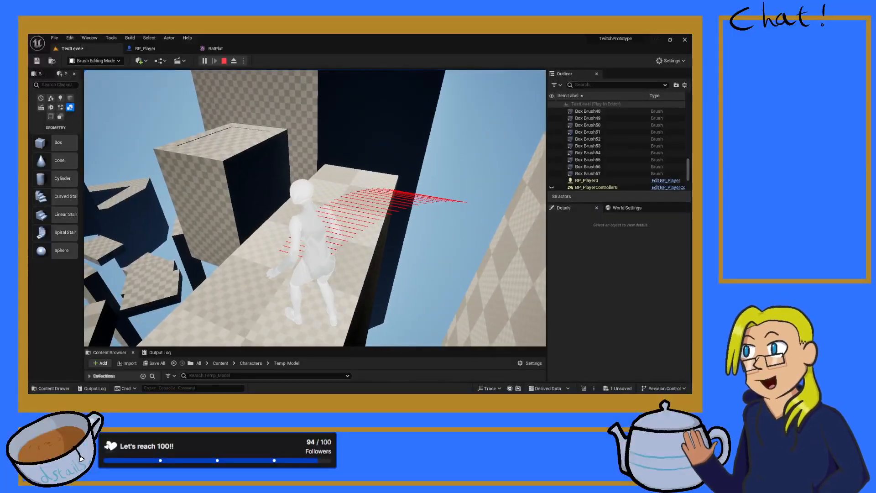
key(Escape)
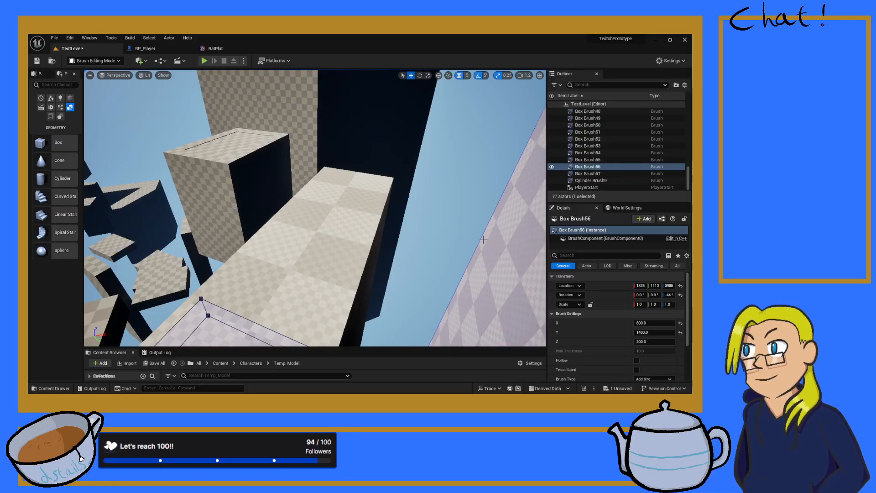
mouse_move(374, 217)
right_down()
mouse_move(283, 178)
mouse_move(247, 219)
mouse_move(241, 210)
mouse_move(373, 219)
right_up()
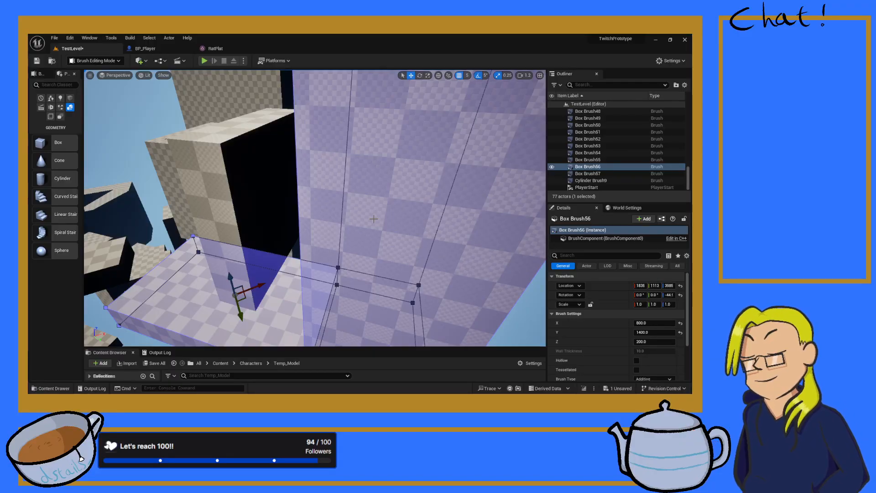
- Add a new box brush beside the L-shaped platform and move it along Y into the open space away from the platform
mouse_move(356, 204)
right_down()
mouse_move(353, 136)
mouse_move(356, 203)
right_up()
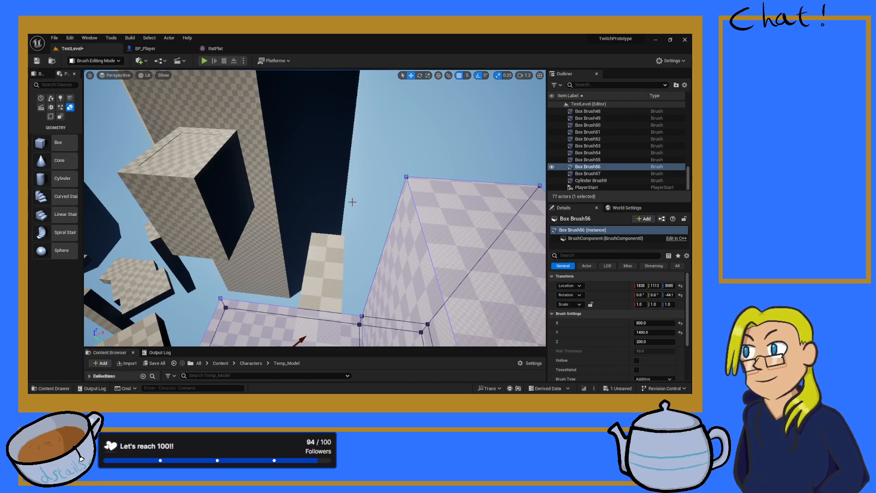
mouse_move(283, 182)
right_down()
mouse_move(274, 219)
mouse_move(296, 177)
mouse_move(279, 180)
mouse_move(246, 159)
mouse_move(336, 162)
mouse_move(301, 157)
mouse_move(320, 203)
mouse_move(284, 183)
right_up()
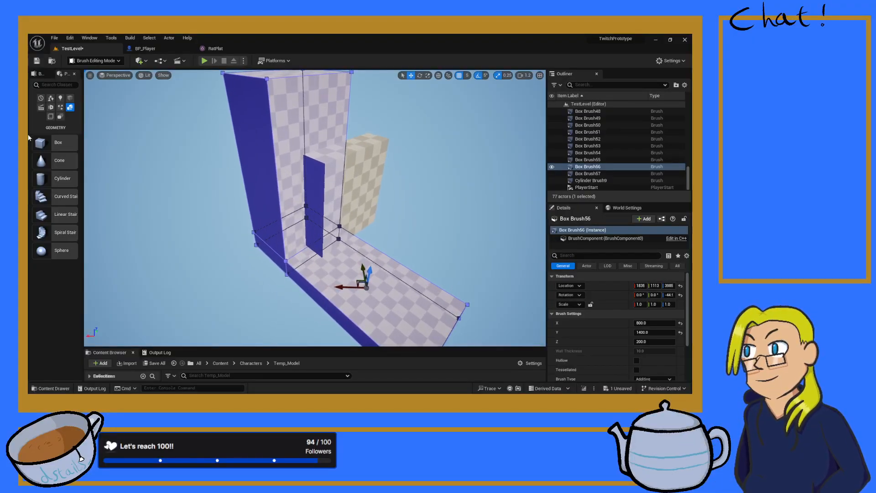
drag(52, 142, 325, 175)
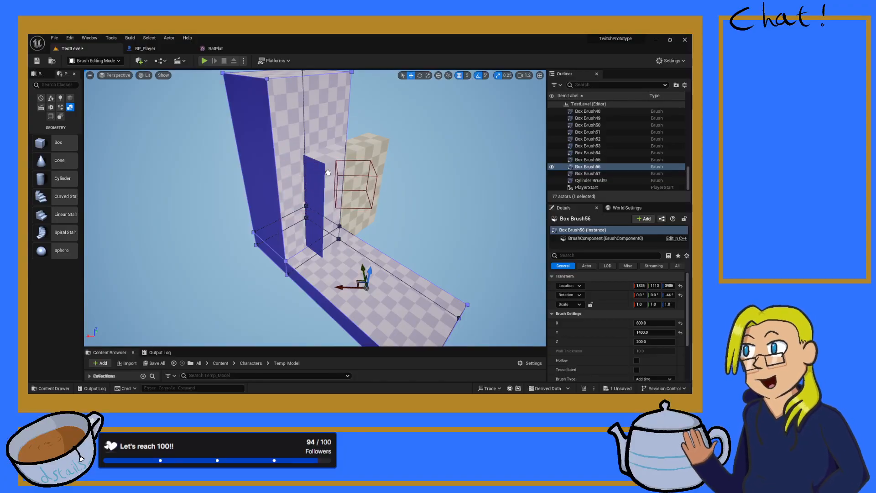
drag(328, 173, 328, 172)
mouse_move(328, 173)
right_down()
mouse_move(322, 148)
mouse_move(255, 153)
mouse_move(265, 144)
mouse_move(251, 121)
mouse_move(219, 115)
right_up()
mouse_move(355, 162)
right_down()
mouse_move(374, 206)
mouse_move(356, 218)
right_up()
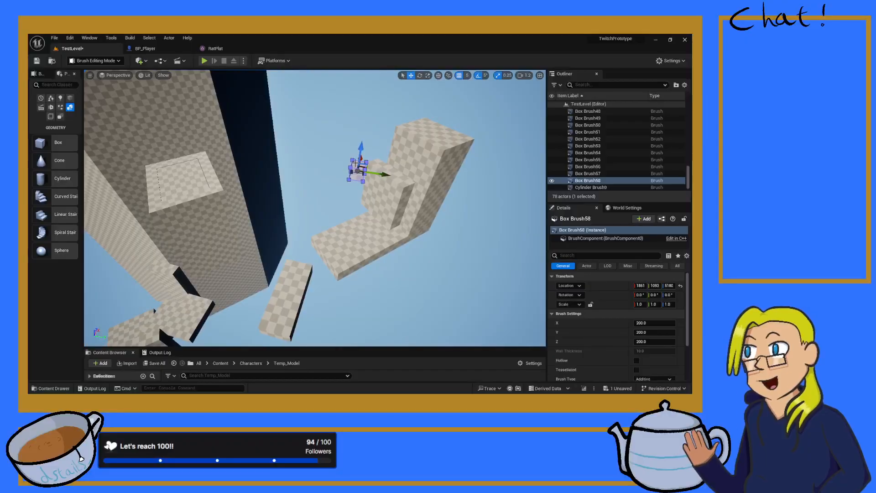
drag(379, 173, 326, 173)
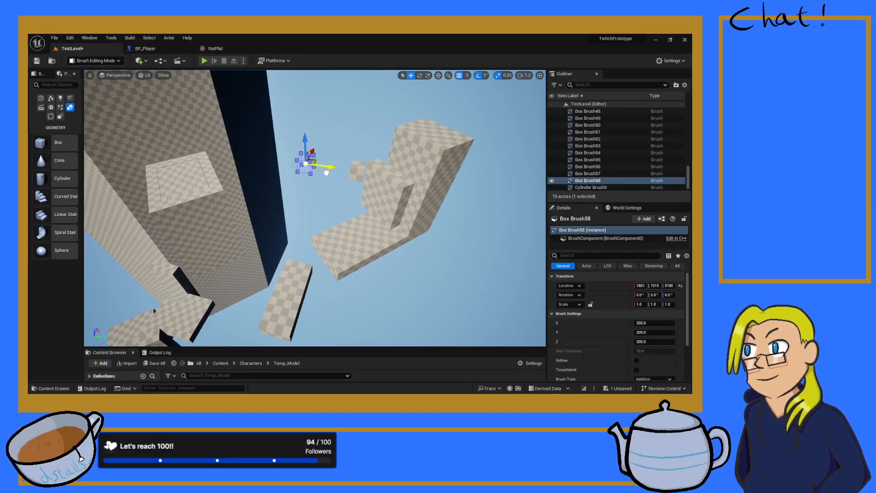
- Set the new box brush's size to 400 in X and 800 in Y
right_drag(326, 172, 297, 180)
mouse_move(504, 240)
right_down()
mouse_move(472, 251)
mouse_move(504, 240)
right_up()
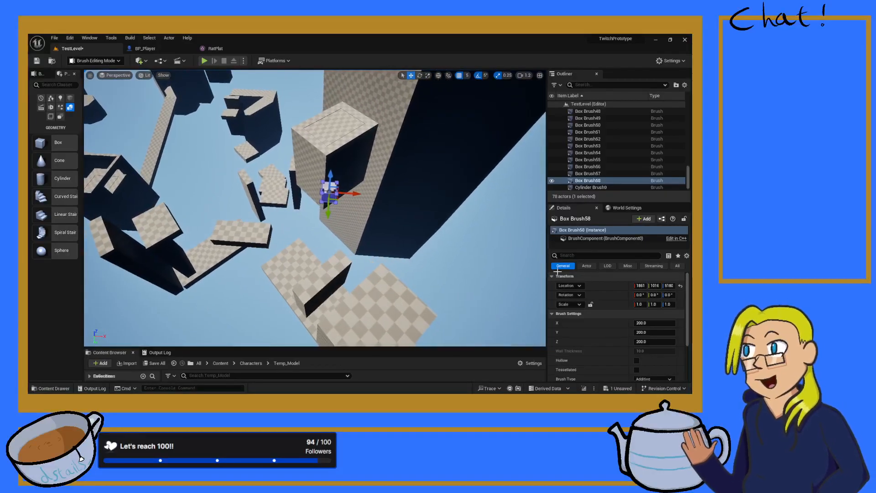
drag(655, 323, 674, 324)
click(635, 323)
text(400)
key(Return)
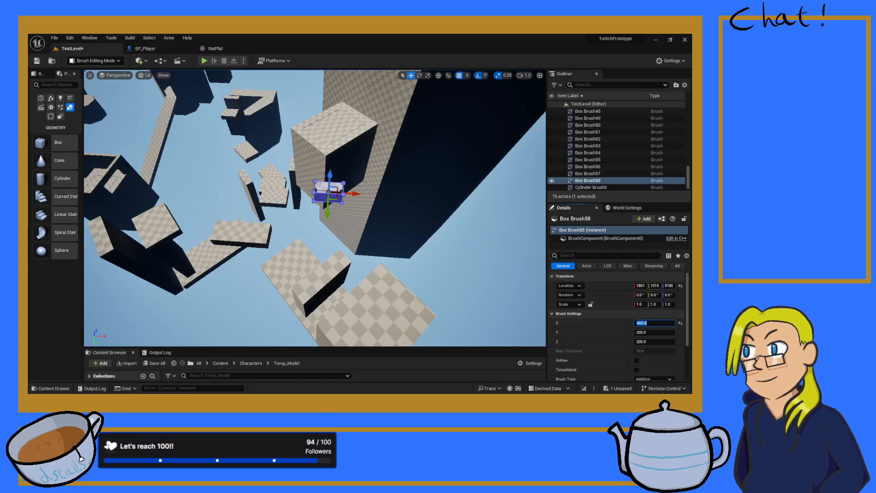
click(648, 335)
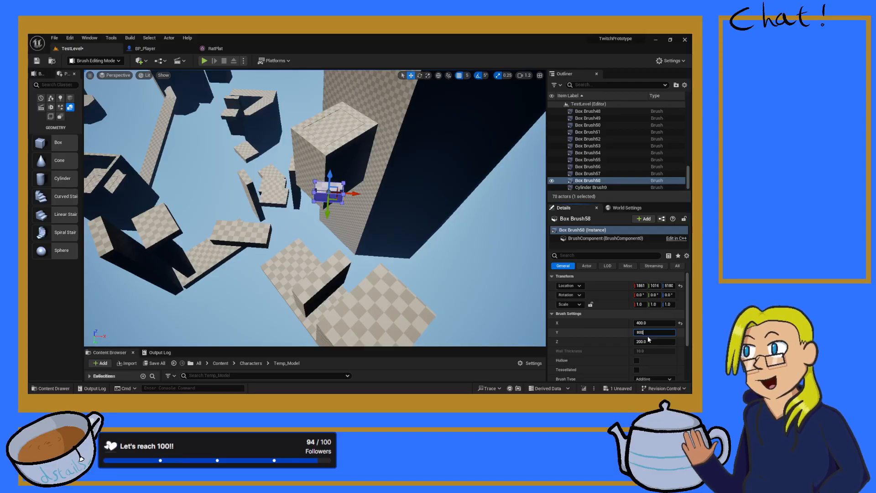
text(800)
key(Return)
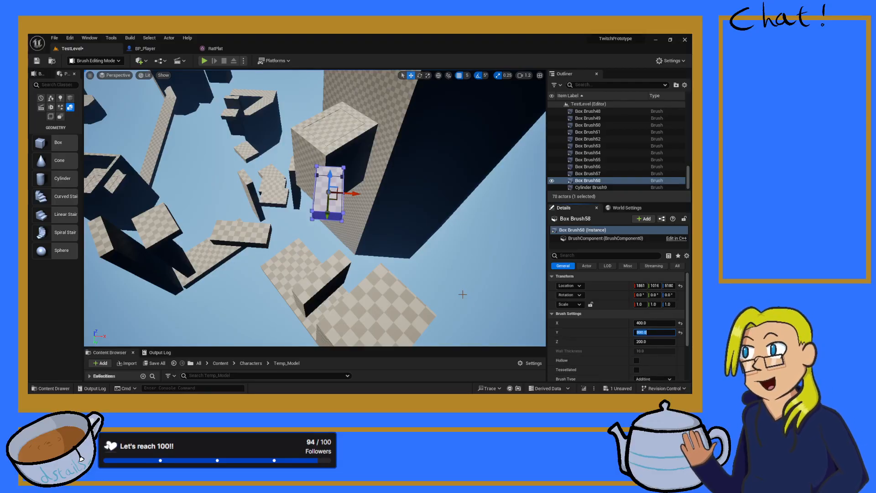
- Nudge the resized box slightly further along Y, away from the L-shaped platform
key(a)
right_drag(350, 250, 479, 256)
key(w)
mouse_move(388, 197)
right_down()
mouse_move(428, 195)
mouse_move(430, 187)
right_up()
key(s)
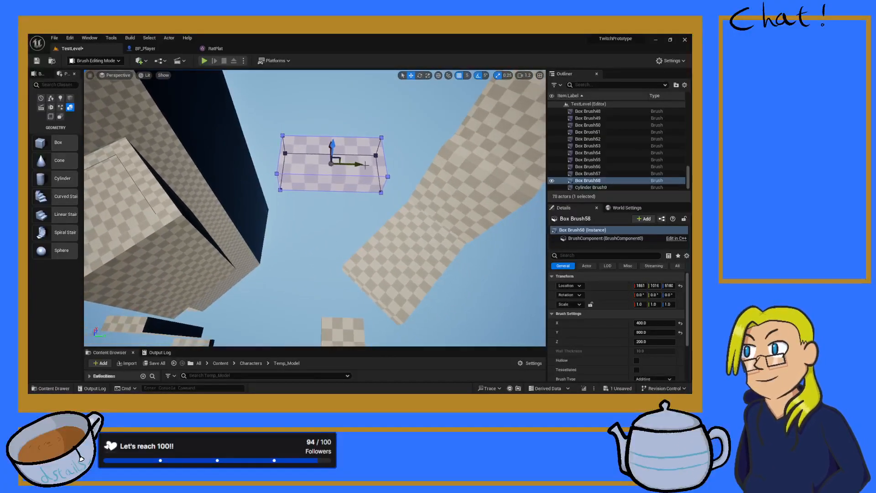
drag(355, 163, 343, 163)
- Extrude the top face of the thin box in front of the tall wall upwards, raising it a little more to form a strip
right_drag(343, 163, 387, 166)
key(w)
right_drag(328, 213, 327, 242)
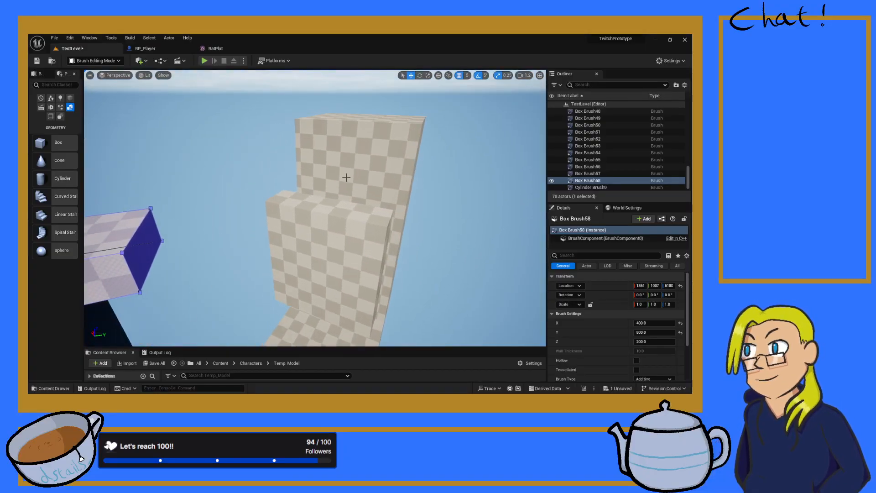
click(327, 214)
click(327, 213)
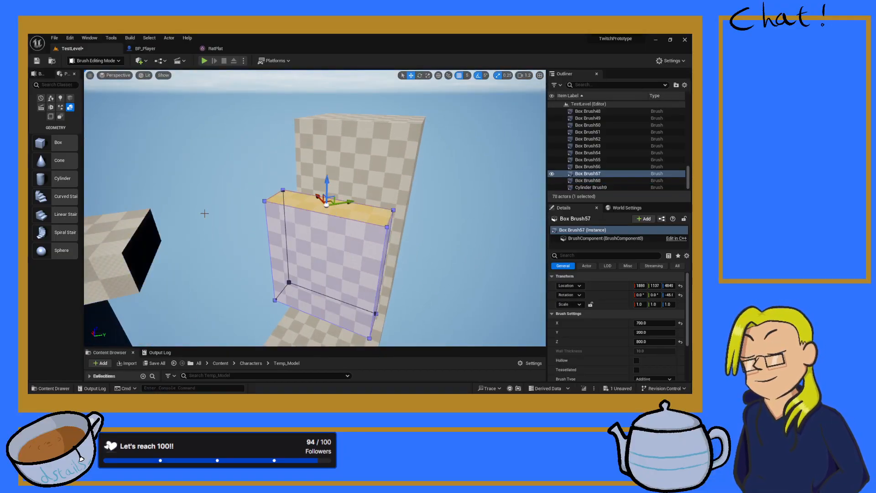
click(35, 75)
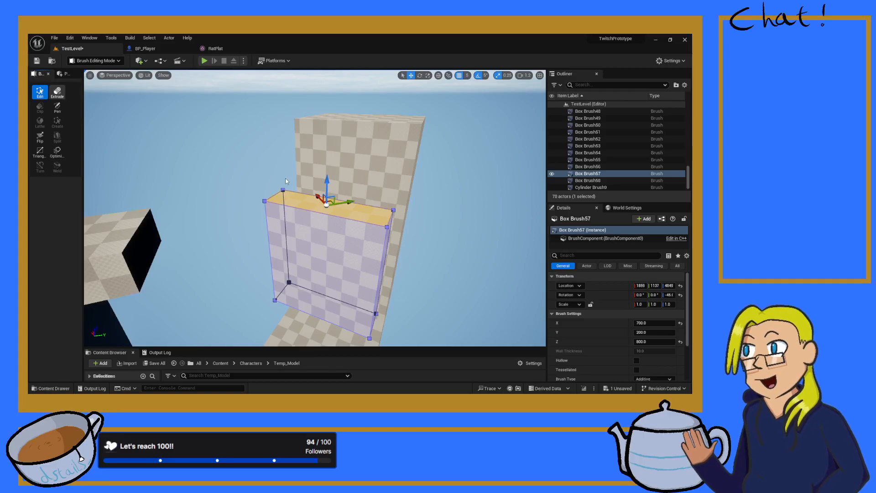
click(57, 92)
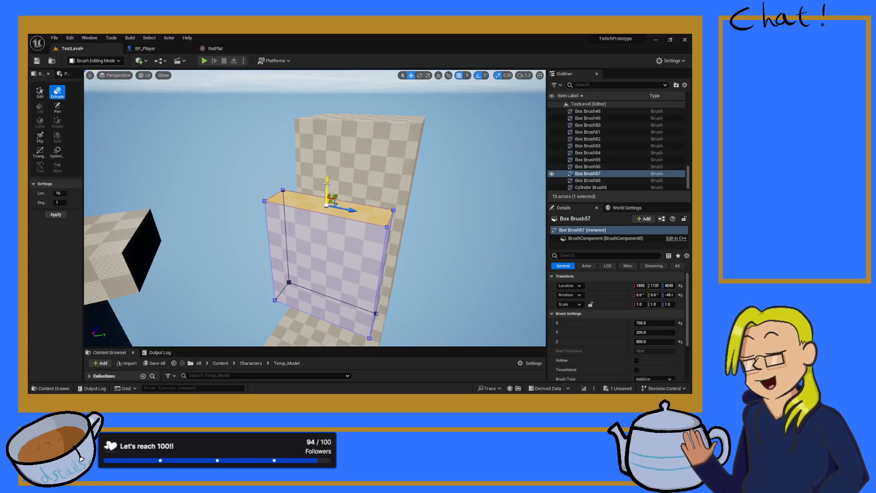
drag(327, 183, 336, 167)
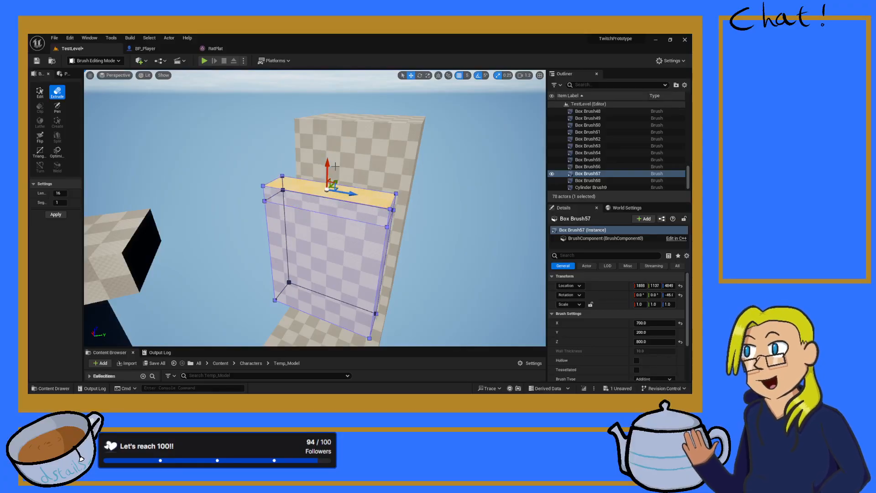
click(48, 94)
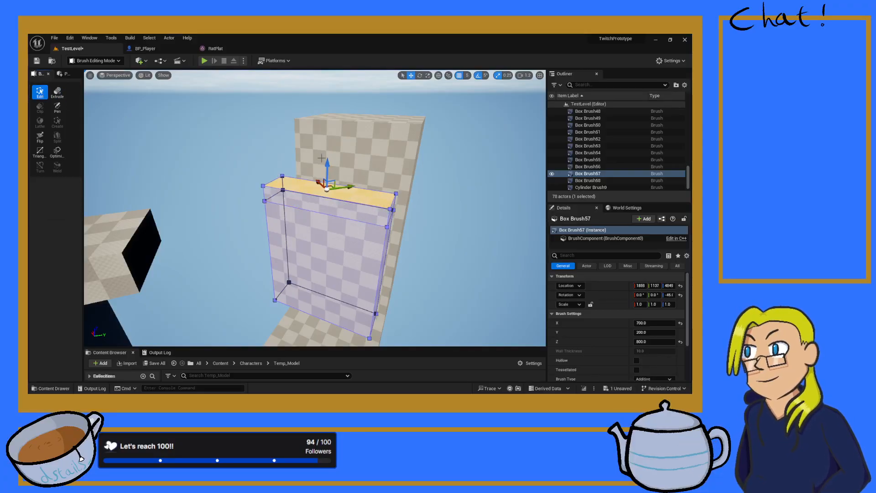
drag(327, 161, 333, 153)
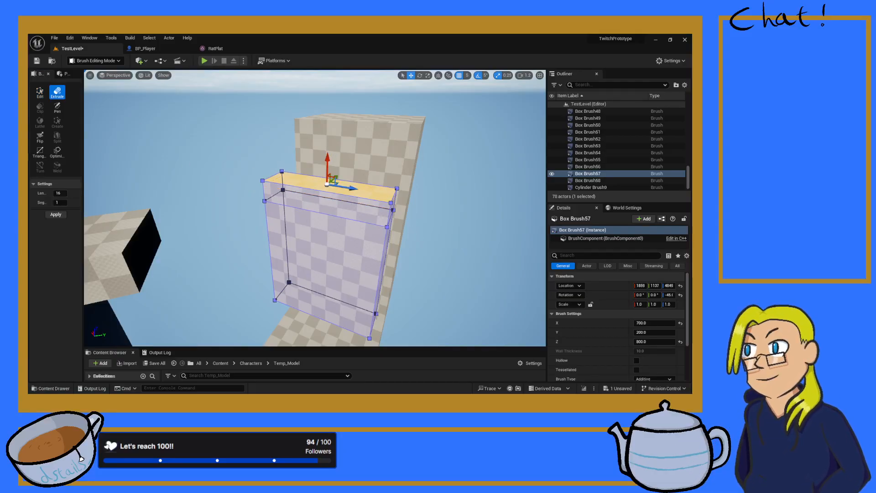
- Extrude the long side face of the thin box's new top strip outwards to form an overhanging ledge
click(297, 201)
drag(312, 213, 295, 230)
mouse_move(291, 235)
right_down()
mouse_move(247, 207)
mouse_move(155, 258)
mouse_move(153, 242)
right_up()
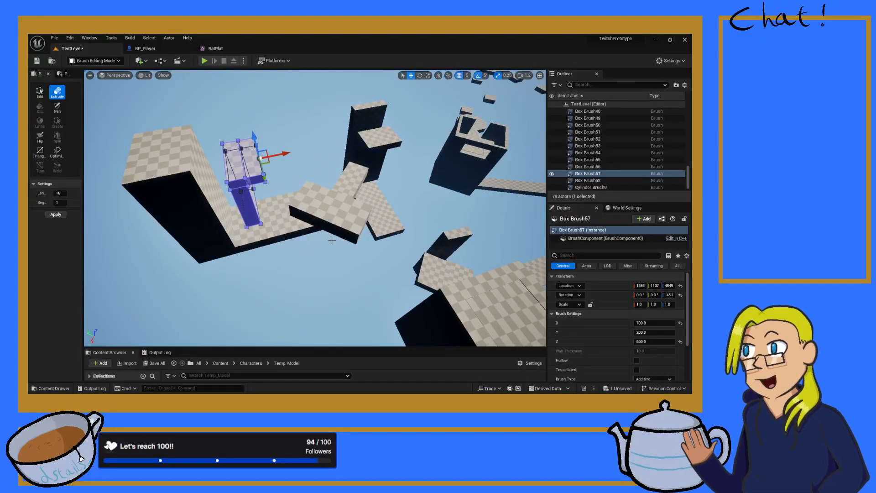
- Move the 400 by 800 box further along Y, away from the new ledge, and save the level
click(334, 212)
right_drag(314, 178, 270, 169)
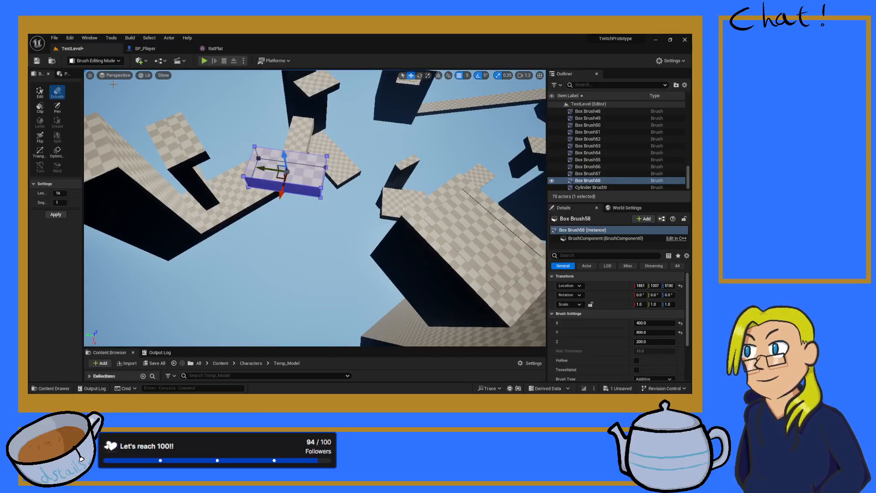
click(40, 93)
drag(265, 169, 282, 169)
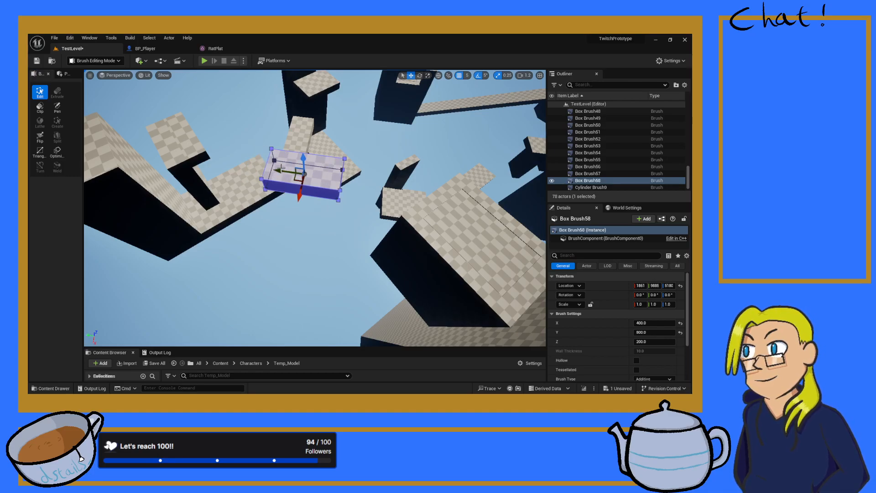
key(ctrl+s)
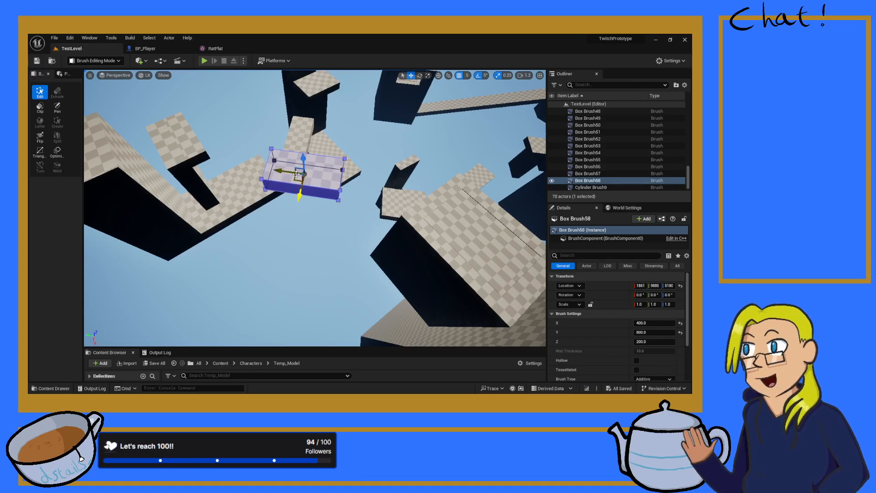
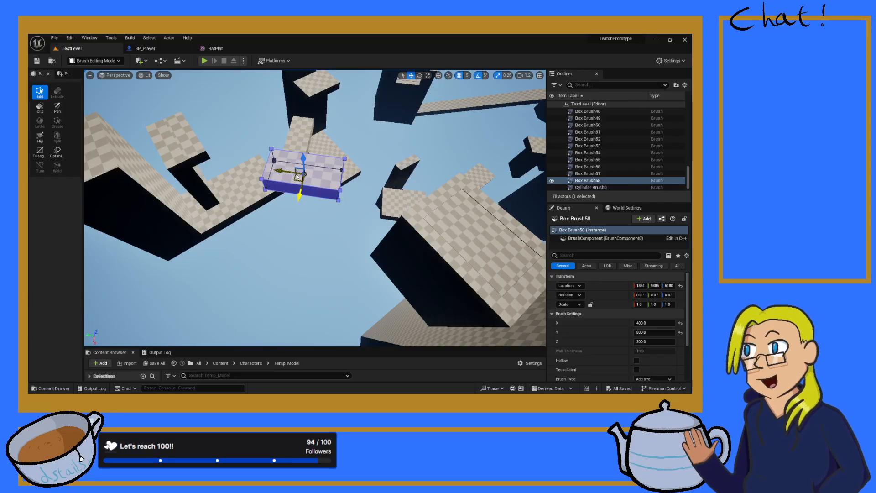
- Go back to the octagonal starting room and start a playtest, running towards the stairs
right_drag(291, 168, 364, 200)
scroll(291, 168, up, 1)
key(w)
scroll(335, 126, up, 3)
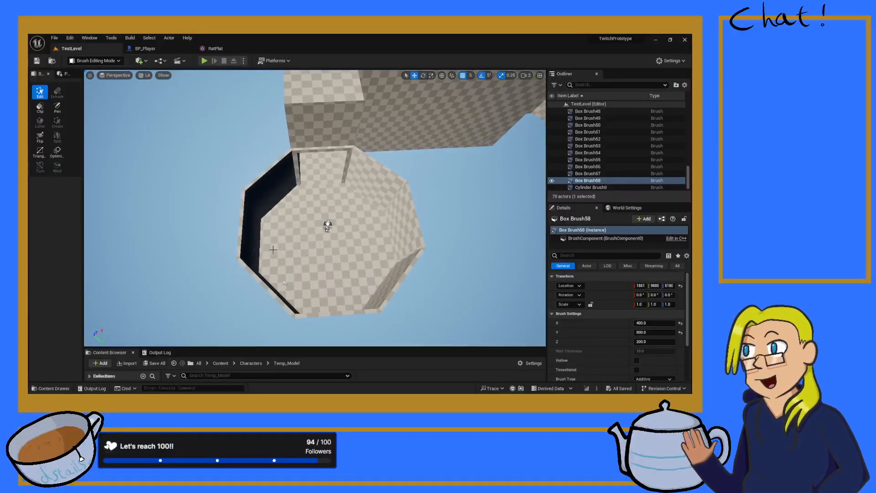
click(285, 251)
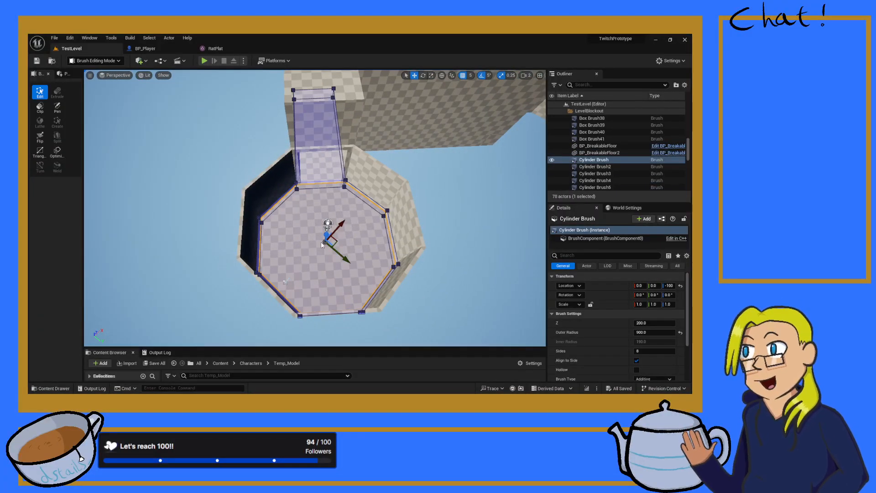
key(alt+p)
key(w)
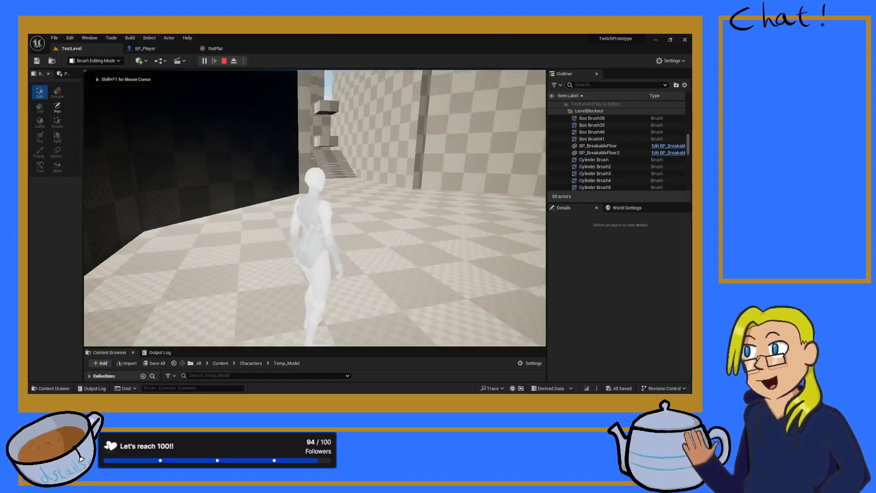
key(w)
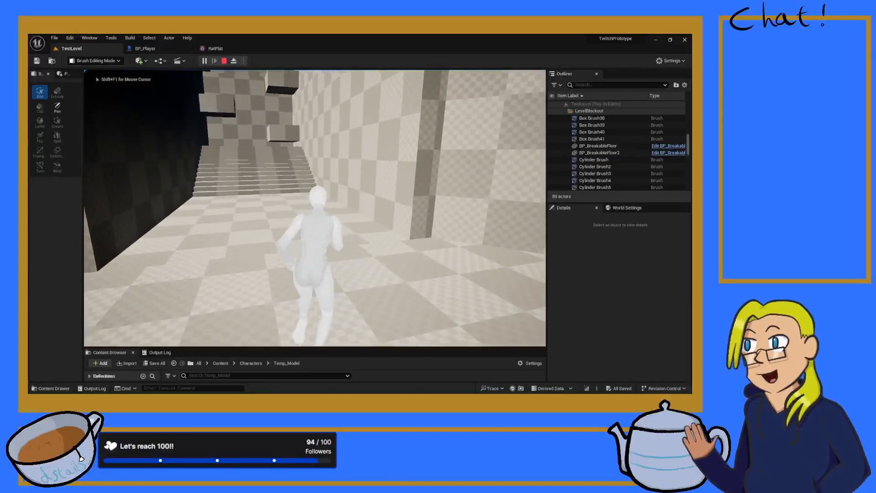
- Playtest the route up from the stairs with jumps and a wall run onto the long outdoor walkway
key(w)
key(space)
key(w)
key(space)
key(space)
key(w)
key(space)
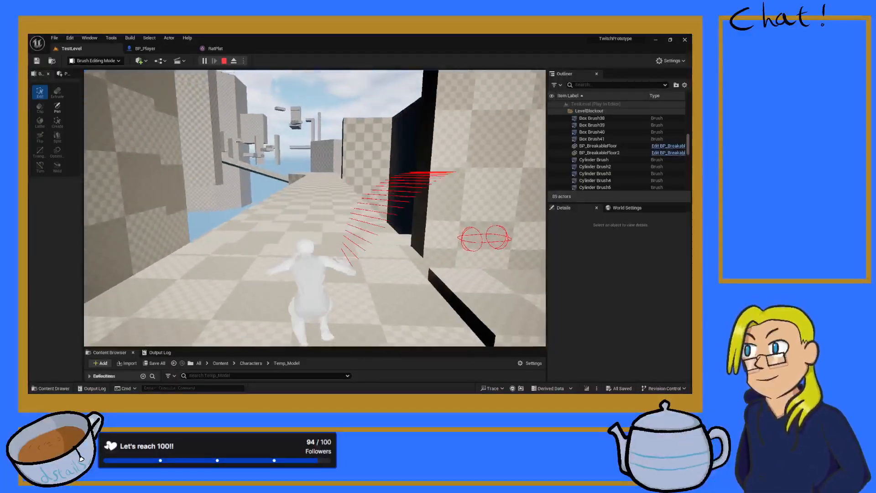
key(w)
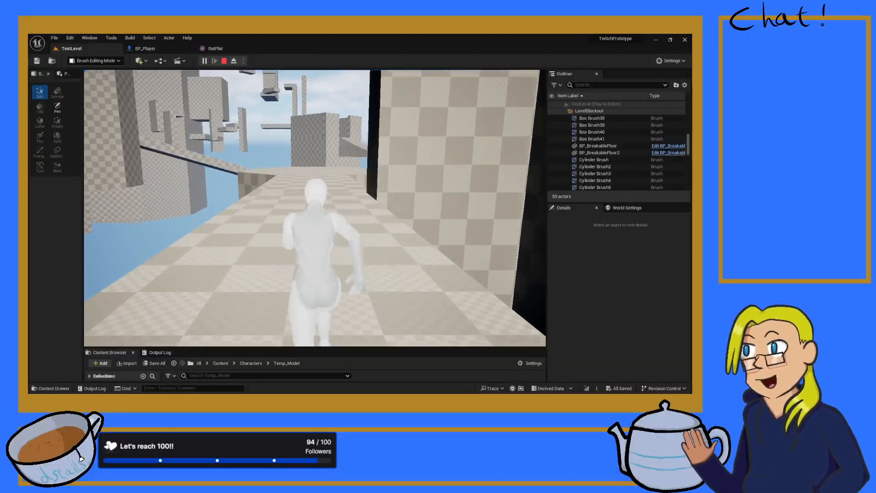
- Playtest the side opening off the walkway, running through the dark interior and jumping between its walls
key(w)
key(d)
key(space)
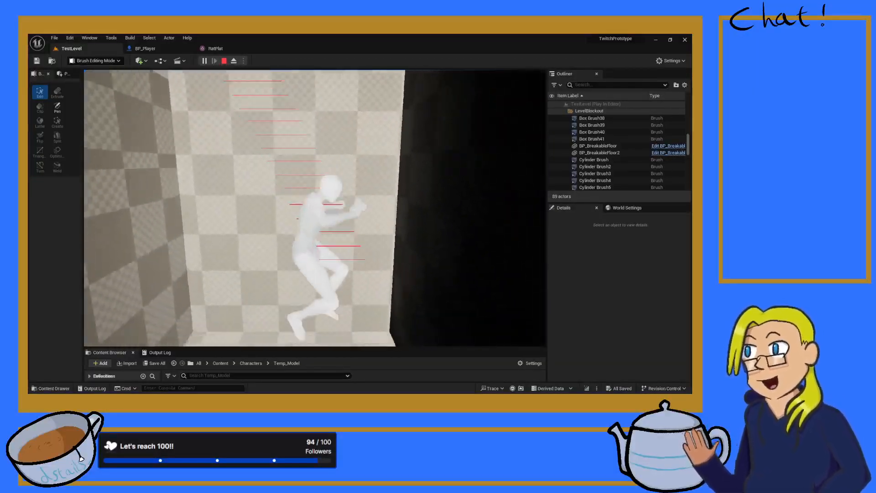
key(w)
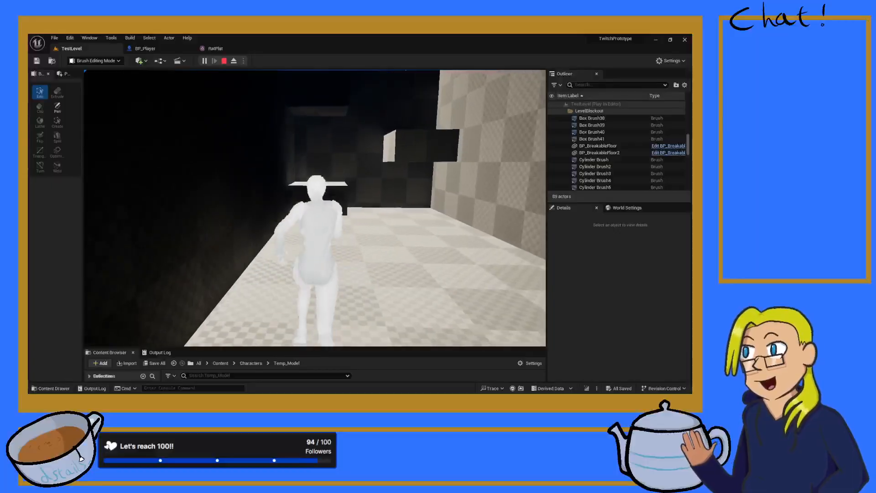
key(w)
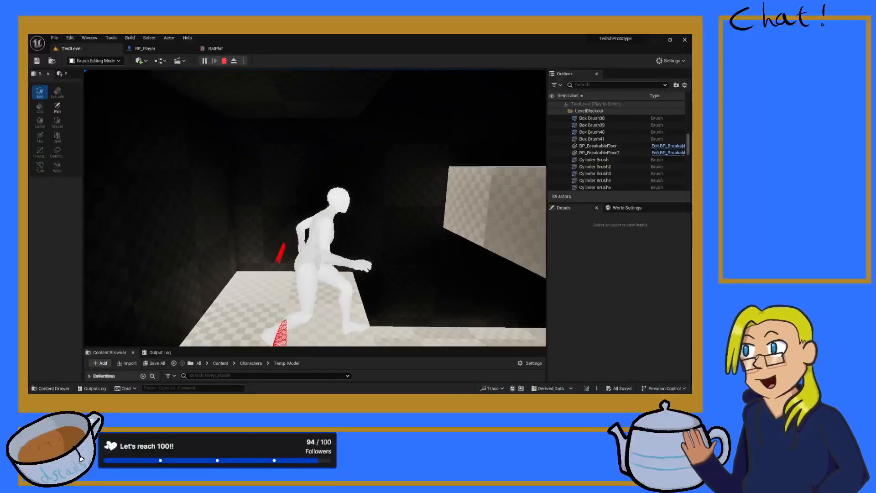
key(d)
key(space)
key(a)
key(space)
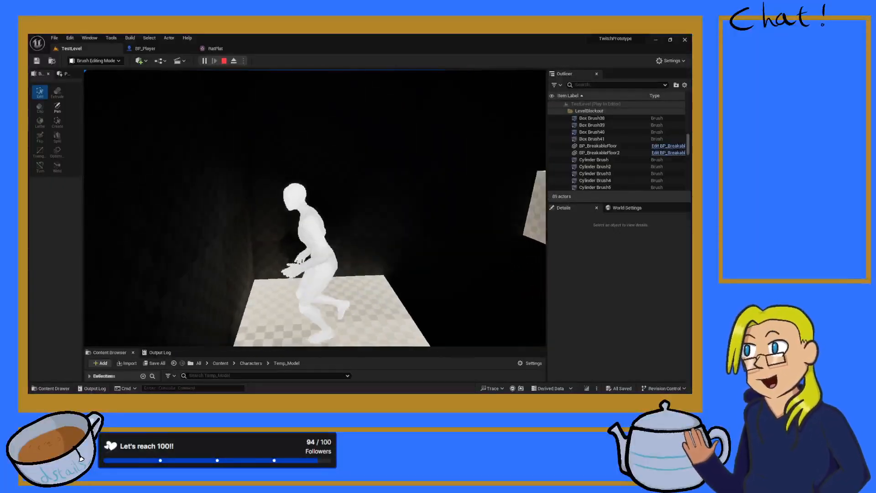
- Continue the playtest out of the dark interior and along the outdoor walkway onto the wide platform
key(w)
key(space)
key(space)
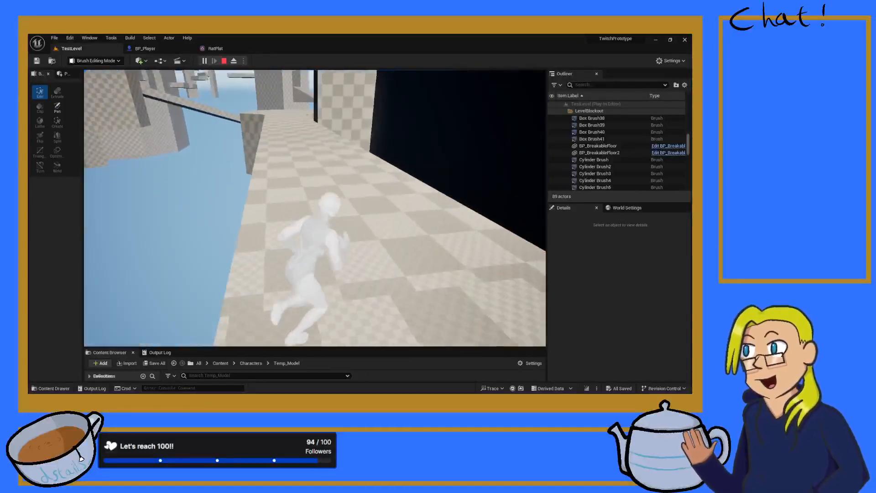
key(w)
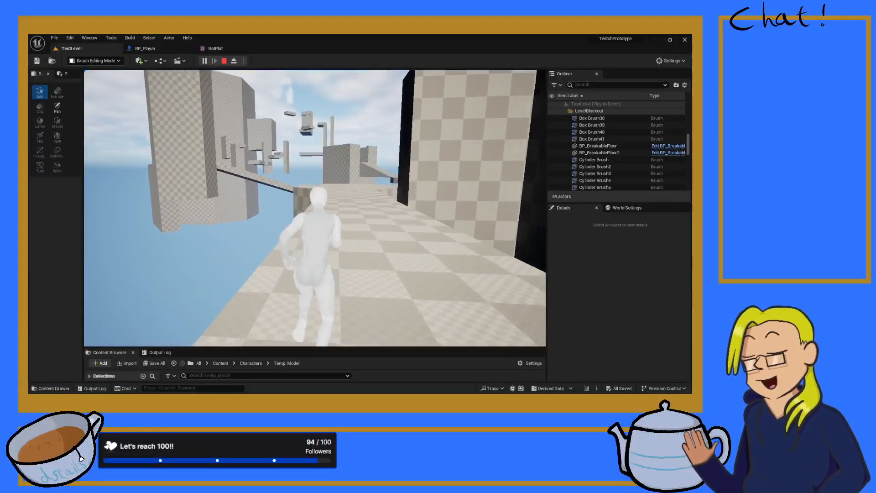
key(w)
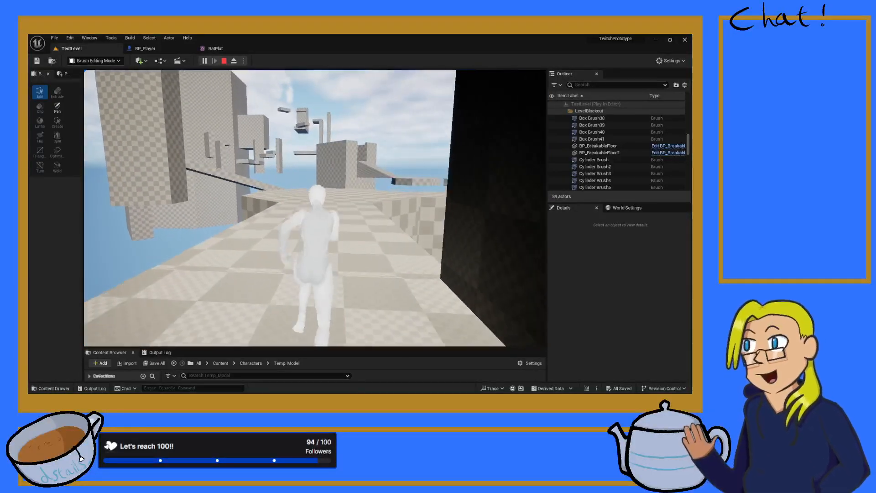
key(w)
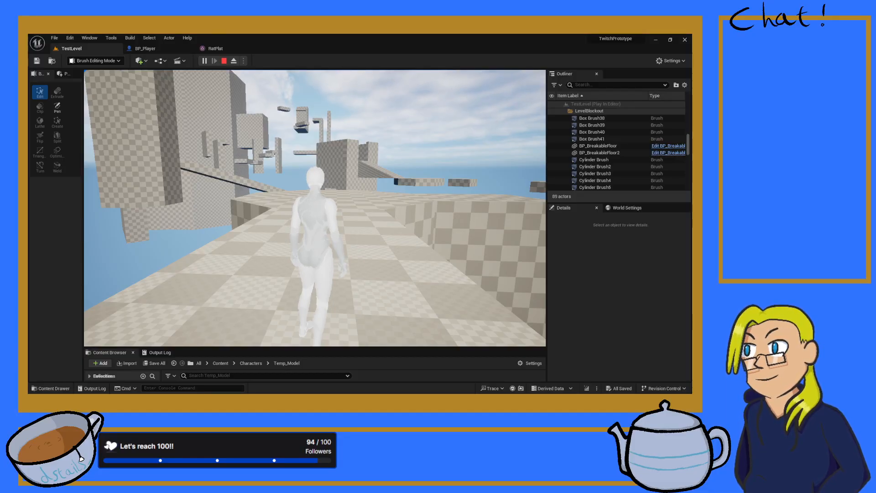
key(w)
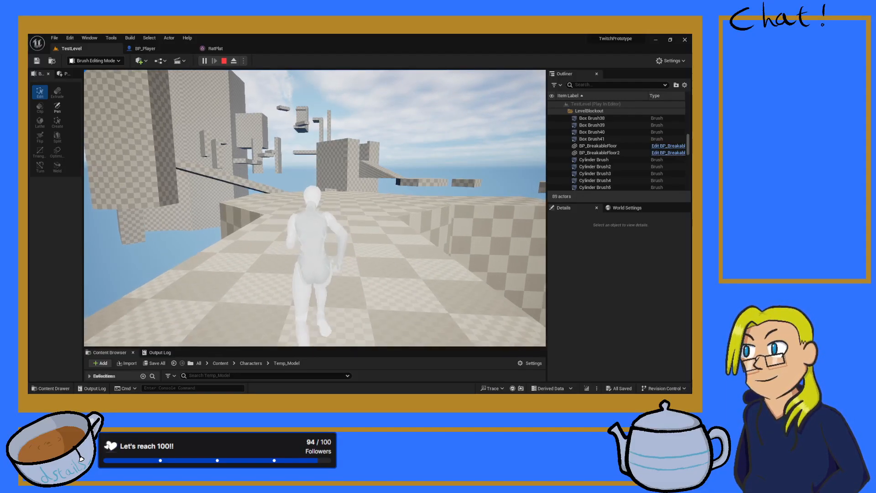
key(w)
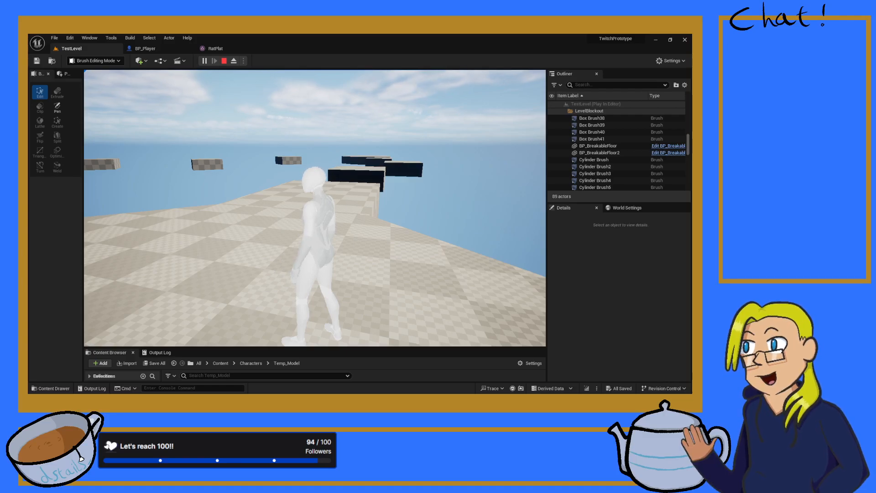
- Playtest the chain of floating platforms, jumping from box to box across to the octagonal platform below the stairs
key(w)
key(space)
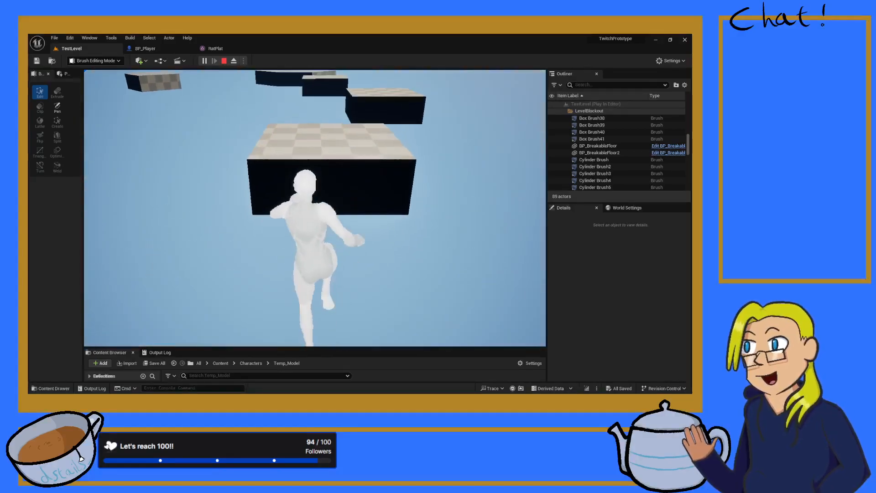
key(space)
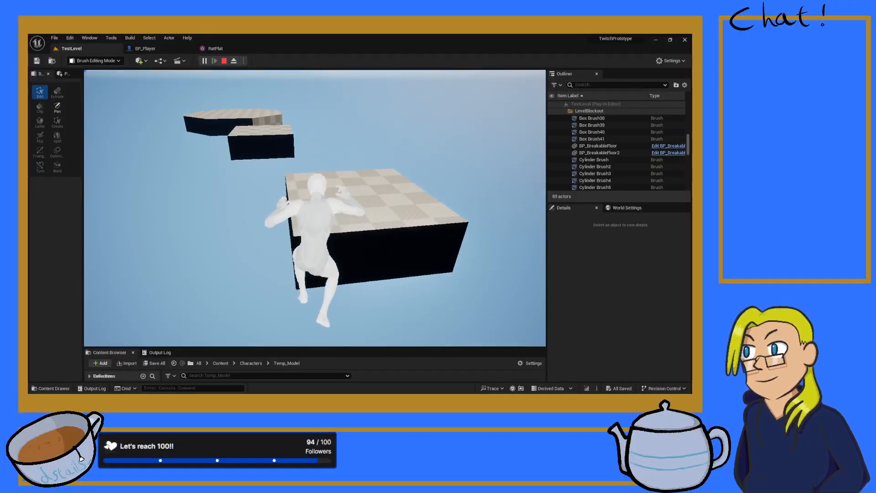
key(space)
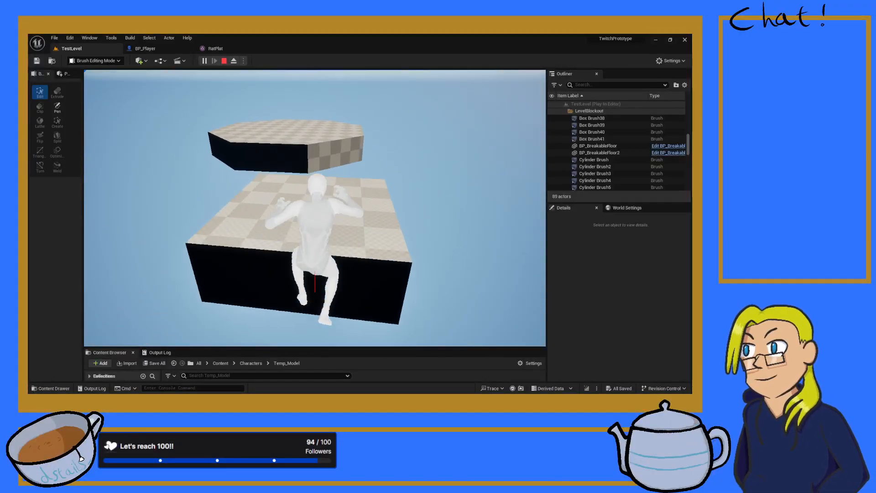
key(space)
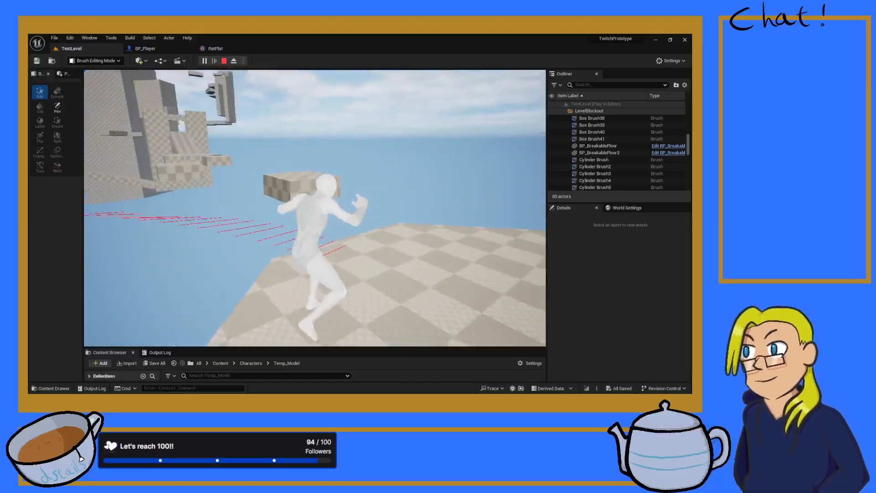
key(space)
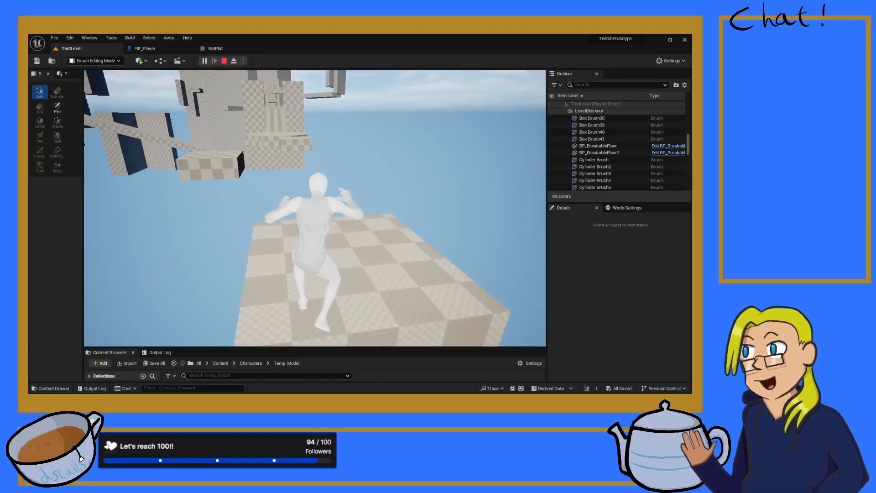
key(space)
key(w)
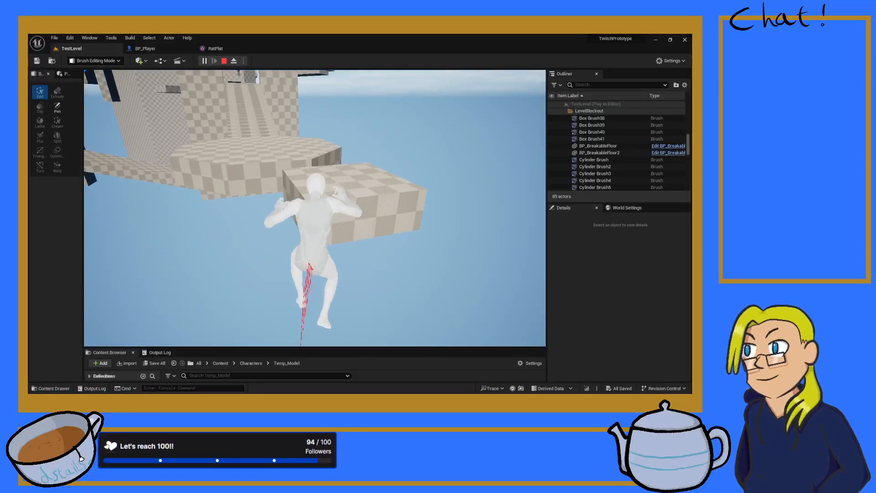
key(space)
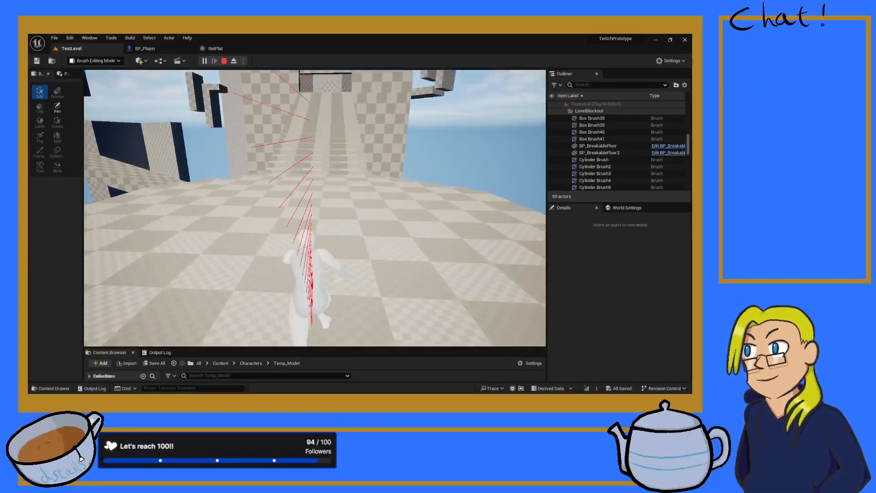
- Playtest the long staircase up into the tower room and run up to its large window opening
key(w)
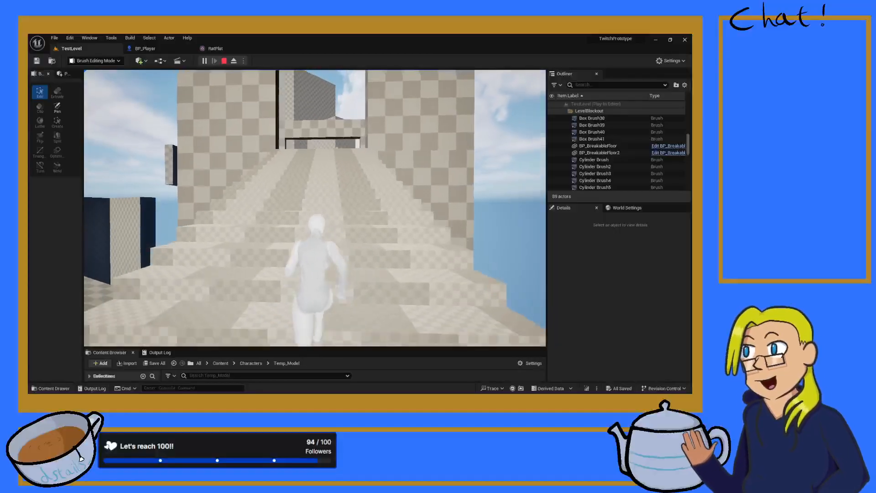
key(w)
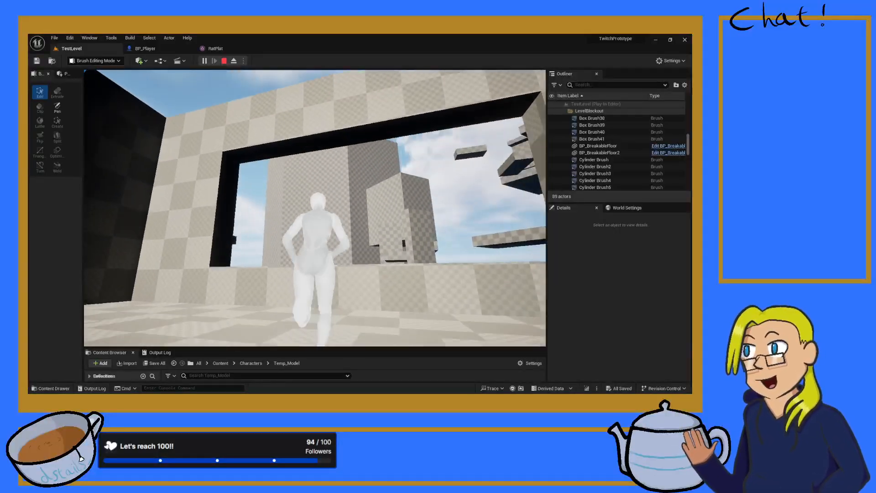
key(w)
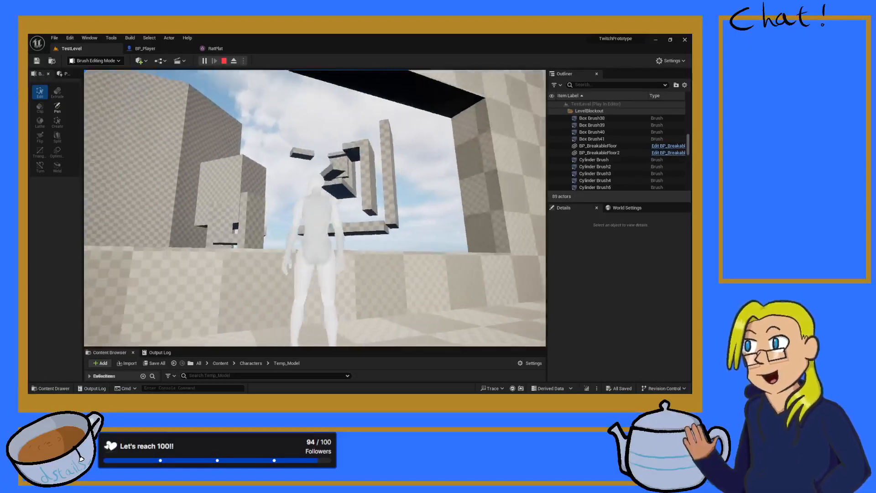
key(w)
key(w)
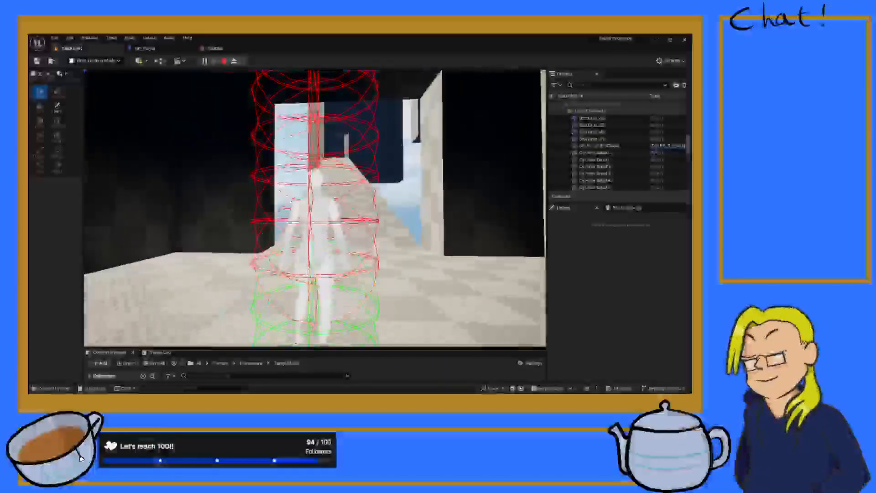
- Playtest the route from the breakable-floor room through the tower's walled interior and out onto the raised walkway
key(w)
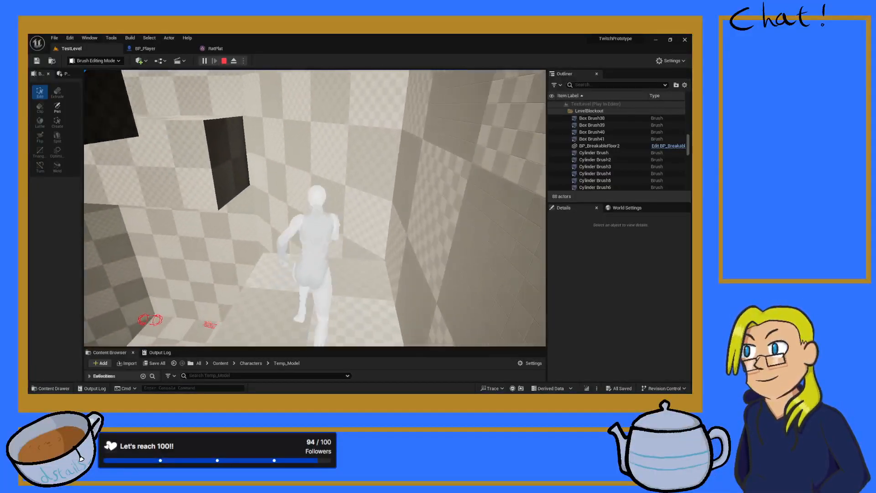
key(w)
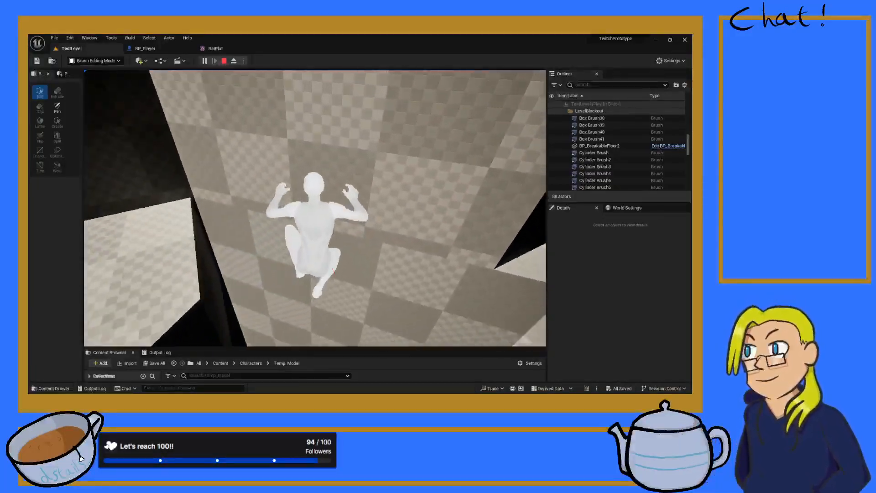
key(w)
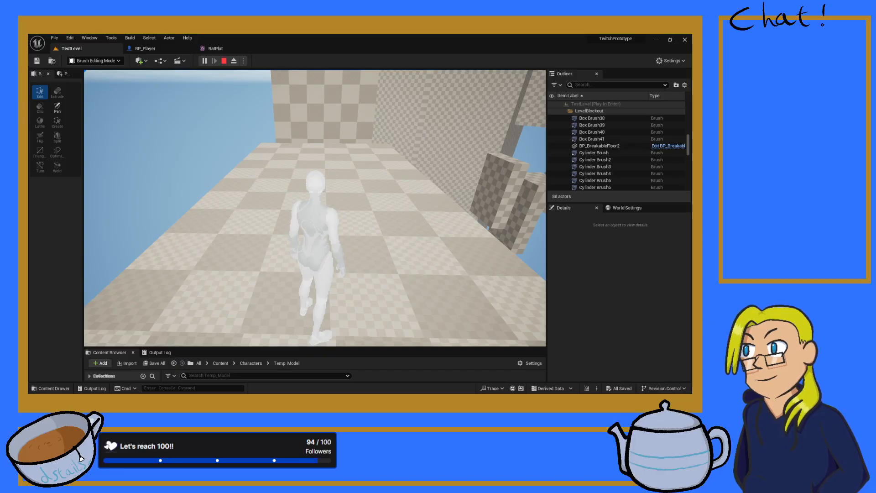
key(w)
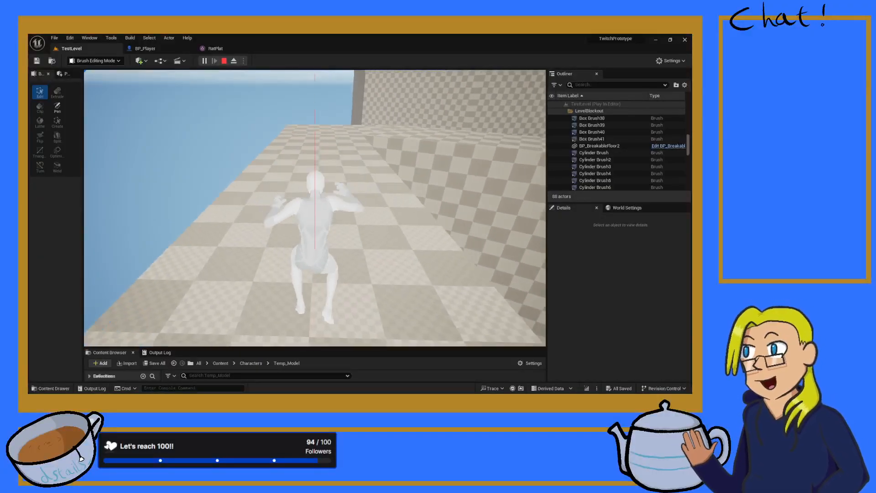
key(w)
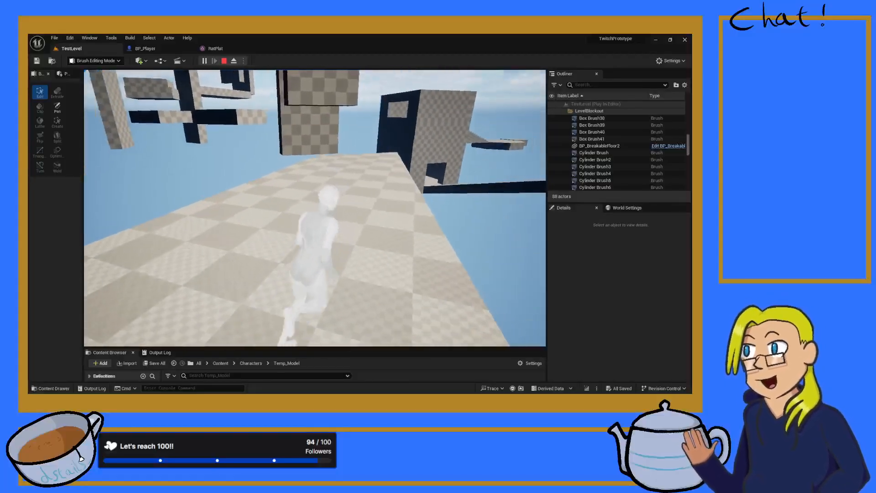
- Playtest the jumps onto the ledges beside the tower and the wall-jump section, and end the playtest
key(space)
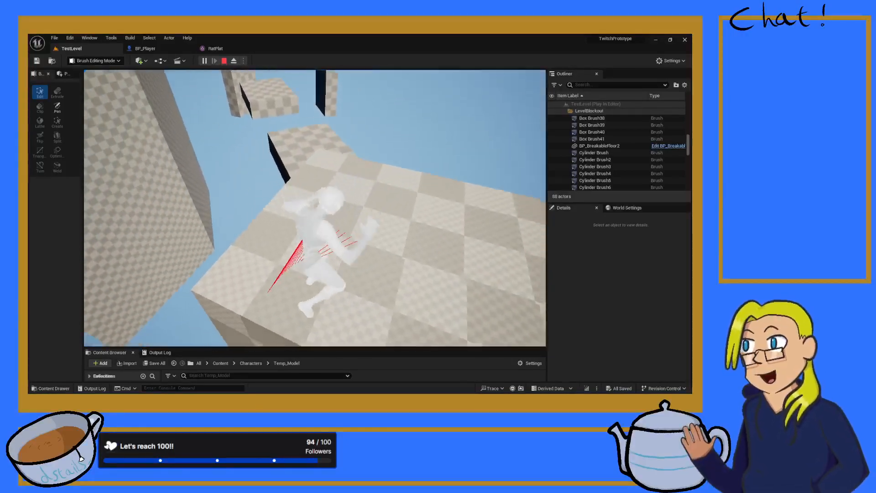
key(space)
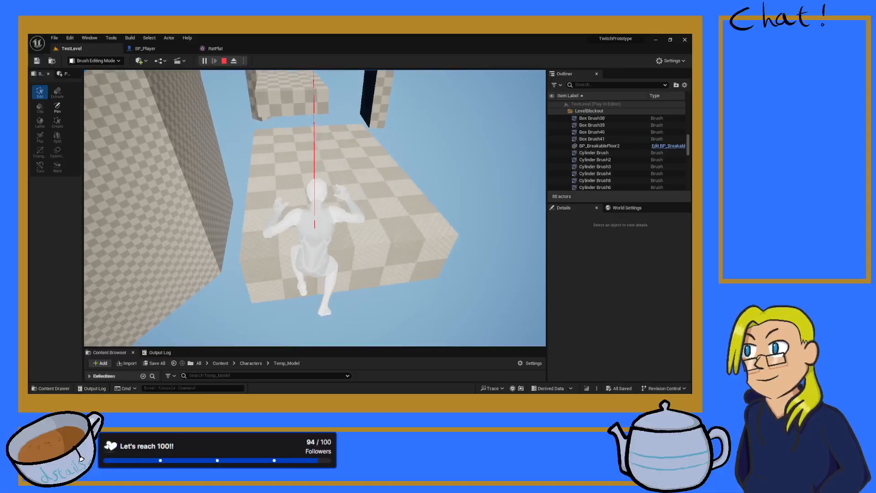
key(space)
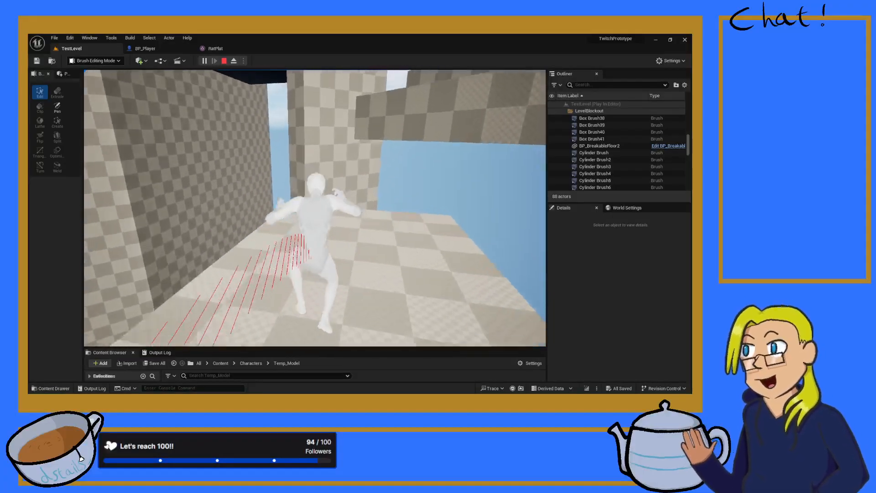
key(space)
key(space)
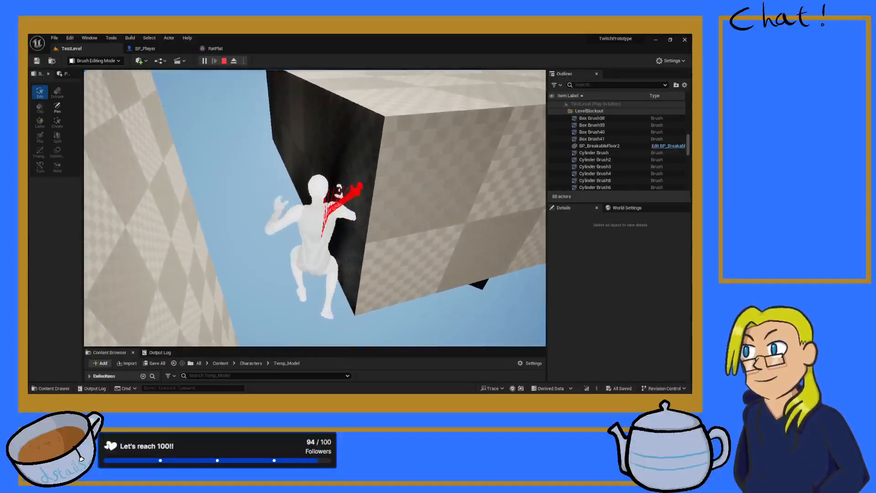
key(Escape)
right_drag(332, 215, 304, 223)
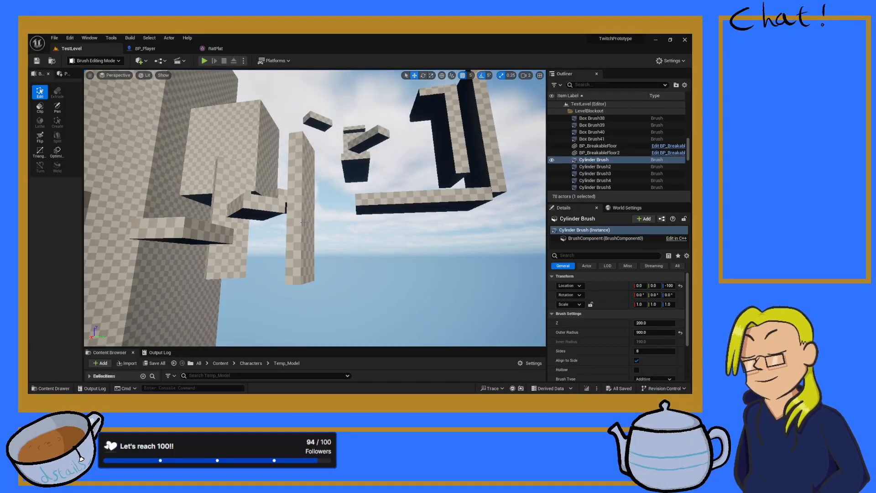
right_drag(228, 213, 479, 233)
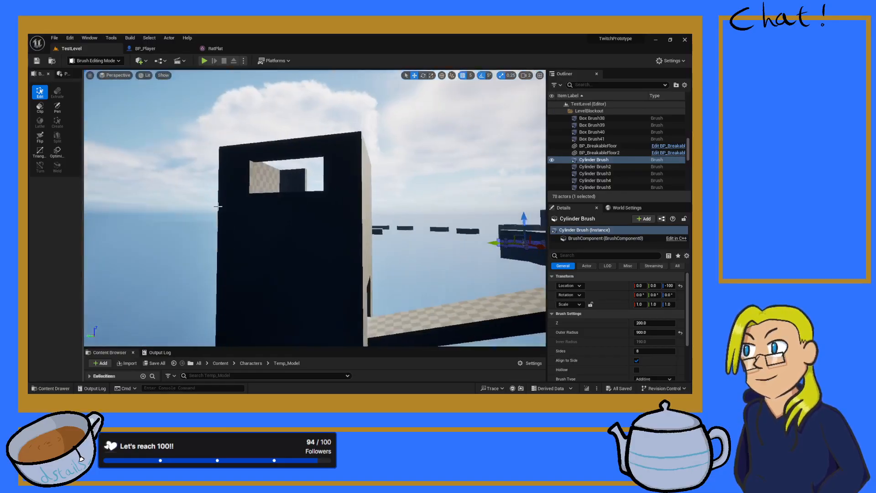
click(204, 61)
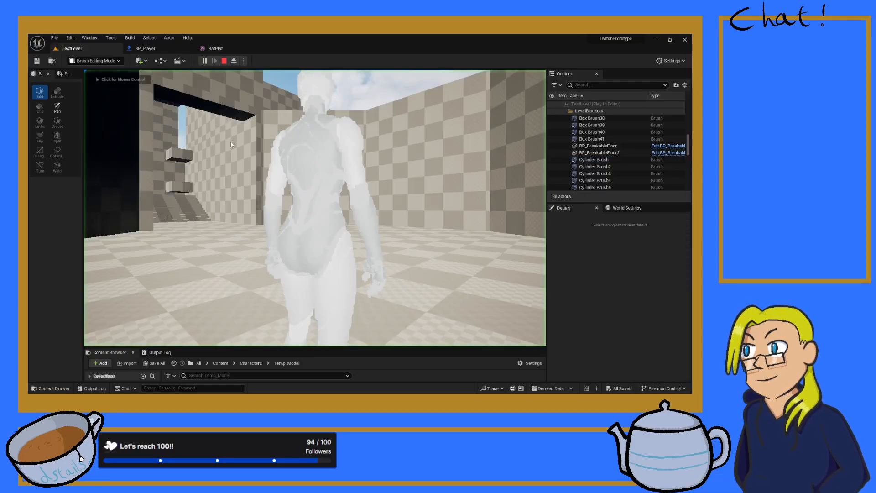
key(Escape)
- Pull the underside face of the overhead box (Box Brush47) downward and save the level
mouse_move(234, 165)
right_down()
mouse_move(242, 166)
mouse_move(249, 114)
mouse_move(283, 164)
mouse_move(310, 171)
mouse_move(266, 185)
mouse_move(274, 187)
mouse_move(228, 187)
mouse_move(310, 194)
mouse_move(289, 176)
right_up()
key(w)
key(w)
key(w)
click(294, 130)
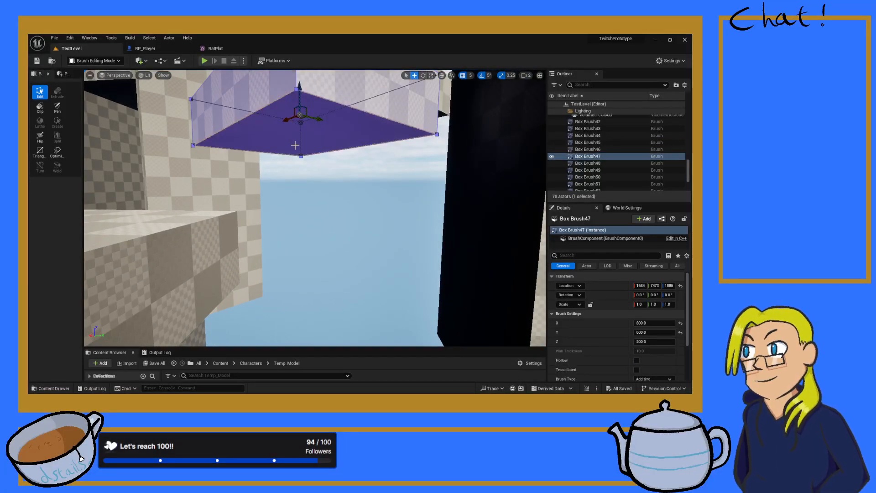
click(295, 145)
drag(300, 115, 299, 137)
mouse_move(300, 137)
right_down()
mouse_move(461, 144)
mouse_move(370, 121)
right_up()
key(s)
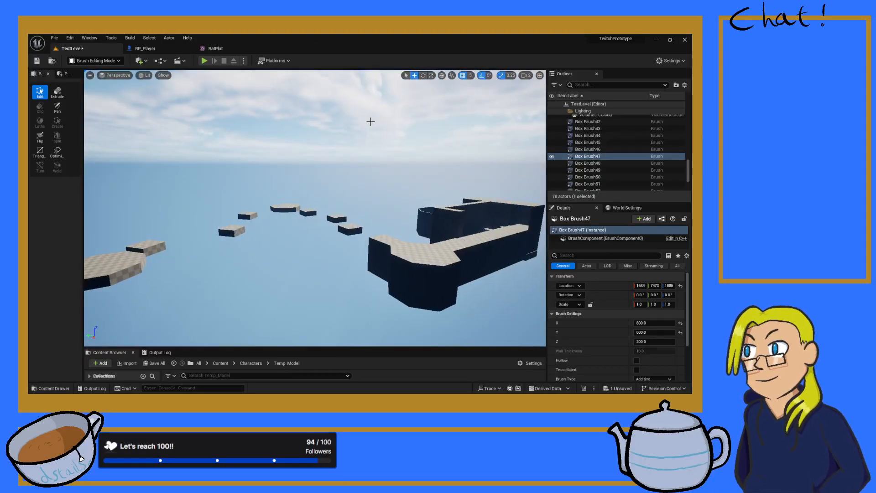
key(ctrl+s)
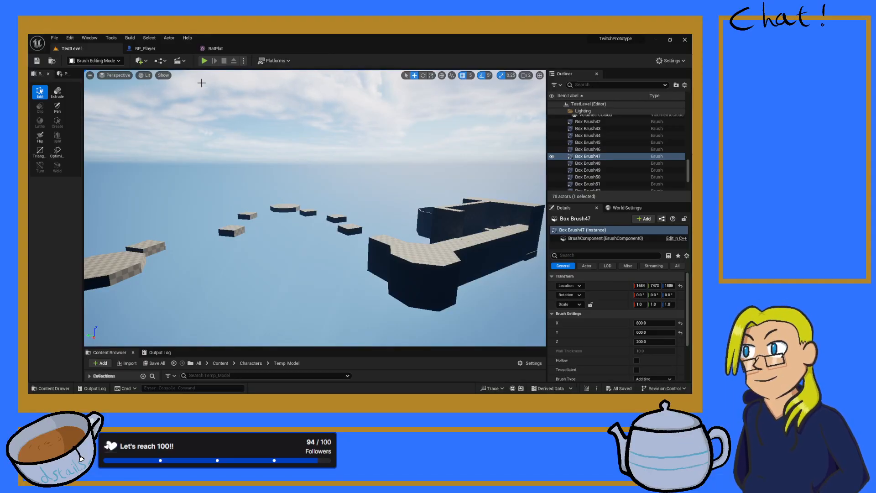
- Start a playtest from the starting room and run up the wide steps, jumping onto the first wall ledges
click(203, 61)
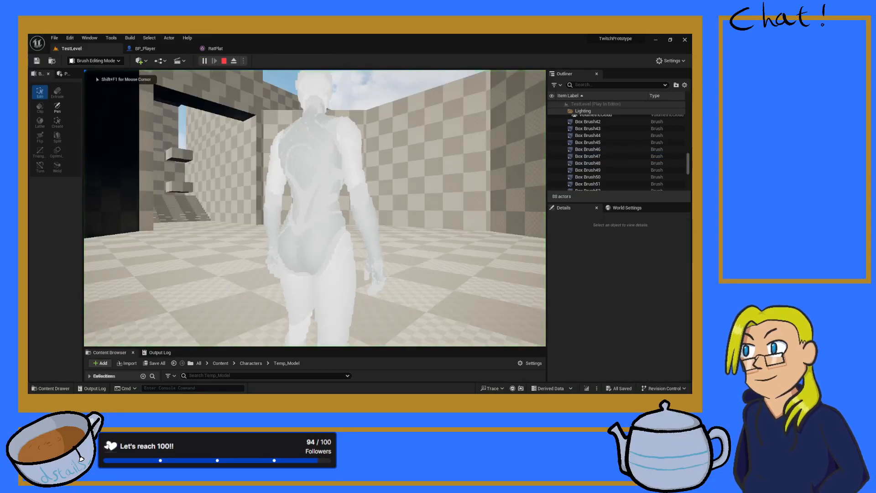
key(w)
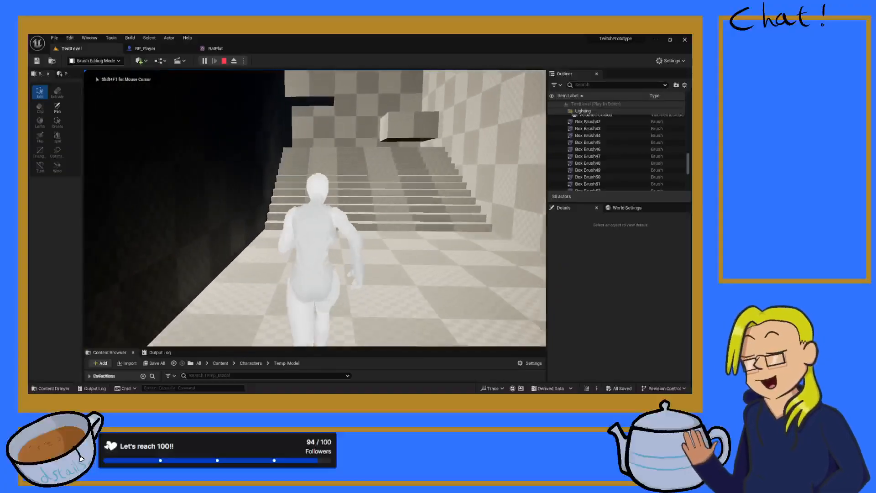
key(w)
key(space)
key(space)
key(w)
key(space)
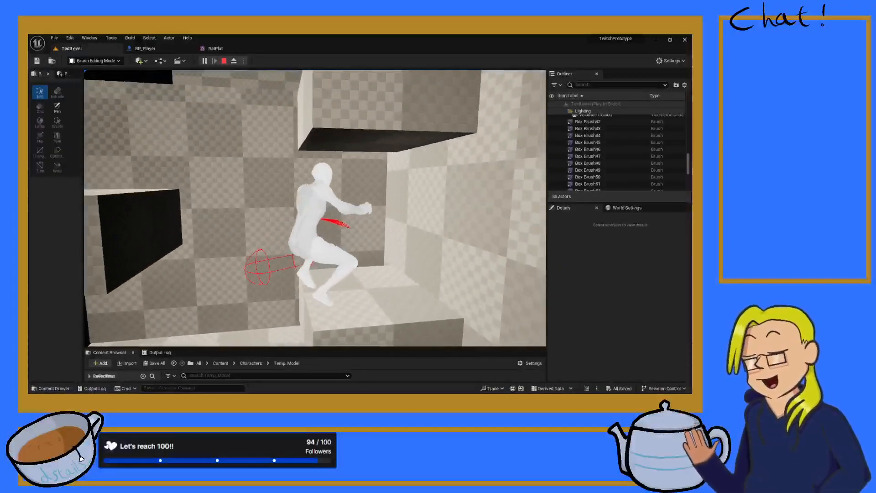
- Playtest the climb over the starting room's upper ledges and the drop onto the long outdoor walkway
key(space)
key(w)
key(space)
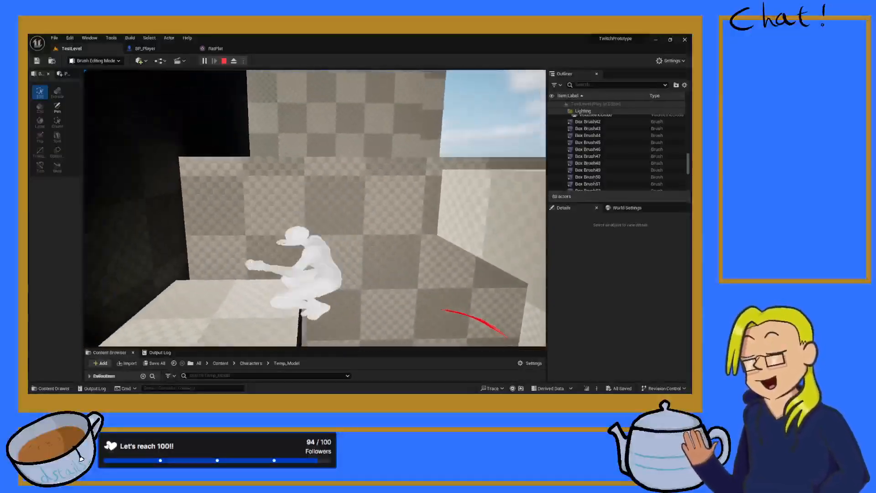
key(space)
key(w)
key(space)
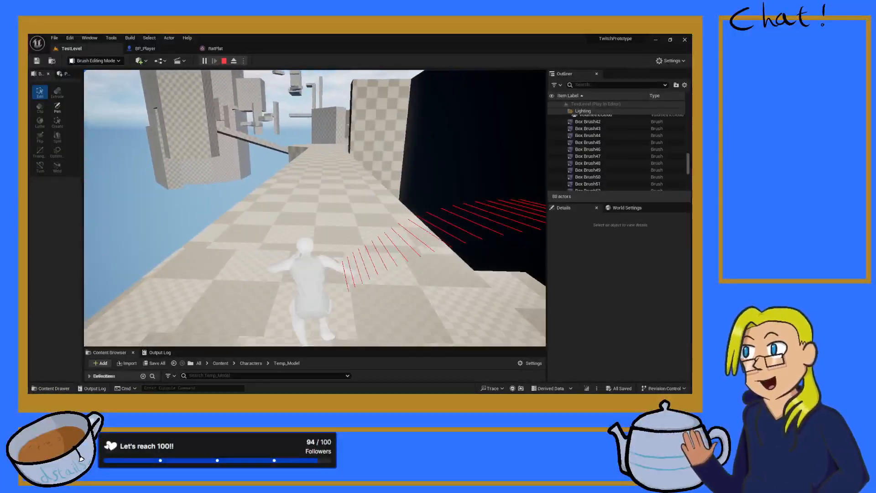
- Playtest the walkway into the dark corridor and climb its ledges out onto the open platform
key(w)
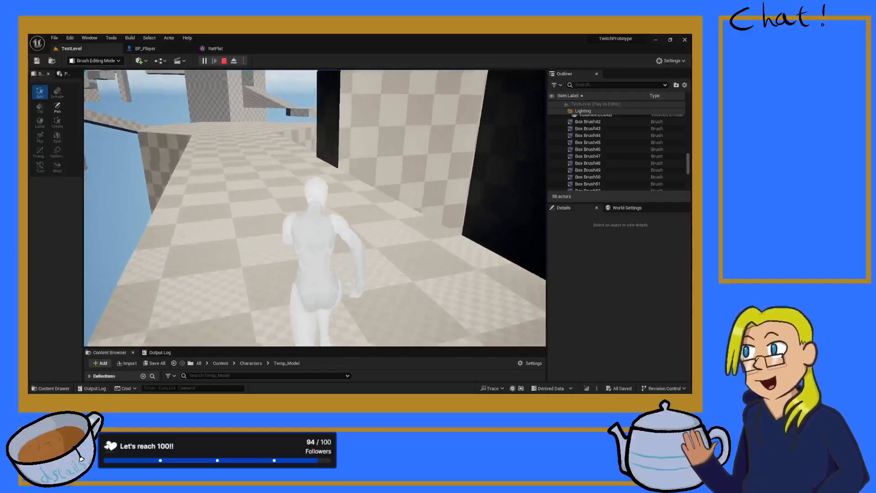
key(w)
key(space)
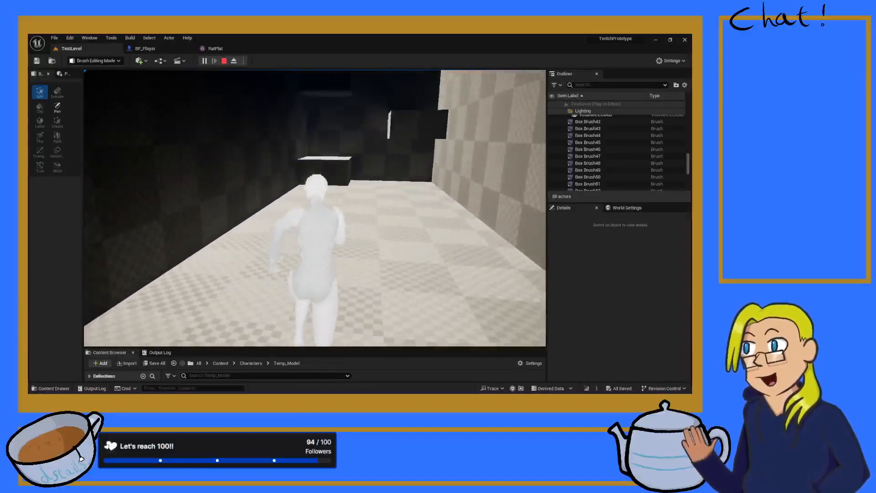
key(space)
key(d)
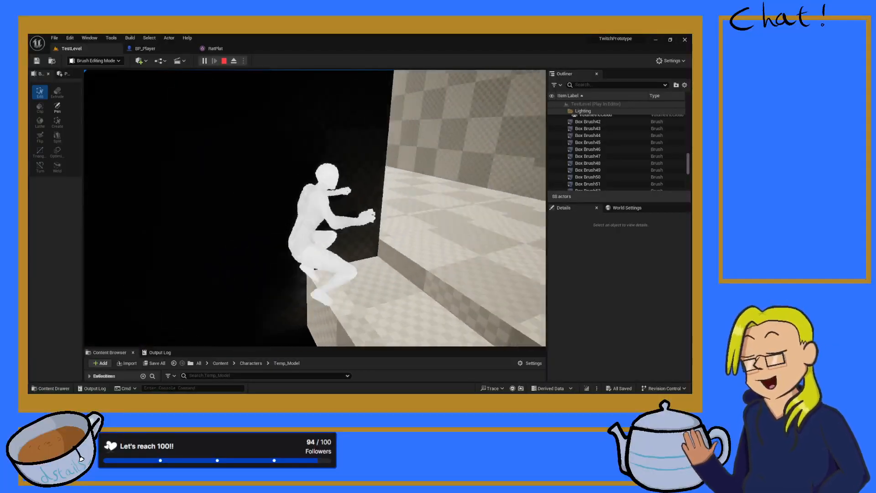
key(w)
key(w)
key(space)
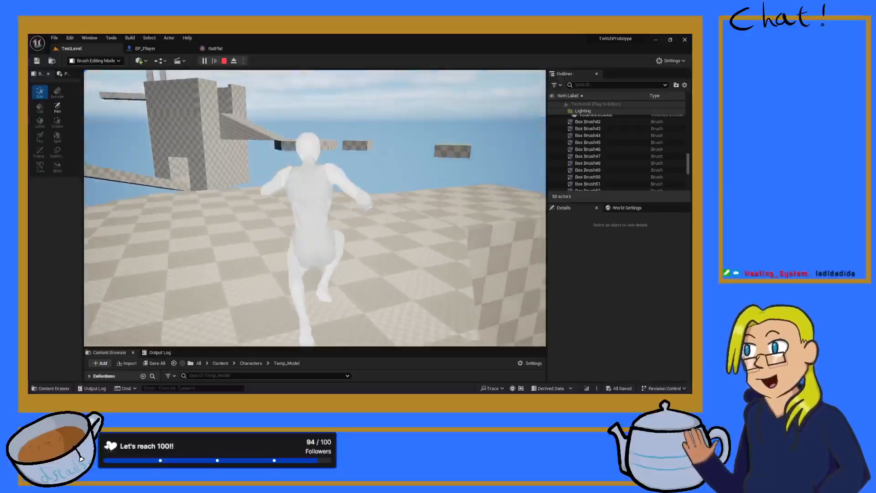
- Playtest the jumps across the chain of floating platforms to the landing in front of the long staircase
key(w)
key(space)
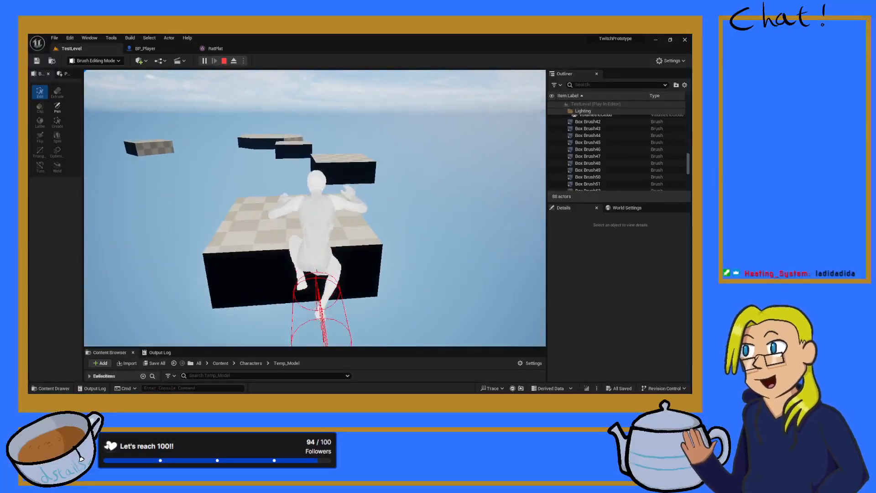
key(w)
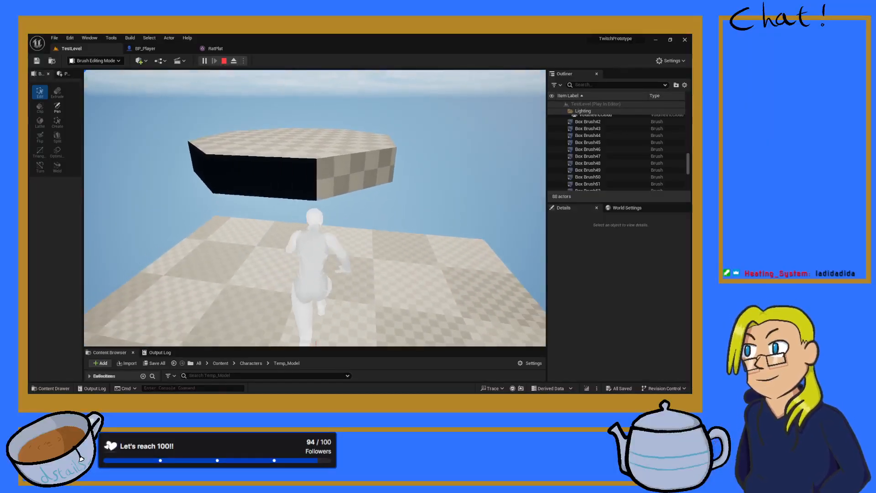
key(w)
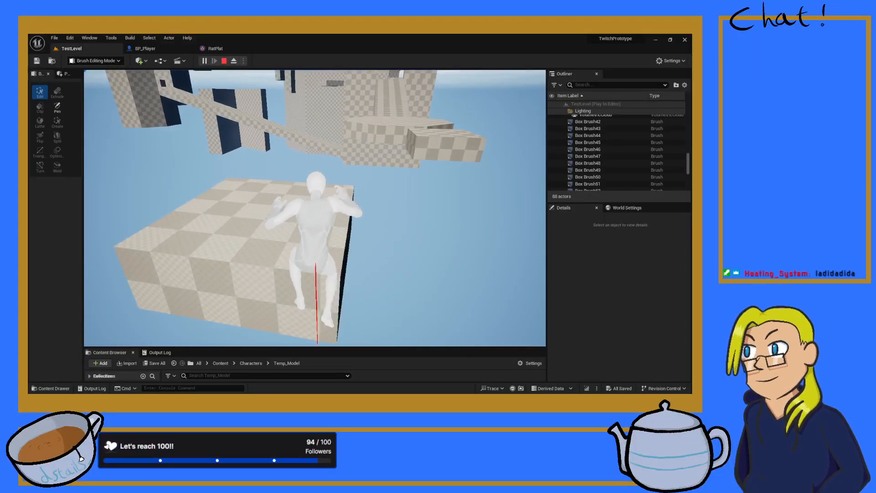
key(w)
key(space)
key(w)
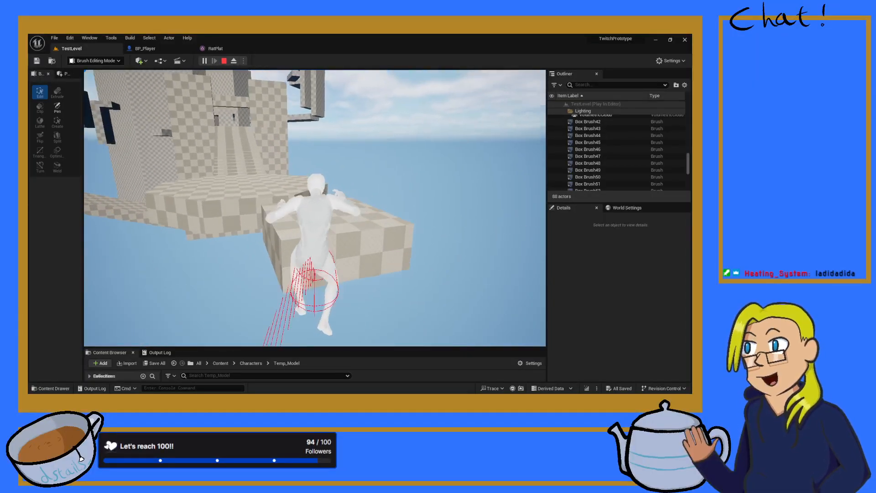
key(space)
key(w)
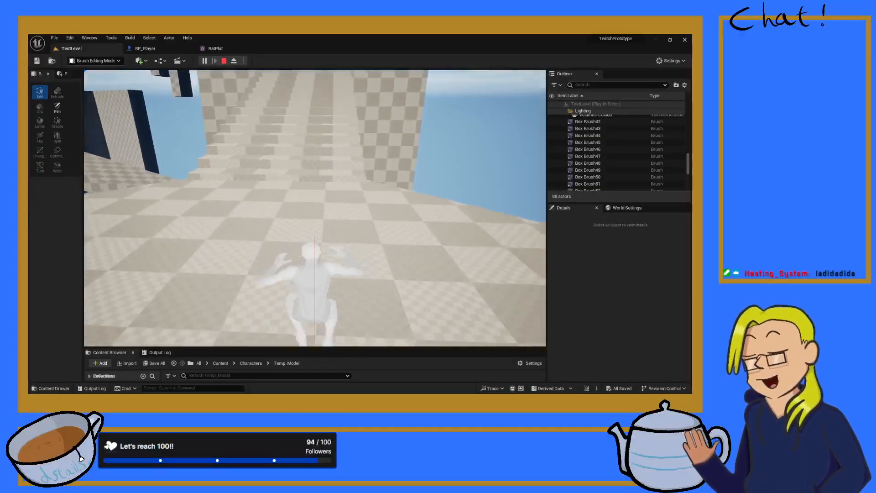
- Playtest the long staircase, the tower room and the raised walkway leading to the walled interior
key(w)
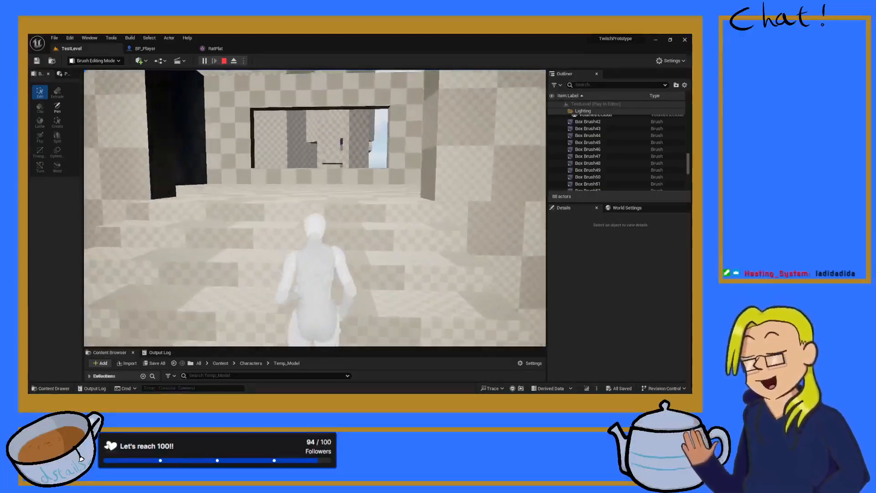
key(w)
key(space)
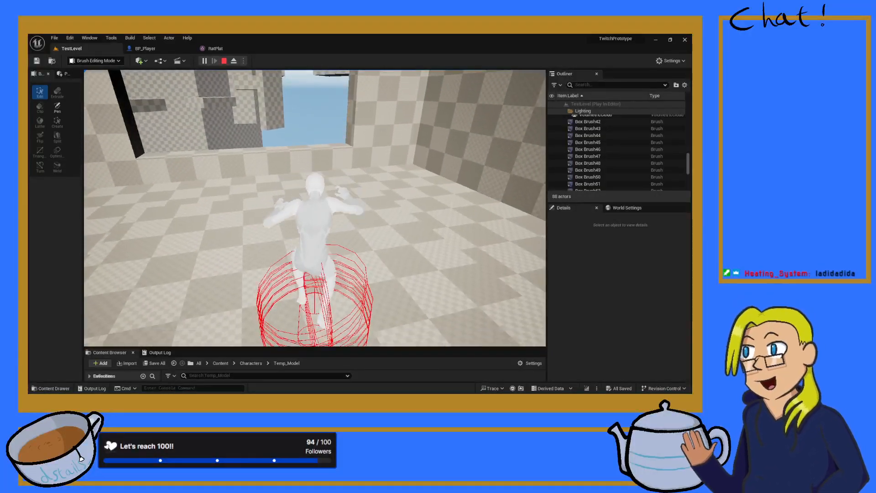
key(w)
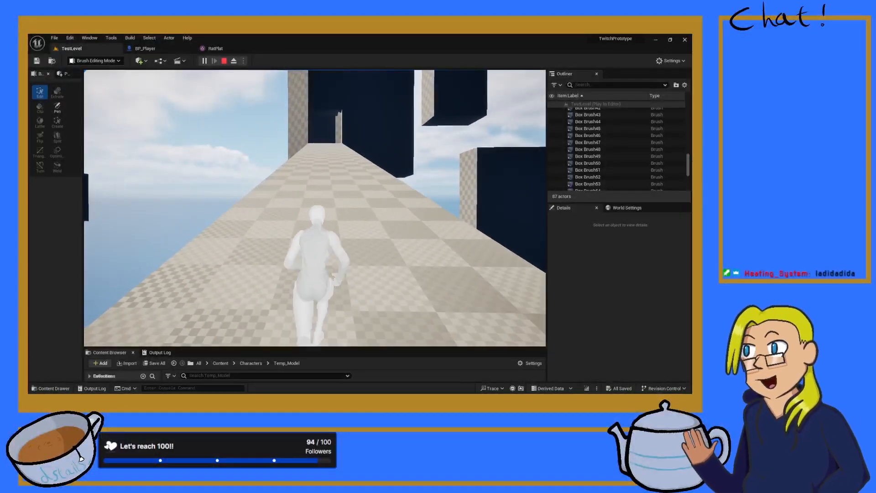
key(w)
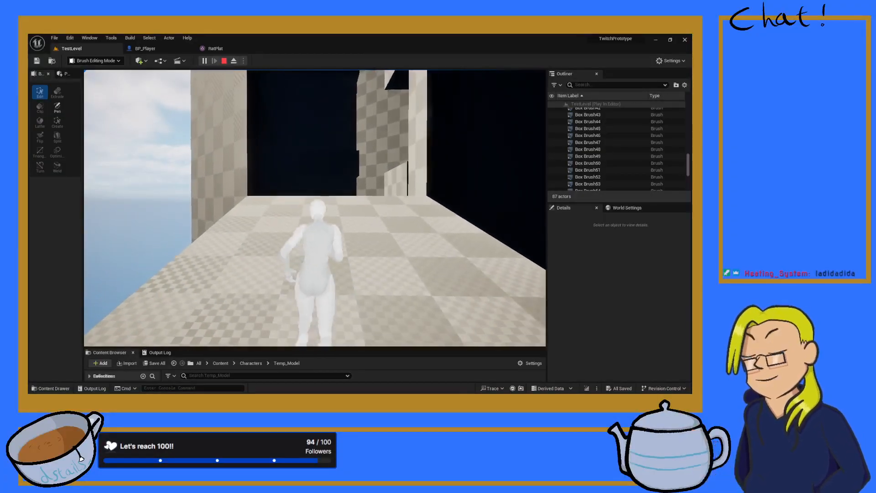
- Playtest the jumps up the ledges inside the walled tower interior and out onto the outer ledge
key(w)
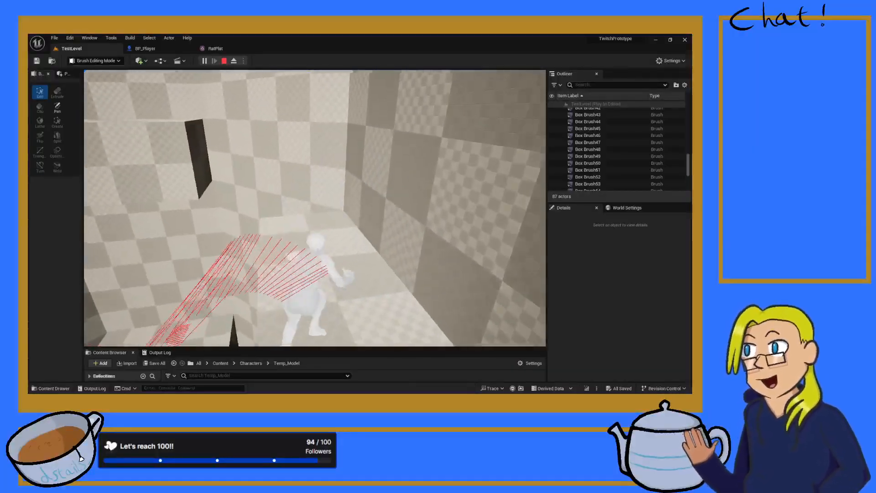
key(space)
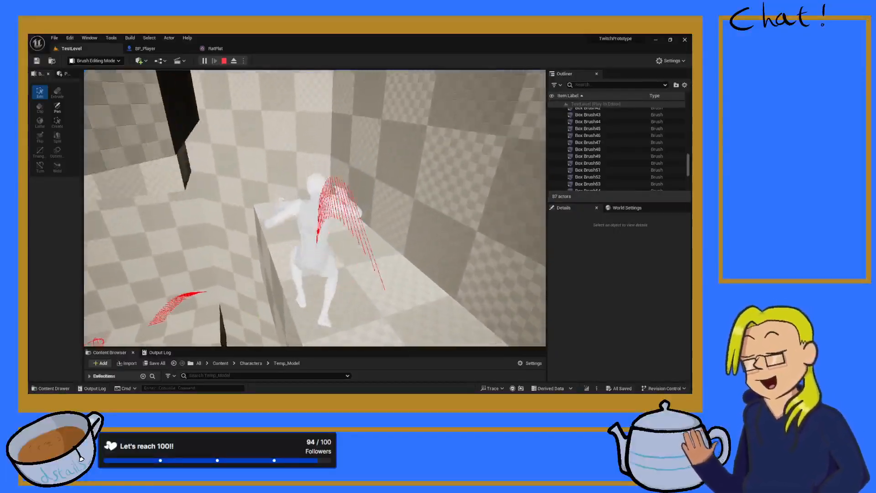
key(space)
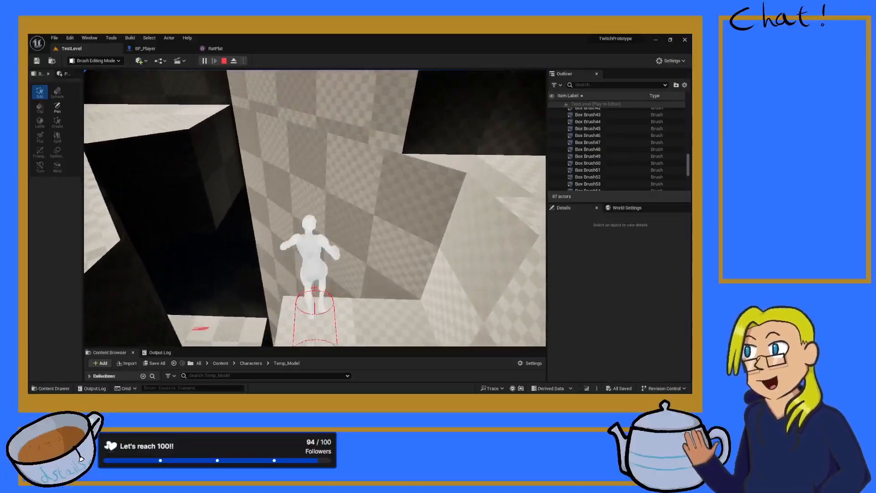
key(w)
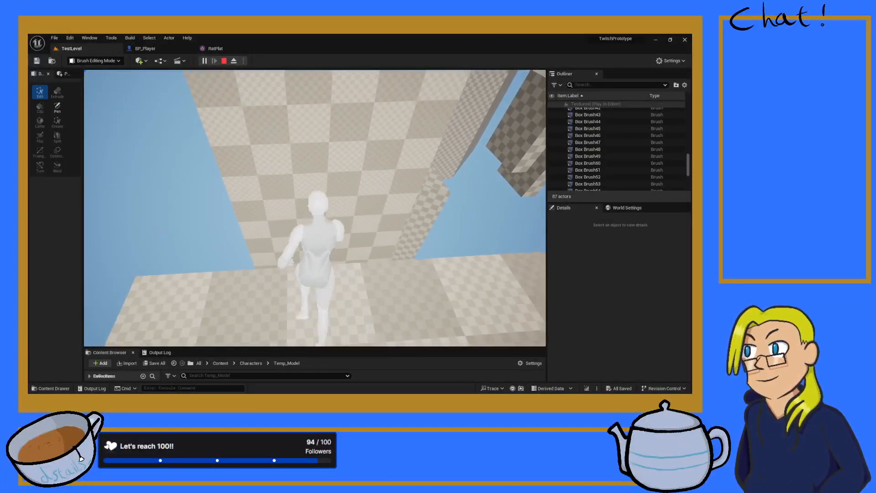
- Playtest the wall jumps along the tower's outer wall and land on the long checkered ledge
key(space)
key(space)
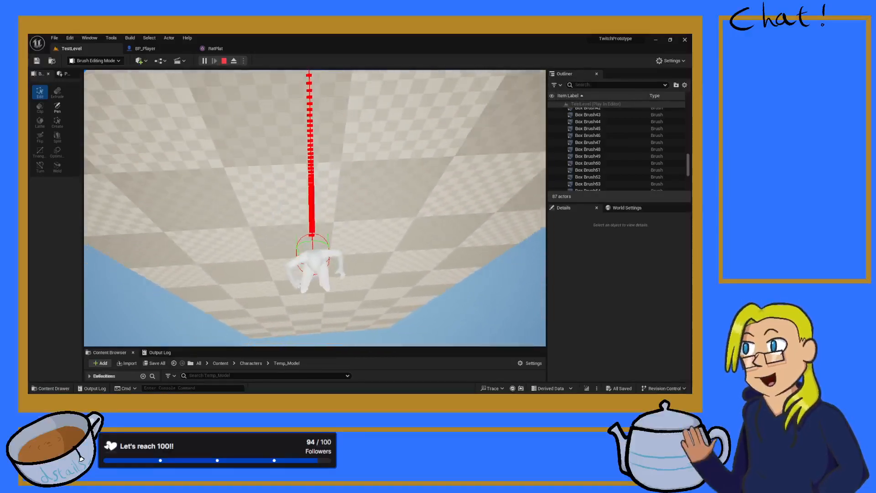
key(space)
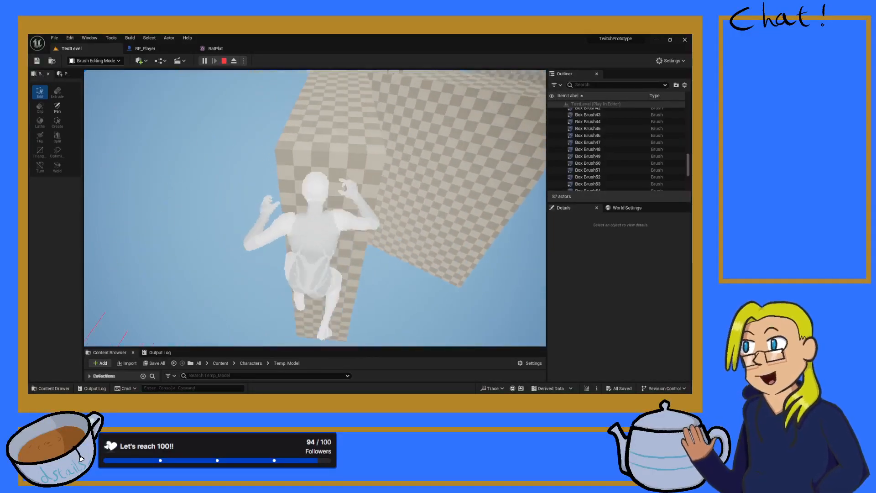
key(space)
key(w)
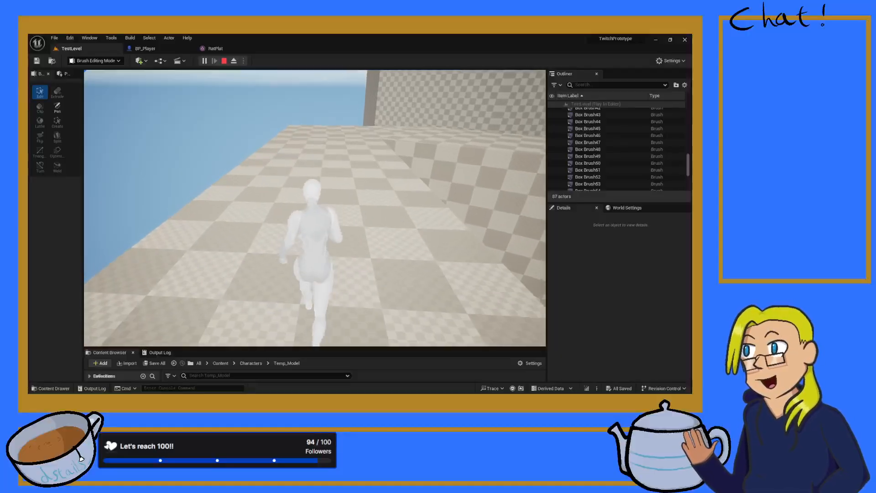
- Run across the ledge, try the jump towards the hanging column, and end the playtest
key(w)
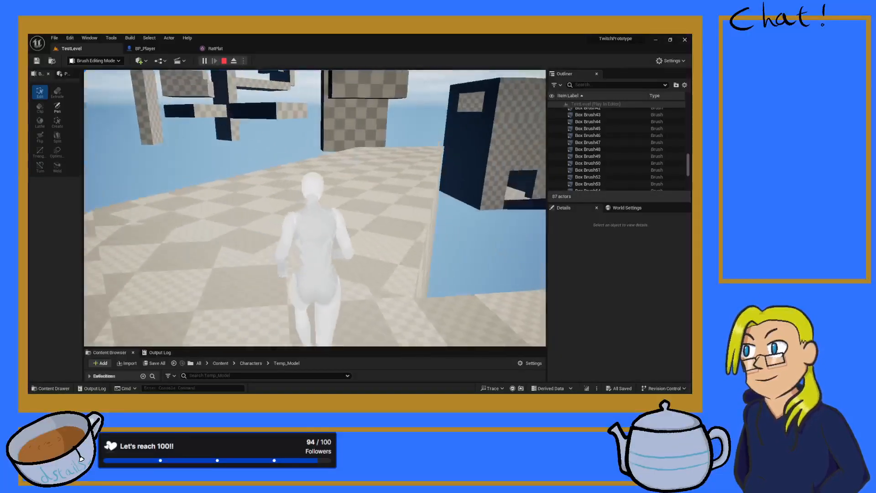
key(w)
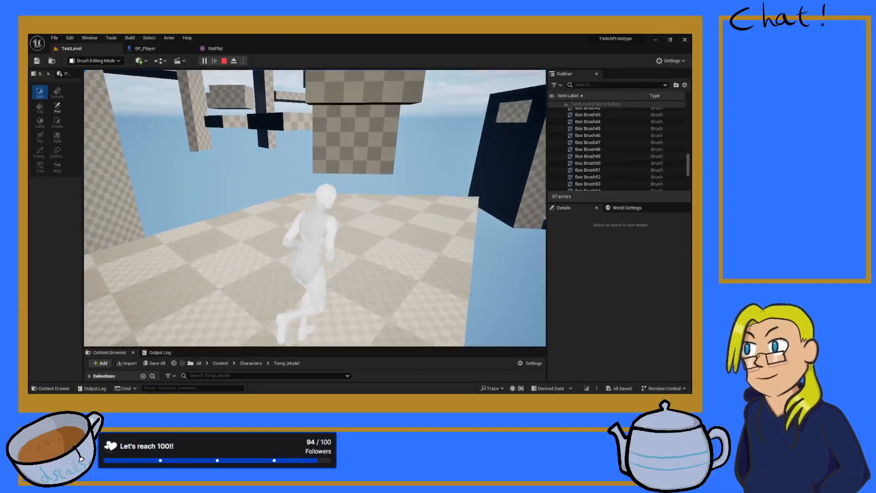
key(w)
key(space)
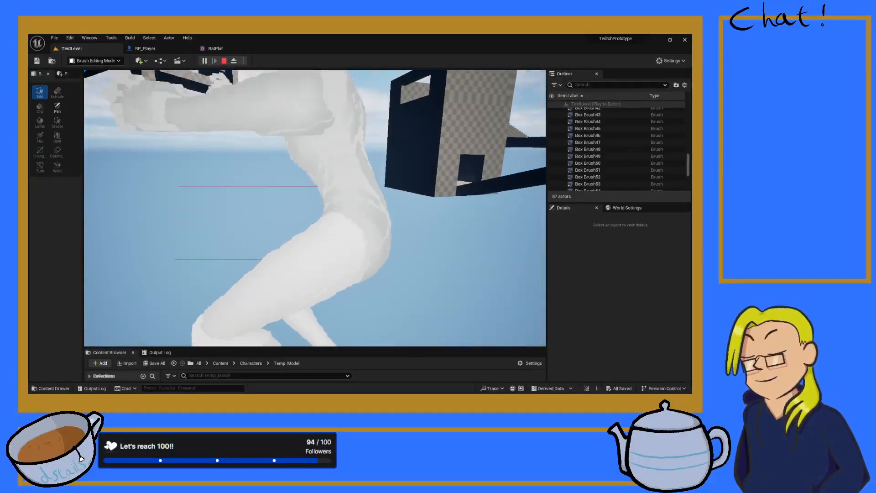
key(Escape)
- Restart the playtest from the top of the selected checkered block and jump onto the hanging column's wall
mouse_move(334, 212)
right_down()
mouse_move(383, 176)
mouse_move(365, 158)
mouse_move(352, 183)
mouse_move(360, 215)
mouse_move(287, 215)
right_up()
key(w)
click(290, 336)
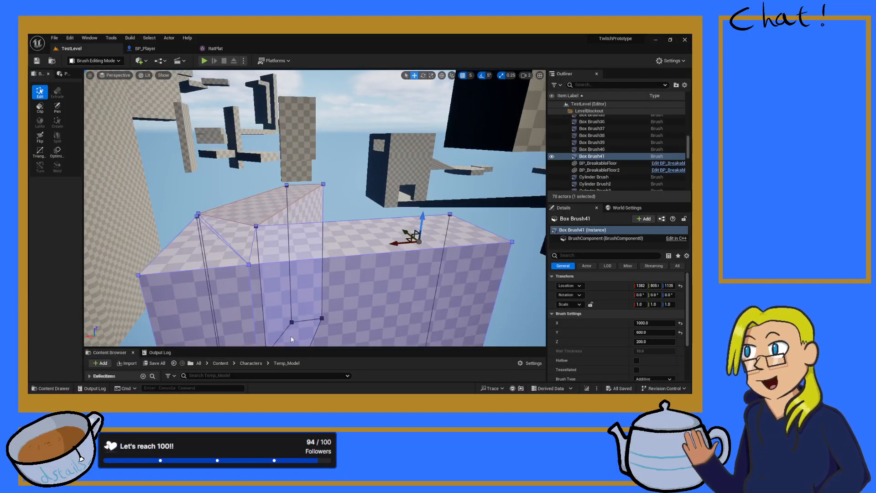
key(alt+p)
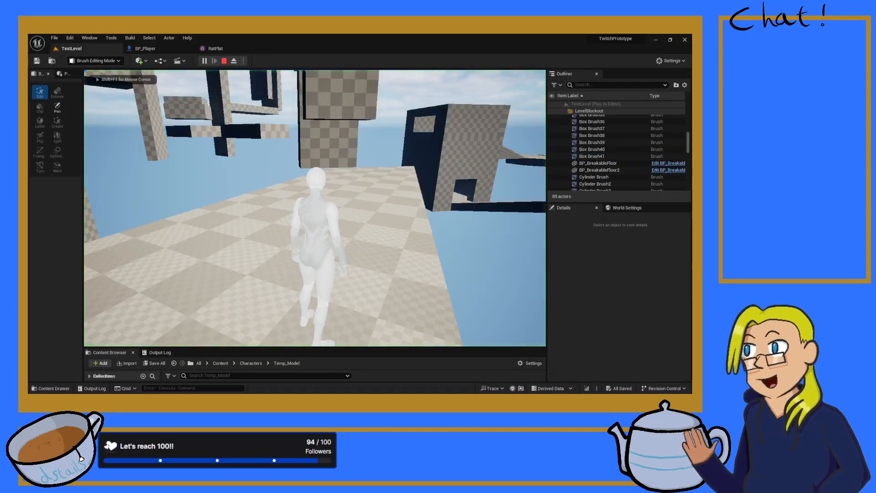
key(w)
key(space)
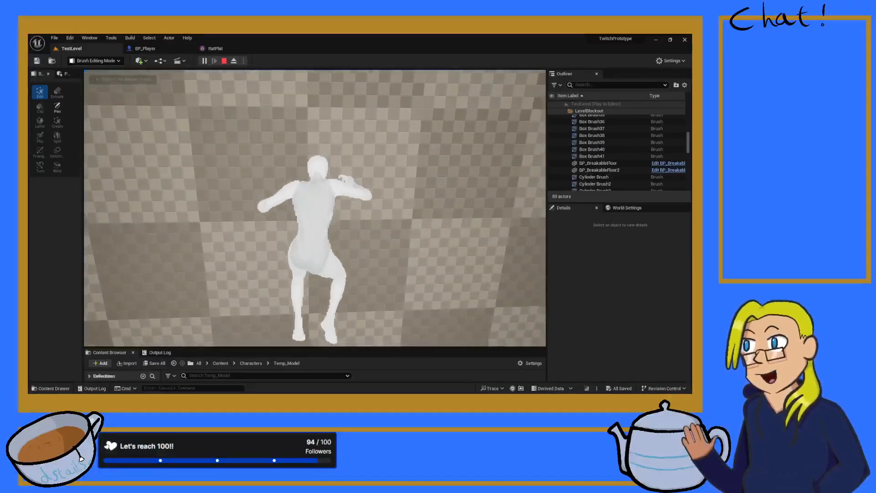
- Playtest the wall jumps between the checkered tower wall and the dark faces of the neighbouring hanging blocks
key(space)
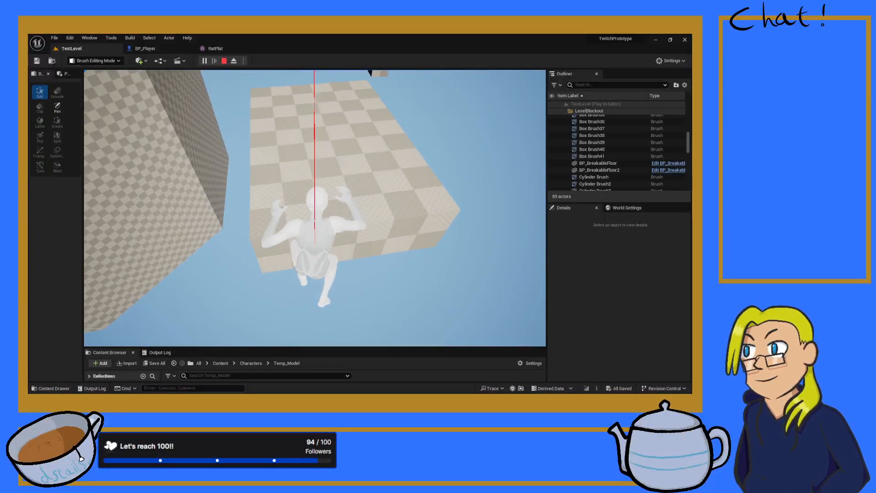
key(space)
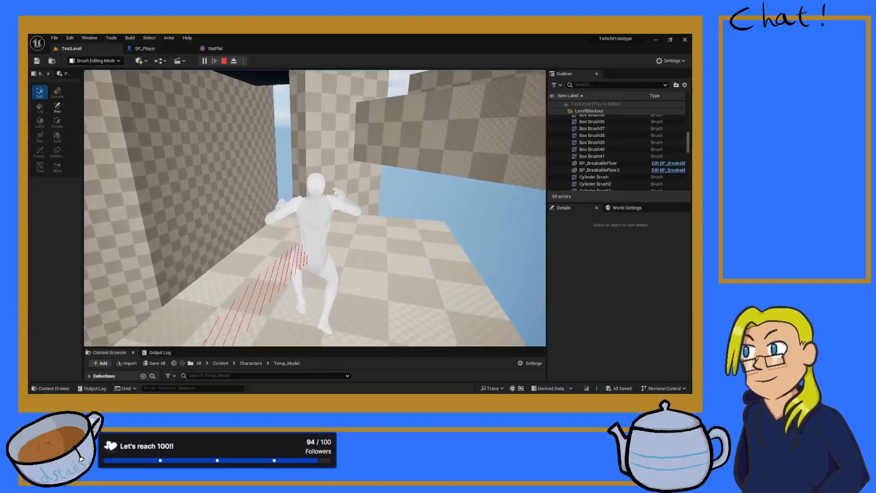
key(space)
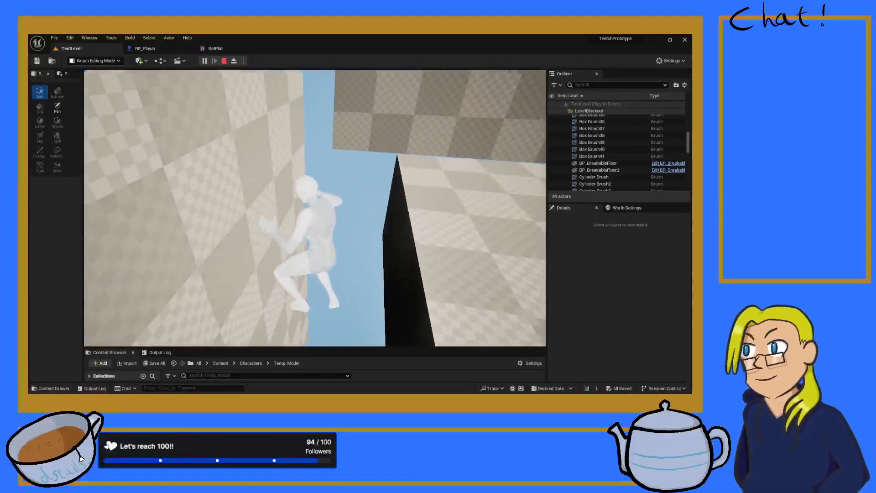
key(space)
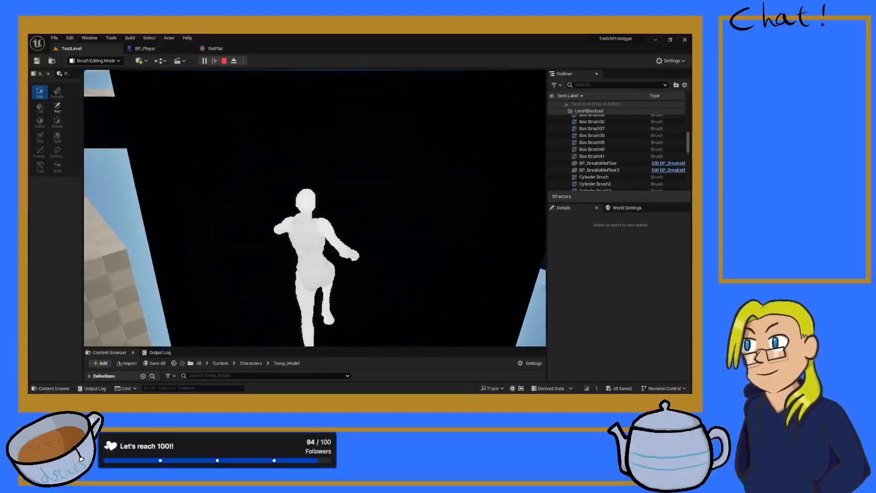
key(w)
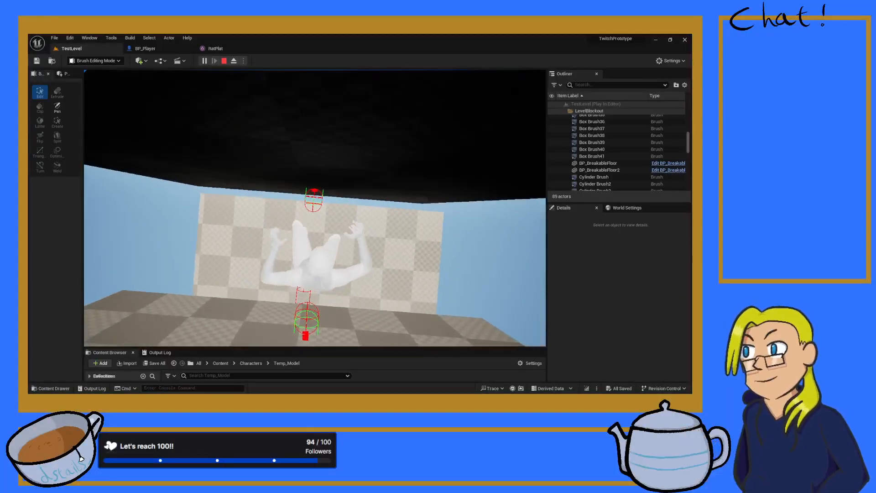
key(space)
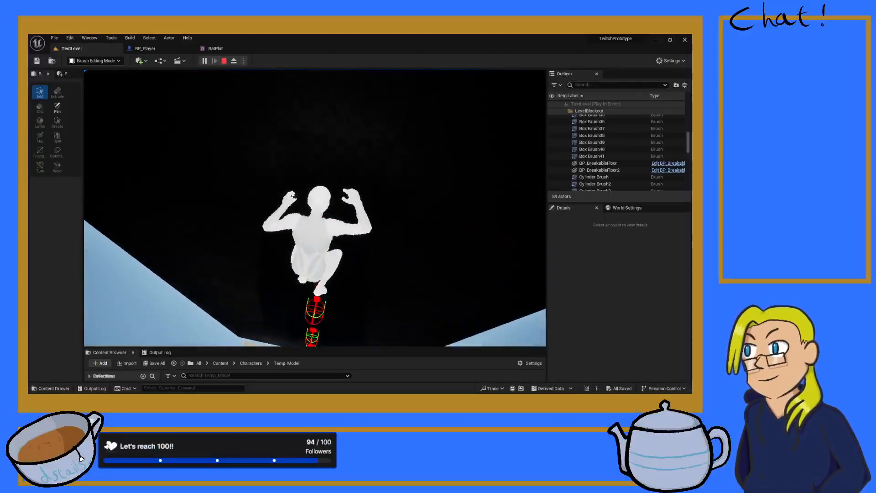
key(space)
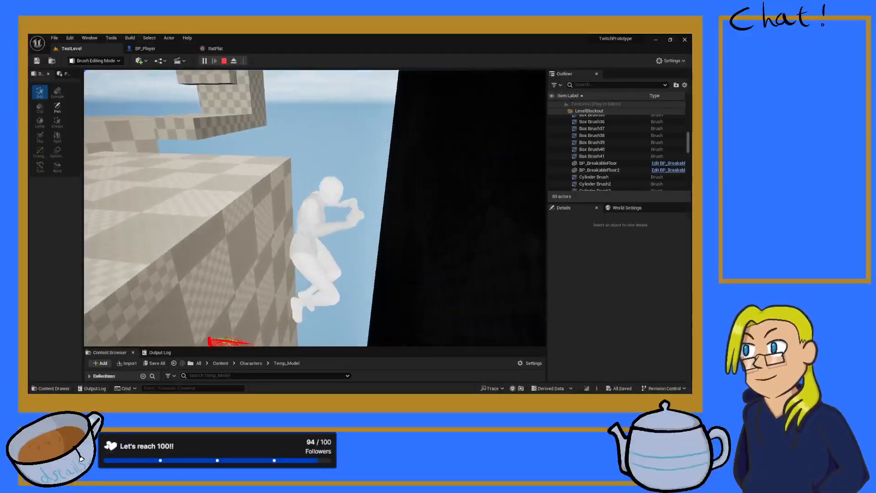
- Playtest the run over the wide ledge and the wall jumps up to the walled area, and end the playtest
key(w)
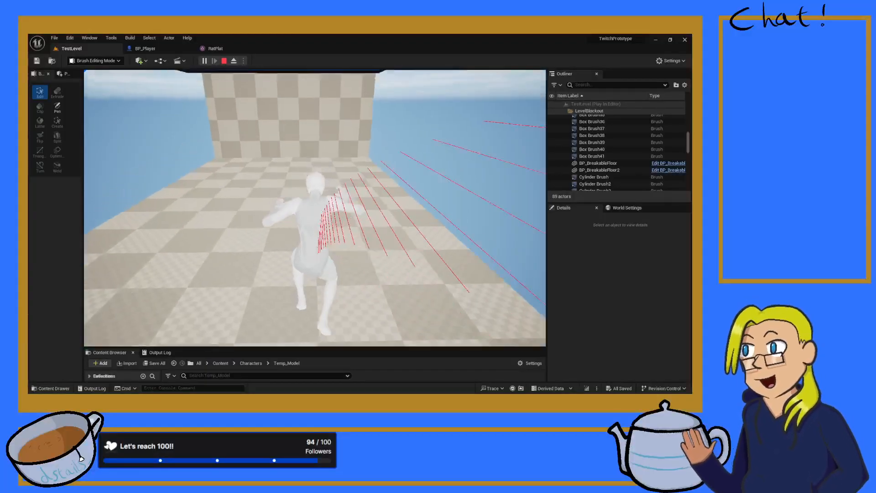
key(space)
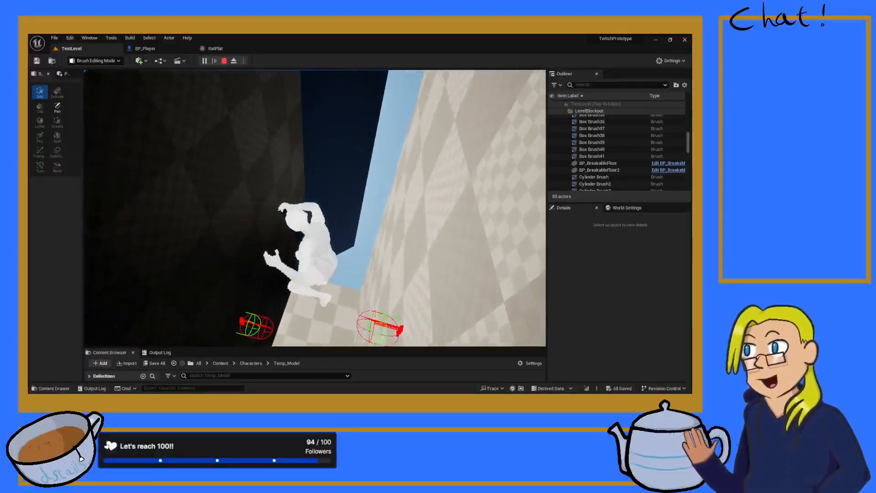
key(space)
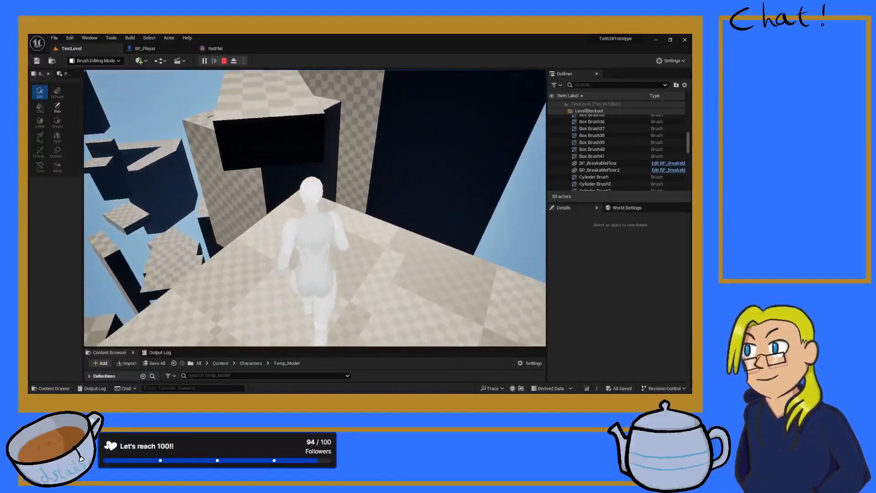
key(space)
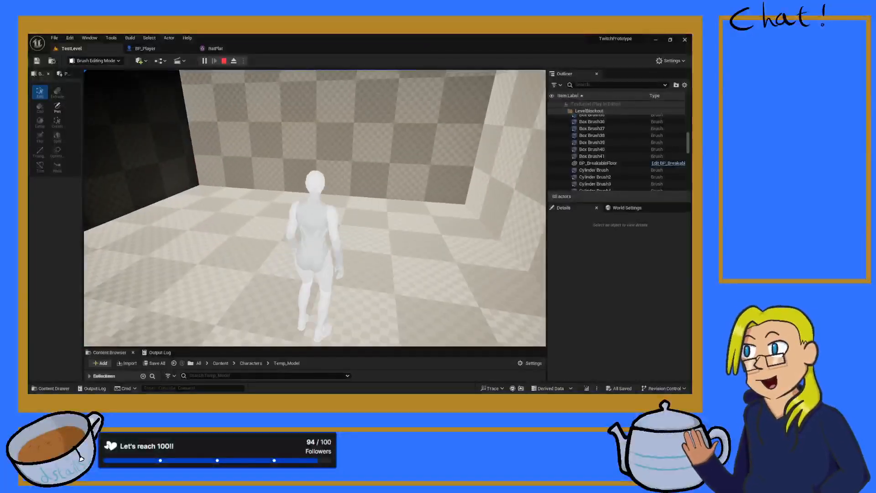
key(Escape)
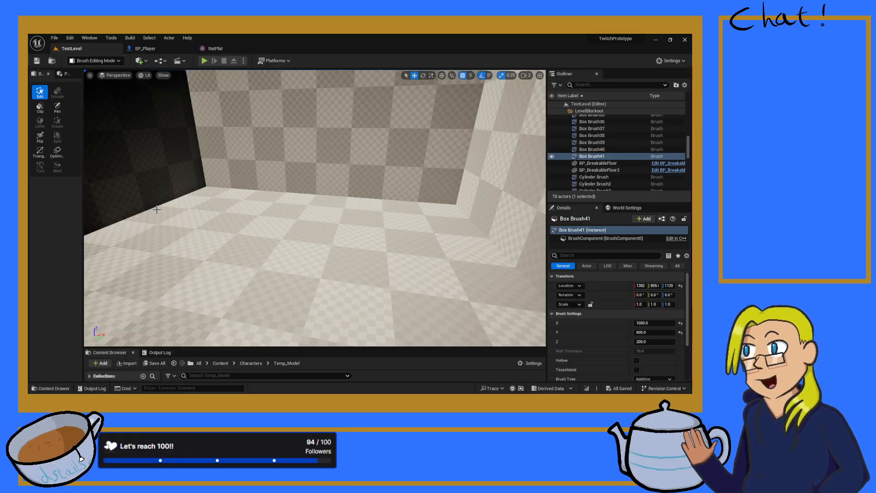
- Close the Place Actors panel and switch the level editor from Brush Editing to Selection mode
mouse_move(324, 225)
right_down()
mouse_move(260, 185)
mouse_move(228, 219)
mouse_move(231, 242)
mouse_move(255, 237)
mouse_move(283, 208)
mouse_move(285, 221)
mouse_move(361, 241)
mouse_move(417, 239)
mouse_move(400, 232)
mouse_move(407, 246)
mouse_move(406, 239)
right_up()
key(w)
key(s)
key(w)
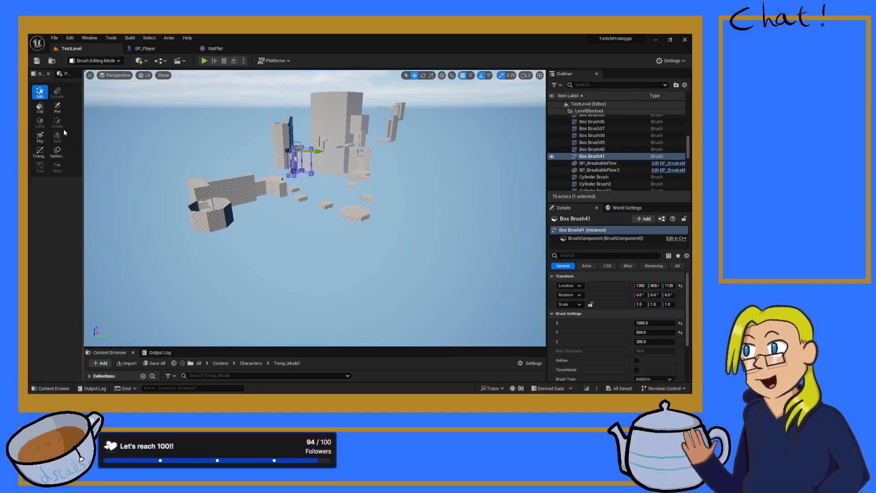
click(49, 74)
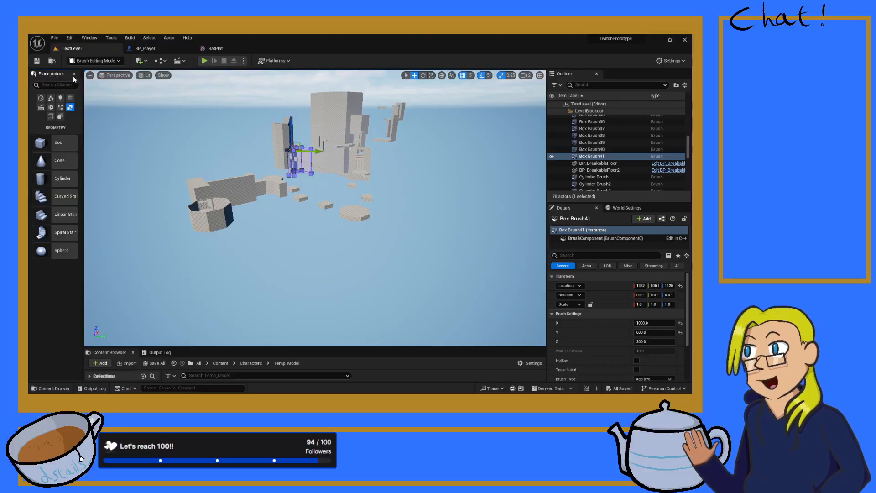
click(74, 75)
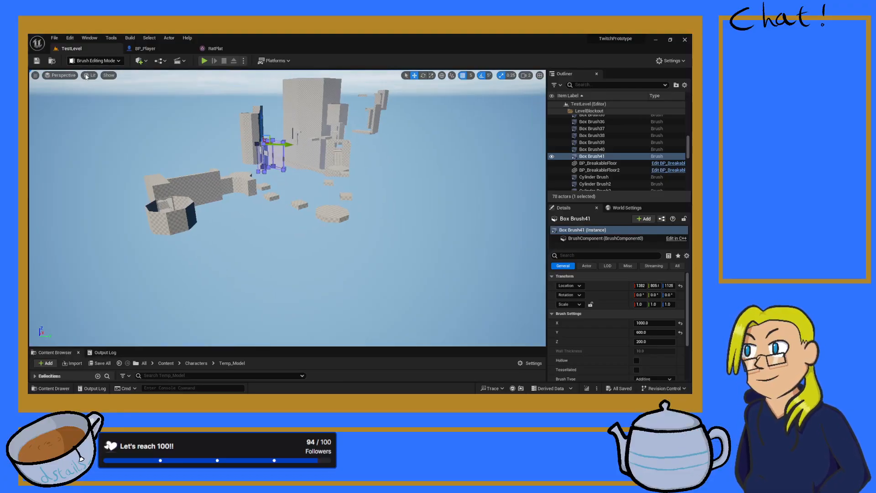
key(shift+1)
click(91, 112)
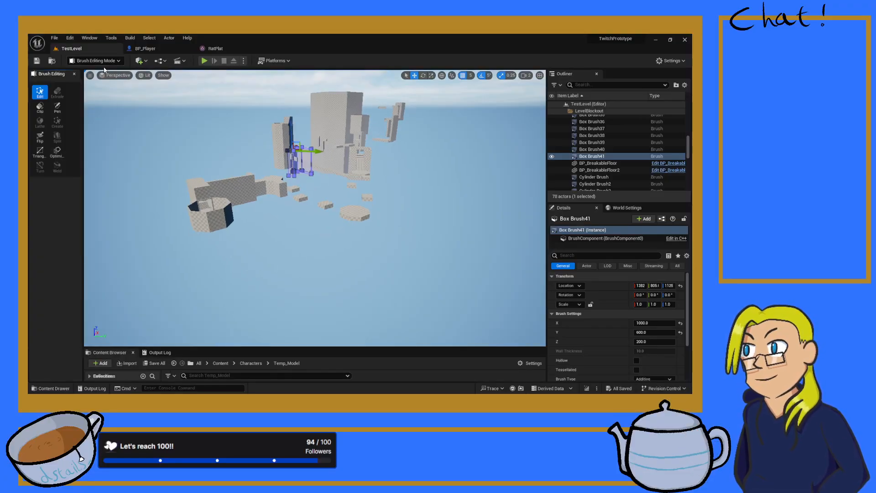
key(shift+1)
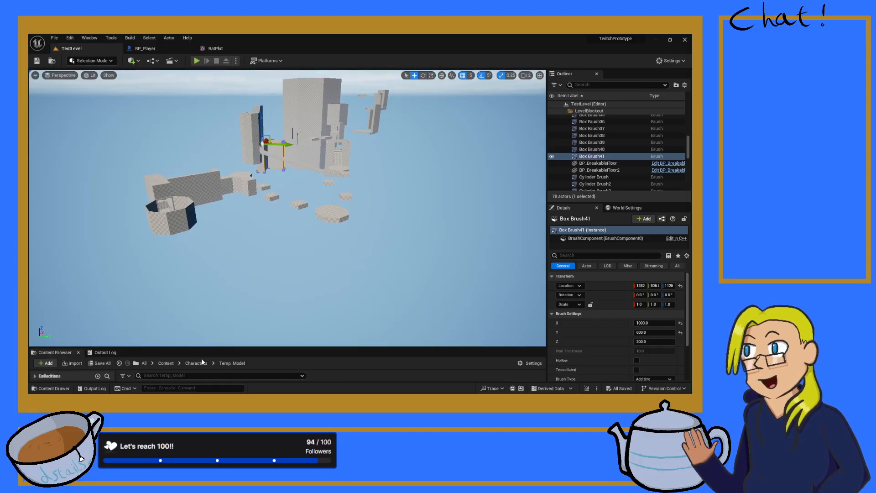
- Enlarge the content browser and select the TP_PlayerCharacter class in the TwitchPrototype folder of the C++ classes
drag(223, 347, 224, 281)
scroll(70, 356, down, 2)
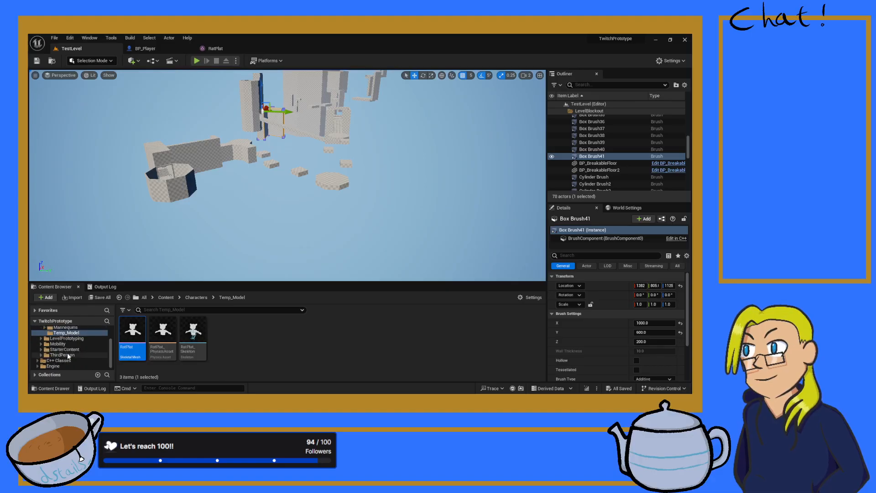
click(288, 345)
click(58, 361)
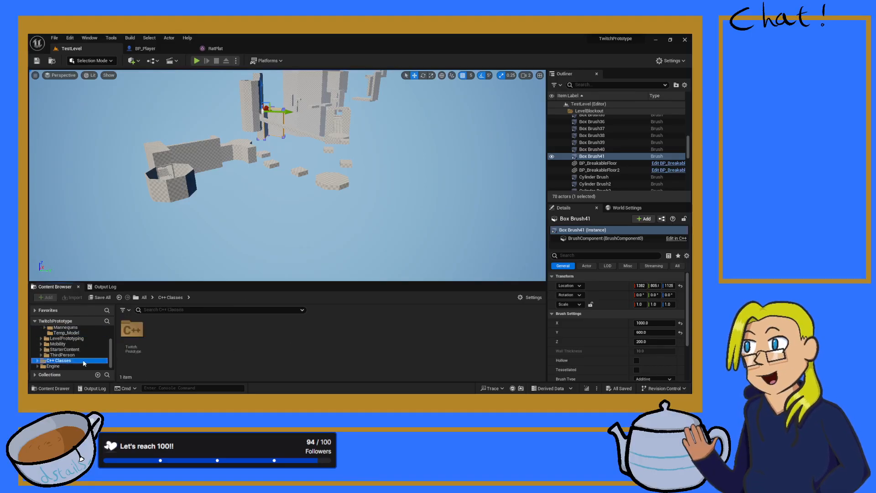
double_click(139, 341)
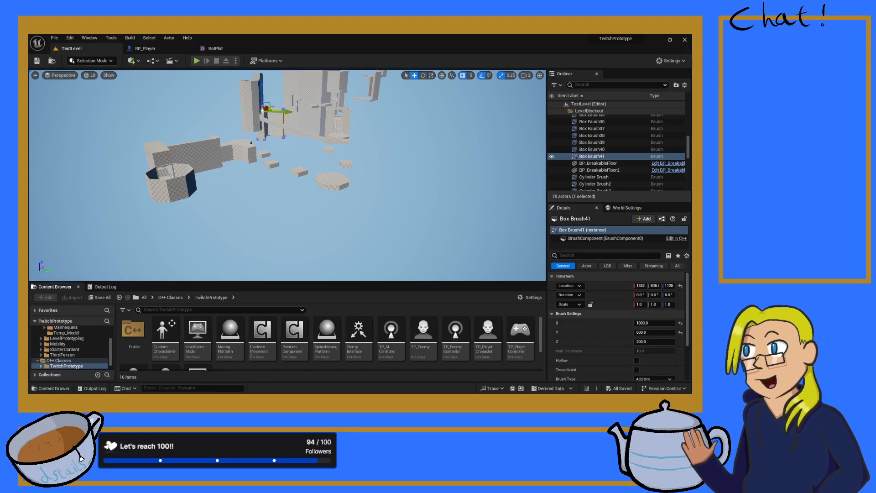
click(484, 342)
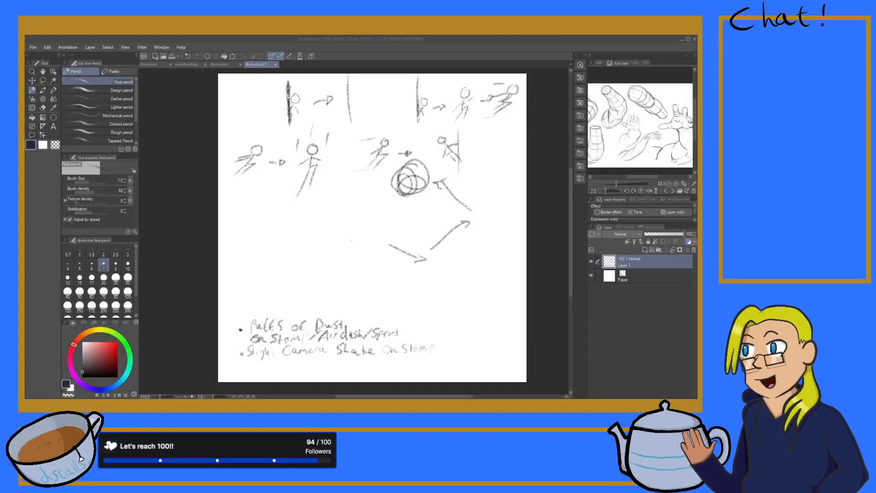
- Switch to Clip Studio Paint, view the movement timeline sketch, and close the first Illustration document
key(alt+Tab)
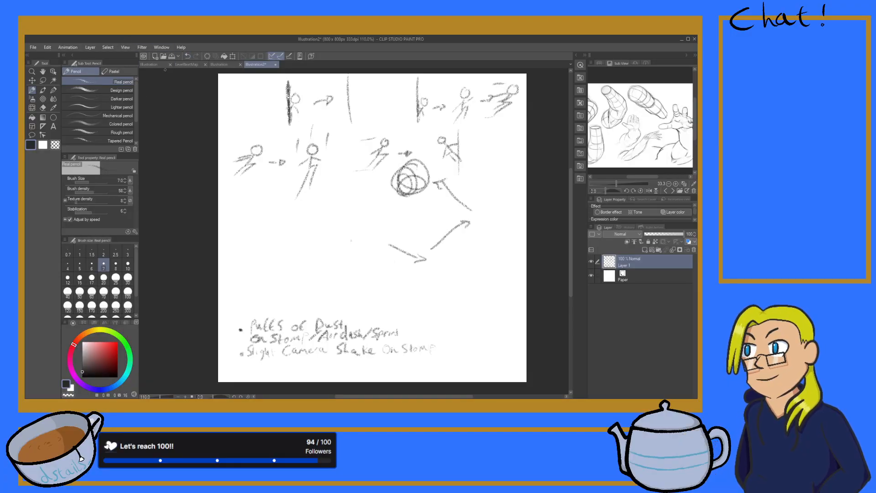
click(218, 65)
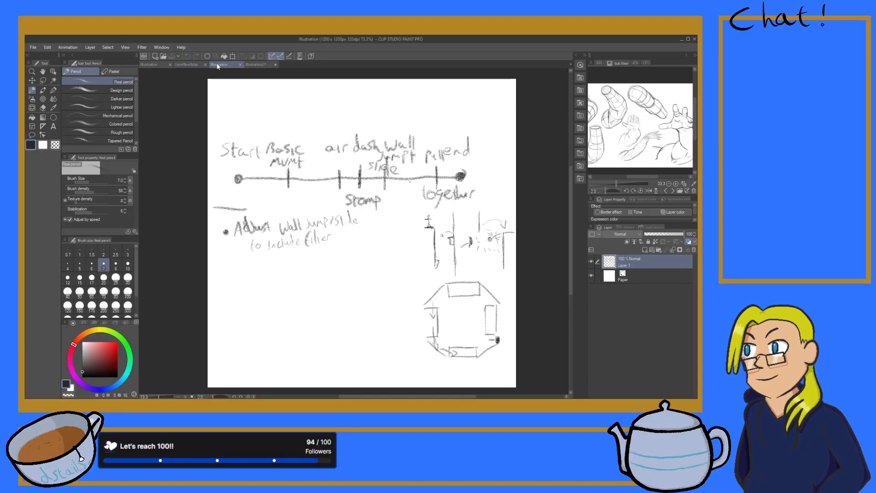
click(156, 65)
click(169, 65)
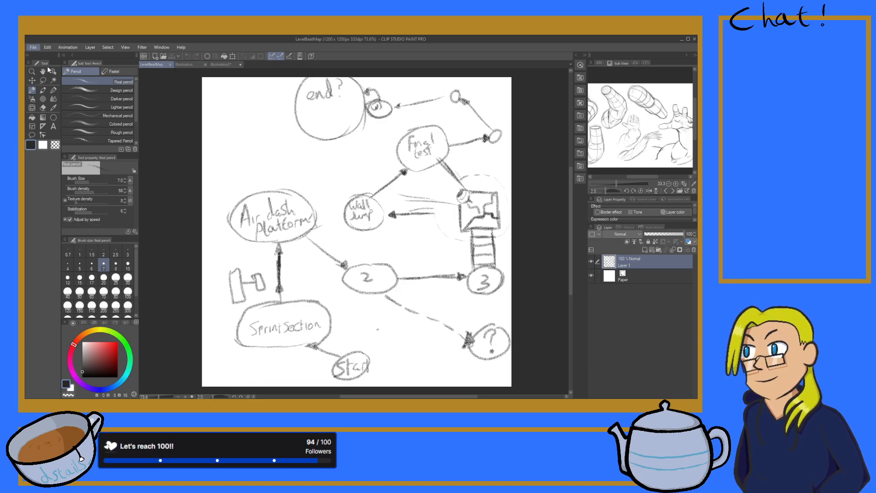
- Create a new blank 800 × 800 px canvas and close the Illustration2 sketch with the dust and camera-shake notes
key(alt+Tab)
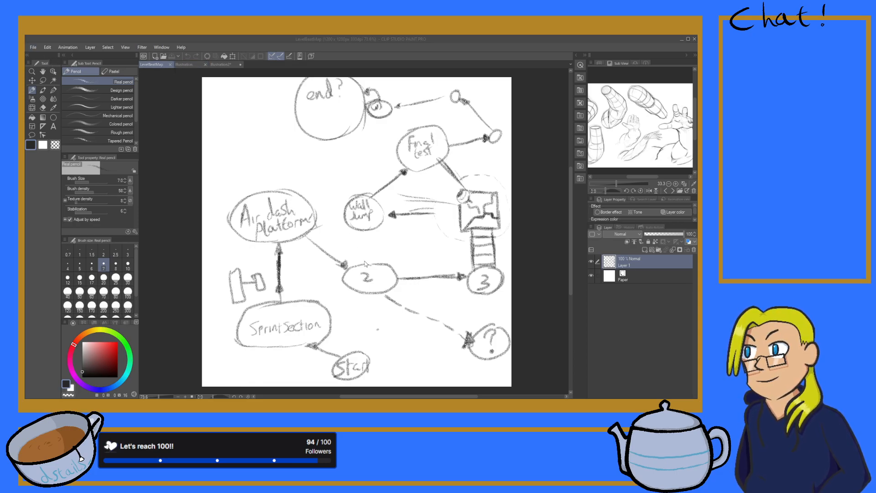
click(388, 135)
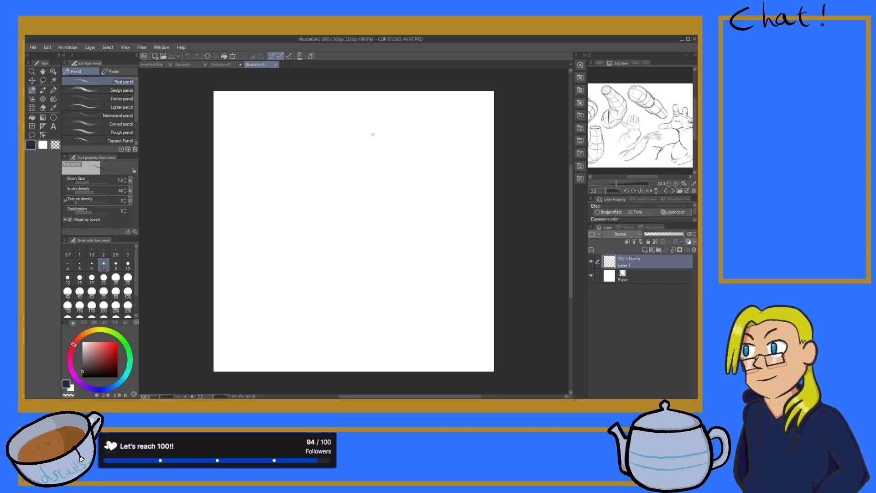
click(231, 65)
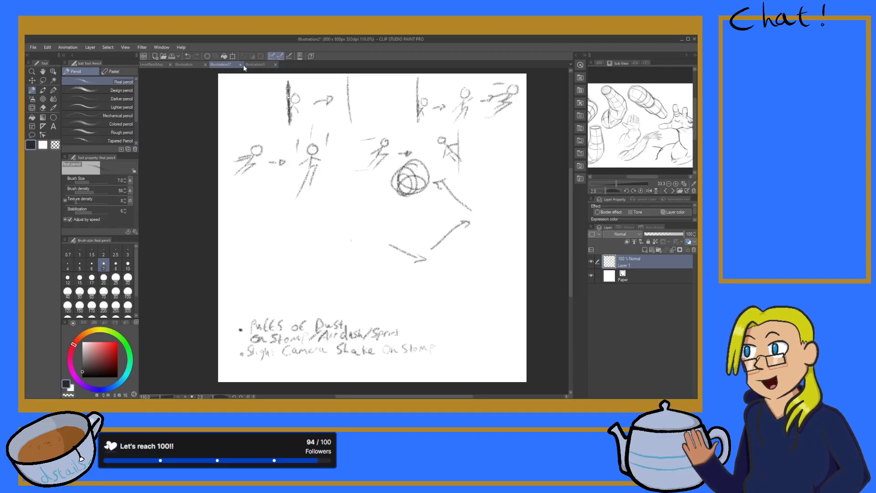
click(242, 64)
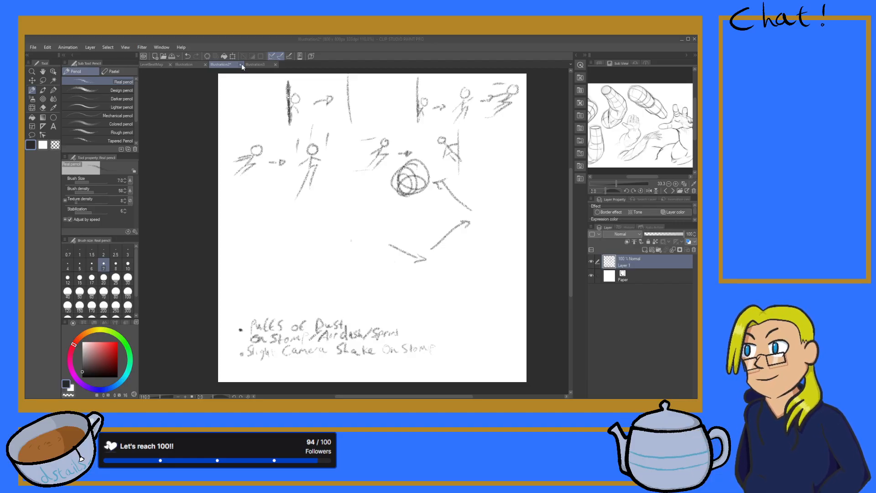
click(359, 171)
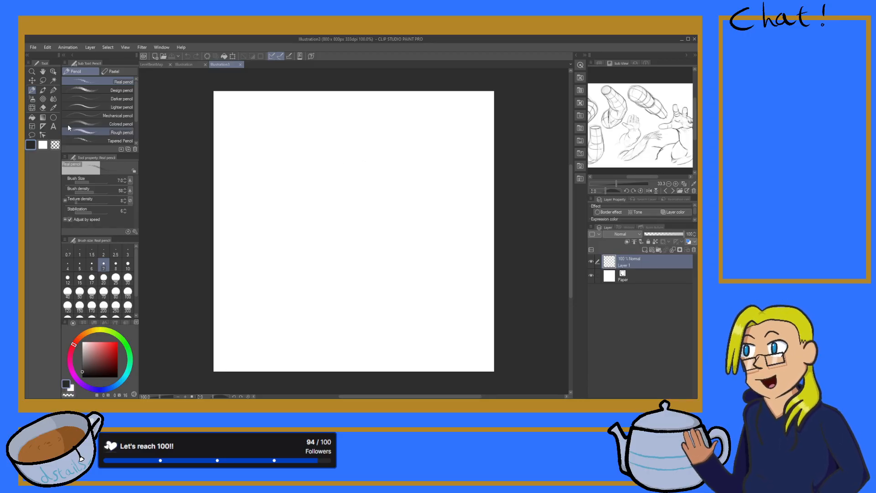
- Undo the first trial stroke and sketch a thin horizontal bar in the upper part of the blank canvas with the Real pencil
scroll(299, 182, up, 2)
scroll(301, 175, down, 3)
scroll(301, 175, up, 2)
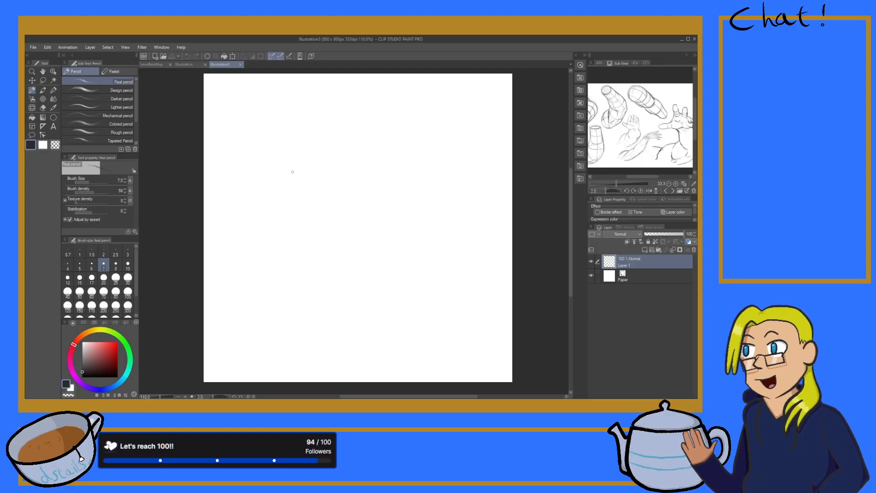
drag(305, 127, 221, 95)
key(ctrl+z)
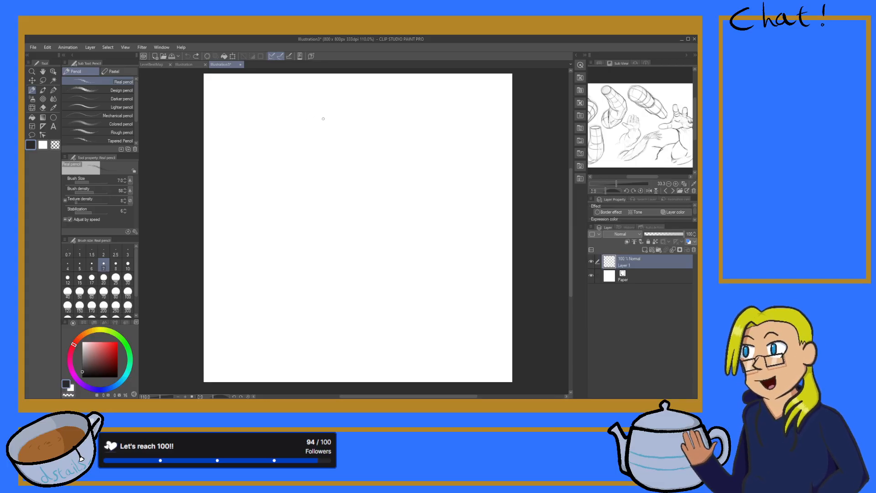
mouse_move(342, 116)
mouse_down()
mouse_move(276, 114)
mouse_move(279, 106)
mouse_move(342, 115)
mouse_up()
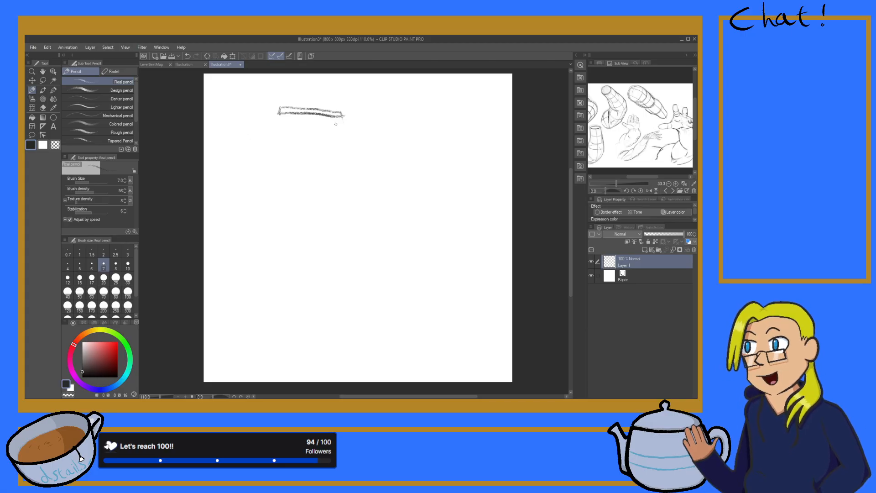
- Finish the first bar and sketch a circle beneath it with an arrow to the bar and a dashed path to a second circle
mouse_move(304, 108)
mouse_down()
mouse_move(343, 108)
mouse_move(343, 116)
mouse_up()
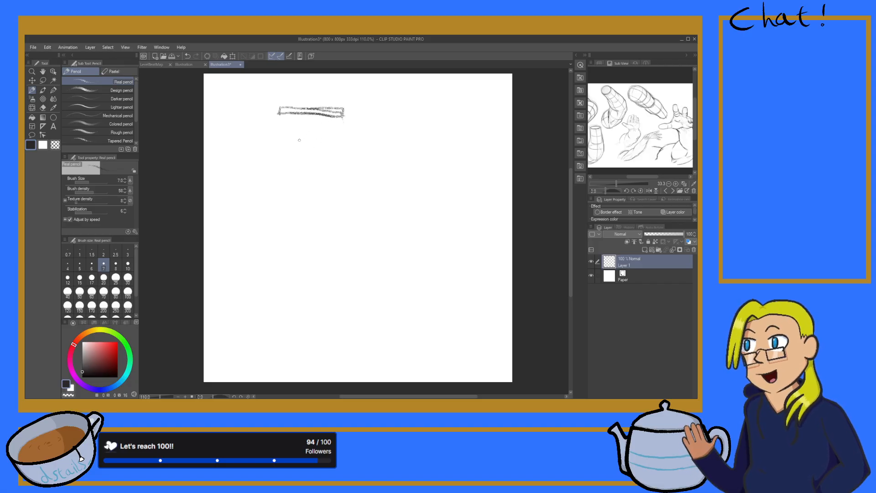
mouse_move(292, 124)
mouse_down()
mouse_move(286, 137)
mouse_move(312, 115)
mouse_up()
drag(310, 116, 306, 124)
drag(309, 115, 304, 121)
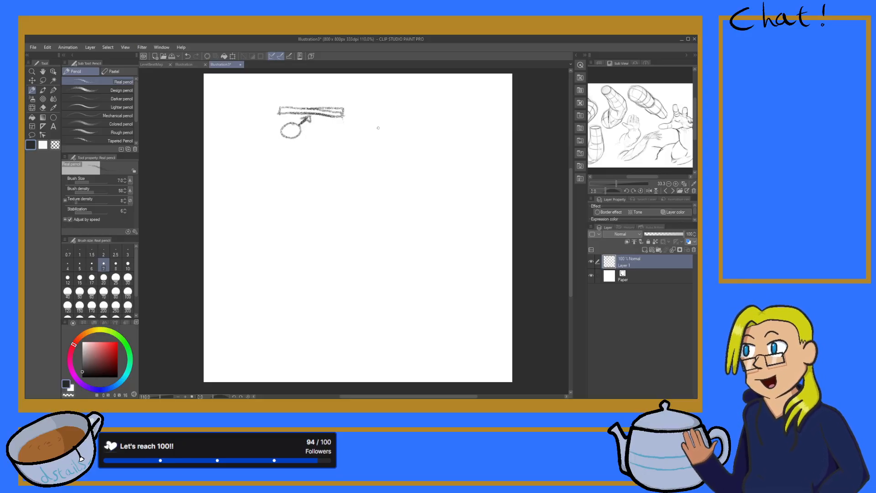
mouse_move(341, 129)
mouse_down()
mouse_move(350, 132)
mouse_move(322, 124)
mouse_move(333, 132)
mouse_up()
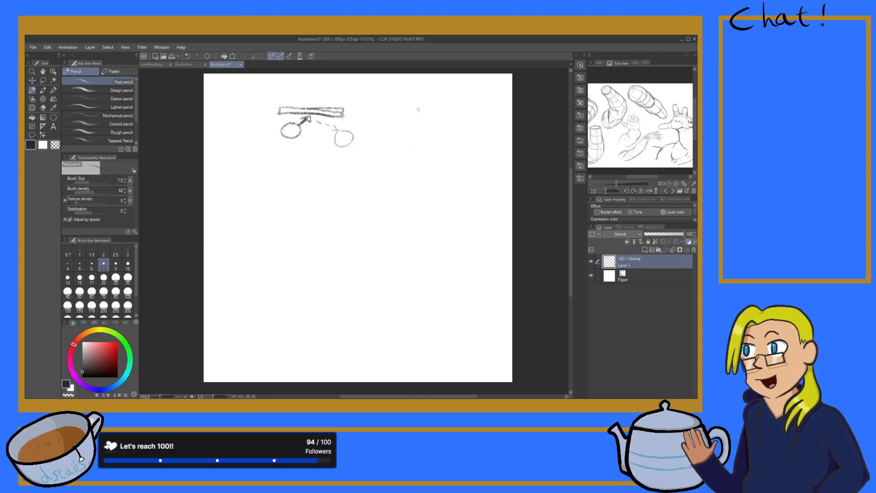
- Sketch a second horizontal bar in the upper right of the canvas with a circle beneath it and an arrow pointing to its underside
drag(416, 104, 416, 117)
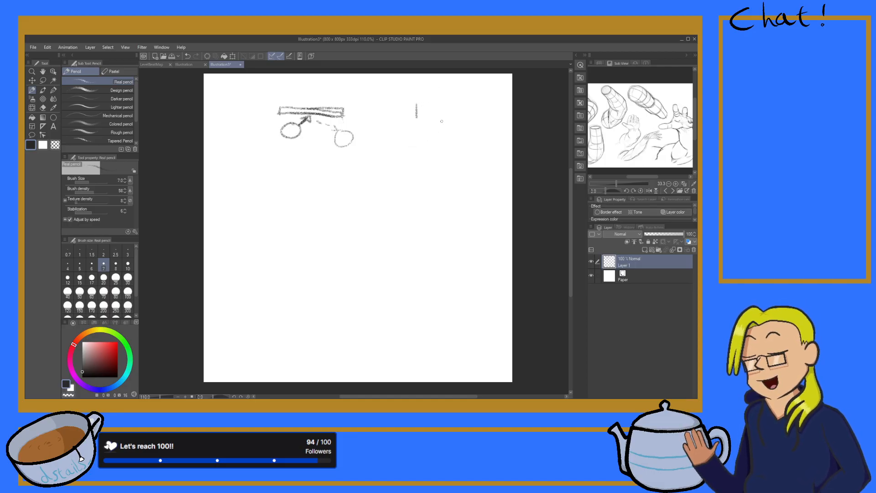
mouse_move(476, 113)
mouse_down()
mouse_move(437, 104)
mouse_move(416, 106)
mouse_move(467, 116)
mouse_move(418, 117)
mouse_up()
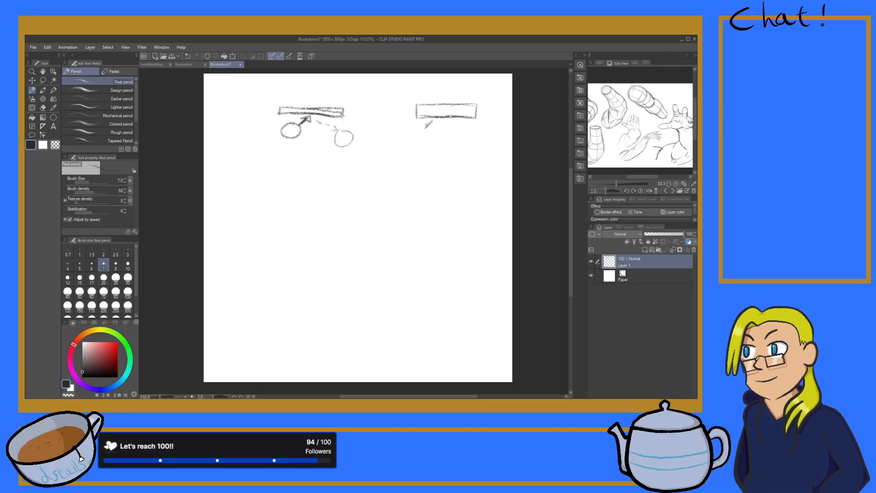
mouse_move(429, 122)
mouse_down()
mouse_move(436, 135)
mouse_move(436, 122)
mouse_up()
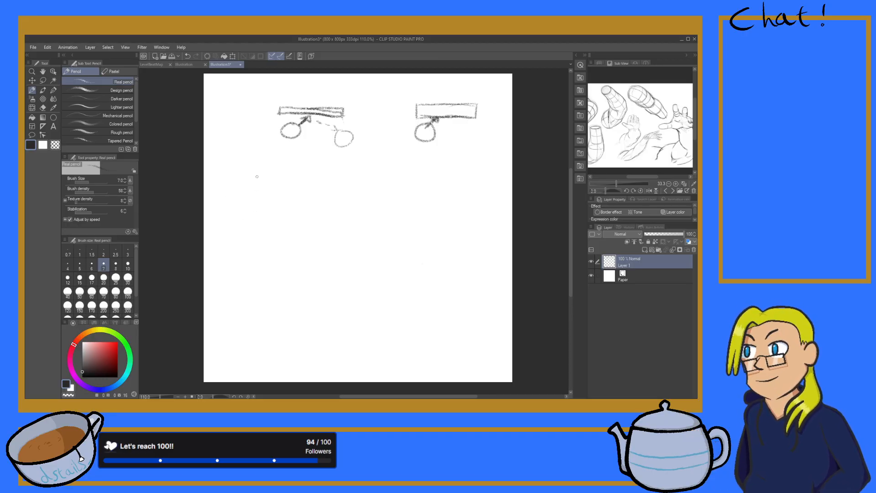
- Sketch a leaping stick figure facing a tall vertical wall, followed by a horizontal arrow leading away from the wall
mouse_move(257, 160)
mouse_down()
mouse_move(251, 200)
mouse_move(246, 190)
mouse_move(238, 196)
mouse_move(274, 180)
mouse_move(230, 226)
mouse_up()
drag(255, 193, 259, 209)
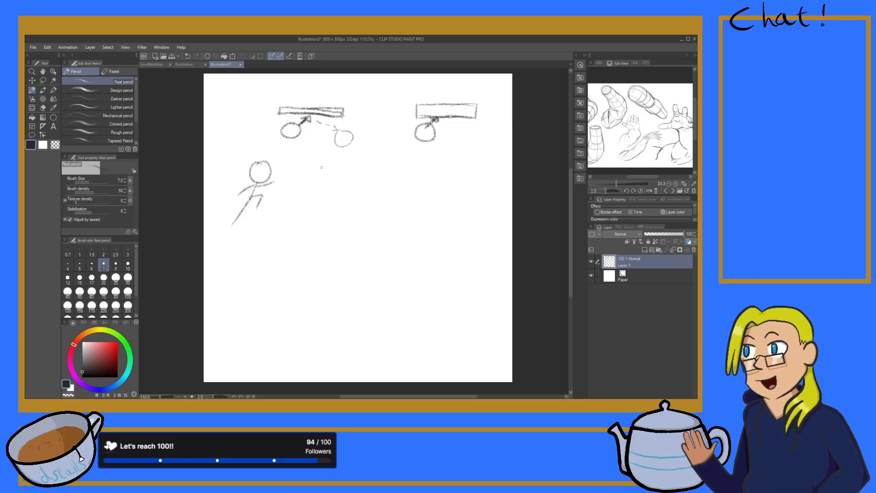
drag(307, 161, 307, 224)
drag(314, 160, 318, 220)
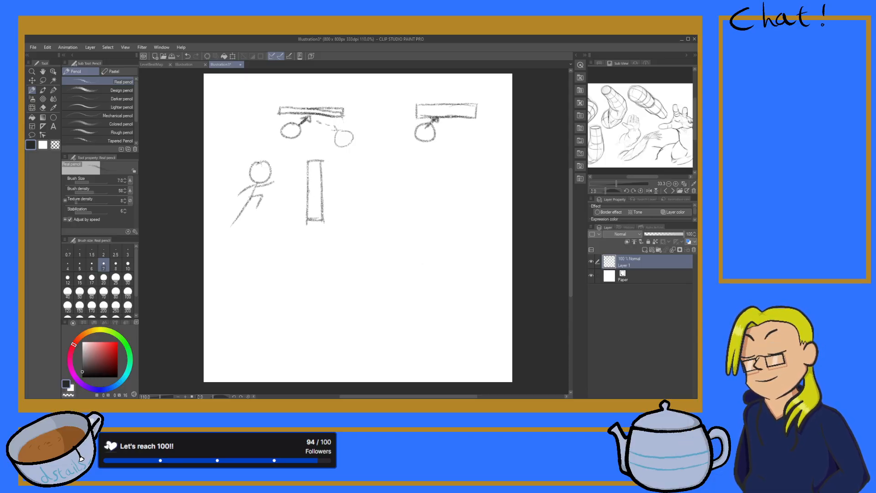
drag(354, 188, 379, 187)
drag(375, 180, 382, 192)
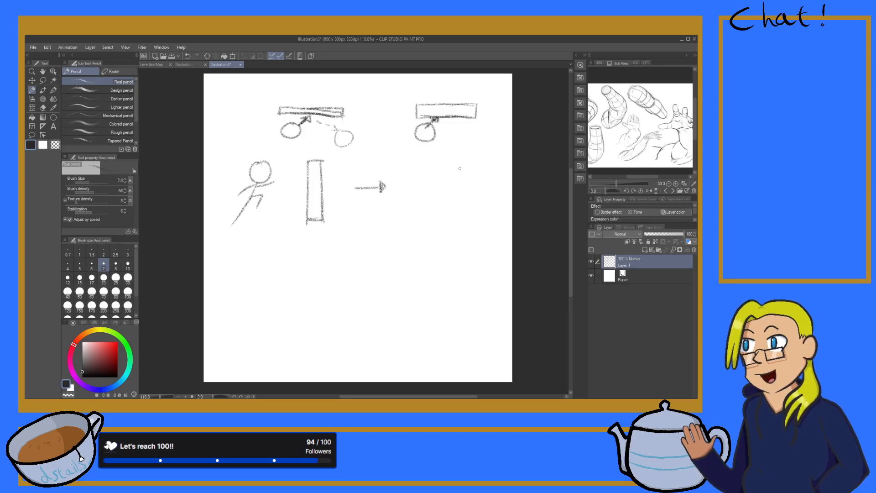
- Sketch a second stick figure pressed against a tall wall at the end of the horizontal arrow
drag(460, 154, 461, 153)
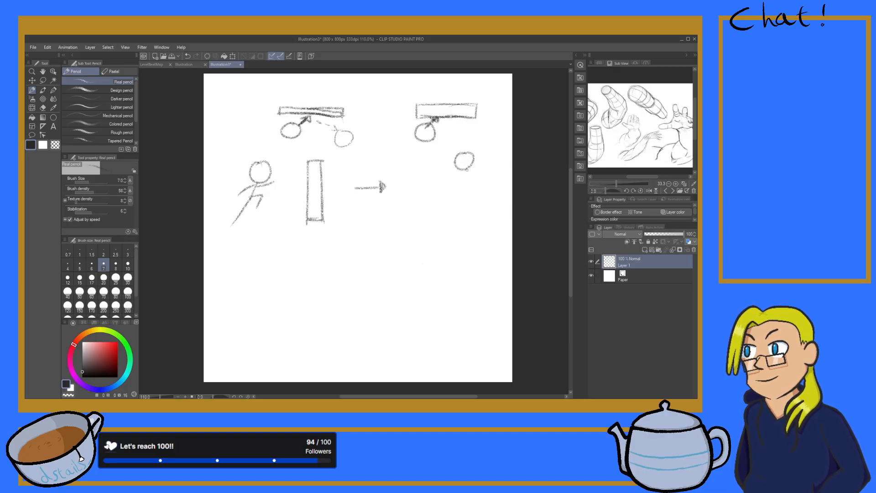
mouse_move(467, 169)
mouse_down()
mouse_move(482, 179)
mouse_move(436, 160)
mouse_move(469, 184)
mouse_move(480, 216)
mouse_up()
drag(482, 155, 483, 225)
mouse_move(485, 151)
mouse_down()
mouse_move(499, 150)
mouse_move(498, 225)
mouse_move(483, 223)
mouse_up()
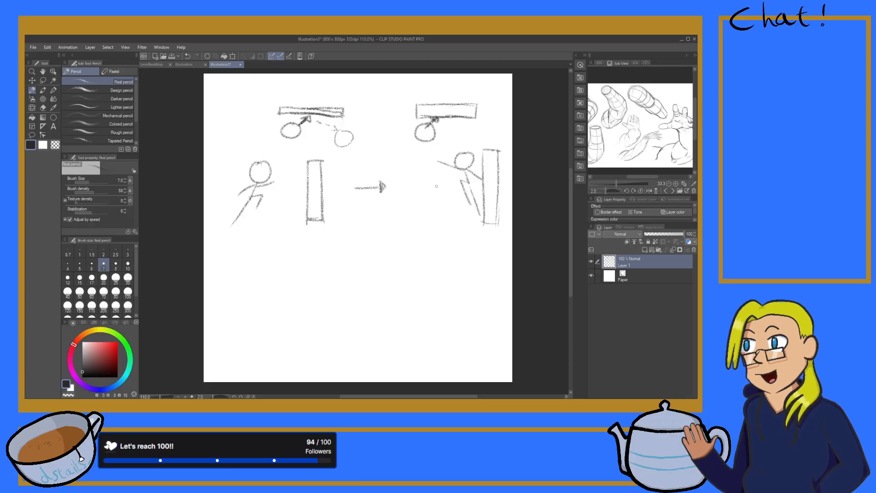
- Draw a curved arrow down from the wall-clinging figure and handwrite the note "On Wall Slide Start" beside it
drag(457, 217, 412, 283)
mouse_move(334, 243)
mouse_down()
mouse_move(341, 251)
mouse_move(333, 242)
mouse_up()
mouse_move(341, 247)
mouse_down()
mouse_move(347, 254)
mouse_move(371, 239)
mouse_move(379, 250)
mouse_move(428, 245)
mouse_up()
mouse_move(353, 257)
mouse_down()
mouse_move(359, 267)
mouse_move(384, 266)
mouse_up()
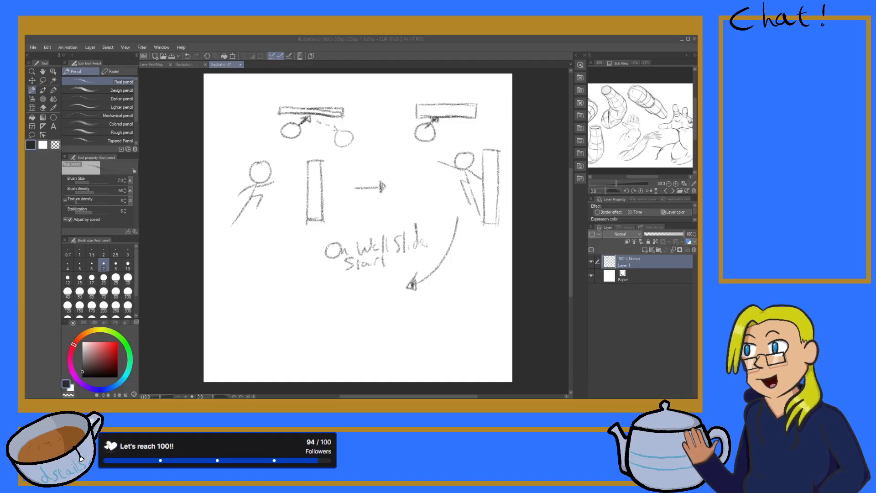
click(315, 314)
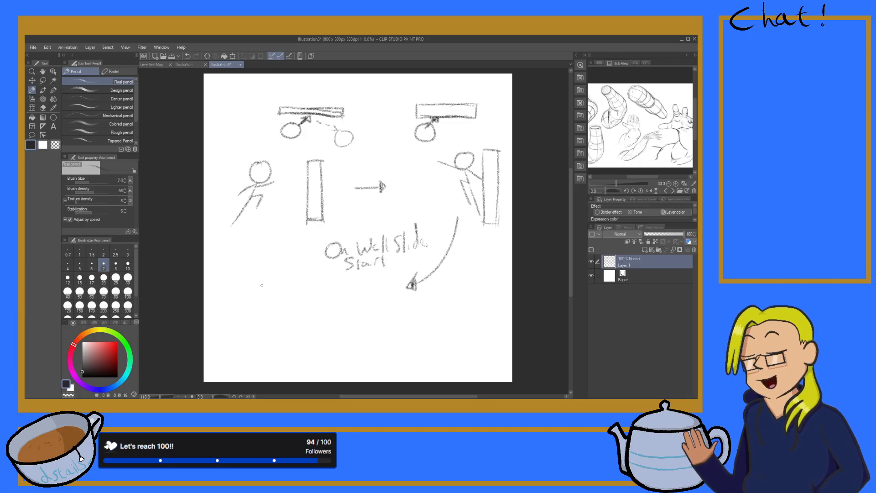
- Handwrite "bool hasSnappedToWall" below the wall slide note
mouse_move(256, 276)
mouse_down()
mouse_move(258, 294)
mouse_move(275, 288)
mouse_up()
mouse_move(281, 273)
mouse_down()
mouse_move(282, 291)
mouse_move(241, 316)
mouse_move(260, 307)
mouse_move(269, 314)
mouse_up()
drag(279, 301, 297, 315)
mouse_move(300, 301)
mouse_down()
mouse_move(312, 300)
mouse_move(321, 279)
mouse_move(330, 306)
mouse_move(336, 281)
mouse_move(339, 290)
mouse_move(375, 291)
mouse_up()
drag(381, 275, 382, 290)
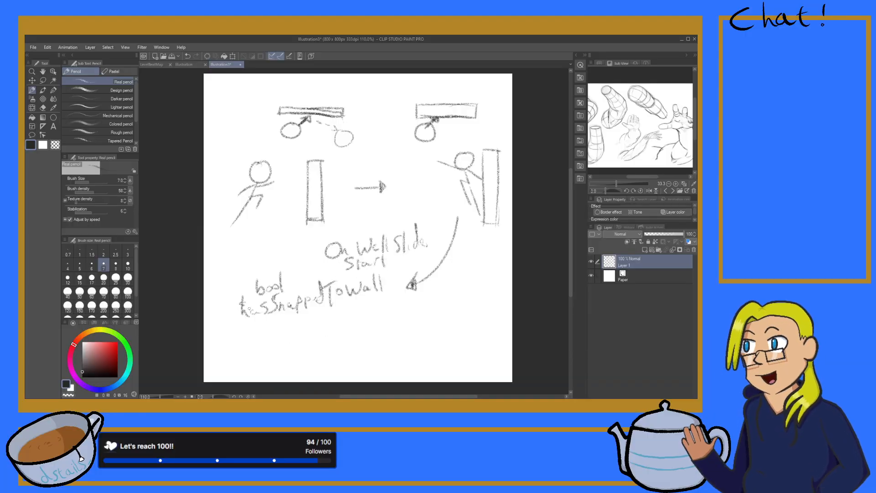
- Put an exclamation mark before hasSnappedToWall and draw an arrow below it leading to the word "true"
drag(231, 283, 232, 304)
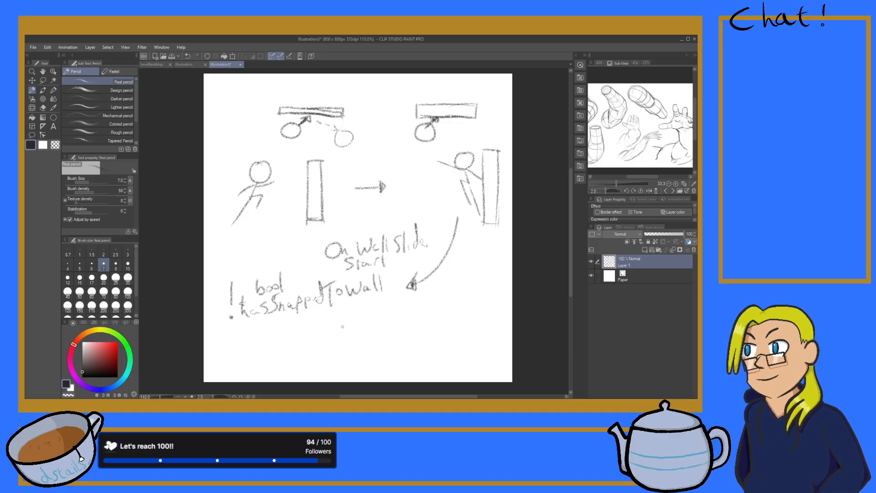
mouse_move(311, 325)
mouse_down()
mouse_move(328, 343)
mouse_move(346, 332)
mouse_up()
mouse_move(349, 338)
mouse_down()
mouse_move(353, 328)
mouse_move(369, 336)
mouse_move(379, 330)
mouse_up()
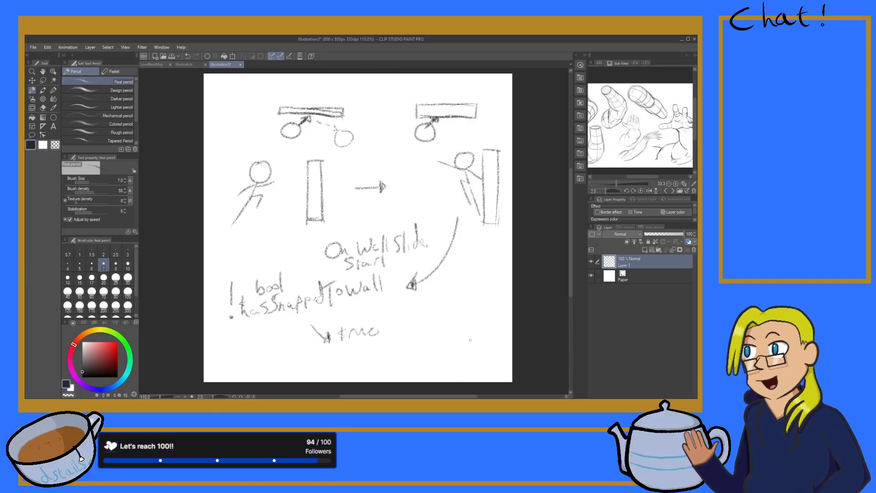
- Sketch a horizontal wall line with a perpendicular downward arrow, and extend the handwritten note under "true" with "SnapPlayer"
drag(503, 297, 442, 295)
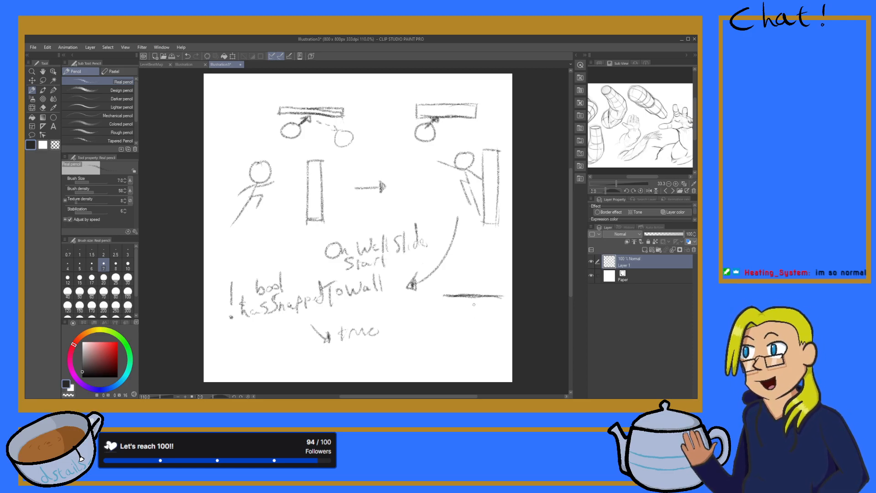
drag(472, 294, 472, 325)
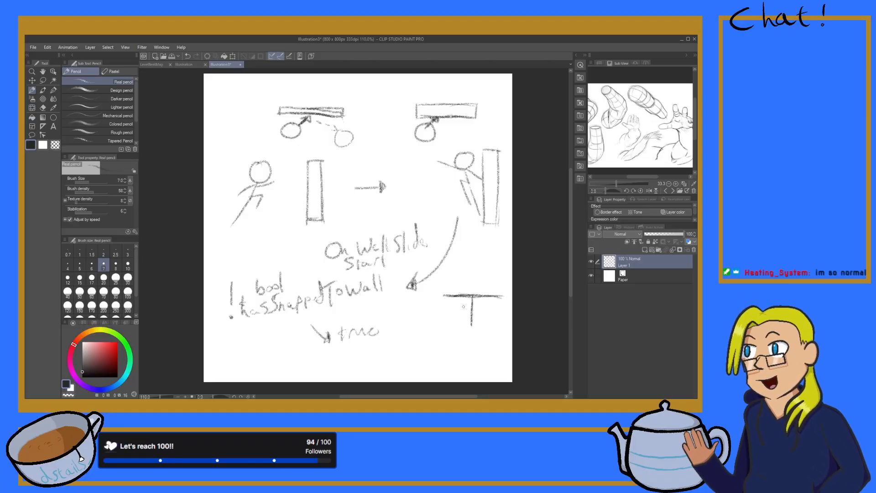
drag(473, 333, 479, 321)
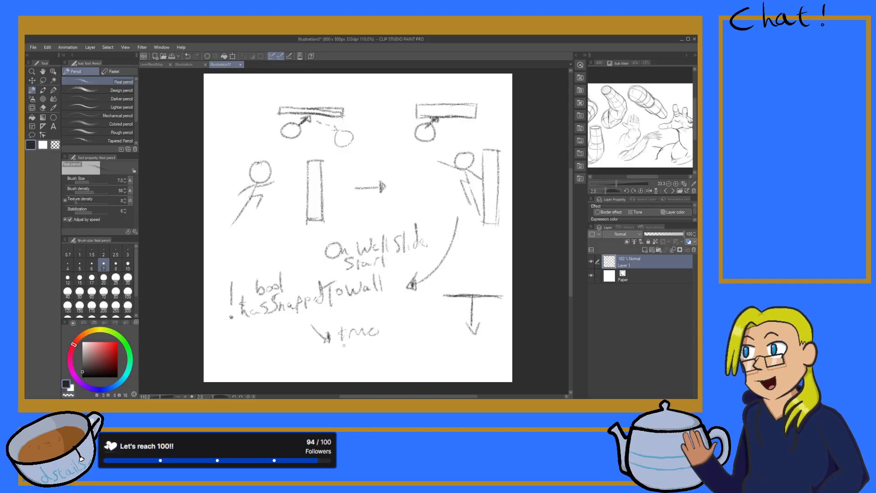
mouse_move(347, 343)
mouse_down()
mouse_move(337, 359)
mouse_move(391, 339)
mouse_move(413, 347)
mouse_move(425, 336)
mouse_up()
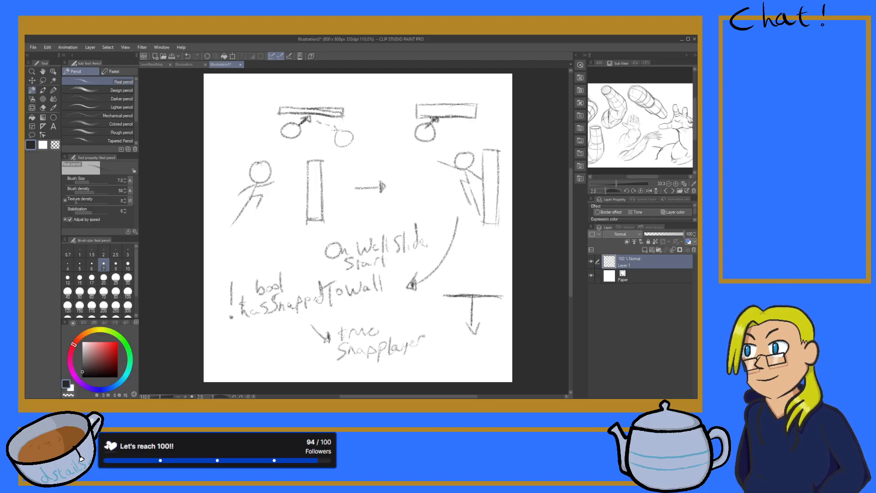
mouse_move(364, 368)
mouse_down()
mouse_move(425, 358)
mouse_move(444, 370)
mouse_up()
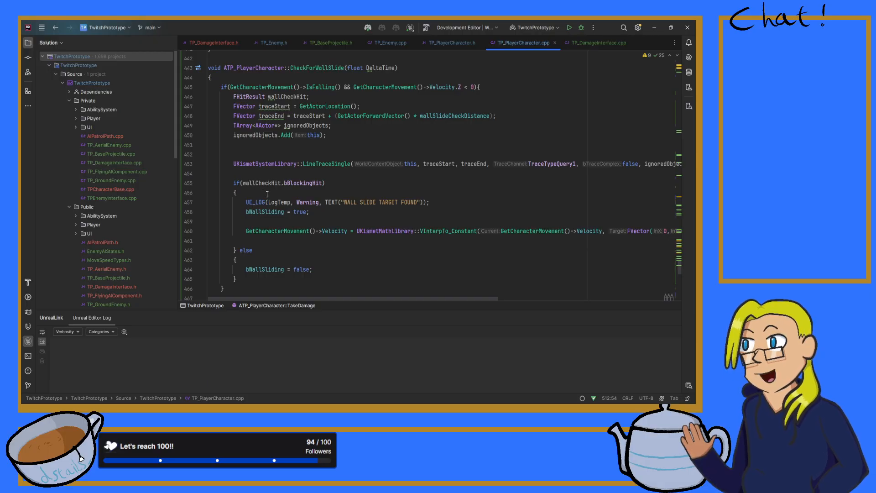
- In Rider, search TP_PlayerCharacter.cpp for "bwallsliding" and go through its matches
scroll(267, 194, down, 10)
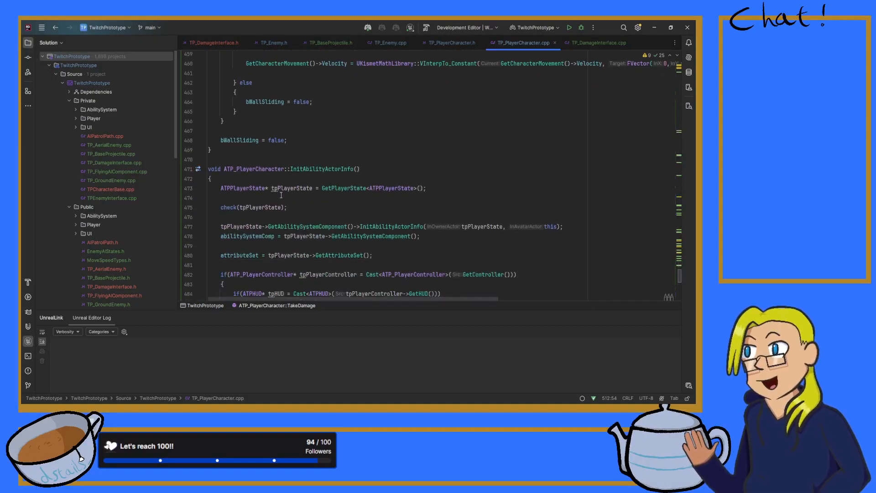
scroll(307, 178, down, 7)
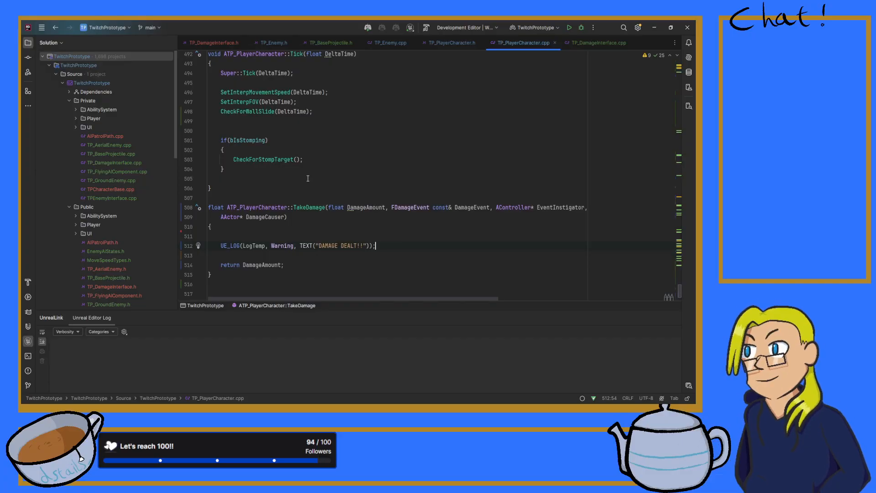
key(ctrl+f)
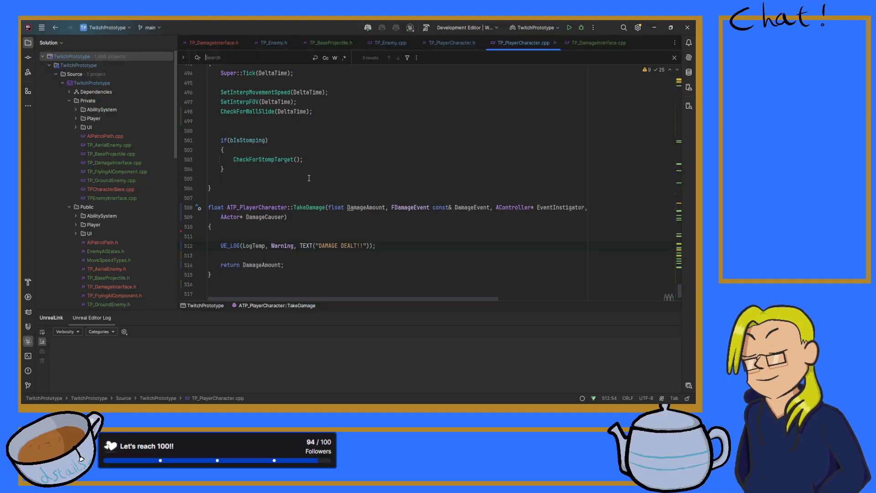
text(bwa)
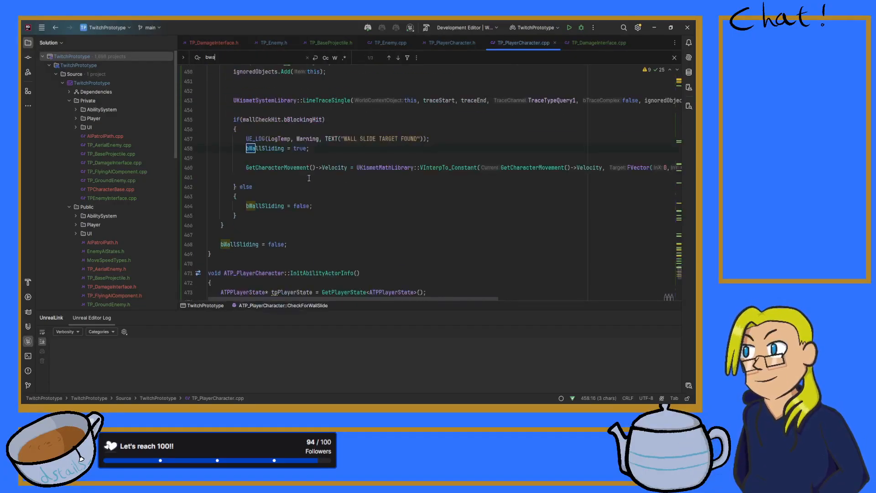
text(llsliding)
key(Return)
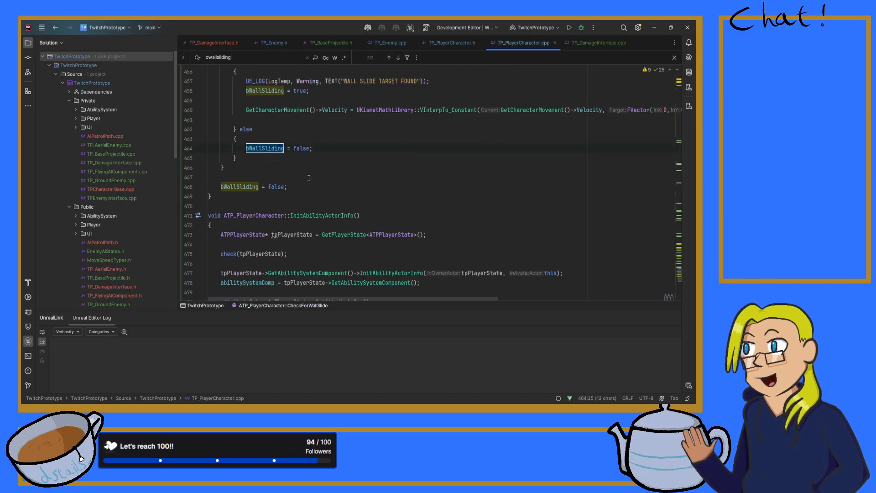
key(Return)
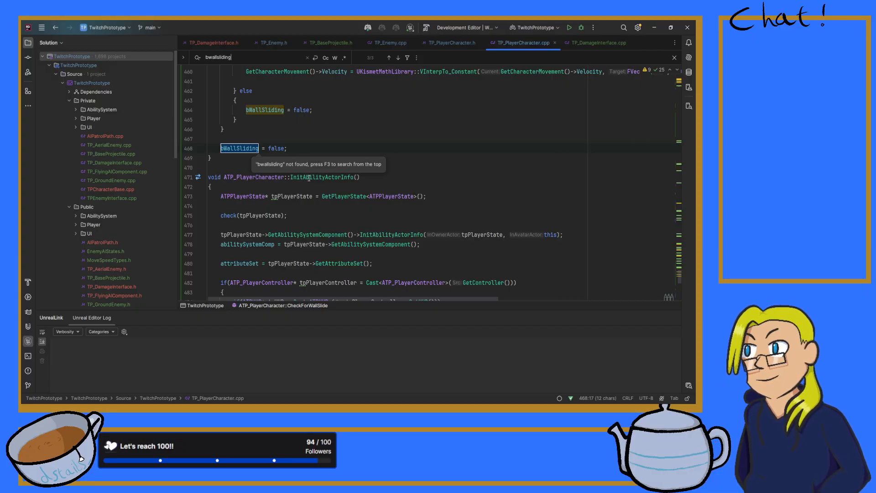
- Look through TP_PlayerCharacter.cpp from CheckForWallSlide back to the timeline setup, and examine the PlayerJump and WallJump functions
scroll(402, 140, up, 10)
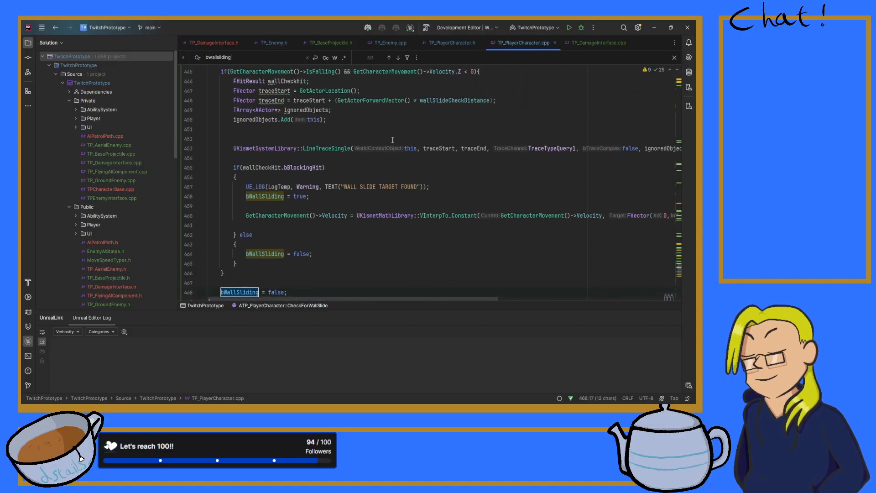
scroll(392, 146, up, 20)
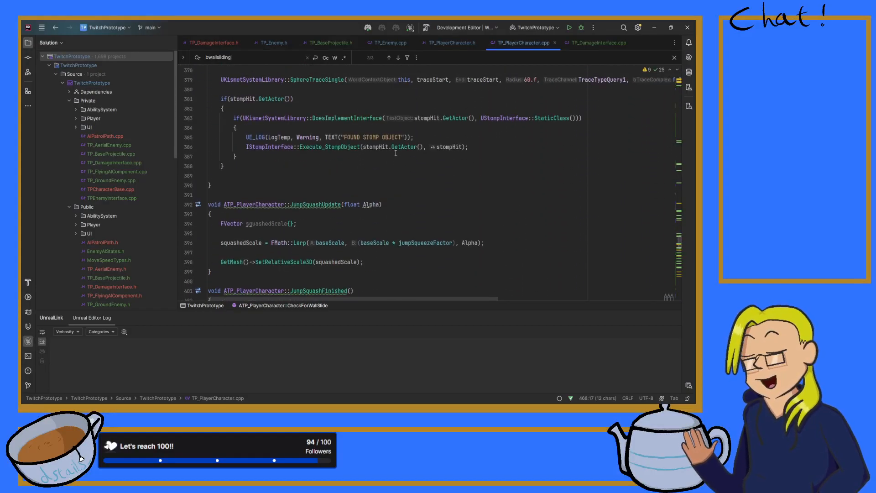
scroll(390, 153, up, 15)
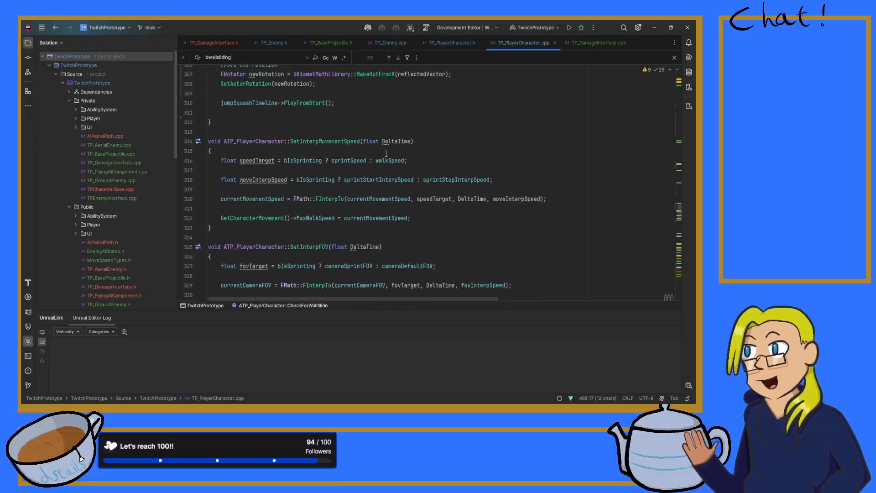
scroll(380, 143, up, 20)
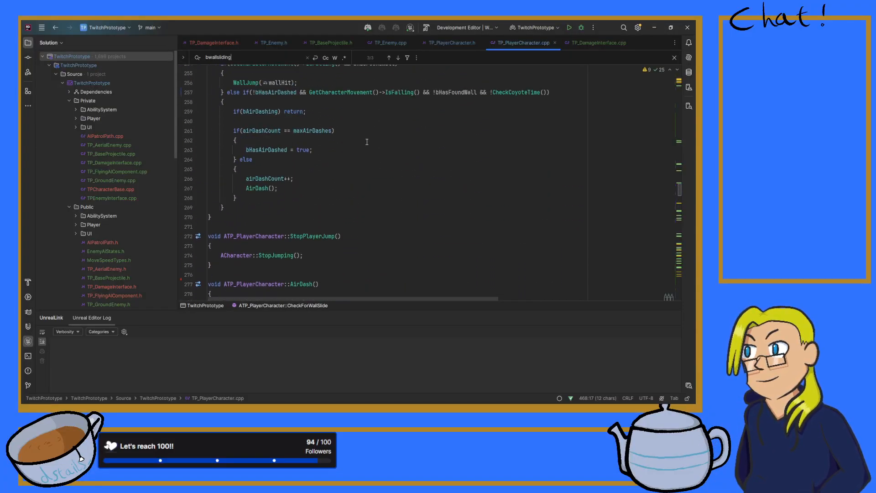
scroll(356, 140, up, 20)
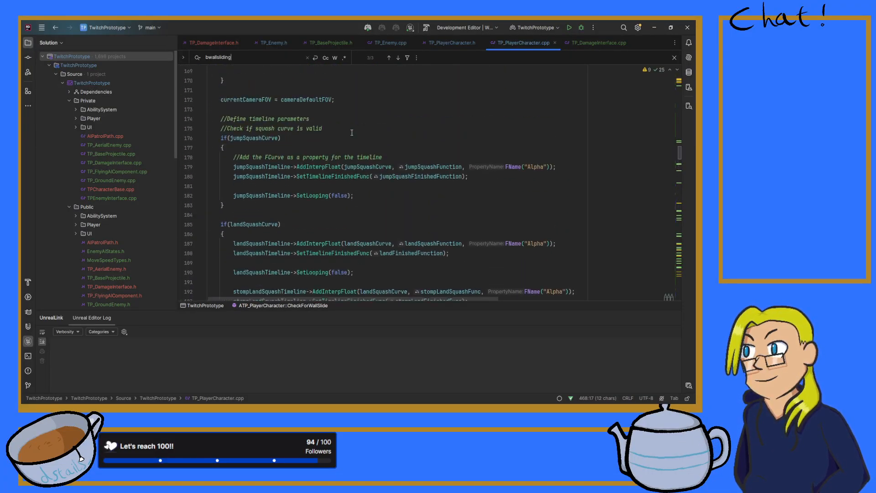
scroll(352, 132, up, 6)
scroll(349, 144, down, 13)
scroll(346, 152, down, 13)
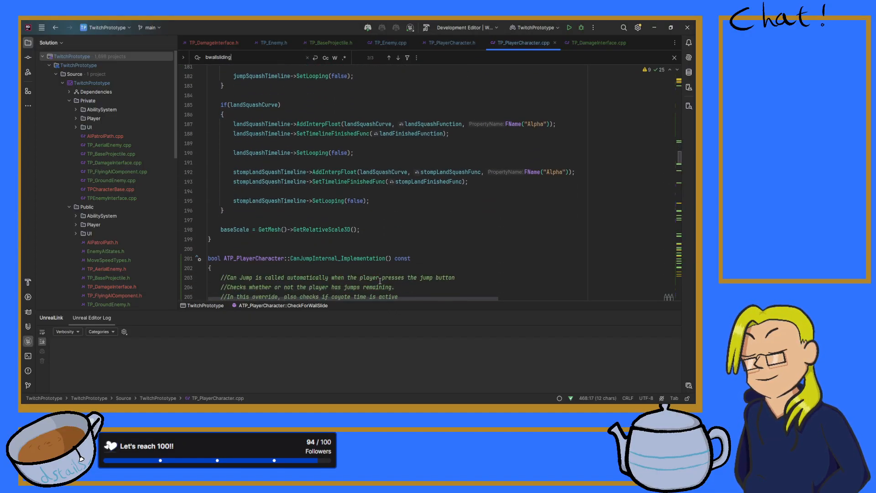
scroll(379, 273, down, 6)
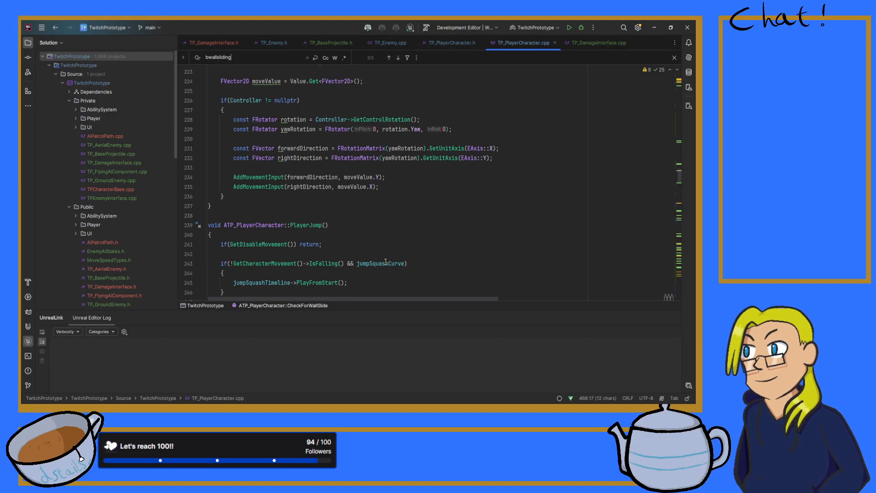
scroll(386, 261, down, 20)
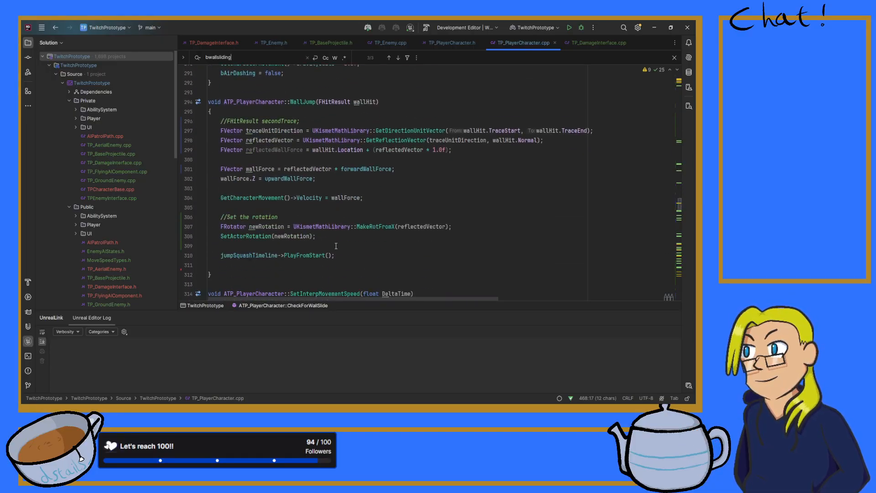
- Look through the functions in TP_PlayerCharacter.cpp from WallJump down to CheckForWallSlide, clearing the file's search term along the way
scroll(335, 246, down, 2)
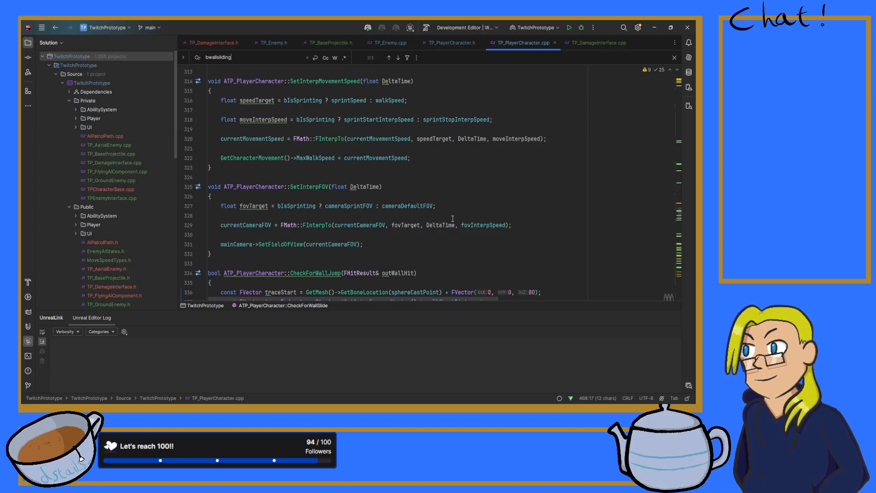
scroll(453, 218, down, 7)
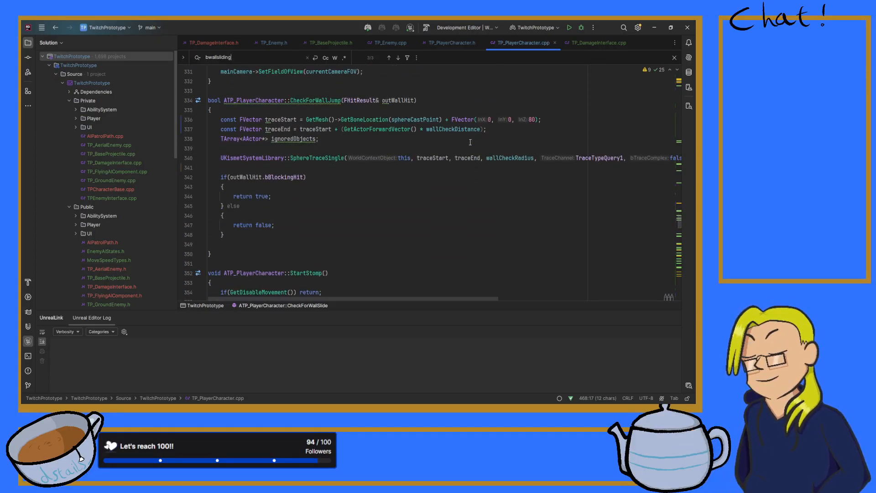
scroll(465, 147, down, 5)
scroll(466, 147, down, 9)
scroll(459, 166, up, 2)
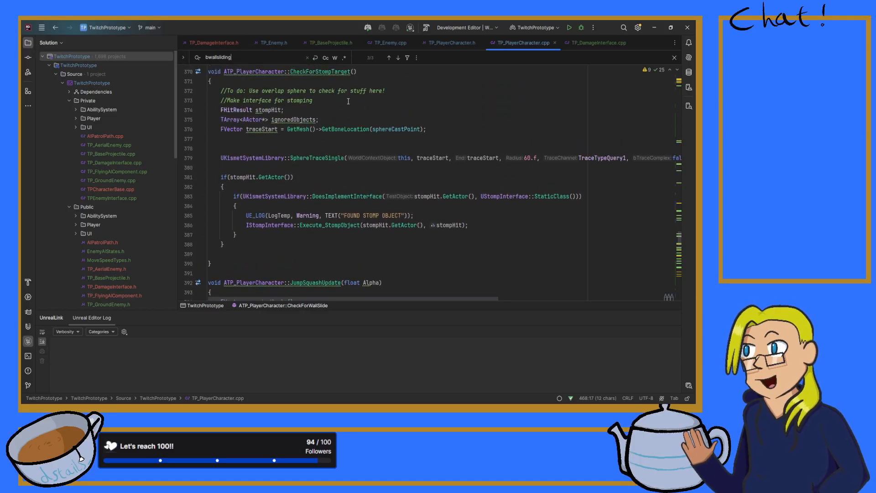
click(307, 58)
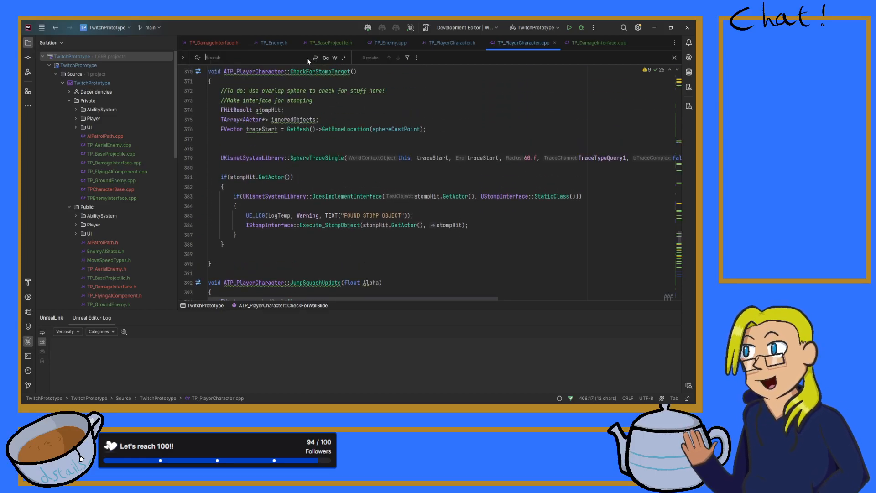
scroll(377, 104, down, 13)
scroll(377, 104, down, 11)
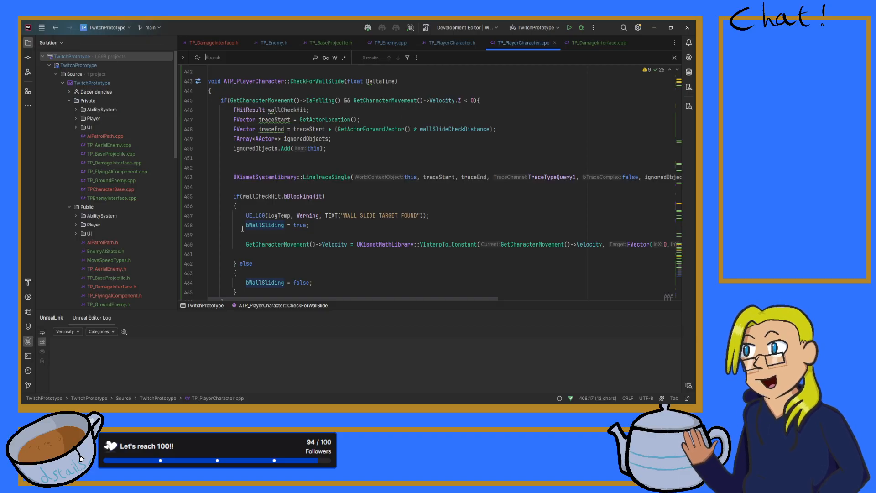
- In TP_PlayerCharacter.h, declare "bool bHasSnappedToWall = false;" on its own line between wallSlideCheckDistance and InitAbilityActorInfo
click(424, 43)
scroll(282, 148, up, 4)
scroll(297, 147, down, 8)
scroll(315, 146, up, 13)
scroll(323, 145, up, 9)
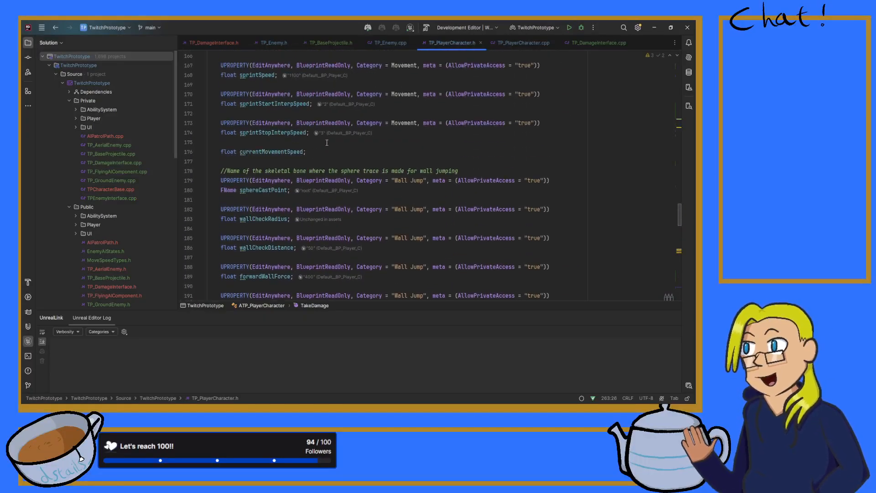
scroll(370, 121, down, 18)
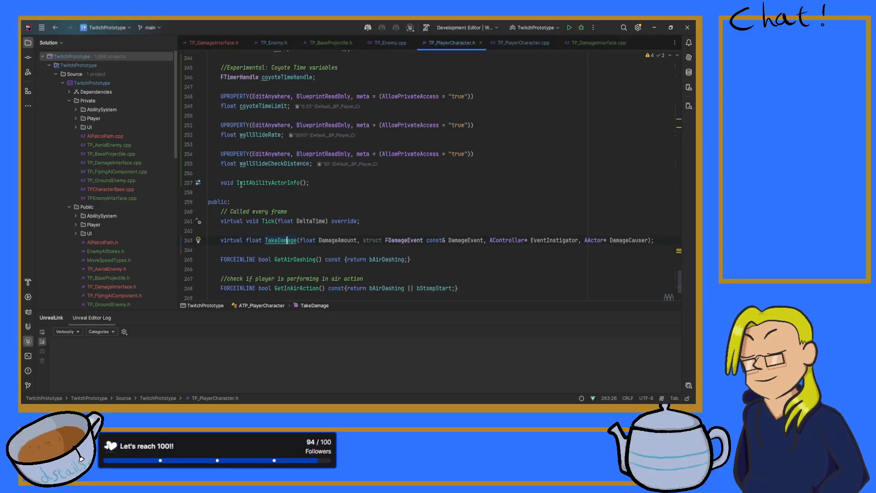
click(247, 176)
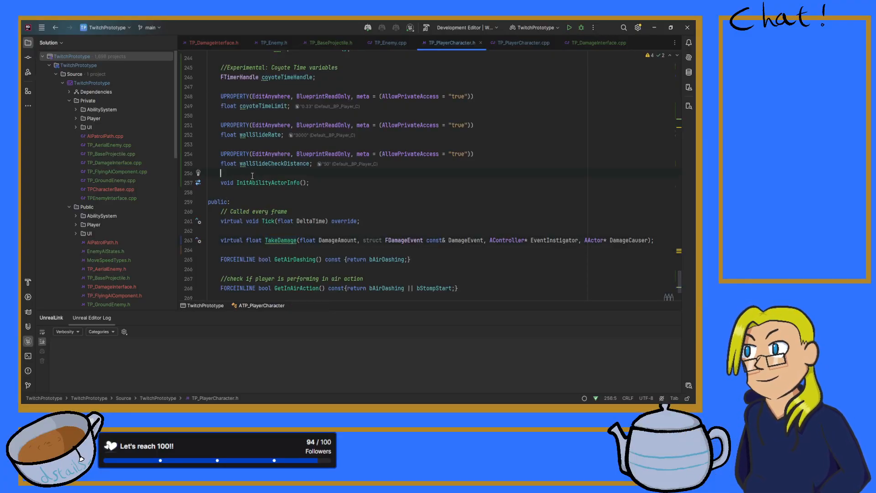
key(Return)
key(Return)
key(Up)
text(bool)
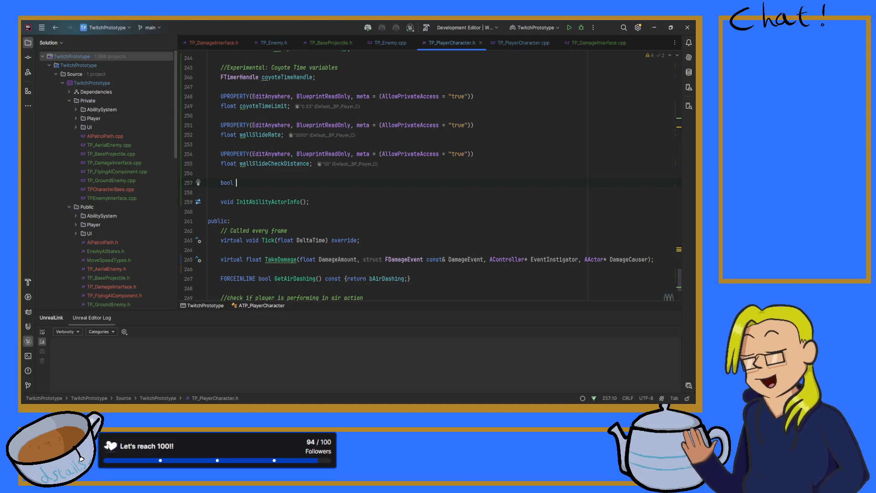
text( bHas)
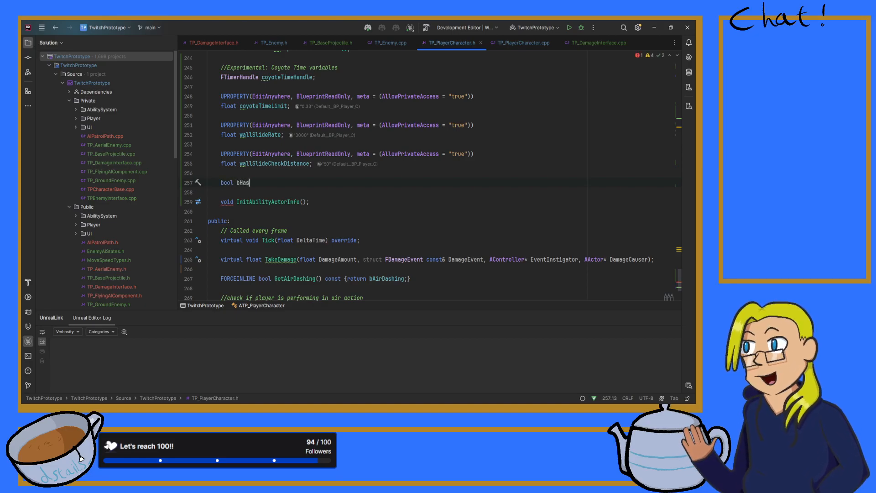
text(SnappedTo)
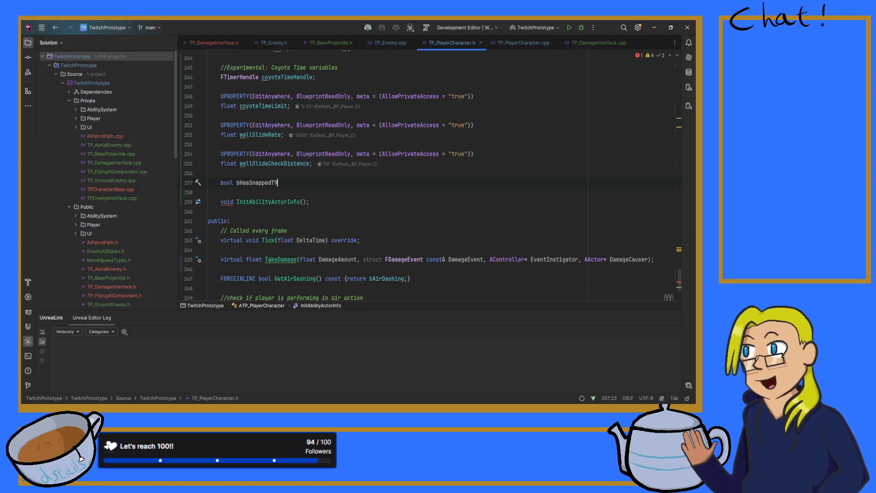
text(Wall;)
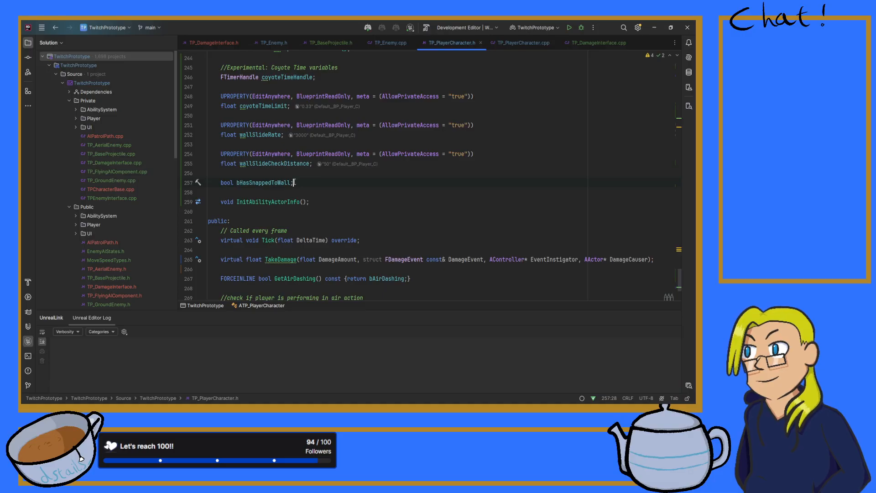
key(Left)
text(= false)
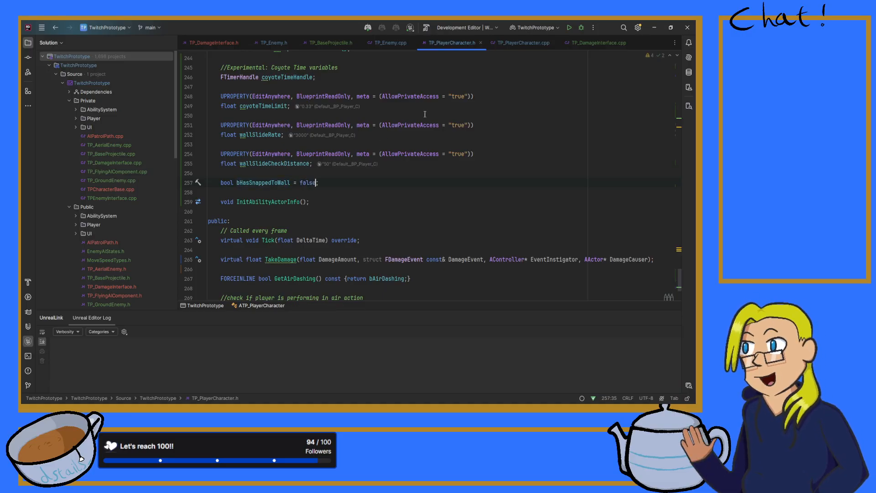
- Check the constructor's initializer list in TP_PlayerCharacter.cpp against the bHasSnappedToWall declaration in the header, and return to the CheckForWallSlide function
click(496, 42)
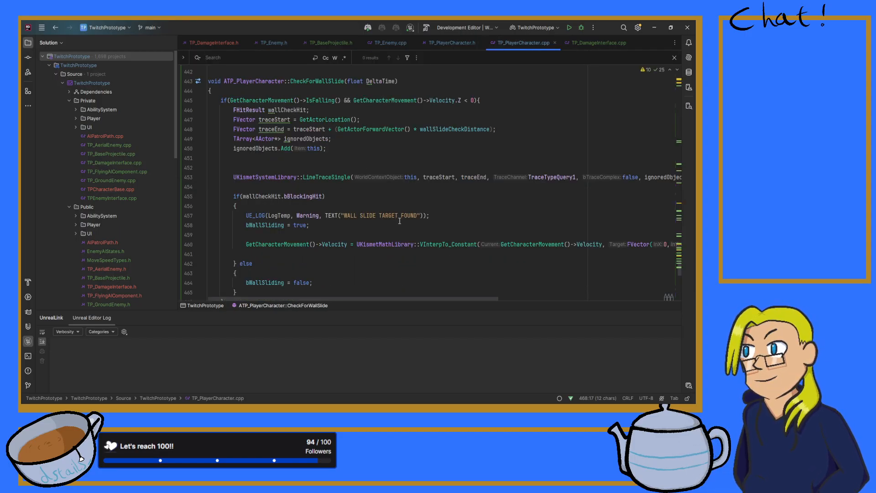
scroll(407, 222, up, 20)
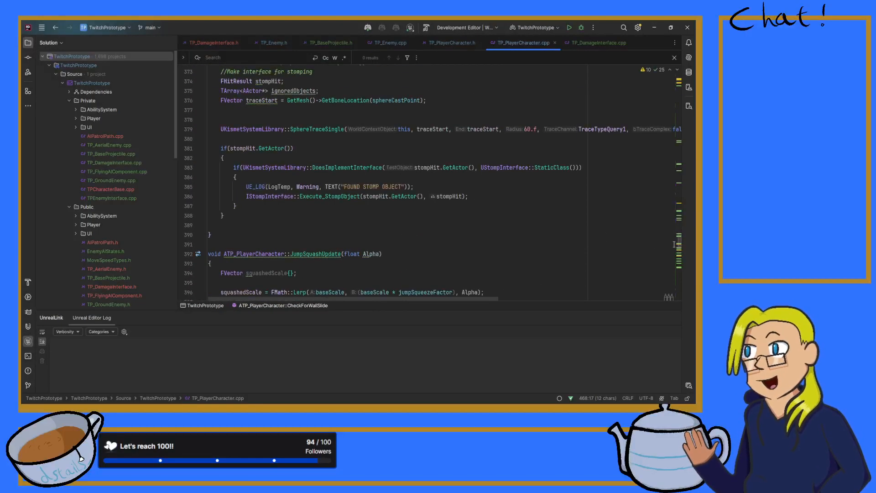
drag(678, 247, 669, 90)
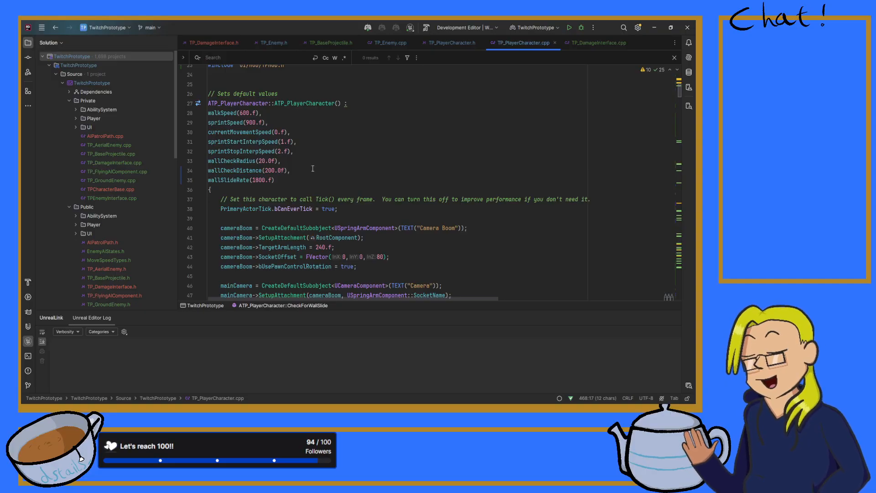
click(453, 44)
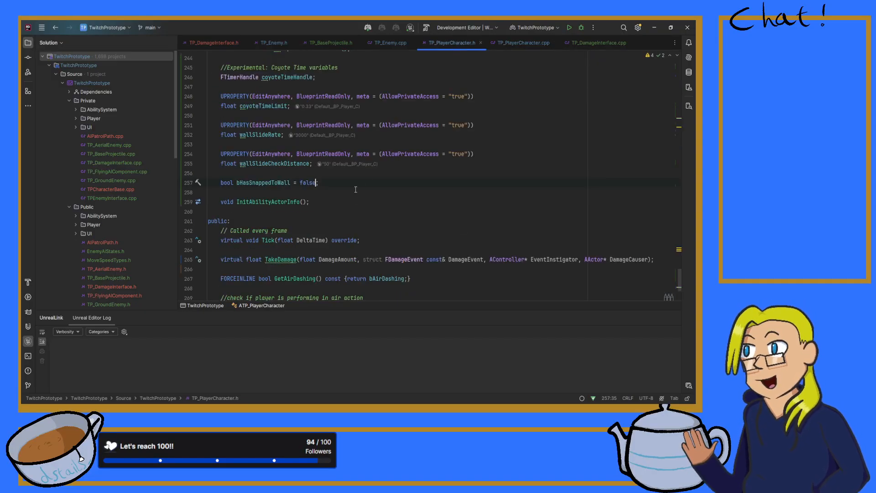
click(524, 46)
scroll(520, 109, down, 20)
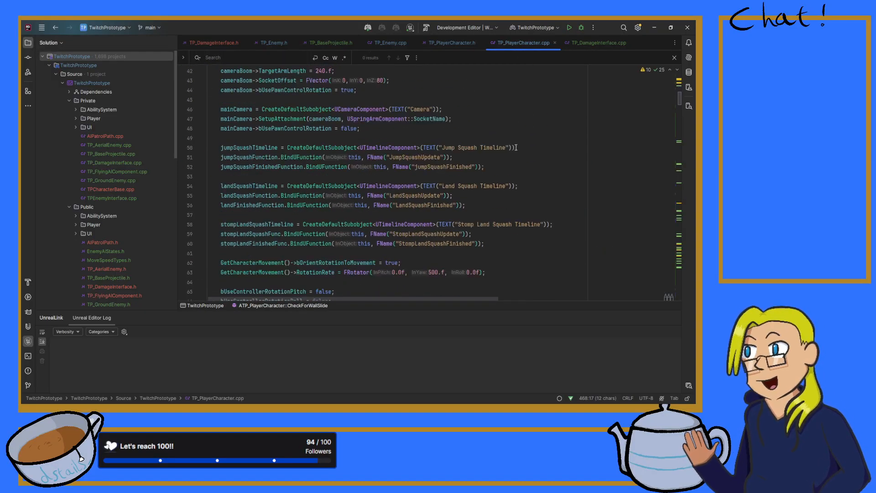
scroll(542, 152, down, 20)
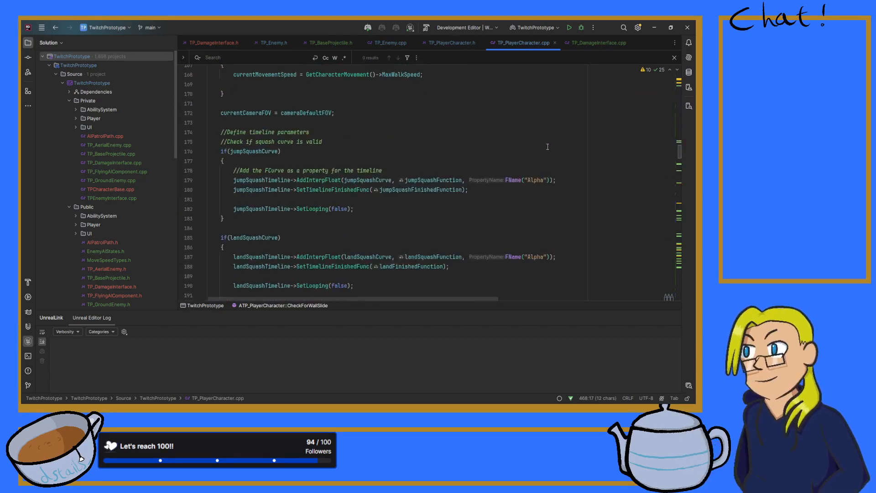
scroll(541, 152, down, 20)
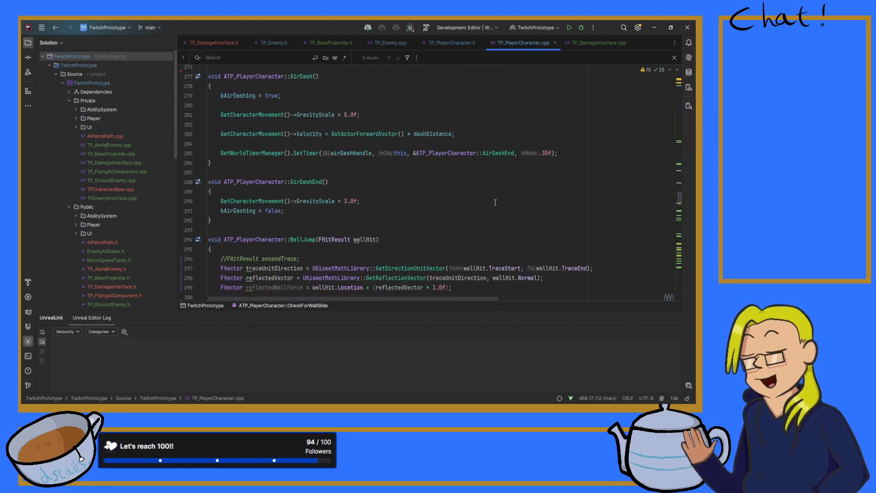
scroll(400, 203, down, 7)
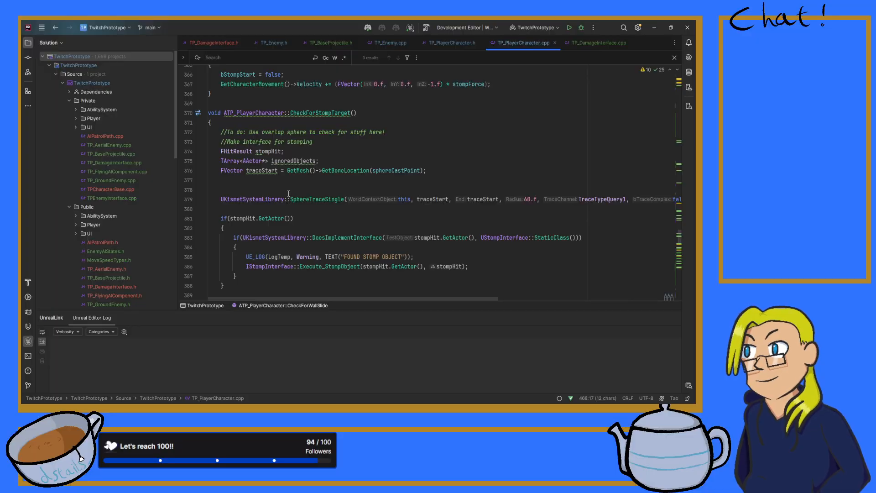
click(265, 211)
scroll(265, 211, down, 6)
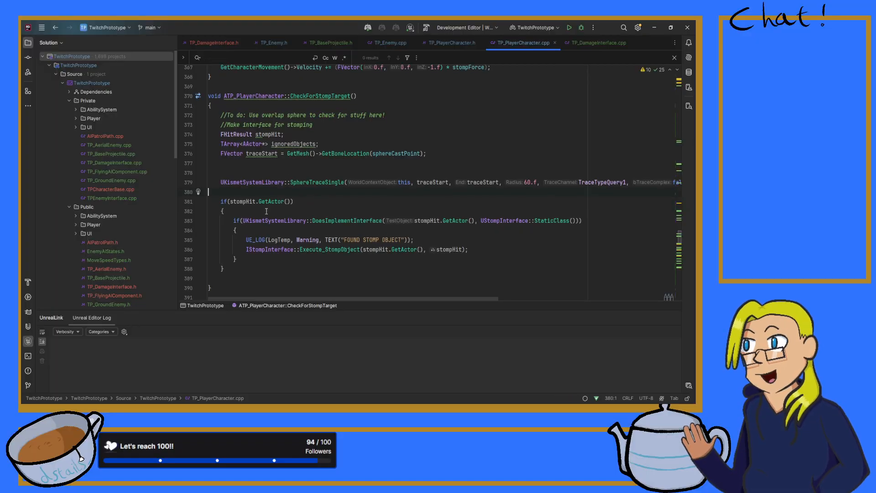
scroll(273, 206, up, 4)
scroll(274, 206, down, 11)
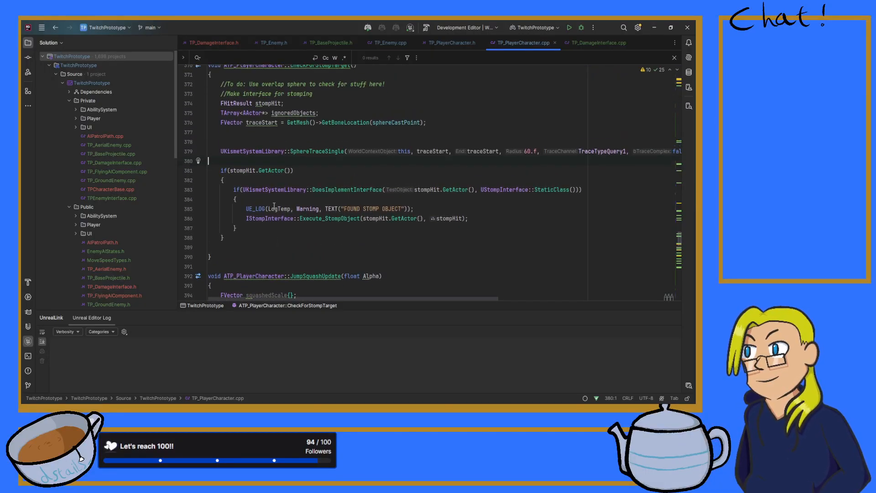
scroll(274, 205, down, 10)
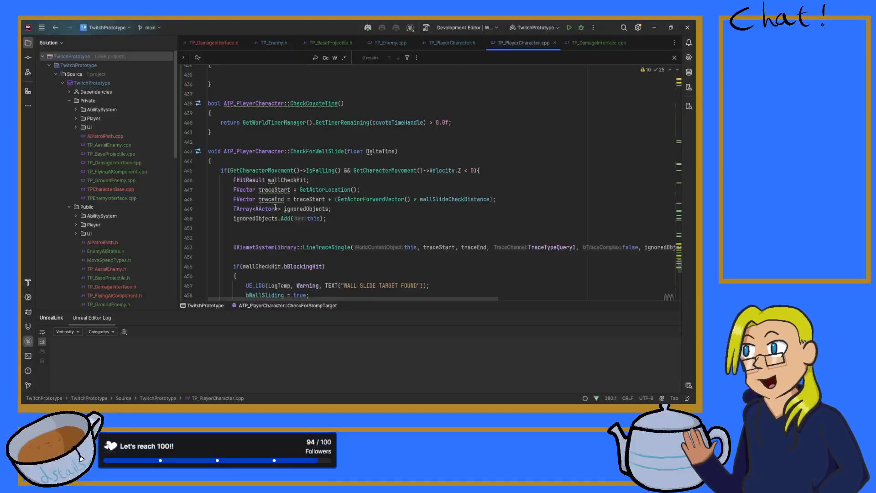
scroll(275, 210, down, 4)
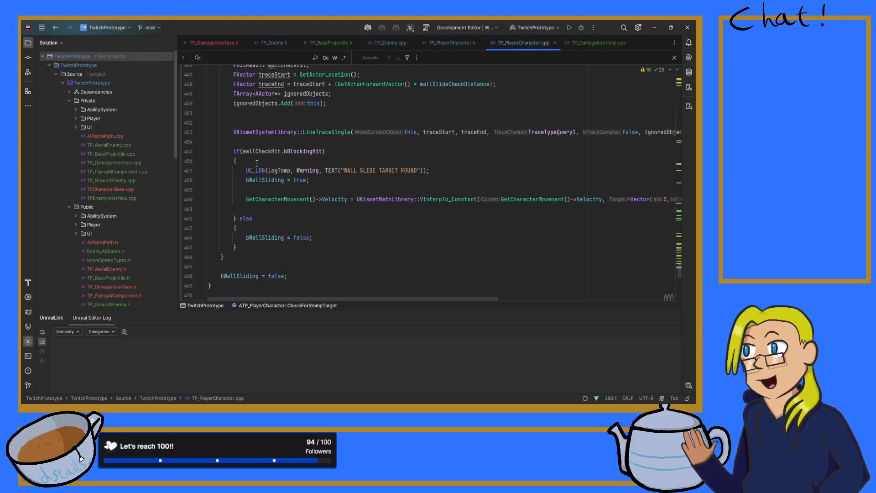
- At the start of the wallCheckHit.bBlockingHit block in CheckForWallSlide, add an empty "if(!bHasSnappedToWall)" block above the UE_LOG line
click(254, 188)
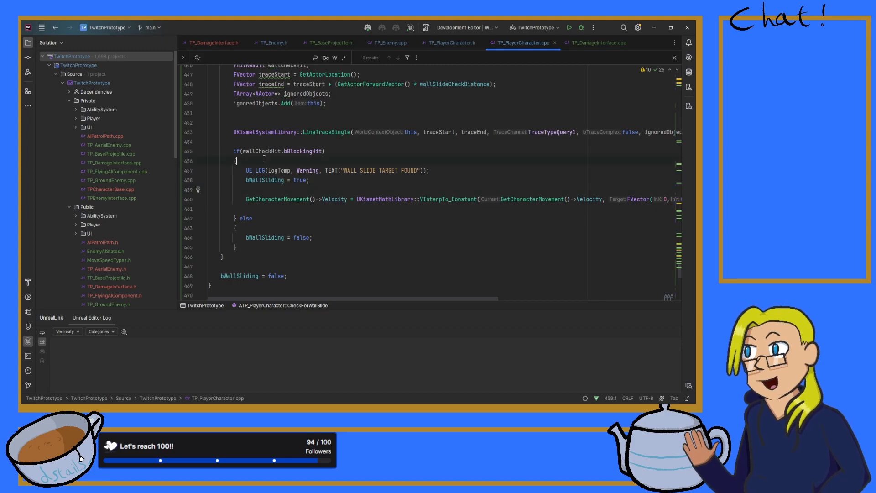
click(263, 159)
key(Return)
key(Return)
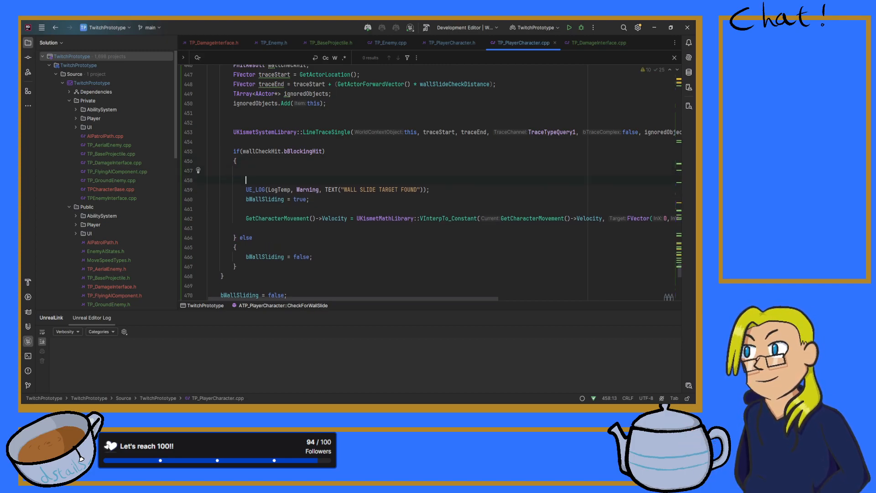
key(Return)
key(Up)
text(if(!b)
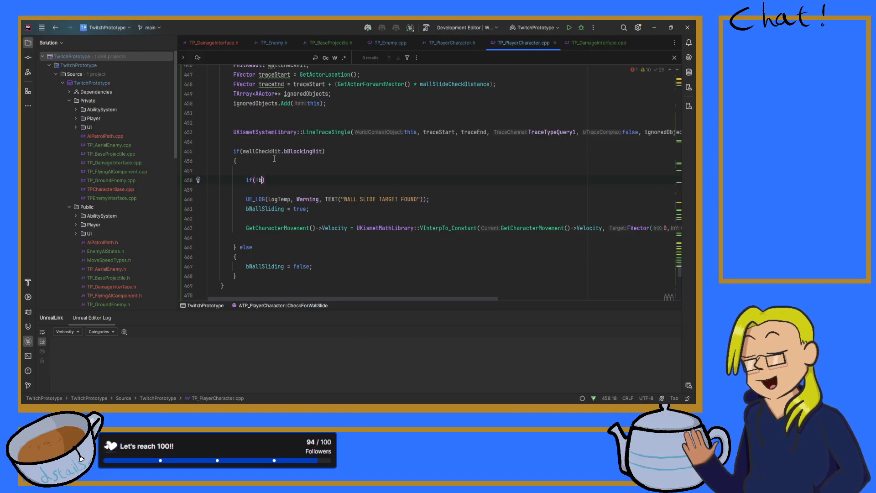
text(HasSnappedToWall))
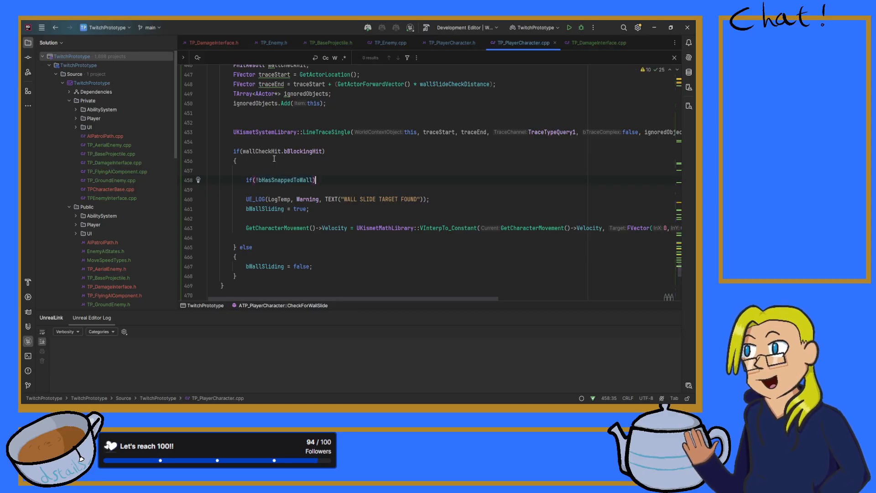
key(Return)
text({)
key(Return)
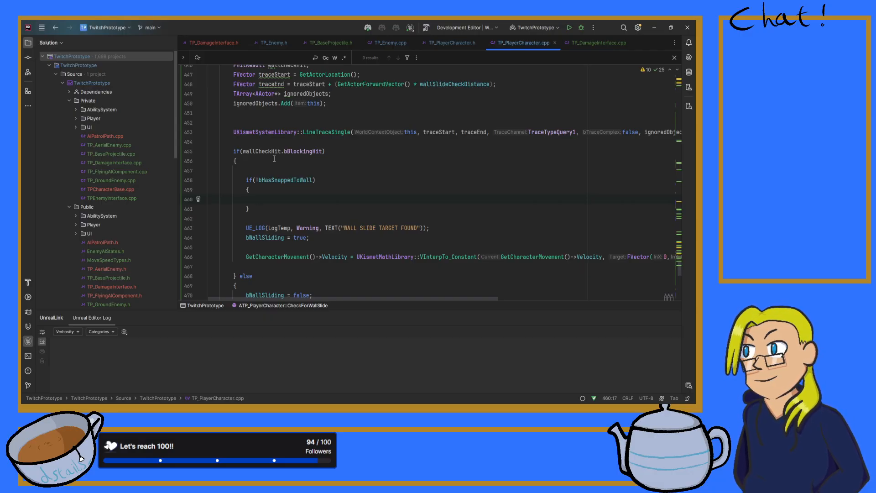
- Write the placeholder comment "//SNAP TO THE WALL" inside the !bHasSnappedToWall block and review the start of CheckForWallSlide
text(//)
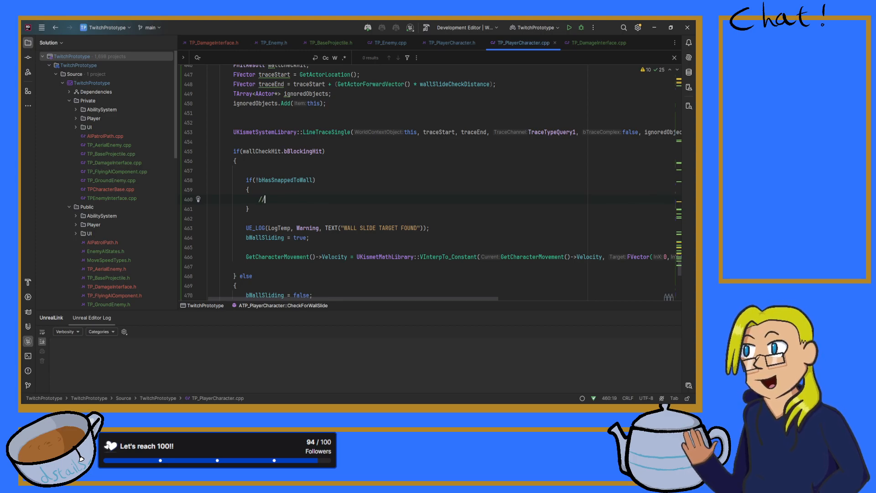
text(SNAP)
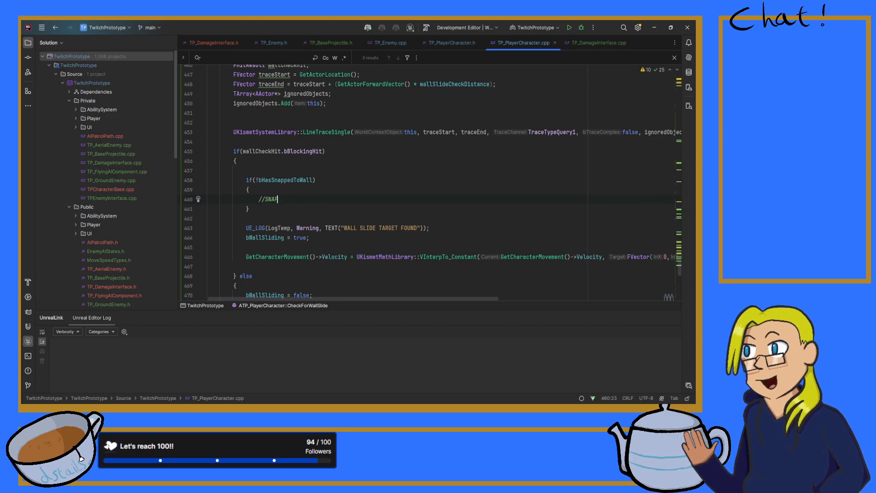
text( TO THE WALL)
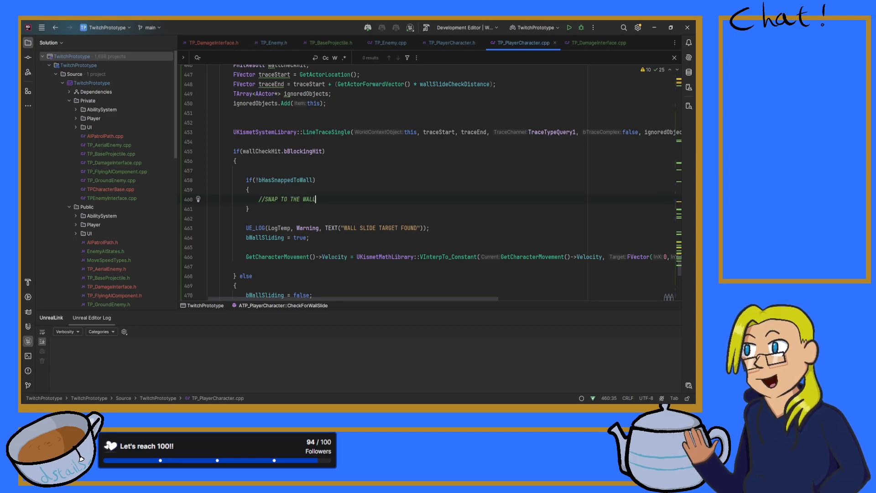
scroll(407, 175, up, 6)
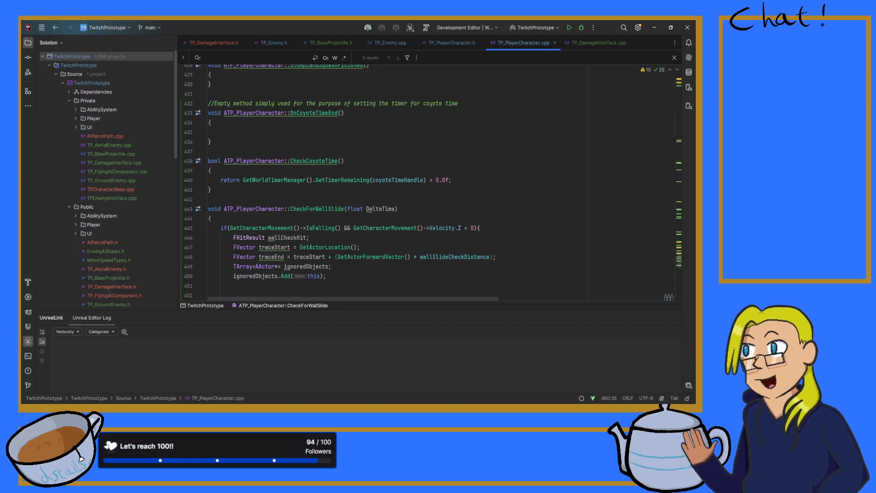
scroll(378, 237, down, 6)
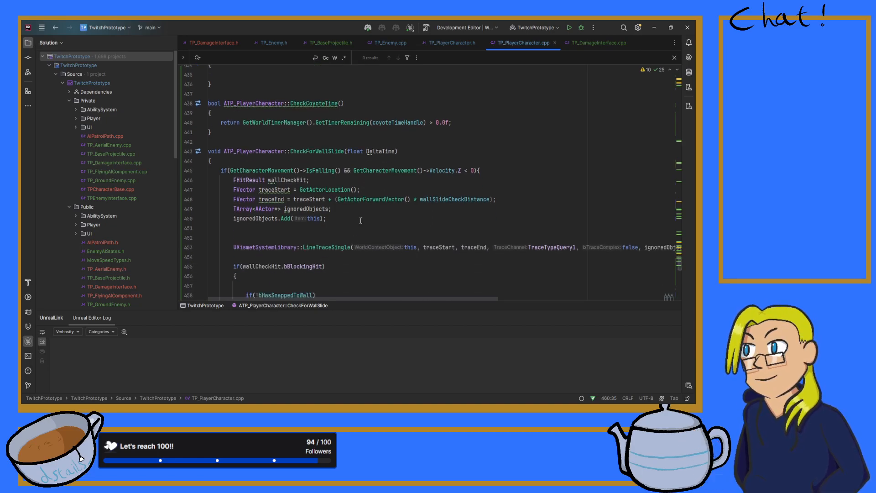
- Review how the WallJump function computes its reflected vector and sets the actor rotation, and return to CheckForWallSlide
scroll(322, 213, up, 8)
scroll(322, 212, up, 20)
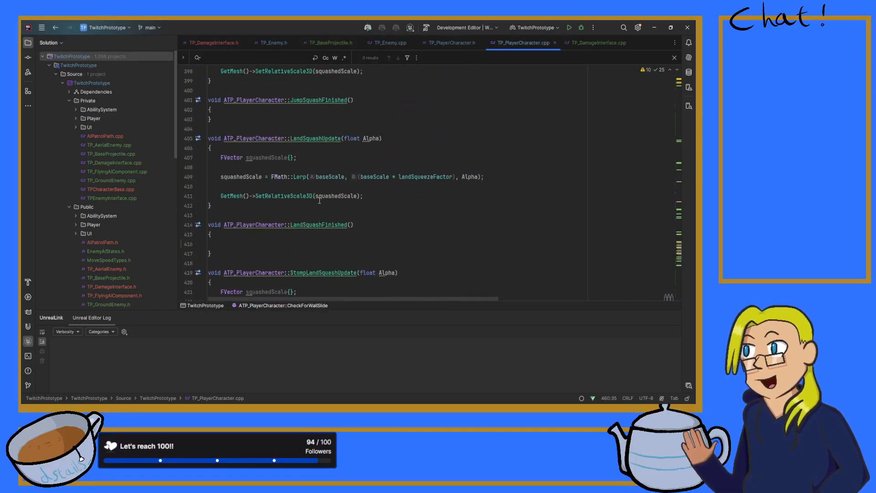
scroll(315, 204, up, 8)
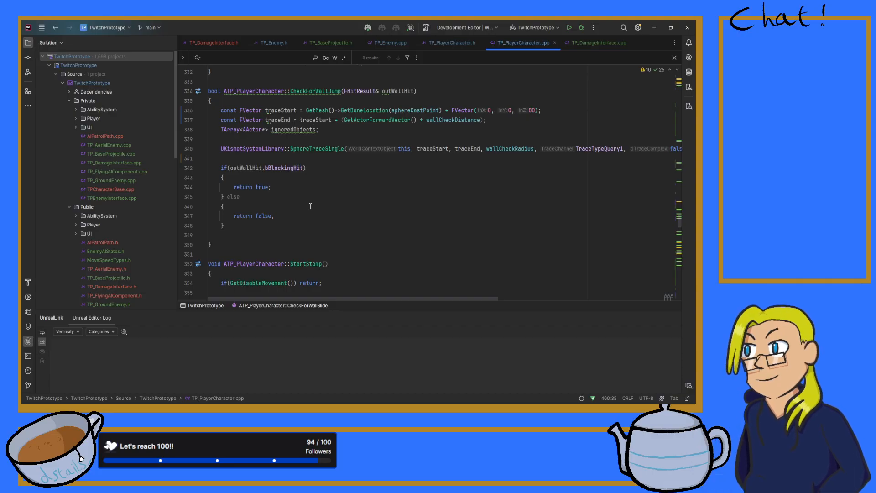
scroll(341, 201, up, 15)
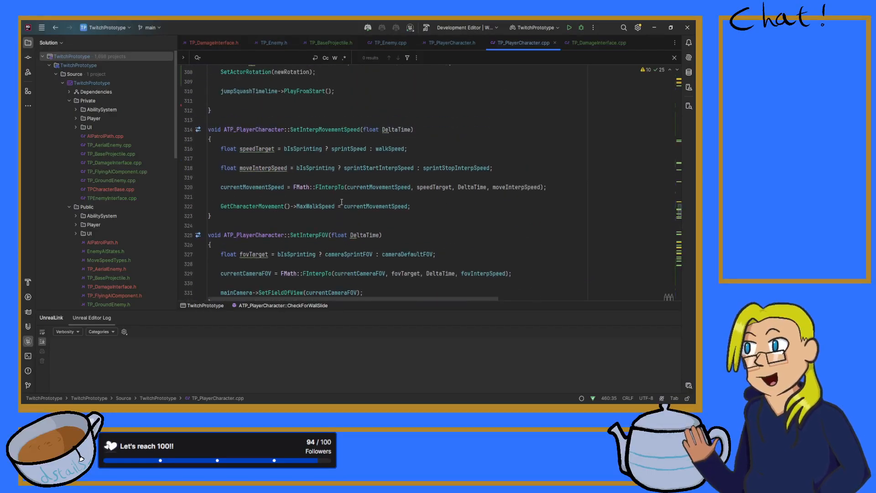
scroll(338, 202, down, 5)
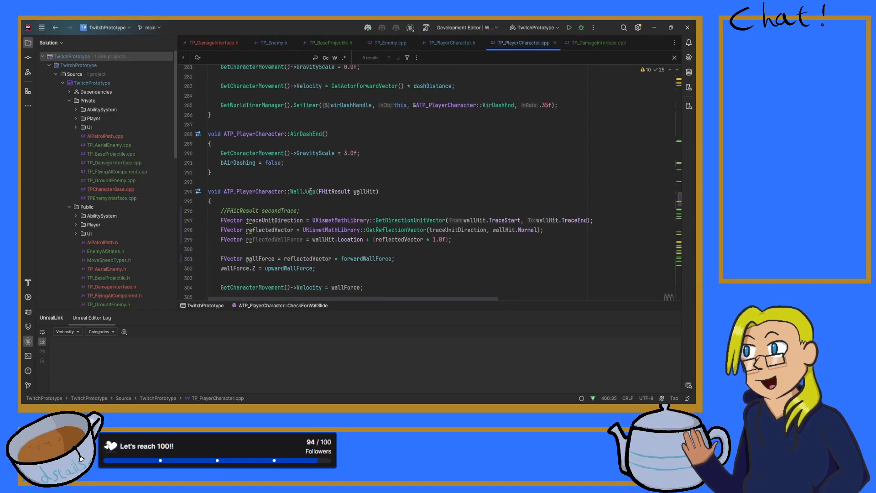
scroll(319, 198, up, 2)
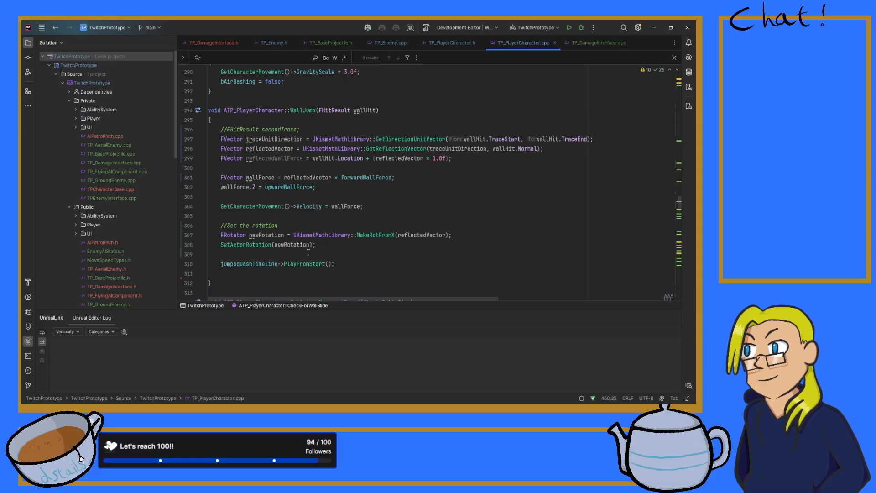
scroll(417, 259, down, 13)
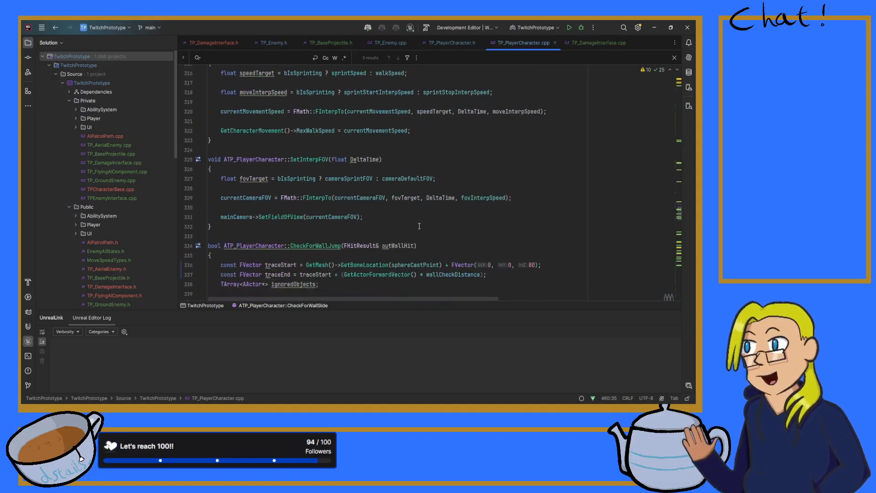
scroll(413, 222, down, 5)
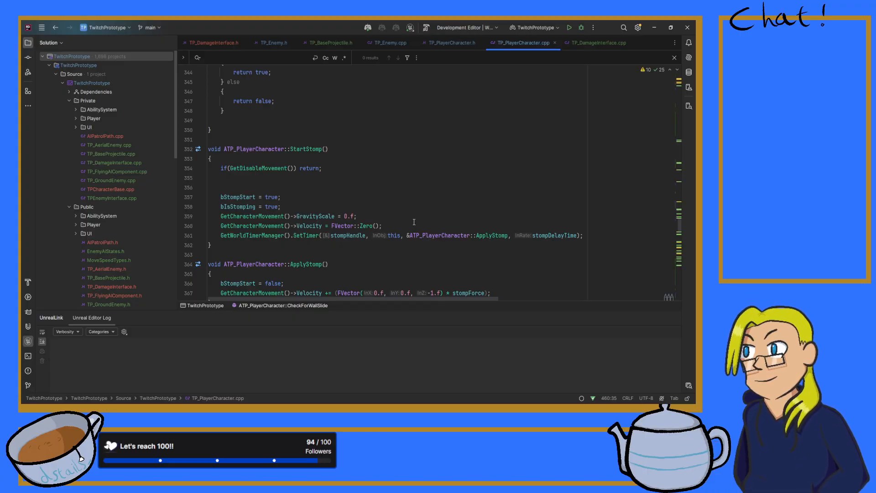
scroll(413, 222, down, 9)
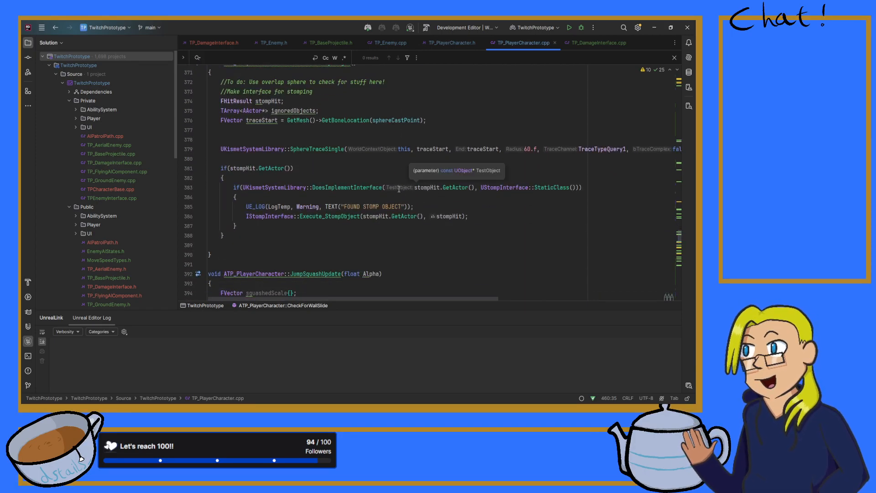
scroll(398, 189, down, 10)
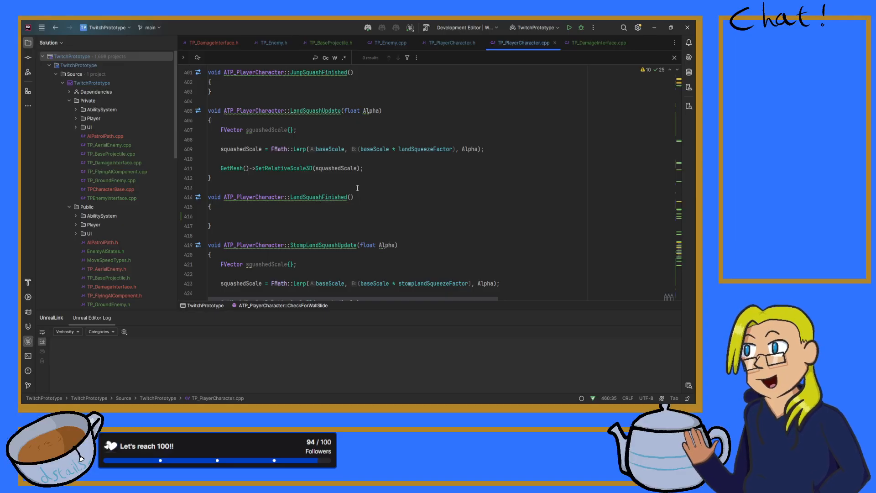
scroll(357, 188, down, 12)
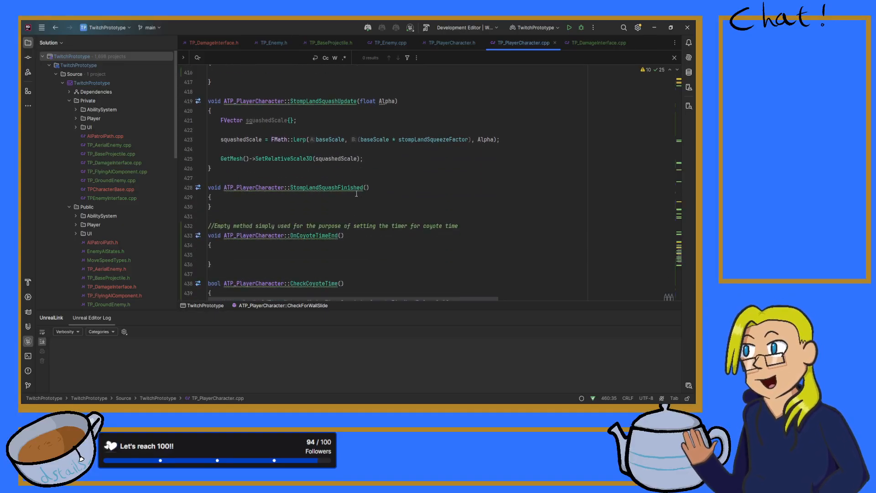
scroll(347, 196, down, 5)
scroll(336, 188, up, 4)
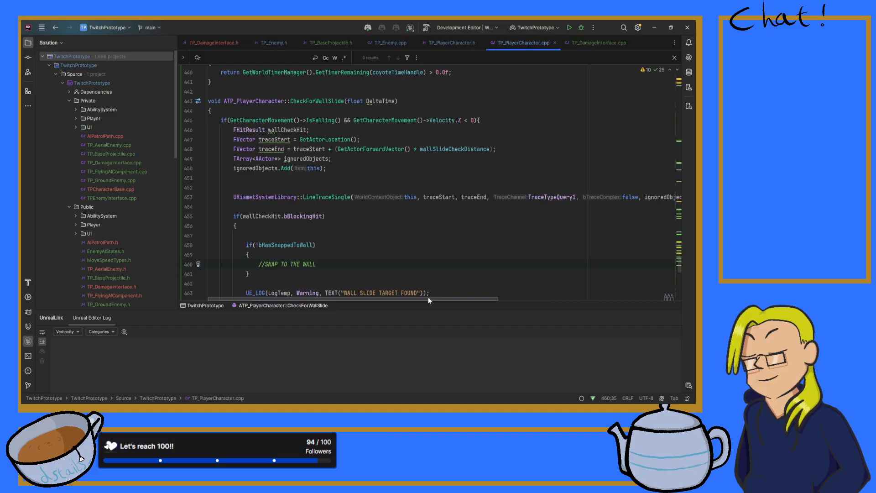
- Below the "//SNAP TO THE WALL" comment, add the line "FVector invertedNormal = wallCheckHit.Normal;"
key(Return)
text(wall)
key(BackSpace)
key(BackSpace)
key(BackSpace)
key(BackSpace)
text(FVe)
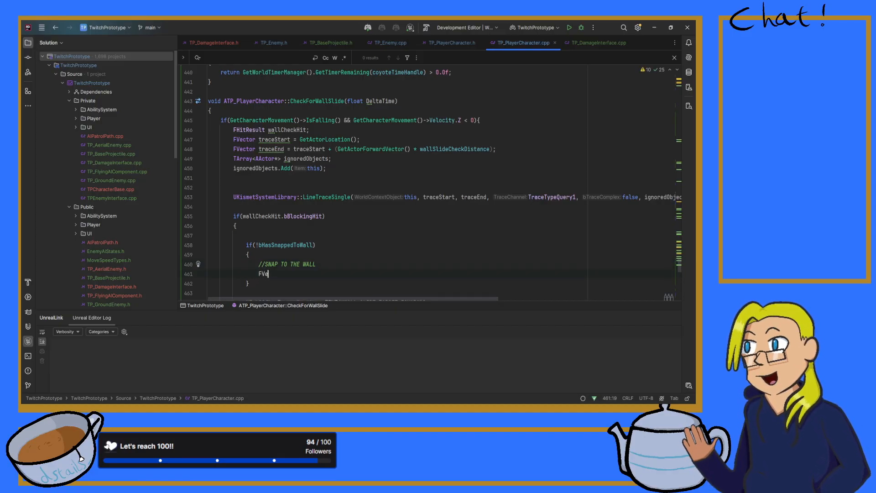
text(ctor invertedNormal)
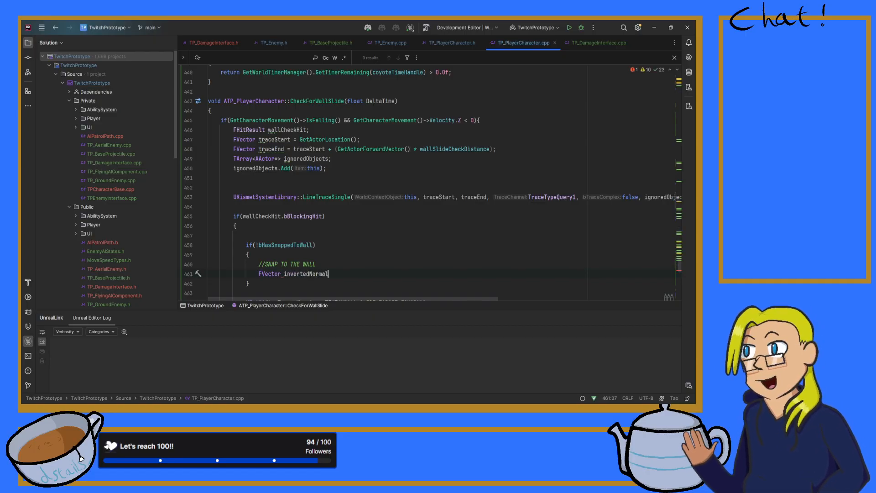
text( = wallCheckHit;;c)
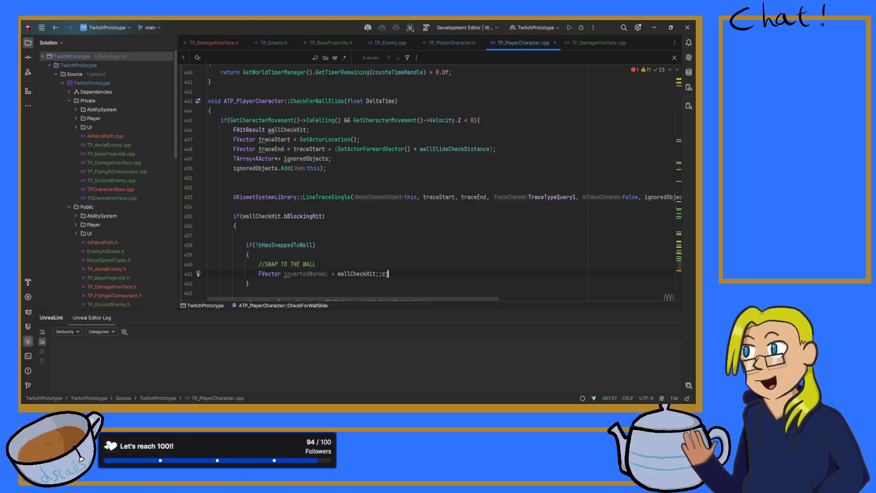
key(BackSpace)
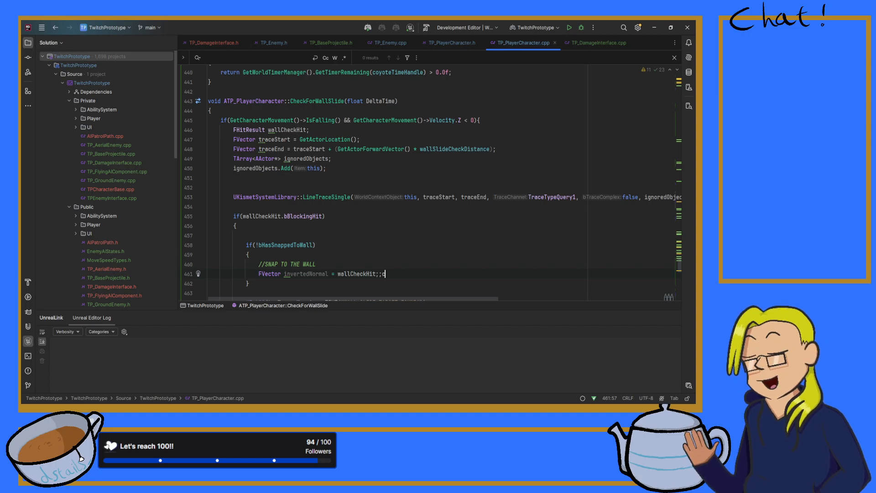
key(BackSpace)
key(BackSpace)
key(BackSpace)
key(BackSpace)
key(BackSpace)
key(BackSpace)
key(BackSpace)
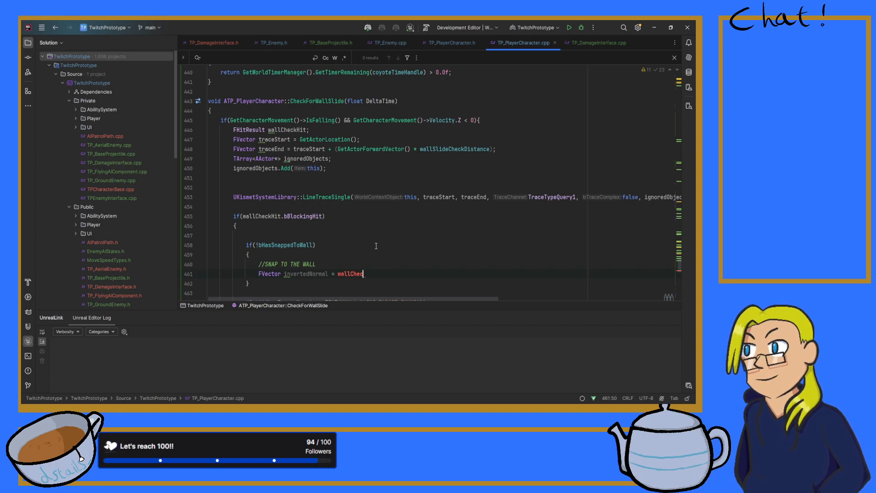
text(kHit)
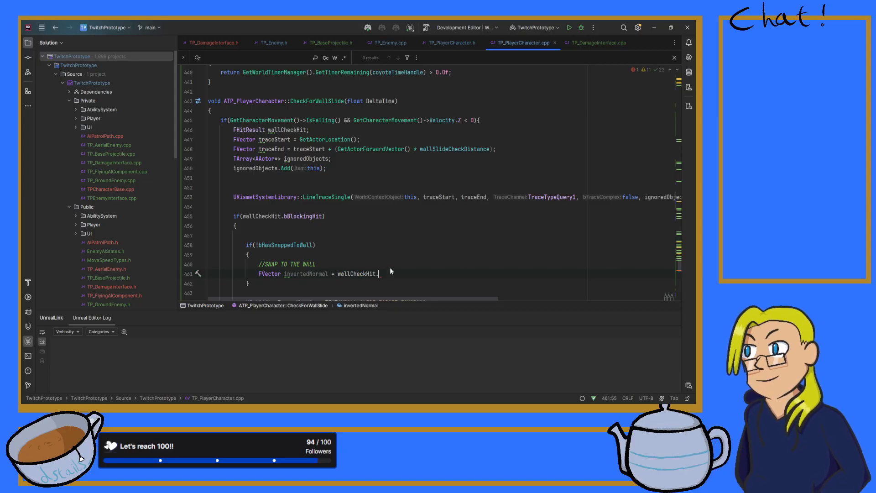
text(.no)
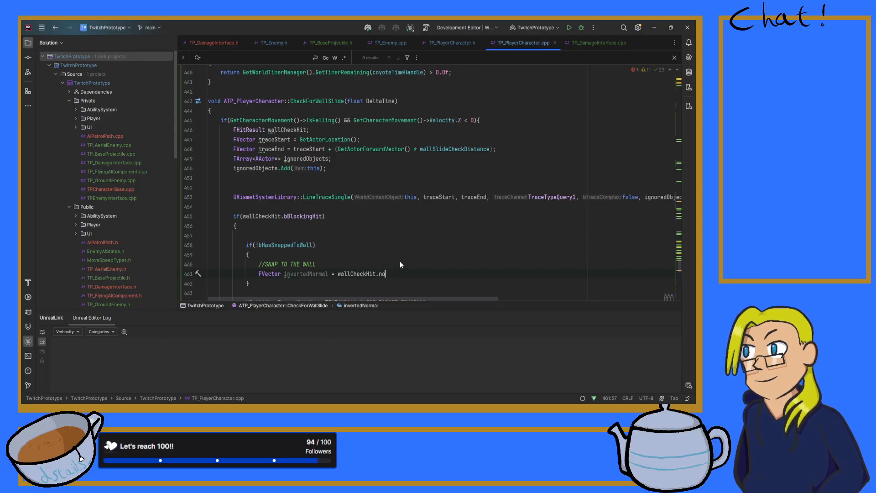
key(Return)
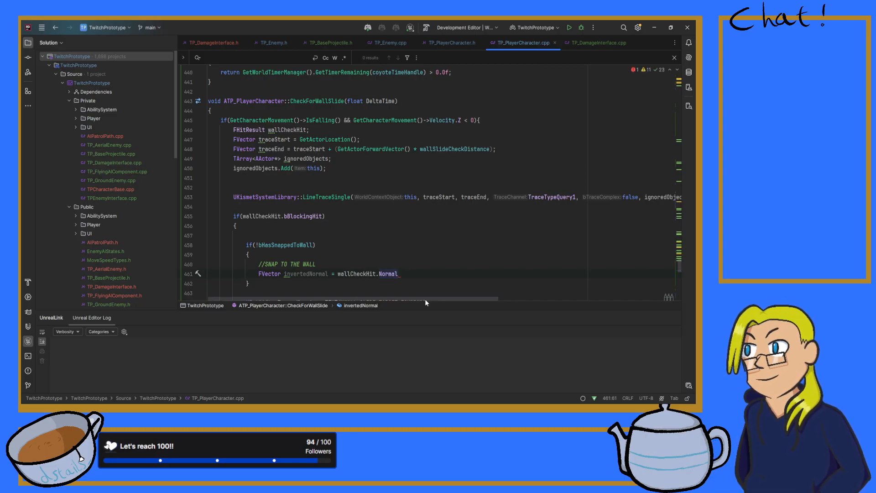
text(;)
- Invert the assigned wall normal by inserting "-1 * " before wallCheckHit.Normal in the invertedNormal declaration
key(Left)
click(334, 274)
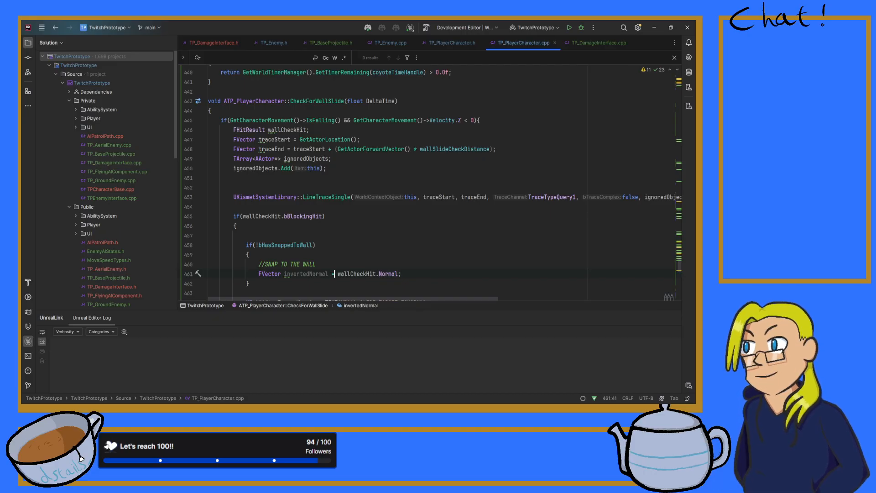
key(Right)
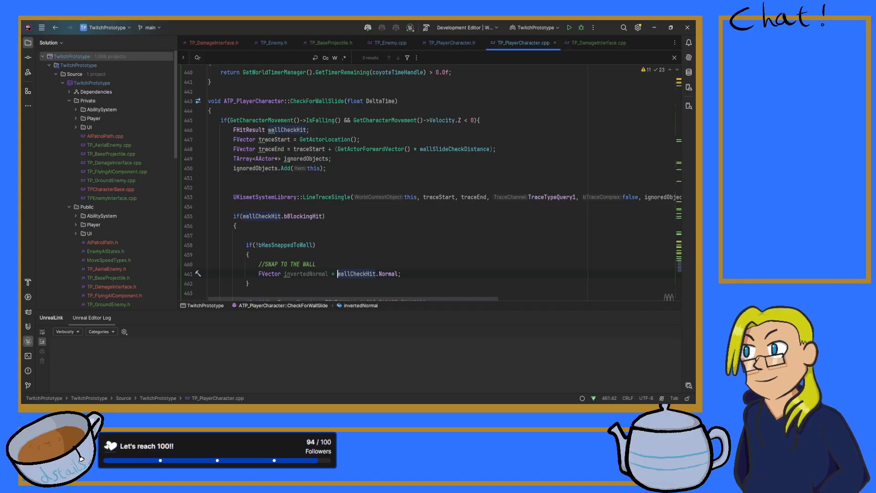
text(-1 *)
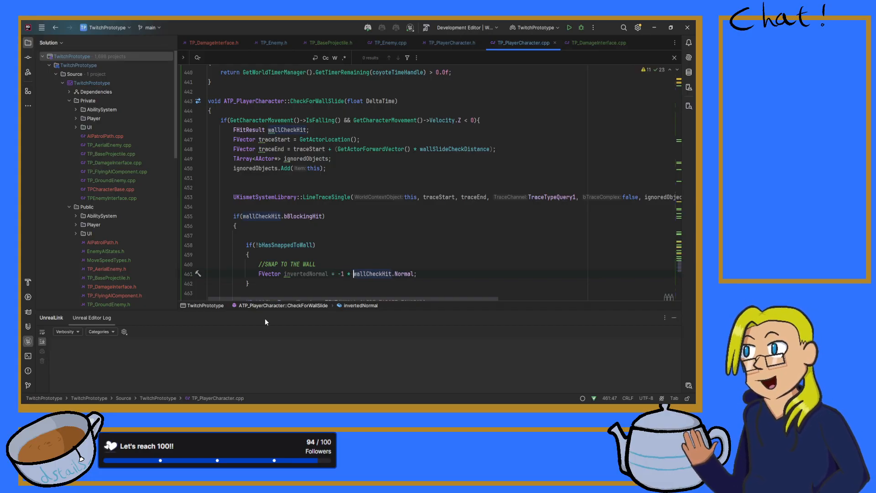
- Rotate the player toward the wall by adding "SetActorRotation(invertedNormal.Rotation());" below the invertedNormal declaration
scroll(424, 196, down, 4)
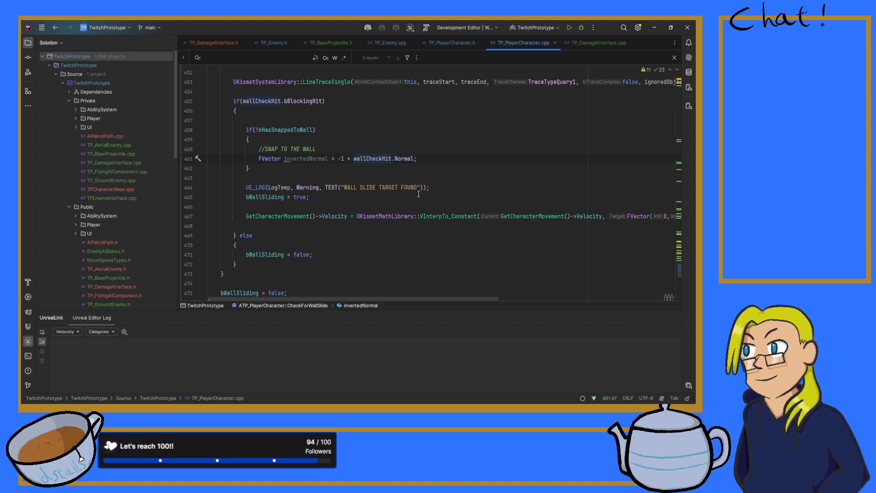
click(445, 157)
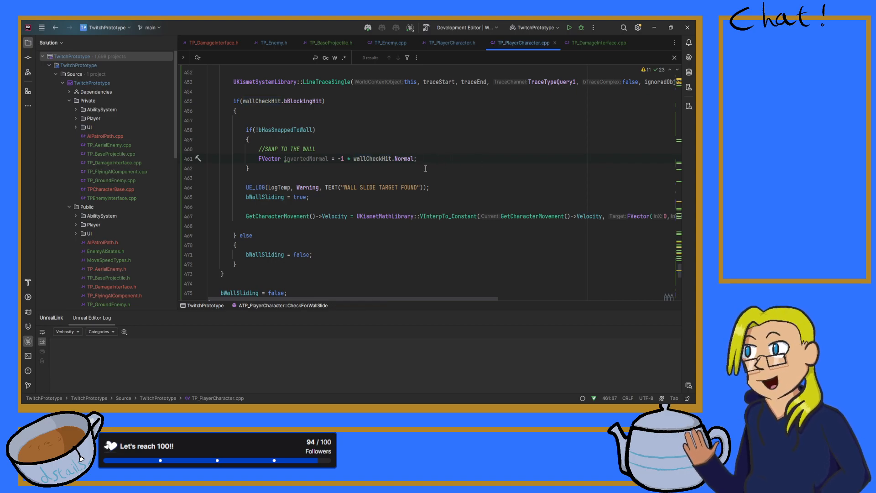
key(Return)
text(SetActorRotation()
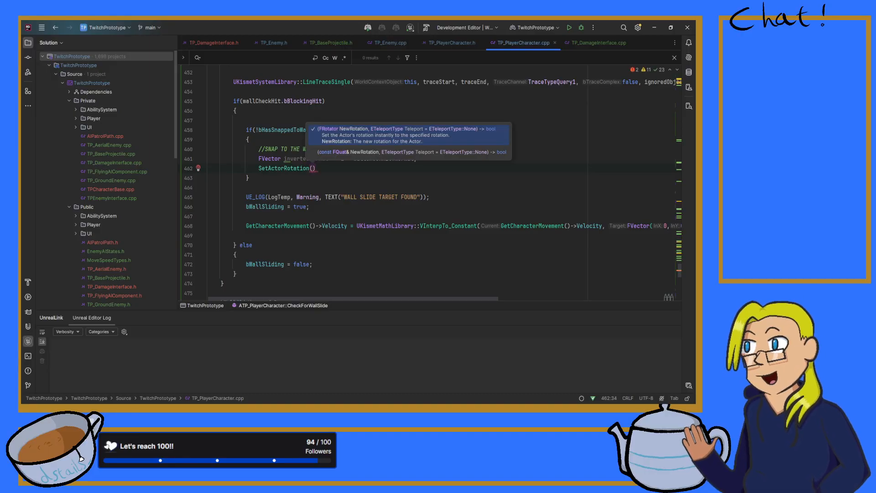
text(invertedNormal)
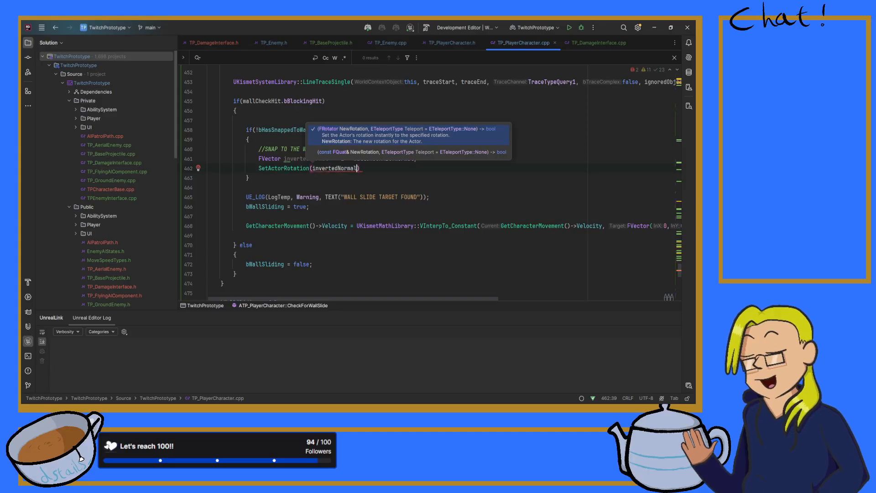
text(.Rotation()))
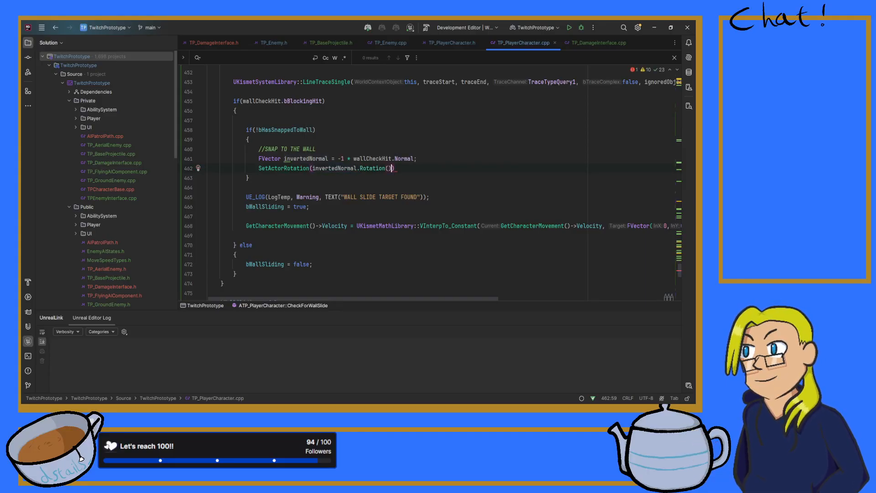
text(;)
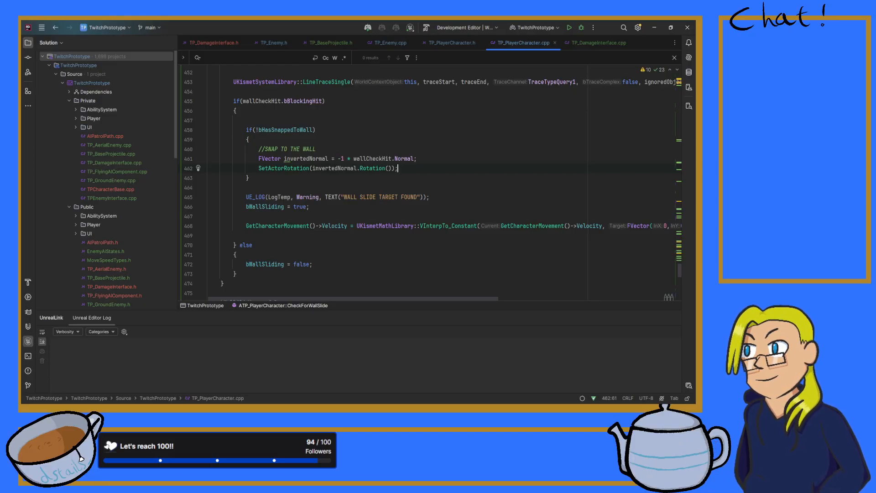
- Insert "bHasSnappedToWall = true;" between the "//SNAP TO THE WALL" comment and the invertedNormal declaration
click(326, 151)
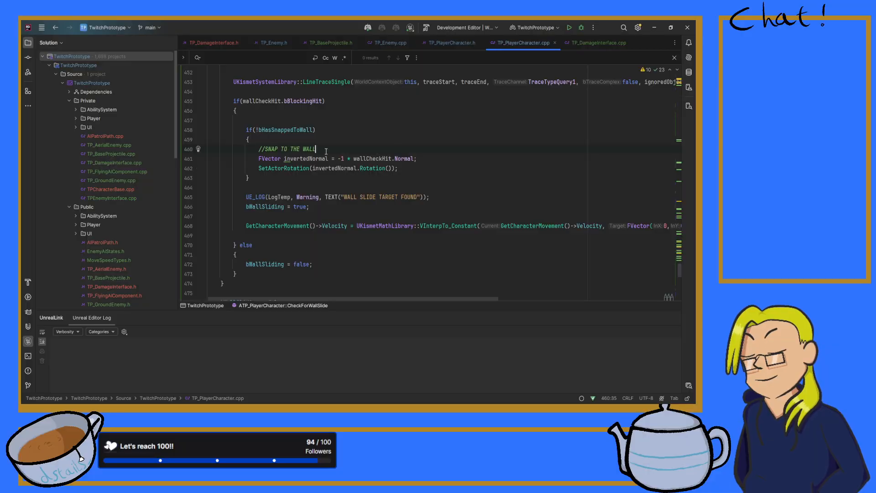
key(Return)
text(bHasSnappedToWall)
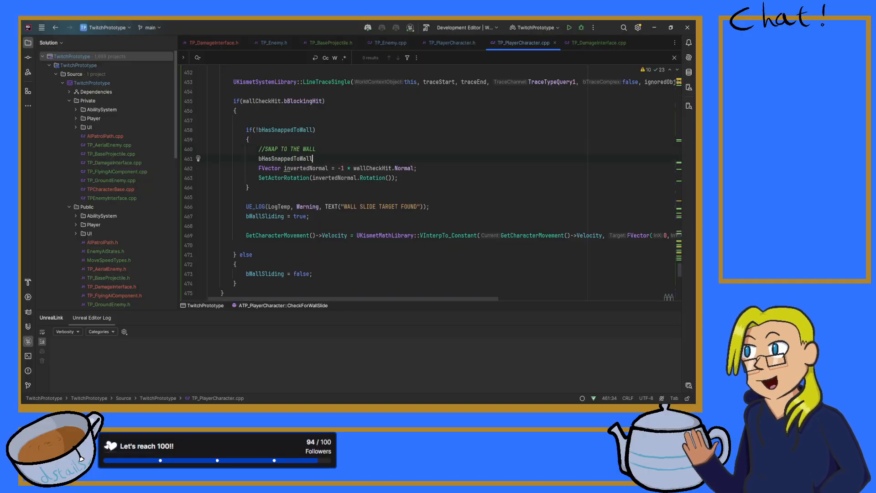
text( = true)
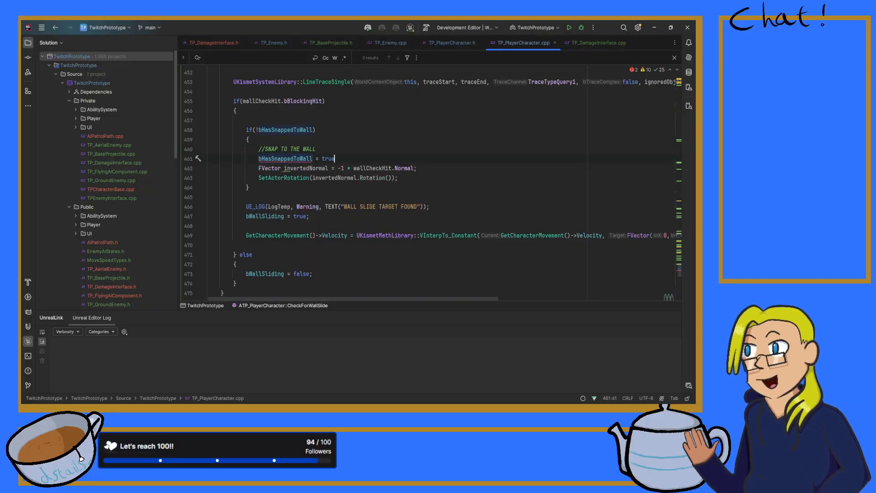
text(;)
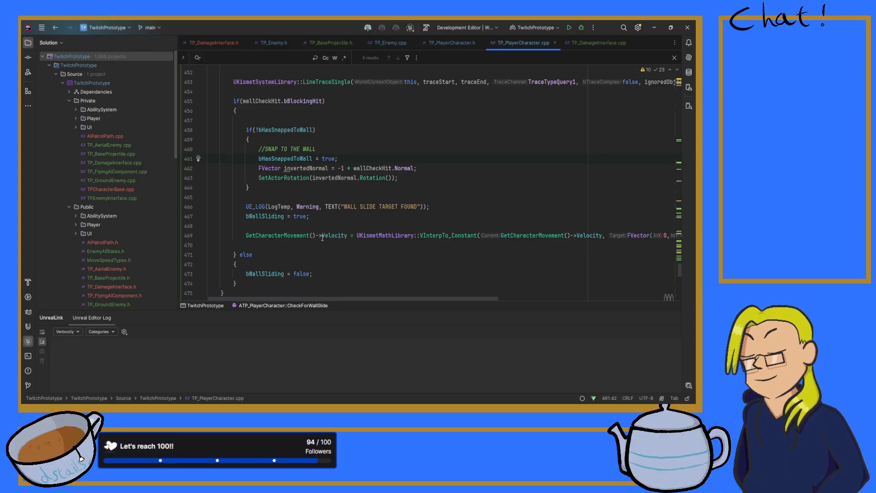
- In CheckForWallSlide's else branch, add "bHasSnappedToWall = false;" below the bWallSliding reset
scroll(324, 225, down, 3)
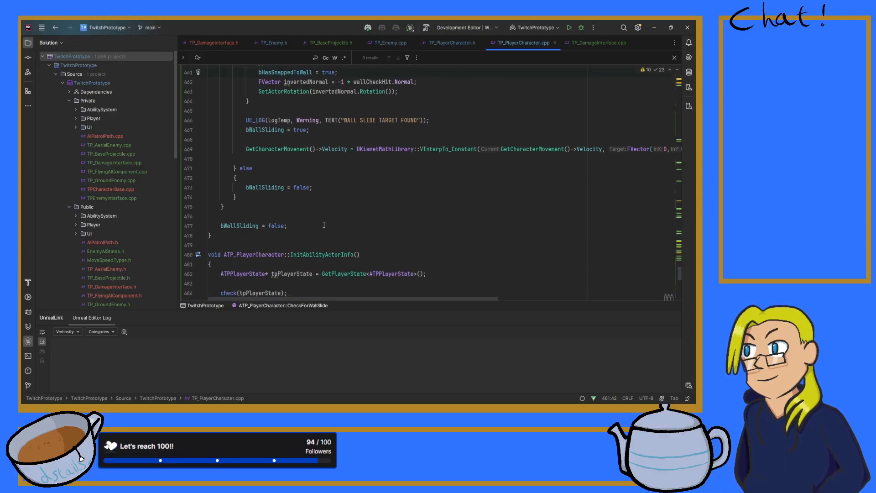
scroll(308, 173, up, 3)
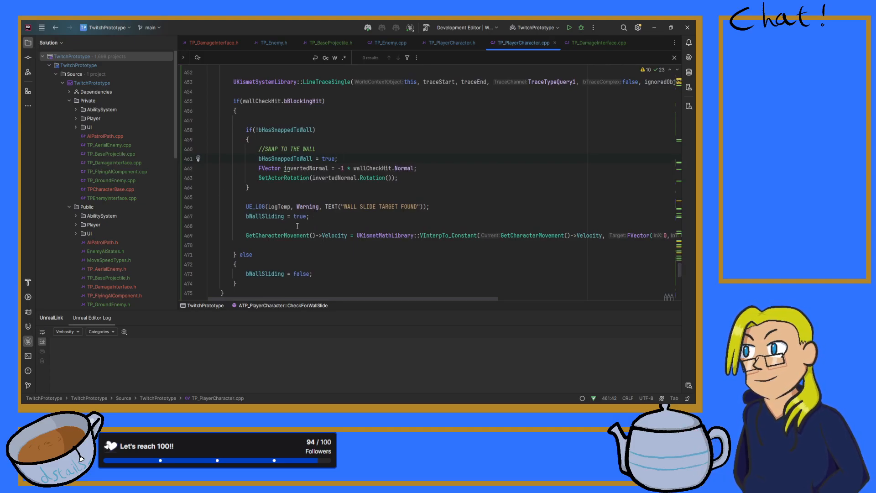
scroll(288, 234, down, 2)
click(332, 219)
scroll(328, 217, up, 3)
scroll(327, 215, down, 5)
key(Return)
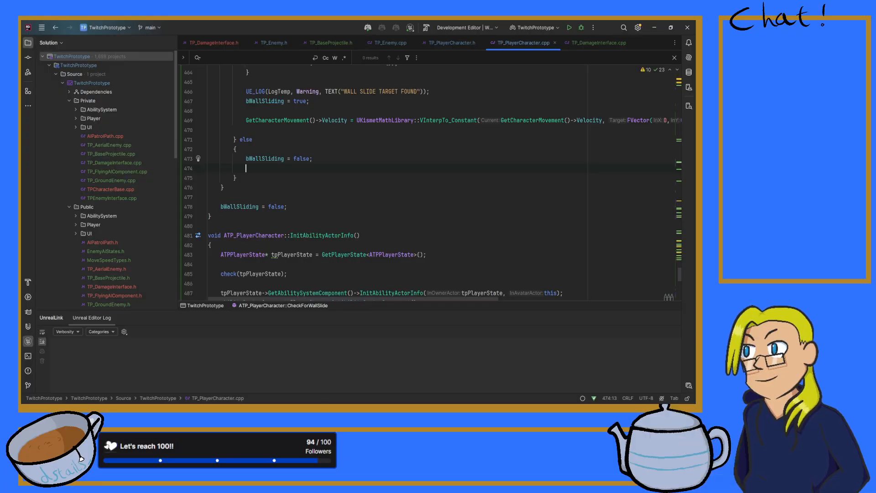
text(bHasSnappedToWall = false;)
- Add "bHasSnappedToWall = false;" below the final bWallSliding reset at the end of CheckForWallSlide
click(288, 207)
key(Return)
text(bha)
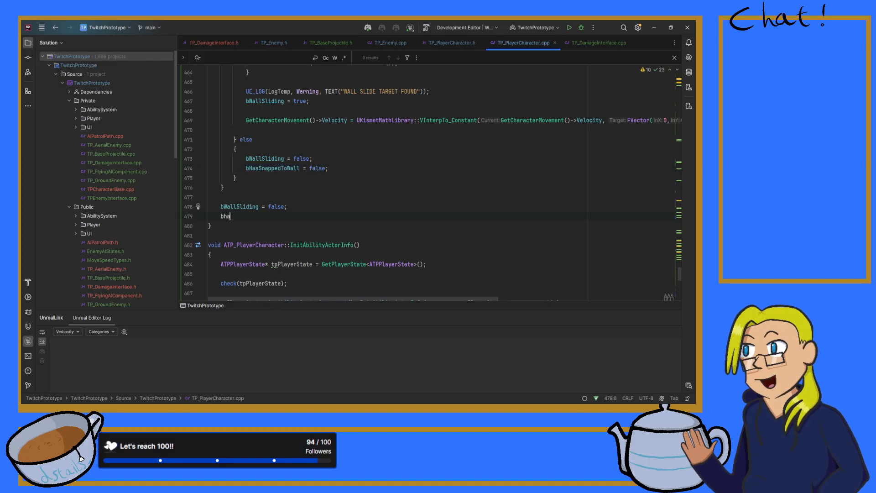
text(sSnappedToWall = fals)
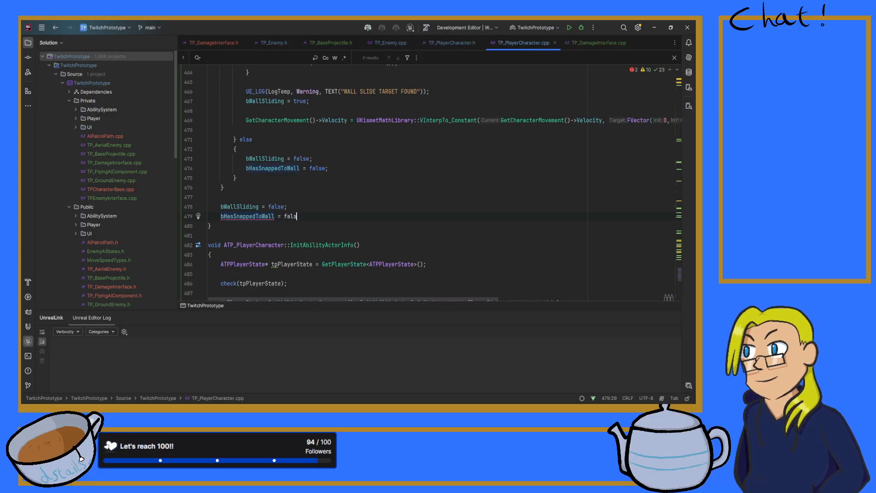
text(e;)
- Review the wall trace, snap block and flag resets in CheckForWallSlide, and glance at the wall-snap sketch in Clip Studio Paint
scroll(291, 175, up, 6)
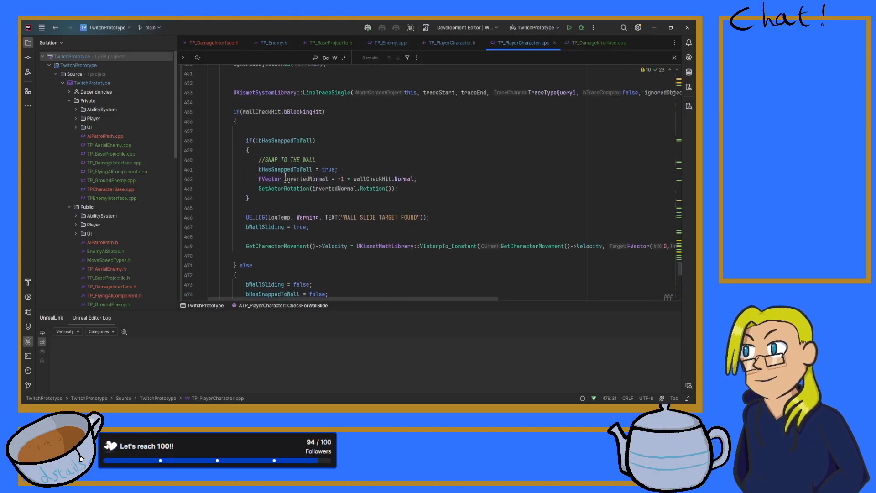
scroll(288, 171, down, 1)
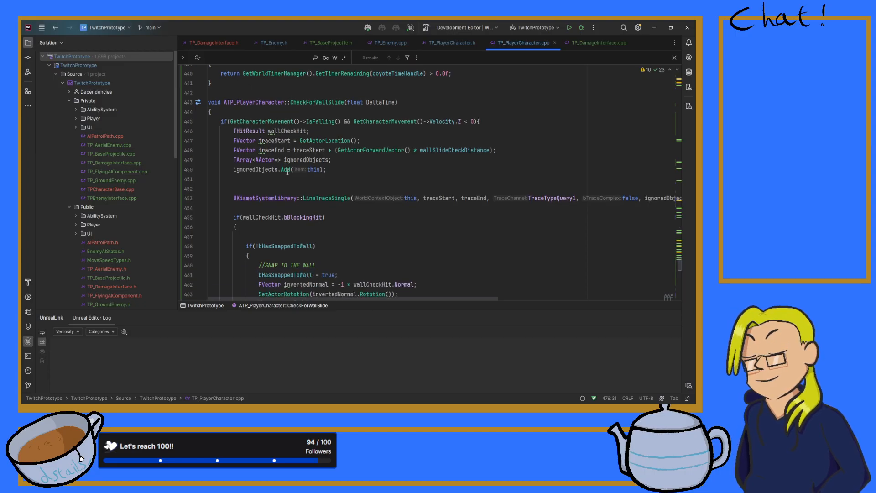
scroll(286, 169, down, 5)
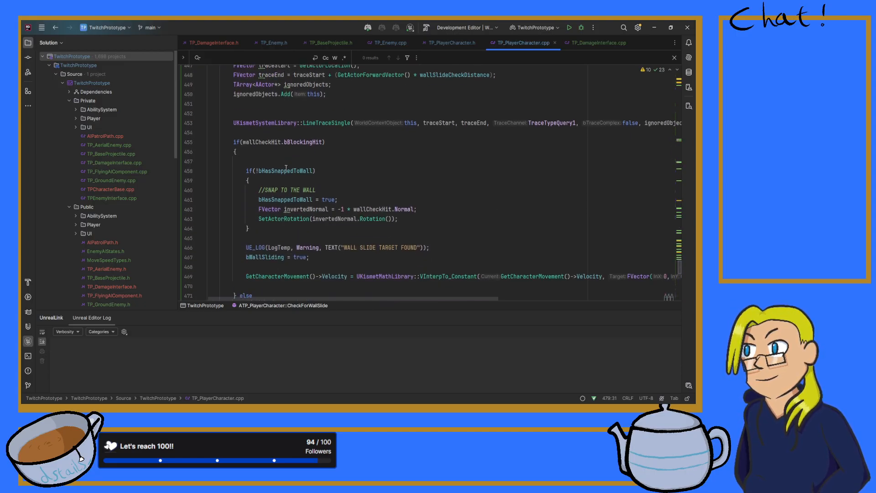
scroll(286, 168, down, 2)
scroll(286, 169, up, 8)
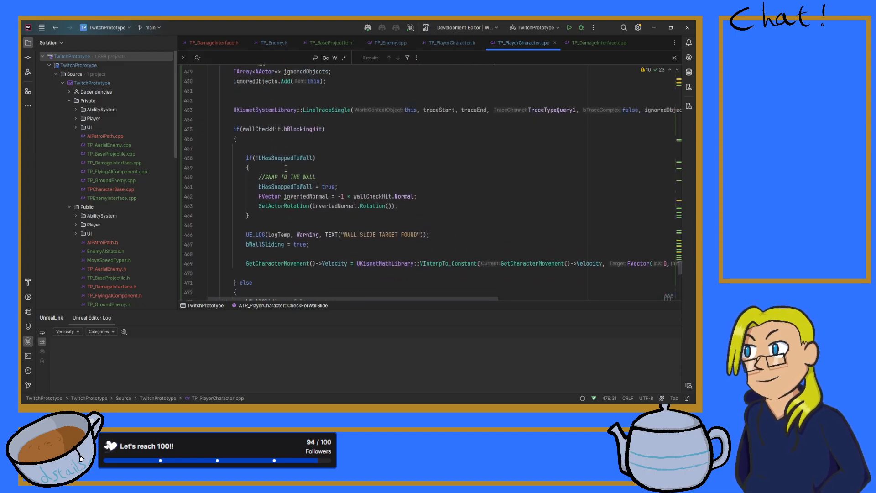
scroll(286, 168, down, 8)
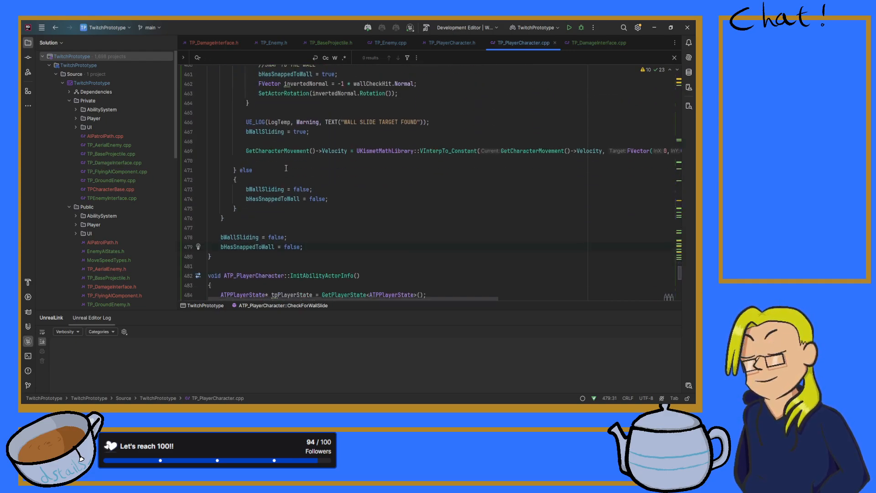
scroll(286, 168, up, 6)
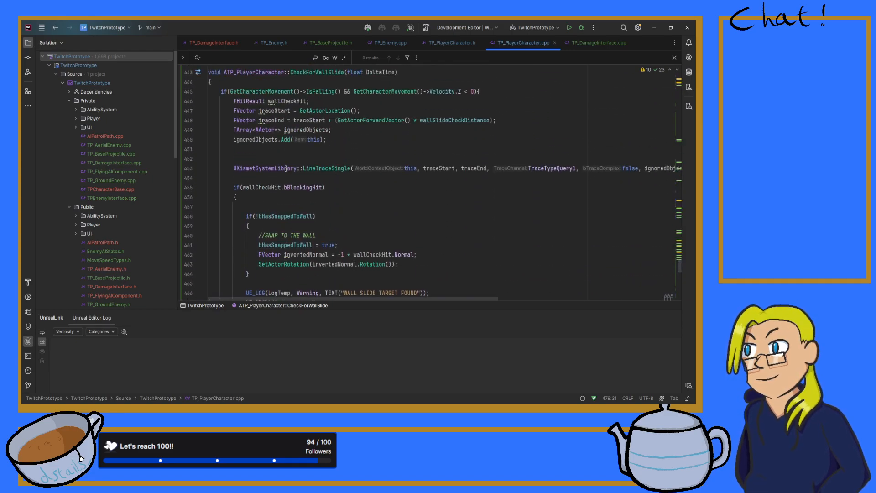
scroll(286, 169, down, 13)
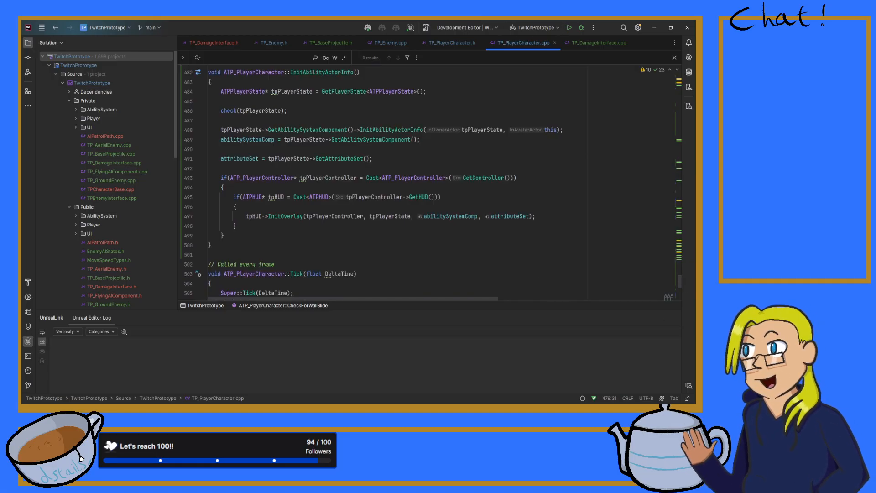
key(alt+Tab)
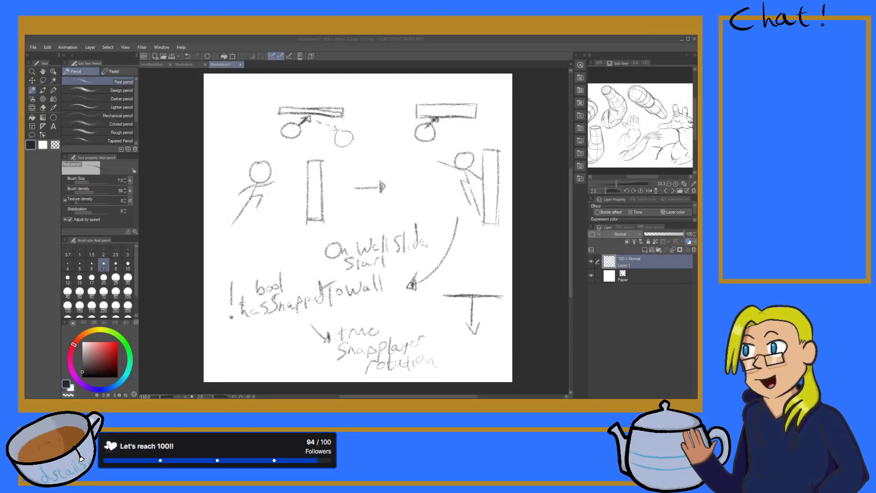
key(alt+Tab)
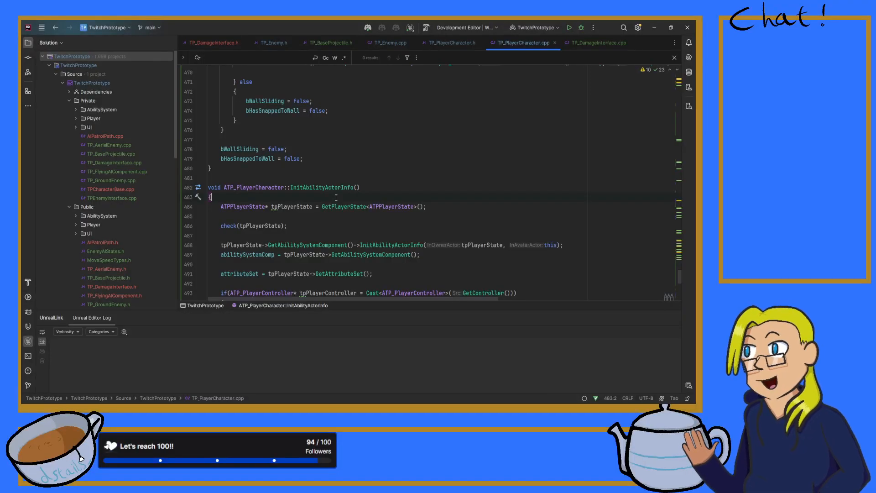
- Search TP_PlayerCharacter.cpp for "coyotetime" and view the coyote time and wall slide variables in TP_PlayerCharacter.h
key(ctrl+f)
text(coy)
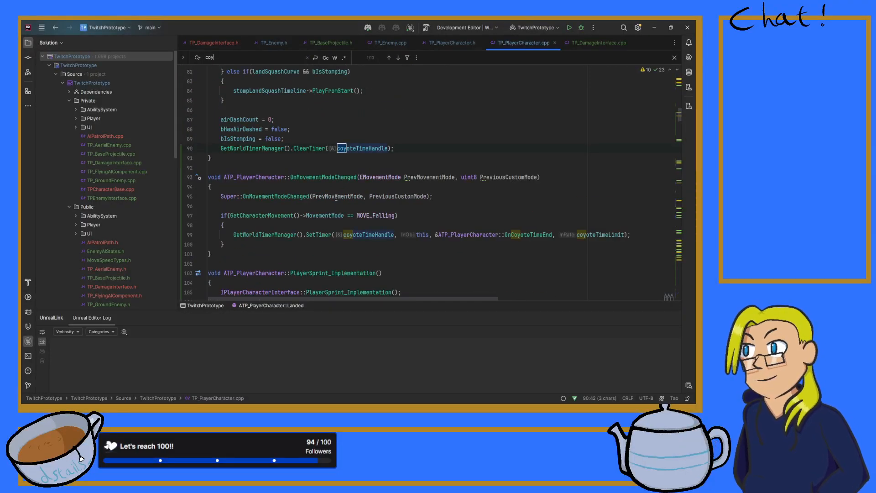
text(otetimer)
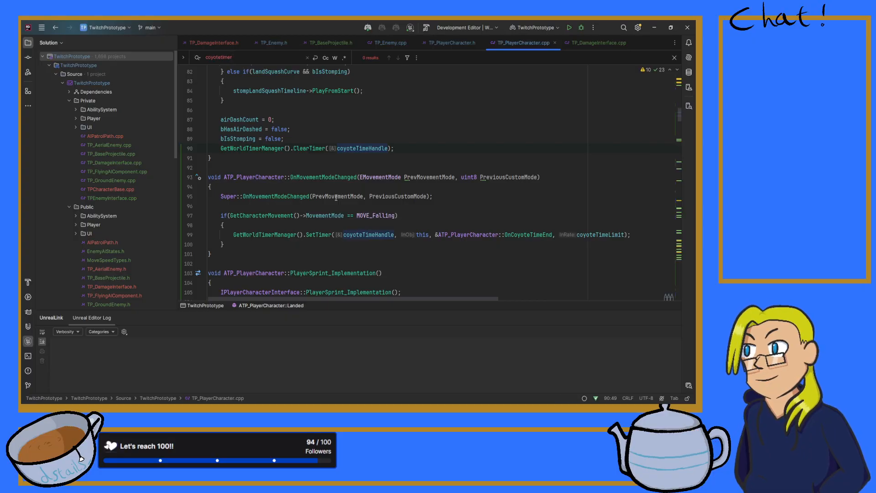
key(BackSpace)
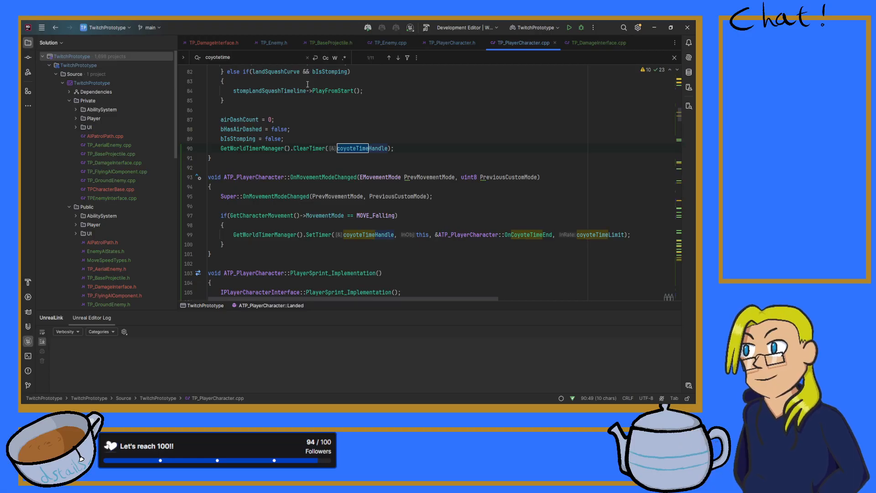
click(447, 38)
scroll(417, 143, up, 2)
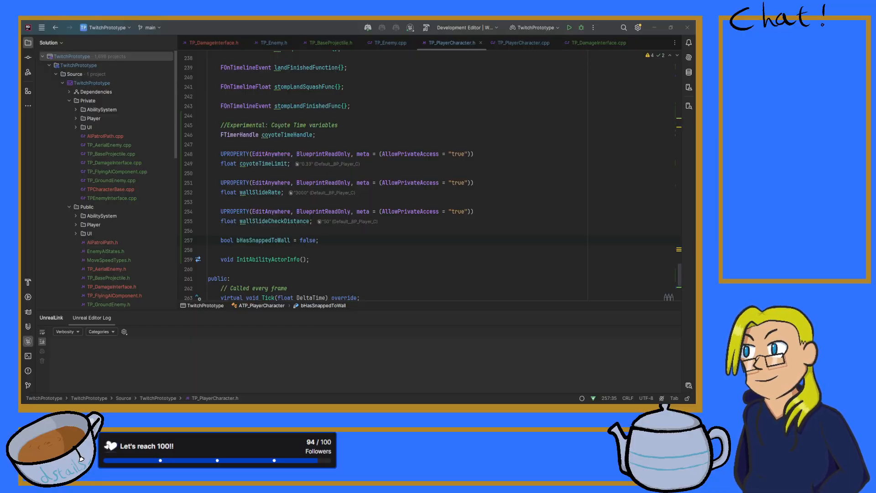
key(alt+Tab)
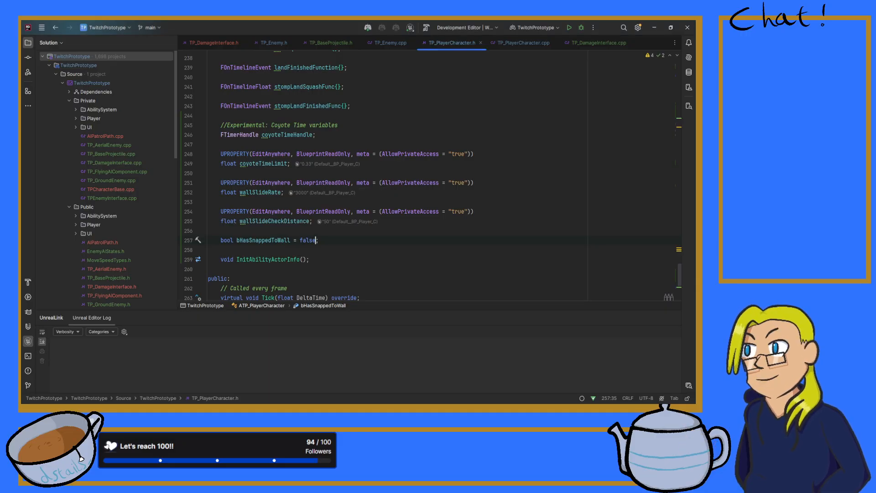
key(alt+Tab)
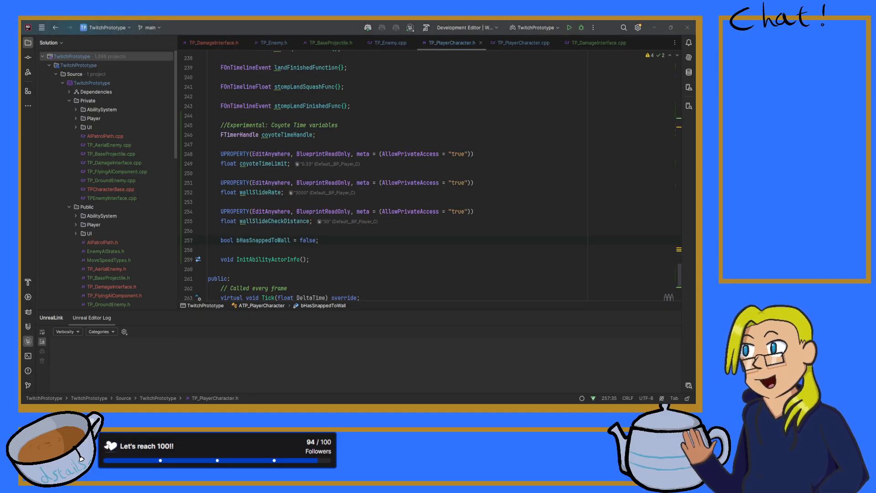
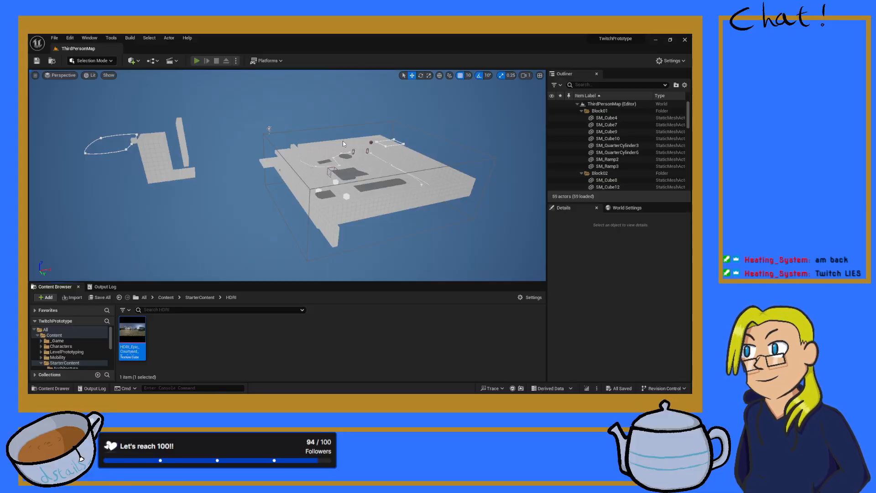
- Start playing the level in the editor and jump the character into the tall walls to test the wall-slide snap
key(alt+p)
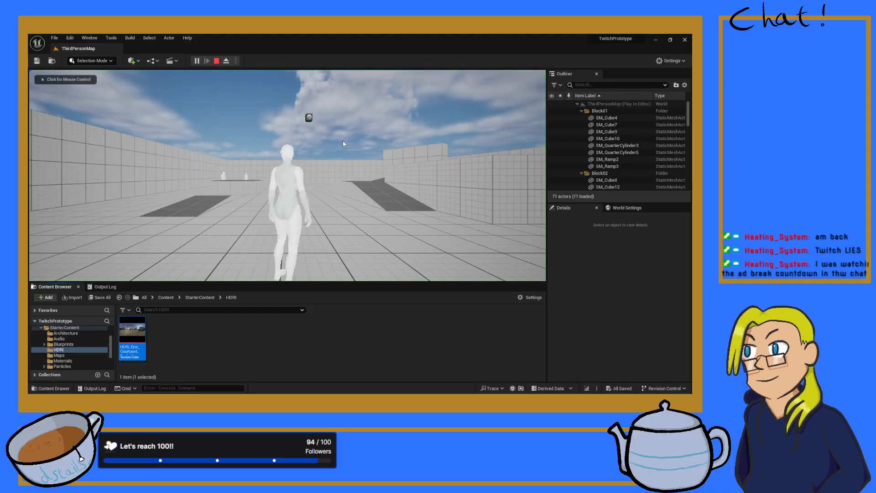
click(343, 142)
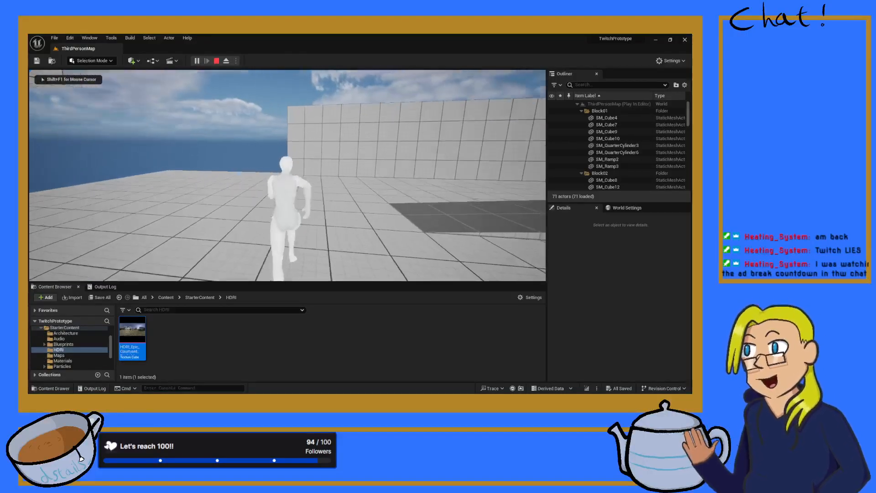
key(w)
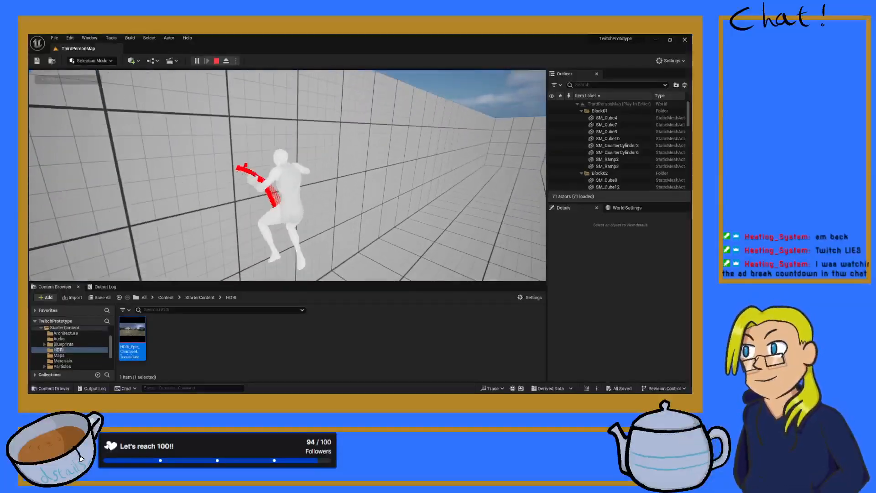
key(w)
key(space)
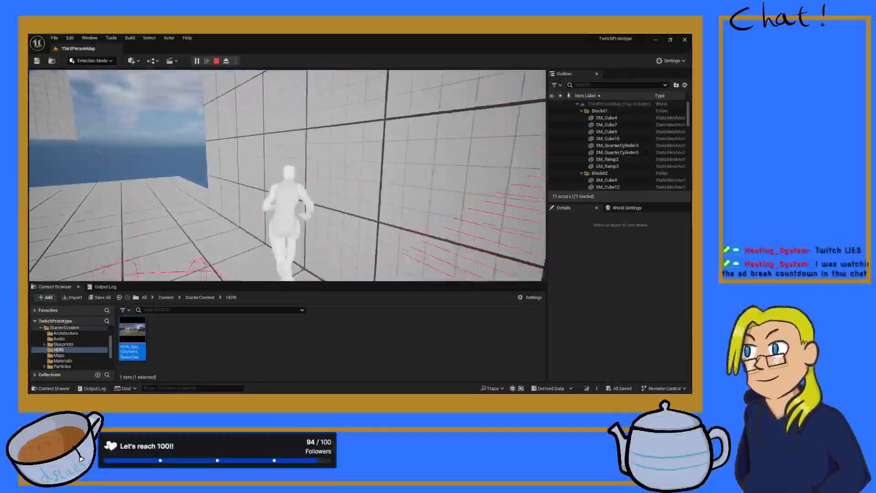
key(w)
key(space)
key(w)
key(w)
key(space)
key(w)
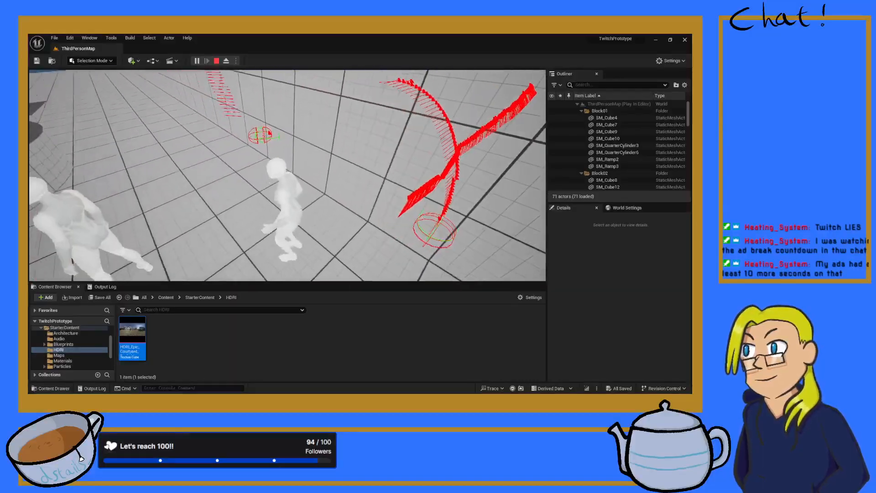
- Run alongside the tall walls and jump at them from different angles to check the wall-slide rotation and snapping
key(w)
key(space)
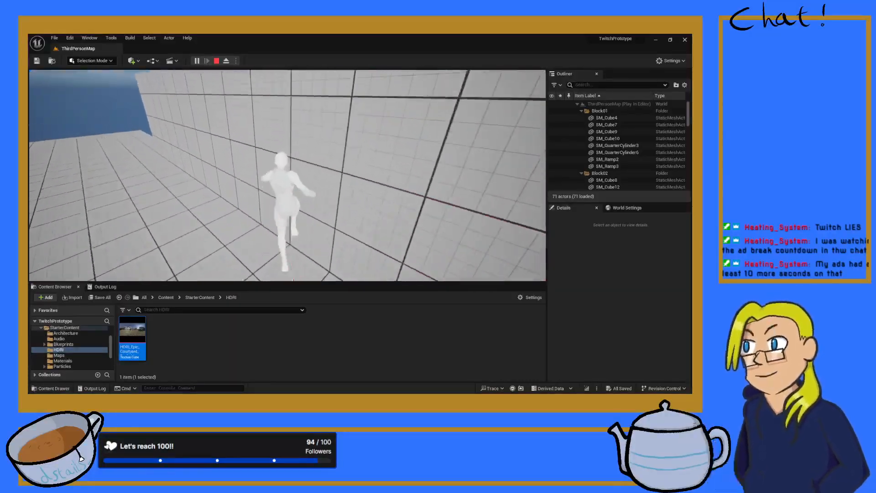
key(w)
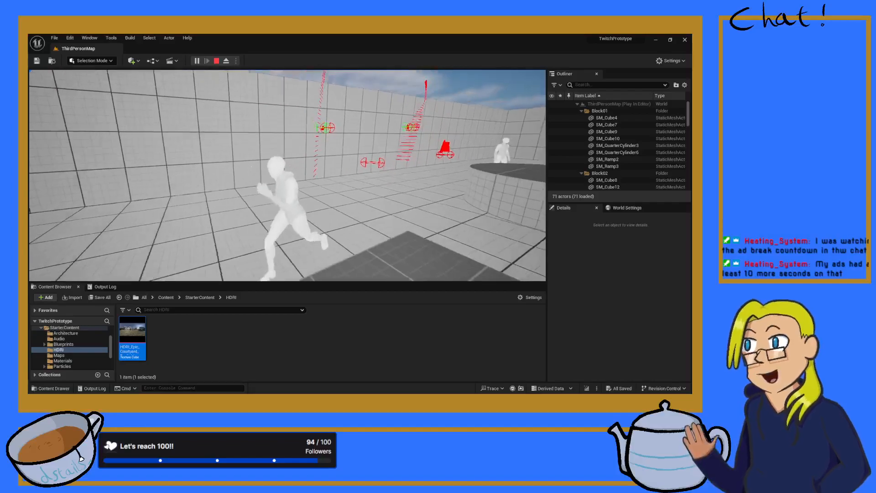
key(w)
key(space)
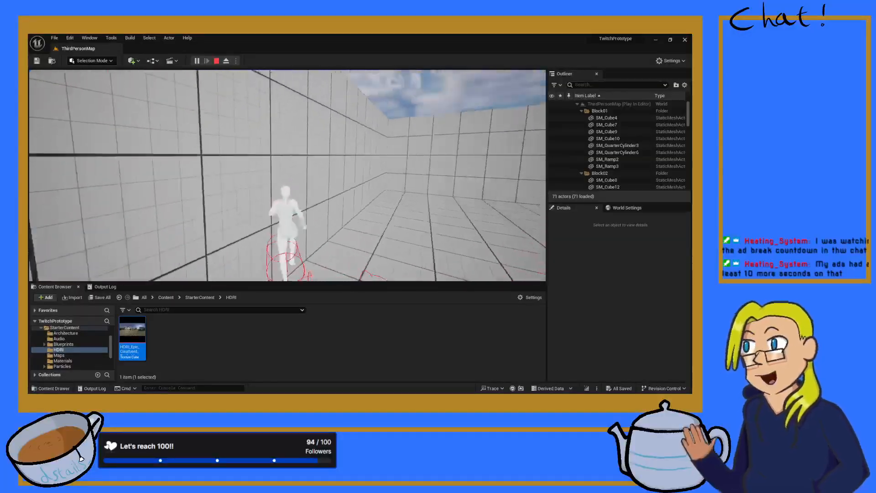
key(w)
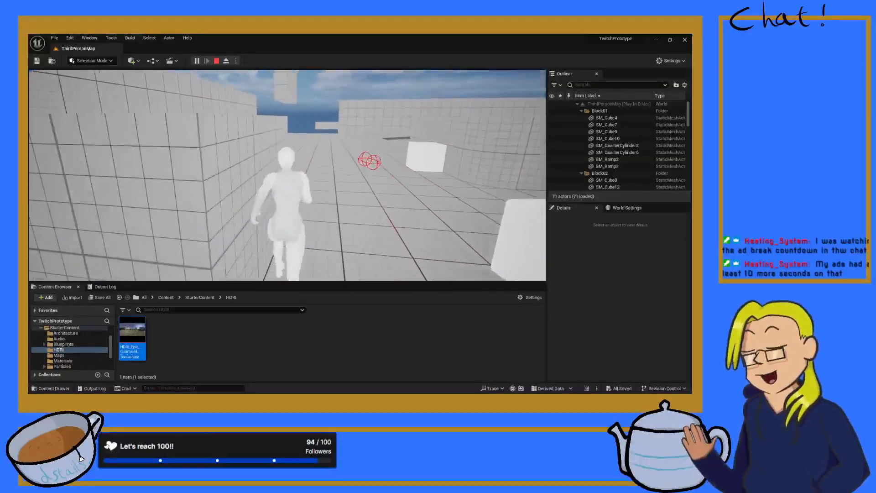
key(space)
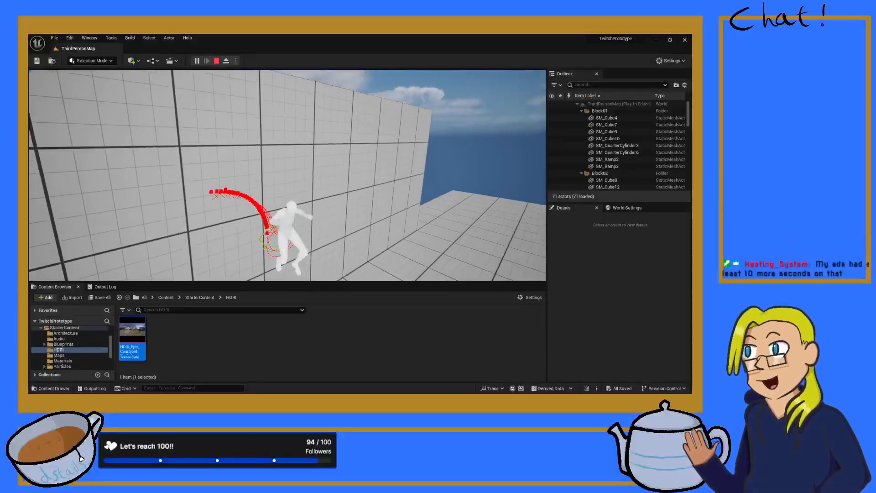
key(w)
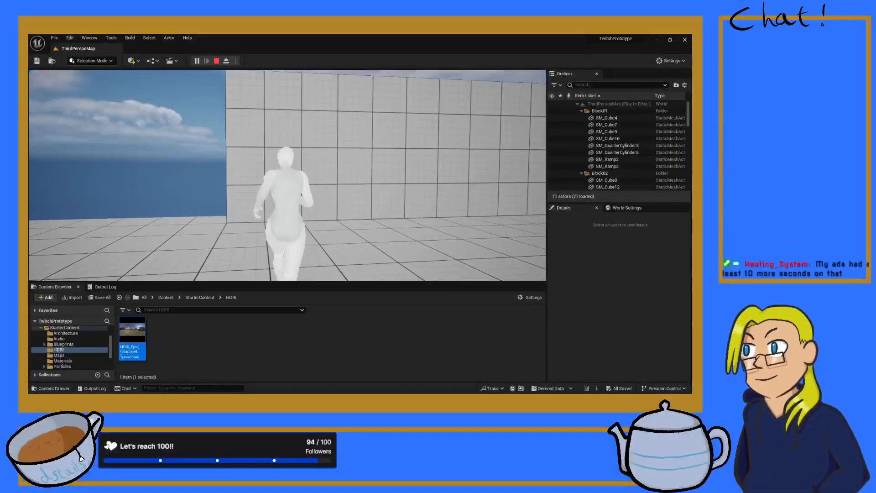
key(space)
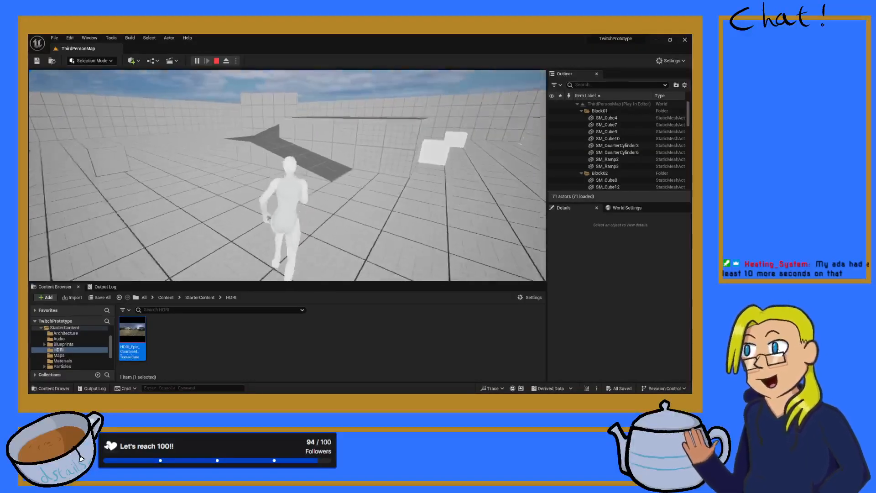
- Jump across the raised platforms around the rounded block and test wall sliding on the high walls behind them
key(space)
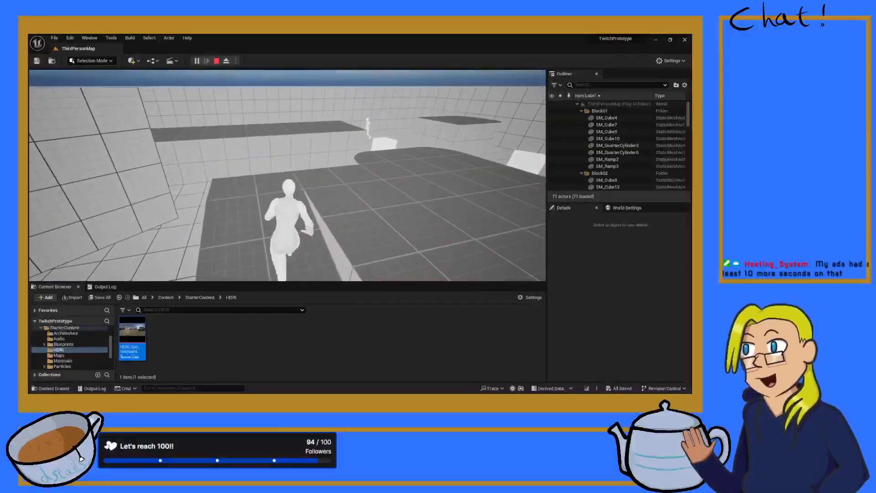
key(space)
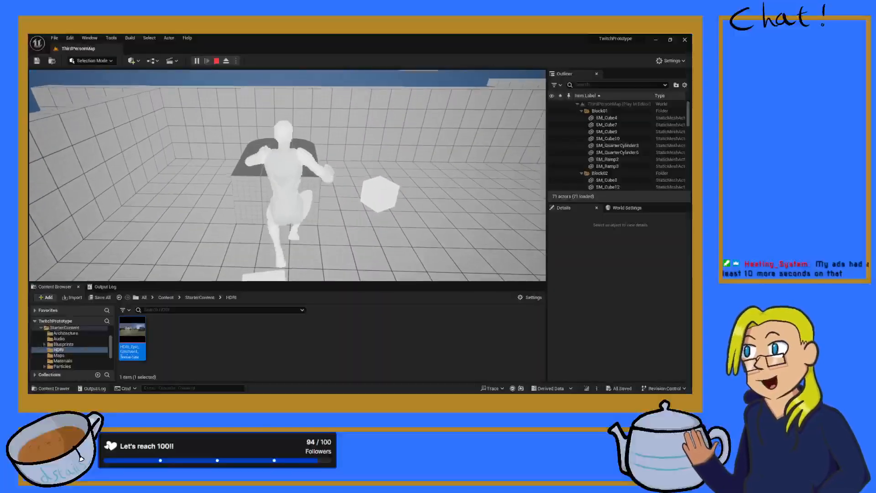
key(space)
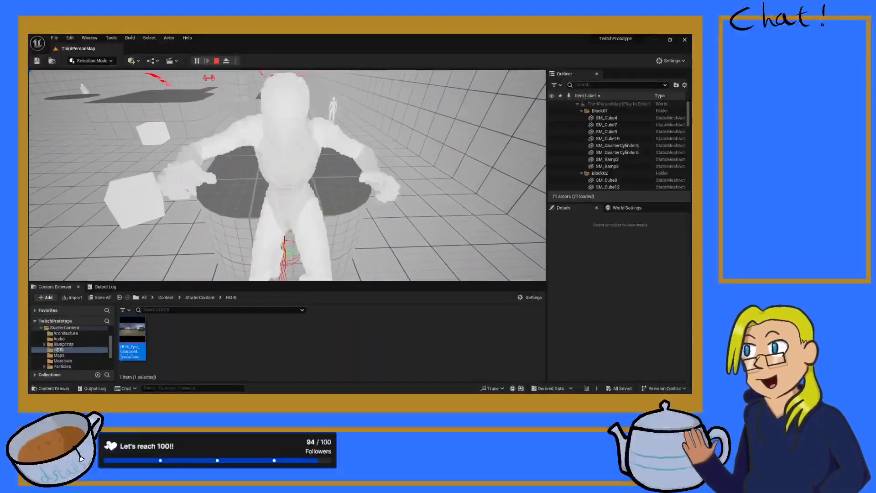
key(w)
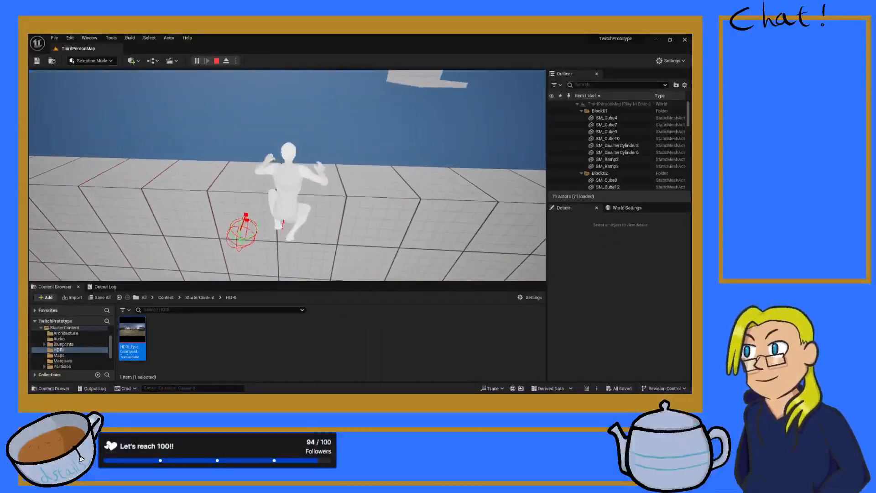
key(space)
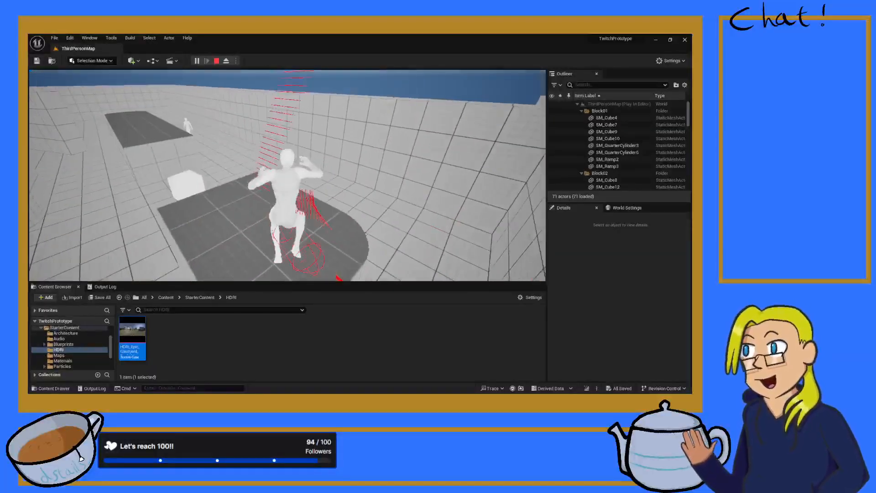
key(w)
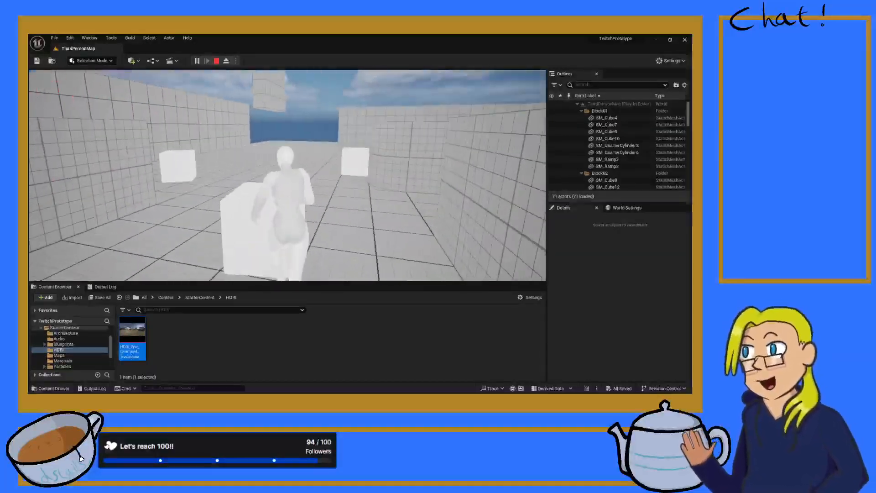
- Jump across the open floor past the ramp and floating cubes, testing wall contact on the surrounding blocks and walls
key(space)
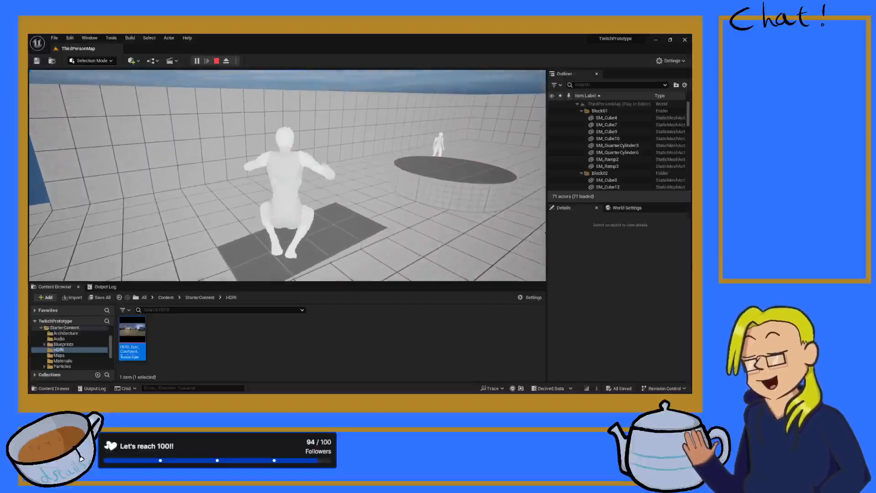
key(space)
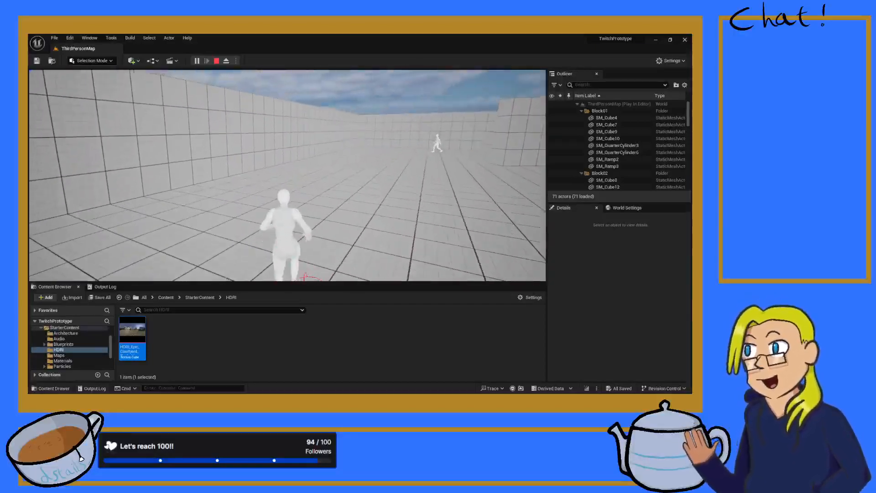
key(space)
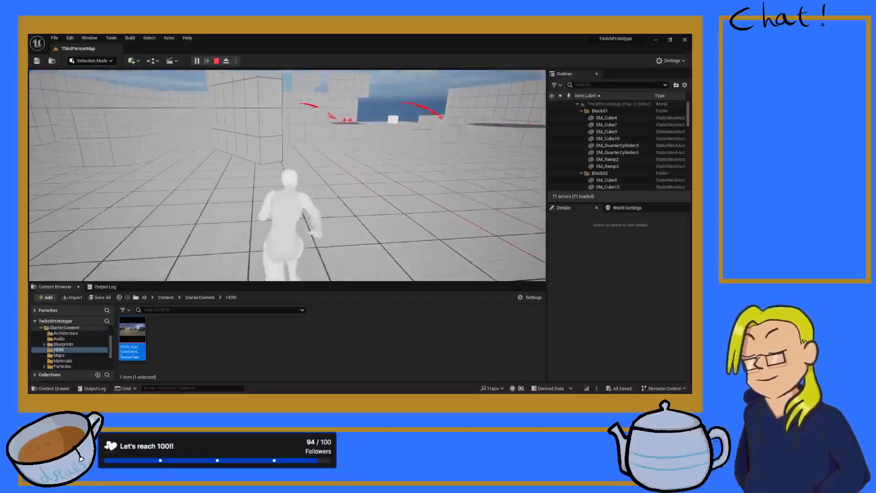
key(space)
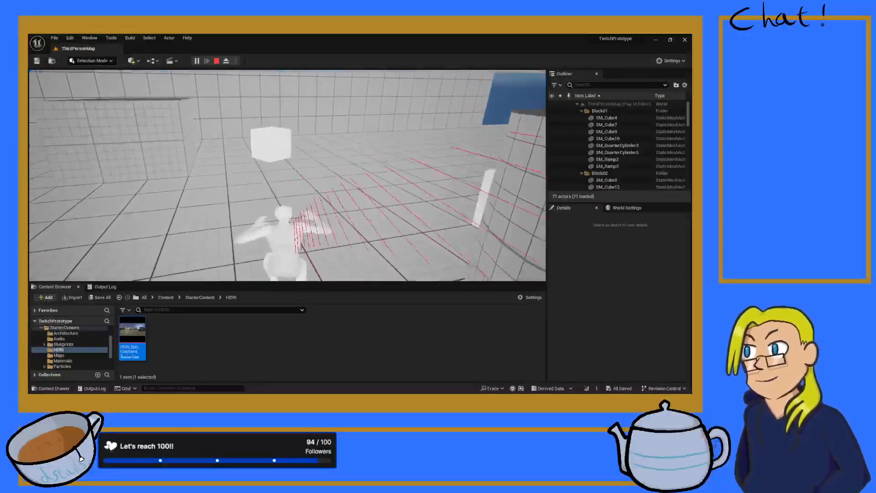
key(w)
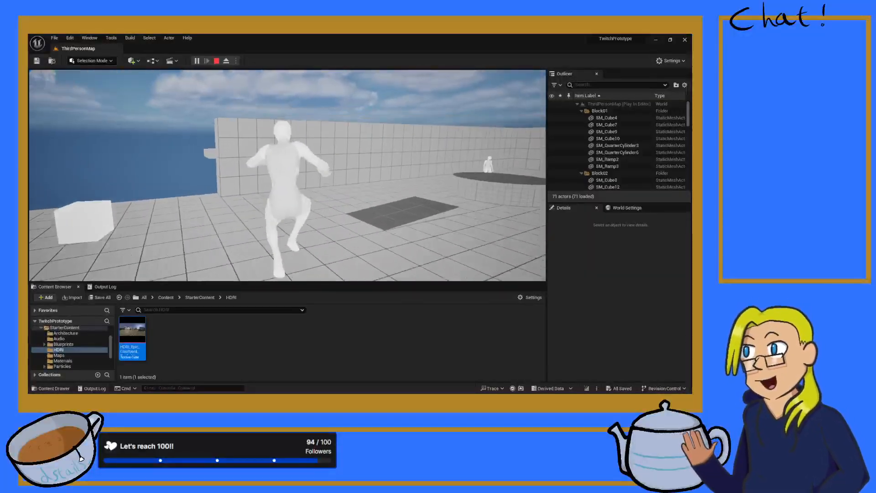
key(space)
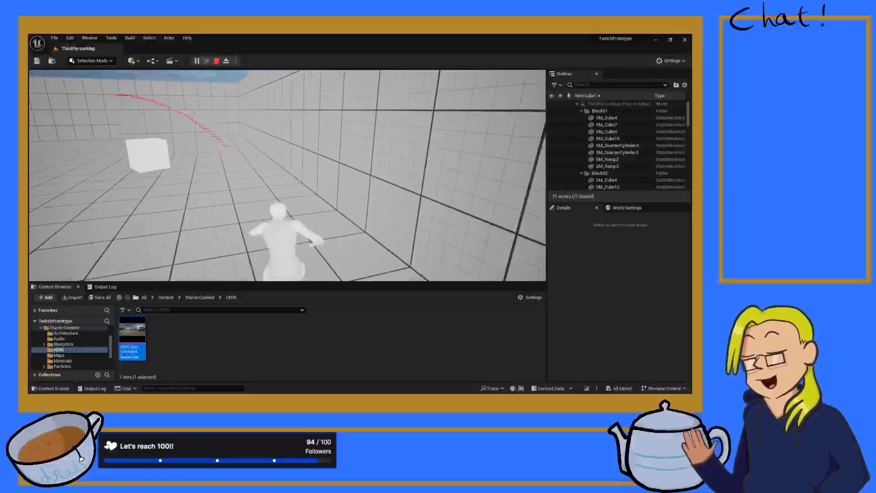
key(w)
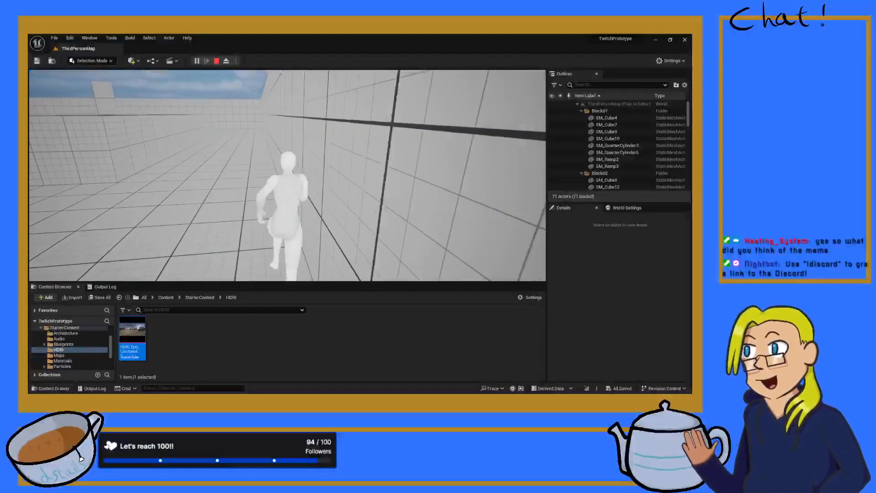
- Test repeated wall slides and wall jumps near the wall corner and beside the curved block, and end the play session
key(w)
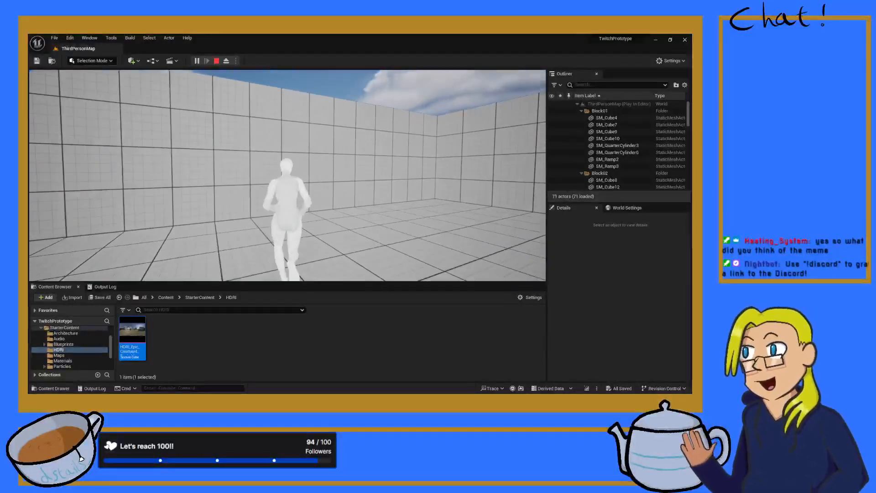
key(space)
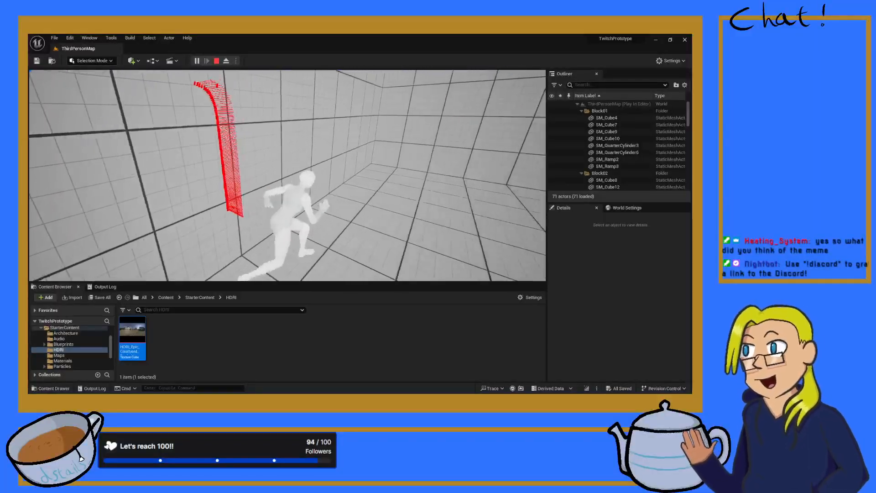
key(space)
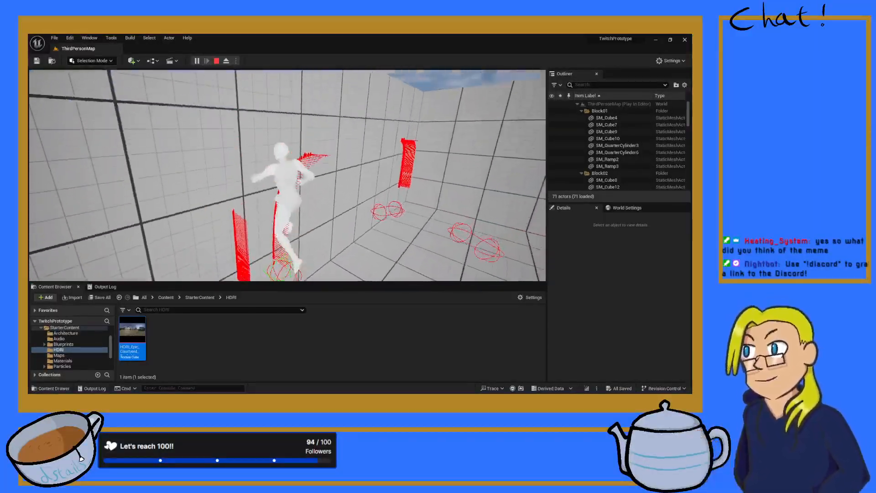
key(w)
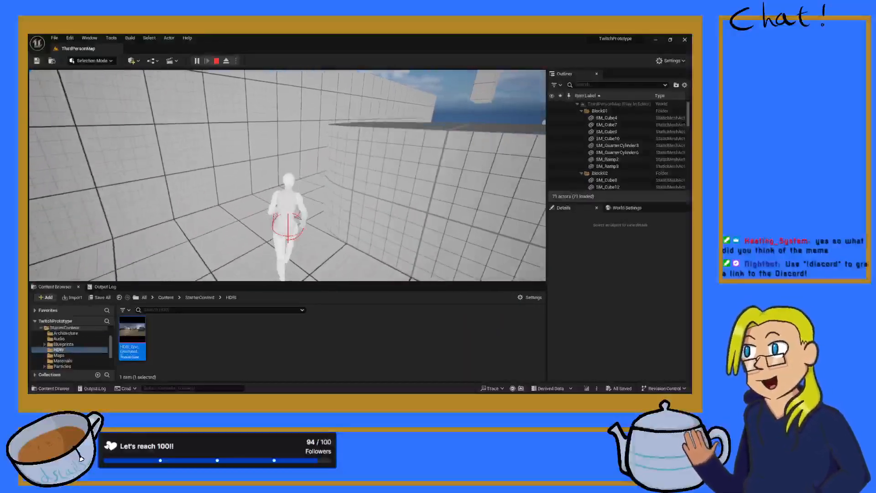
key(space)
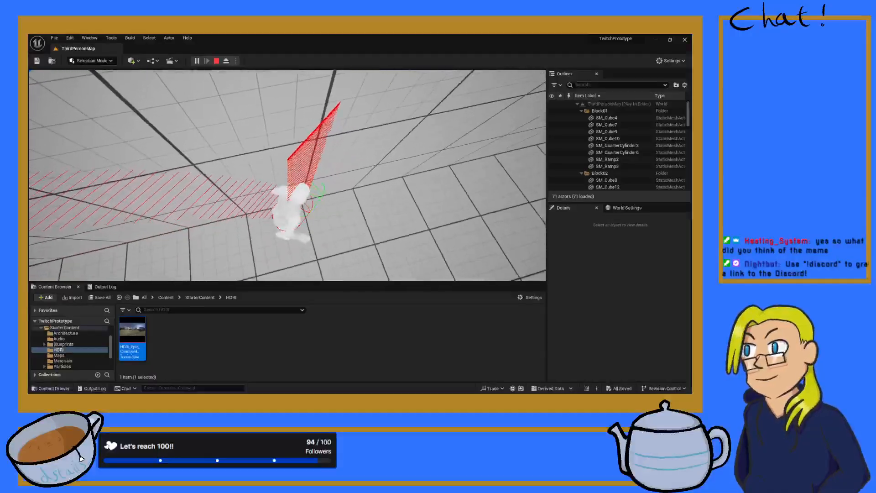
key(space)
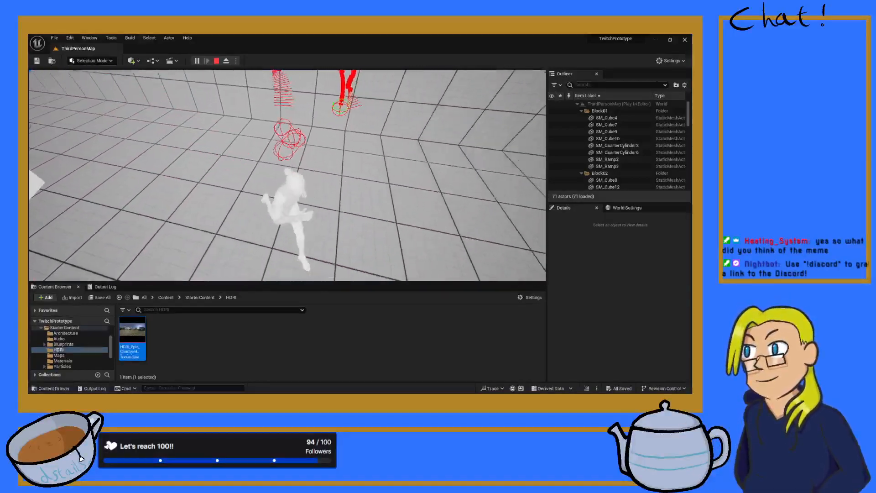
key(d)
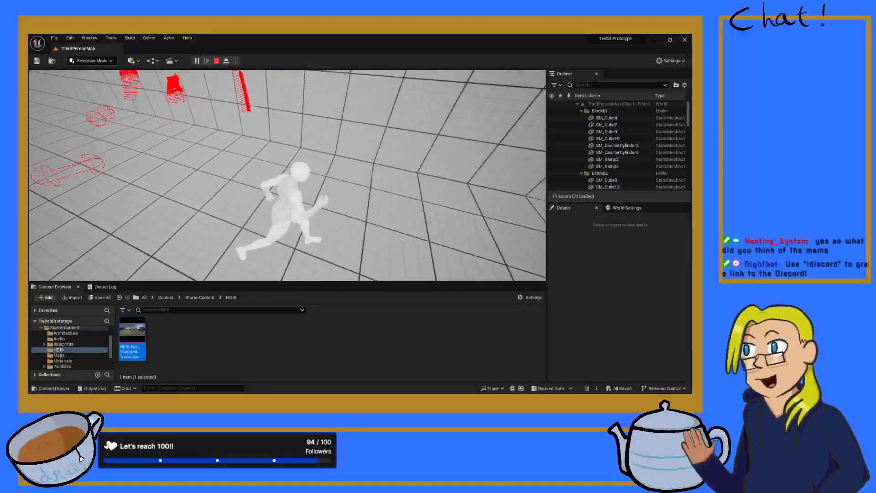
key(w)
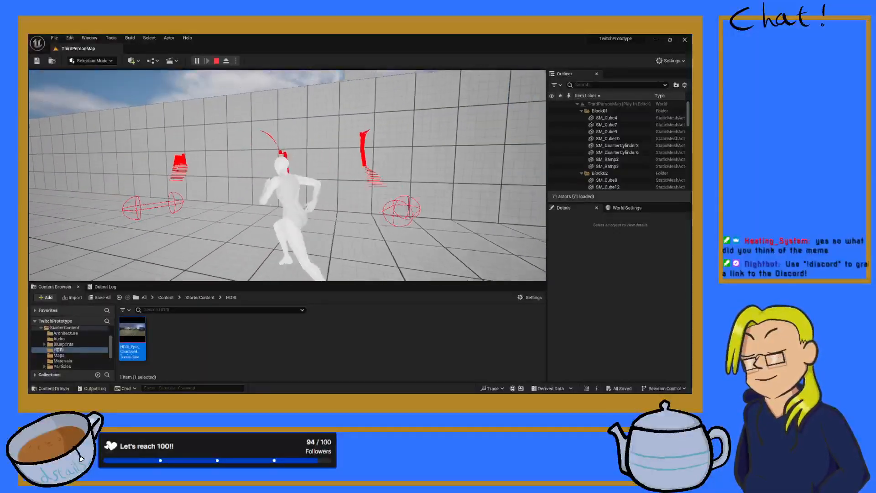
key(w)
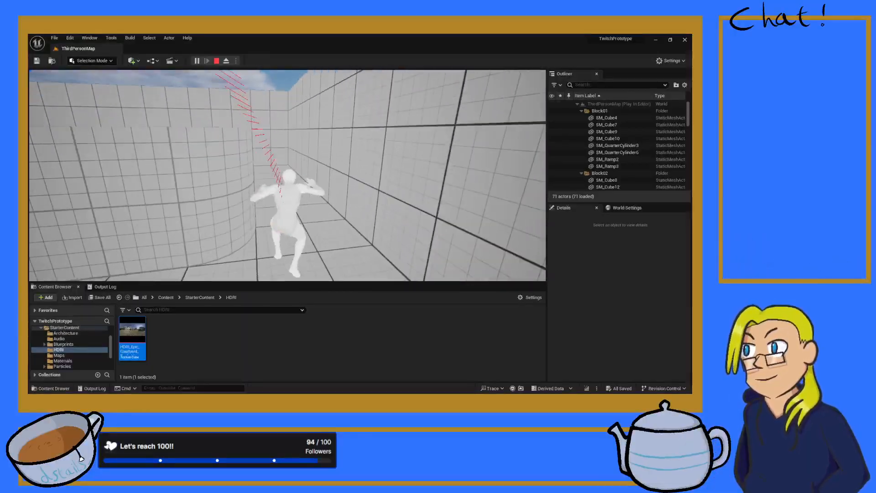
key(Escape)
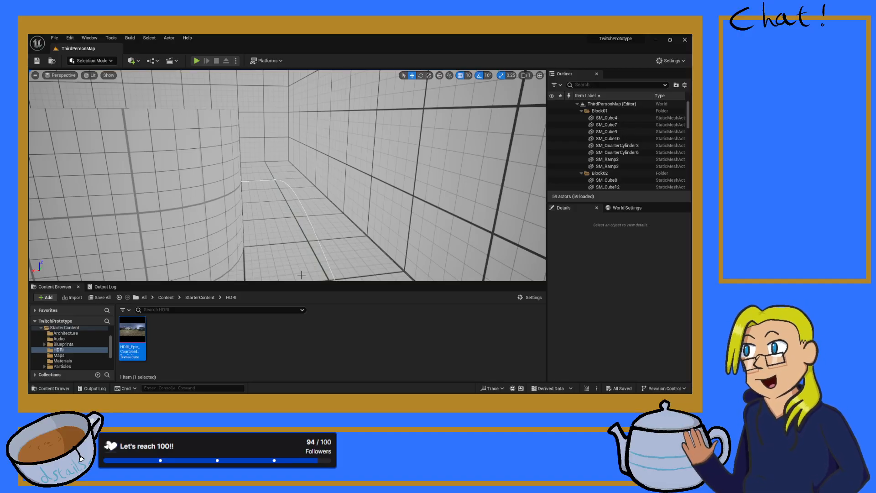
- Open the BP_Player blueprint from the _Game/Blueprints/Player folder
scroll(70, 351, up, 3)
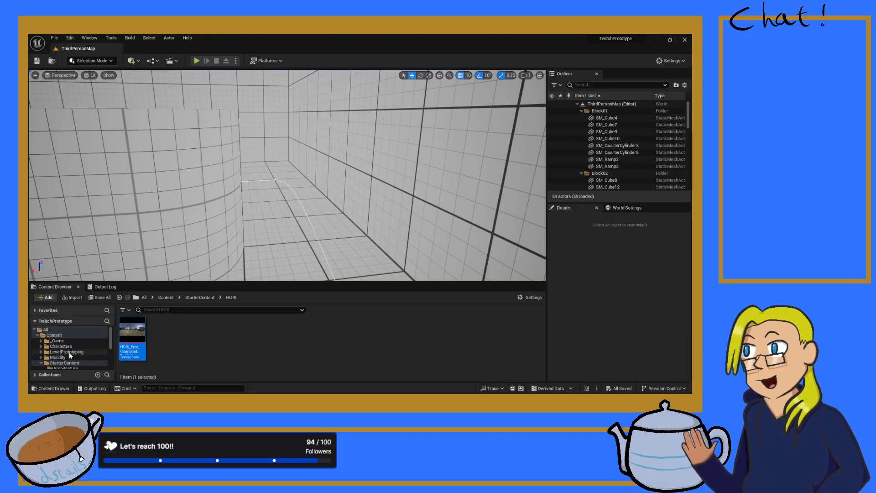
click(73, 346)
click(86, 341)
double_click(132, 336)
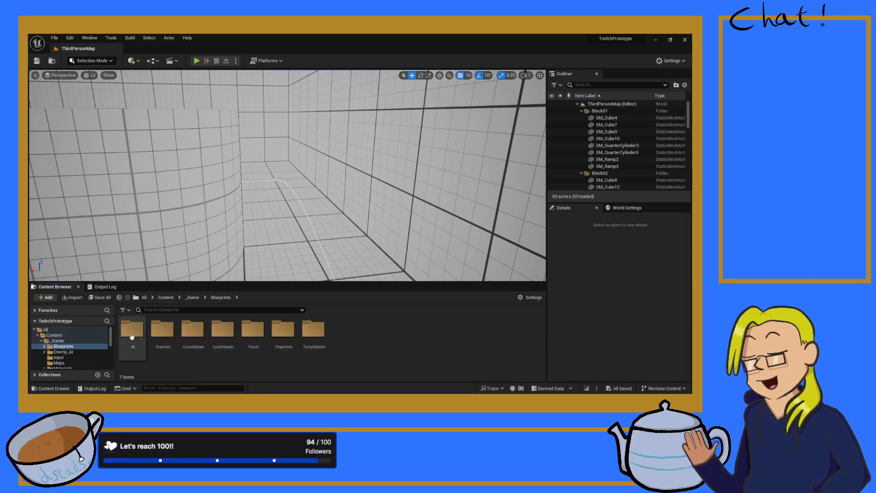
double_click(253, 331)
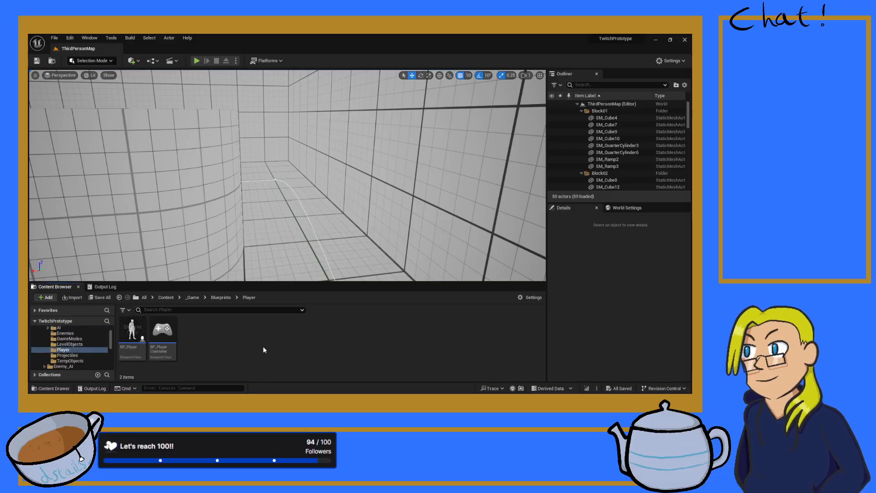
click(131, 333)
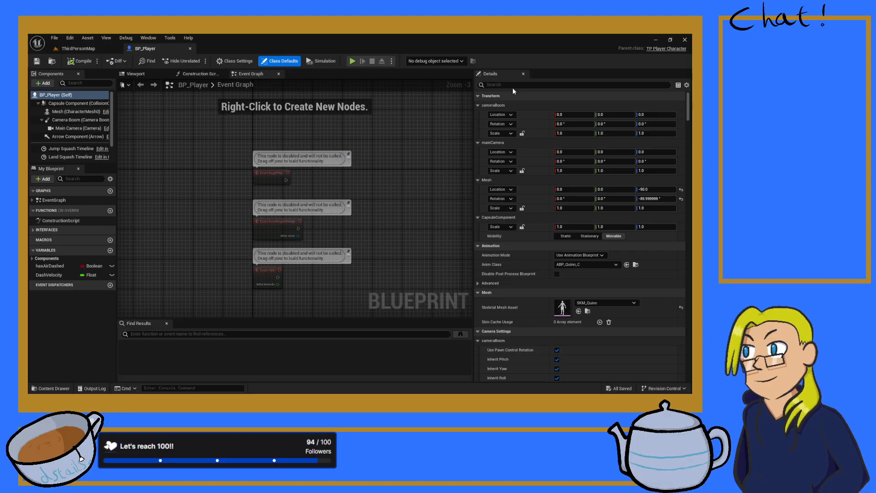
- Find the Coyote Time Limit in BP_Player's class defaults, set it to 0.22, and save the blueprint
click(498, 86)
text(coyo)
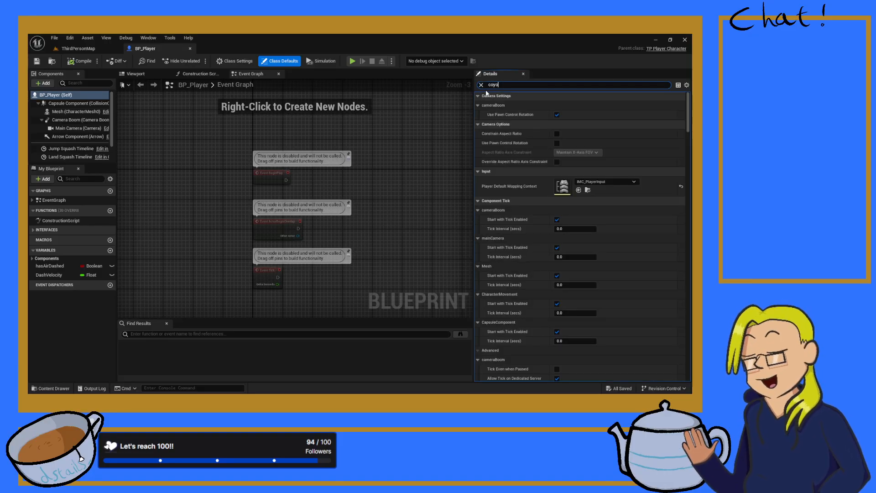
click(568, 105)
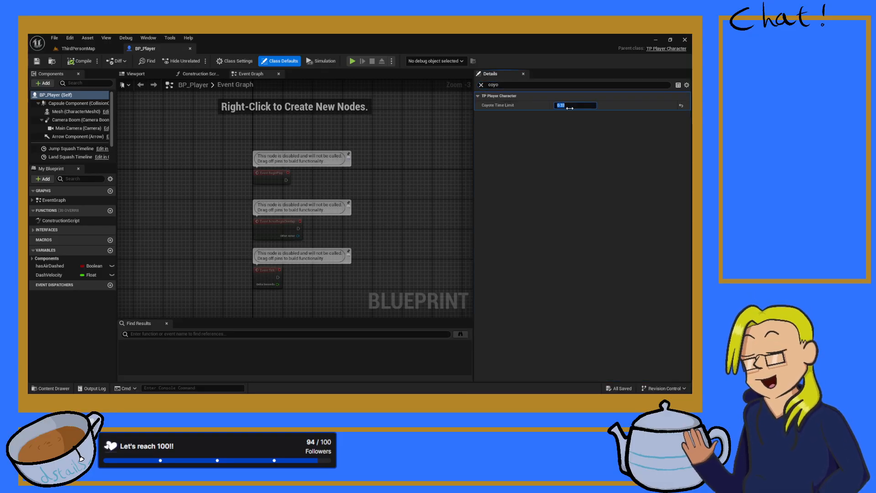
text(.22)
key(Return)
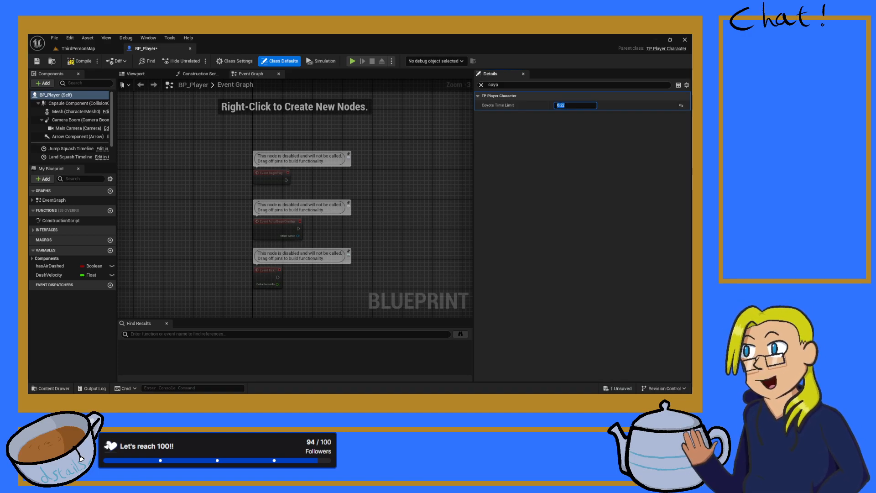
click(36, 60)
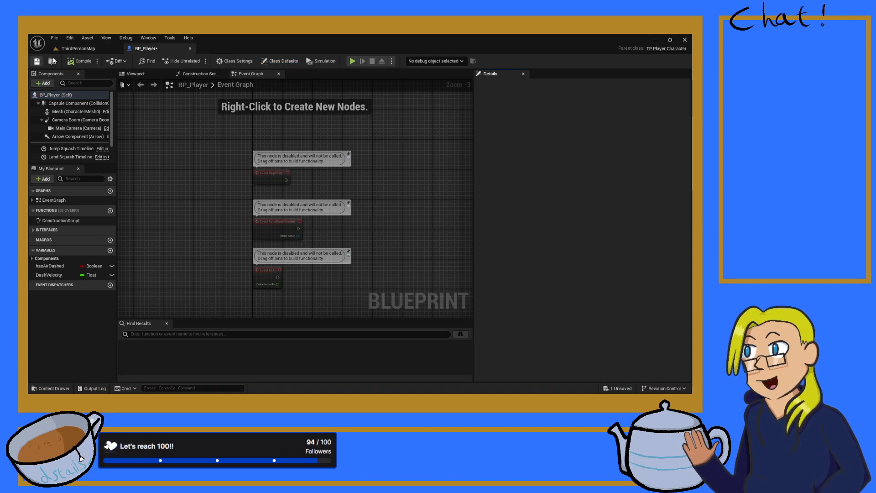
- Start playing ThirdPersonMap and jump repeatedly across the open floor and beside the ramps to test the coyote time
click(69, 49)
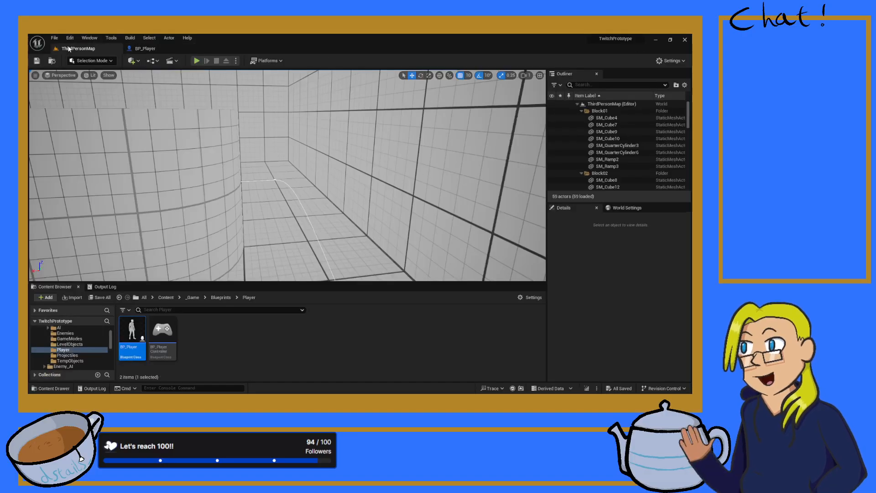
click(197, 60)
click(287, 175)
key(space)
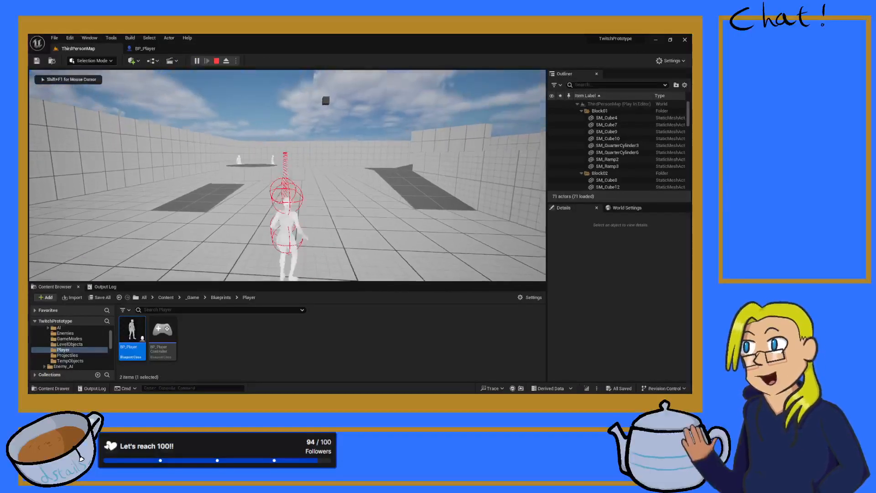
key(space)
key(space)
key(w)
key(space)
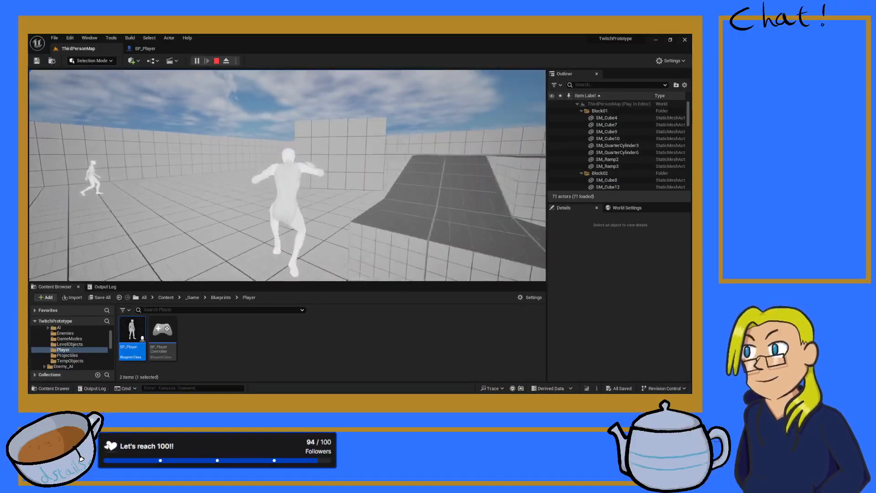
key(space)
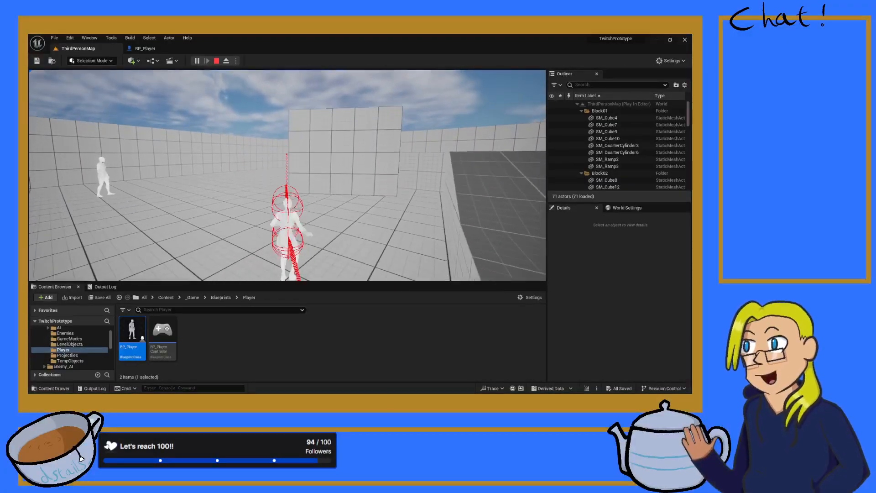
key(space)
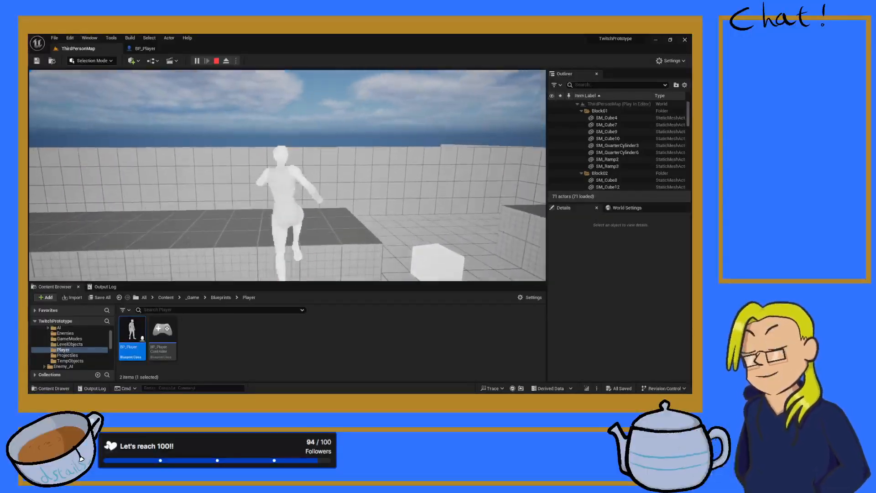
- Run over the raised platforms and along the ramp, jumping at their edges to test late jumps
key(w)
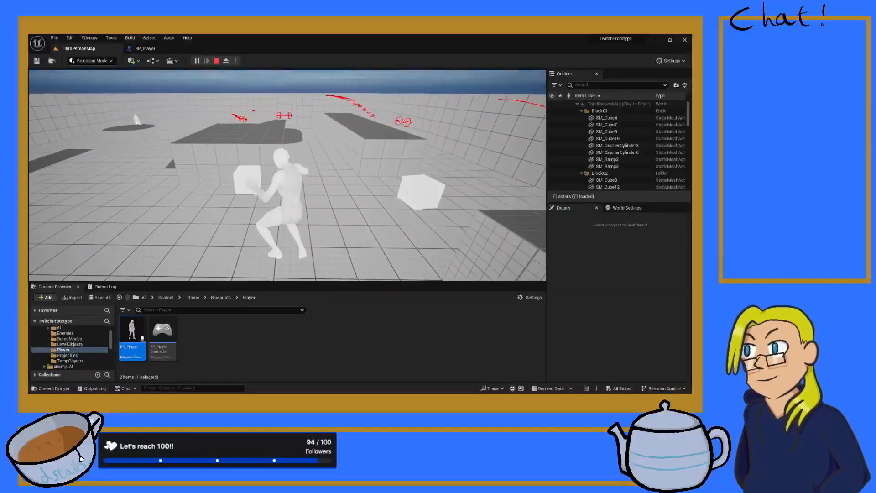
key(w)
key(space)
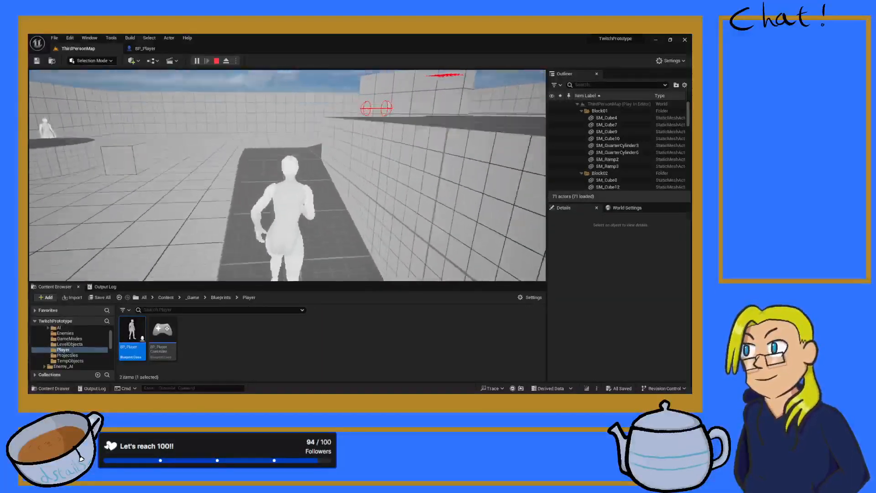
key(w)
key(space)
key(space)
key(w)
key(space)
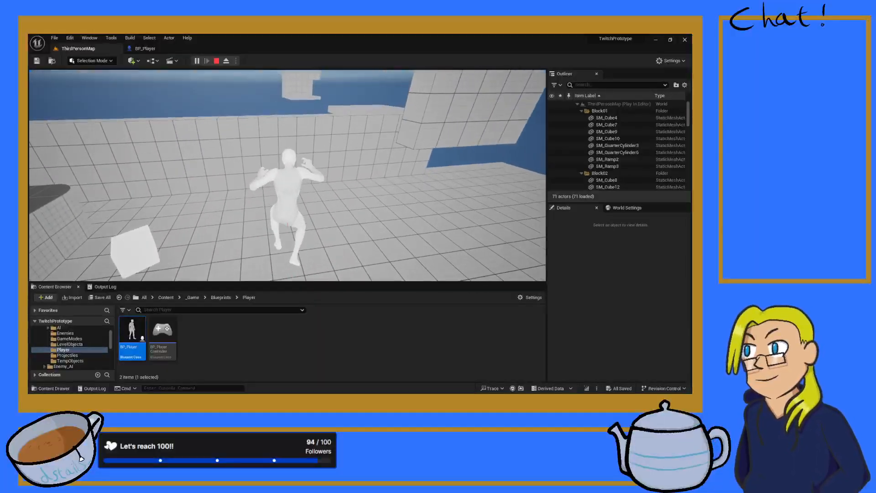
- Jump from the dark platforms toward the high walls, test wall sliding there, and end the play session
key(w)
key(space)
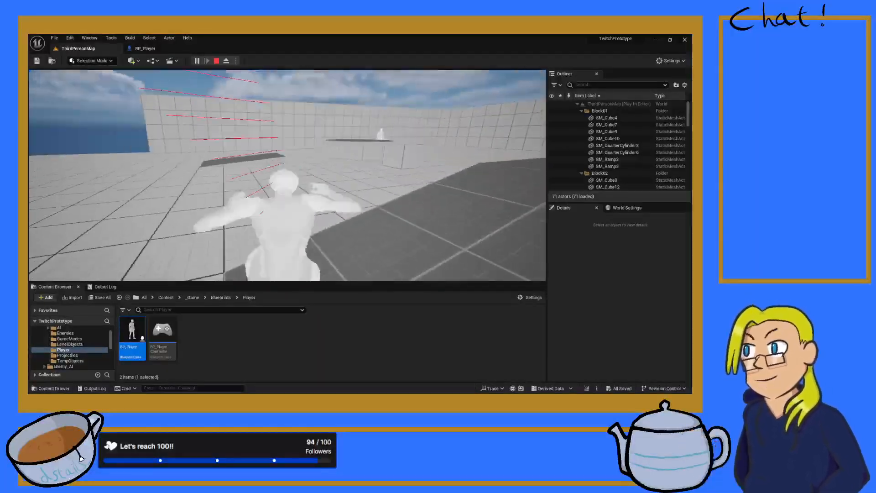
key(w)
key(space)
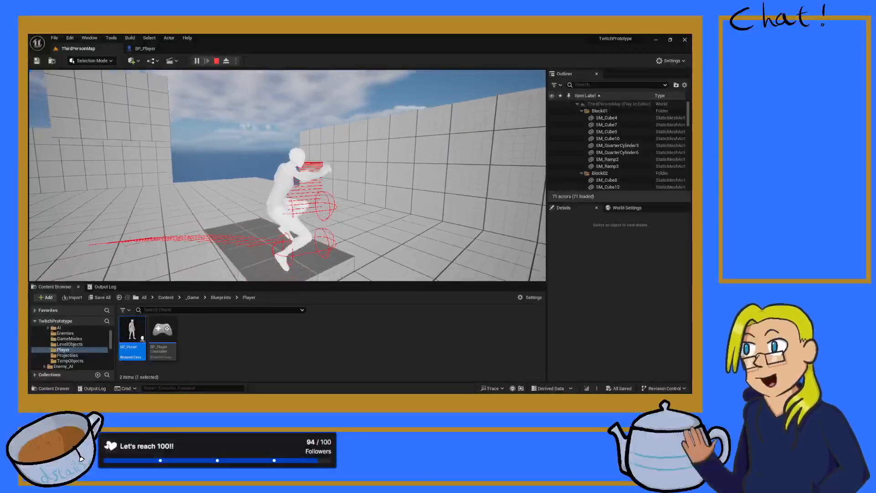
key(w)
key(space)
key(w)
key(space)
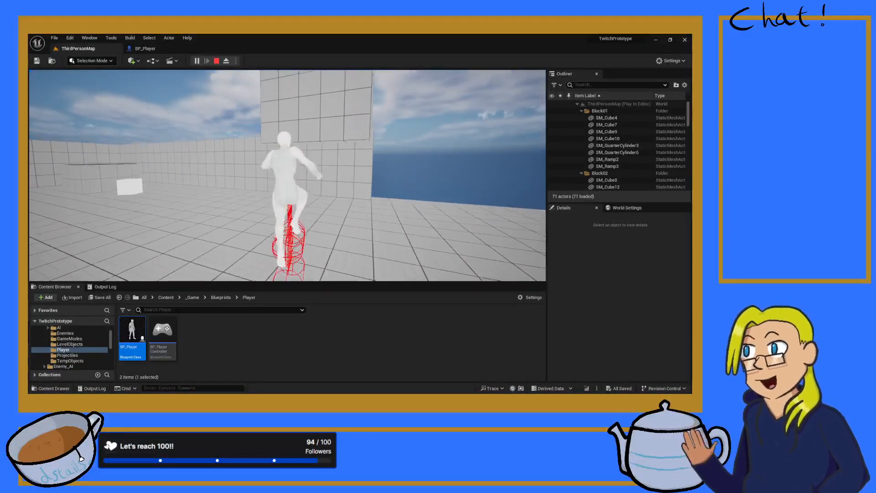
key(w)
key(space)
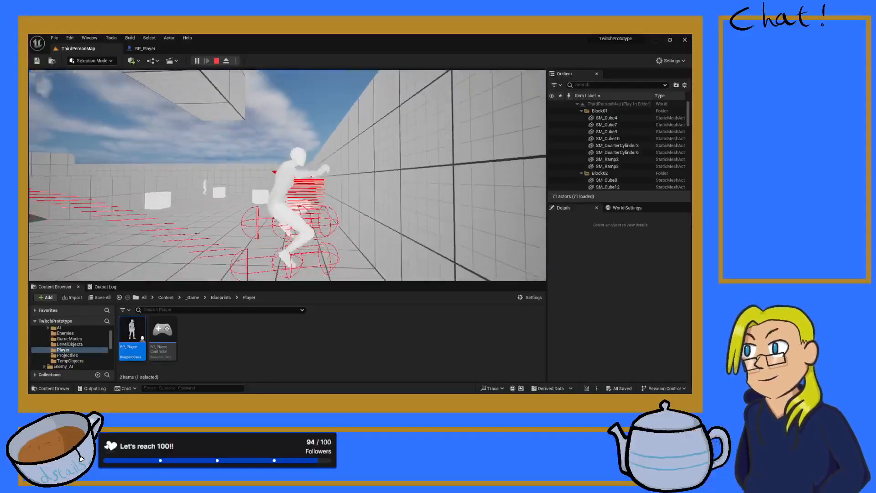
key(w)
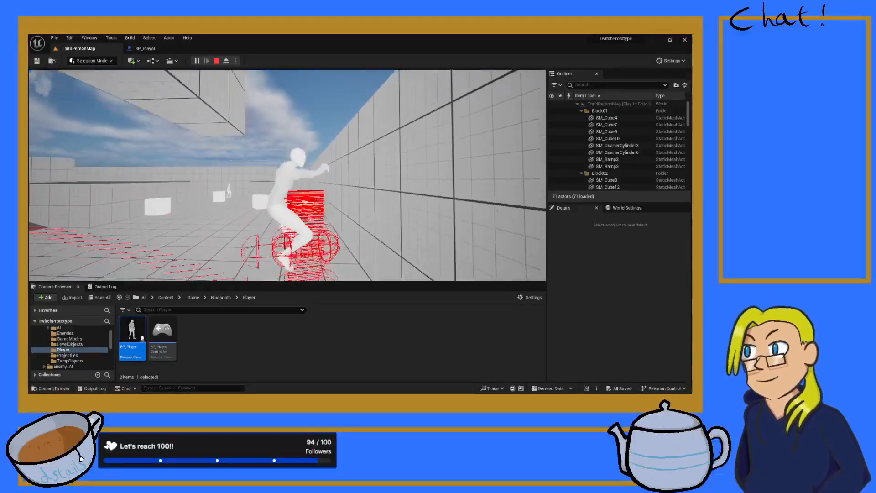
key(Escape)
- Set BP_Player's Coyote Time Limit to 0.11 and save the blueprint
click(139, 49)
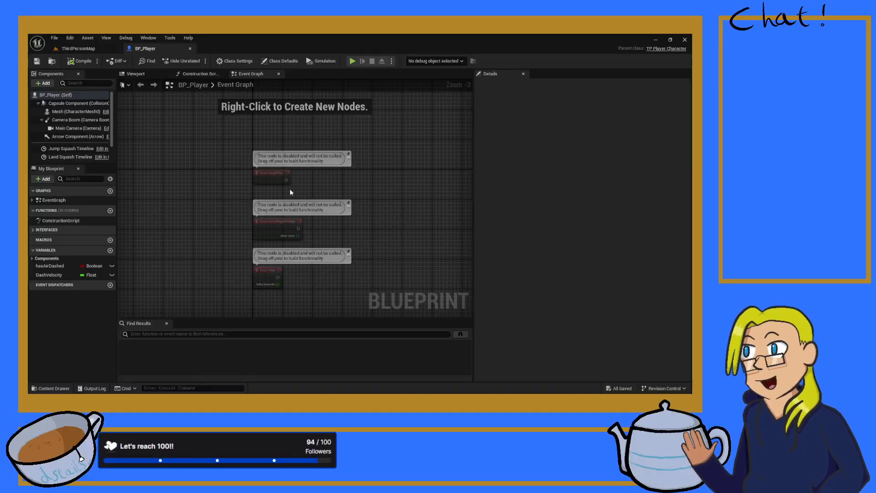
click(55, 95)
click(579, 105)
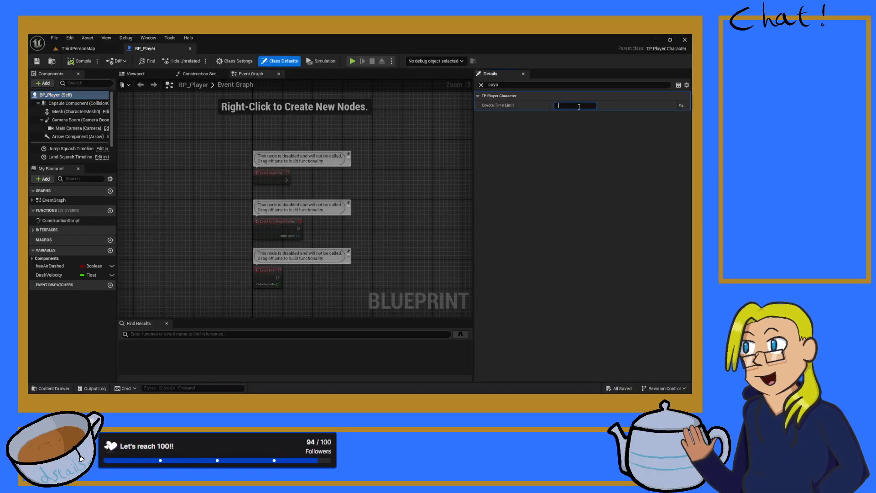
text(.11)
key(Return)
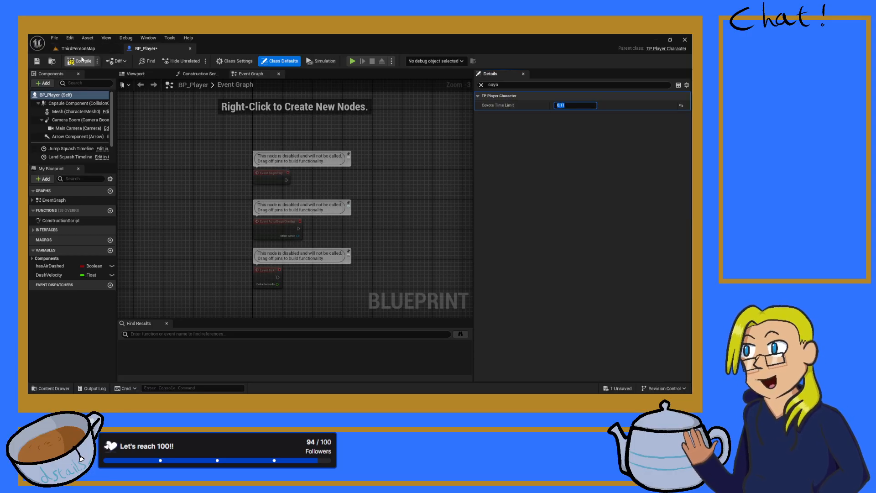
click(37, 61)
- Start another play session in ThirdPersonMap and jump from the start area toward the ramps and raised blocks
click(75, 48)
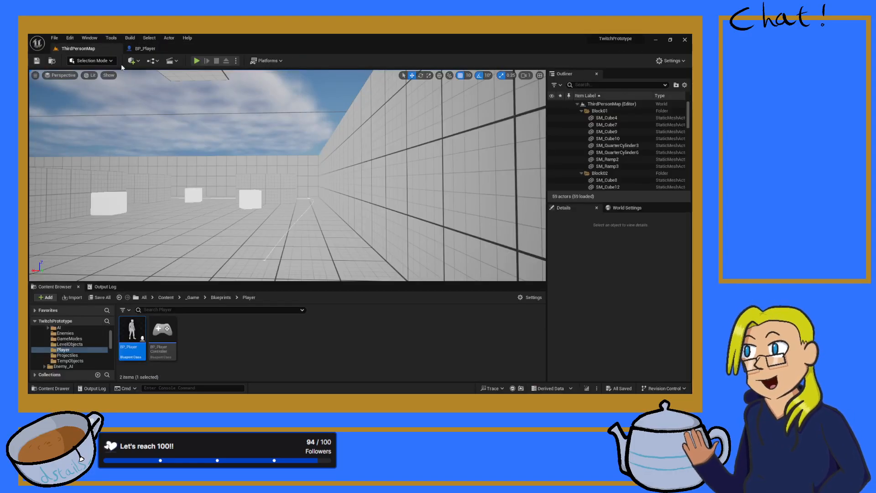
click(291, 158)
key(w)
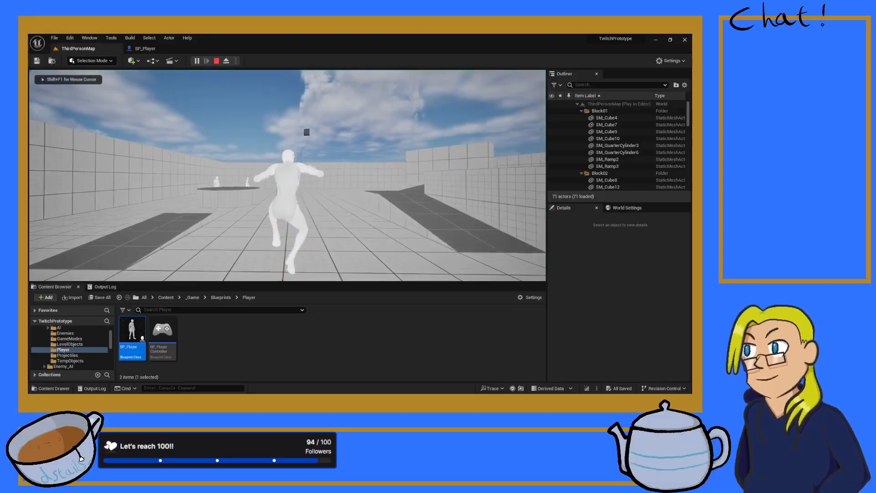
key(space)
key(space)
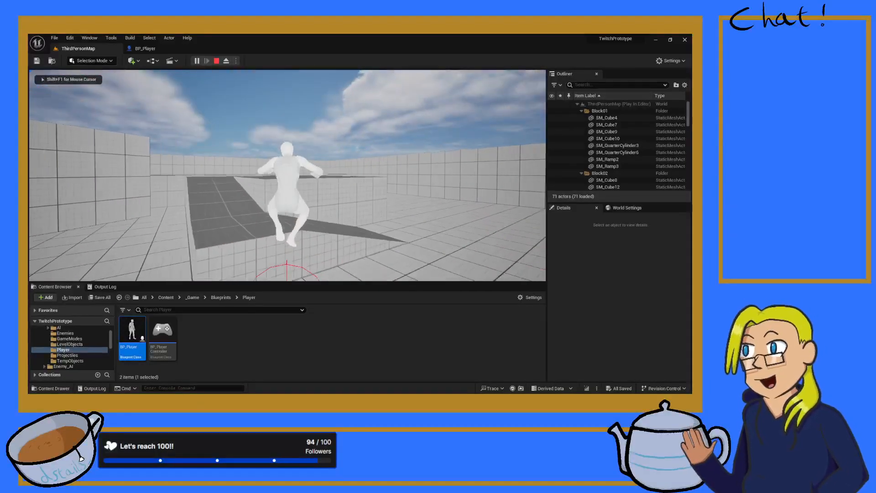
key(space)
key(w)
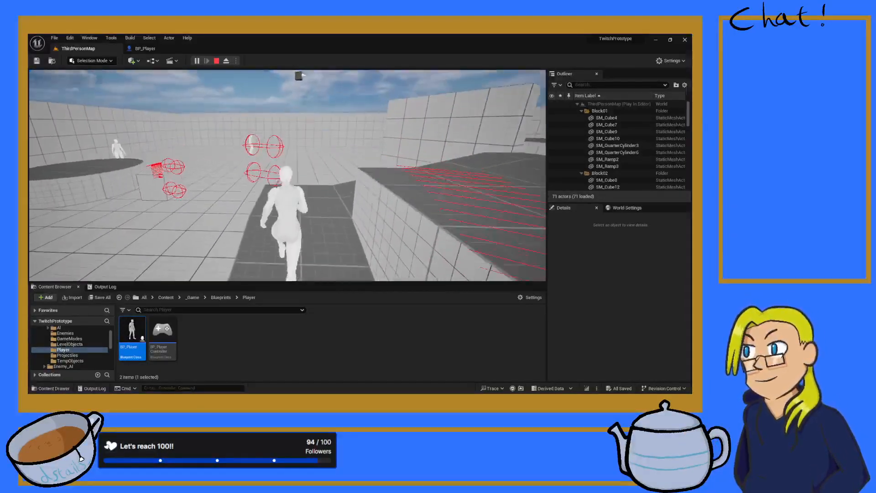
- Run and jump repeatedly off the ramp and raised platform edges to test the shortened coyote time
key(space)
key(w)
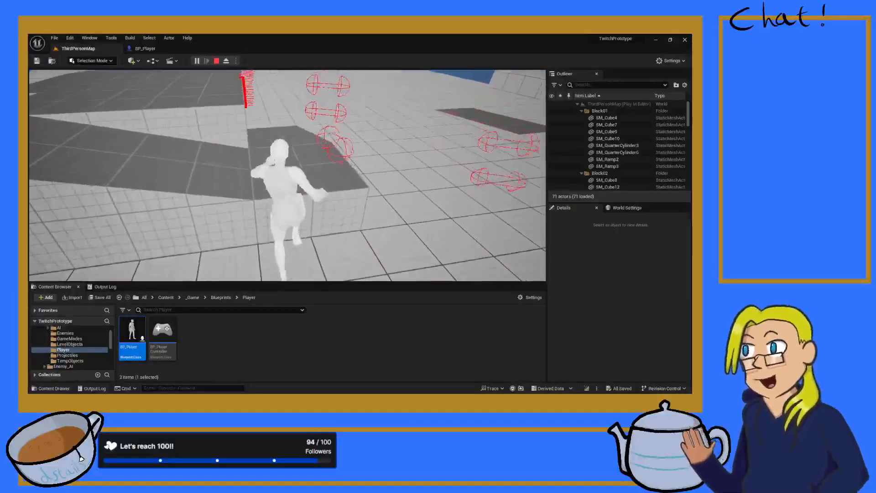
key(space)
key(w)
key(space)
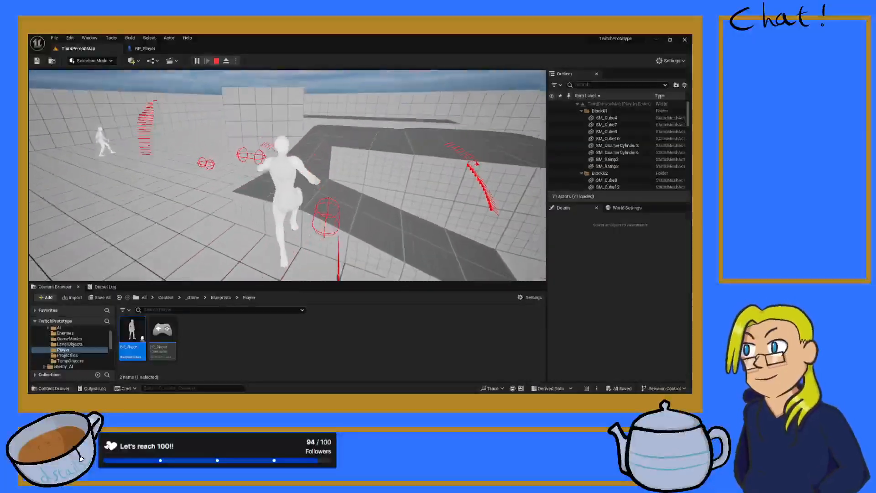
key(w)
key(space)
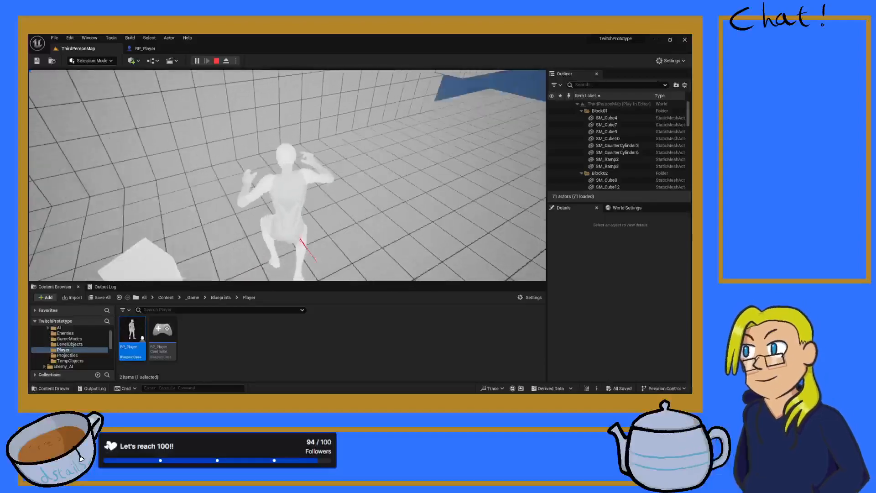
- Run across the raised dark platforms, jump off their edges and test the wall slide on the tall wall
key(w)
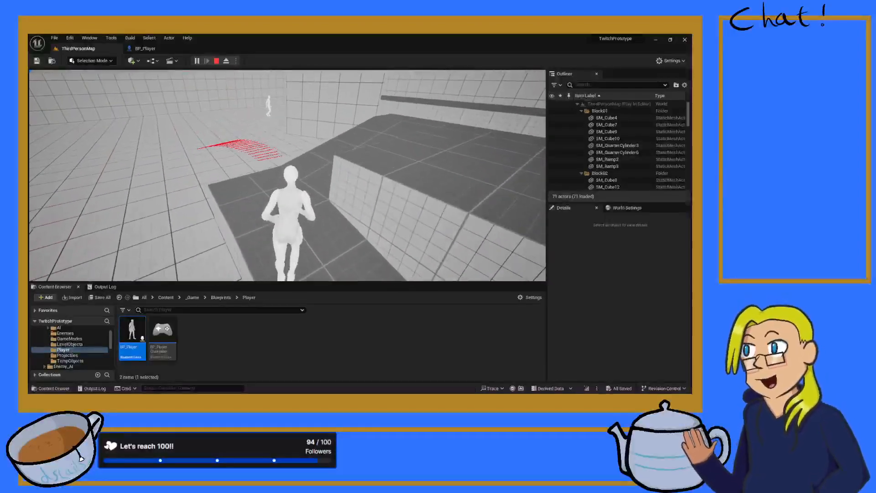
key(w)
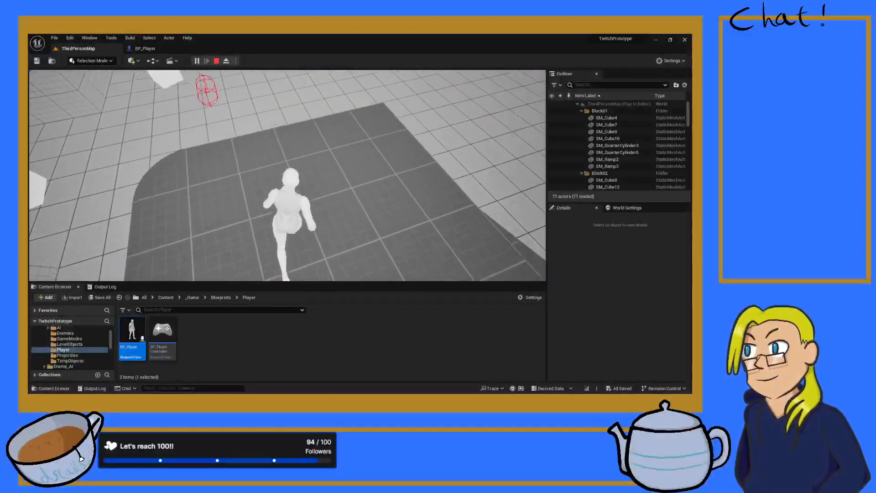
key(w)
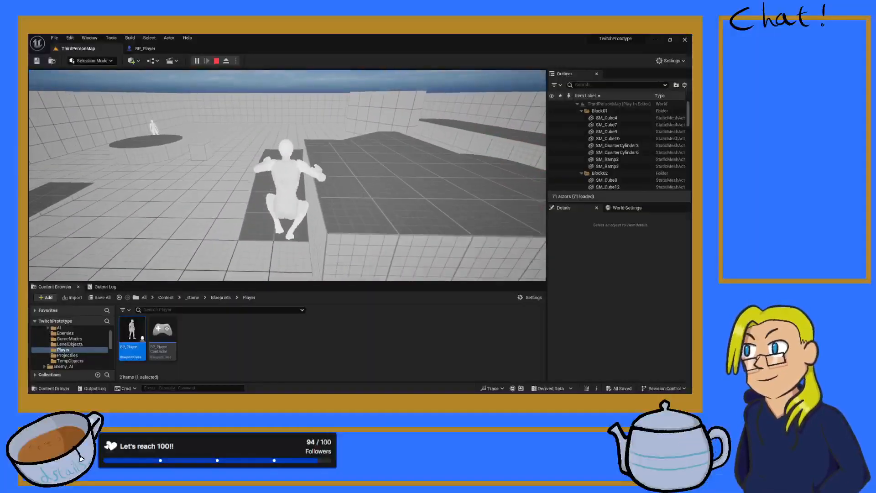
key(space)
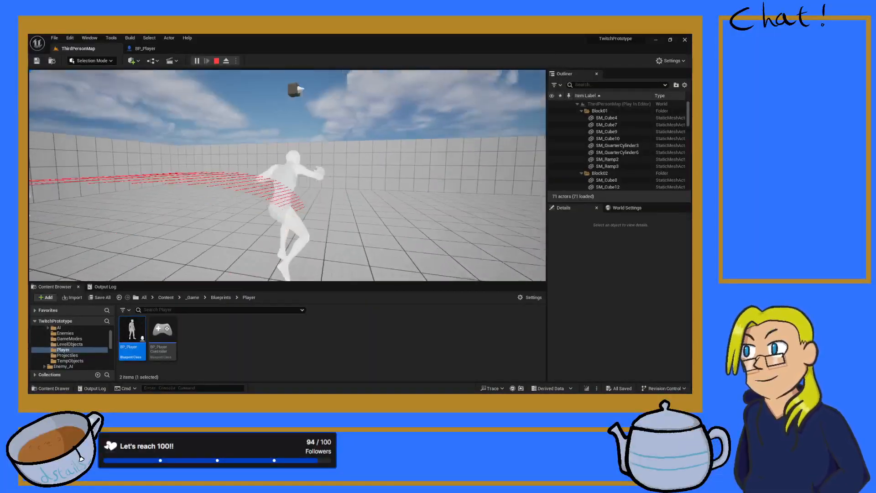
key(space)
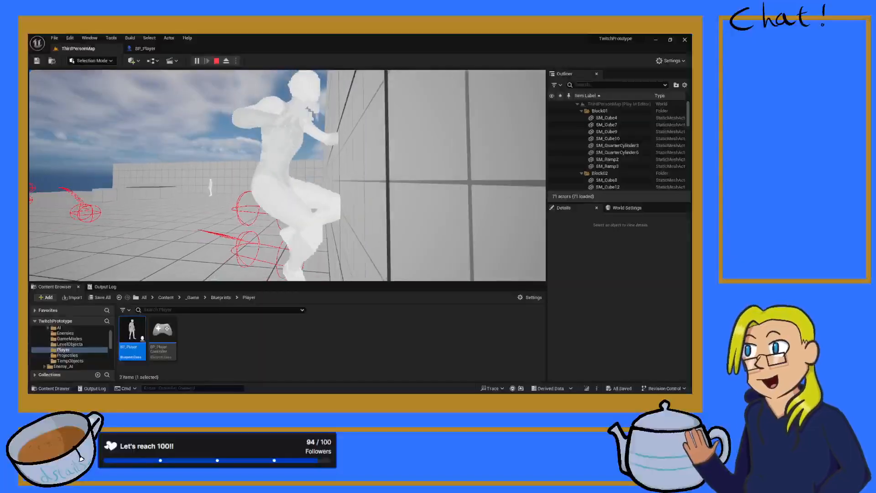
key(d)
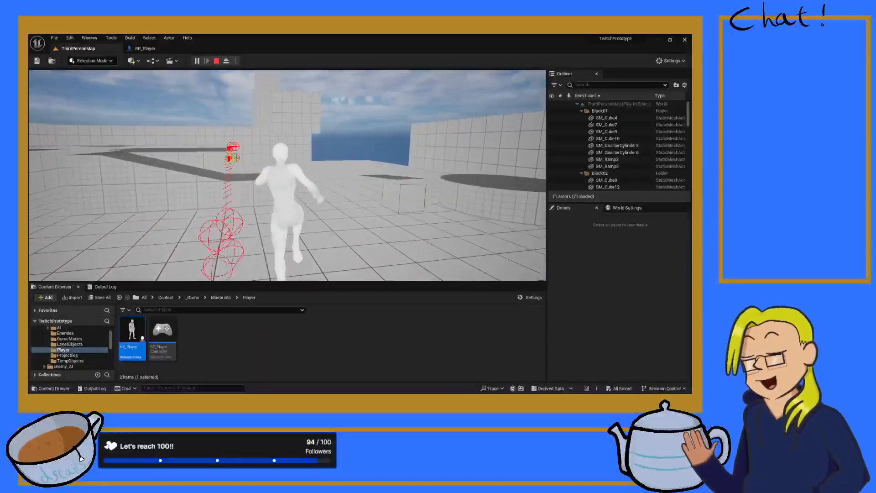
- Jump across the floor and small white blocks beside the raised platform to test jump timing
key(space)
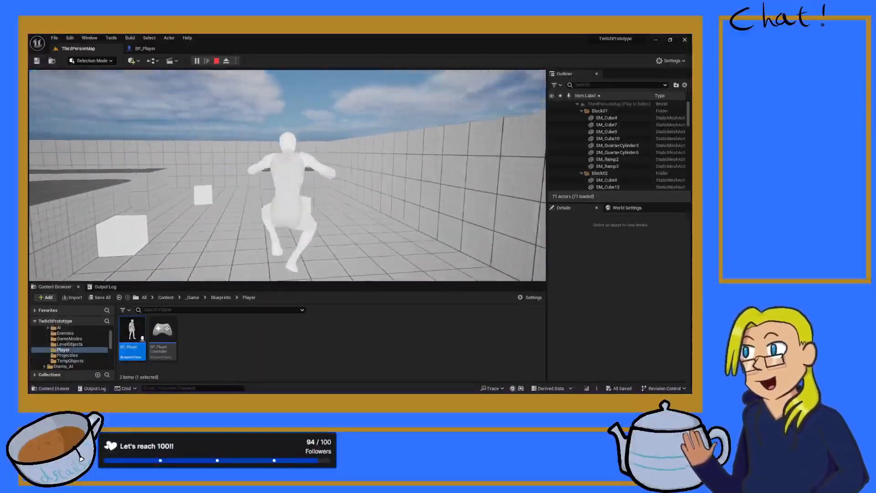
key(space)
key(space)
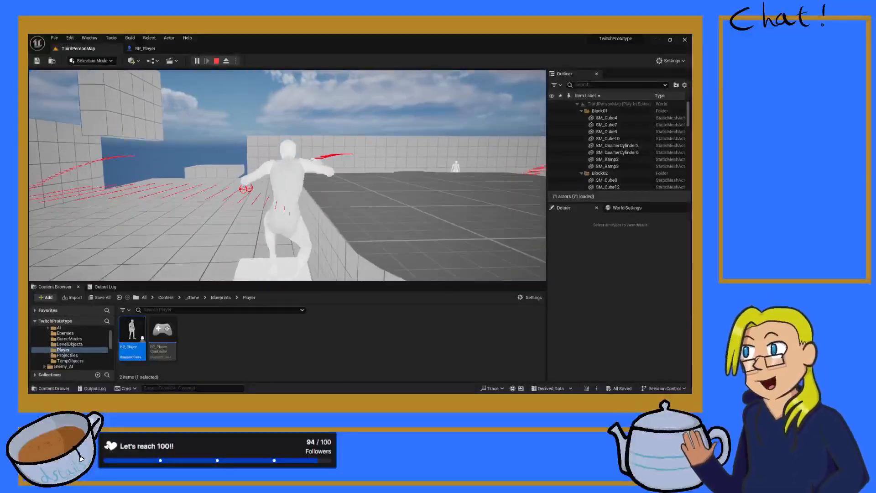
key(space)
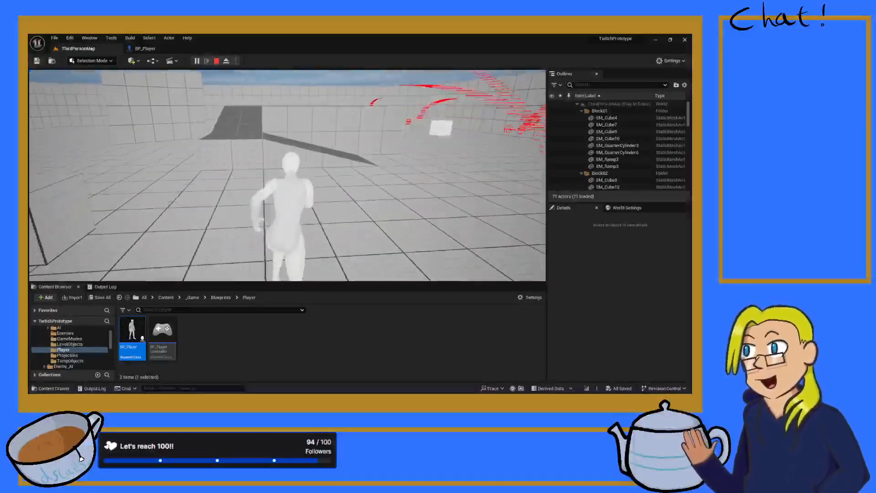
key(space)
key(space)
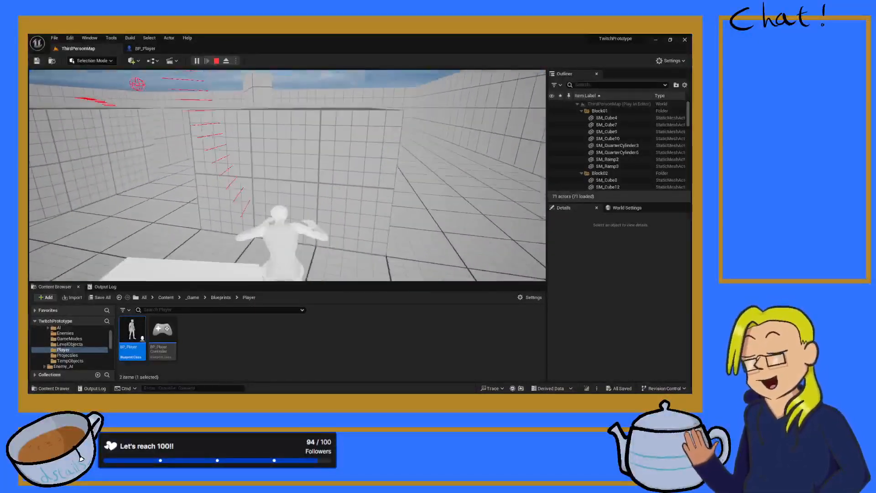
- Jump from the white block up the ramp onto the raised dark platform, and end the play session
key(space)
key(space)
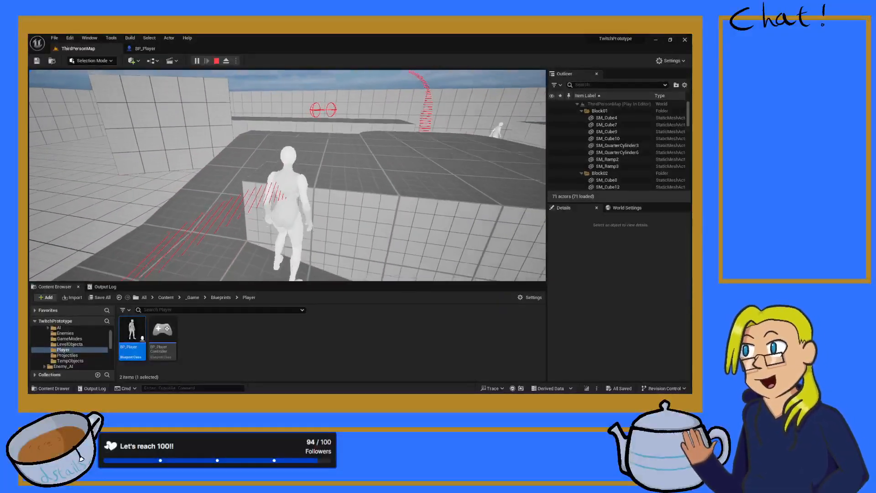
key(w)
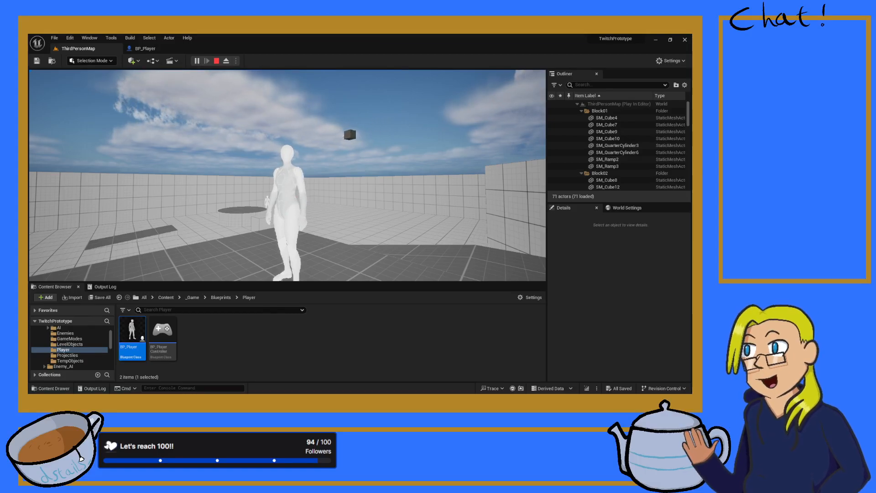
key(Escape)
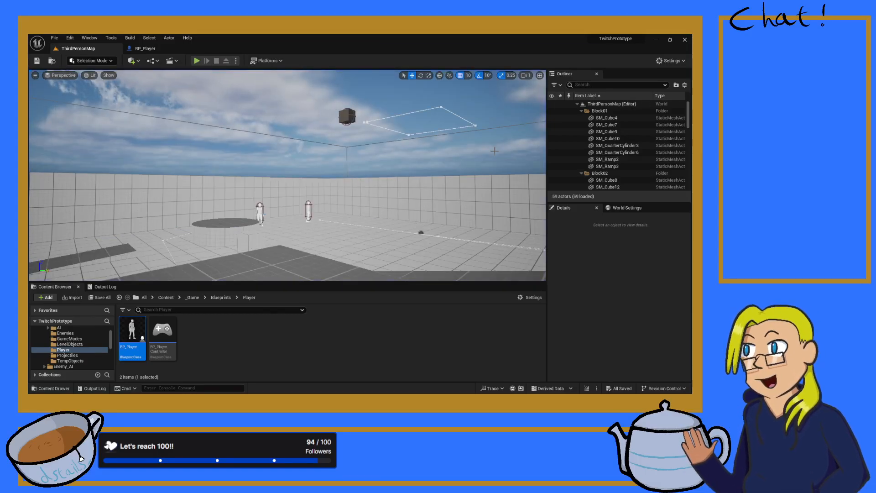